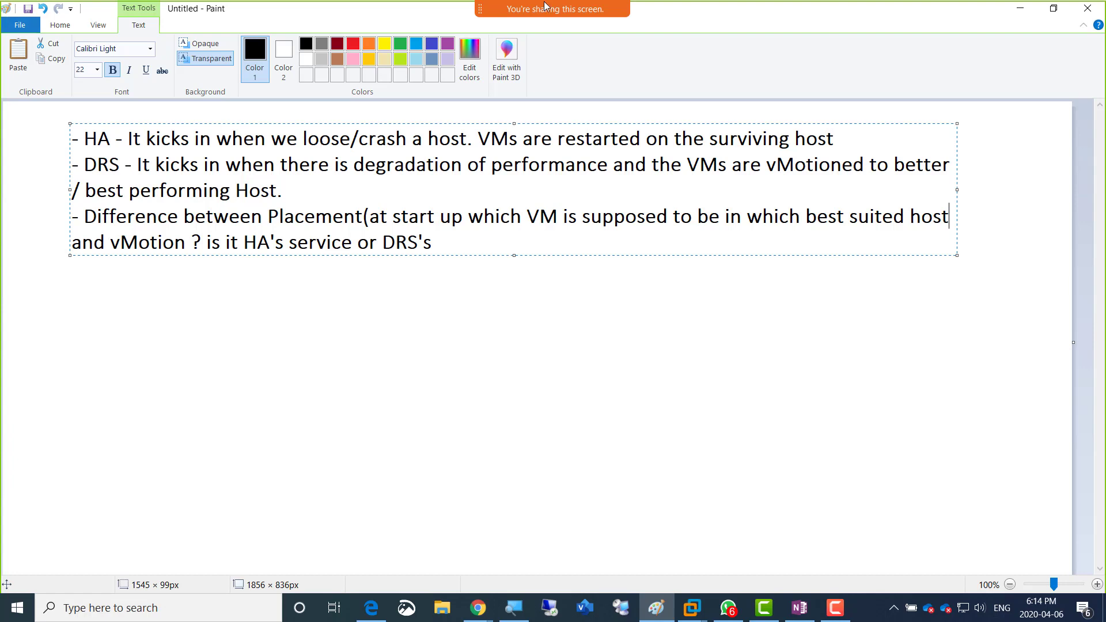
click(438, 242)
text())
key(BackSpace)
key(Up)
key(Right)
key(Right)
key(Right)
key(Right)
key(Right)
key(Right)
key(Right)
key(Right)
key(Left)
key(Left)
key(Left)
key(Left)
key(Left)
key(Left)
key(Right)
text())
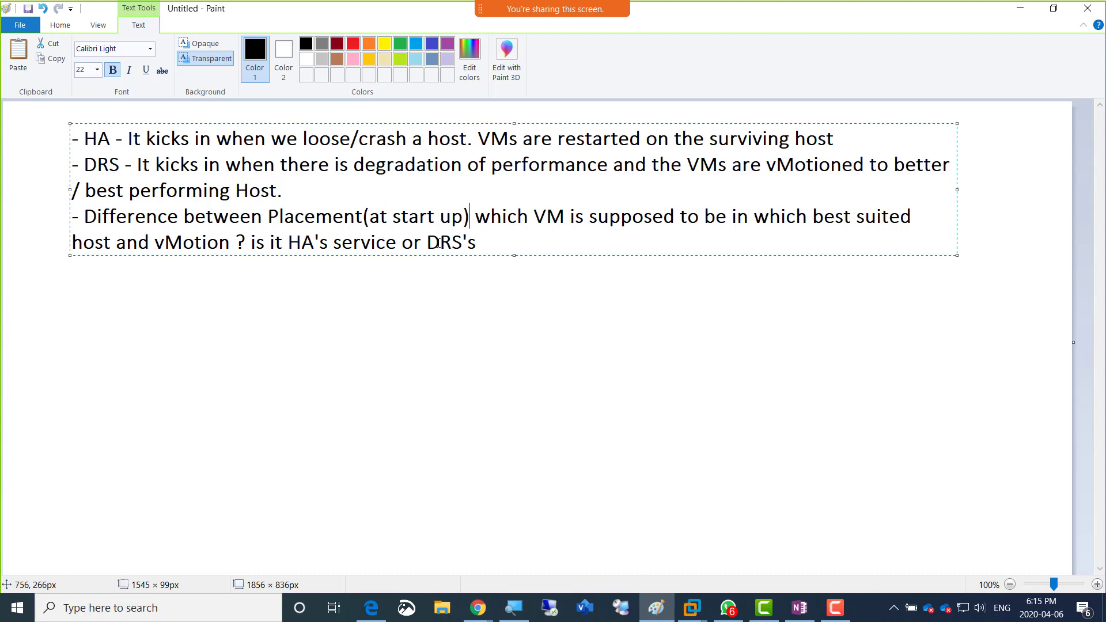
key(Delete)
key(Left)
key(BackSpace)
Step: Close the parenthesis after "best suited host" in the third note
key(Down)
key(Left)
key(Left)
key(Left)
key(Left)
key(Left)
key(Left)
key(Left)
key(Left)
key(Left)
key(Left)
key(Left)
key(Left)
key(Left)
key(Left)
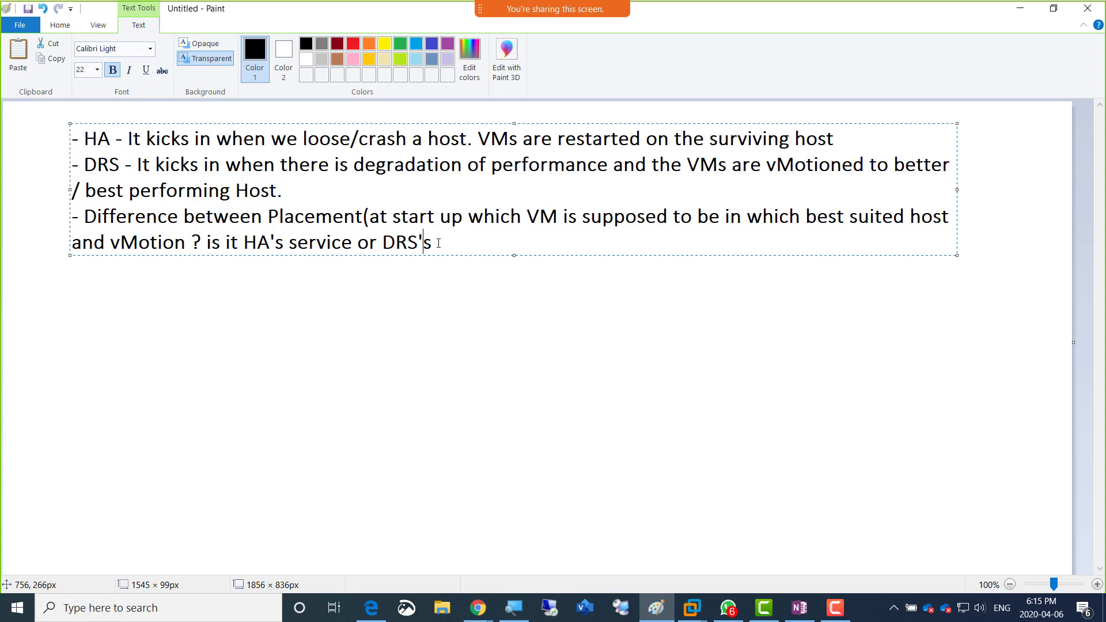
key(Left)
key(Left)
key(Left)
key(Left)
key(Left)
key(Left)
key(Left)
key(Left)
key(Left)
key(Left)
key(Left)
key(Left)
key(Left)
key(Left)
key(Left)
key(Left)
key(Left)
key(Left)
key(Left)
key(Left)
key(Left)
key(Left)
key(Left)
key(Left)
key(Left)
key(Left)
key(Left)
key(Right)
text())
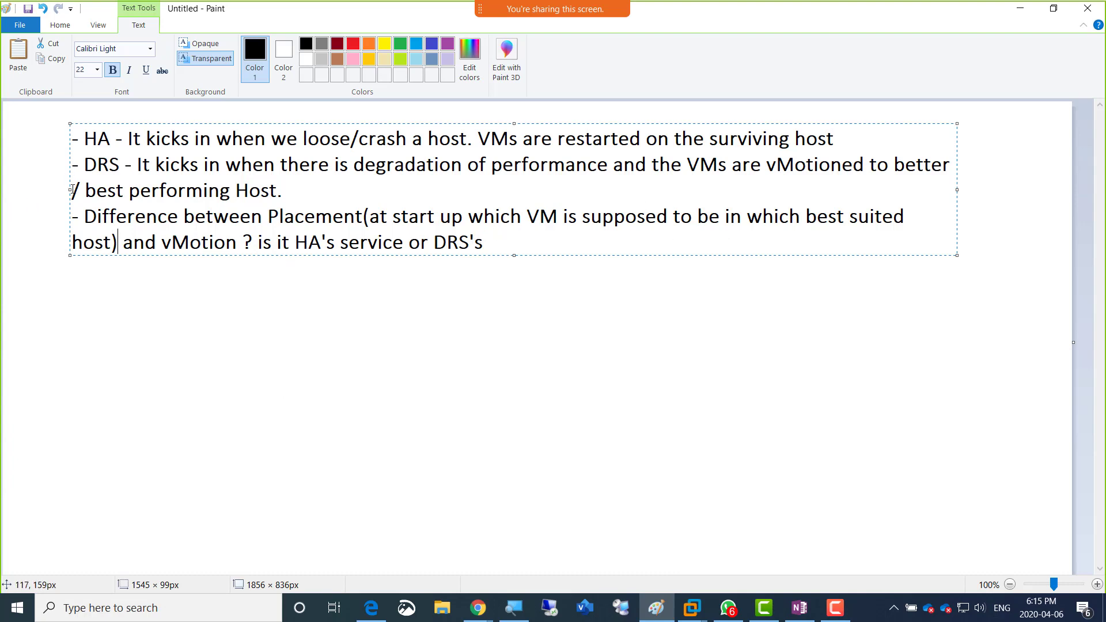
Step: Widen the notes' text box on both sides to about 1752 px, leaving the cursor at the end of the text
drag(68, 190, 13, 187)
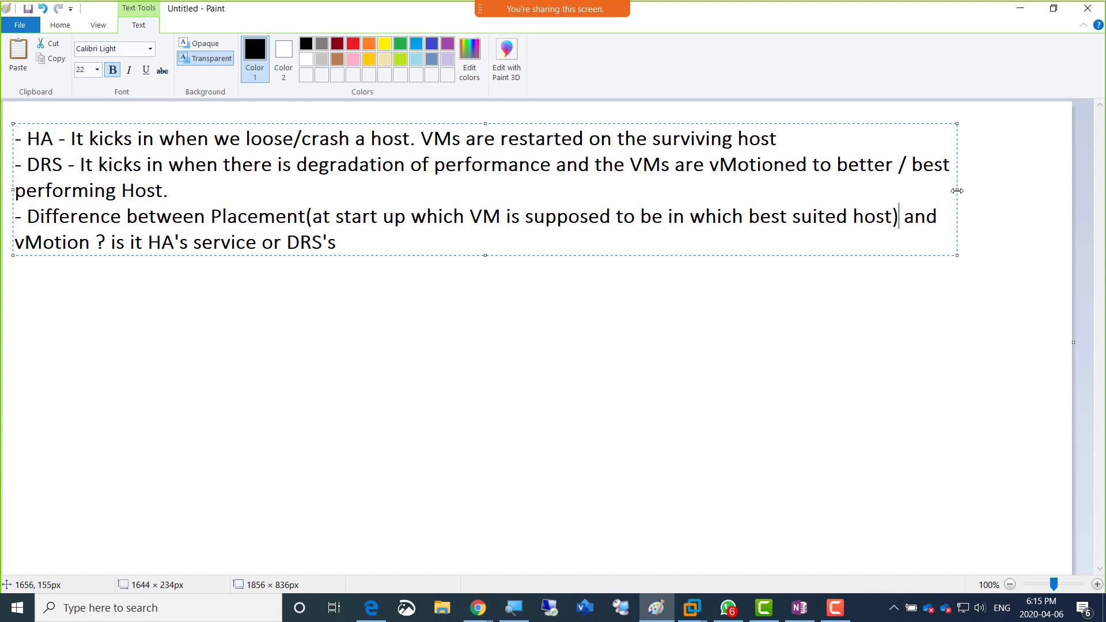
drag(957, 190, 1019, 193)
click(392, 243)
Step: Switch to the Server02 virtual machine in VMware Workstation, close the library and show the machine full screen
click(697, 617)
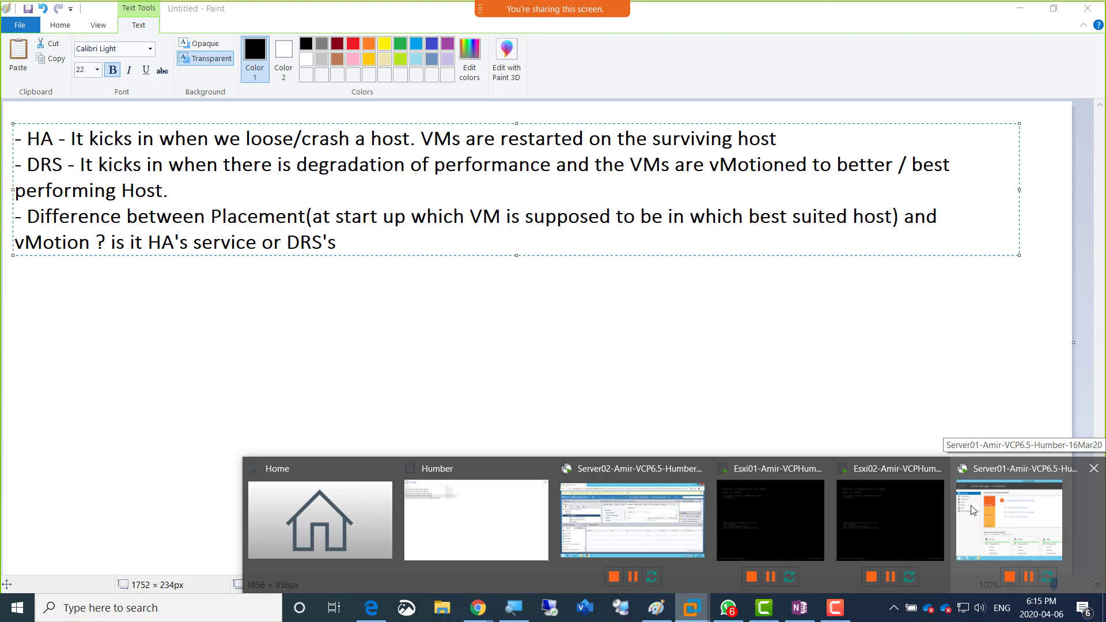
click(650, 514)
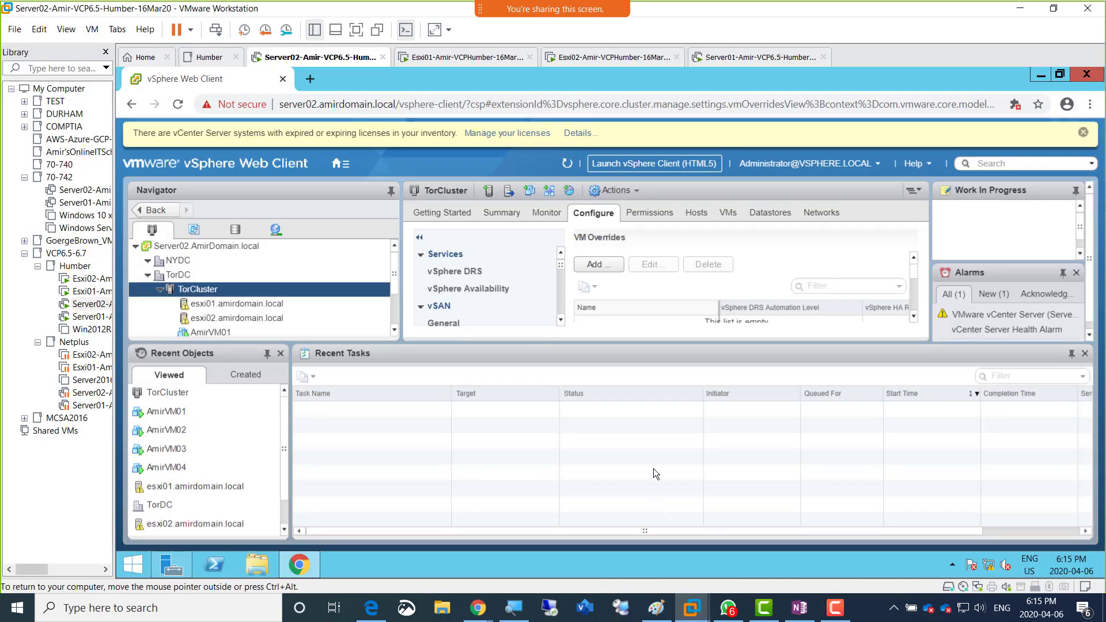
click(556, 273)
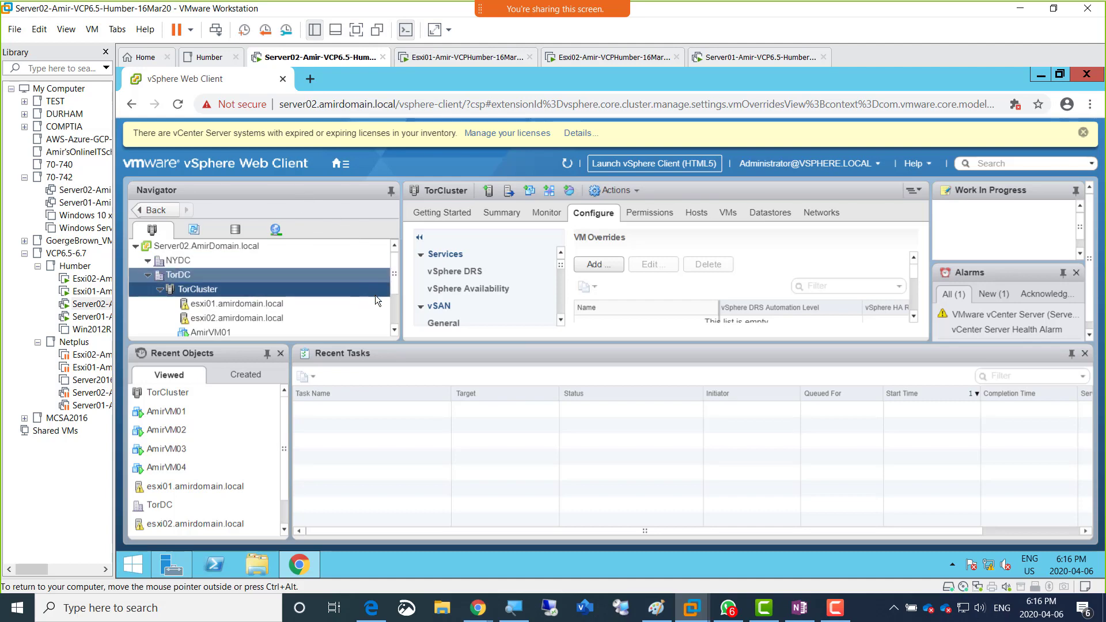
click(106, 52)
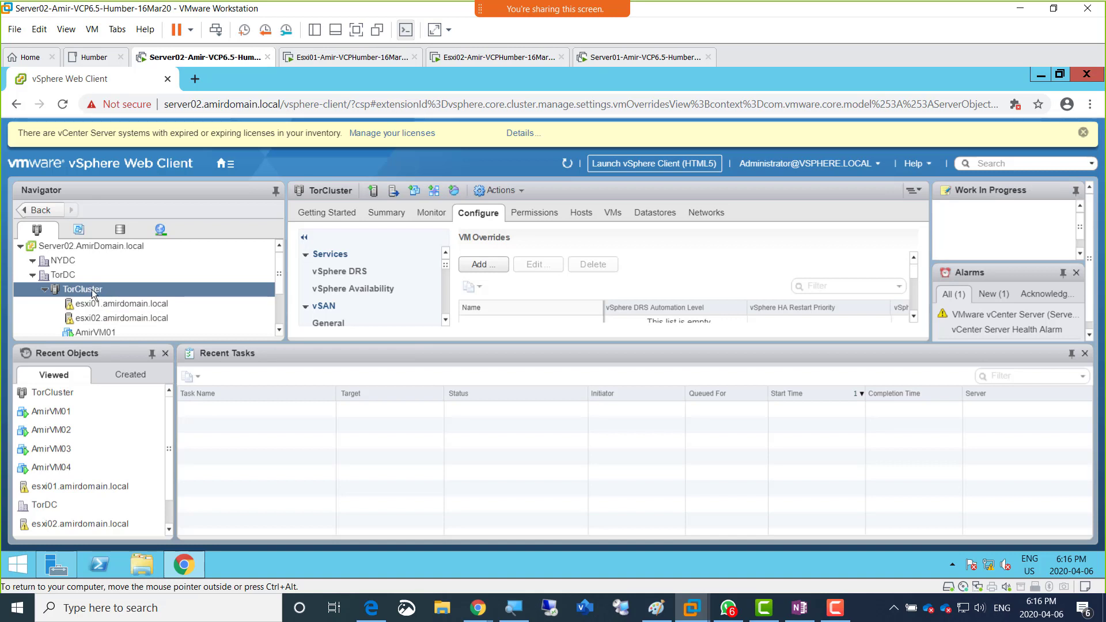
click(357, 37)
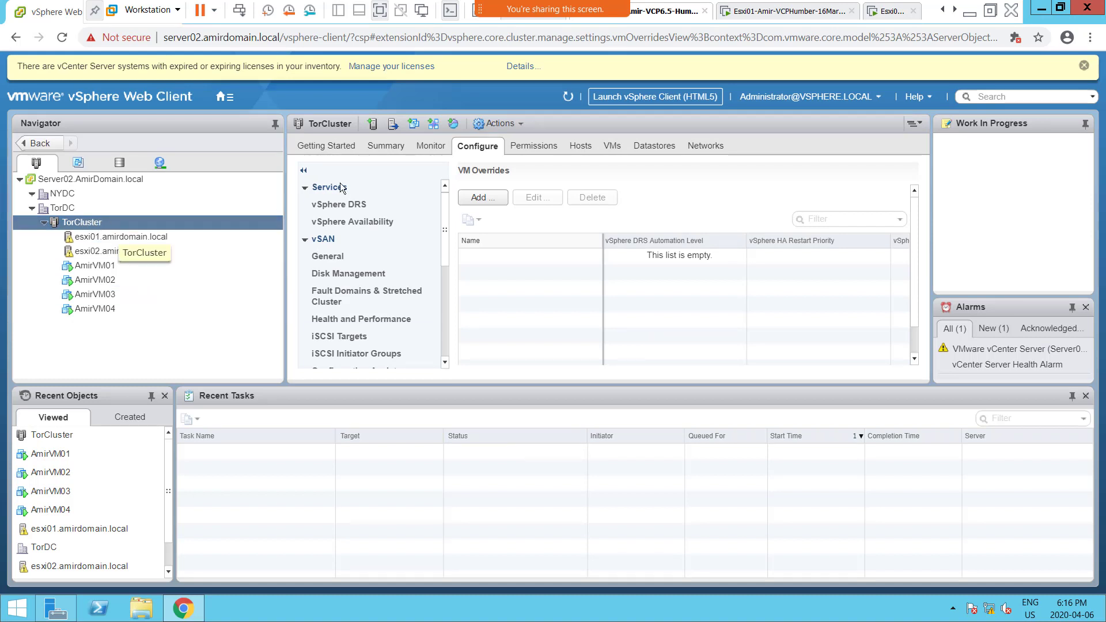
Step: Show the TorCluster summary and enlarge its pane by shrinking the recent tasks and navigator areas
click(397, 149)
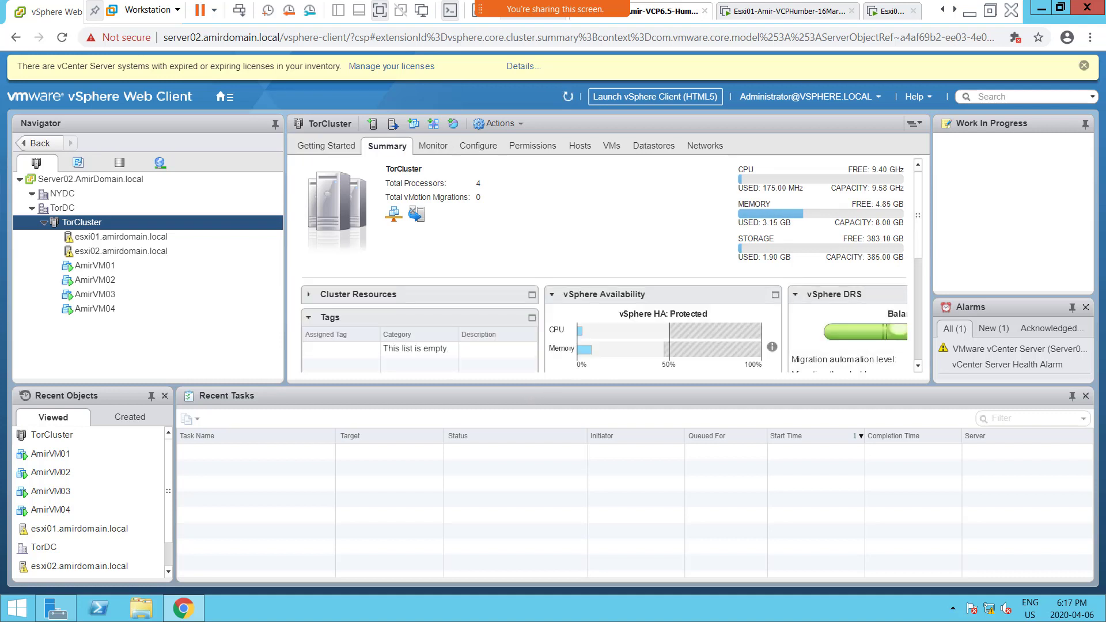
drag(526, 386, 526, 497)
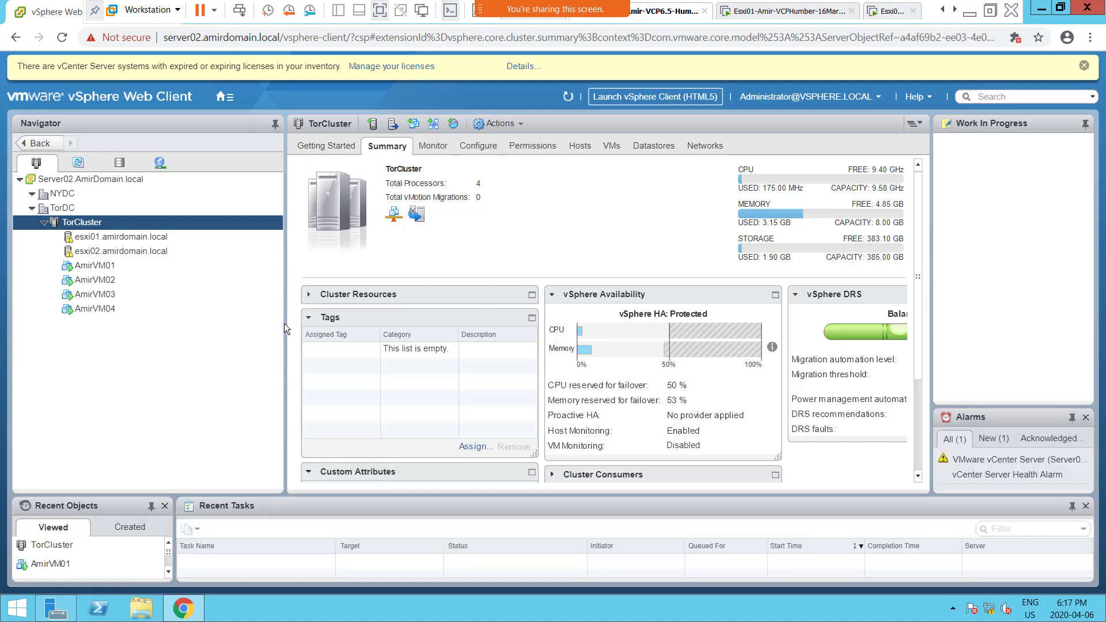
drag(284, 323, 173, 323)
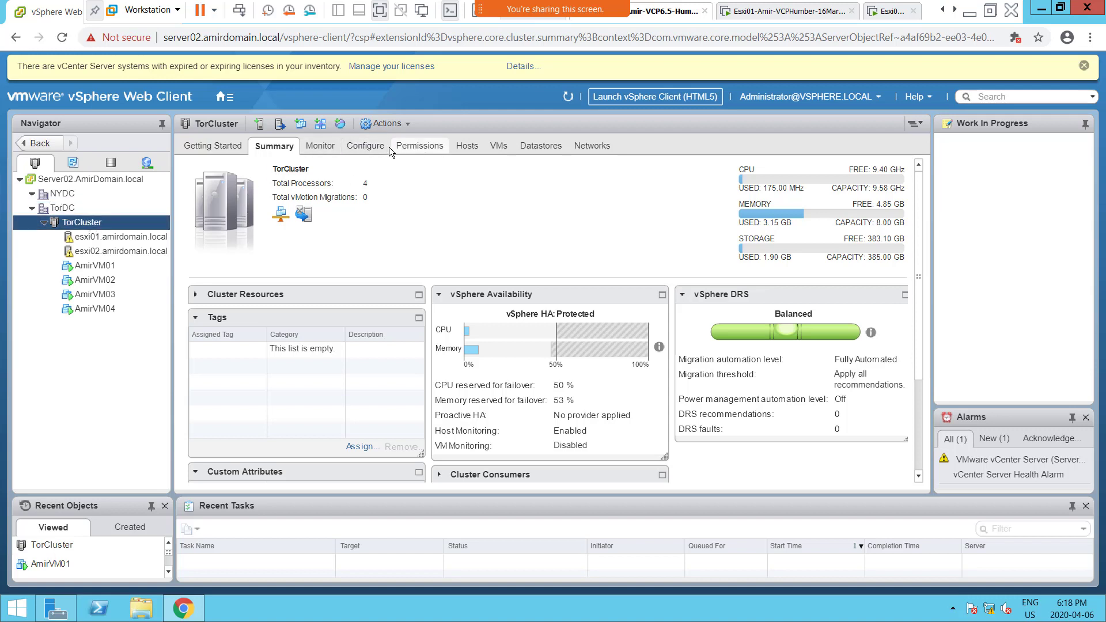
Step: Review the vSphere DRS and vSphere Availability settings in TorCluster's configuration
click(372, 148)
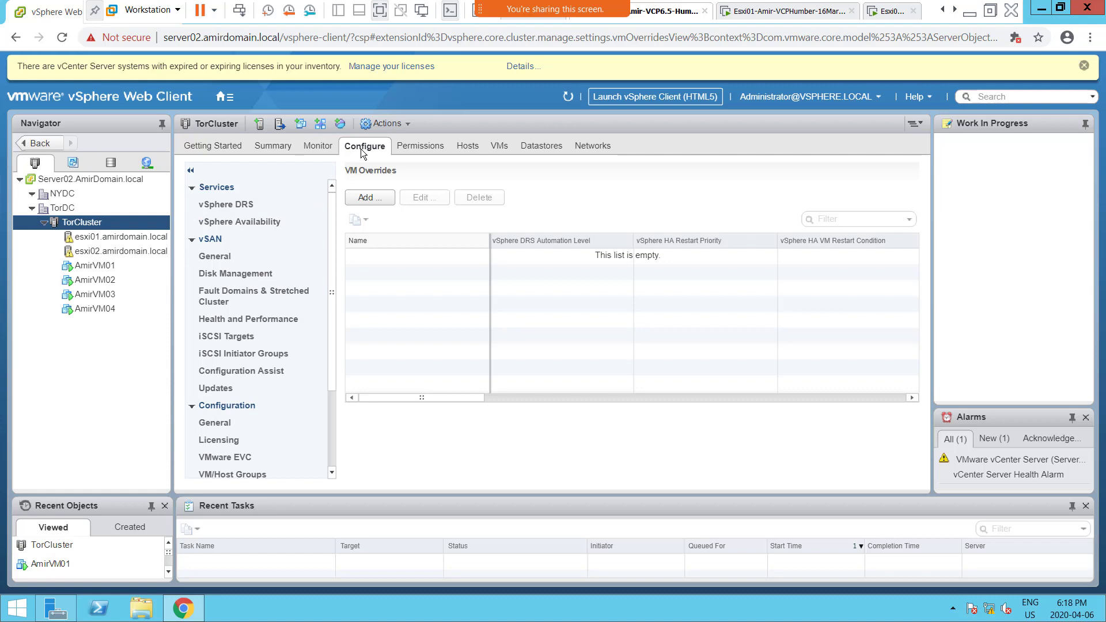
click(229, 209)
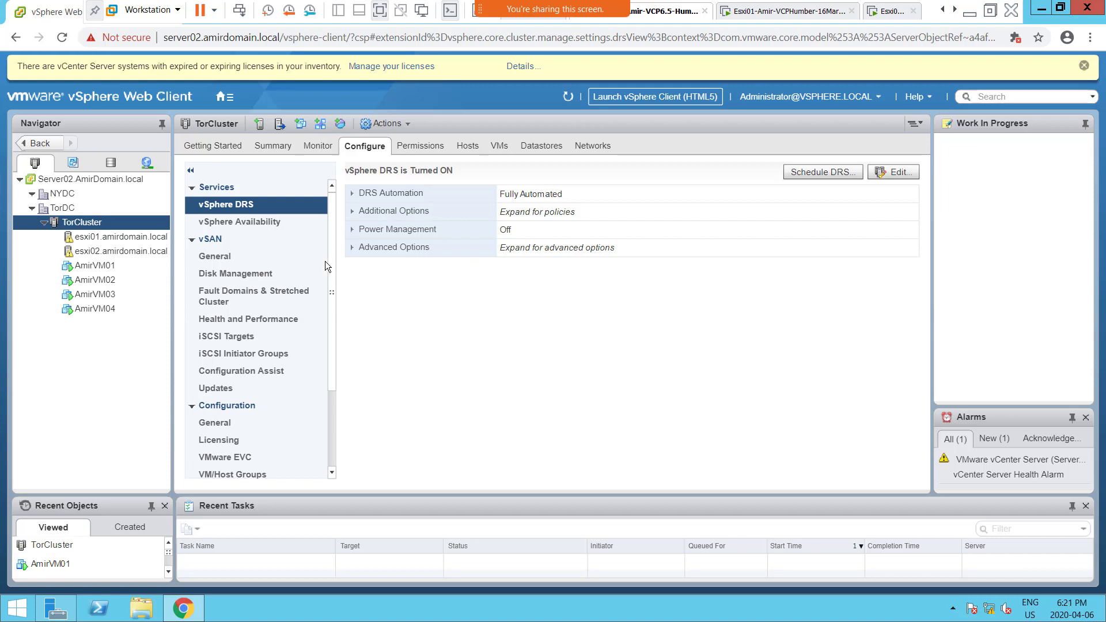
click(245, 224)
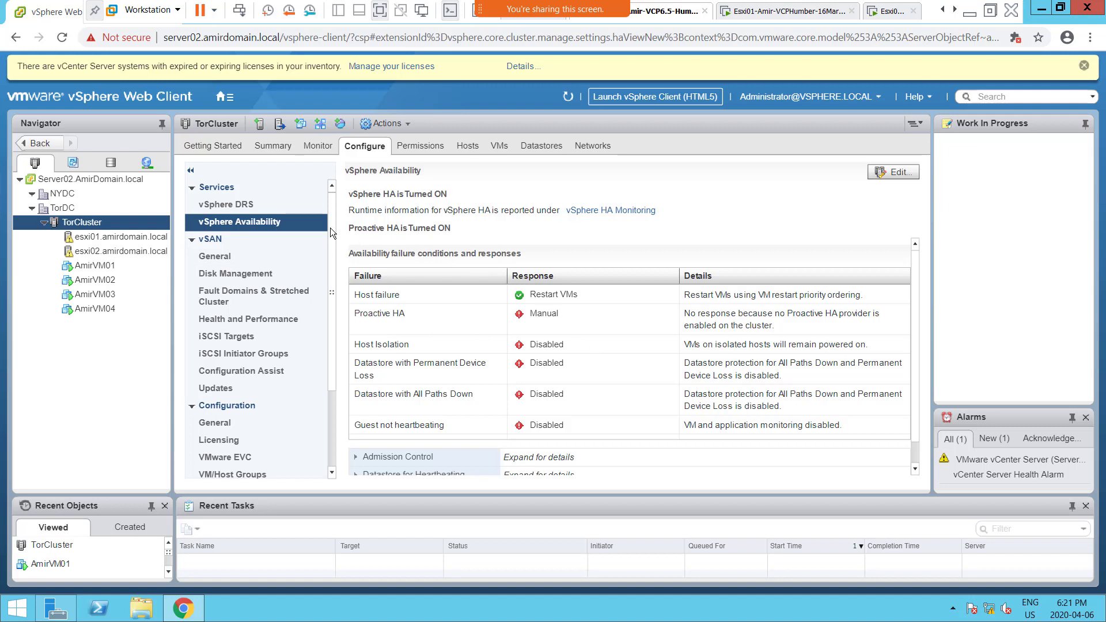
scroll(327, 261, down, 3)
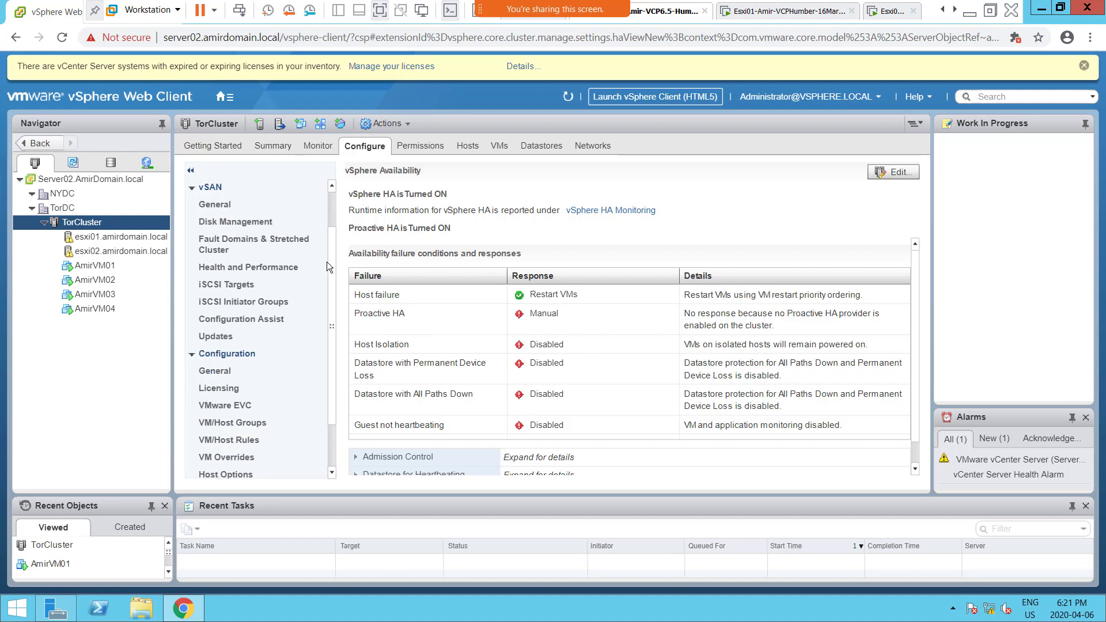
scroll(326, 262, up, 2)
scroll(341, 207, up, 1)
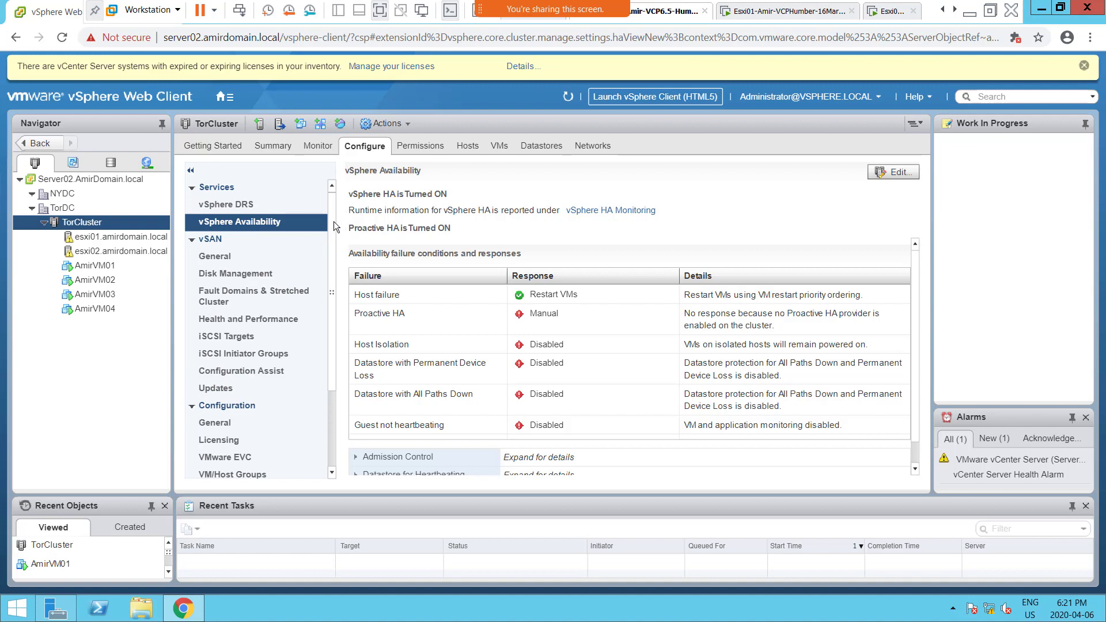
Step: Open TorCluster's VMware EVC mode for editing
drag(333, 221, 323, 324)
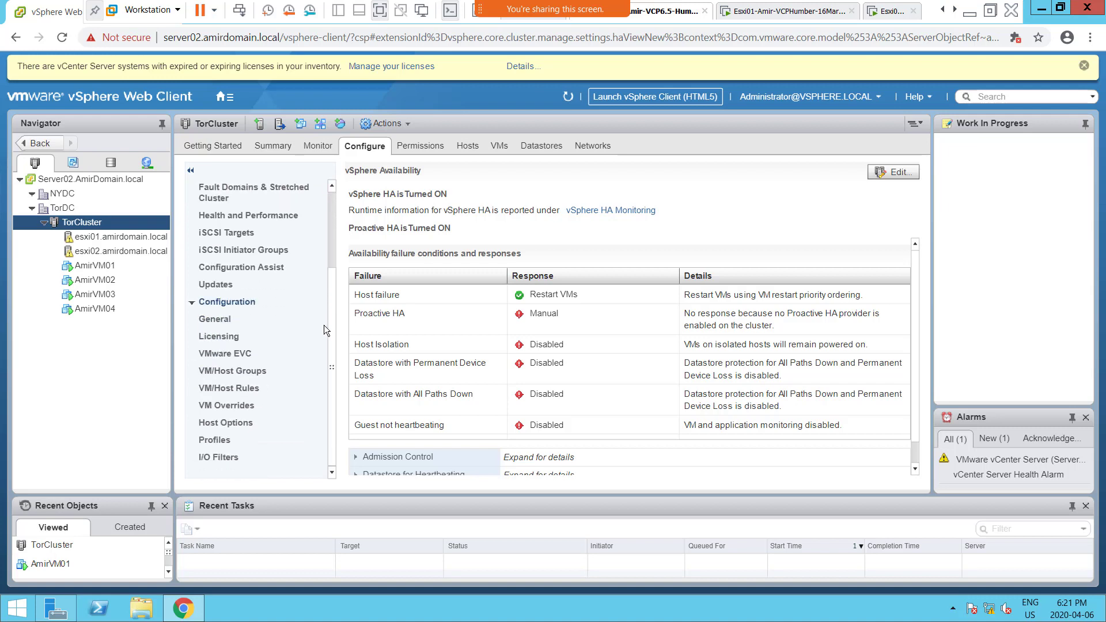
click(234, 353)
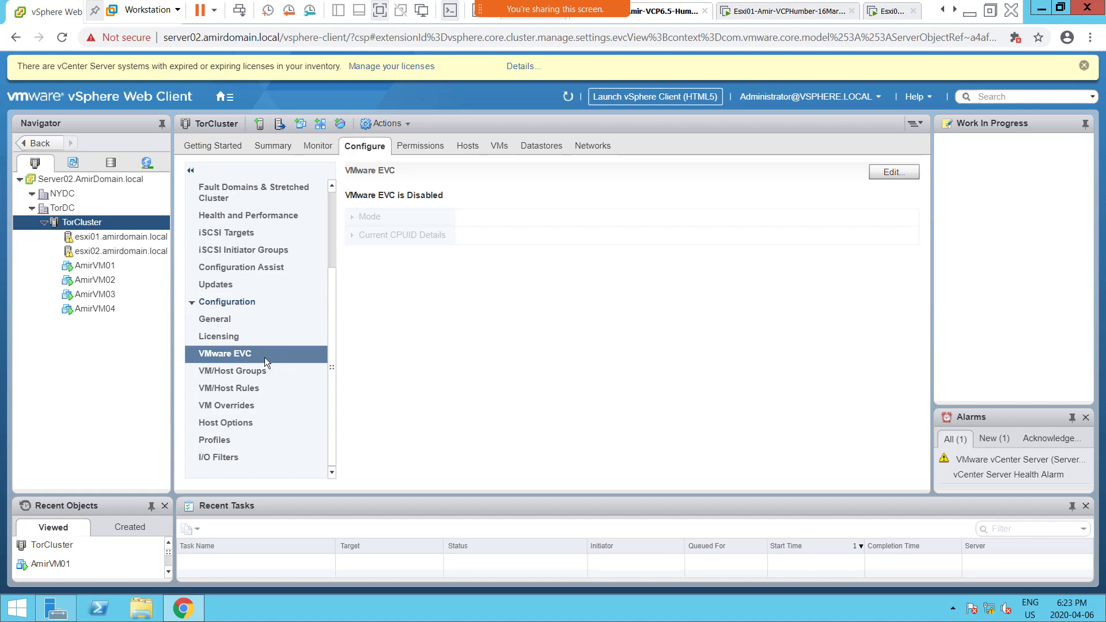
click(878, 173)
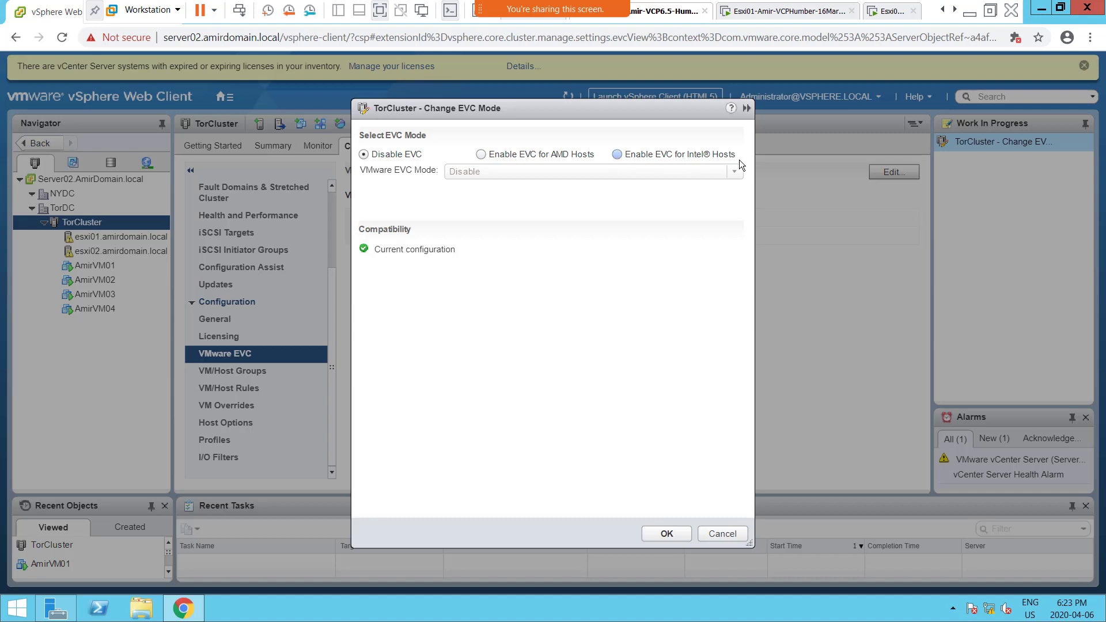
Step: Try enabling EVC for AMD hosts with the AMD Opteron Generation 4 mode
click(570, 154)
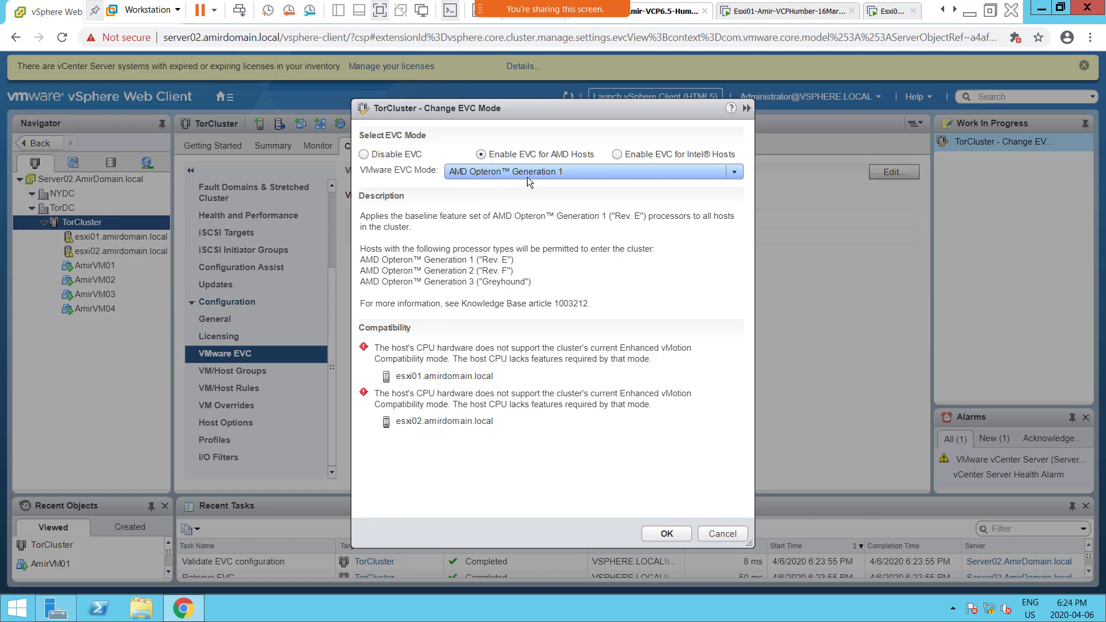
click(734, 172)
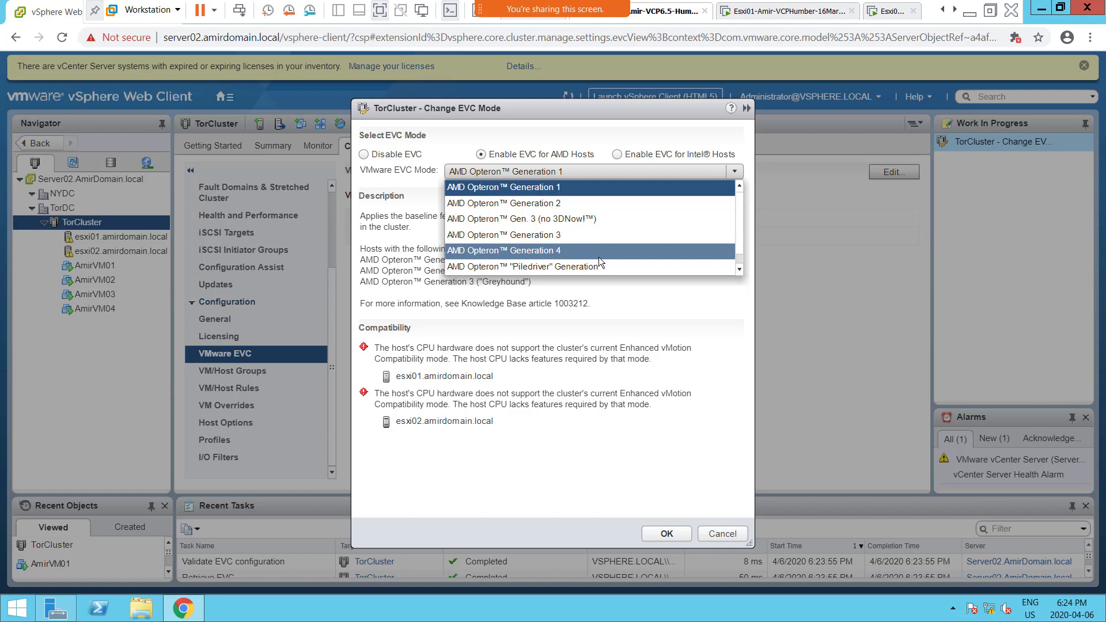
scroll(599, 257, down, 1)
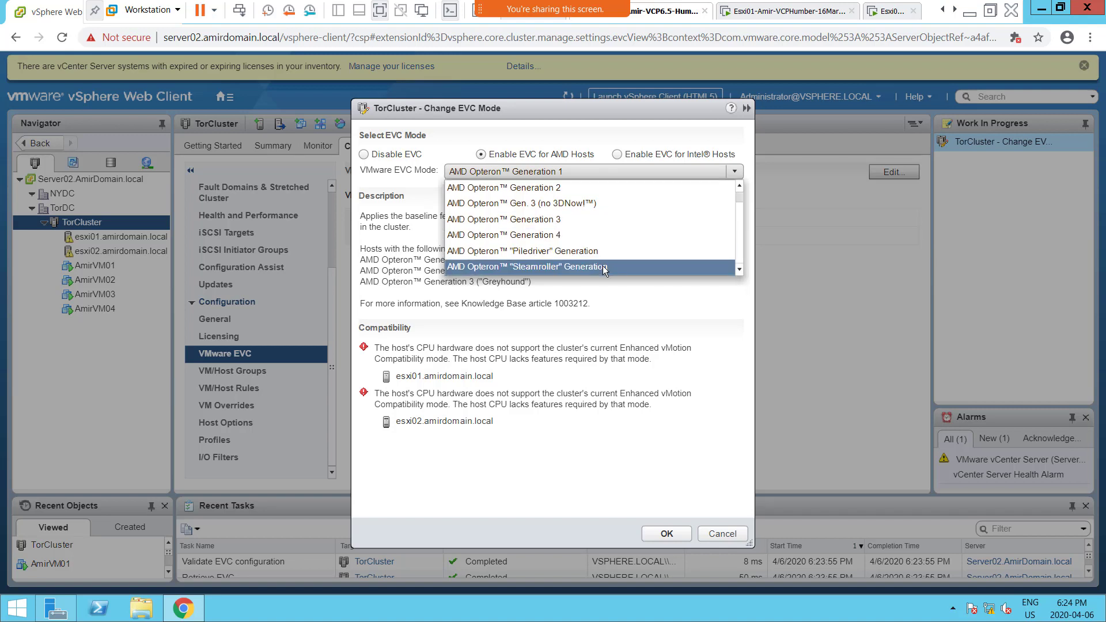
scroll(602, 267, up, 1)
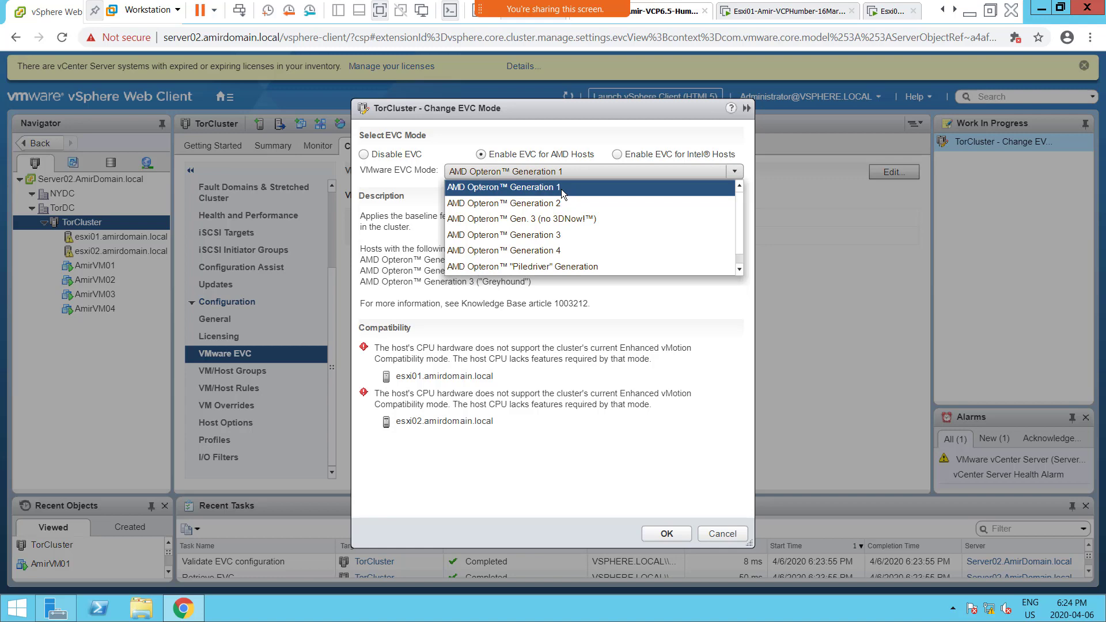
click(564, 250)
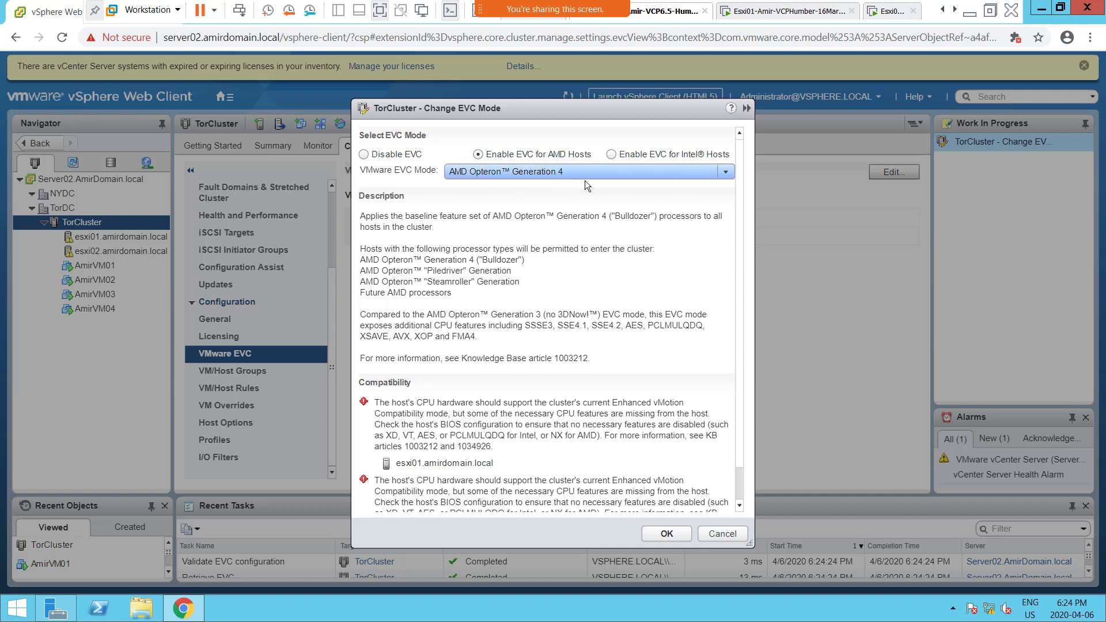
Step: Select EVC for Intel hosts with the Intel "Merom" Generation mode after browsing the available generations
click(613, 155)
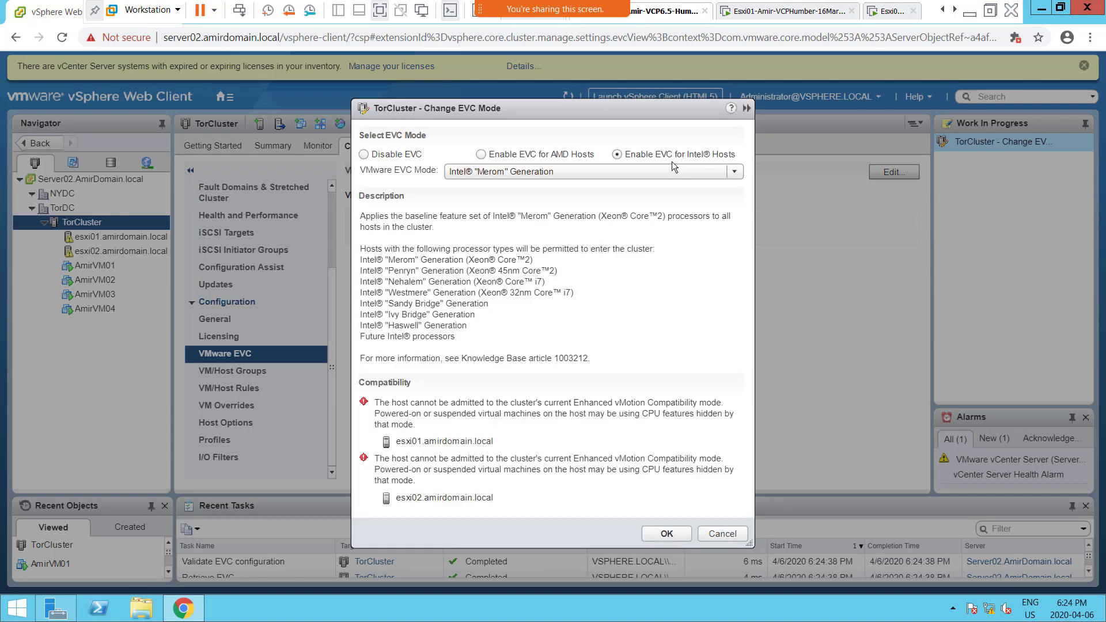
click(734, 174)
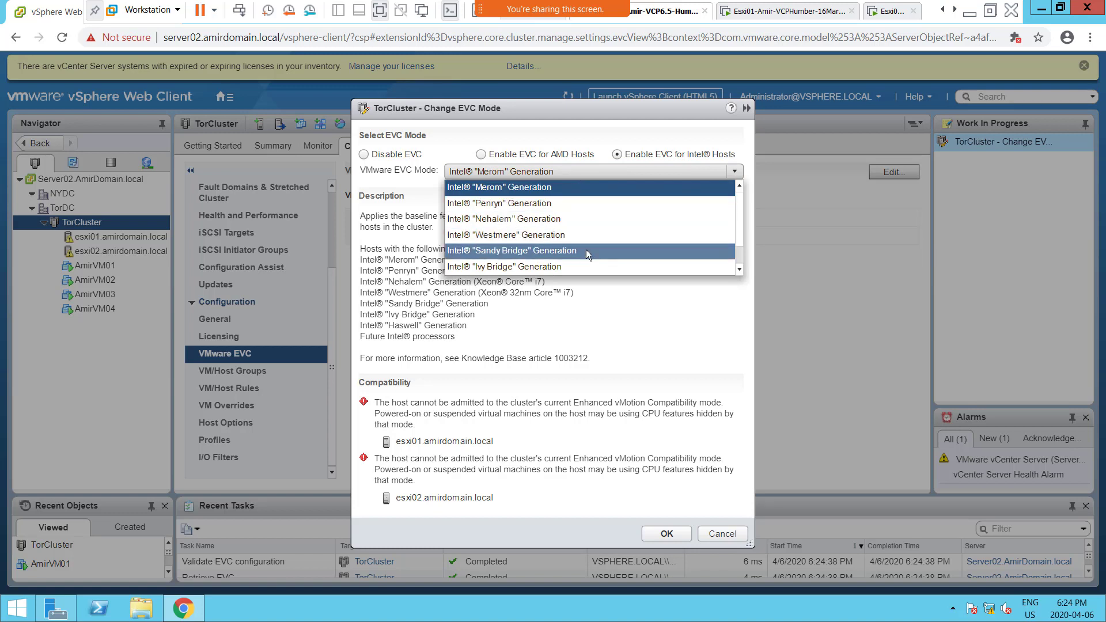
scroll(586, 259, down, 1)
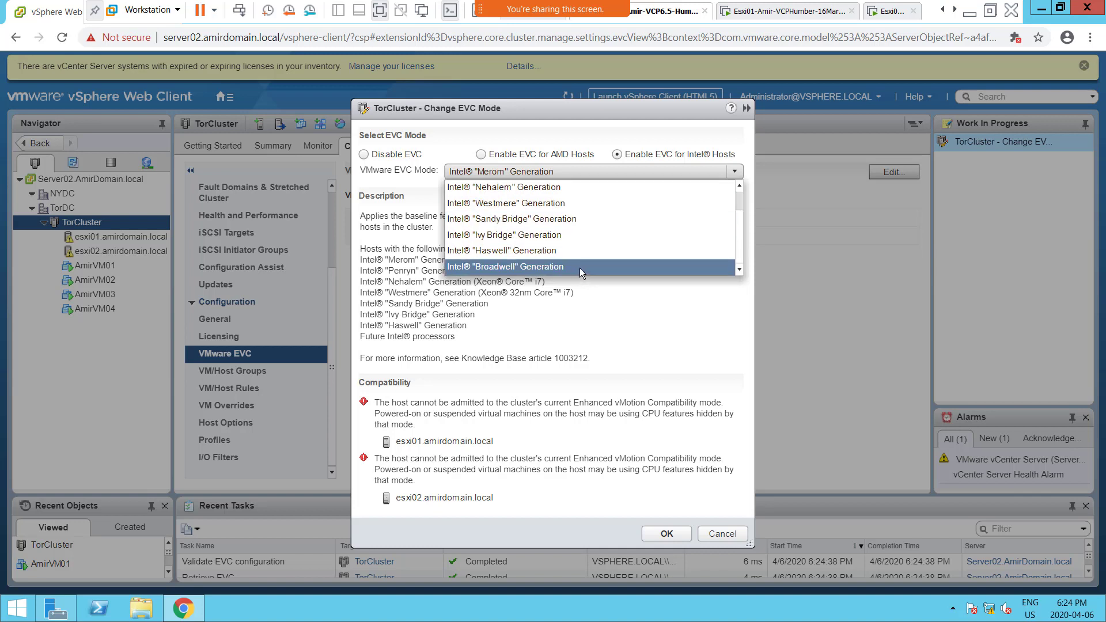
scroll(580, 254, up, 1)
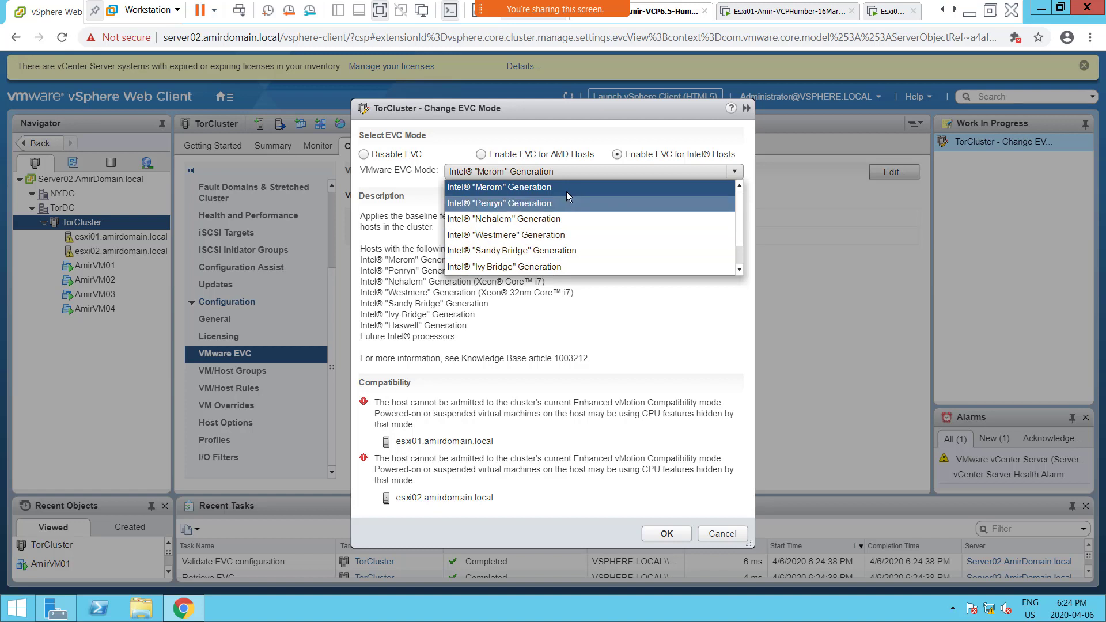
click(565, 189)
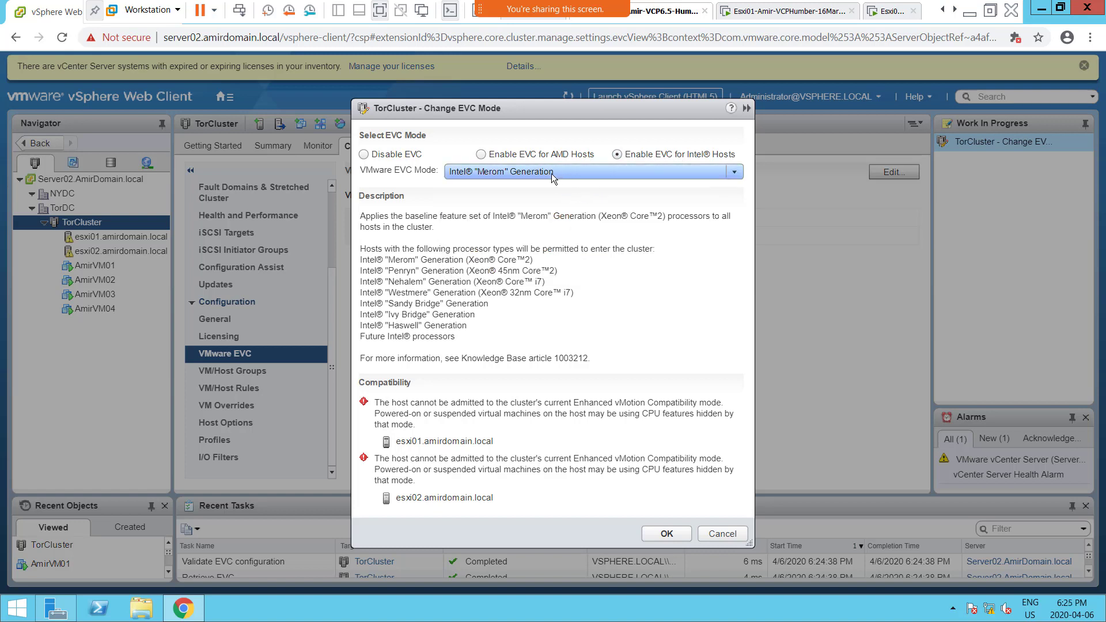
Step: Check the Intel "Penryn" Generation EVC mode, and select the Intel "Nehalem" Generation mode instead
click(562, 174)
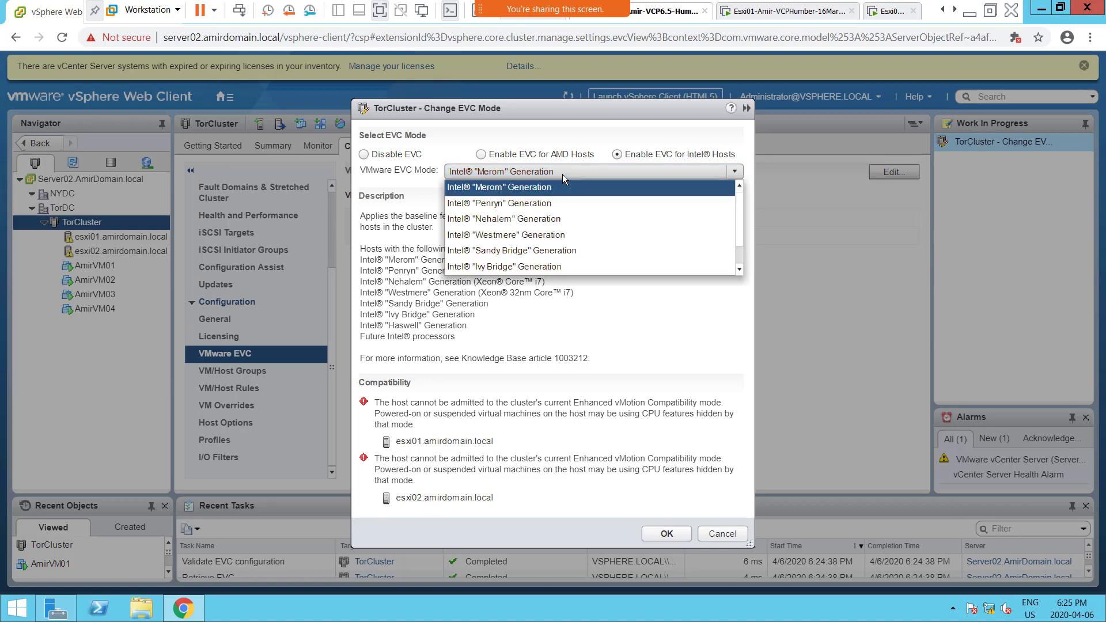
click(538, 203)
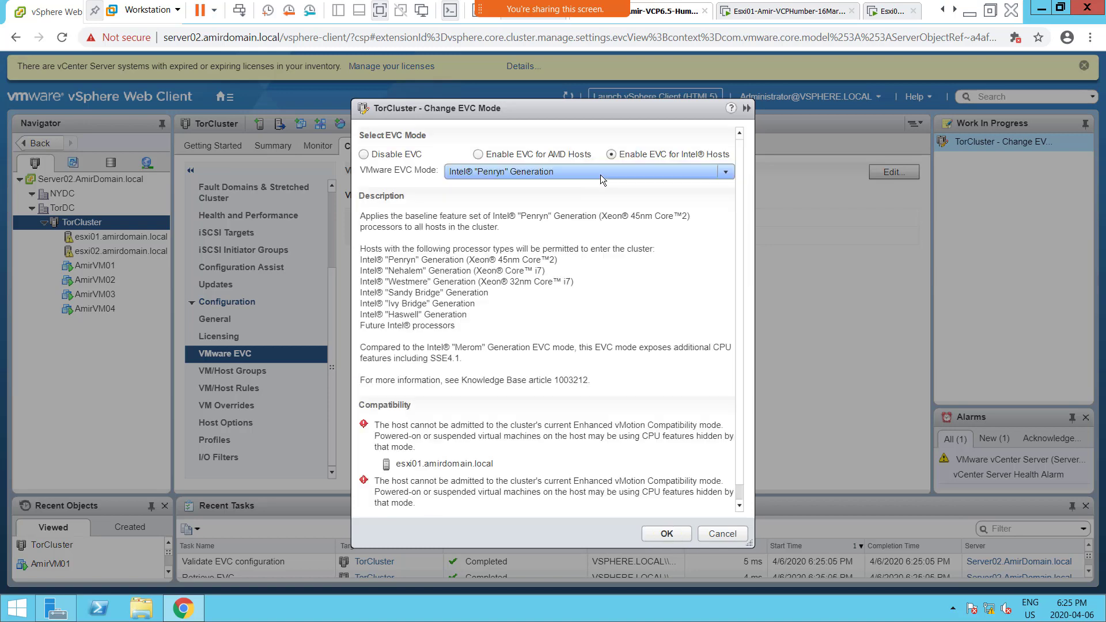
click(602, 174)
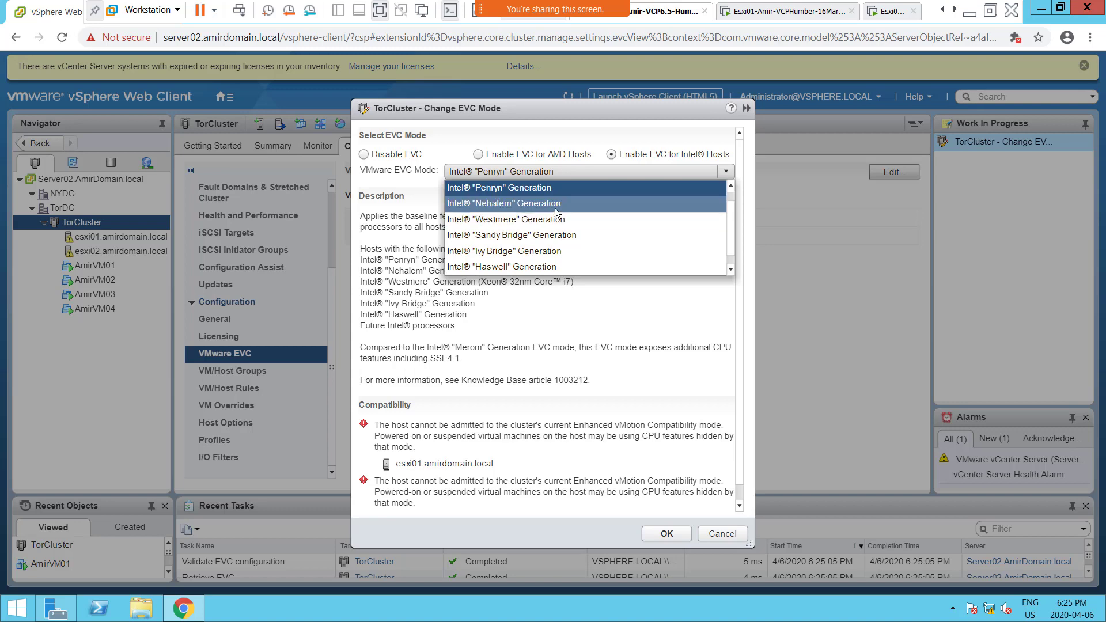
click(554, 209)
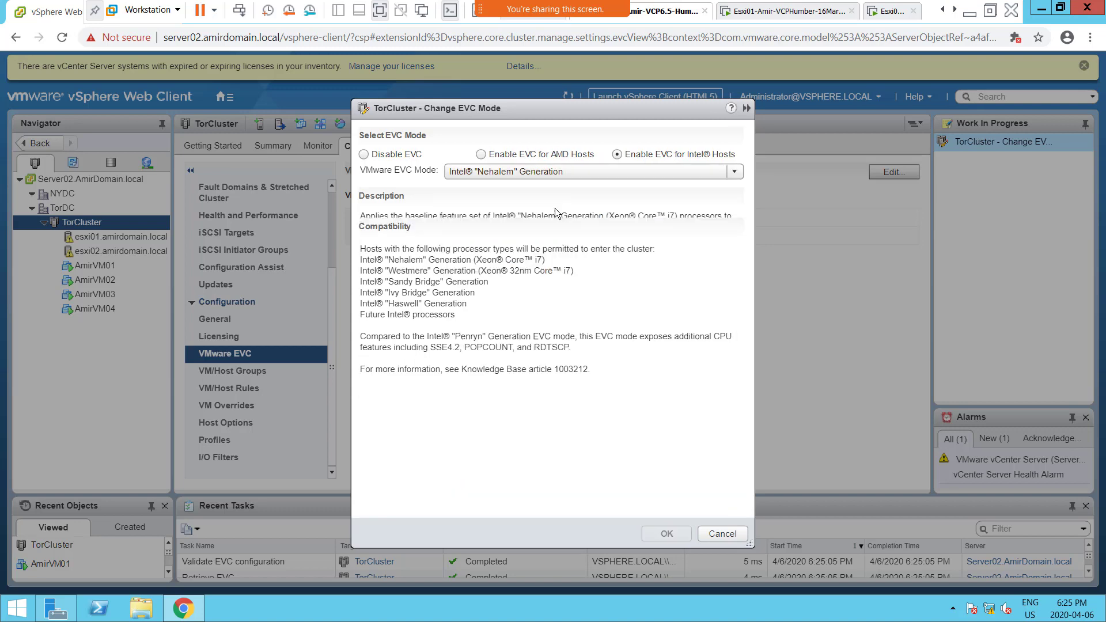
Step: Check host compatibility for the Intel "Westmere" Generation EVC mode, and select the Intel "Sandy Bridge" Generation mode instead
click(619, 172)
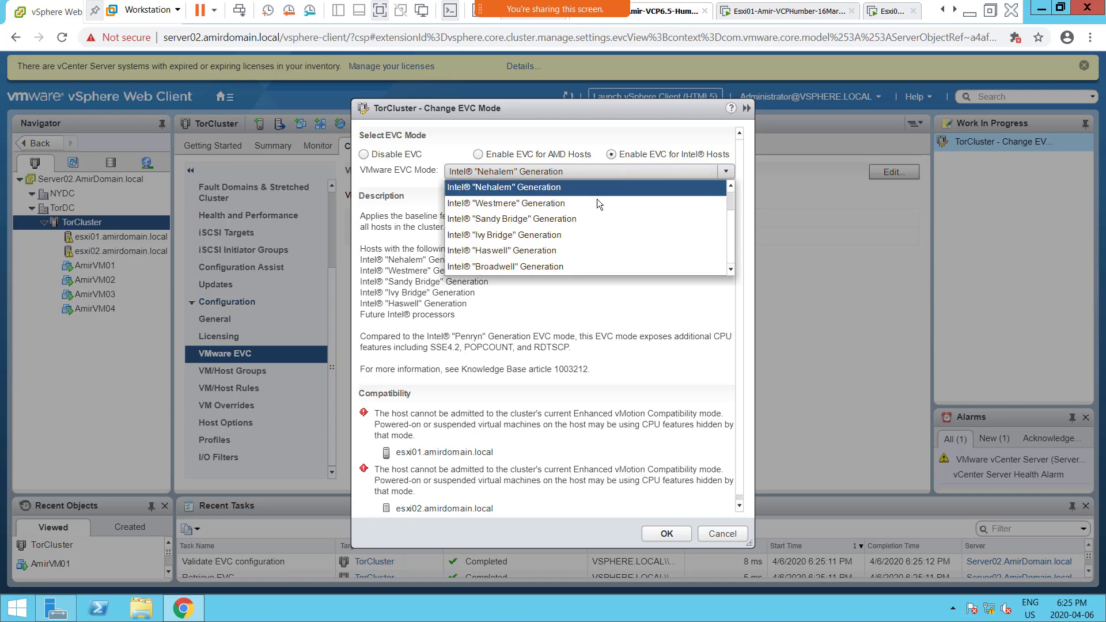
click(593, 207)
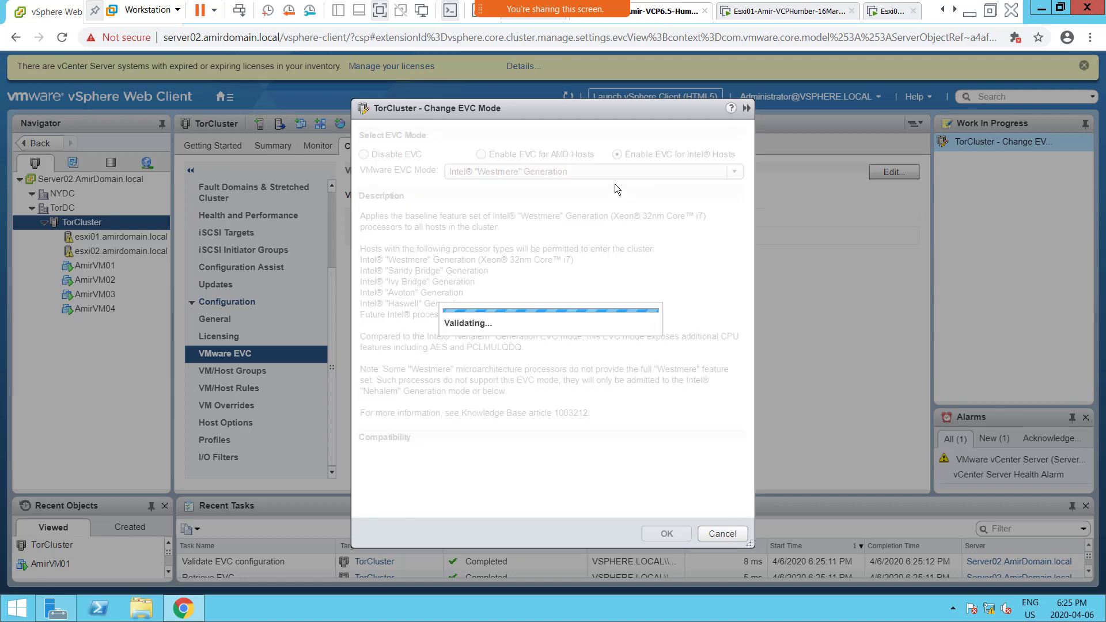
click(609, 171)
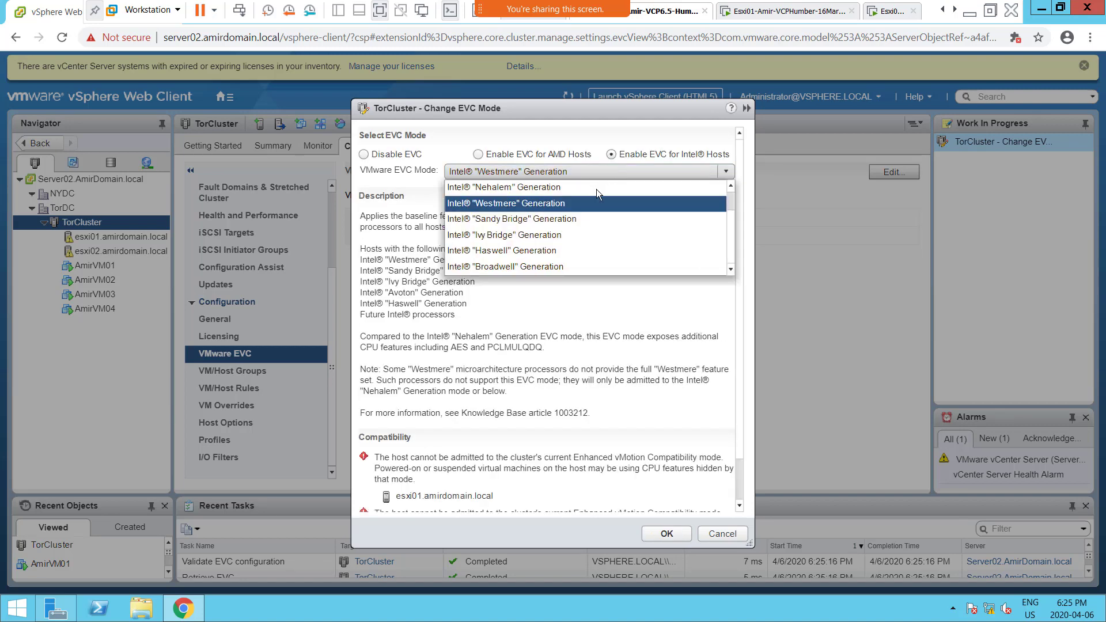
click(581, 220)
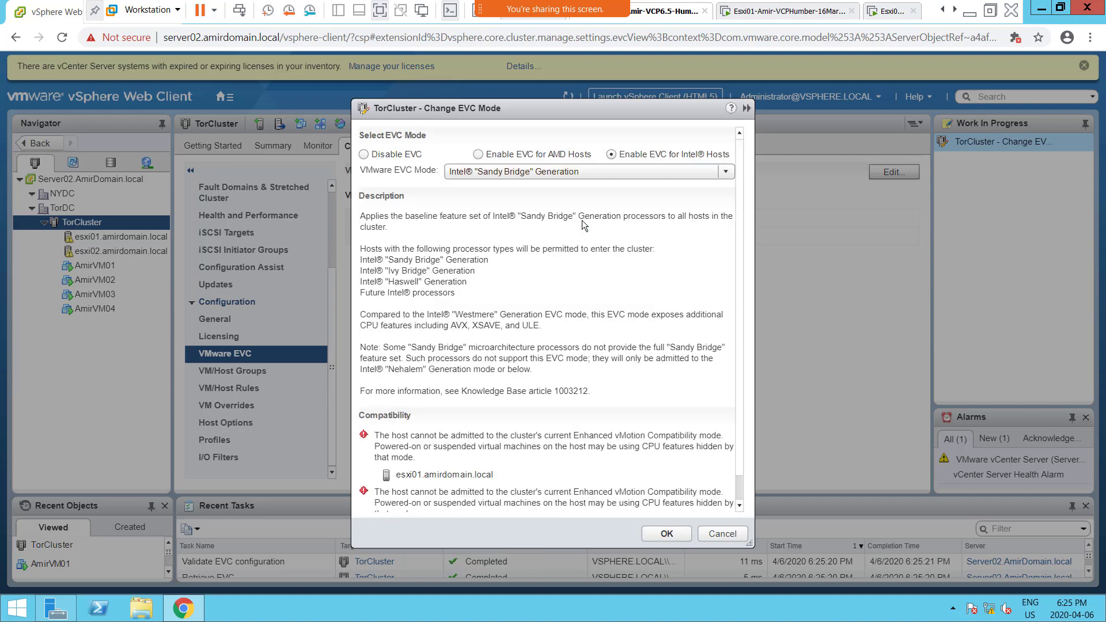
Step: Check the Intel "Ivy Bridge" Generation EVC mode, and select the Intel "Haswell" Generation mode instead
click(573, 171)
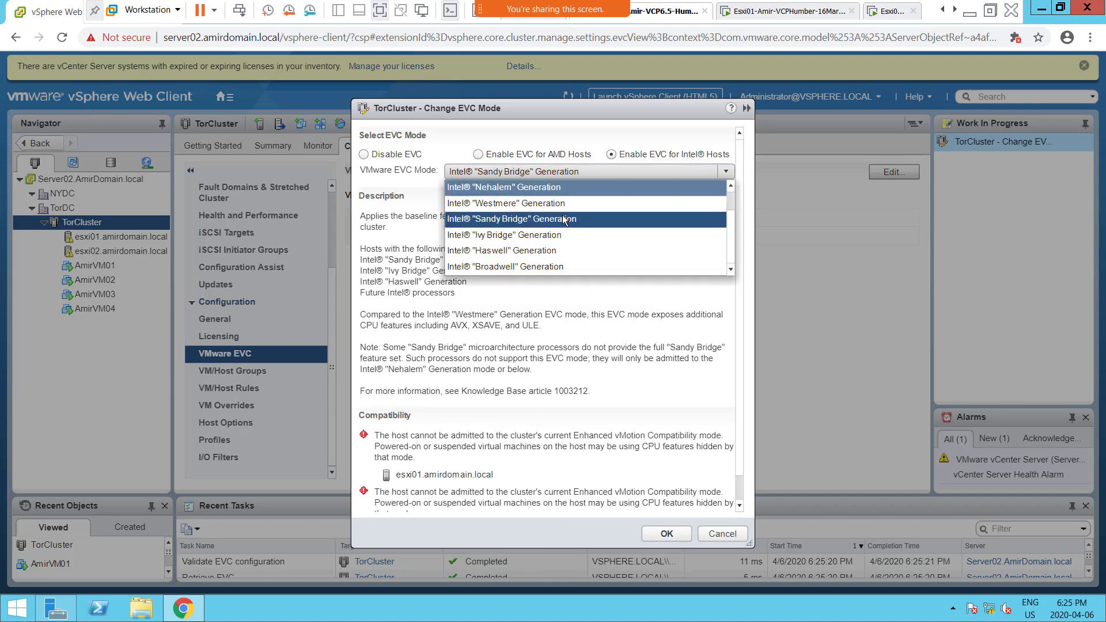
click(561, 234)
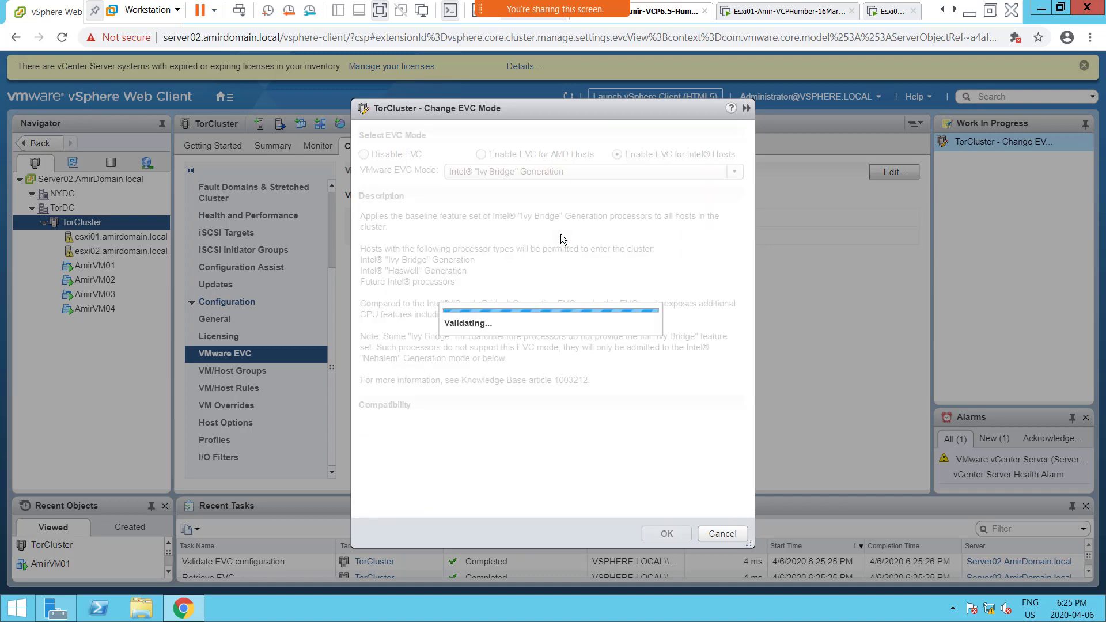
click(571, 172)
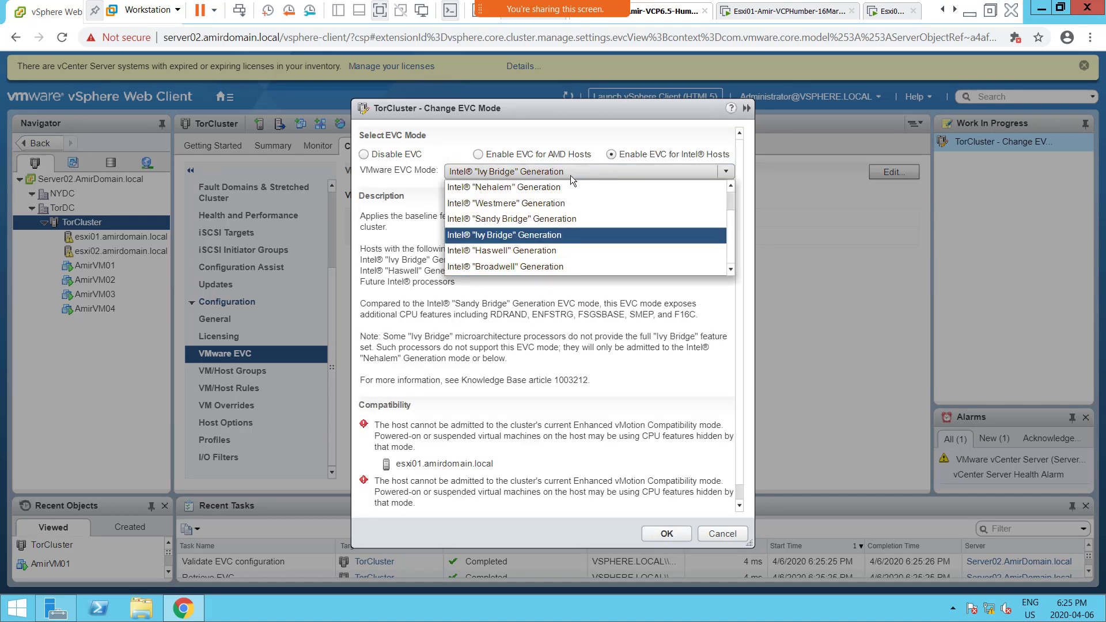
click(554, 250)
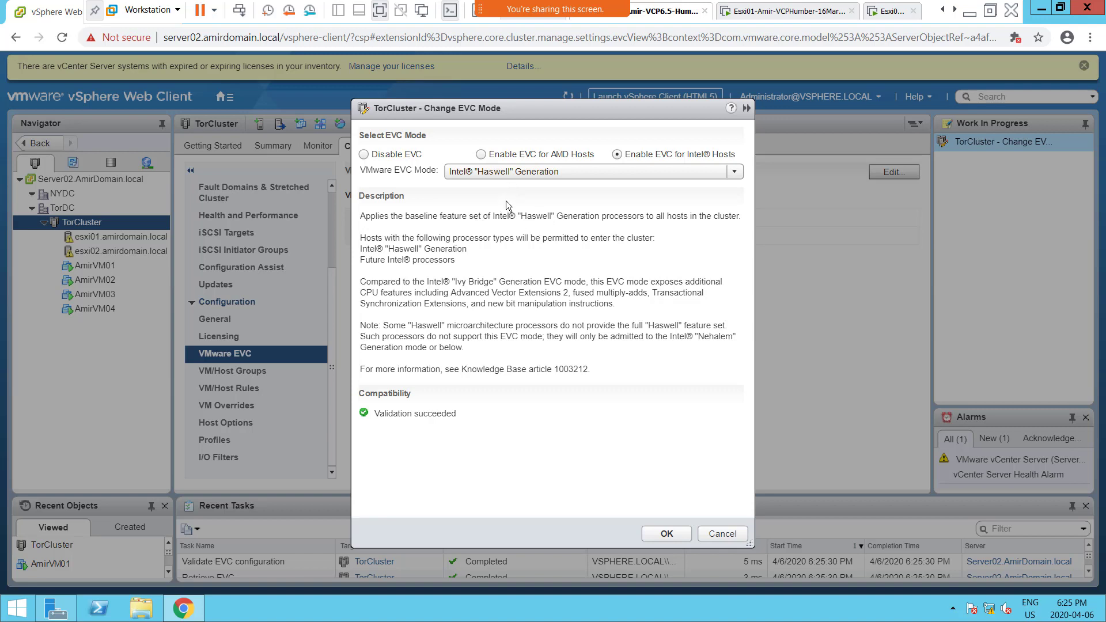
Step: Review the available generations while keeping Intel "Haswell" Generation selected, and discard the EVC mode change
click(549, 172)
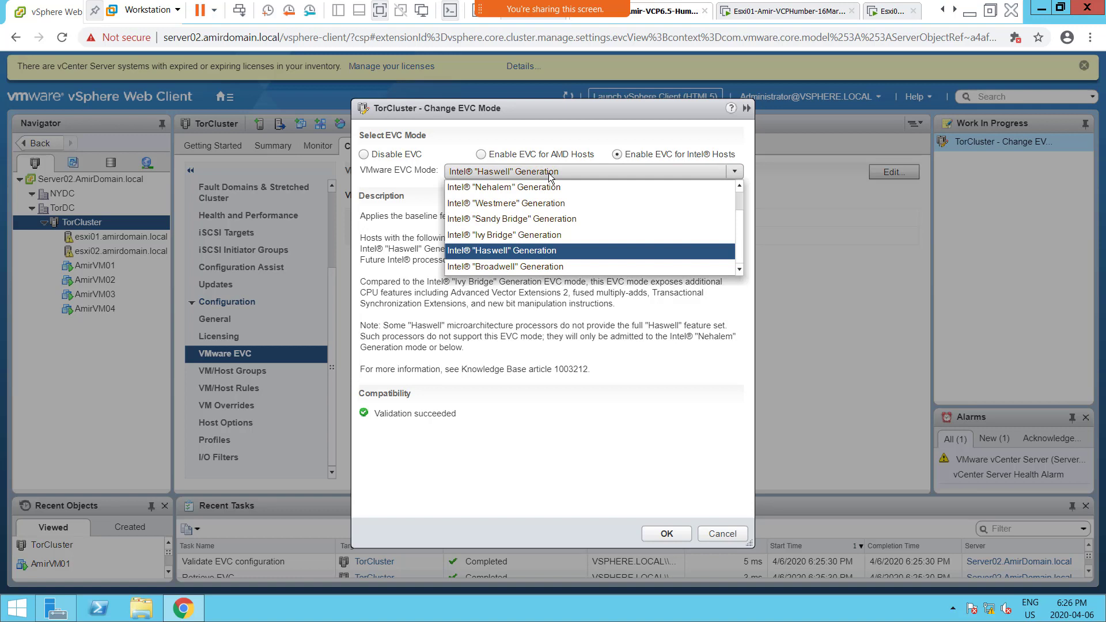
click(548, 173)
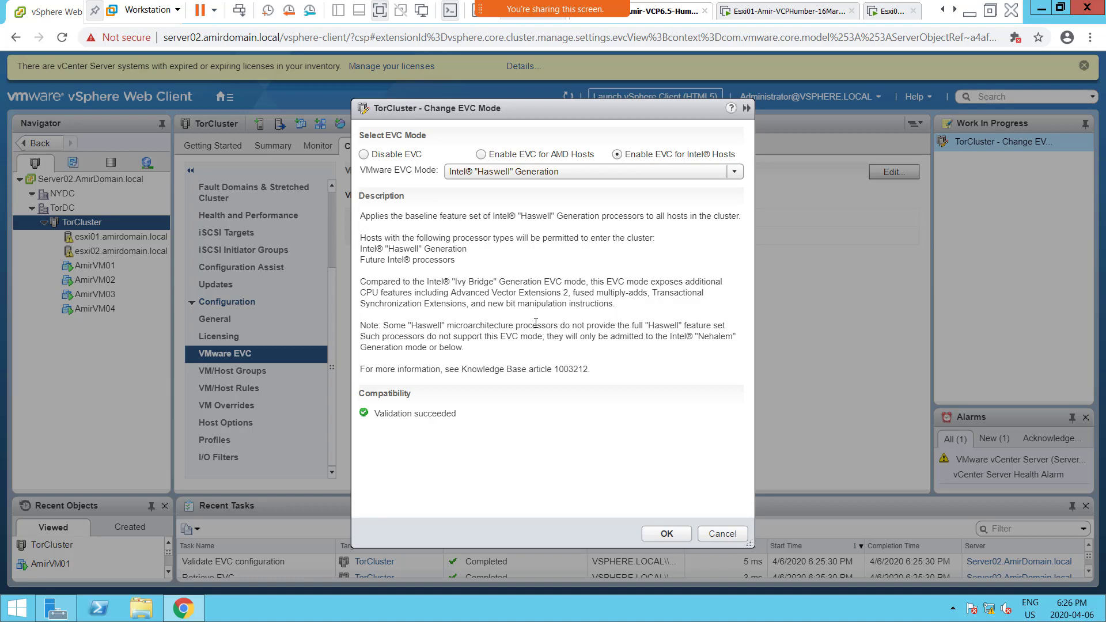
click(649, 167)
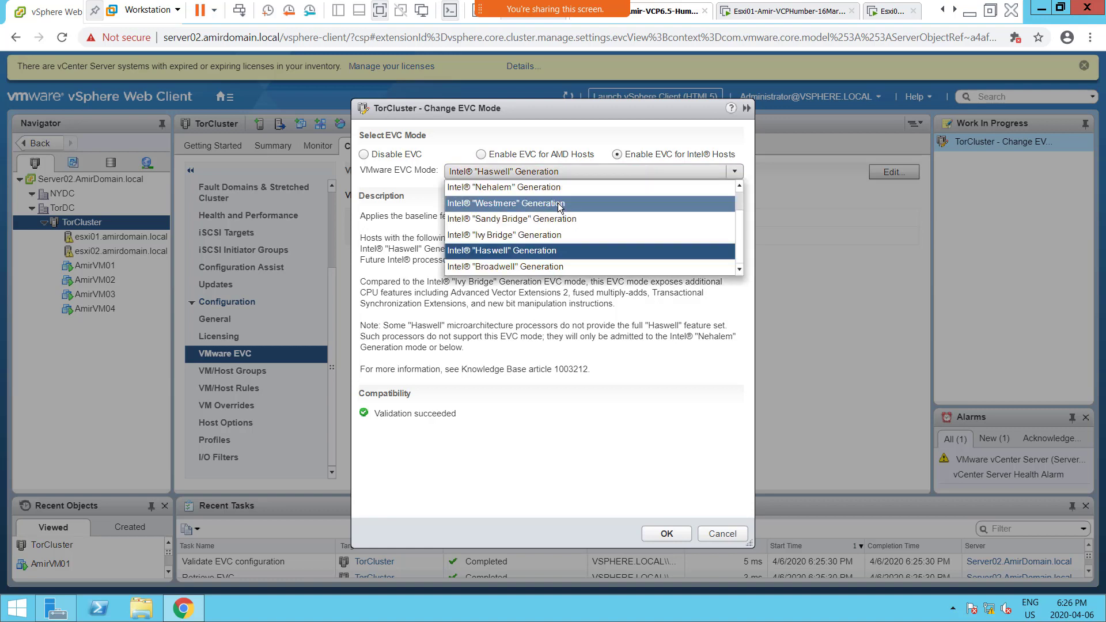
click(551, 252)
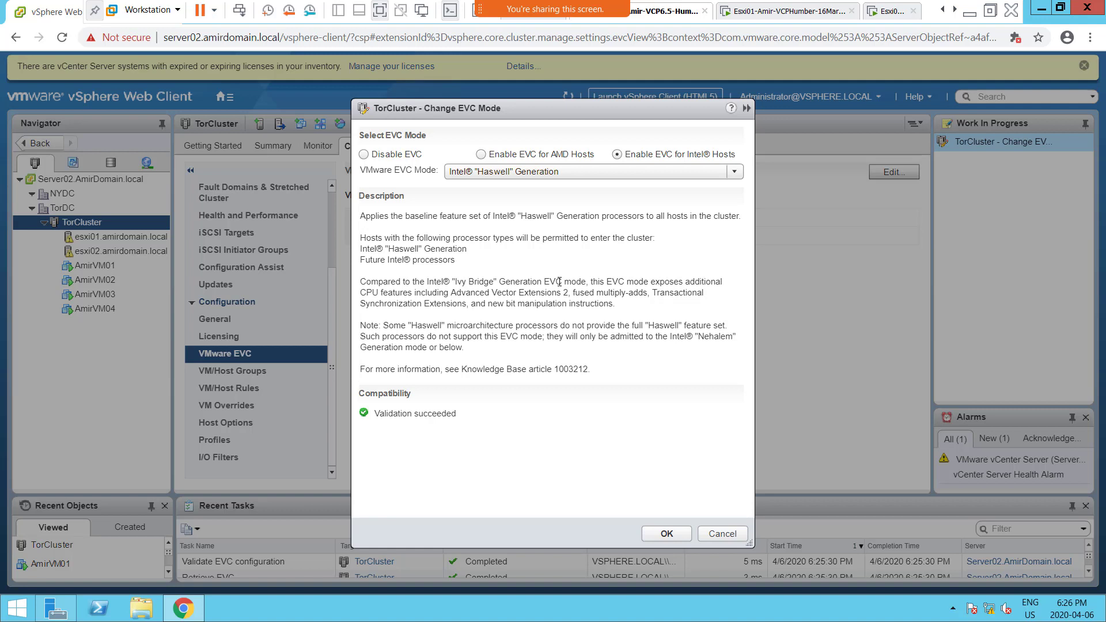
click(575, 174)
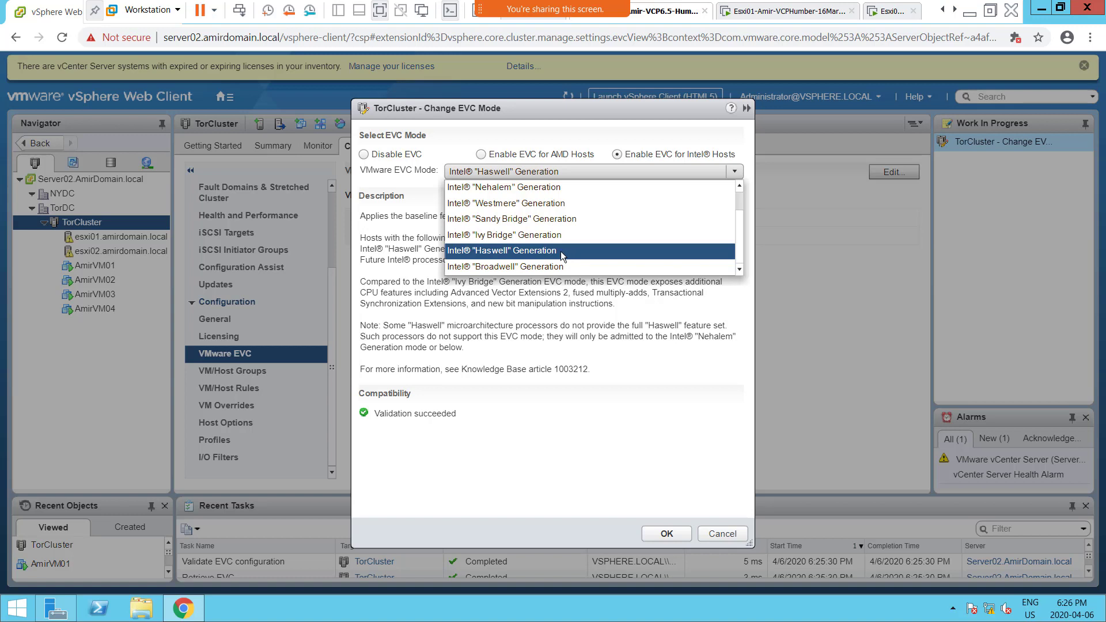
click(561, 251)
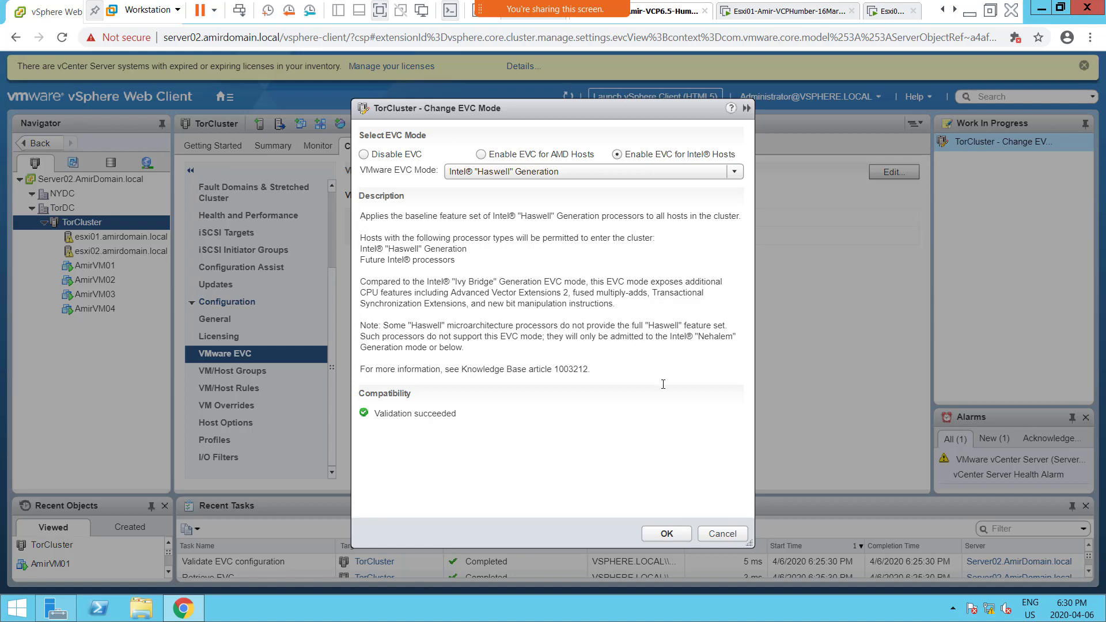
click(717, 535)
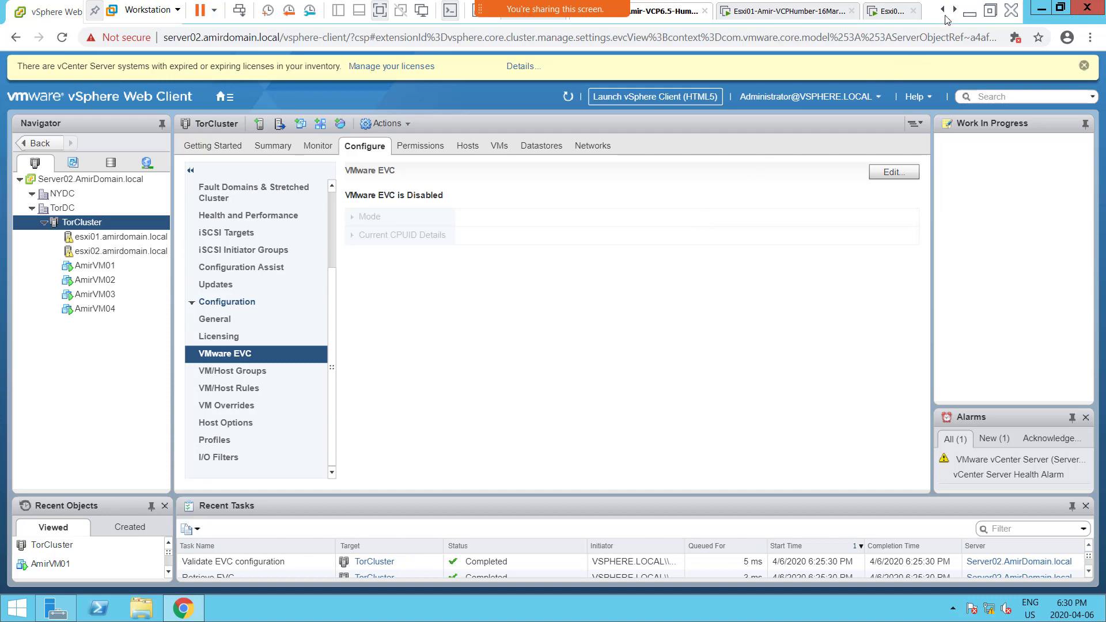
Step: Open System Information on the host computer to examine its processor model, and minimize the window
click(971, 15)
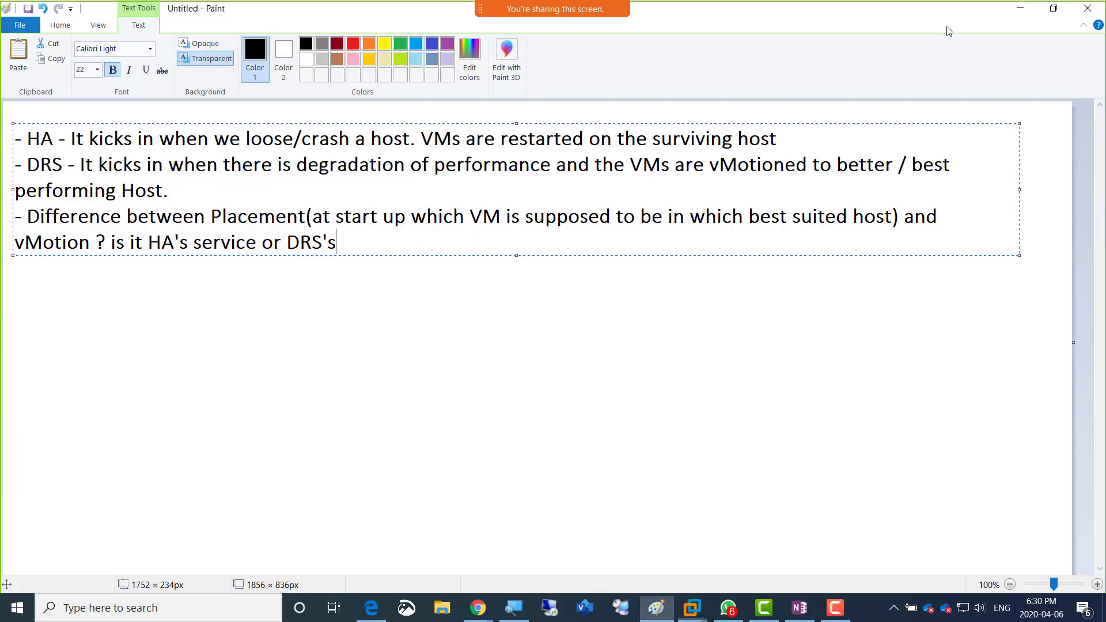
click(224, 616)
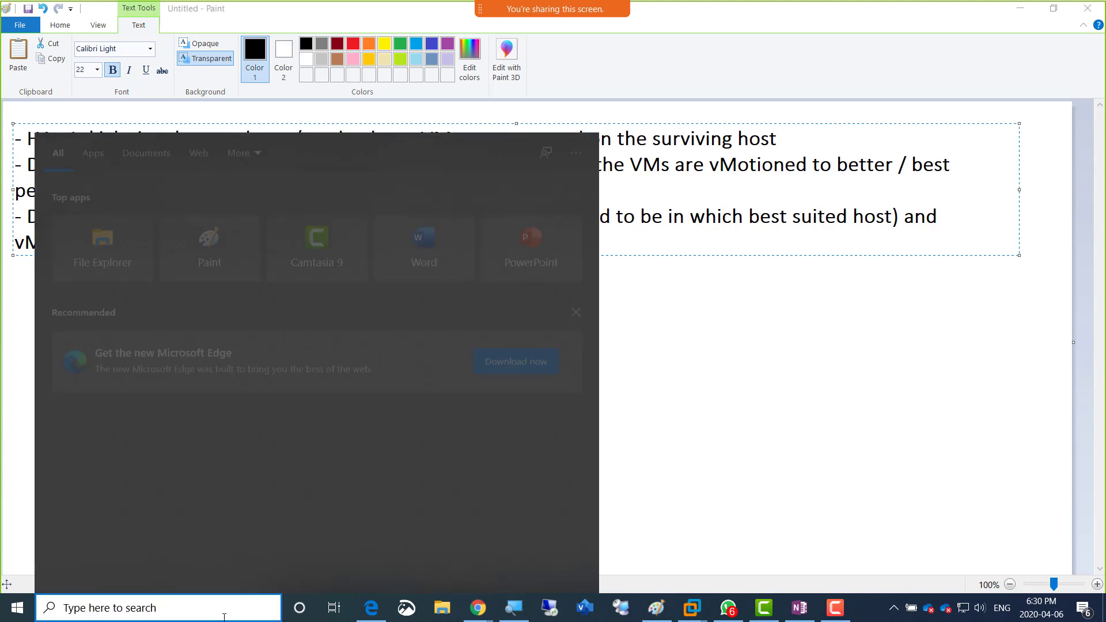
text(sys)
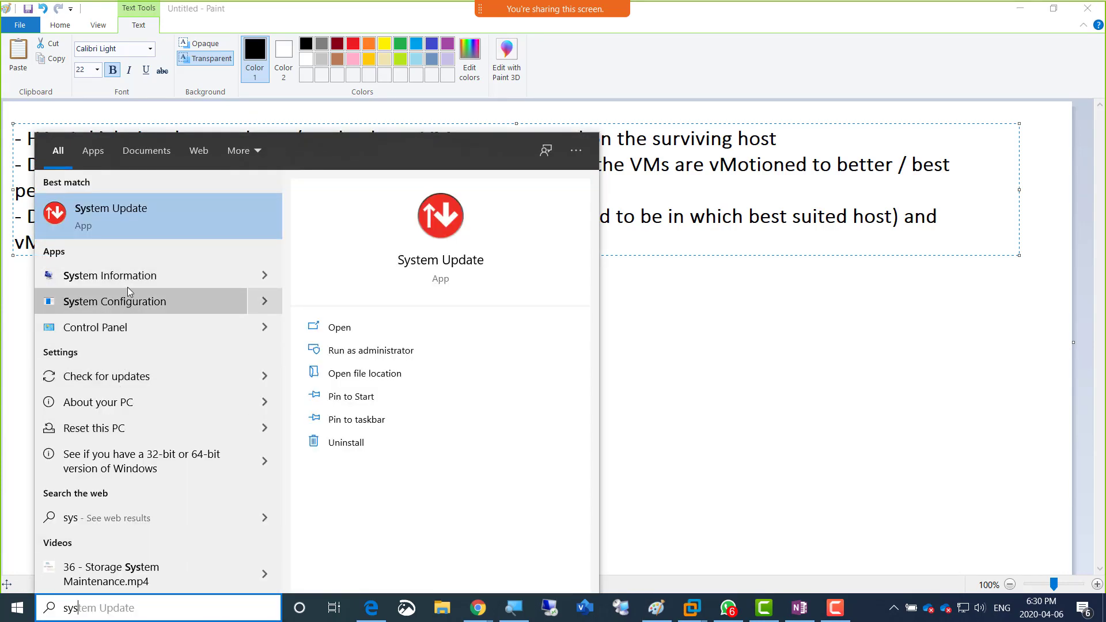
click(127, 284)
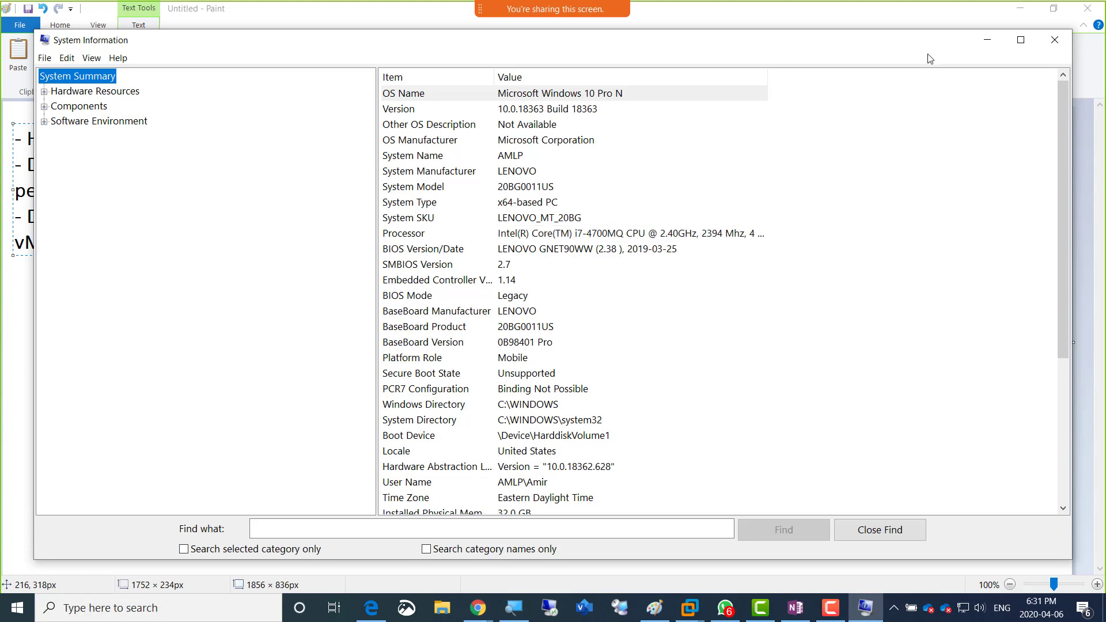
click(987, 40)
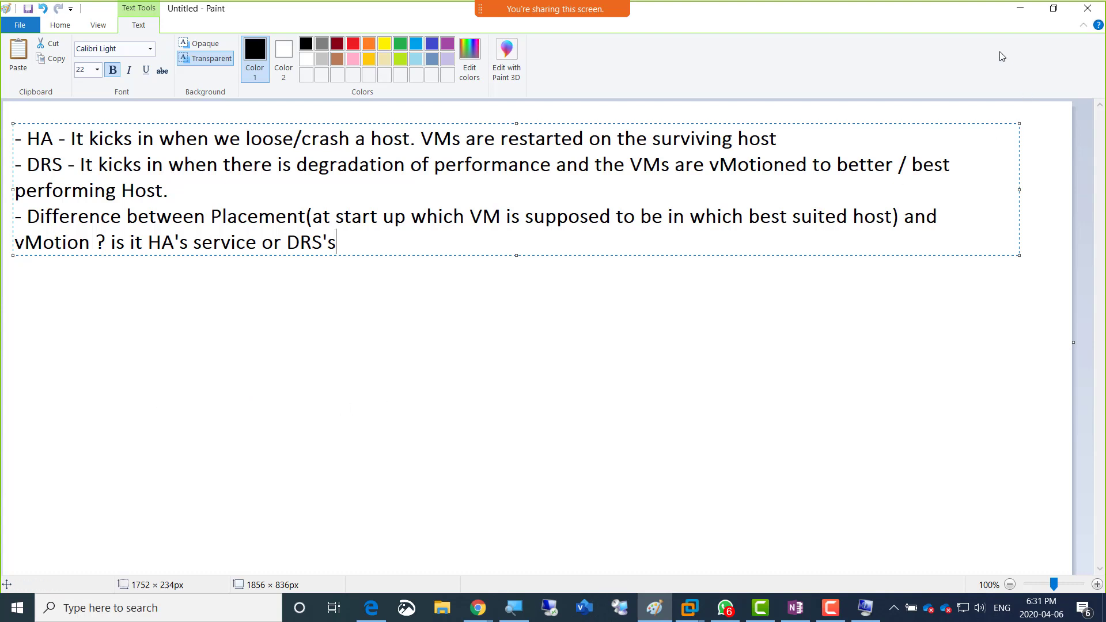
Step: Put Paint away, bring the Server02 virtual machine briefly back into view, and return to the OneNote class notes
click(1018, 10)
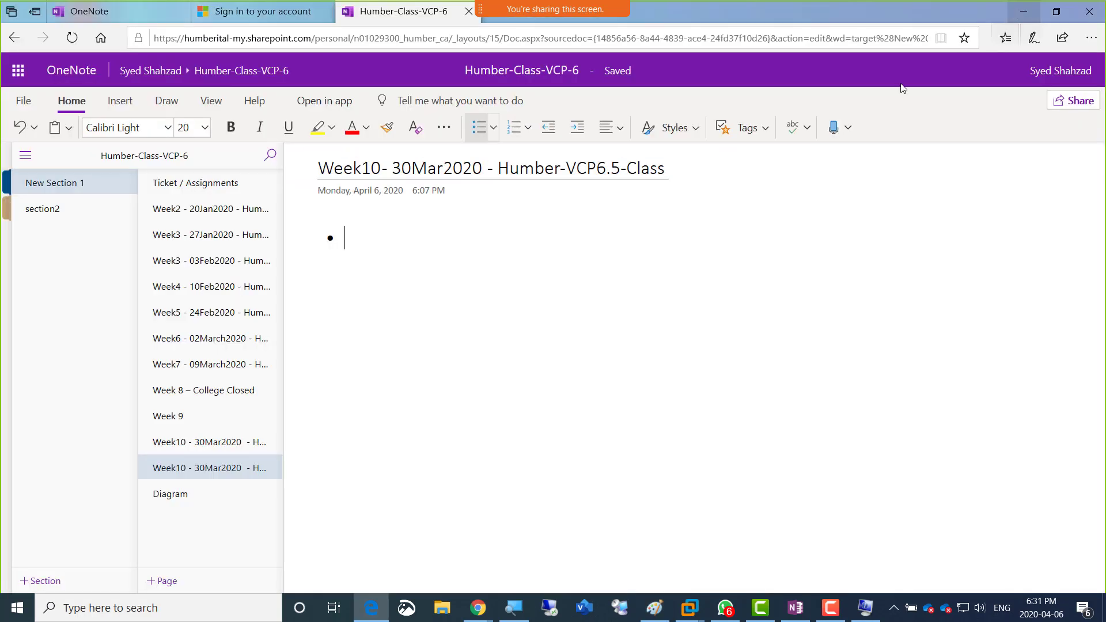
click(696, 614)
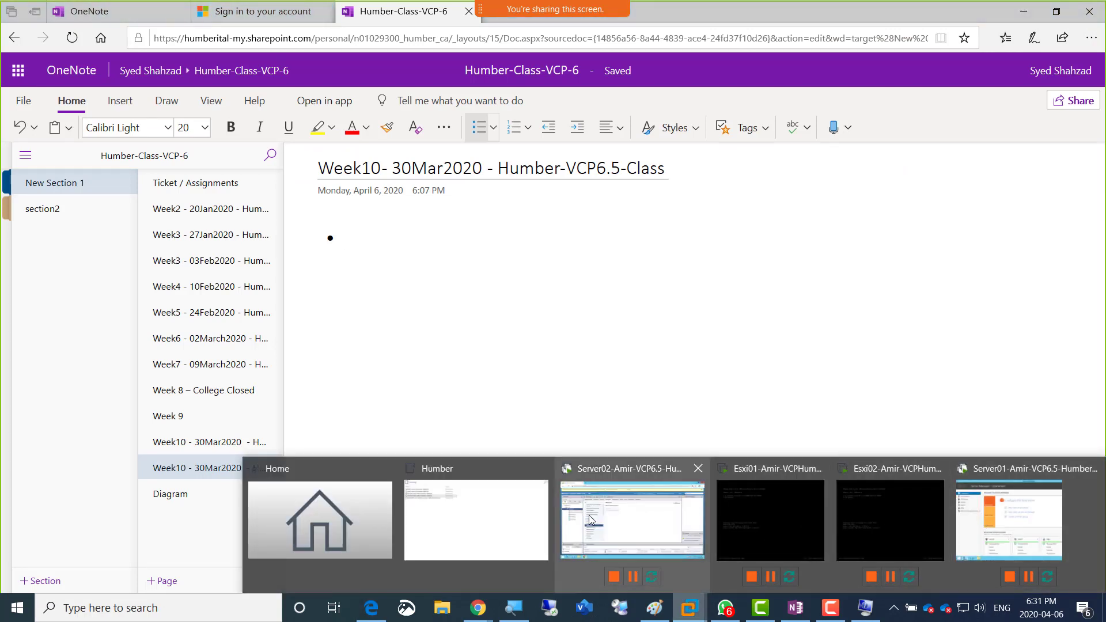
click(663, 518)
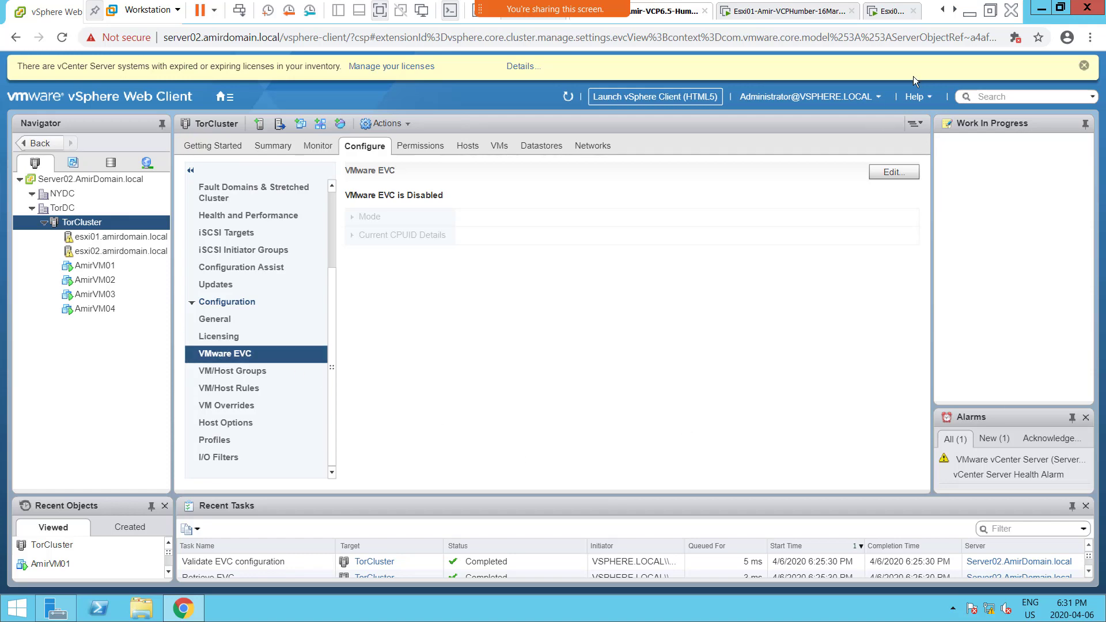
click(970, 13)
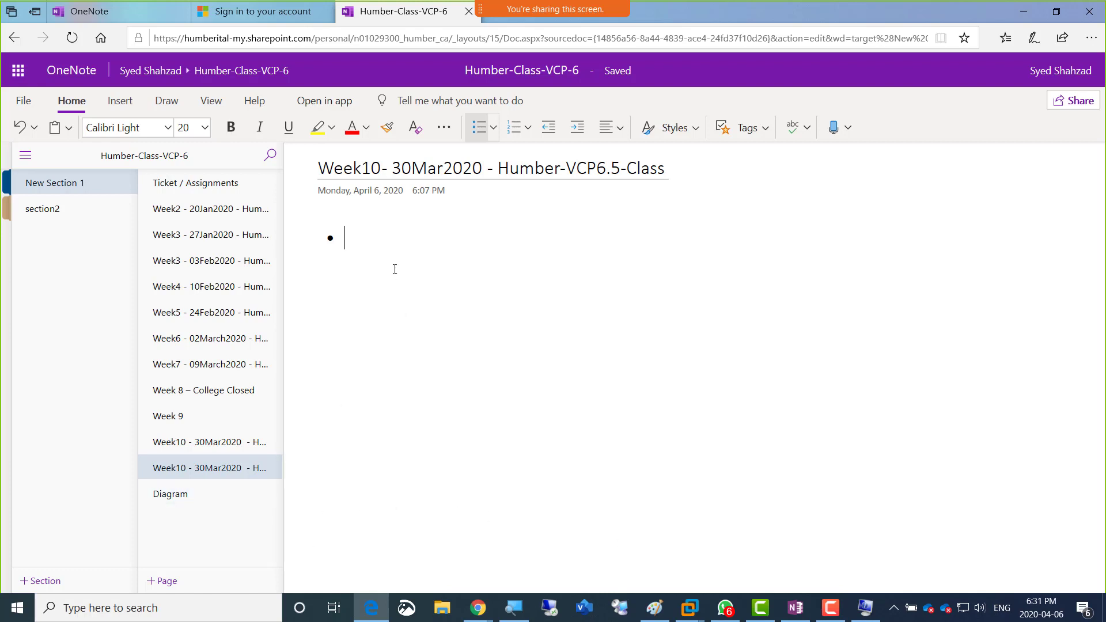
Step: Write "EVC – Enhanced vmotion compatibility" in the first bullet of the Week10 OneNote page
text(EVC- Enhan)
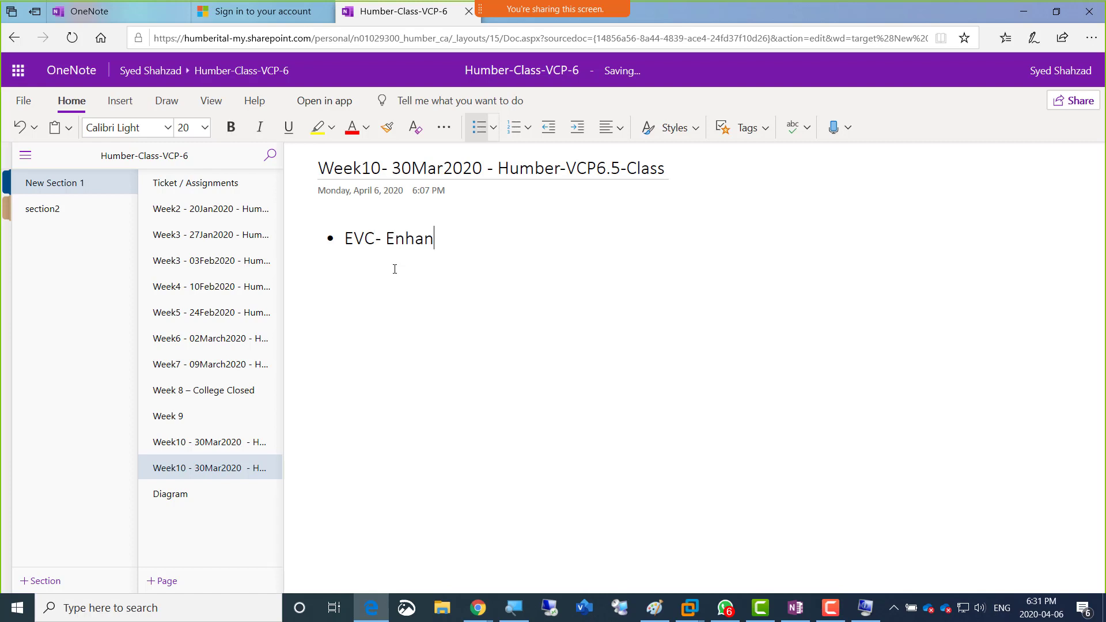
key(BackSpace)
key(BackSpace)
key(BackSpace)
key(BackSpace)
key(BackSpace)
key(BackSpace)
key(BackSpace)
text( – Enhanced vmotion )
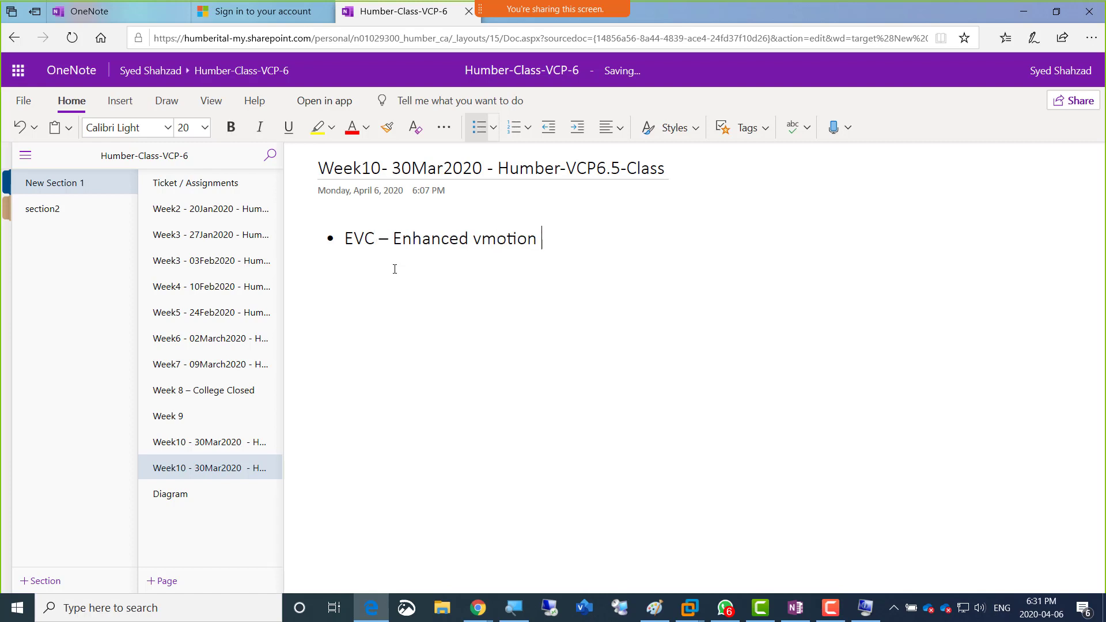
text(compatibili)
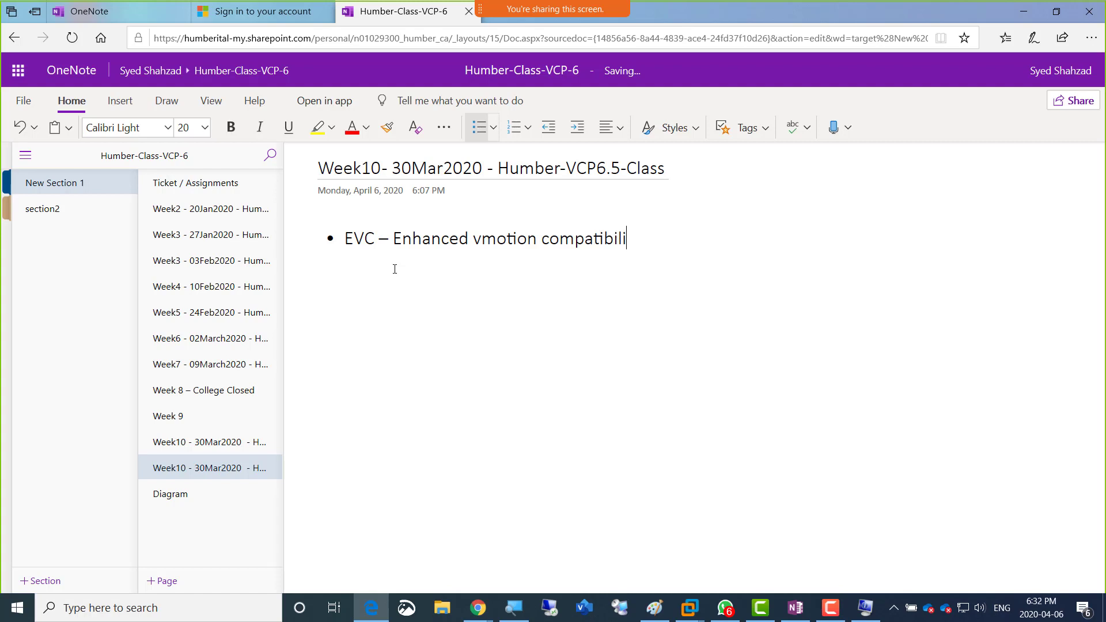
text(ty . It hides the )
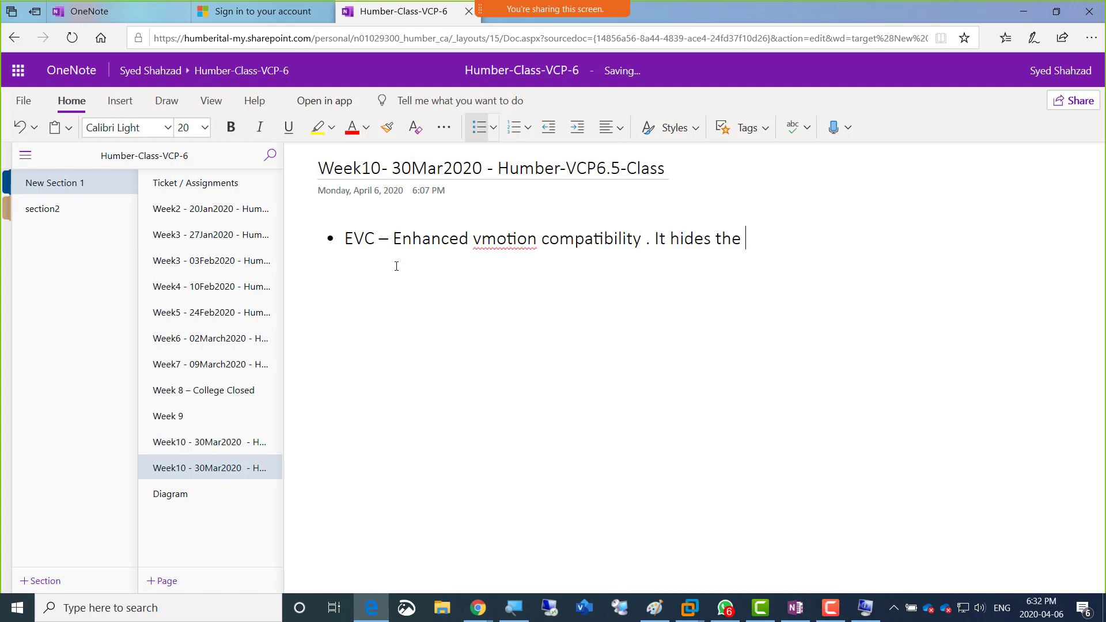
text(incompatibilities of d)
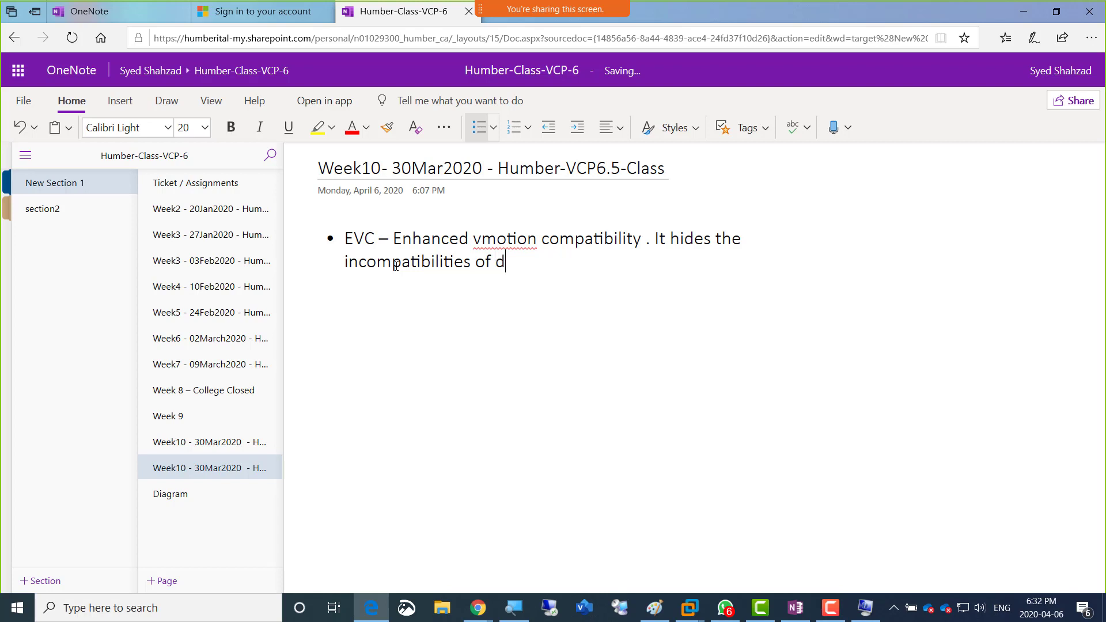
text(ifferent Intel or A)
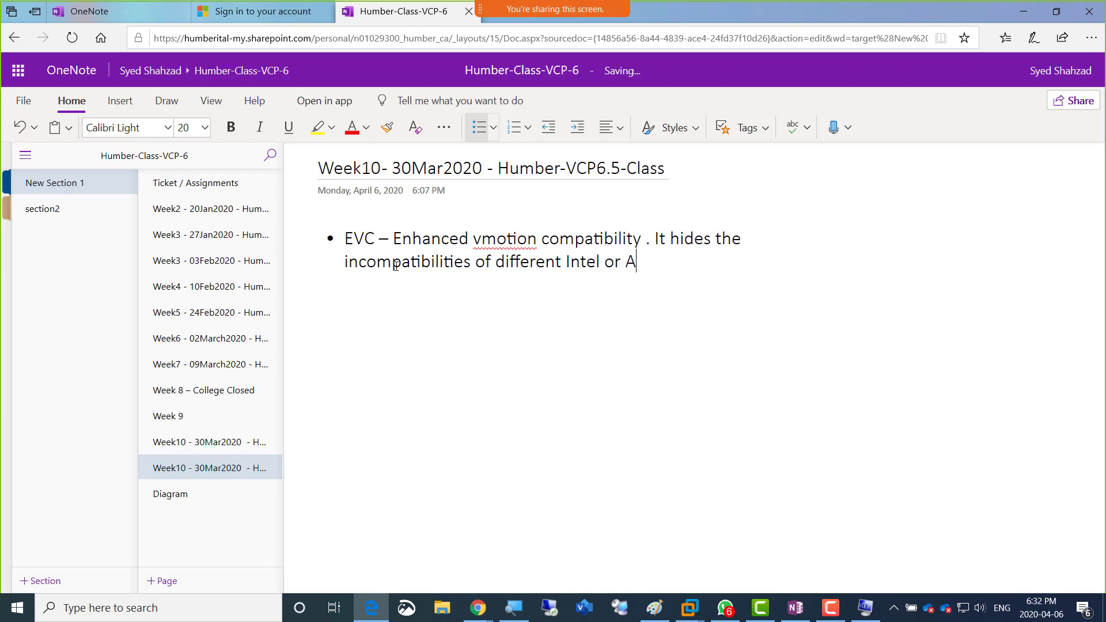
text(MD generati)
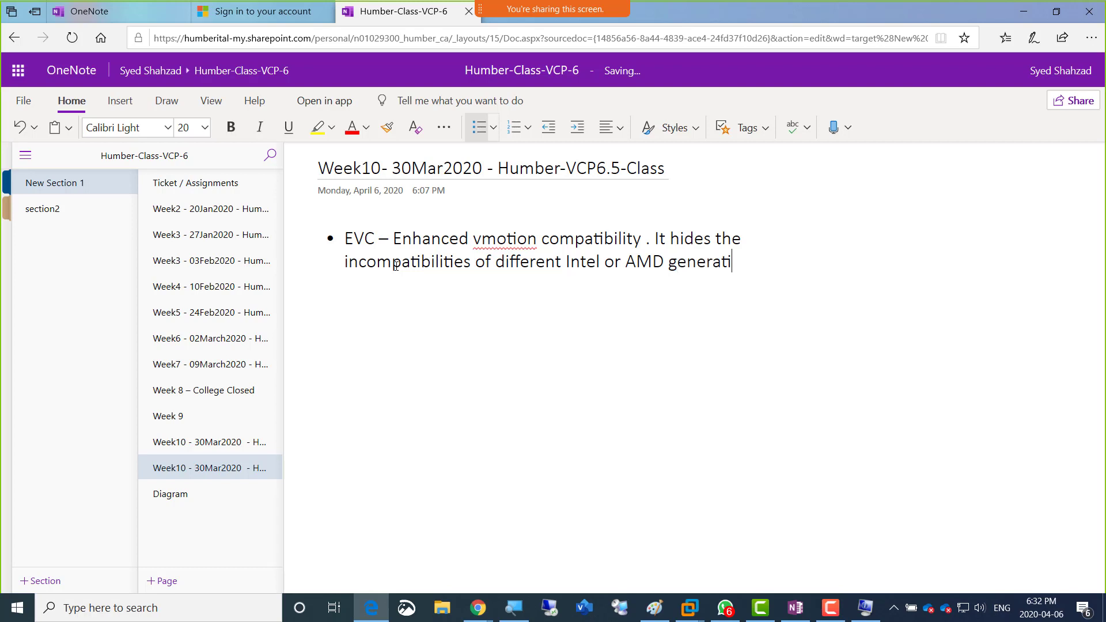
text(ons so vMOtion)
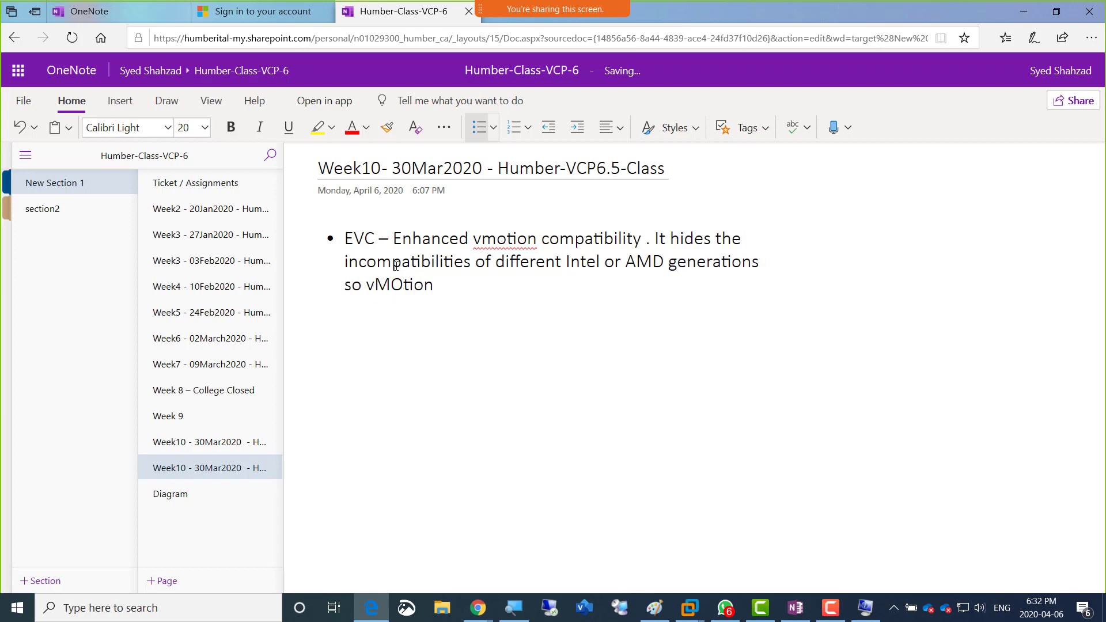
text( can happen.)
Step: Complete the EVC bullet with ". It hides the incompatibilities of different Intel or AMD generations so vMOtion can happen." and start a new bullet
key(Return)
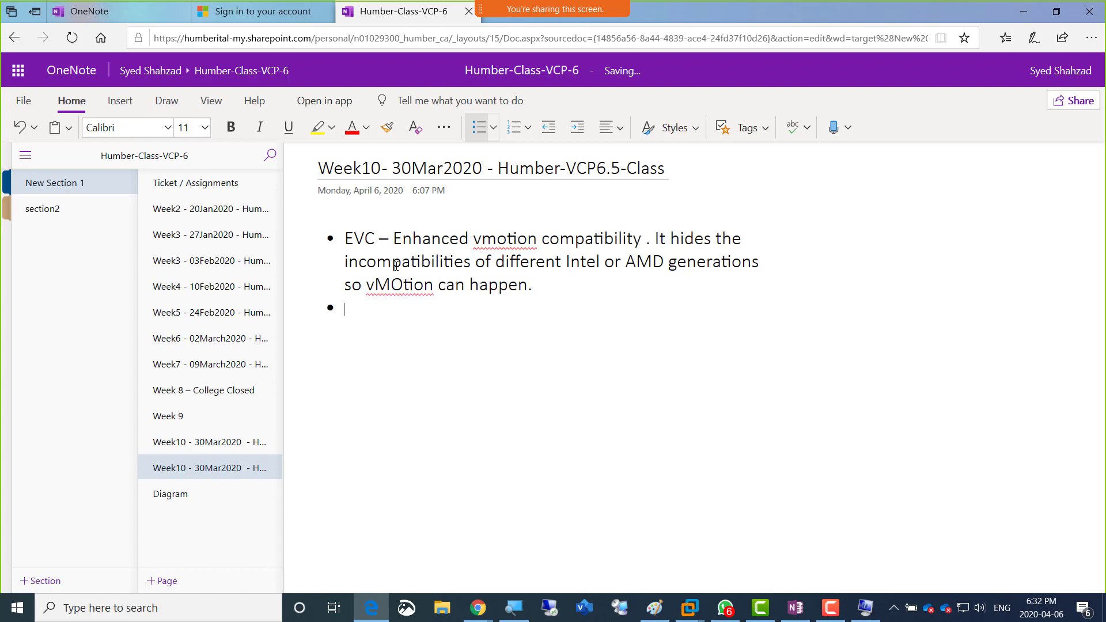
text(If one)
key(BackSpace)
key(BackSpace)
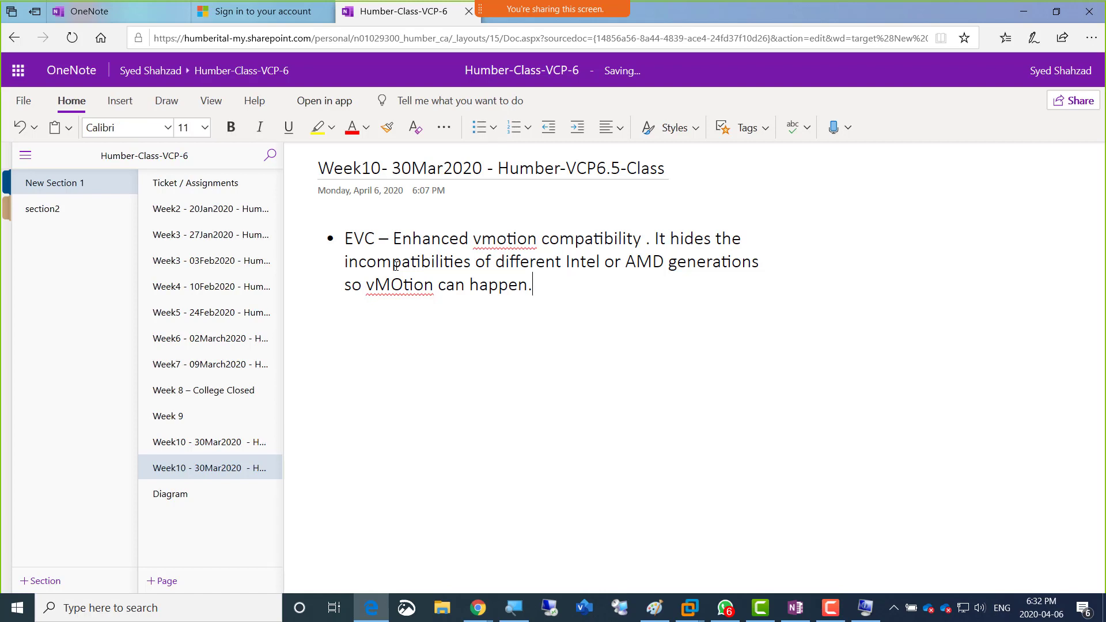
key(BackSpace)
key(Return)
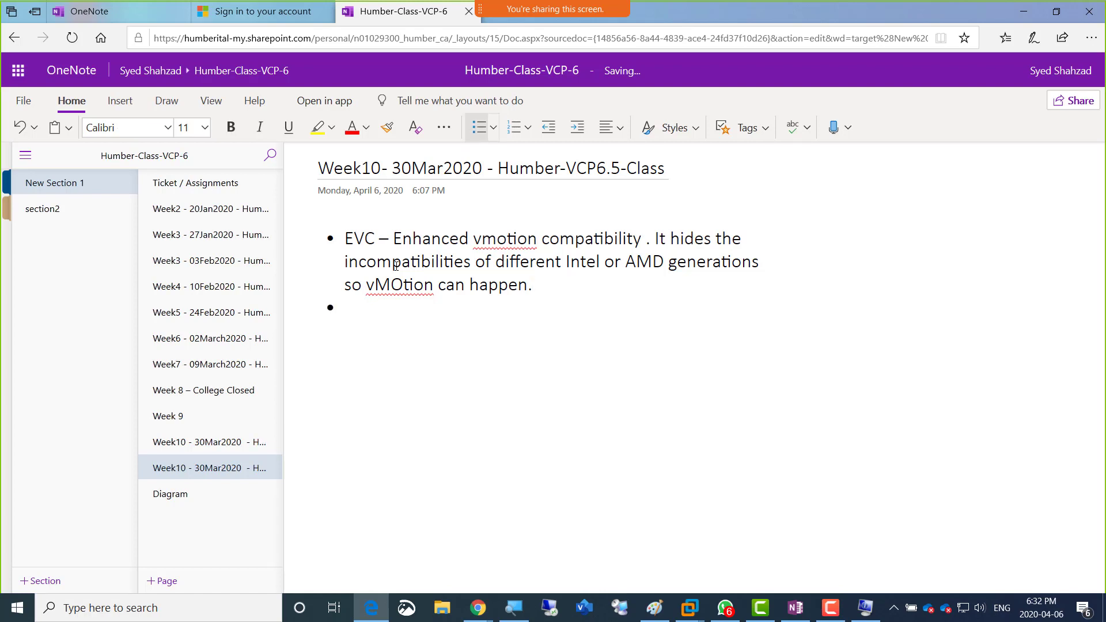
Step: Write "If one host is AMD and other is Intel then EVC cannot help us" in the second bullet and start a new bullet
text(If one host is AMD and other i)
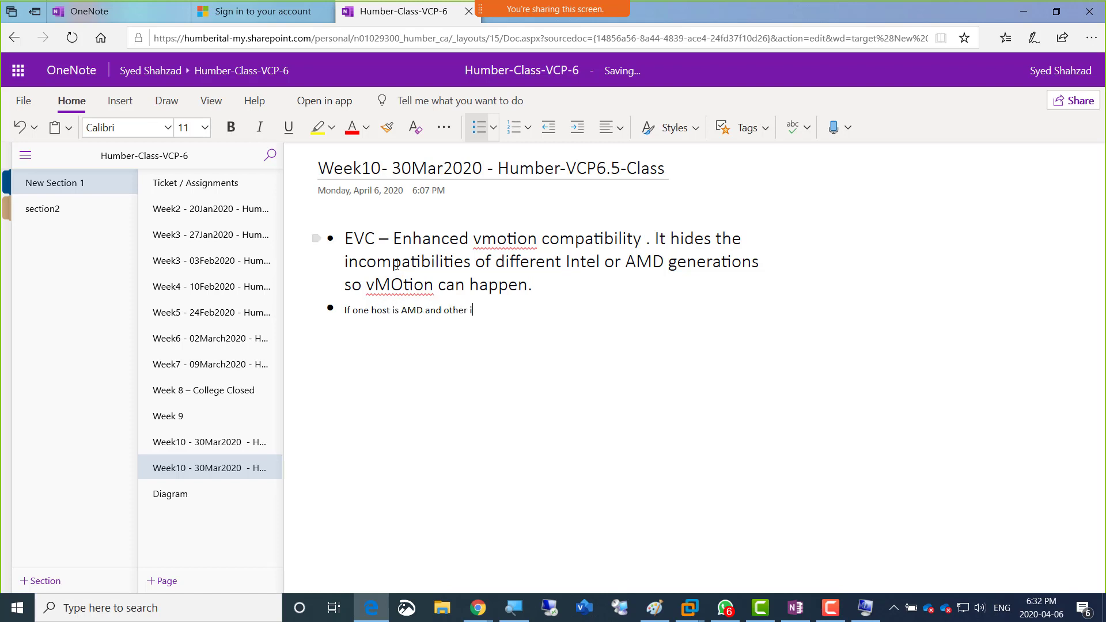
text(s Intel then EVC cannot help )
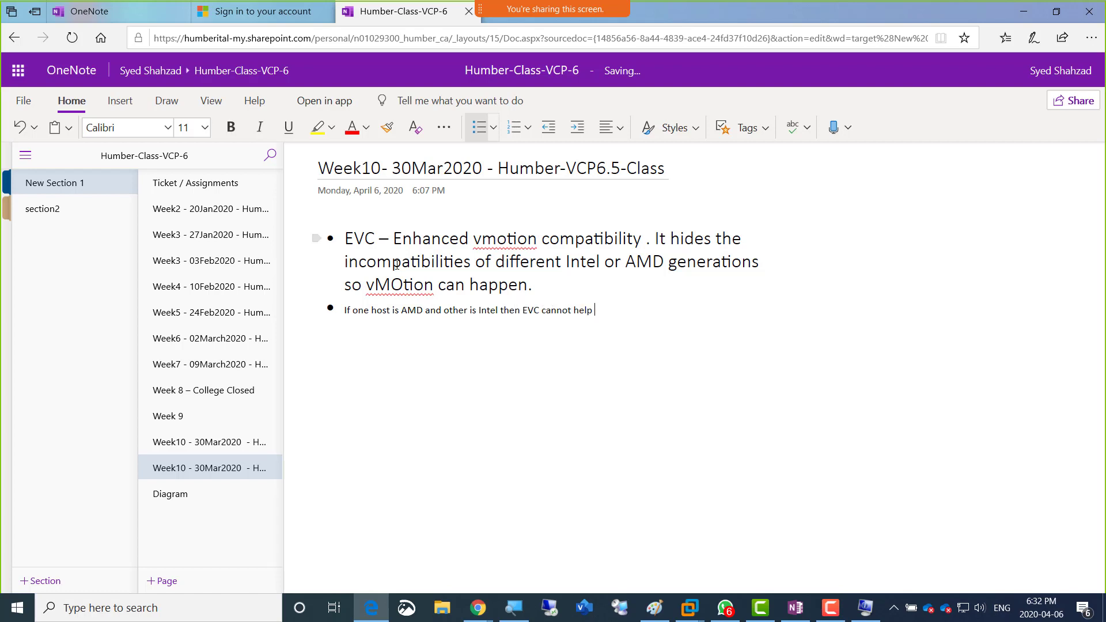
text(us)
key(Return)
Step: Write "If one host belongs a different generation and the other host to different then EVC cannot help as well" in the third bullet
text(If one host belong)
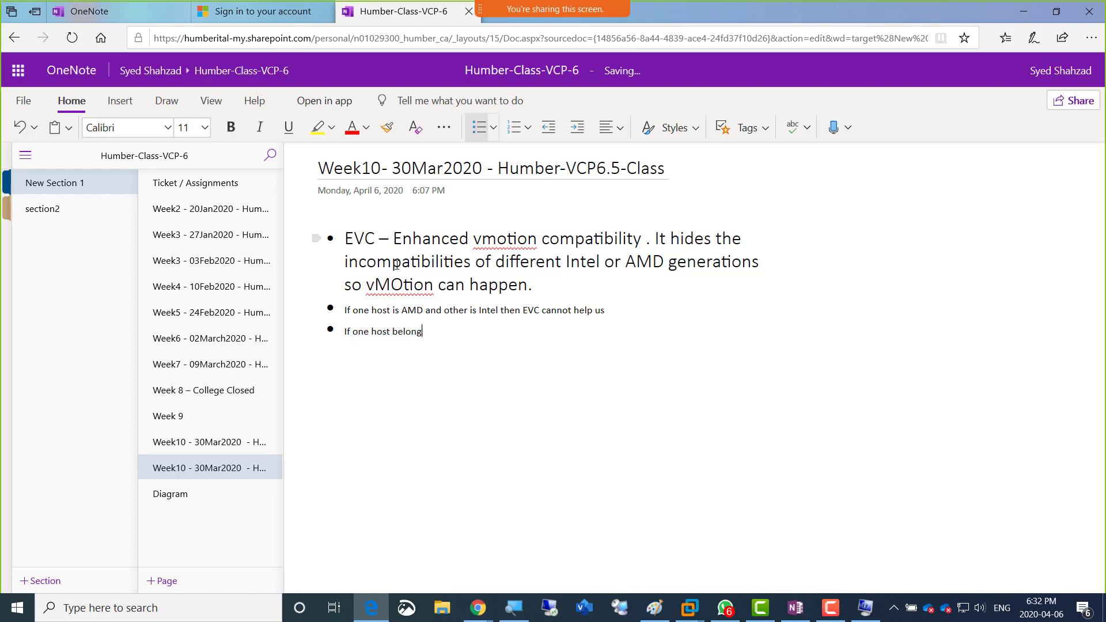
text(s a different generation and the other host)
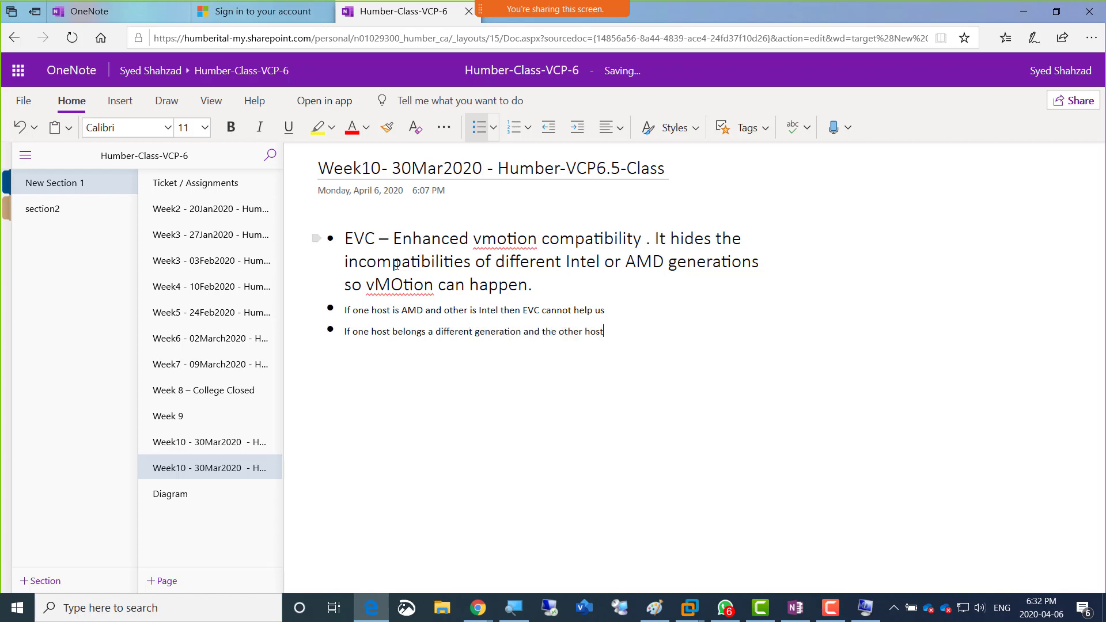
text( to different then EVC cannot help as wlel)
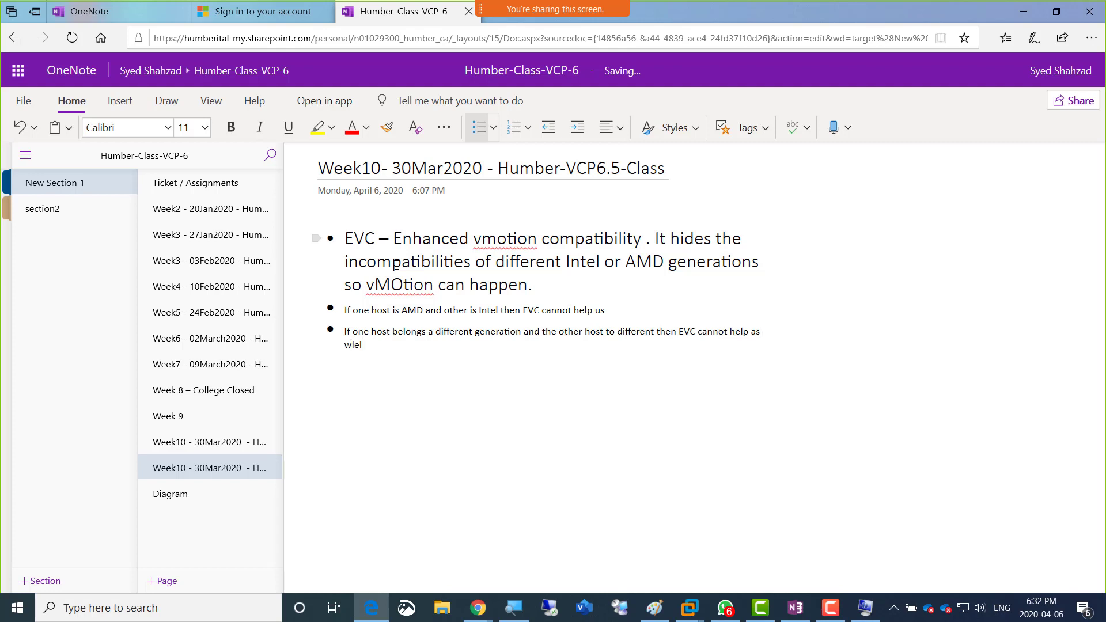
key(BackSpace)
key(BackSpace)
text(ell)
Step: Set the text of the second and third bullets to font size 20 and start a new bullet below them
key(shift+Up)
key(shift+Up)
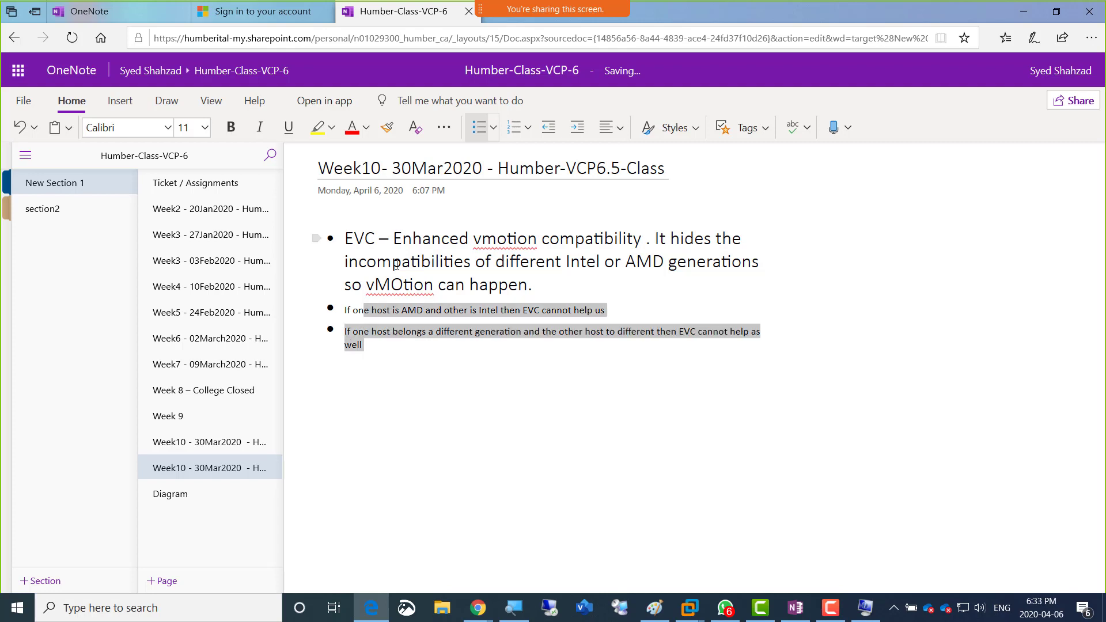
key(shift+Up)
key(shift+Down)
click(204, 128)
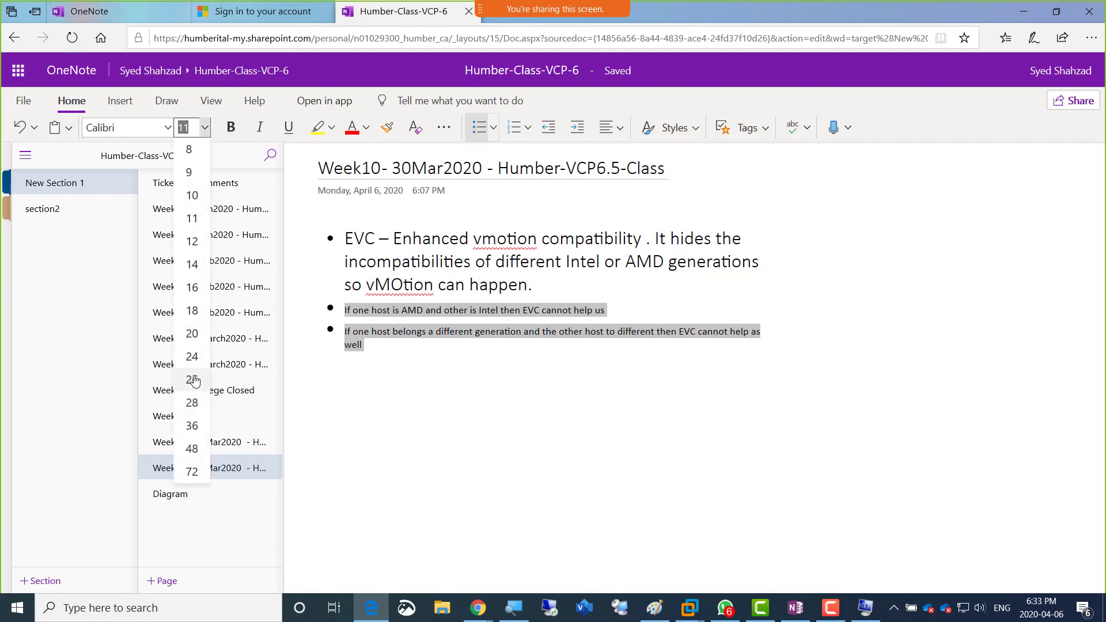
click(192, 334)
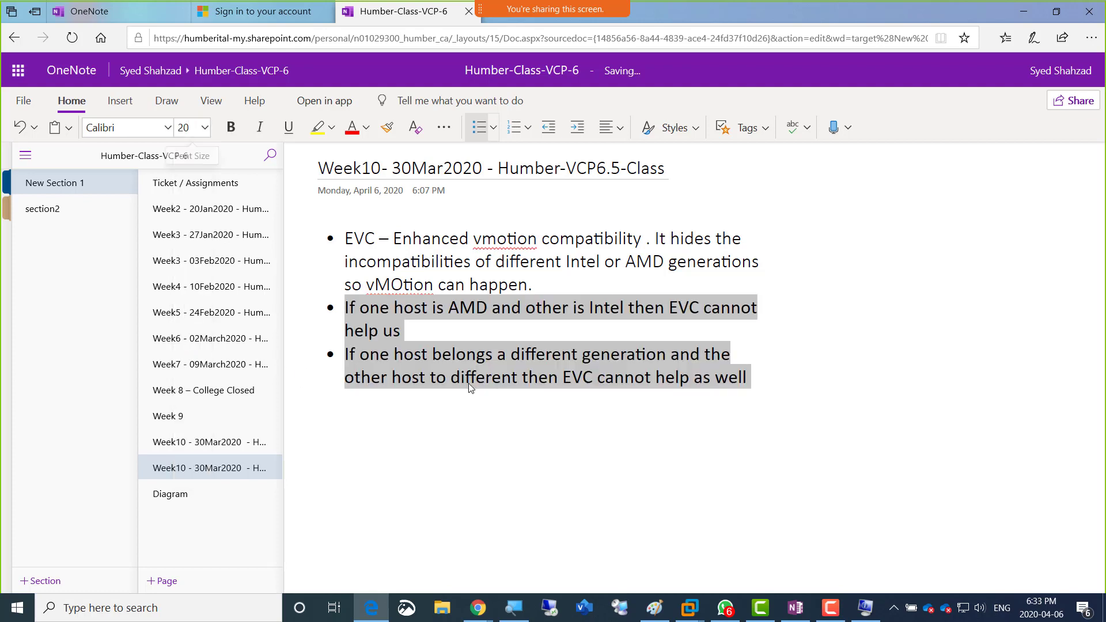
click(759, 385)
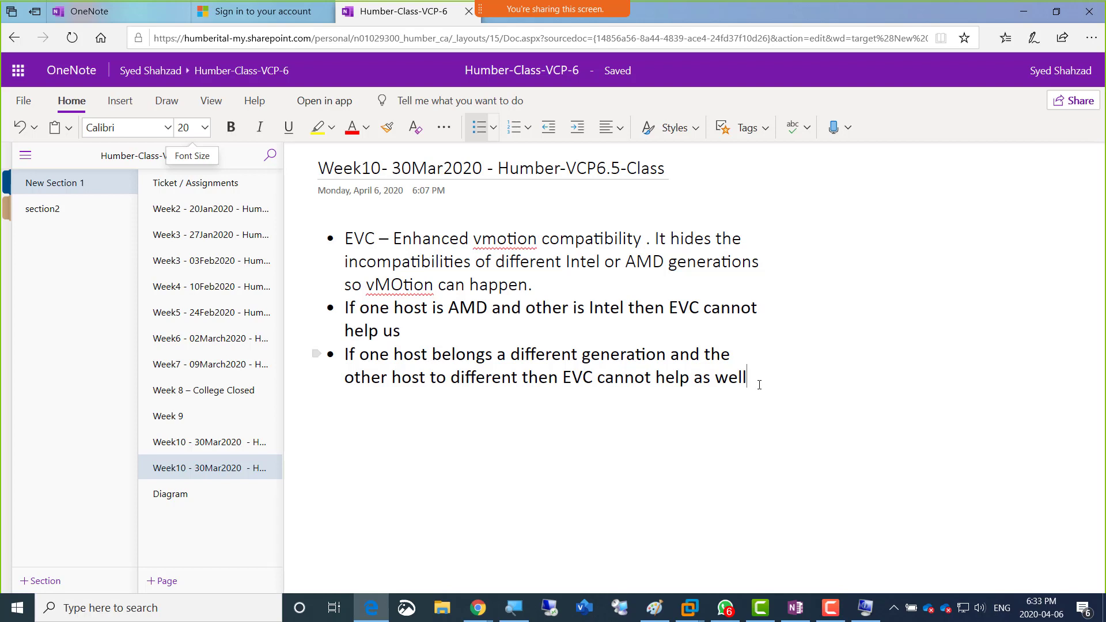
key(Return)
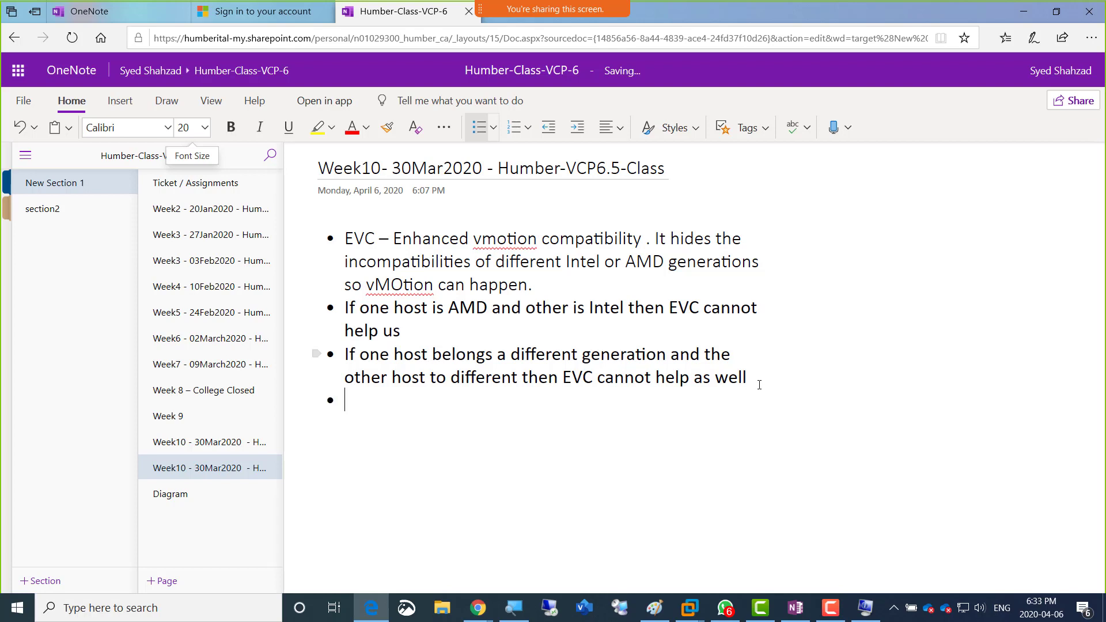
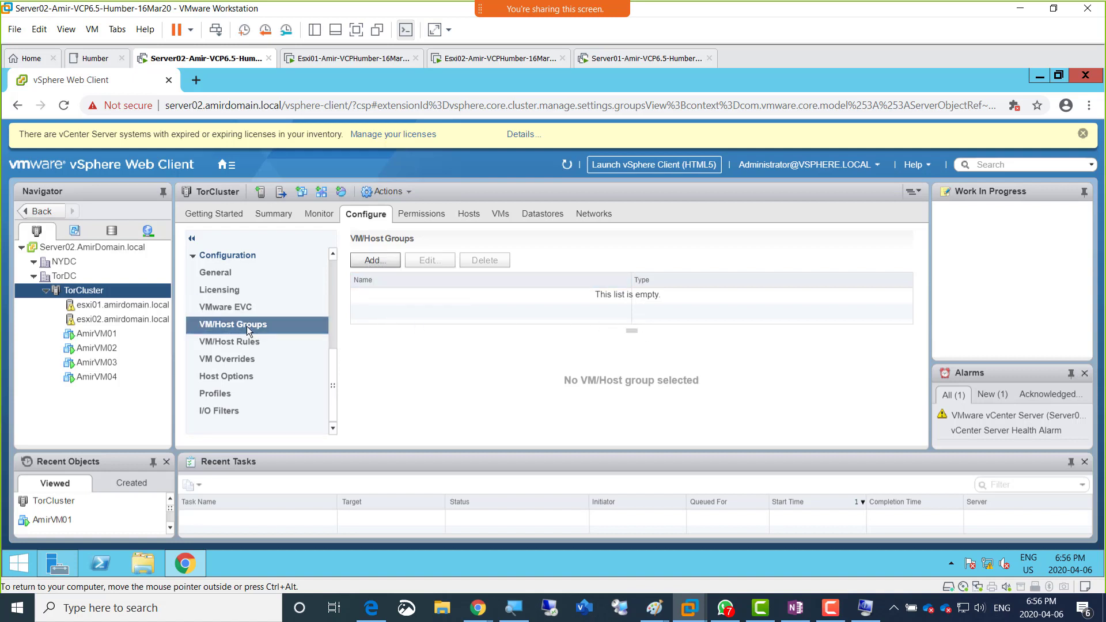
click(369, 261)
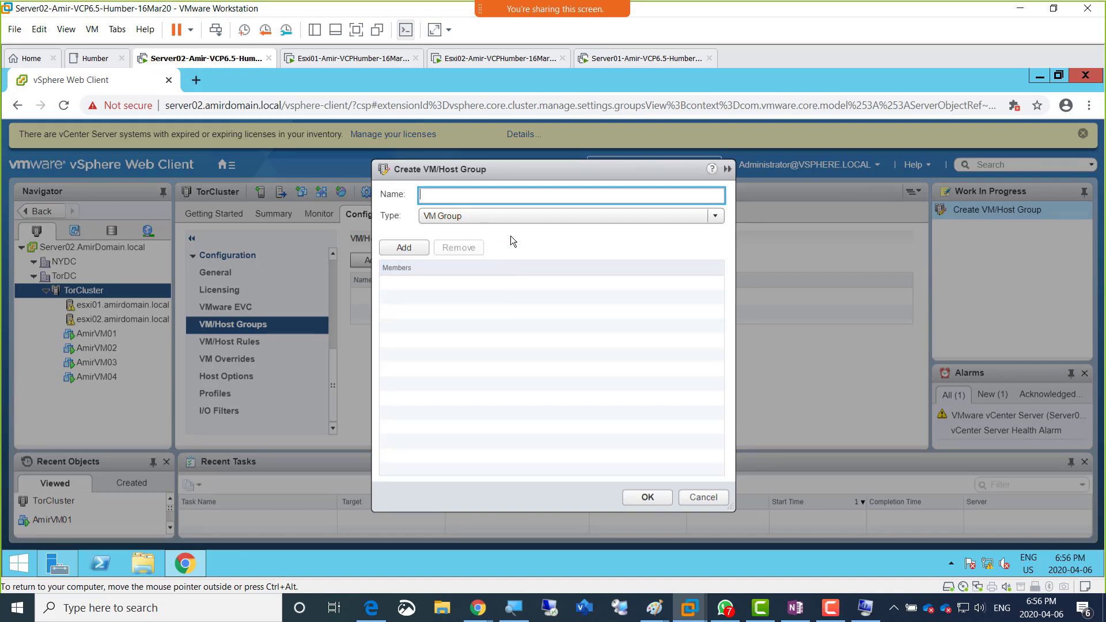
click(701, 217)
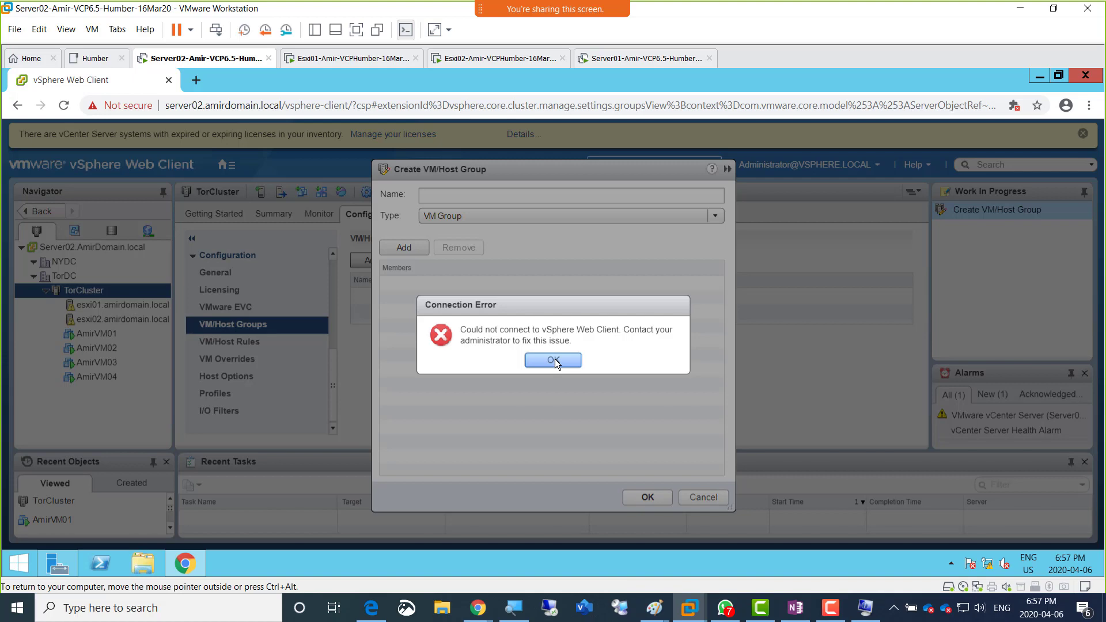
click(555, 358)
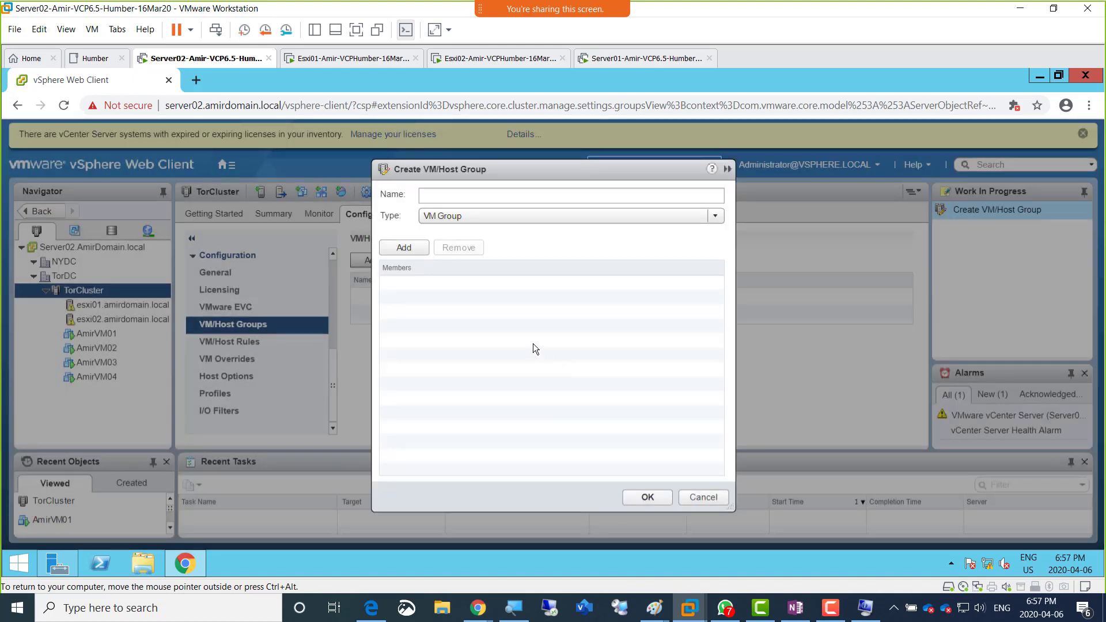
click(700, 496)
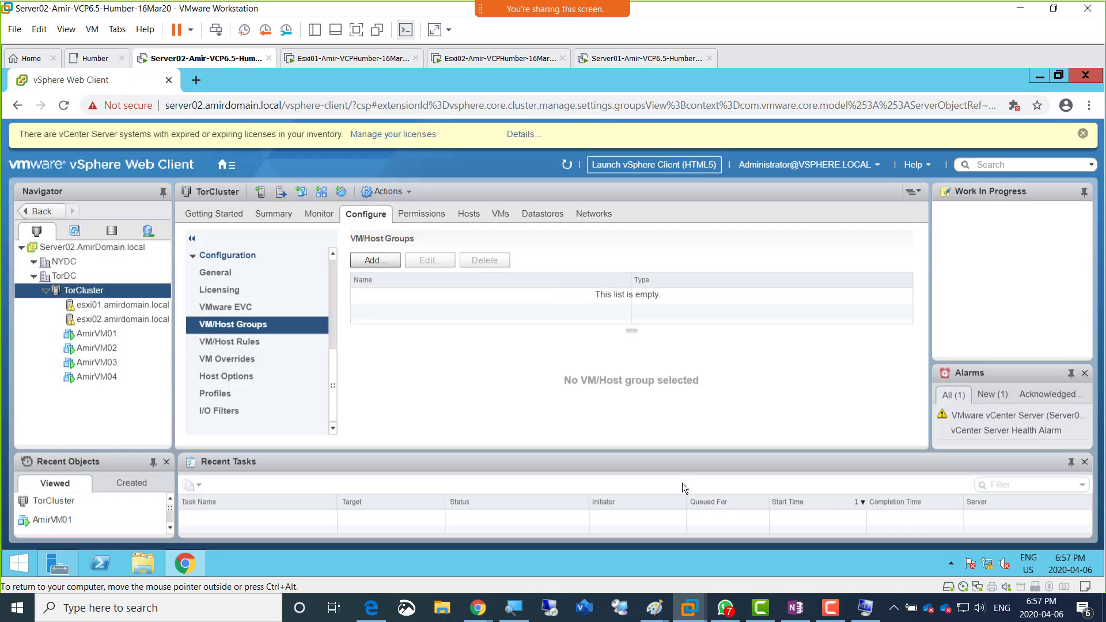
Step: Reload the vSphere Web Client page and proceed past the certificate warning to server02.amirdomain.local
click(68, 110)
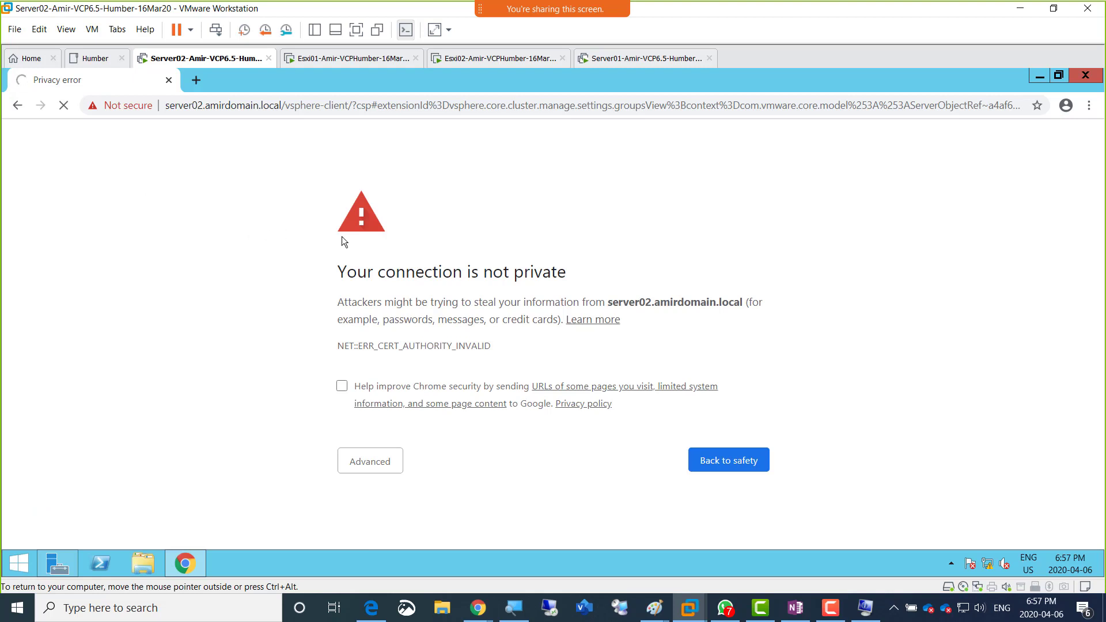
click(380, 467)
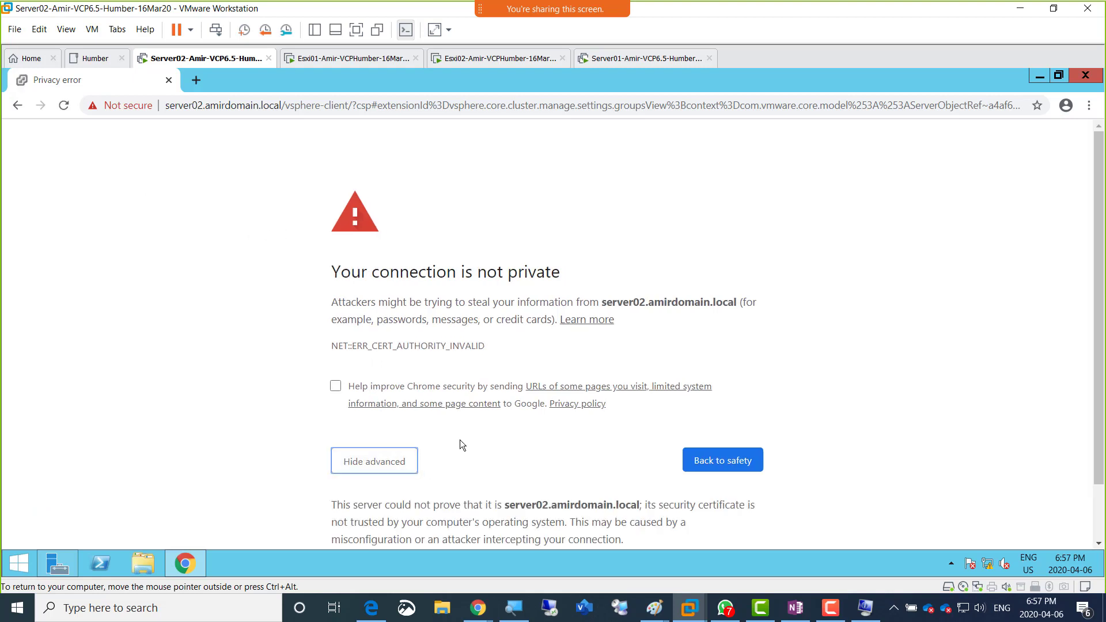
scroll(459, 440, down, 1)
click(425, 506)
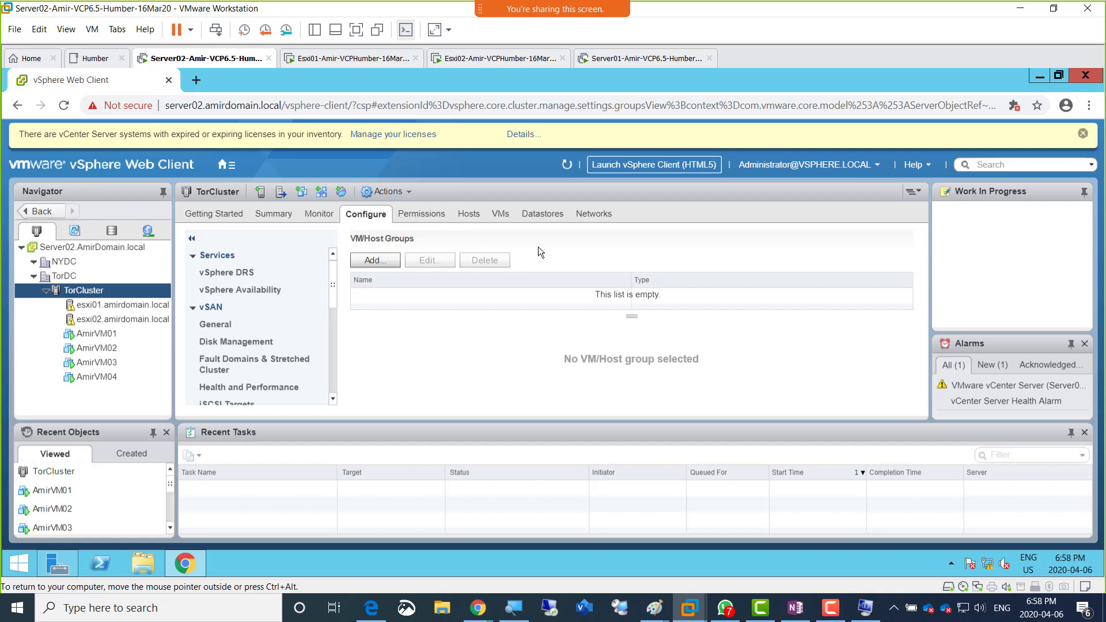
Step: Start a new VM/Host group of type VM Group in TorCluster and name it Sales-VMs
click(376, 260)
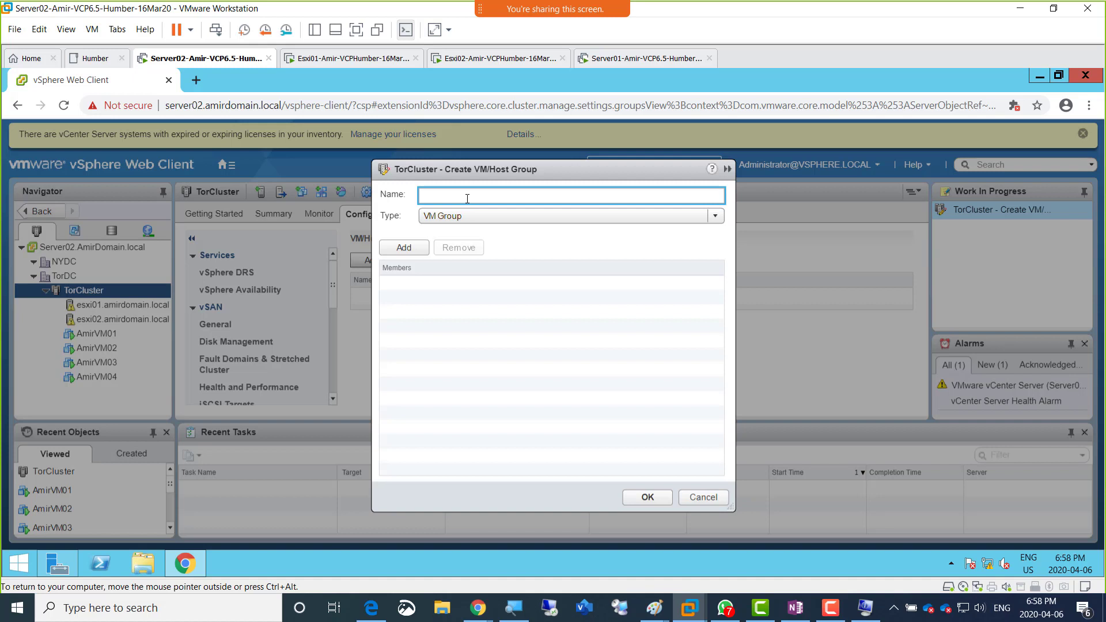
text(SAles-VM)
key(Left)
key(Left)
key(Left)
key(Left)
key(Left)
key(Left)
key(Left)
key(shift+Left)
text(a)
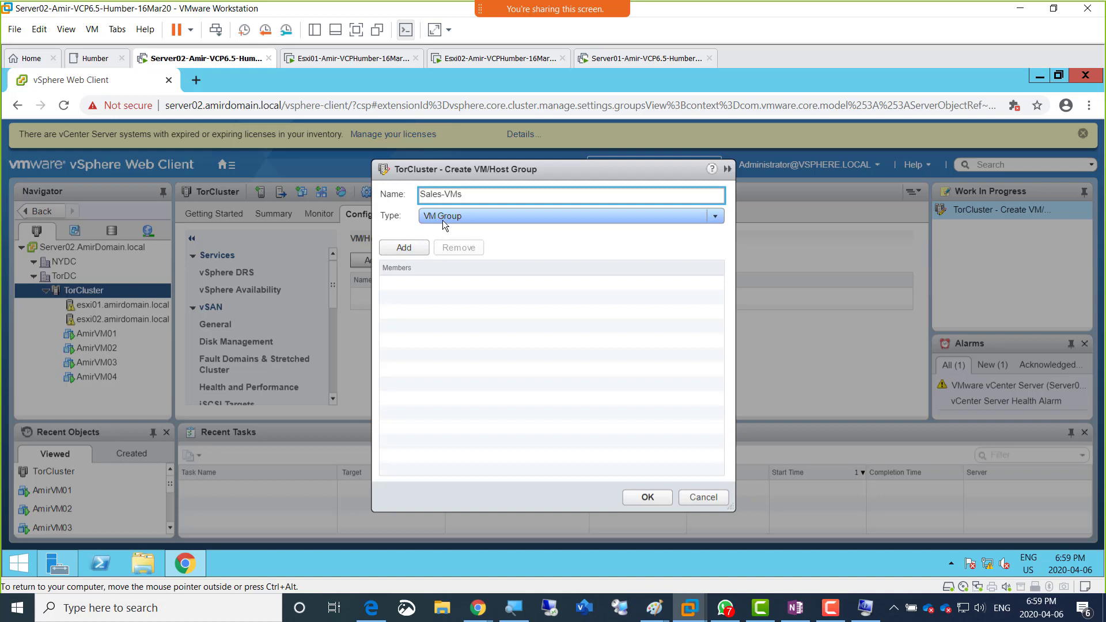
Step: Add AmirVM01 and AmirVM02 as members of Sales-VMs and create the group
click(398, 247)
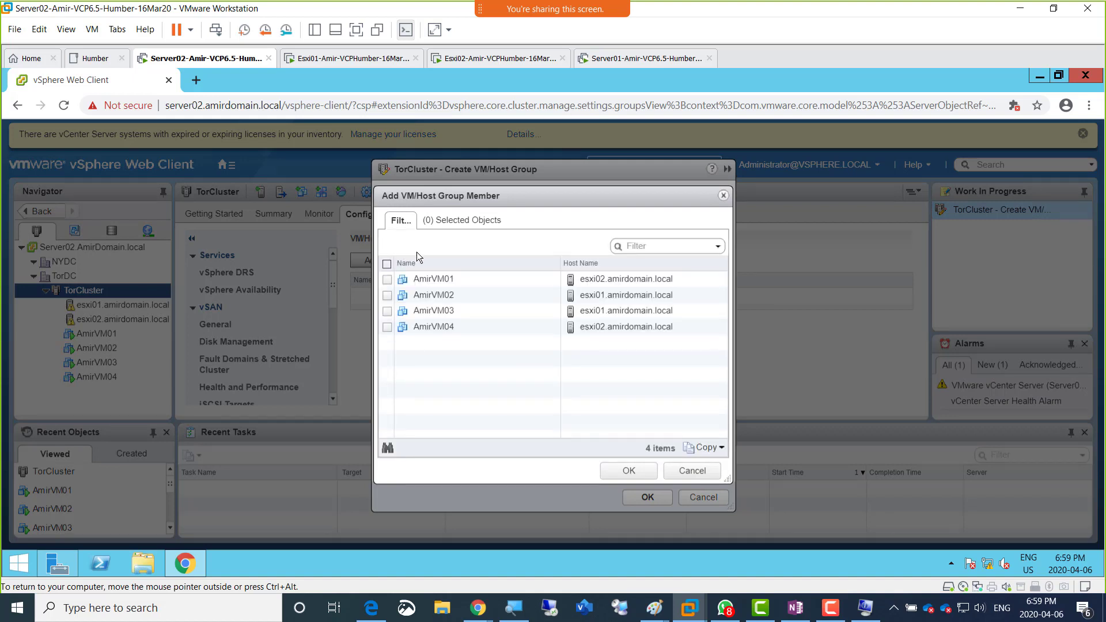
click(388, 280)
click(387, 295)
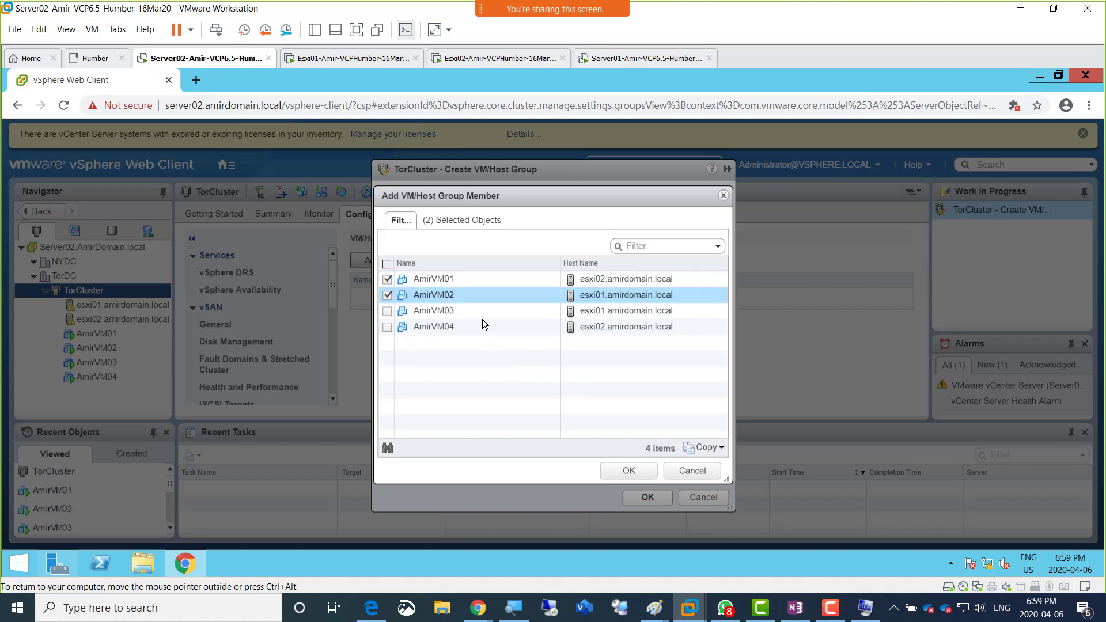
click(634, 472)
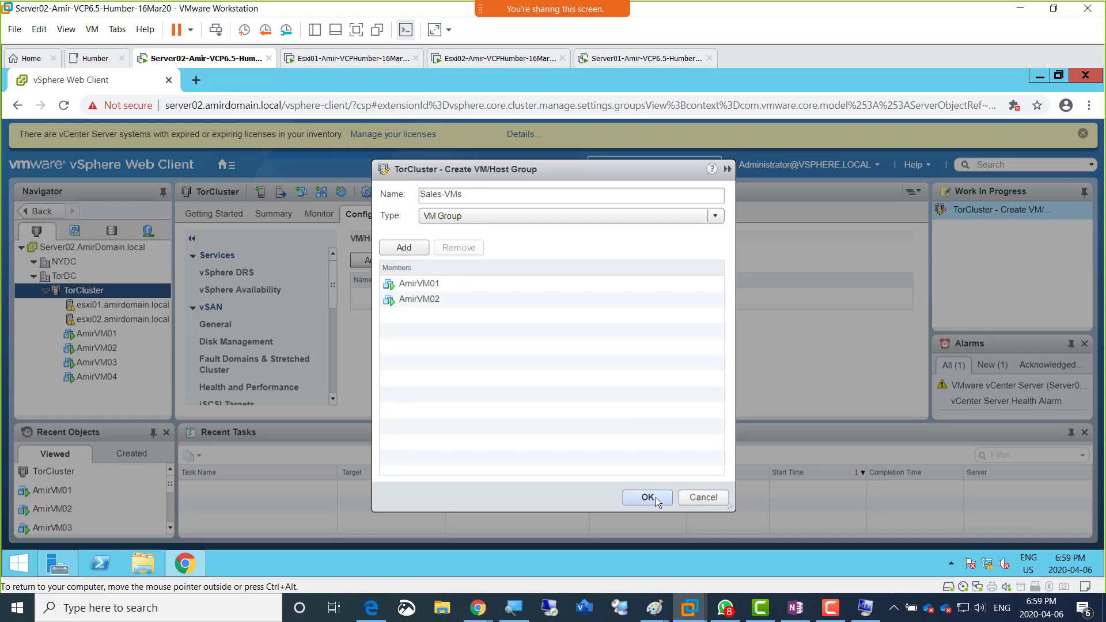
click(648, 499)
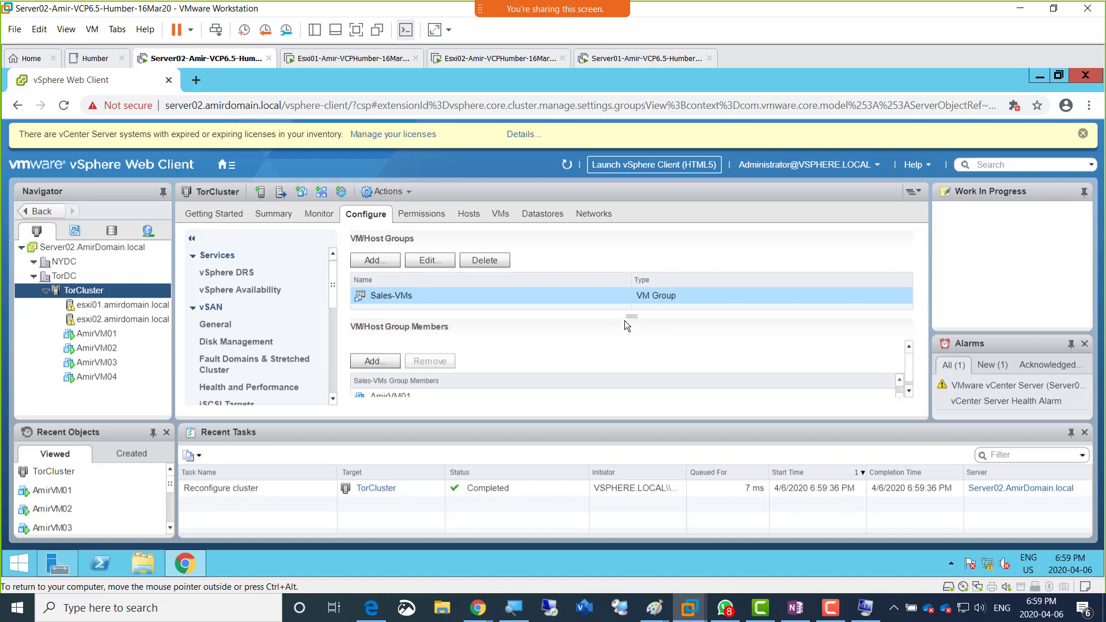
Step: Start another VM/Host group, set its type to Host Group and name it GPU-Hosts
click(371, 262)
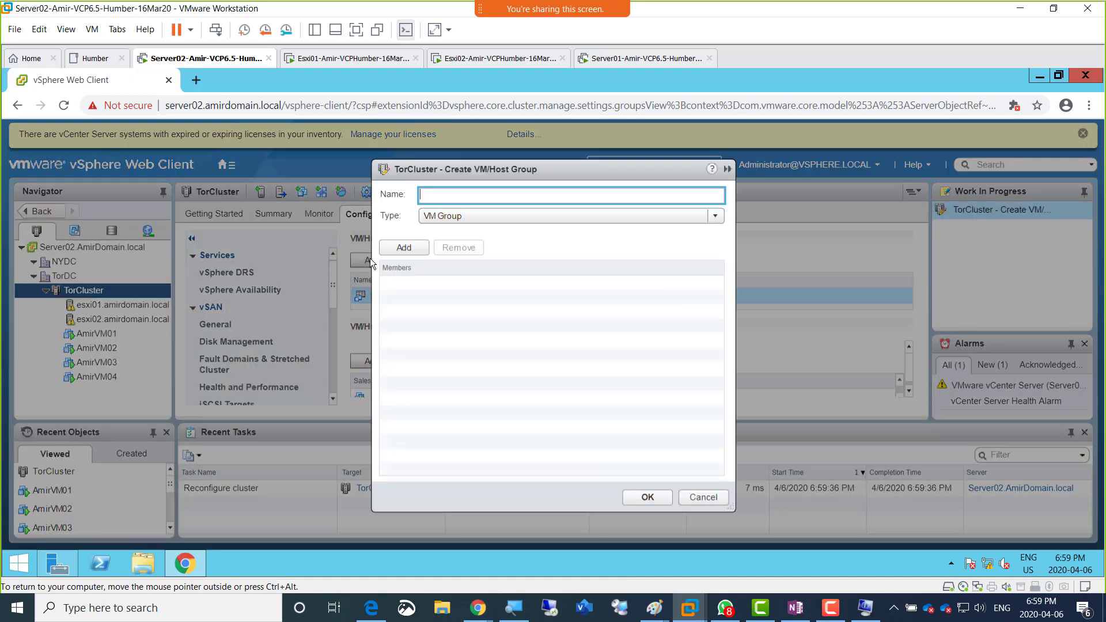
click(506, 219)
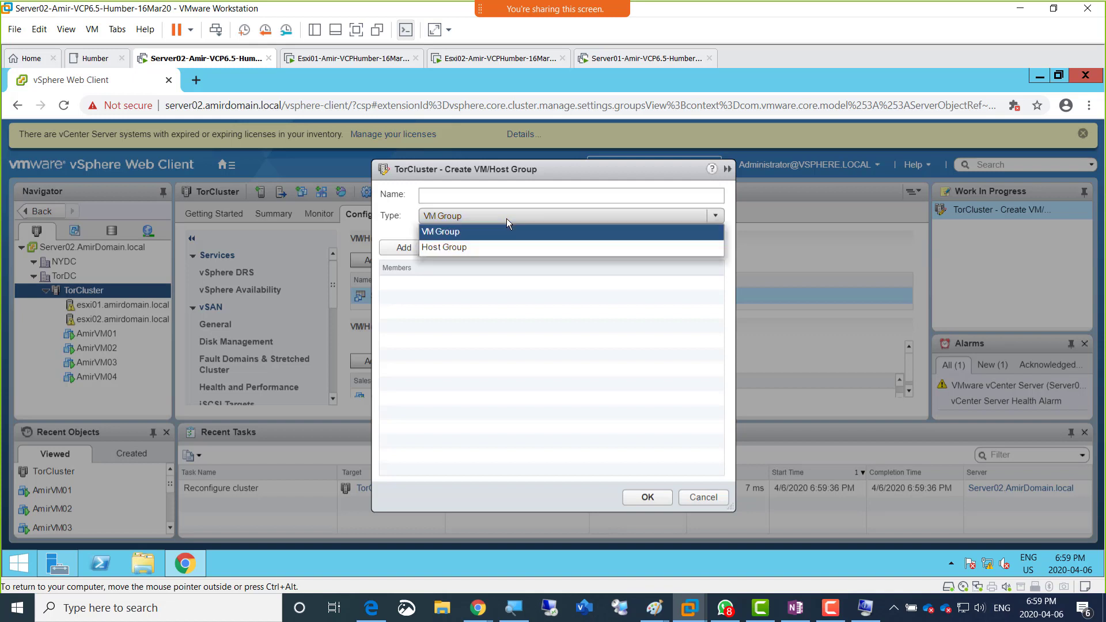
click(498, 247)
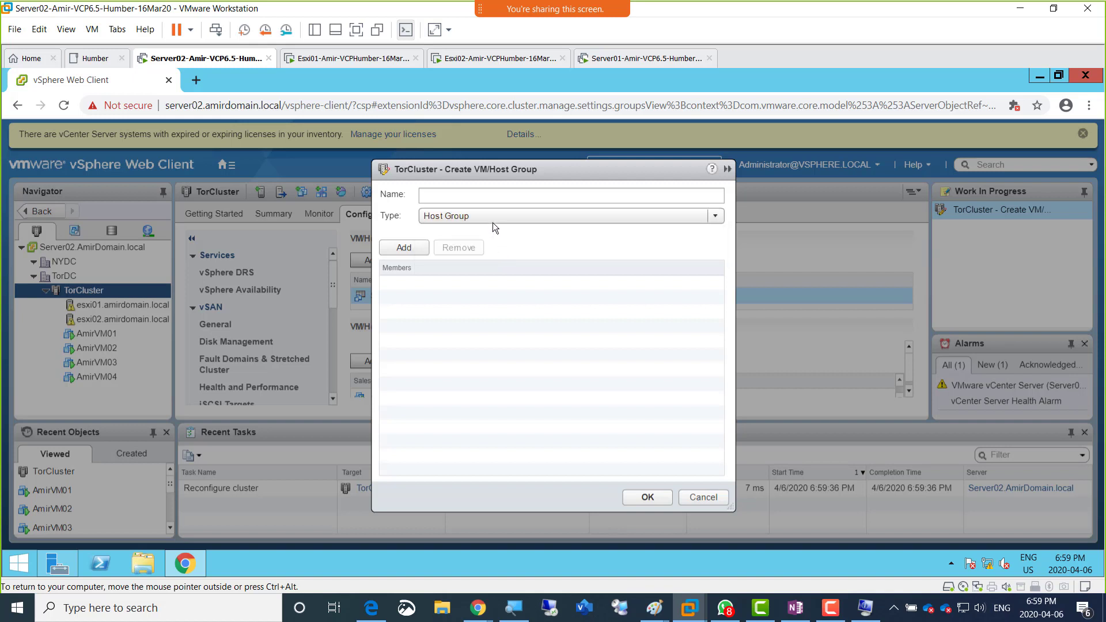
click(478, 198)
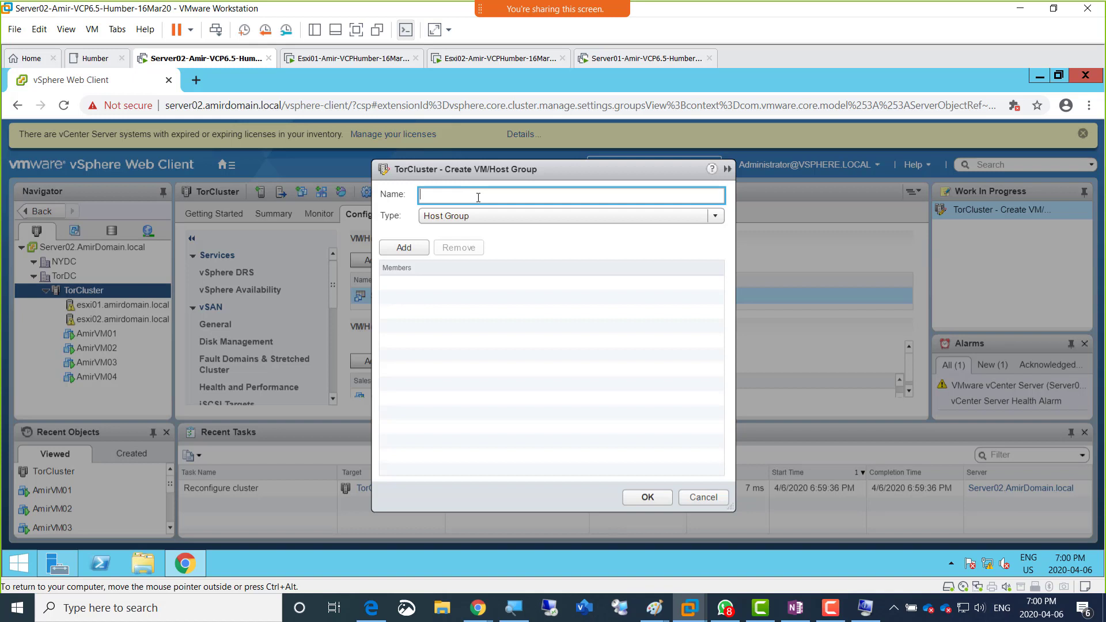
text(GPU-Hosts)
Step: Add esxi01.amirdomain.local to GPU-Hosts, create the group, and enlarge the VM/Host Groups list
click(406, 248)
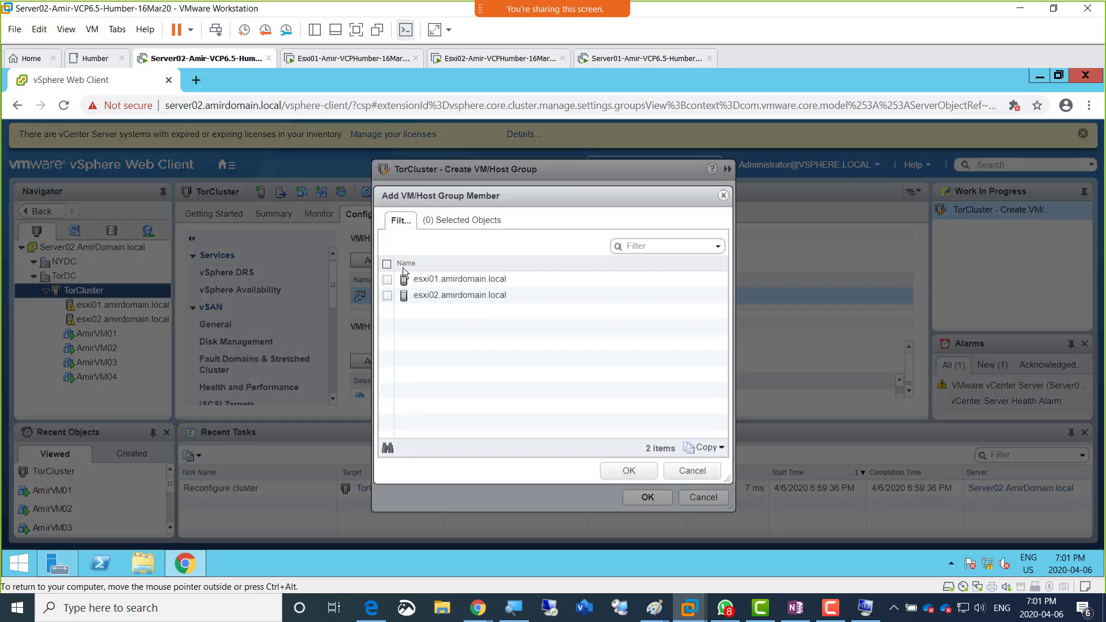
click(387, 279)
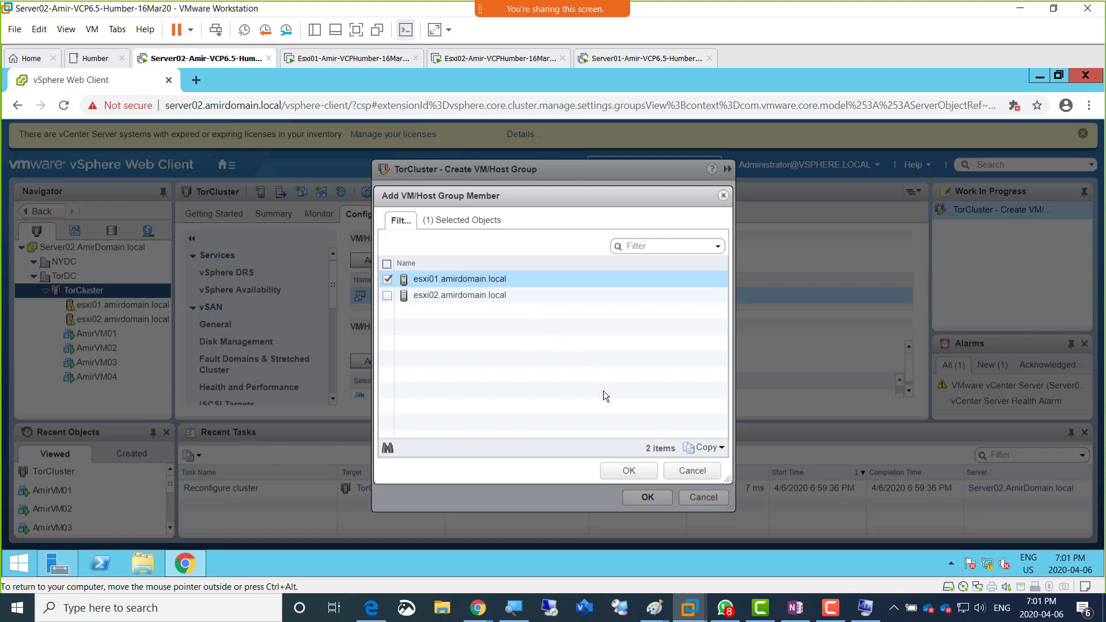
click(627, 471)
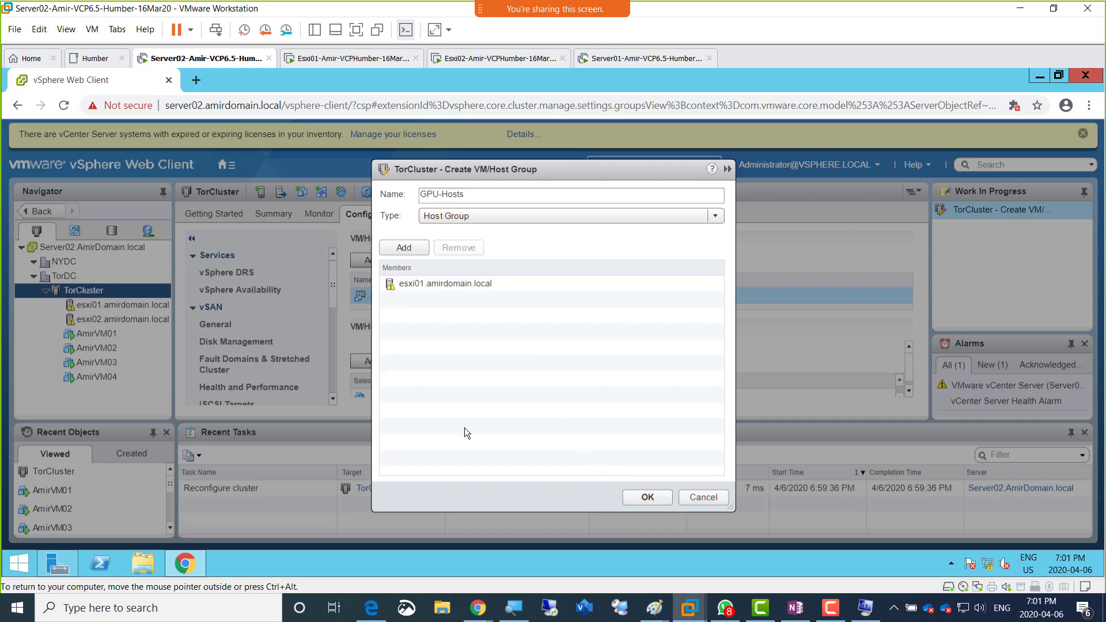
click(643, 498)
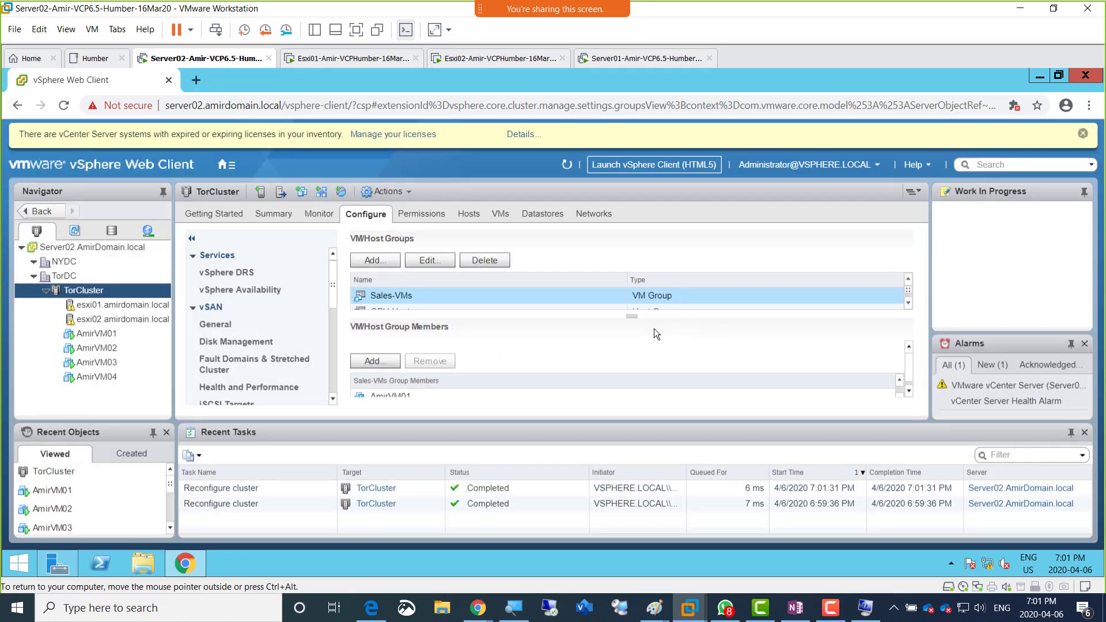
drag(636, 316, 636, 346)
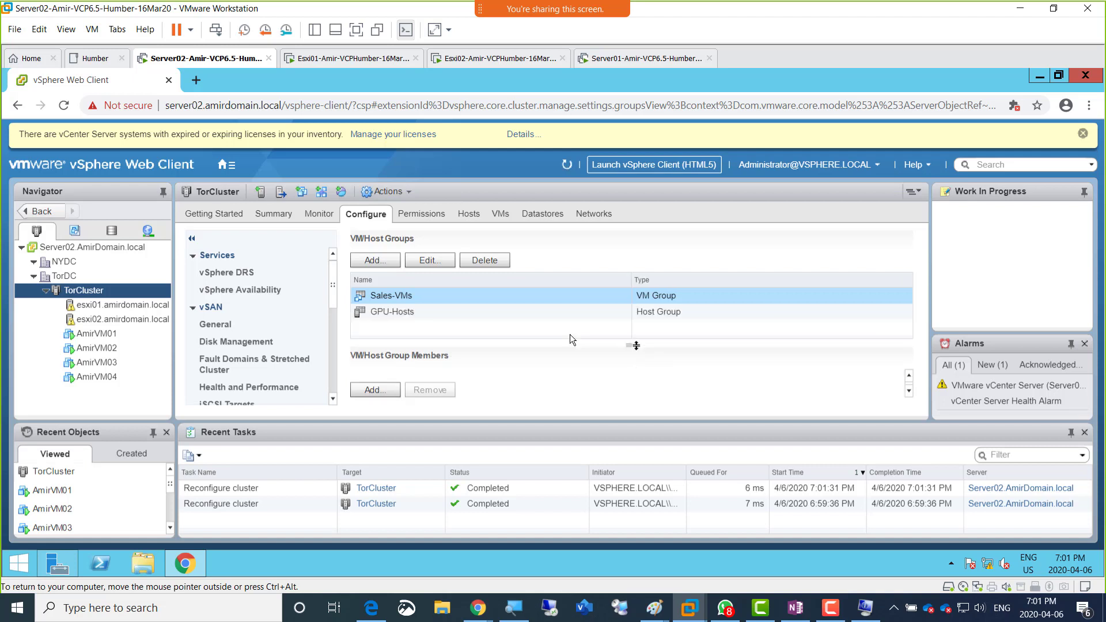
click(416, 302)
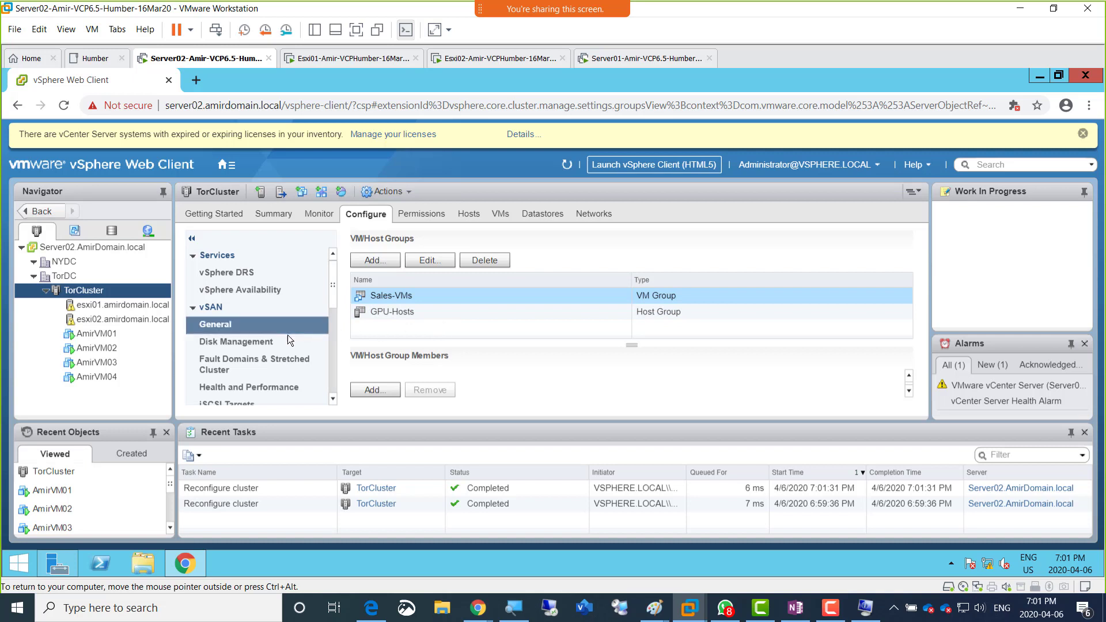
Step: Open the VM/Host Rules settings in TorCluster's configuration
click(292, 362)
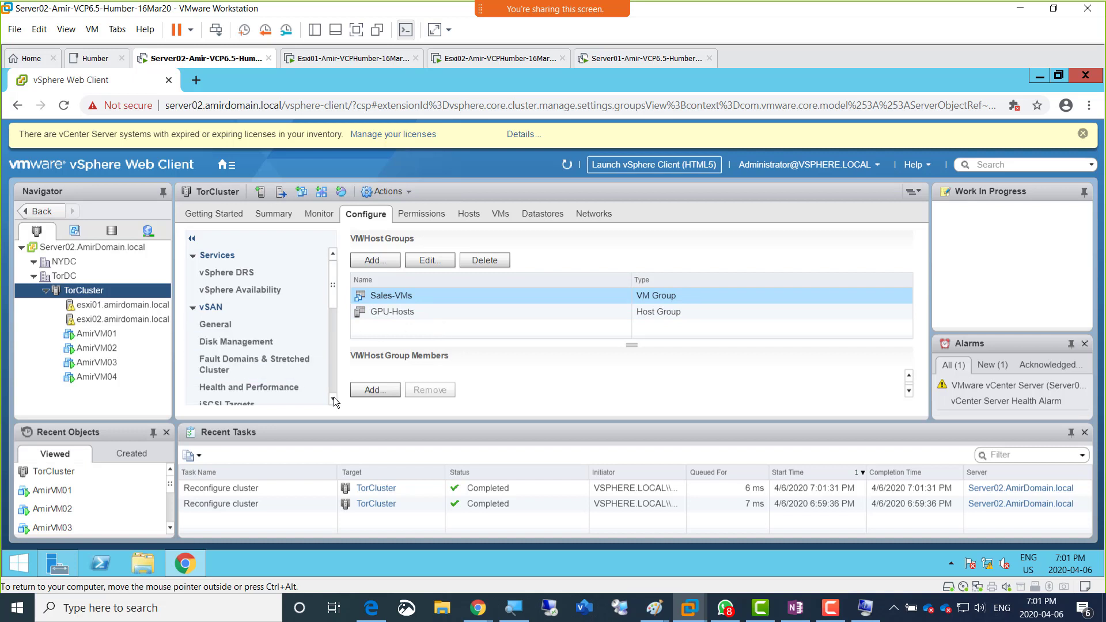
click(334, 399)
click(333, 399)
click(333, 399)
click(334, 399)
click(333, 399)
click(334, 400)
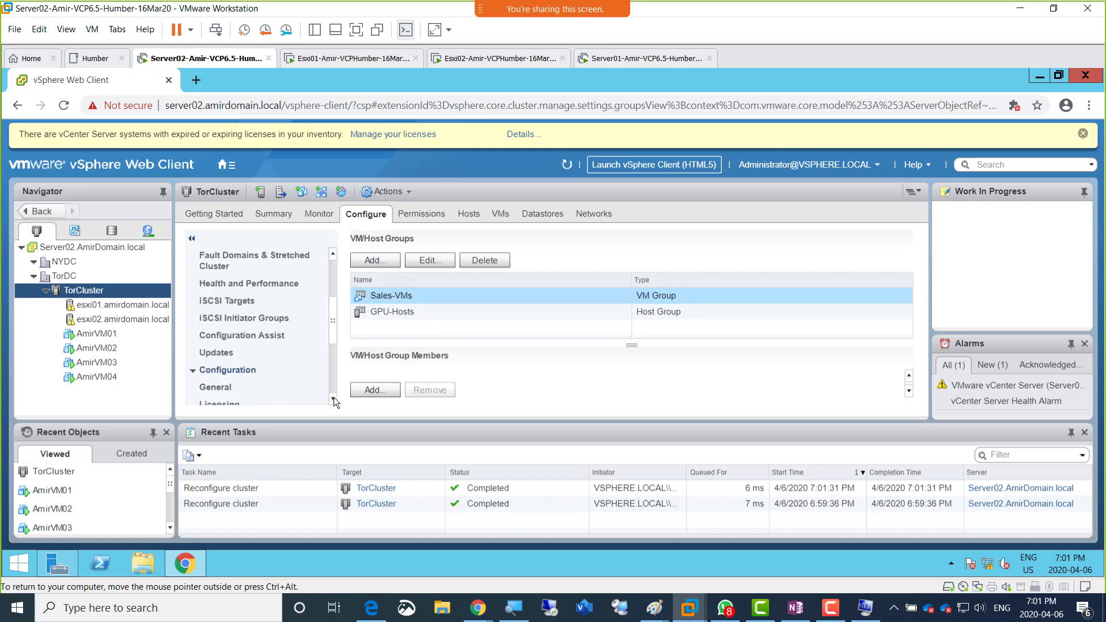
click(334, 399)
click(333, 399)
click(333, 399)
click(333, 399)
click(333, 399)
click(333, 399)
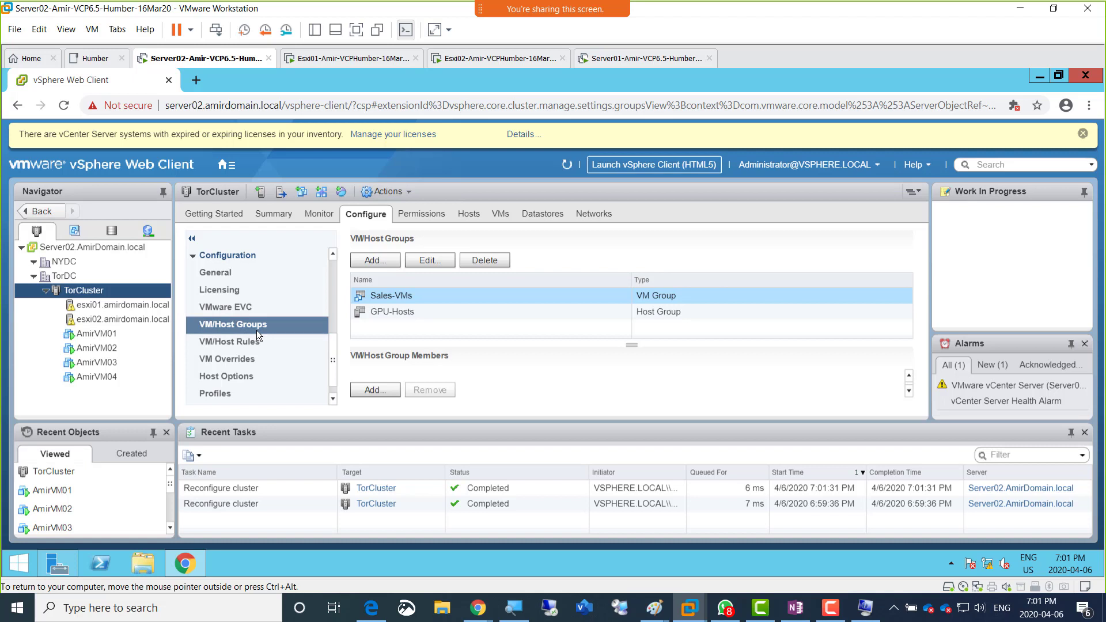
click(245, 341)
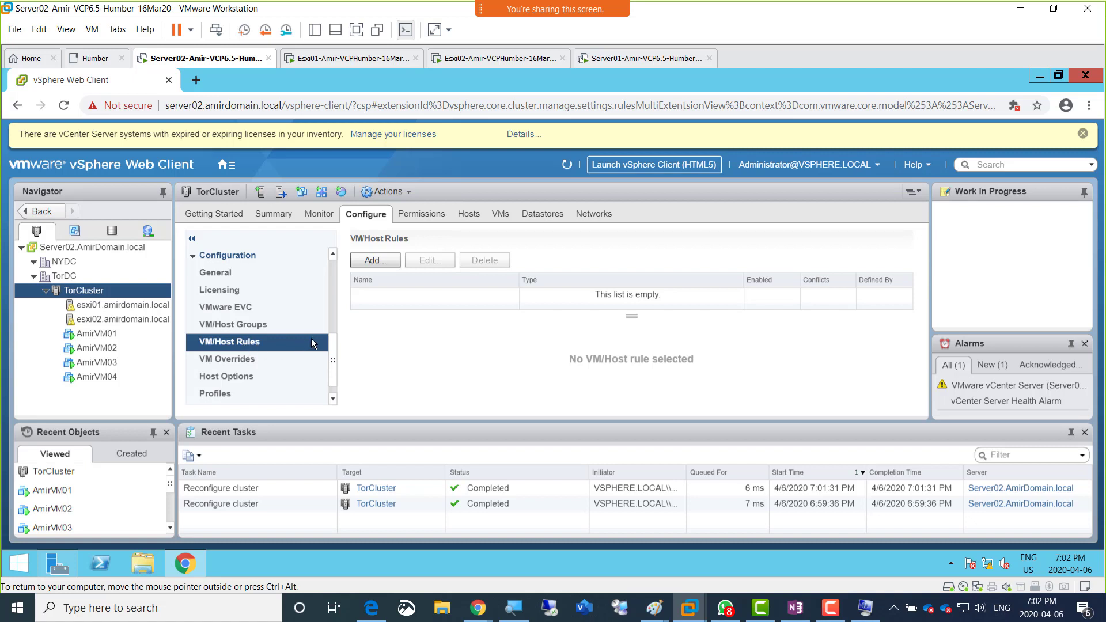
Step: Start a new VM/Host rule of type Keep Virtual Machines Together and name it VM-to-VM-Affinity
click(368, 261)
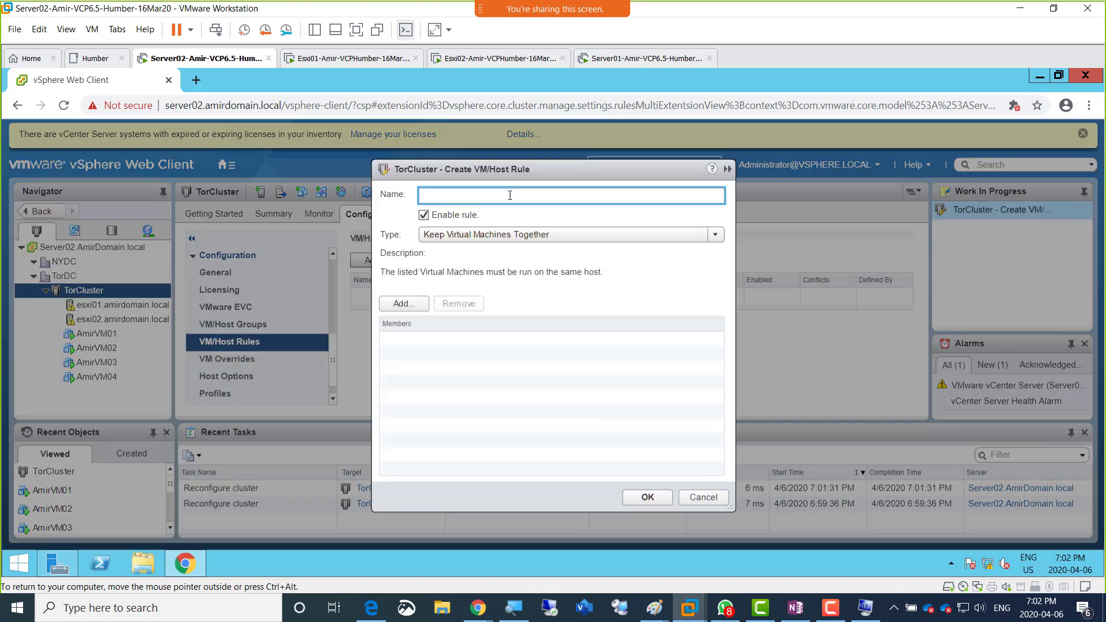
click(716, 236)
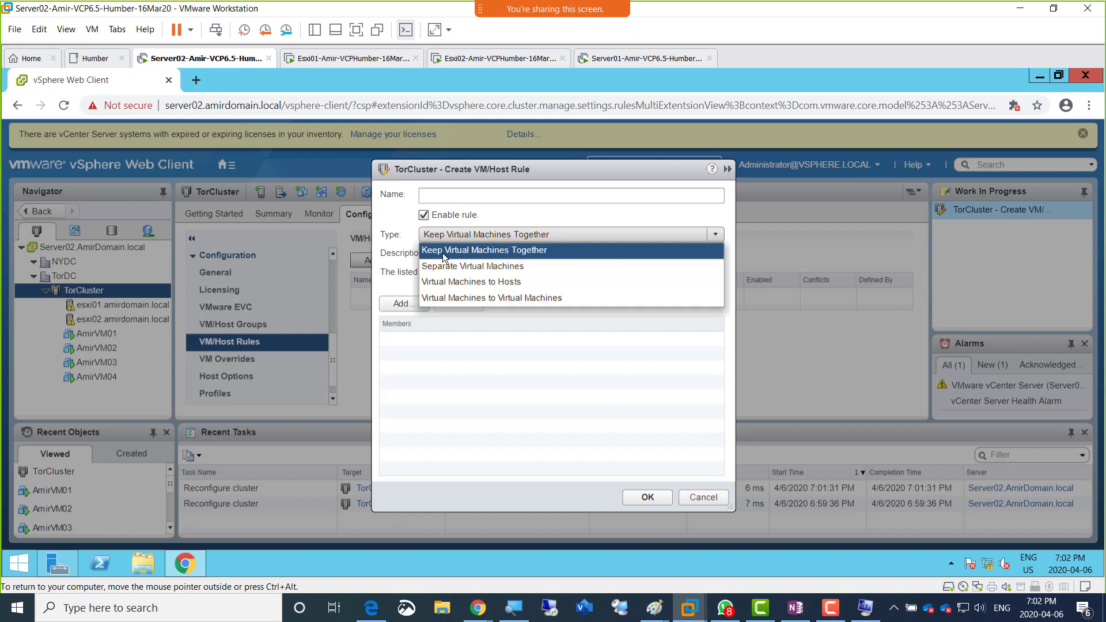
click(521, 251)
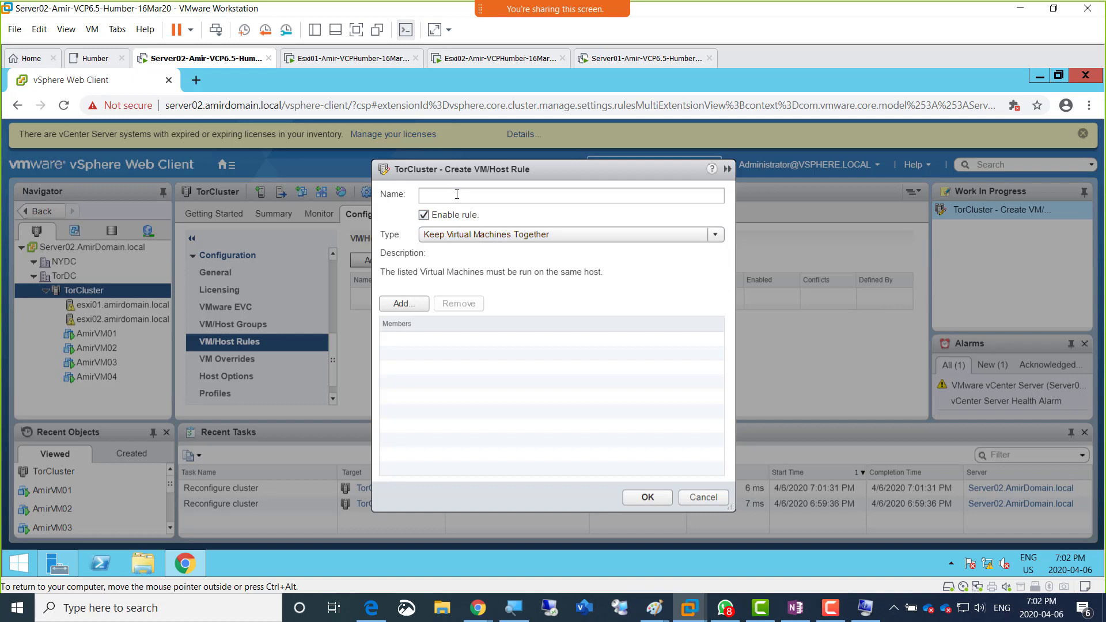
click(456, 194)
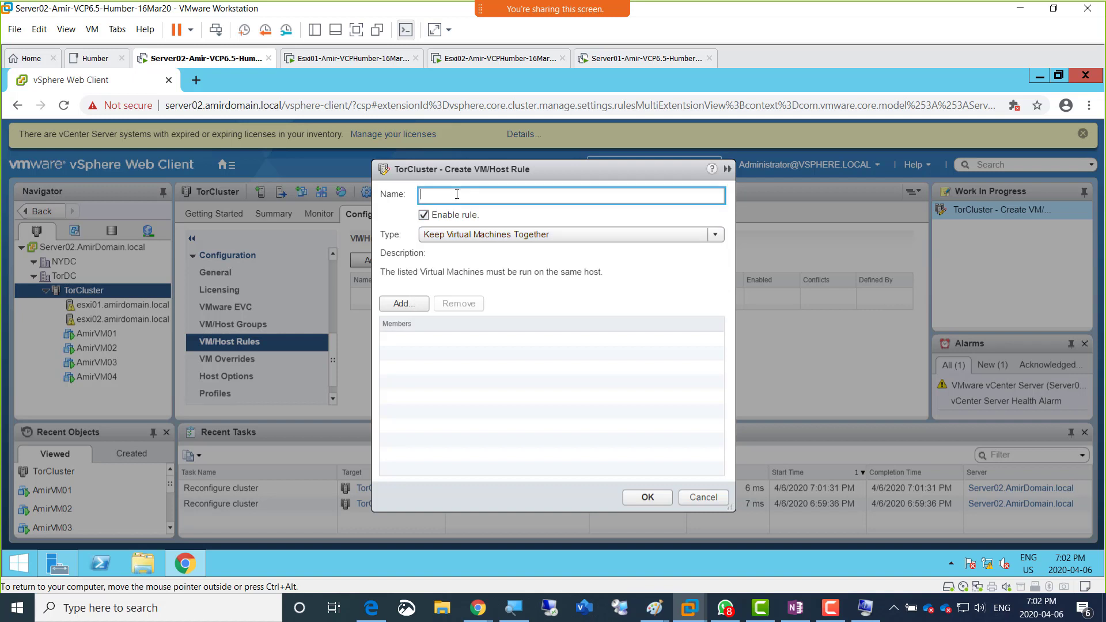
text(VM-to-VM-Affinity)
Step: Add AmirVM03 and AmirVM04 as members of the VM-to-VM-Affinity rule and create the rule
click(395, 305)
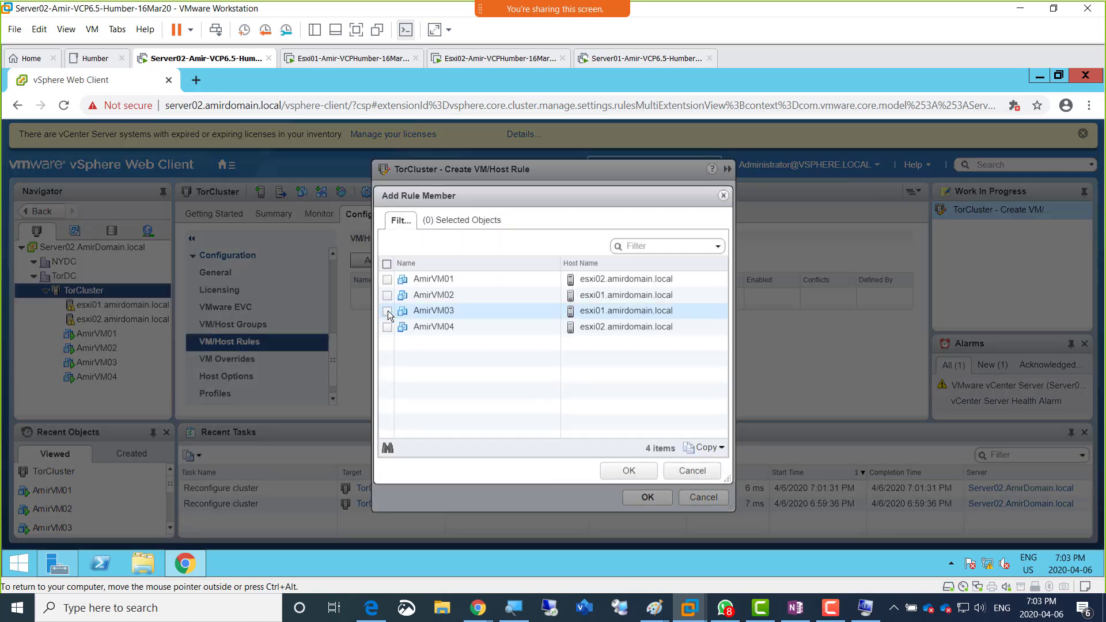
click(387, 311)
click(386, 327)
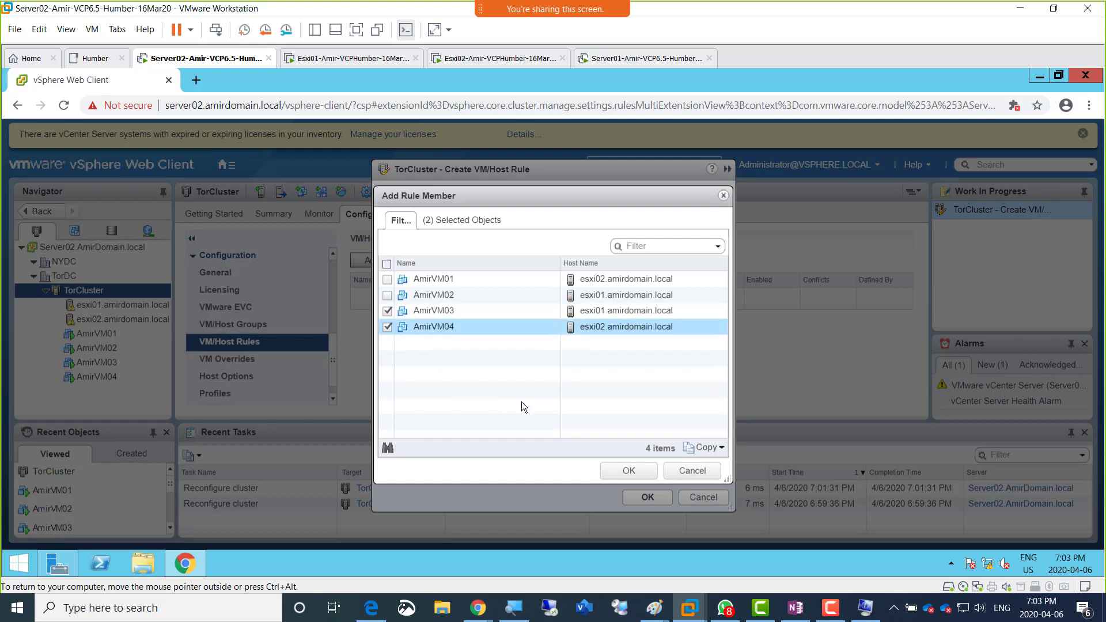
click(630, 471)
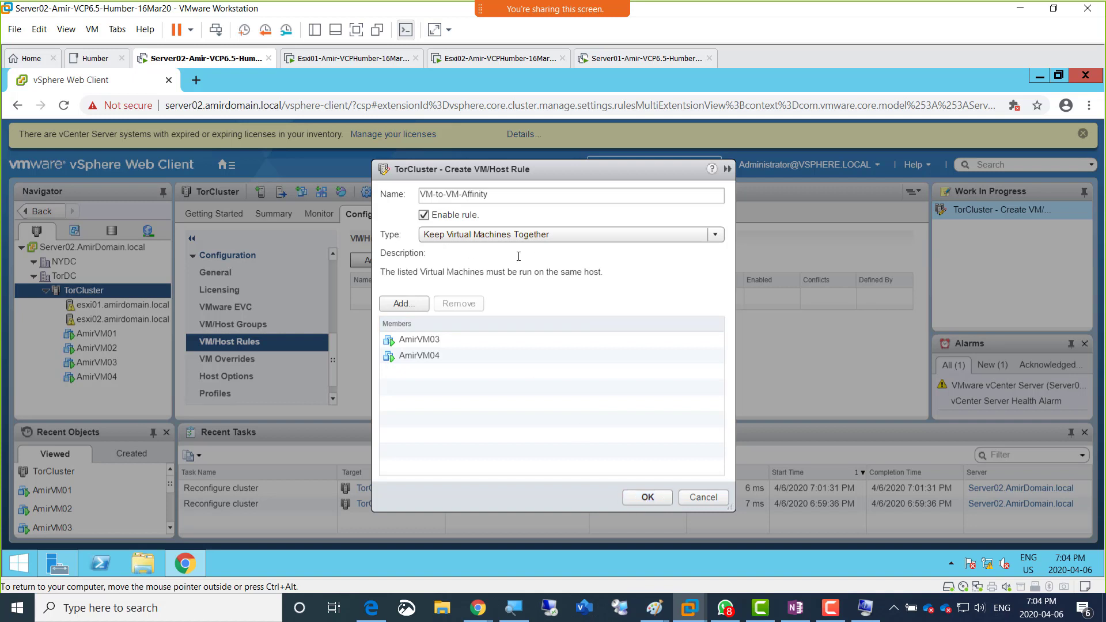
click(648, 504)
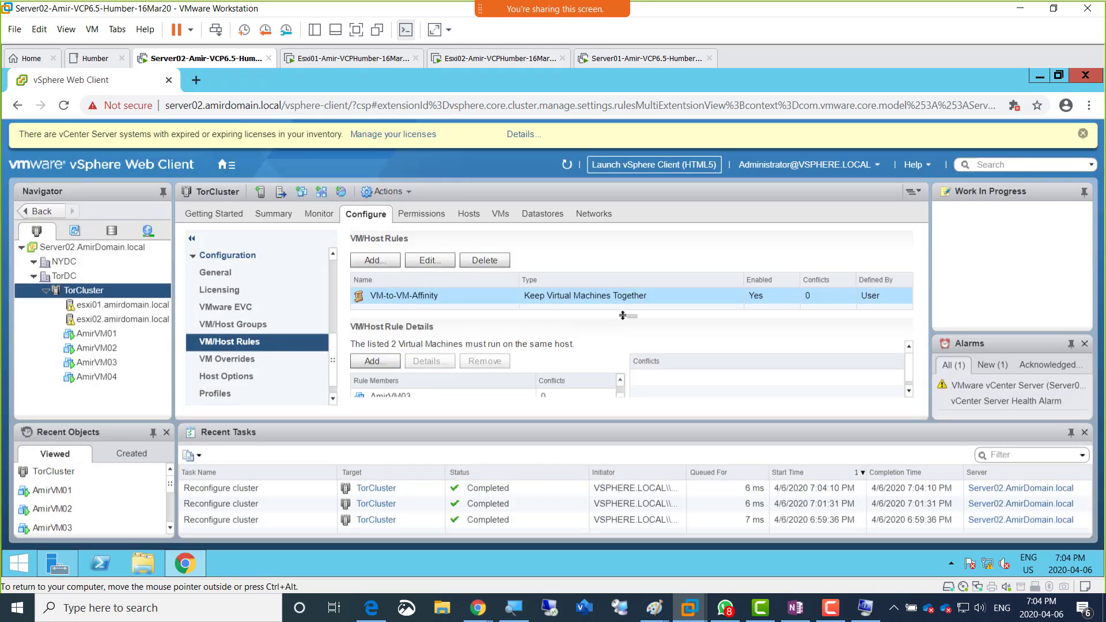
Step: Enlarge the VM/Host Rules list, start a new rule of type Separate Virtual Machines and name it VM-to-VM-AntiAffinity
drag(630, 316, 630, 346)
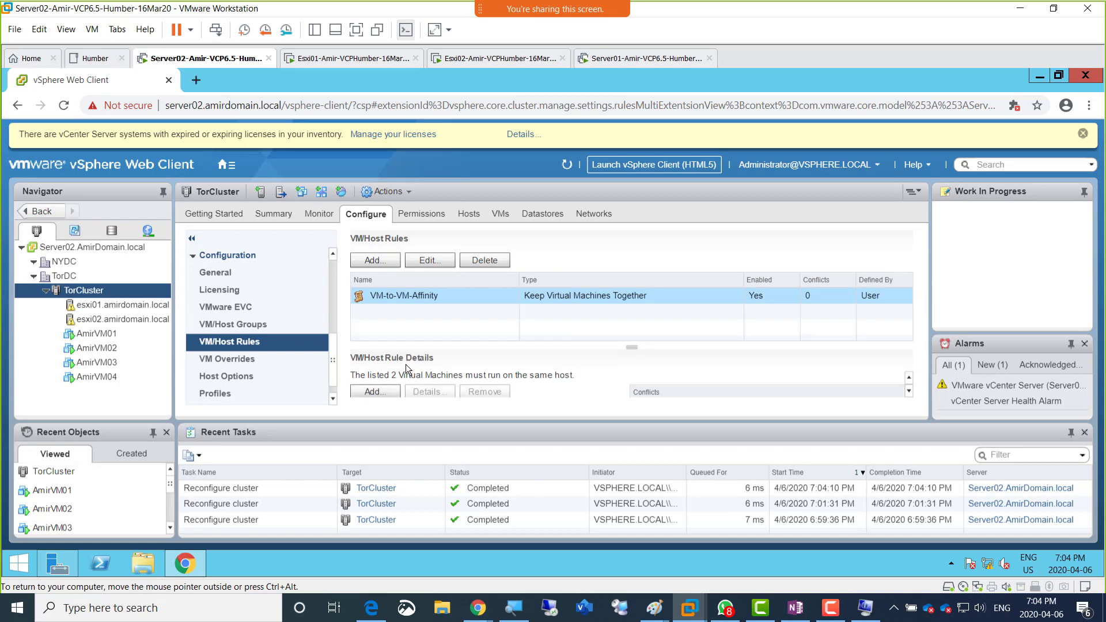
click(364, 261)
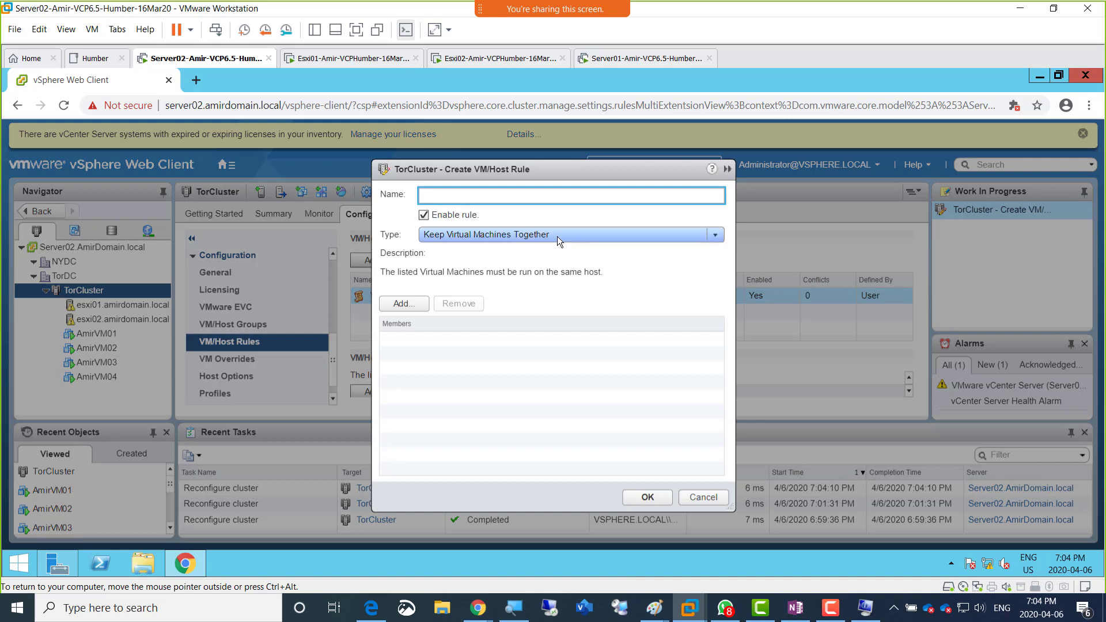
click(557, 237)
click(551, 267)
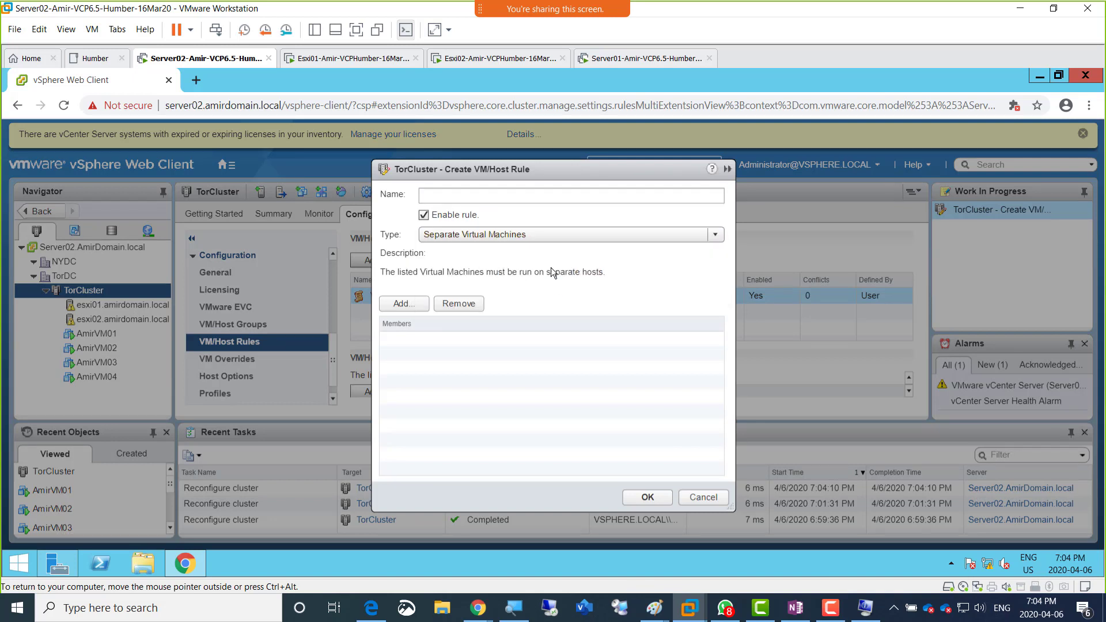
click(430, 197)
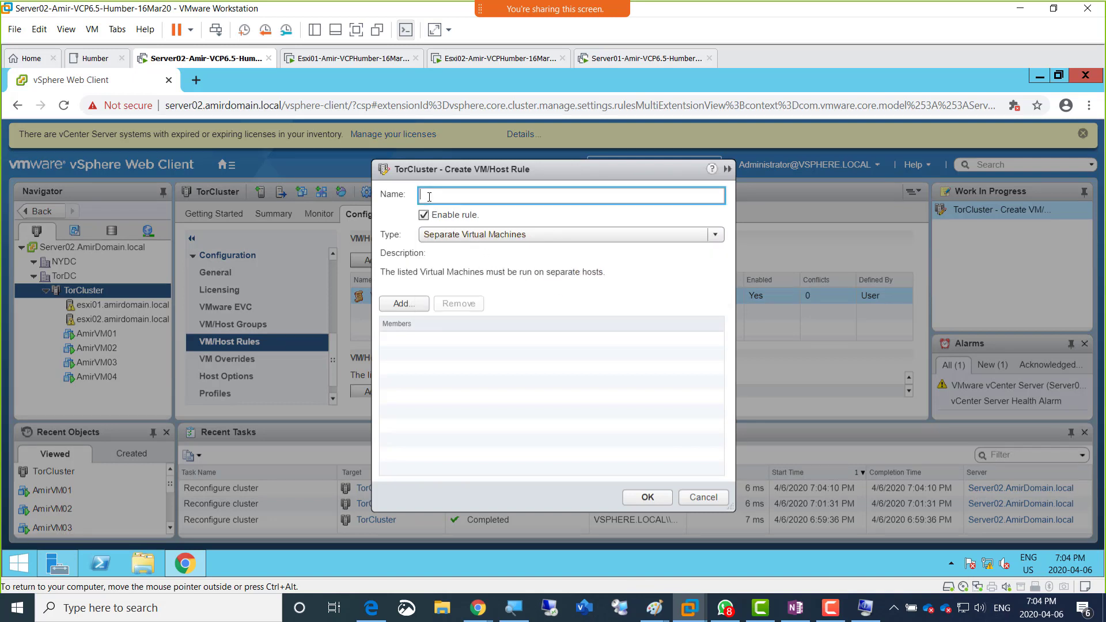
text(VM-to-VM-AntiAffinity)
Step: Add AmirVM01 and AmirVM04 as members of the VM-to-VM-AntiAffinity rule and create the rule
click(417, 306)
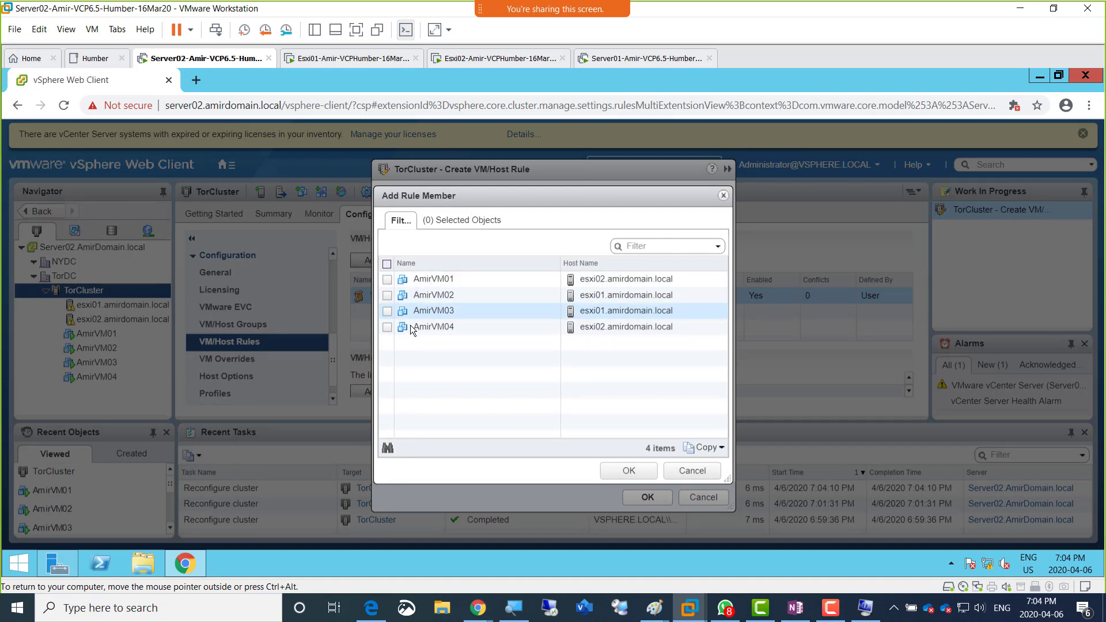
click(387, 327)
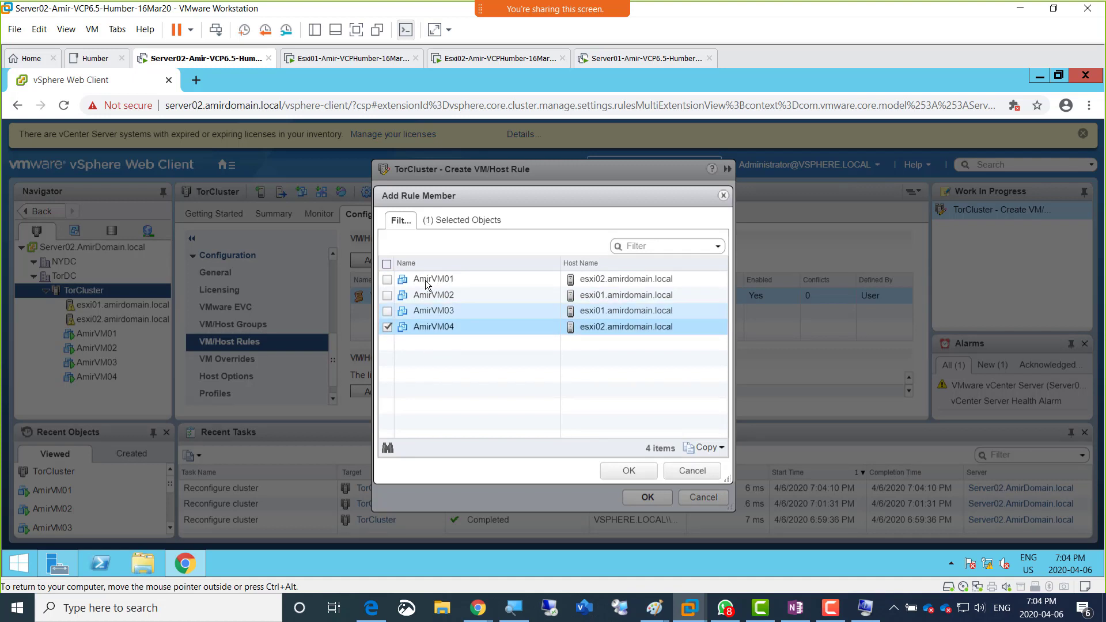
click(387, 280)
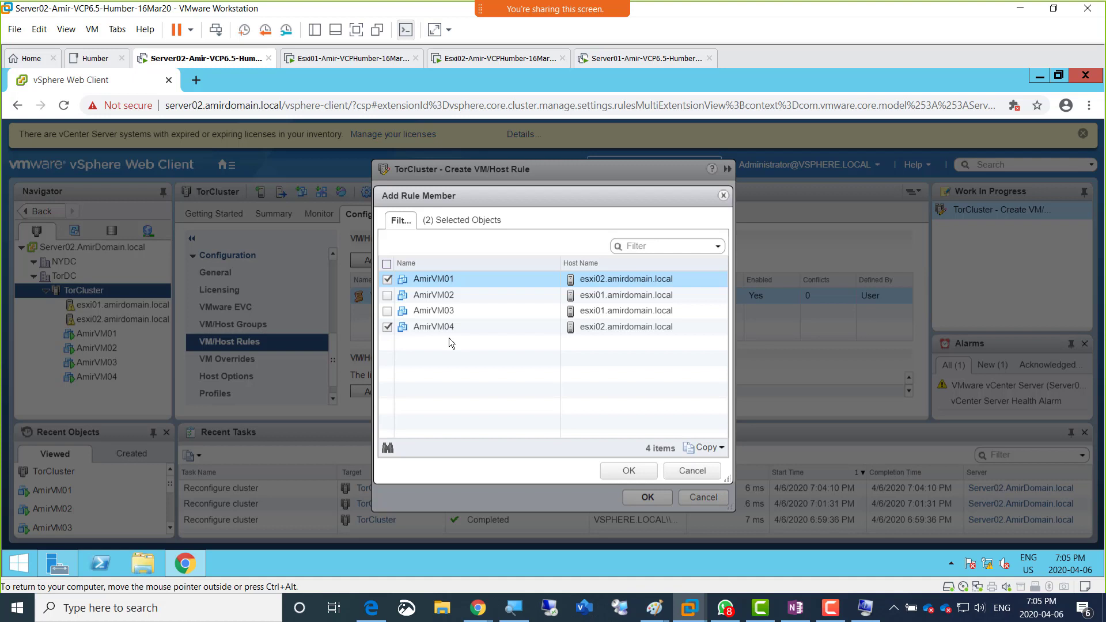
click(628, 471)
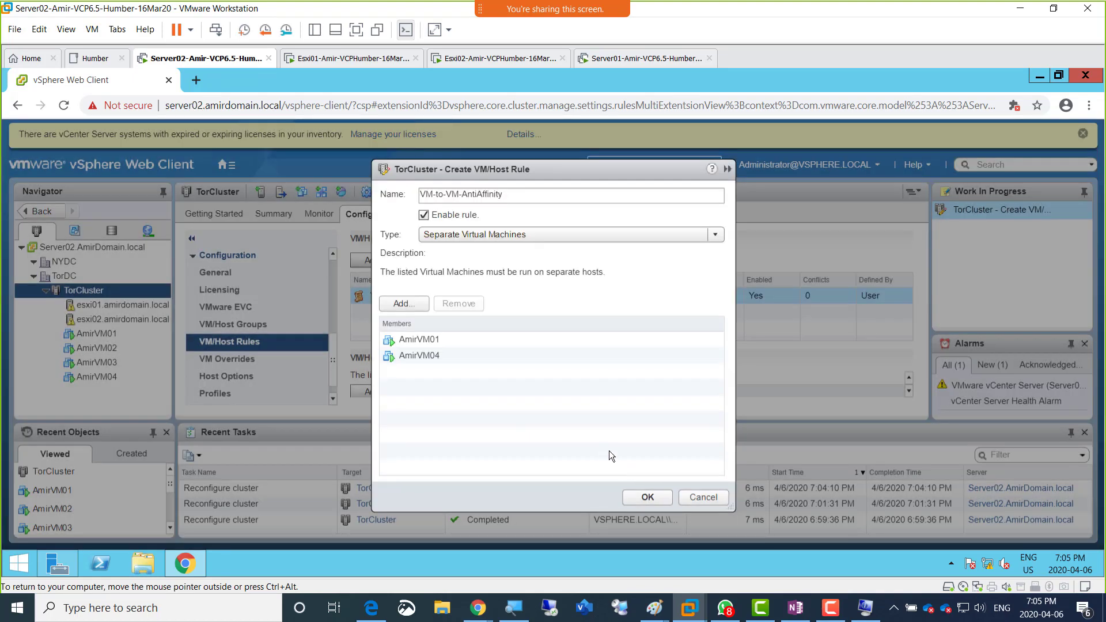
click(635, 496)
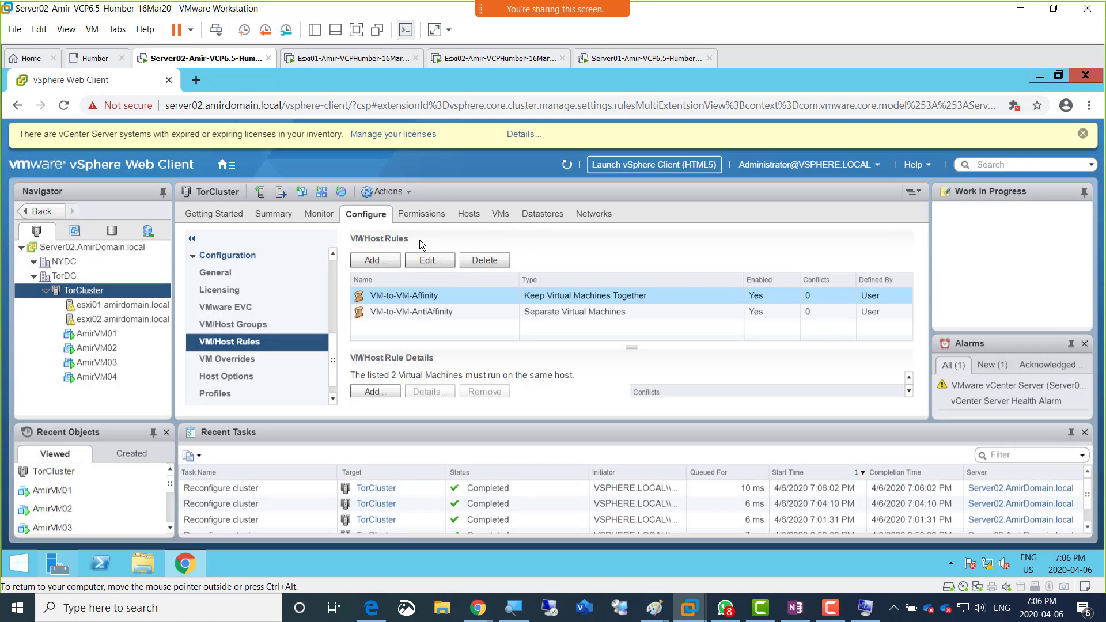
Step: Start another VM/Host rule, preview the Virtual Machines to Virtual Machines type, and set the type to Virtual Machines to Hosts
click(372, 260)
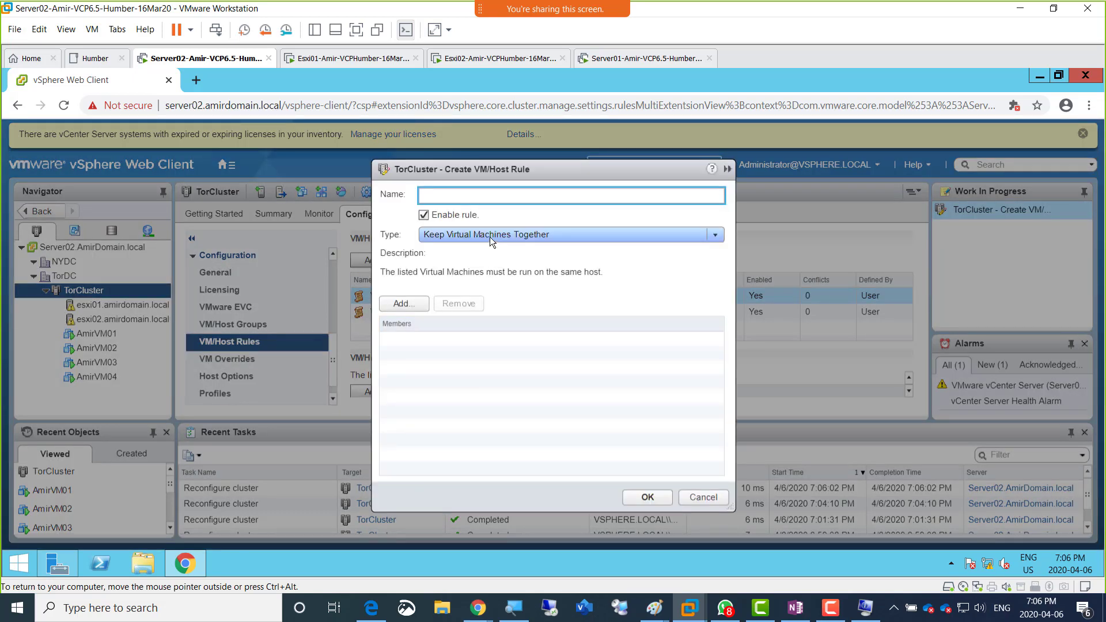
click(489, 237)
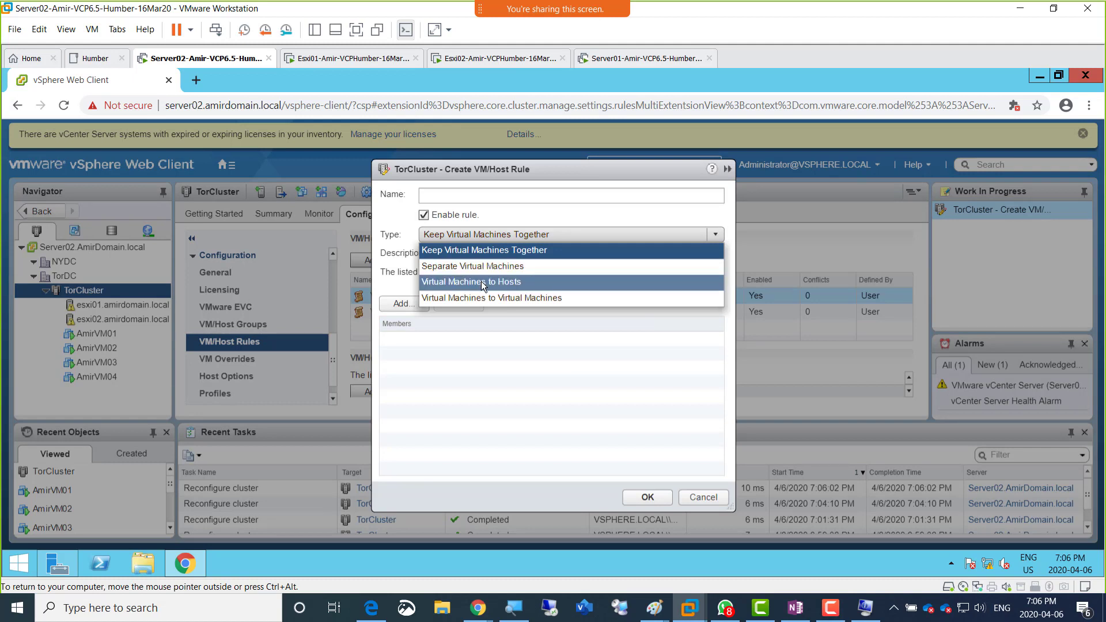
click(482, 283)
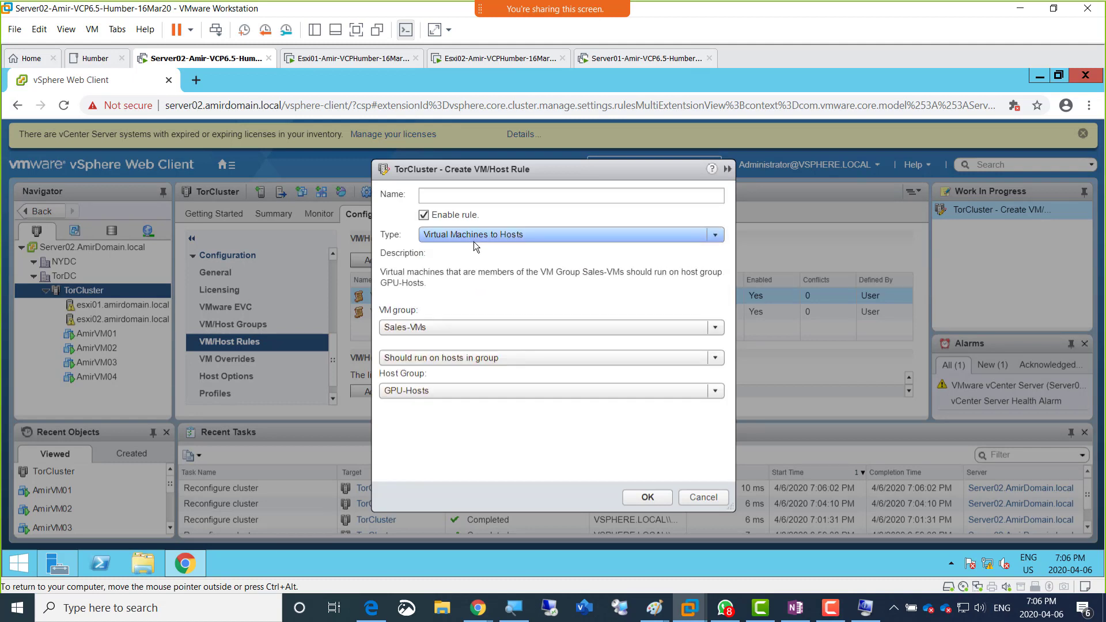
click(474, 241)
click(479, 298)
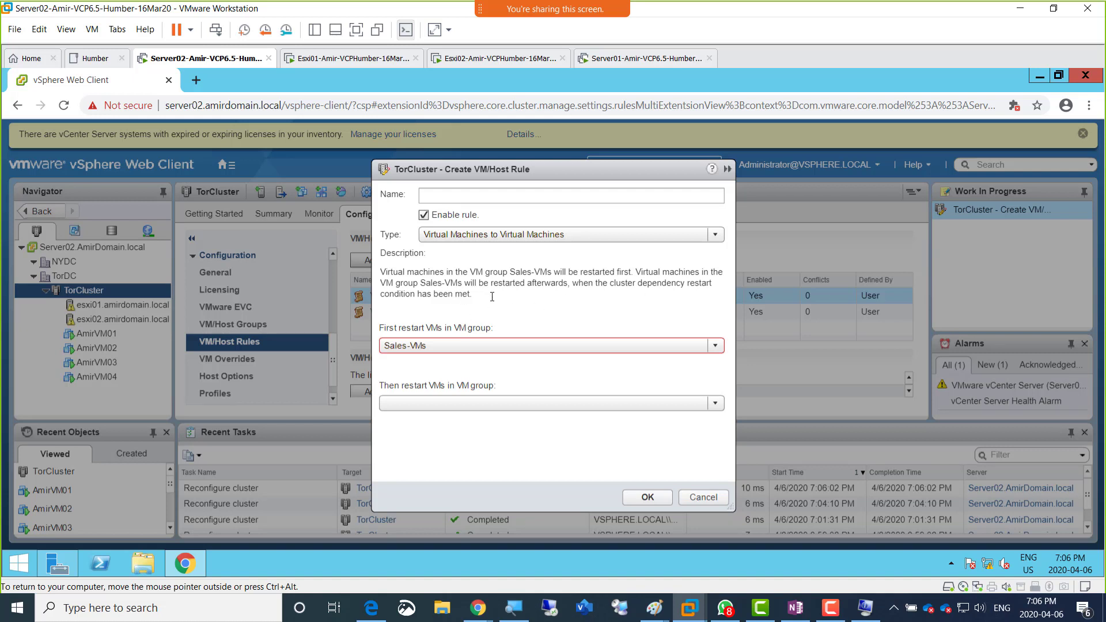
click(511, 233)
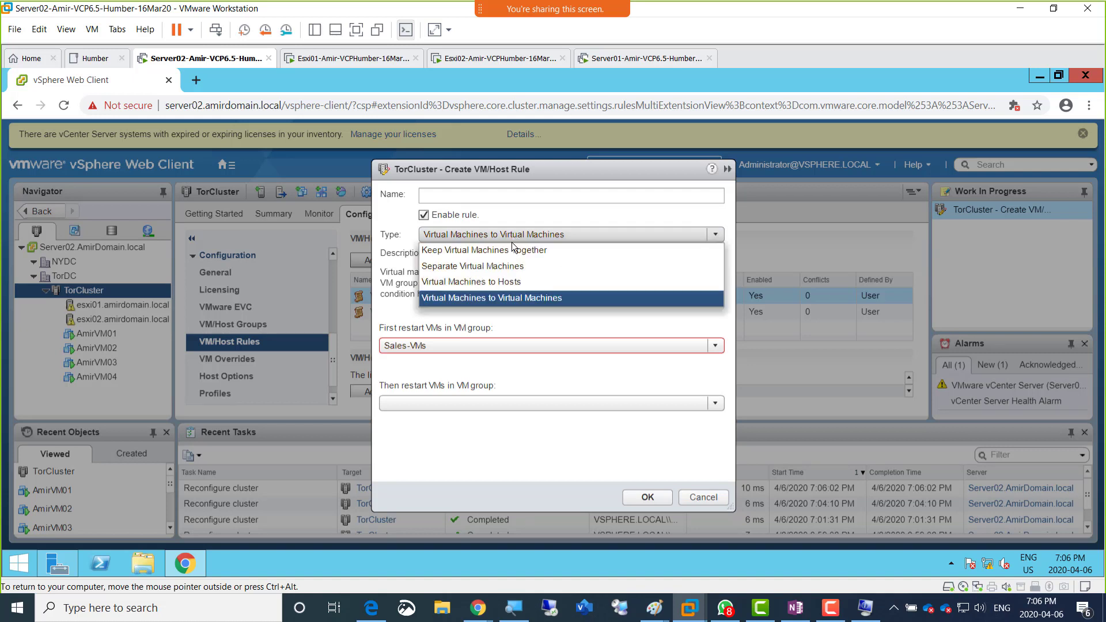
click(509, 284)
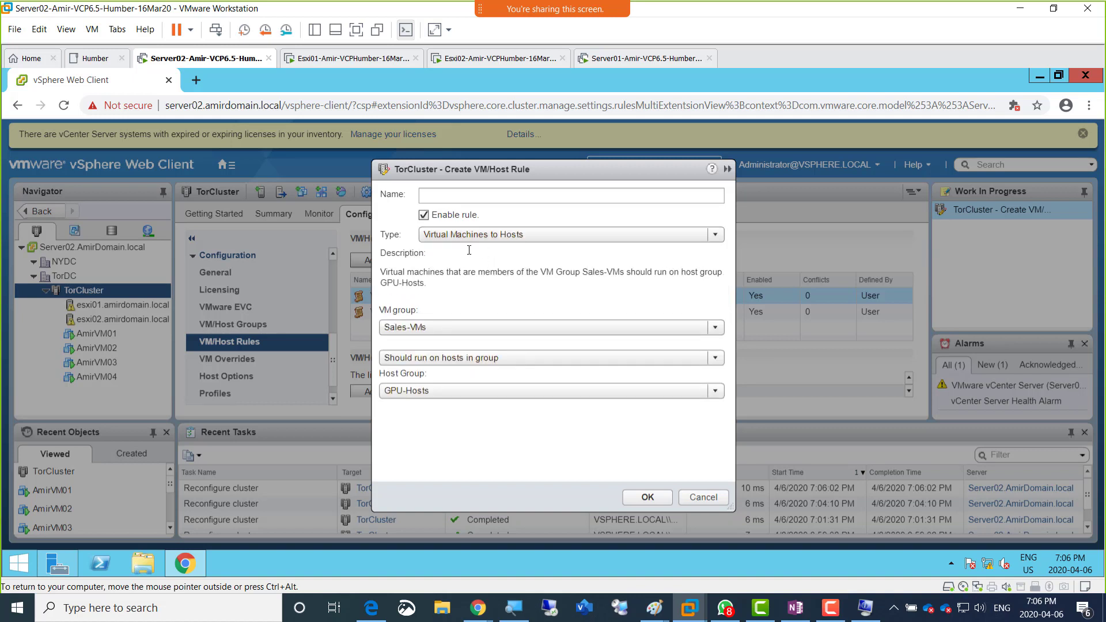
Step: Name the new Virtual Machines to Hosts rule VM-to-VM-Host-Affinity
click(438, 194)
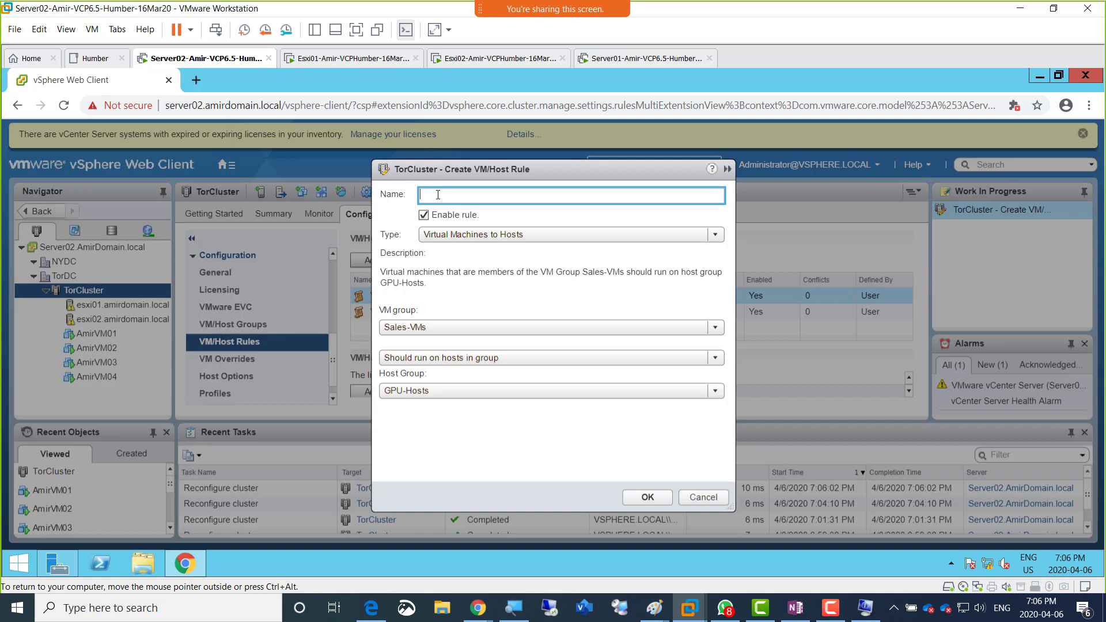
text(VM-to-VM-Host-Affini)
text(ty)
Step: Review the rule's available types, VM groups, host groups and host requirement options, keeping Should run on hosts in group
click(637, 241)
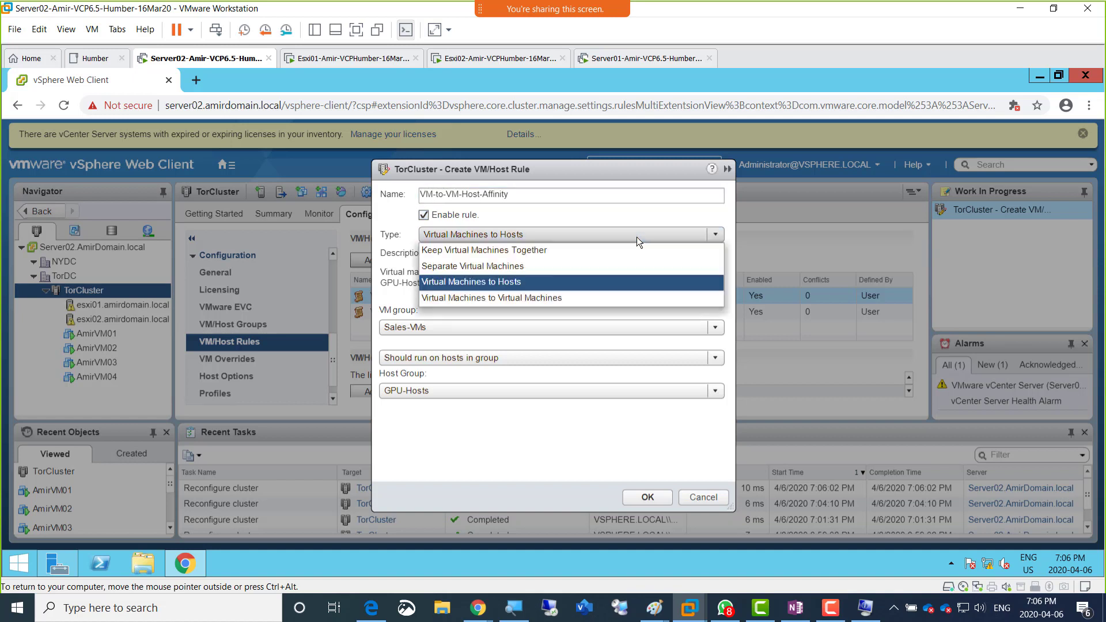
click(637, 236)
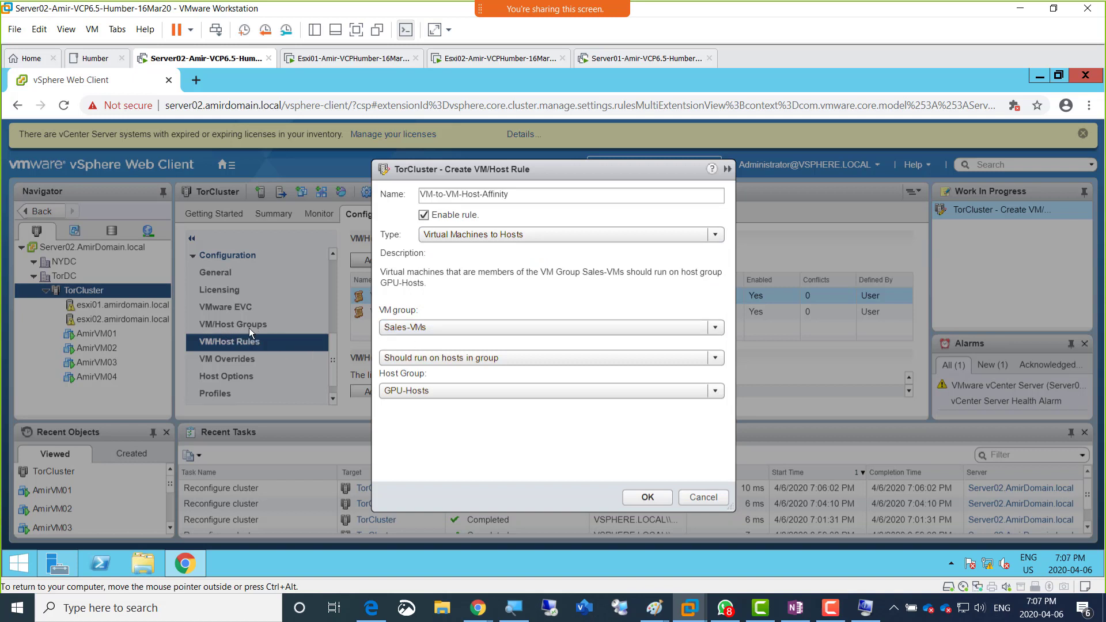
click(439, 327)
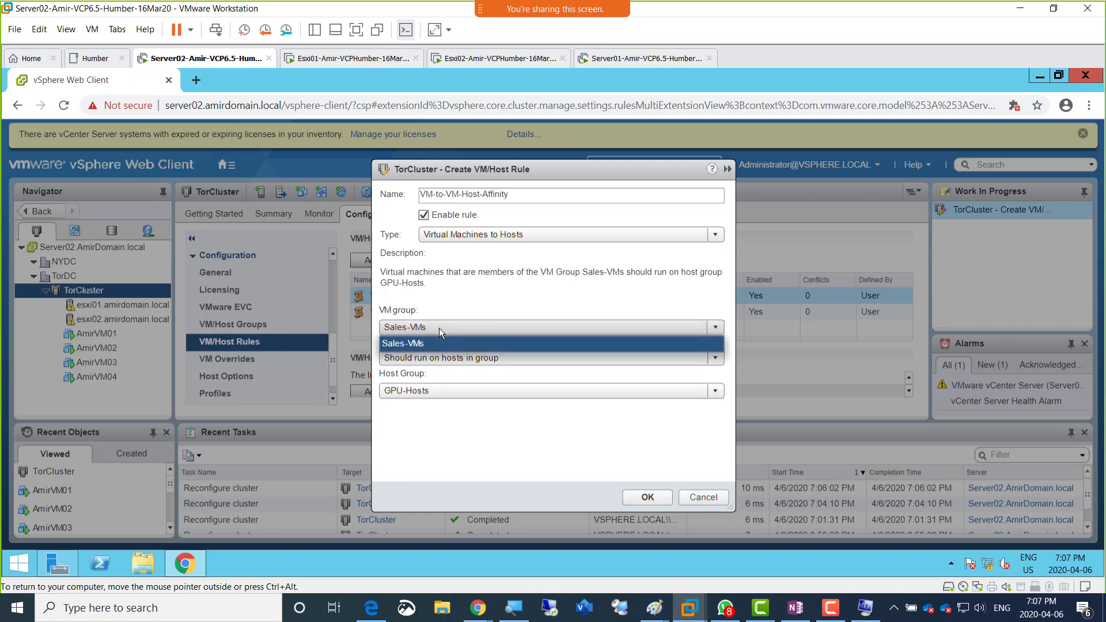
click(439, 327)
click(439, 327)
click(439, 327)
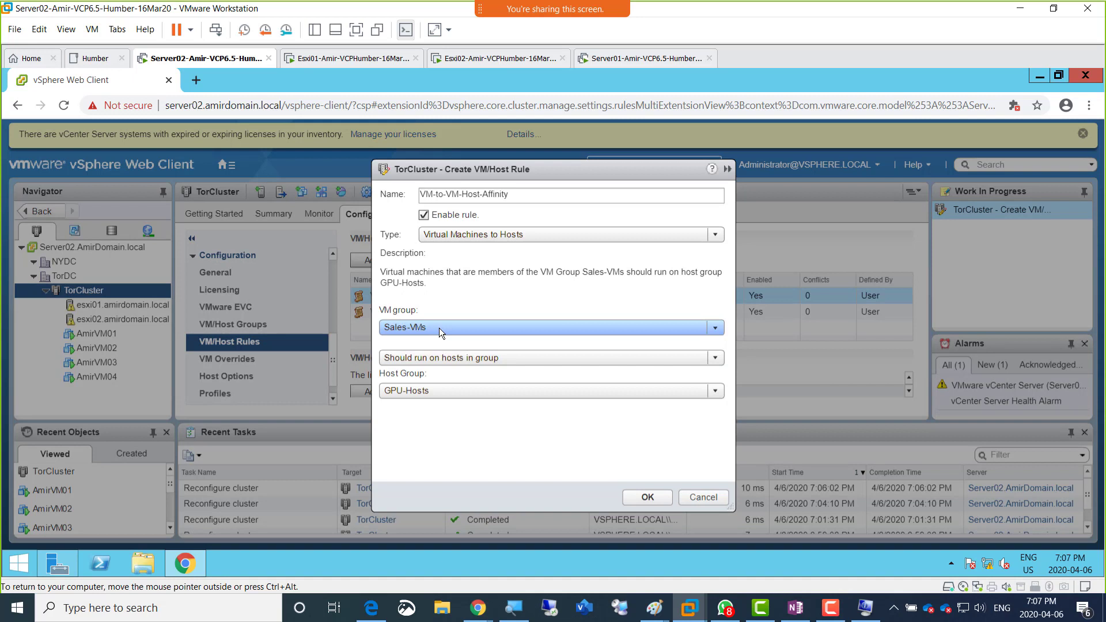
click(436, 389)
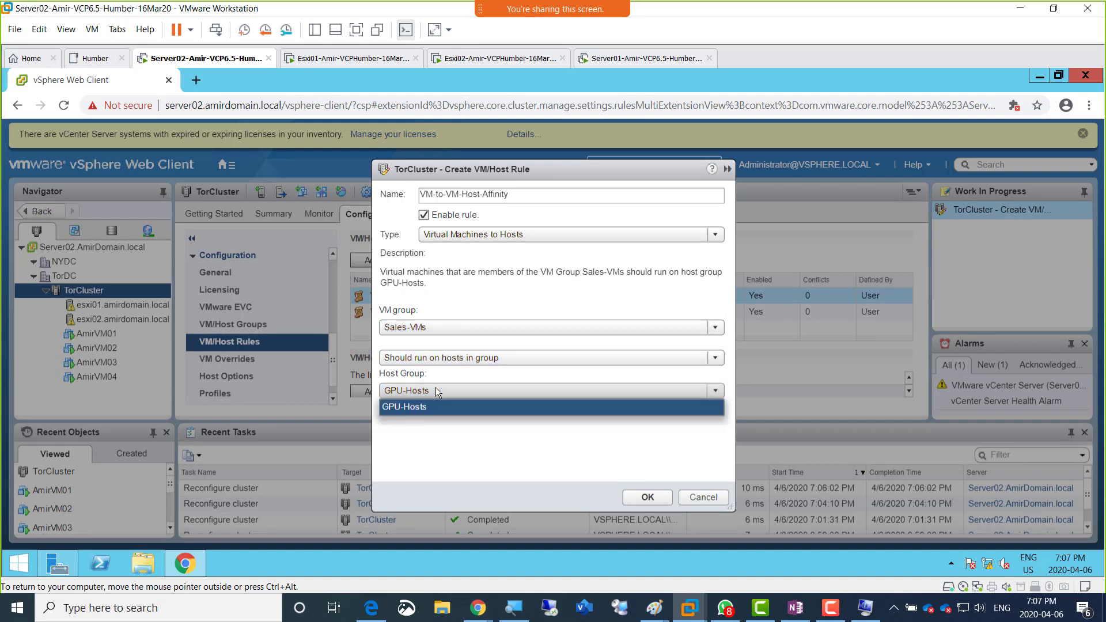
click(436, 390)
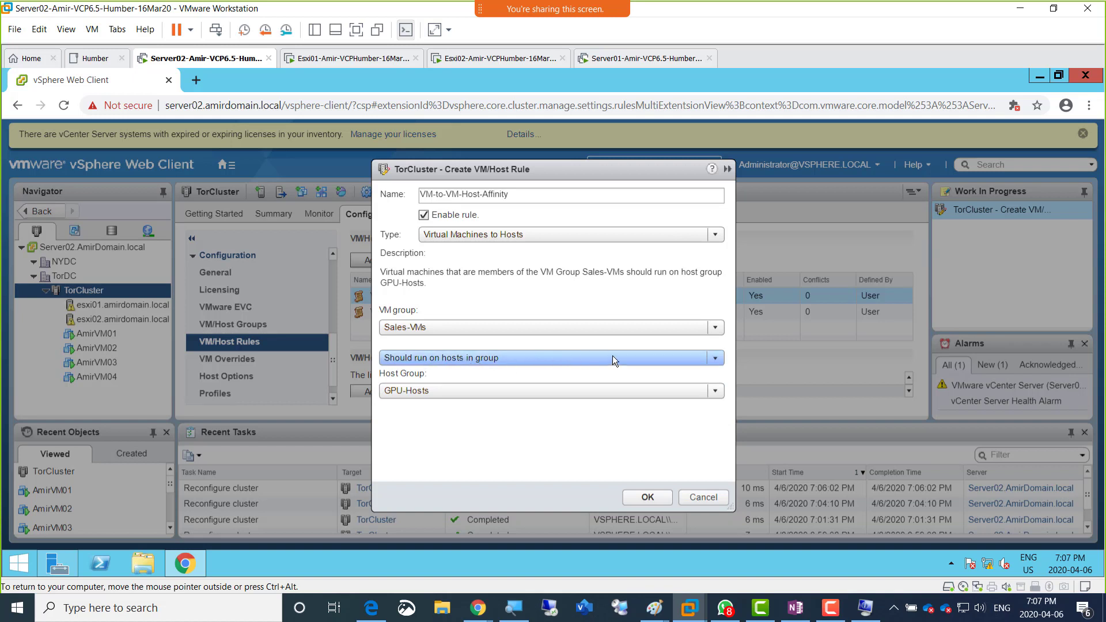
click(716, 359)
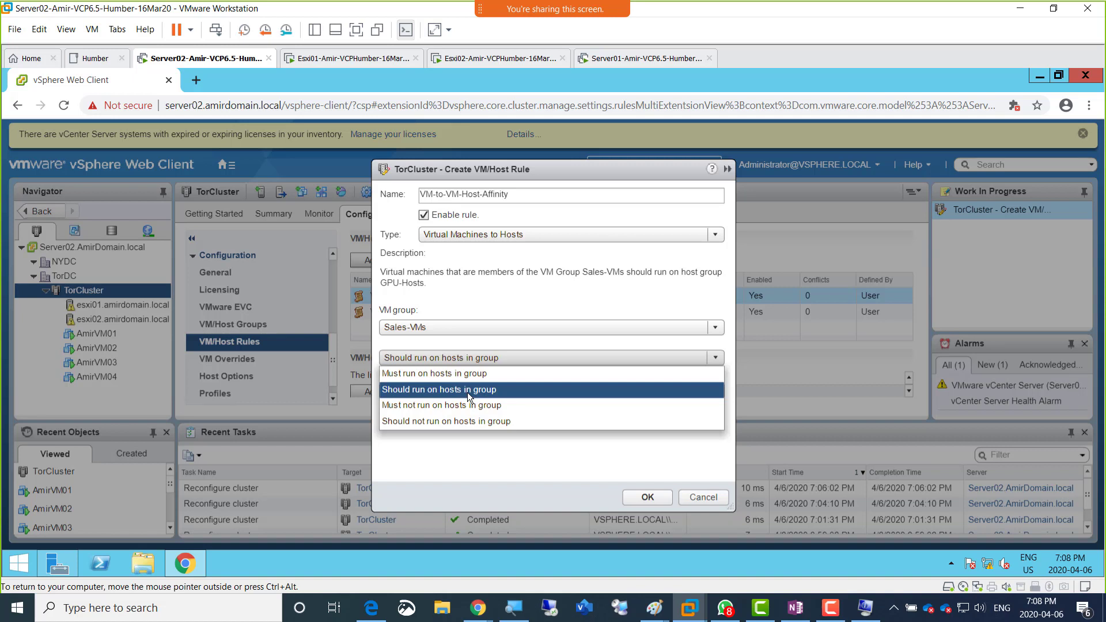
click(468, 394)
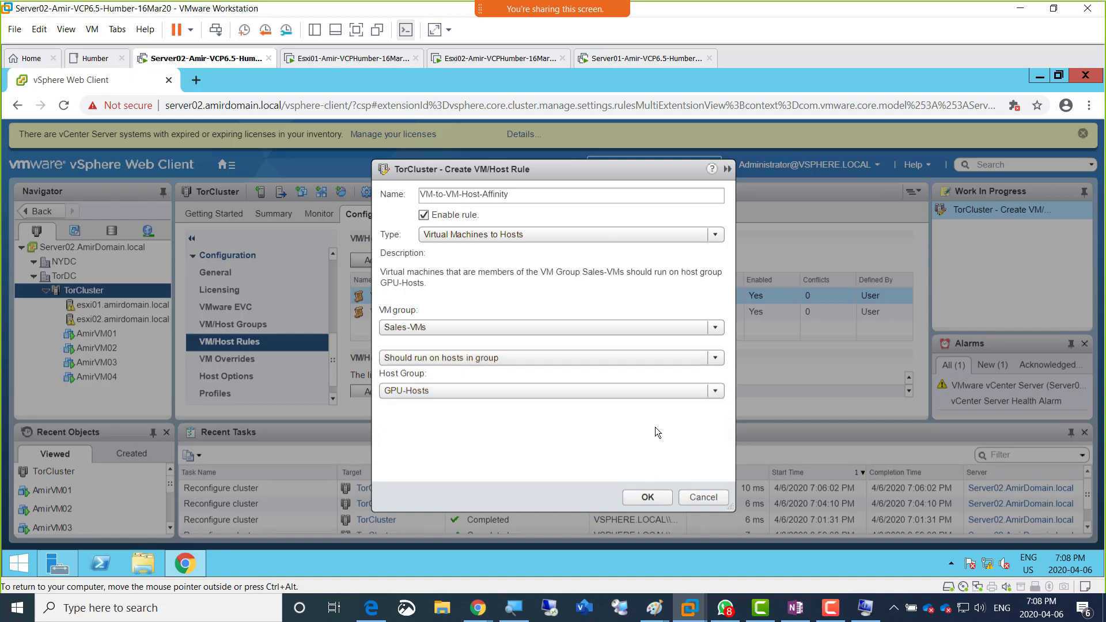
Step: Copy the rule name and restart the rule as VM-to-VM-Host-Affinity with type Virtual Machines to Hosts
drag(513, 194, 403, 195)
key(ctrl+c)
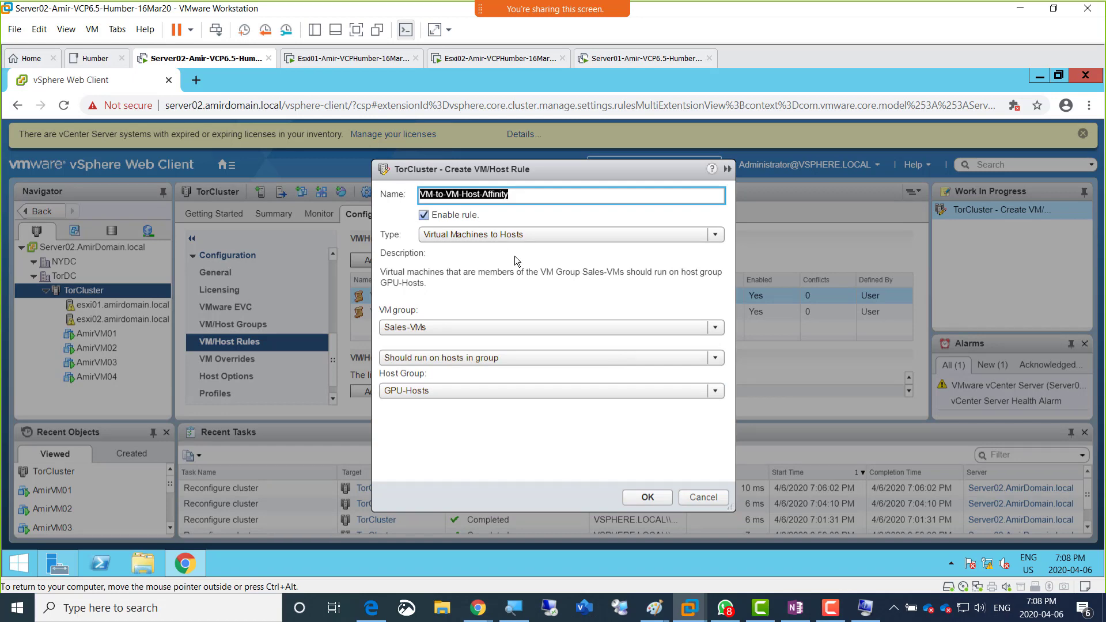
click(697, 498)
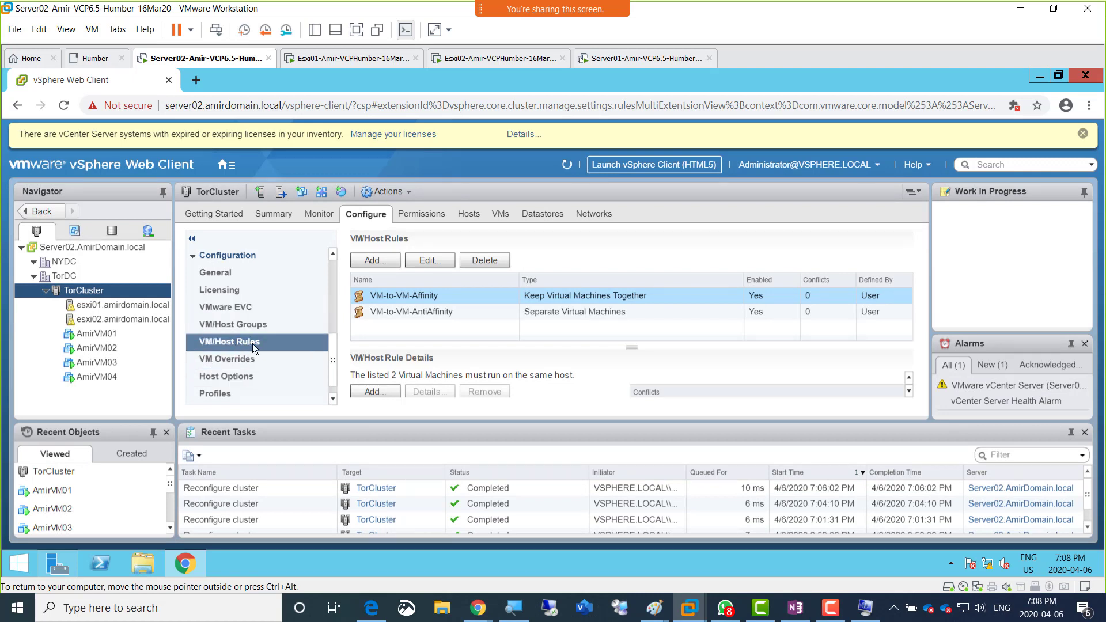
click(375, 261)
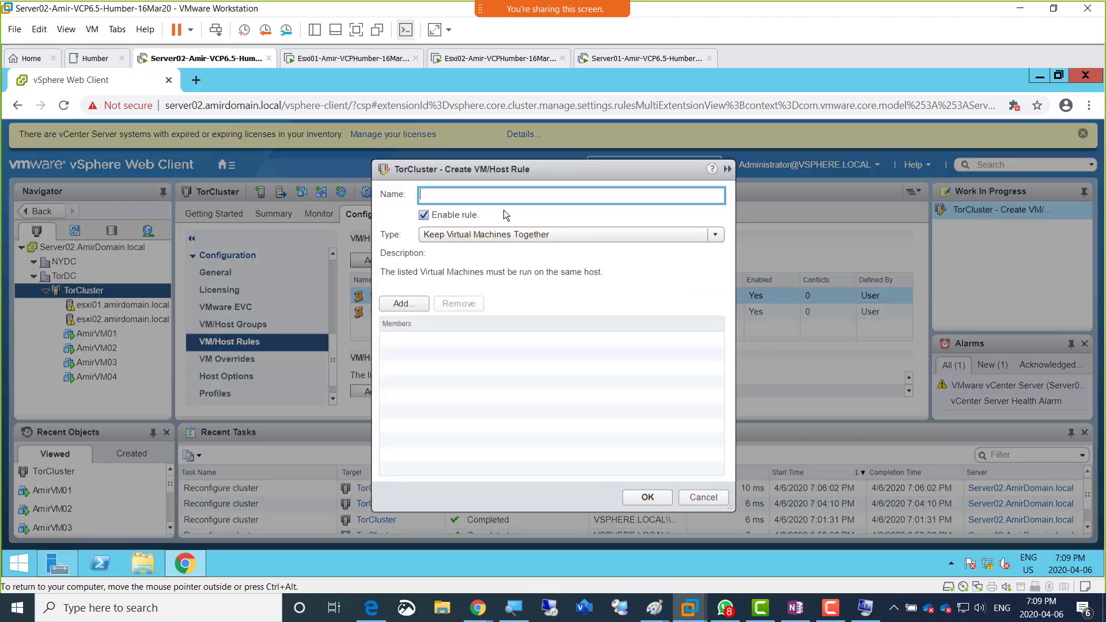
key(ctrl+v)
click(531, 237)
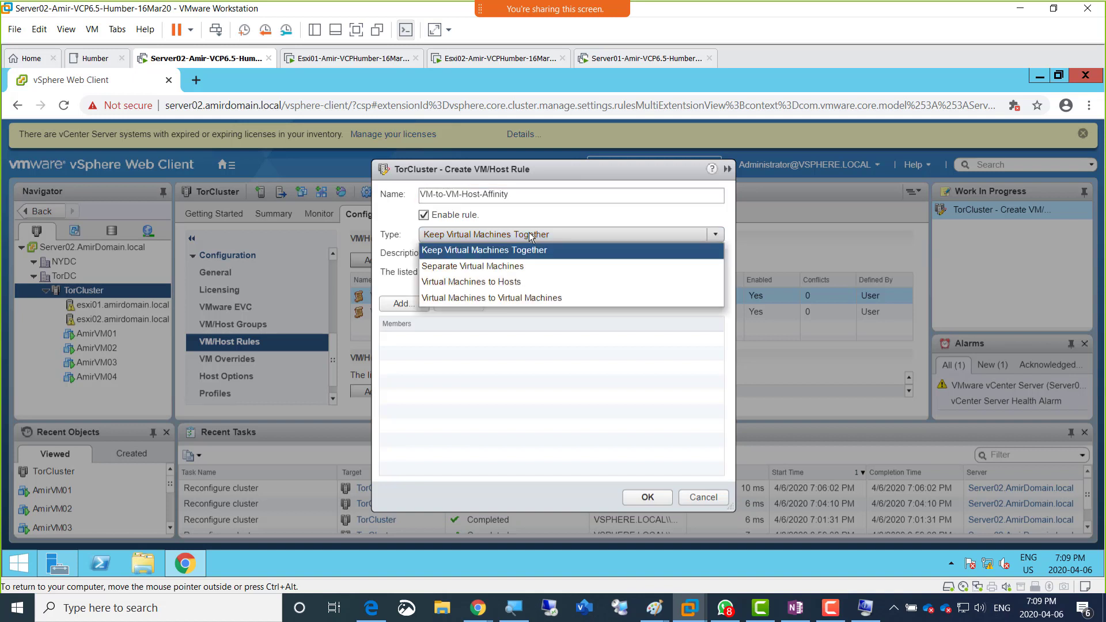
click(509, 282)
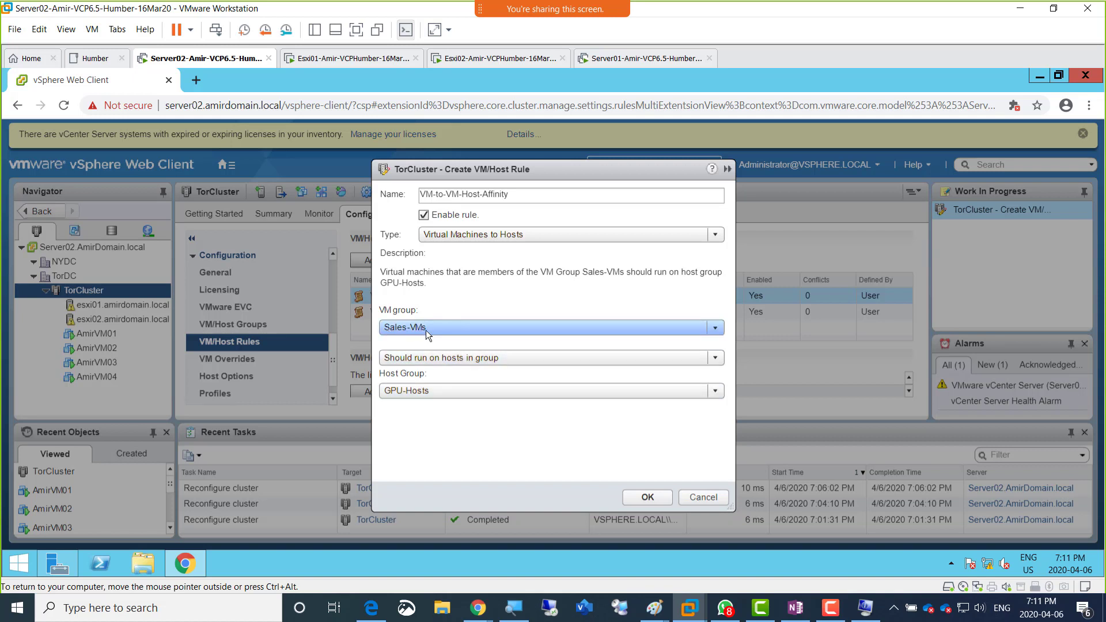
Step: Try Must run on hosts in group, revert to Should run on hosts in group, and reselect the Virtual Machines to Hosts type
click(606, 360)
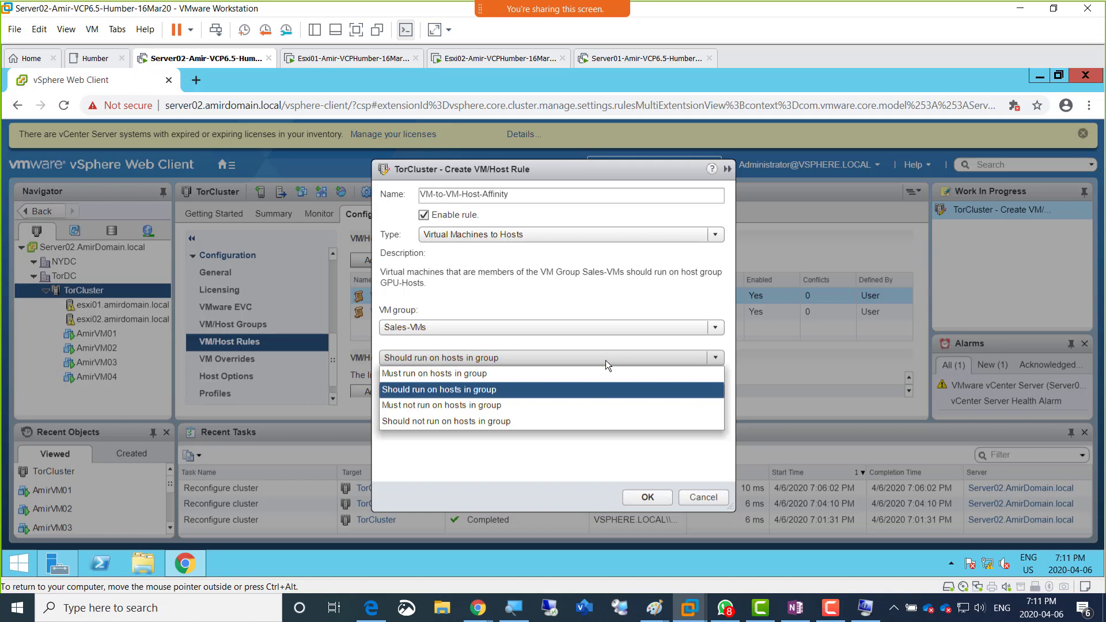
click(488, 378)
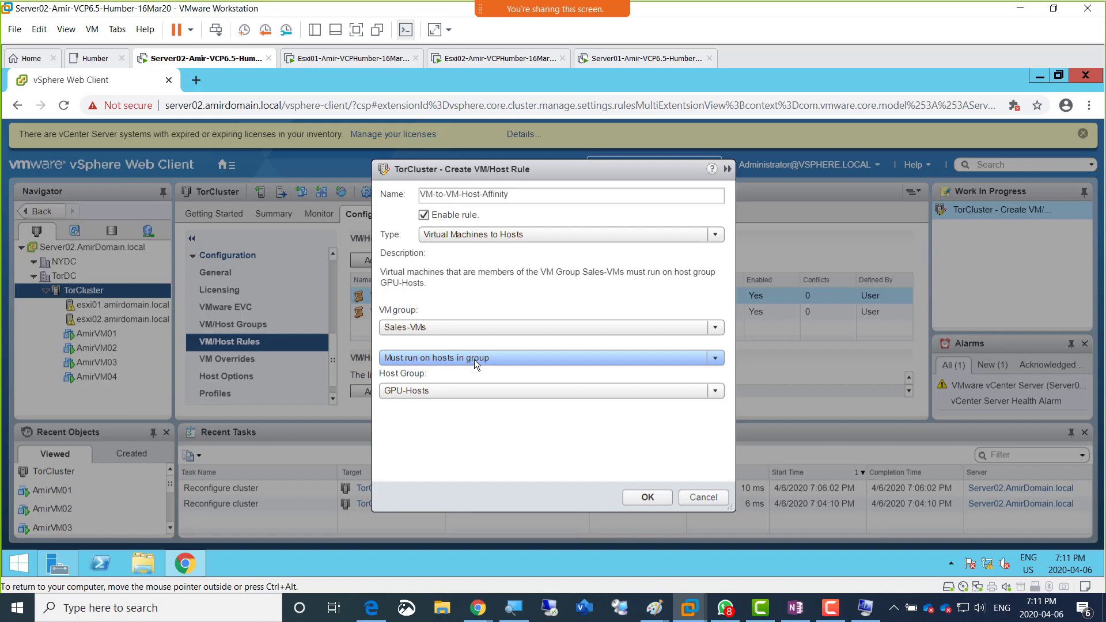
click(474, 360)
click(459, 389)
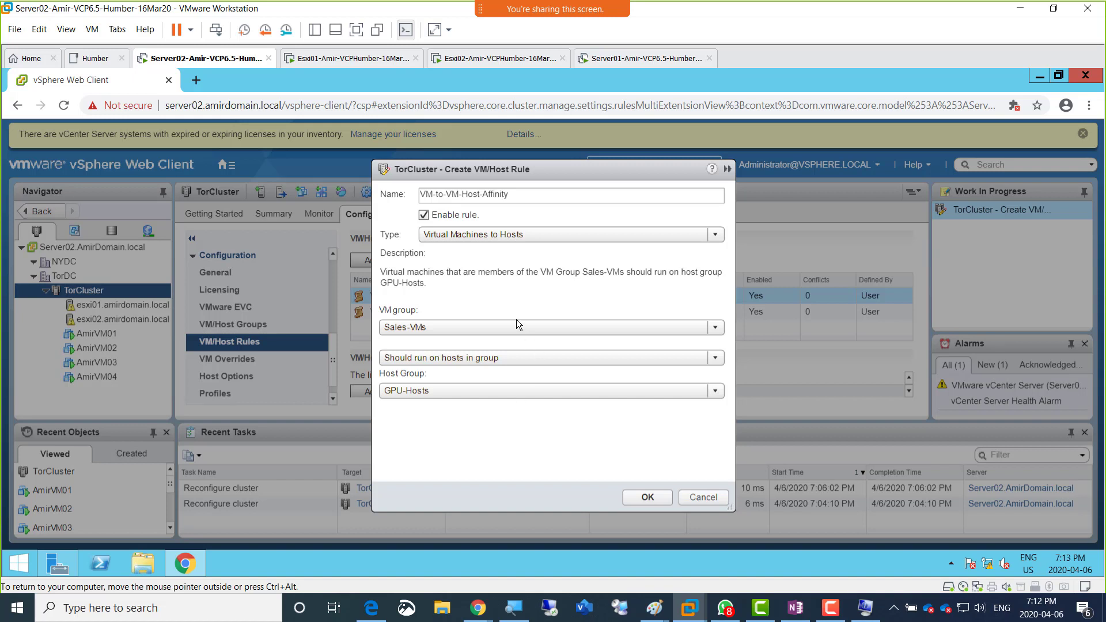
click(506, 235)
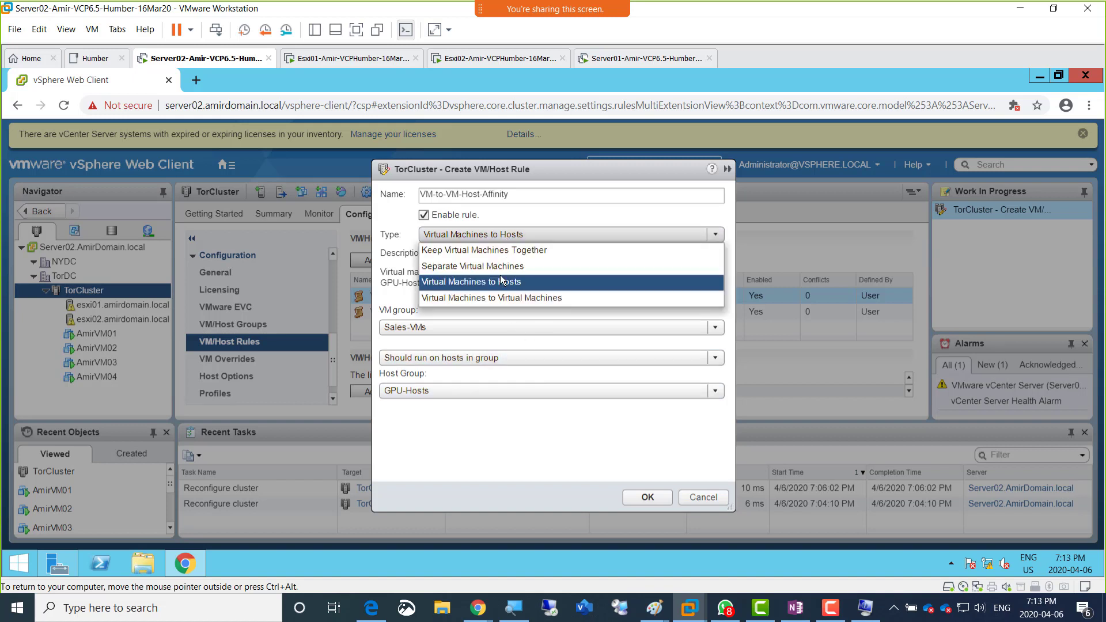
click(490, 282)
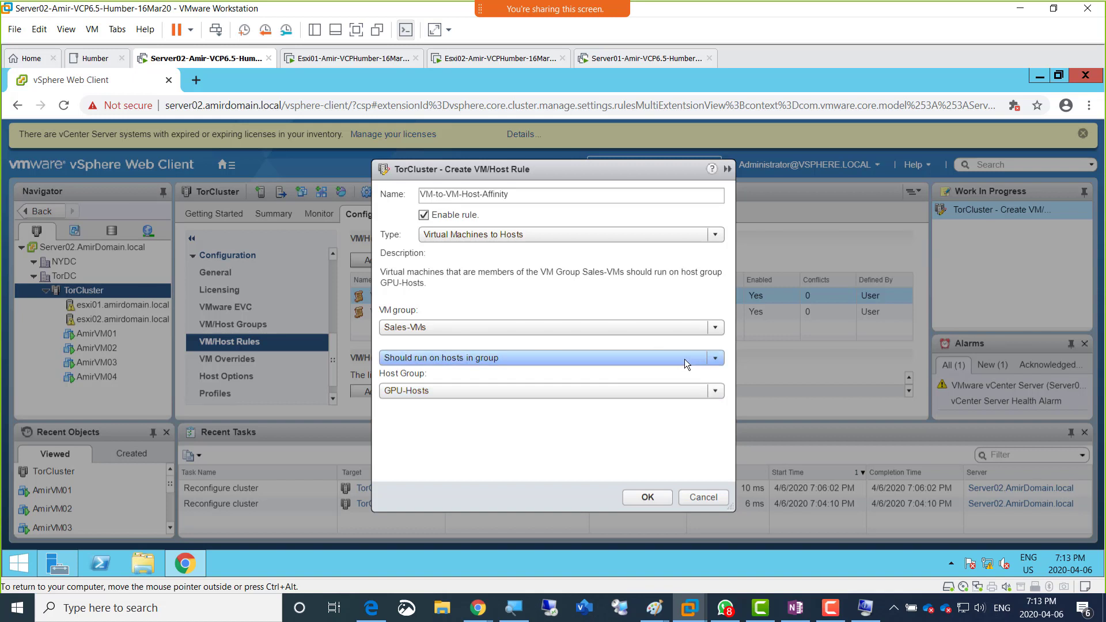
Step: Check the host requirement options, keep Should run on hosts in group, and create the VM-to-VM-Host-Affinity rule
click(708, 359)
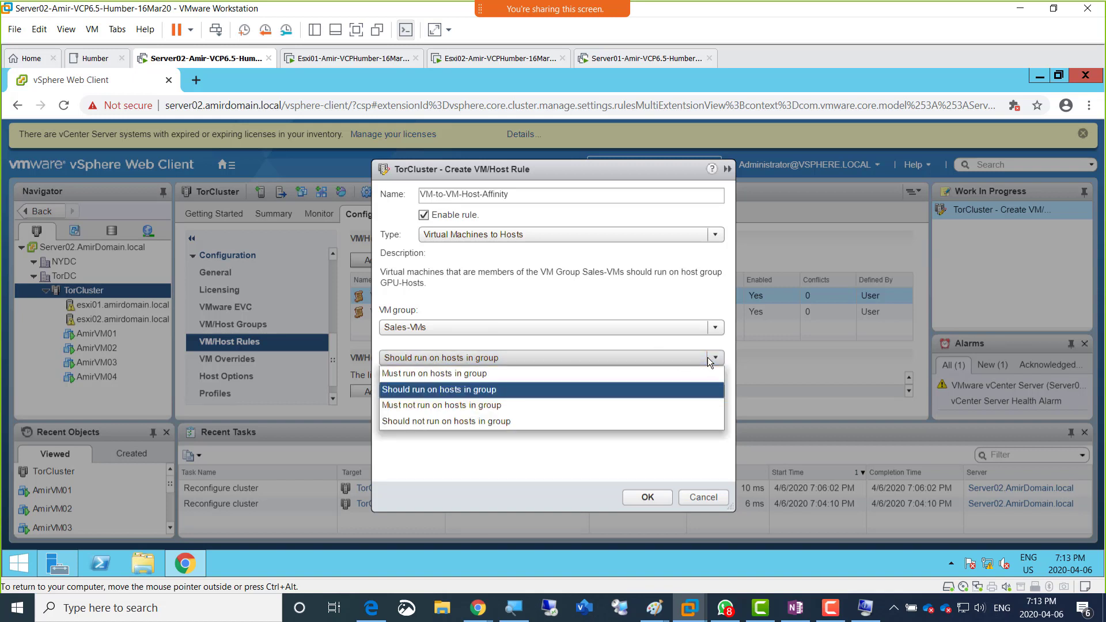
click(708, 357)
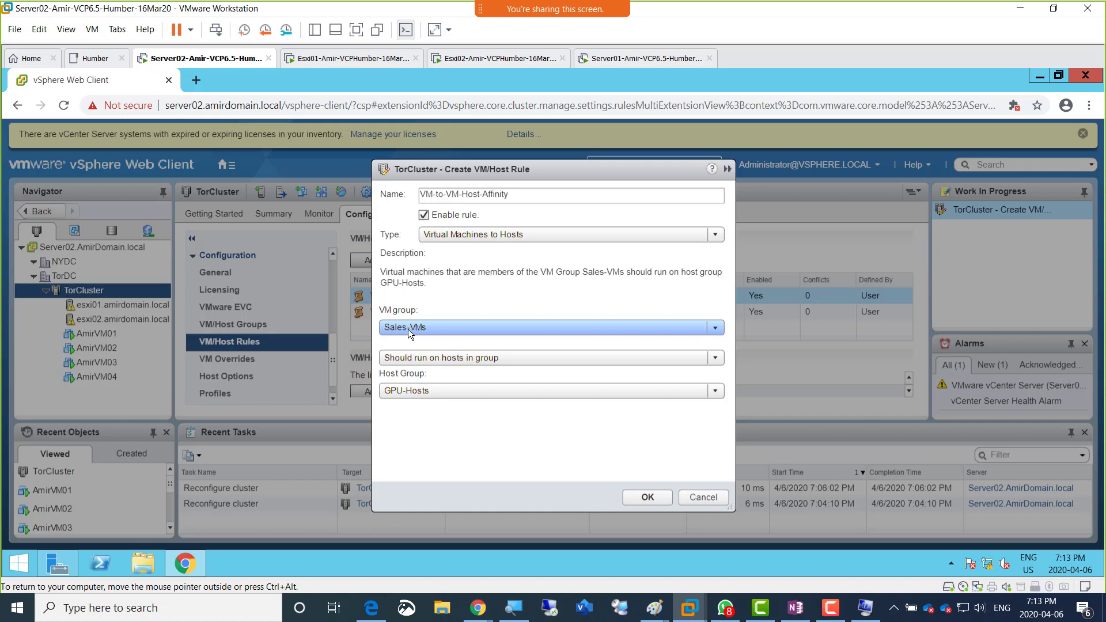
click(640, 499)
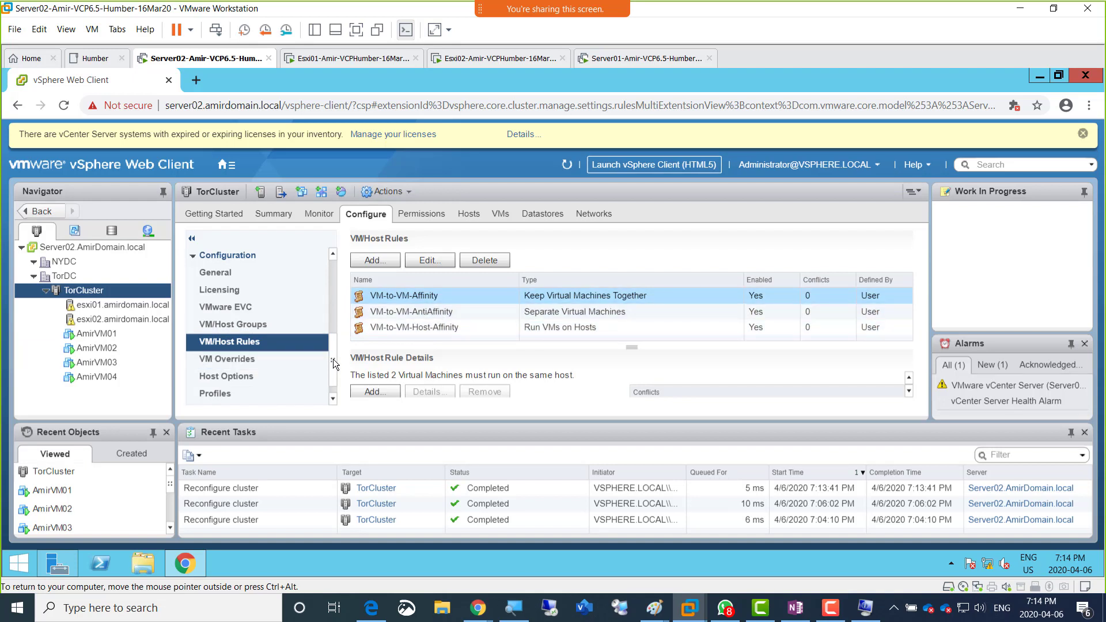
Step: Start another TorCluster VM/Host rule of type Virtual Machines to Virtual Machines and check the VM groups offered for the second restart group
scroll(333, 364, down, 1)
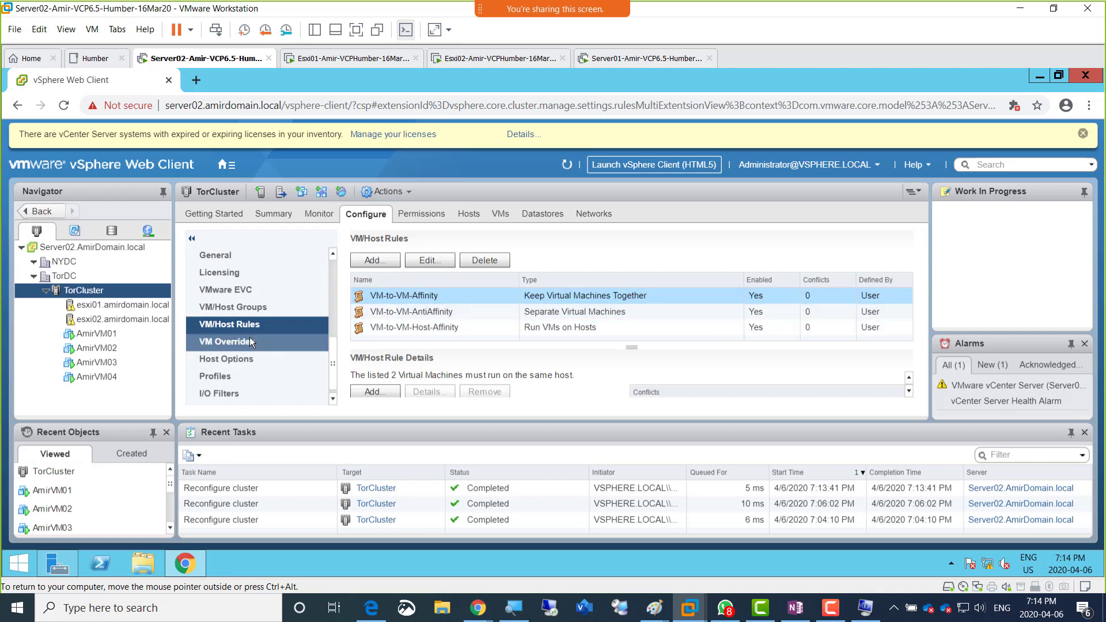
click(374, 262)
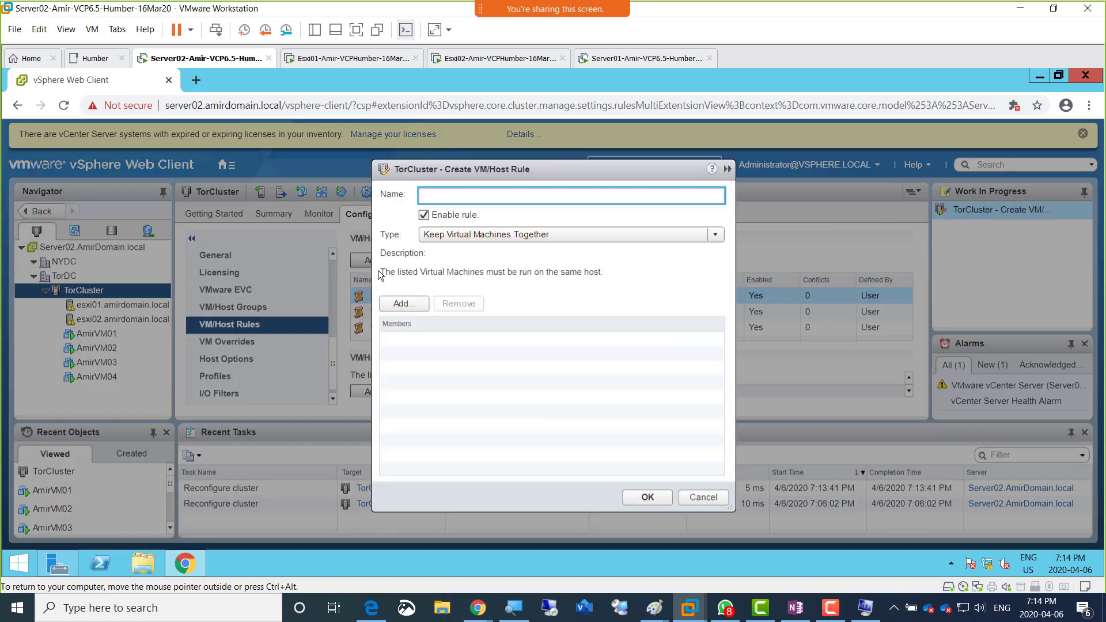
click(527, 234)
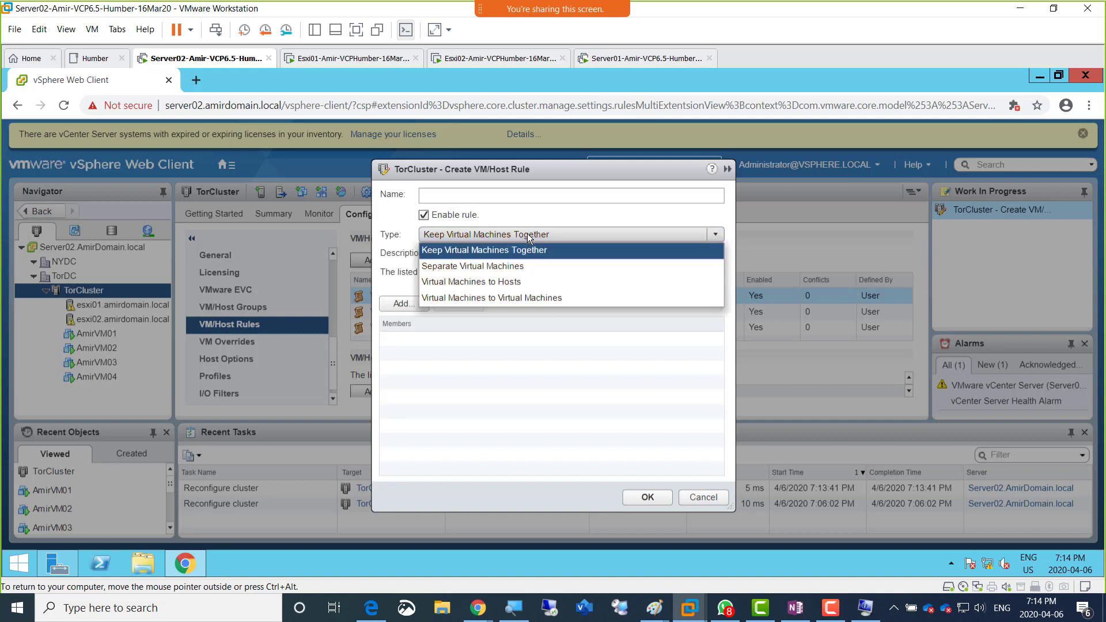
click(517, 298)
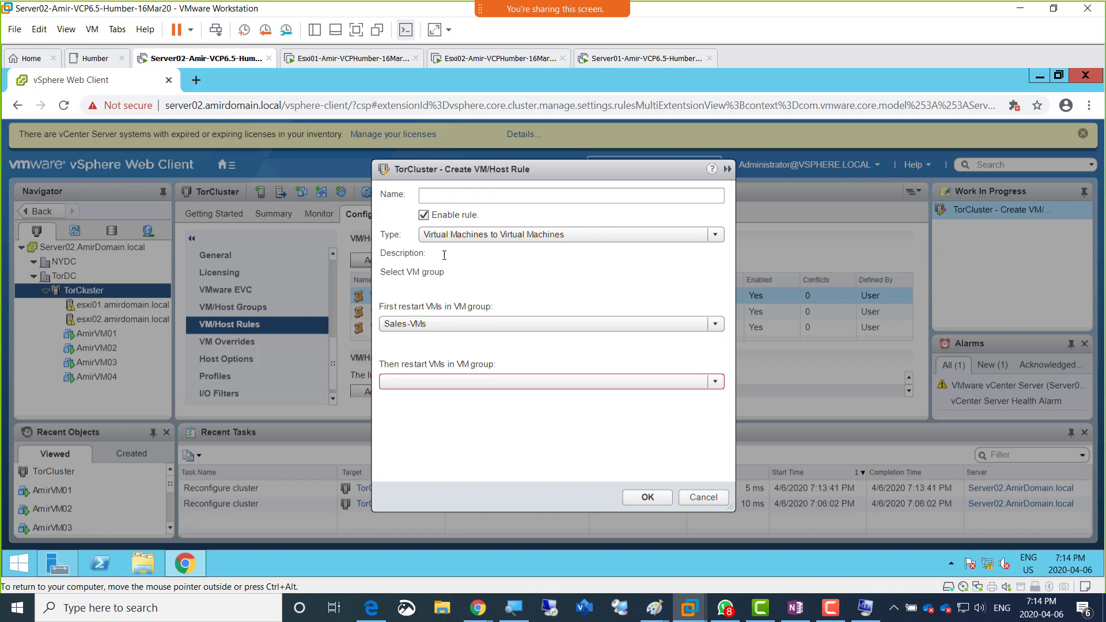
click(519, 232)
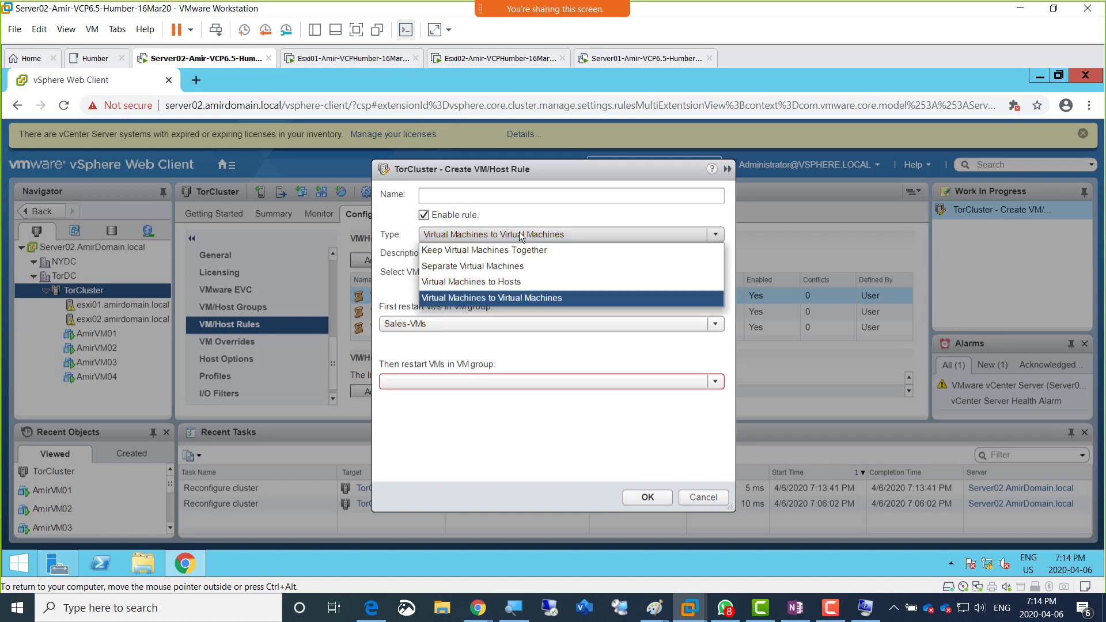
click(515, 235)
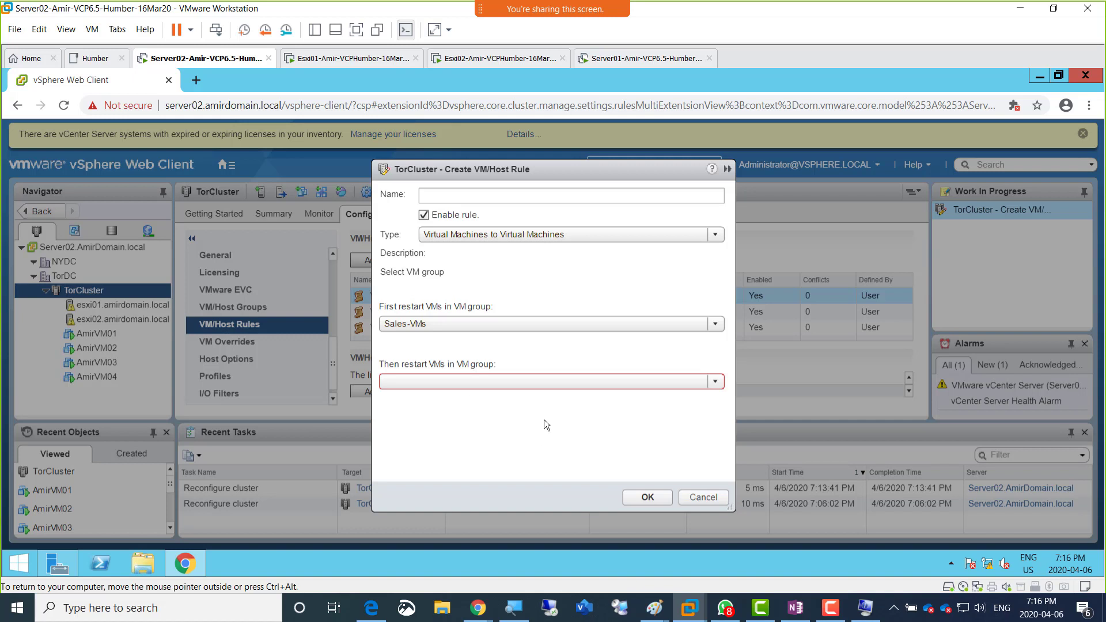
click(715, 383)
click(716, 385)
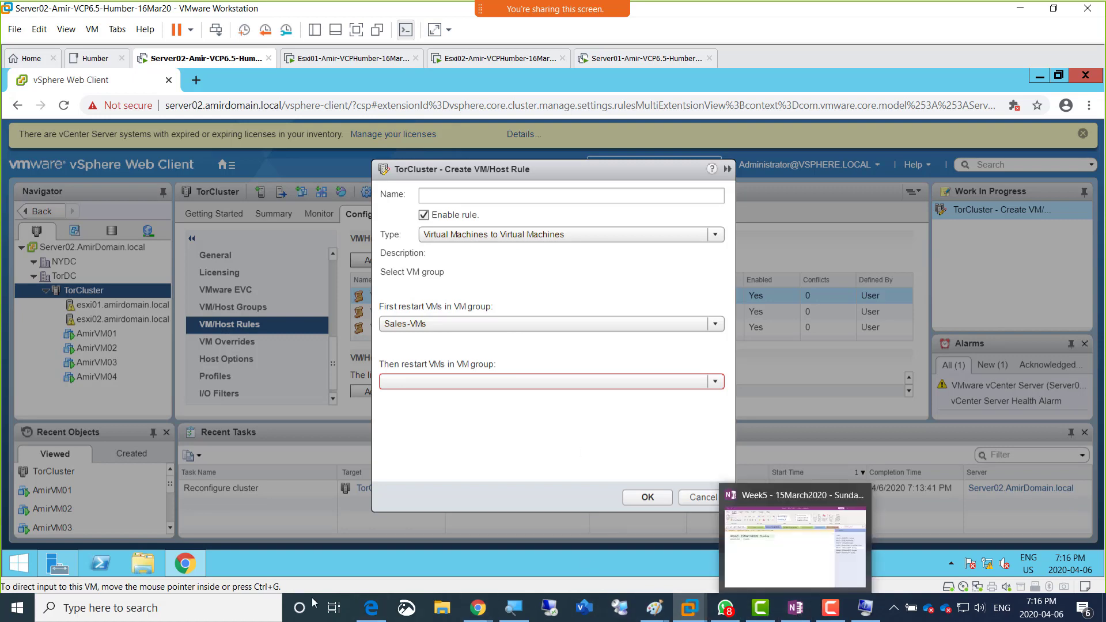
Step: Switch to the OneNote class notes and add the bullet "Virtual machines to Virtual machines" after the VM-to-Host-anti-Affinity entry, at the same level
click(371, 609)
click(735, 527)
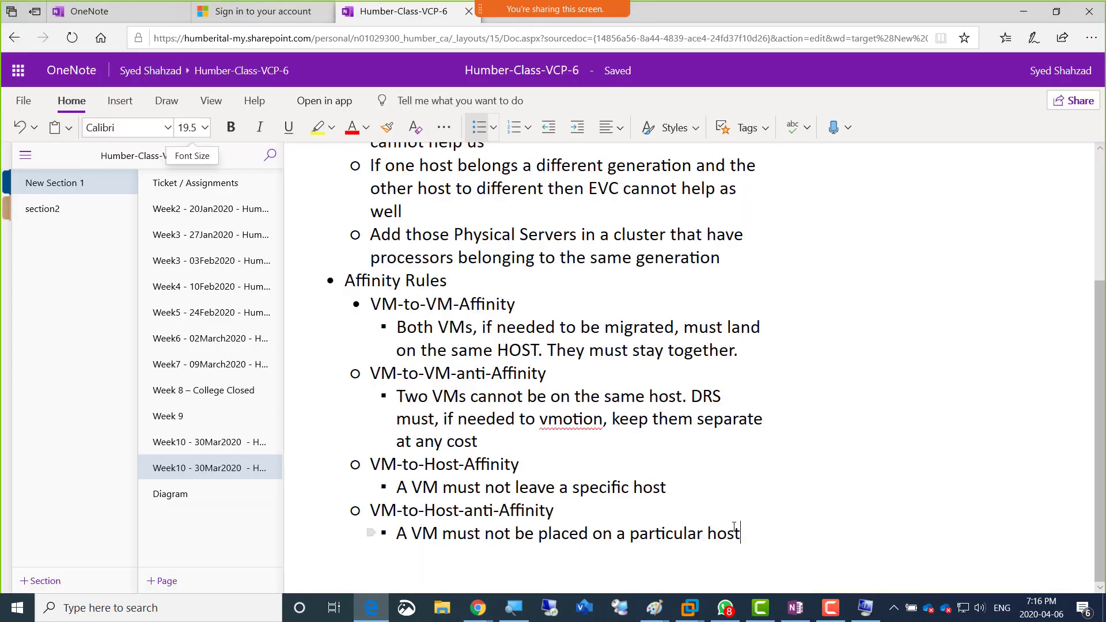
key(Return)
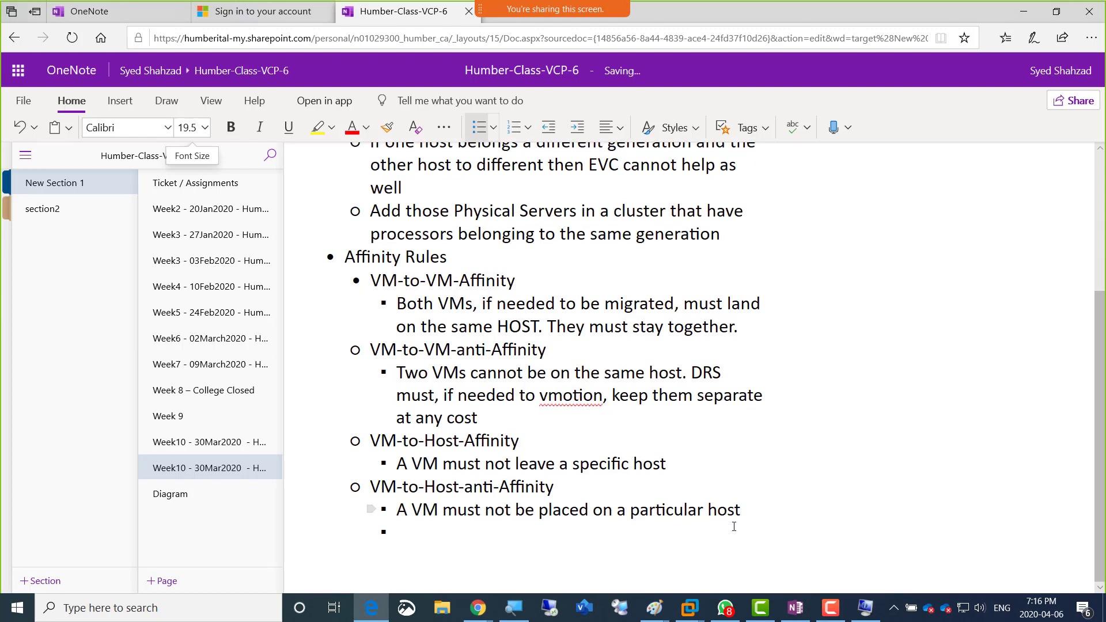
key(BackSpace)
key(Return)
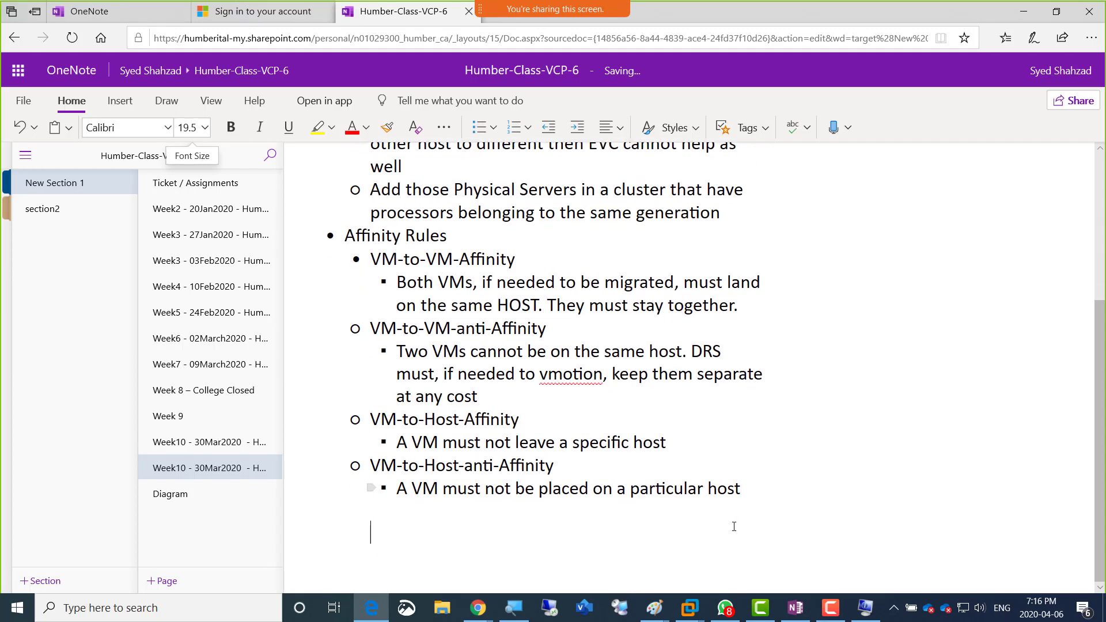
key(BackSpace)
key(BackSpace)
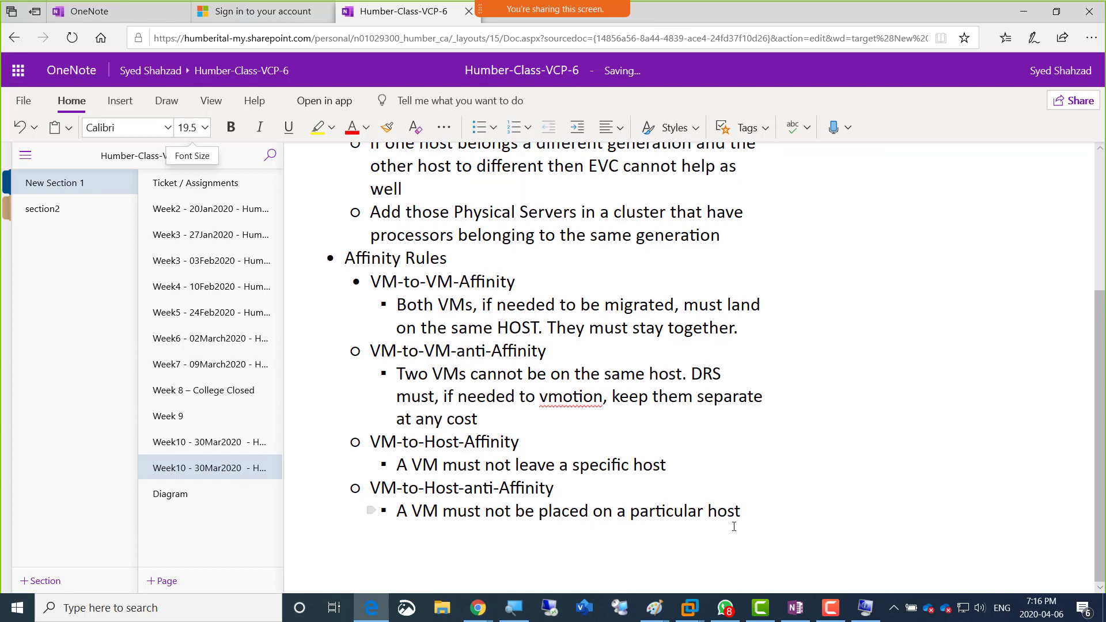
key(BackSpace)
key(Return)
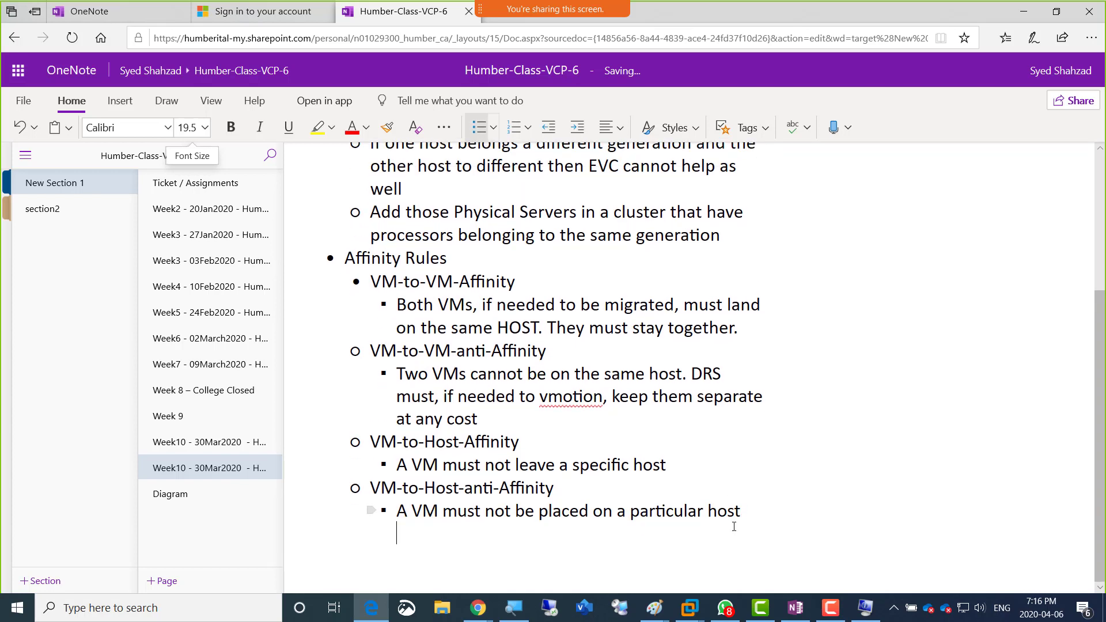
key(BackSpace)
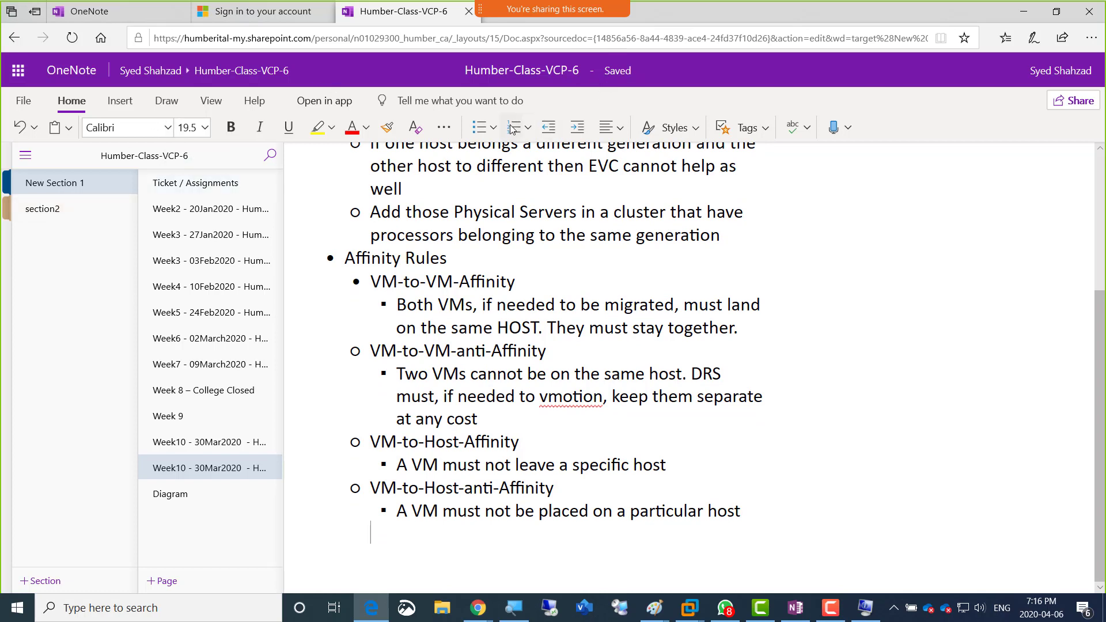
click(483, 137)
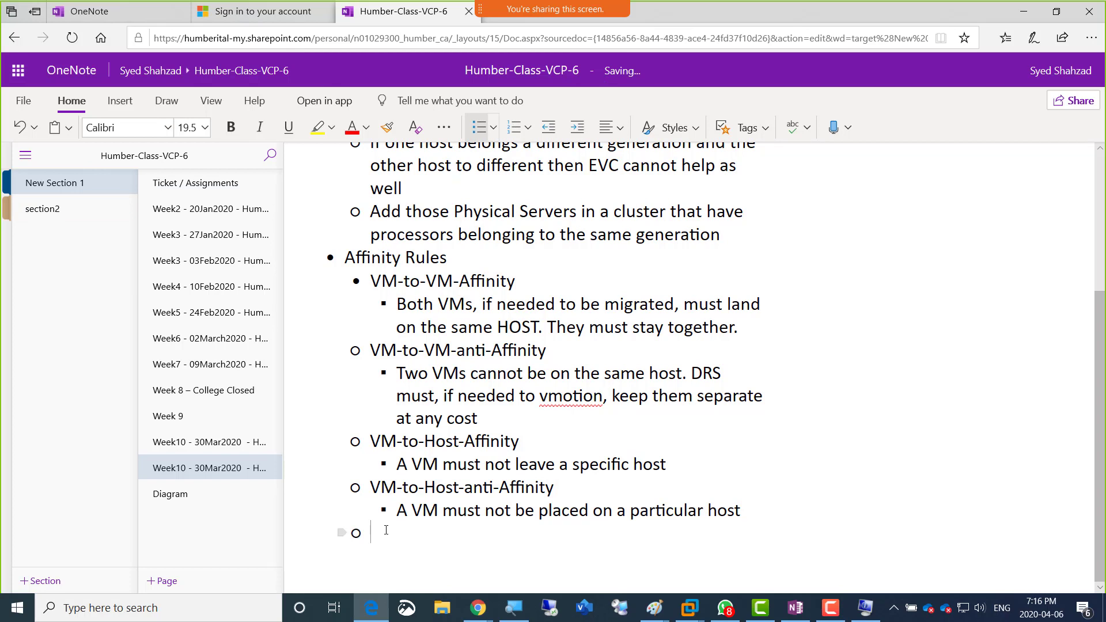
text(Virtual machines to )
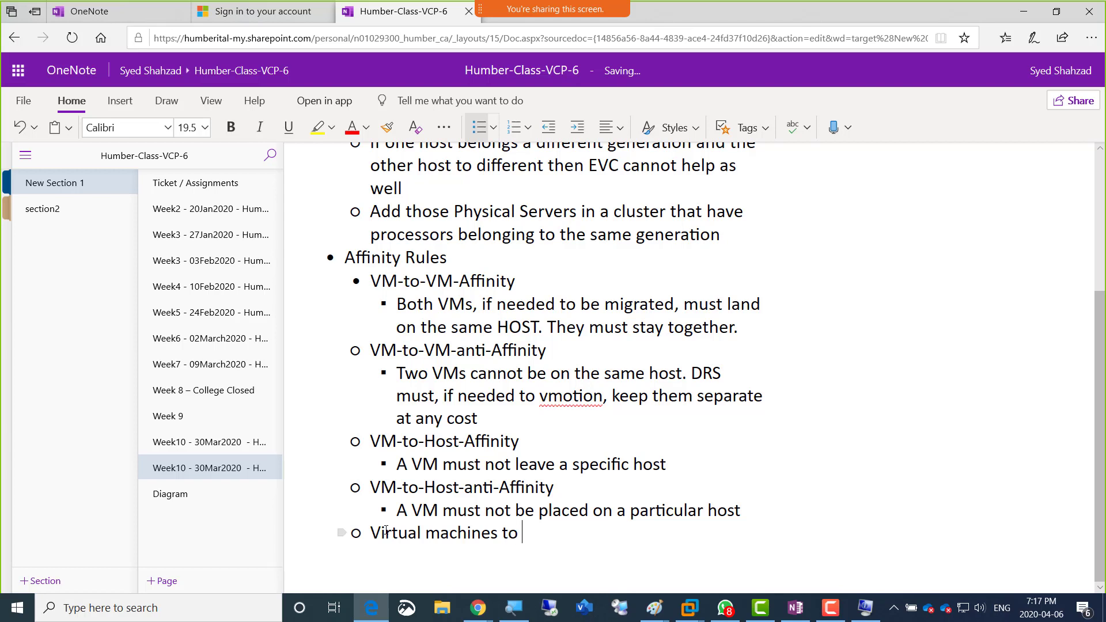
text(Virtual machines)
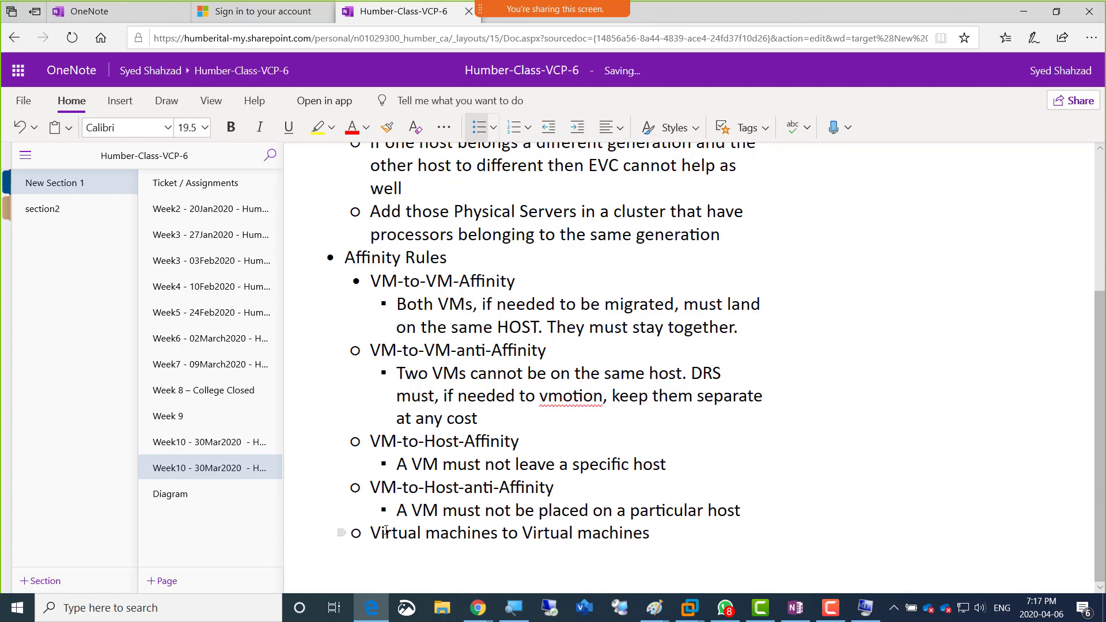
Step: Add a sub-bullet under "Virtual machines to Virtual machines" beginning with "Priority of starting"
key(Return)
key(Tab)
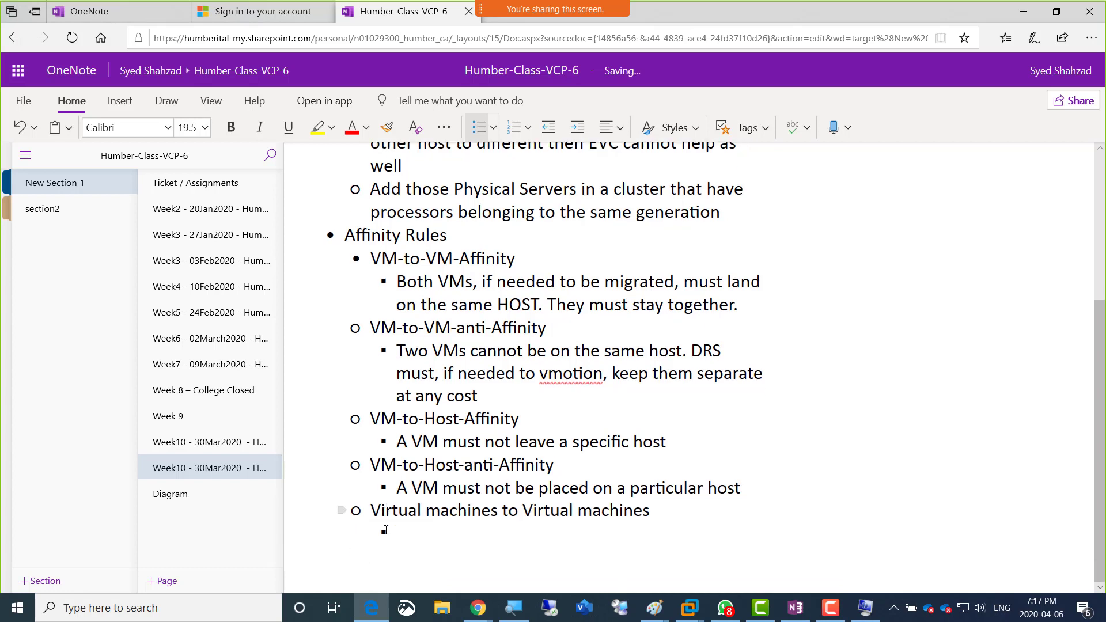
text(Priority of startiung)
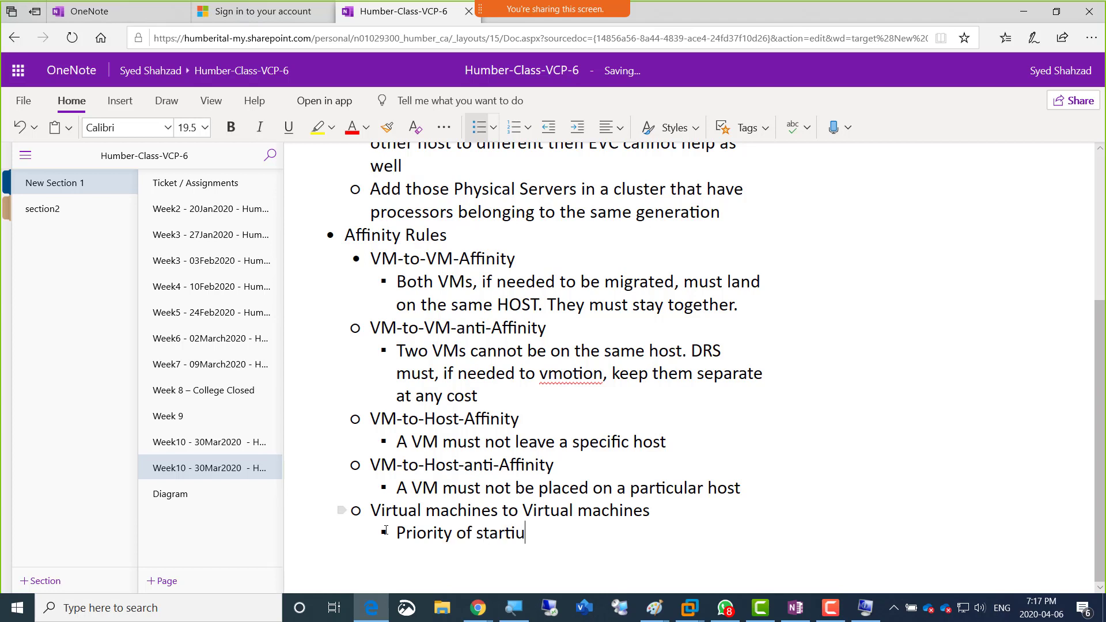
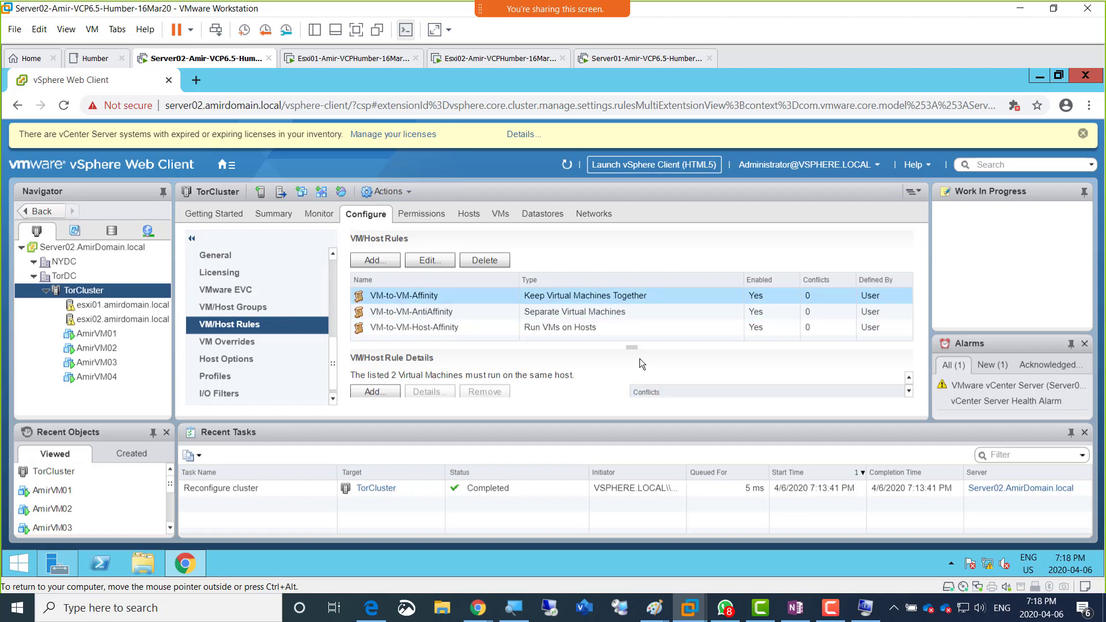
Step: Enlarge the VM/Host Rule Details area and review the member VMs of the VM-to-VM-Affinity rule
drag(631, 347, 626, 314)
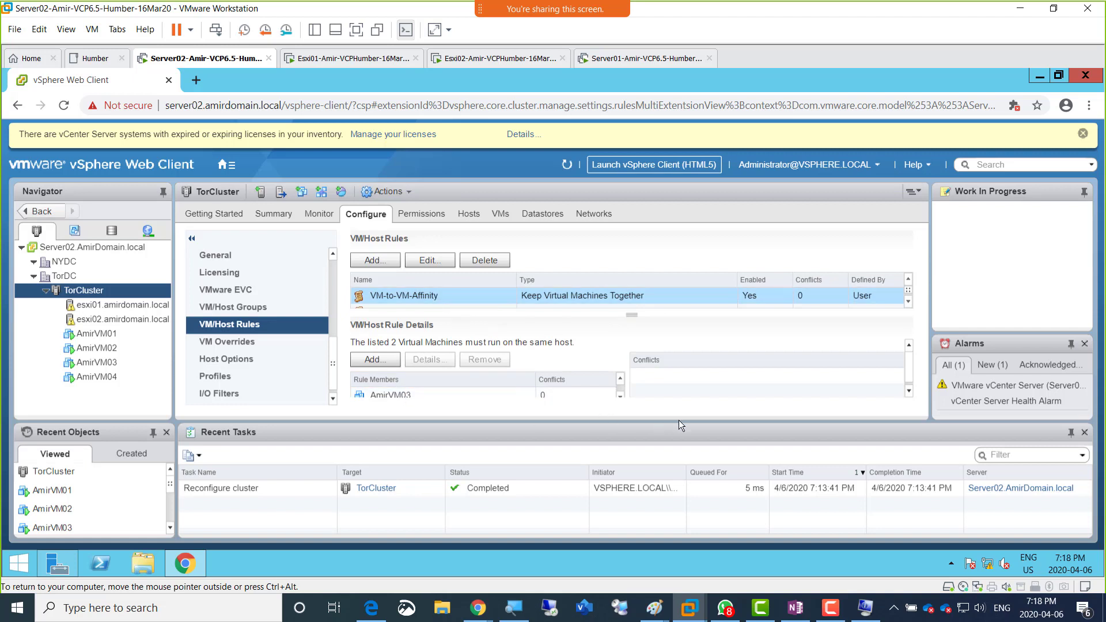
drag(678, 421, 460, 440)
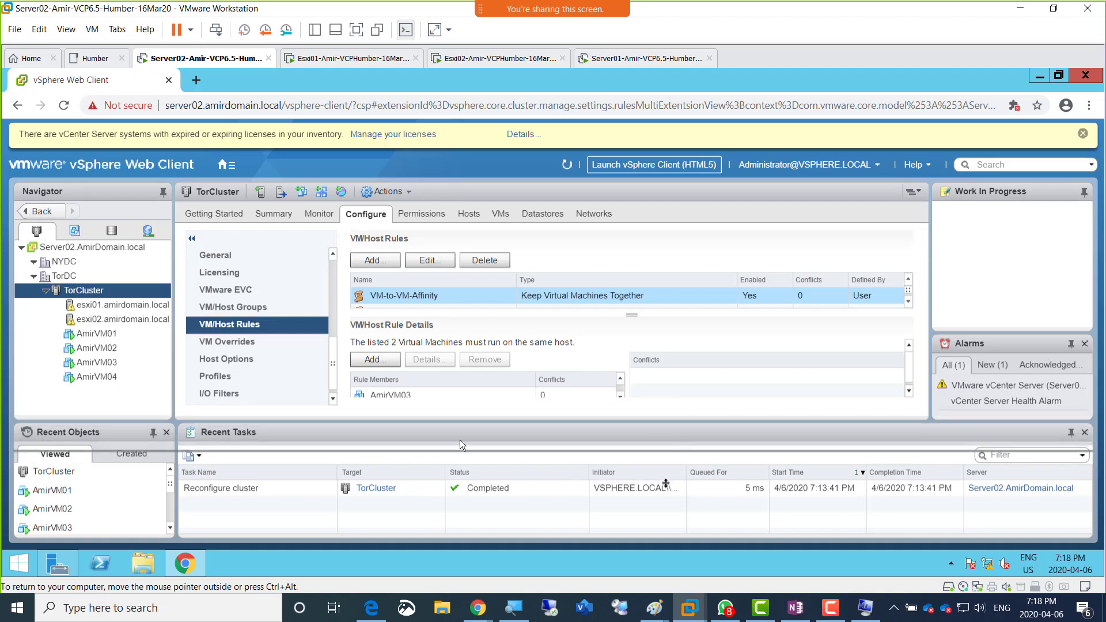
scroll(419, 413, down, 1)
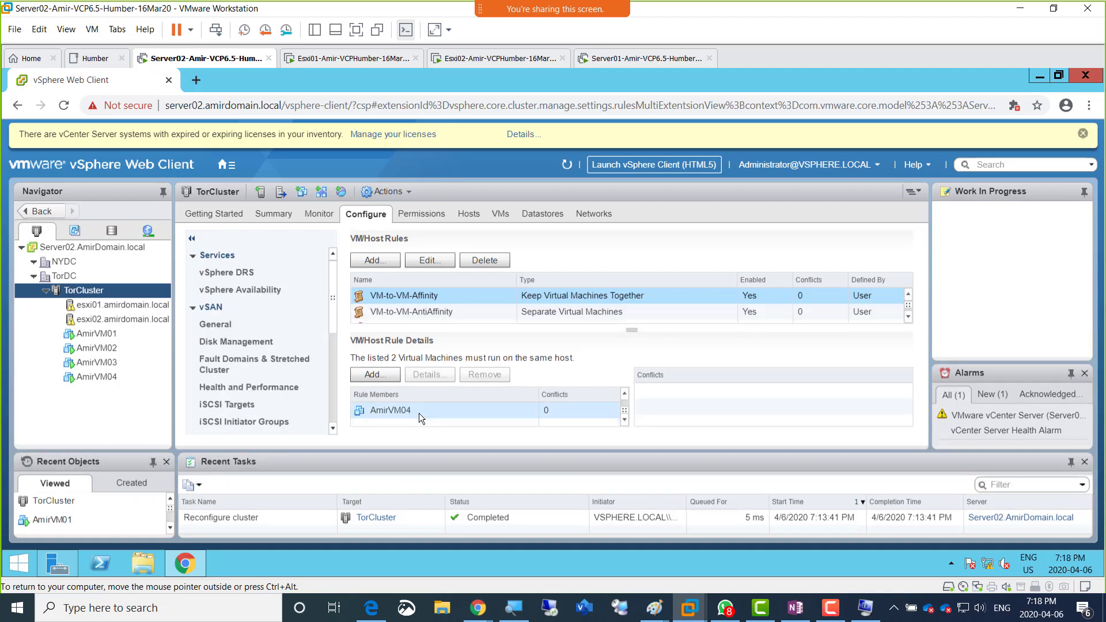
scroll(412, 412, up, 1)
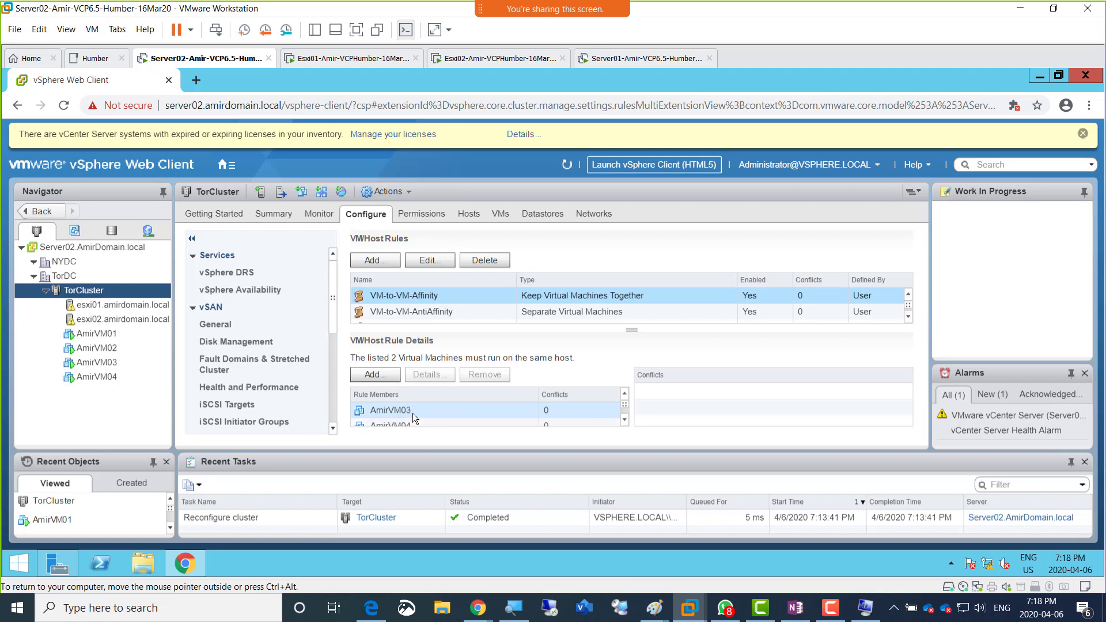
click(421, 297)
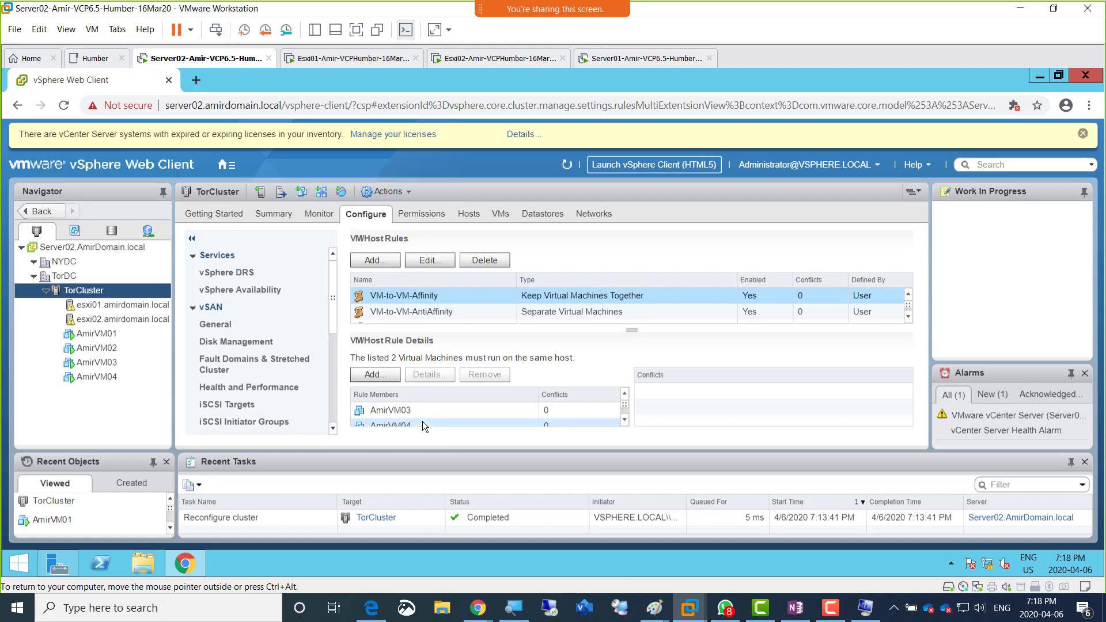
scroll(418, 422, down, 1)
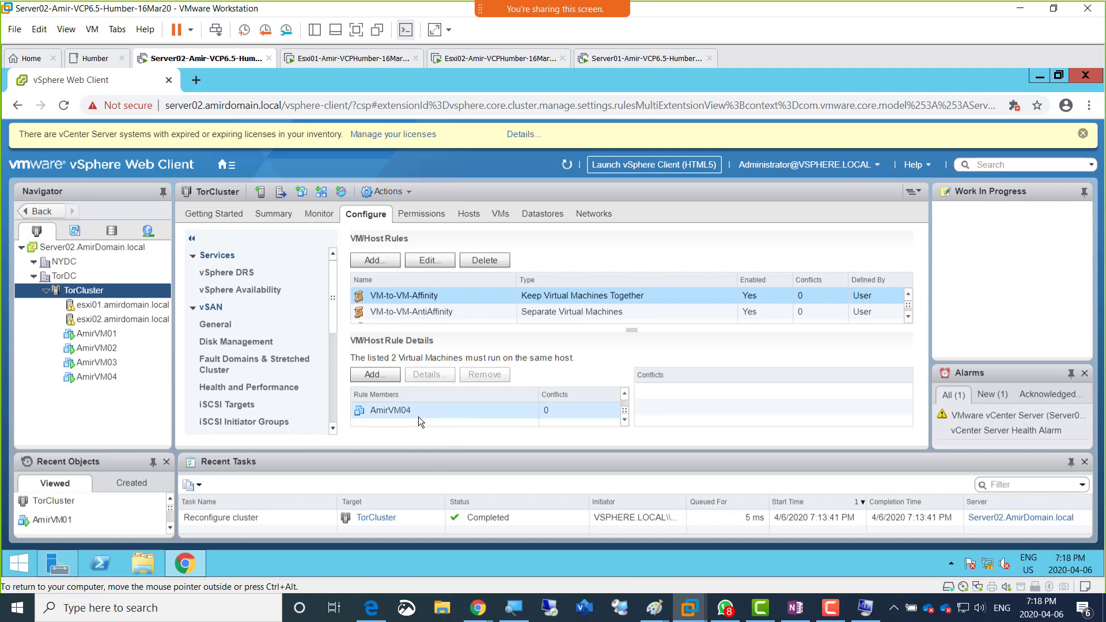
scroll(418, 417, up, 1)
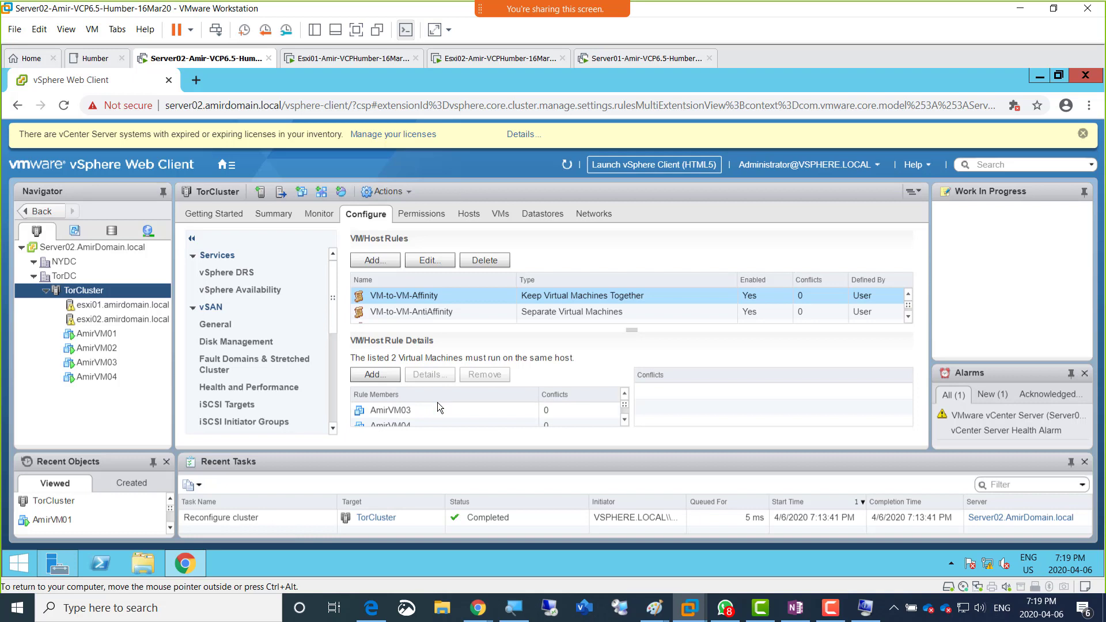
Step: Show the Server02 virtual machine full screen and check which hosts AmirVM03 and AmirVM04 run on
click(355, 29)
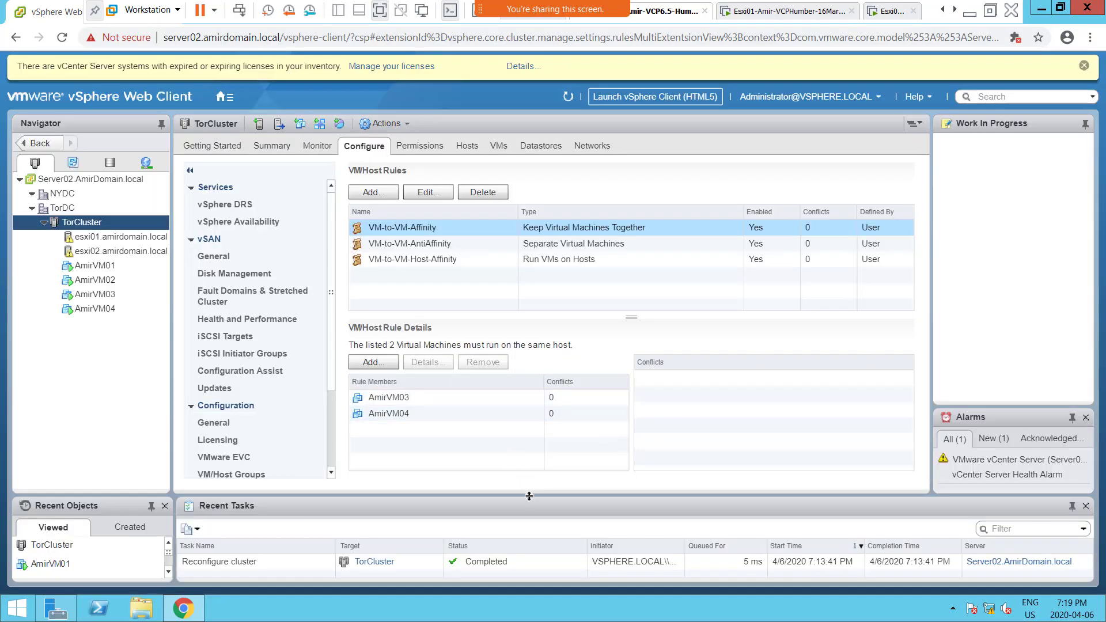
drag(529, 496, 525, 463)
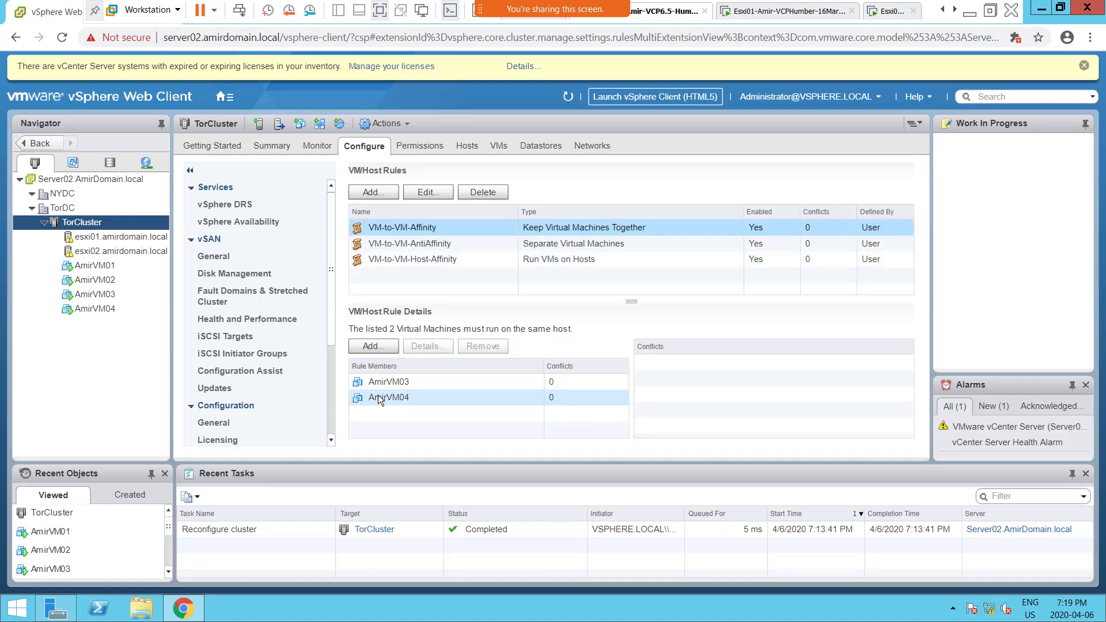
click(105, 295)
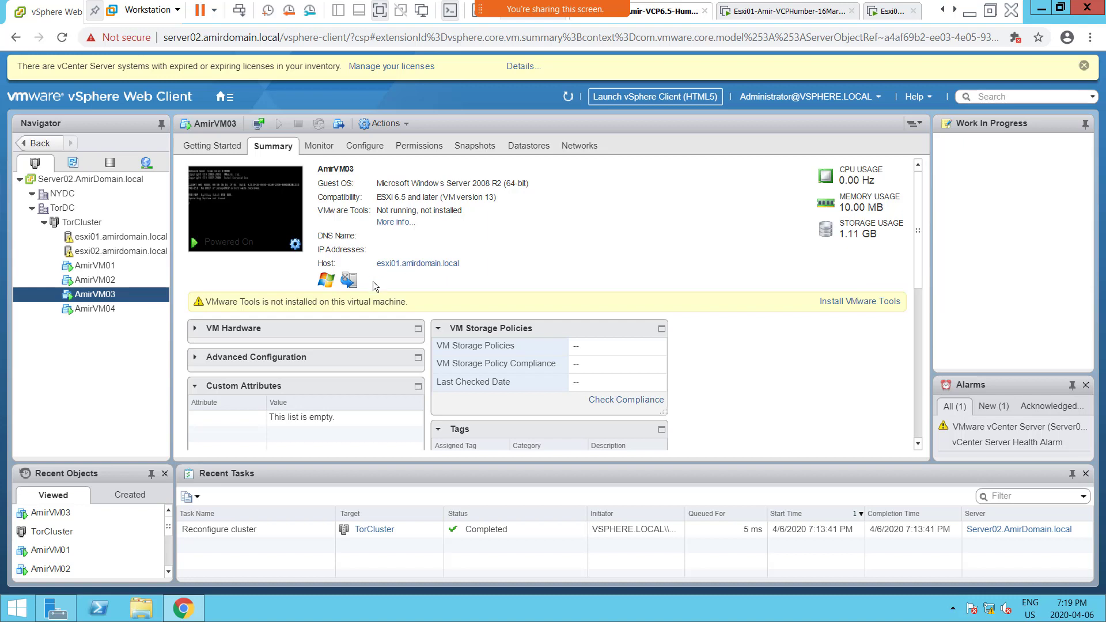
click(115, 309)
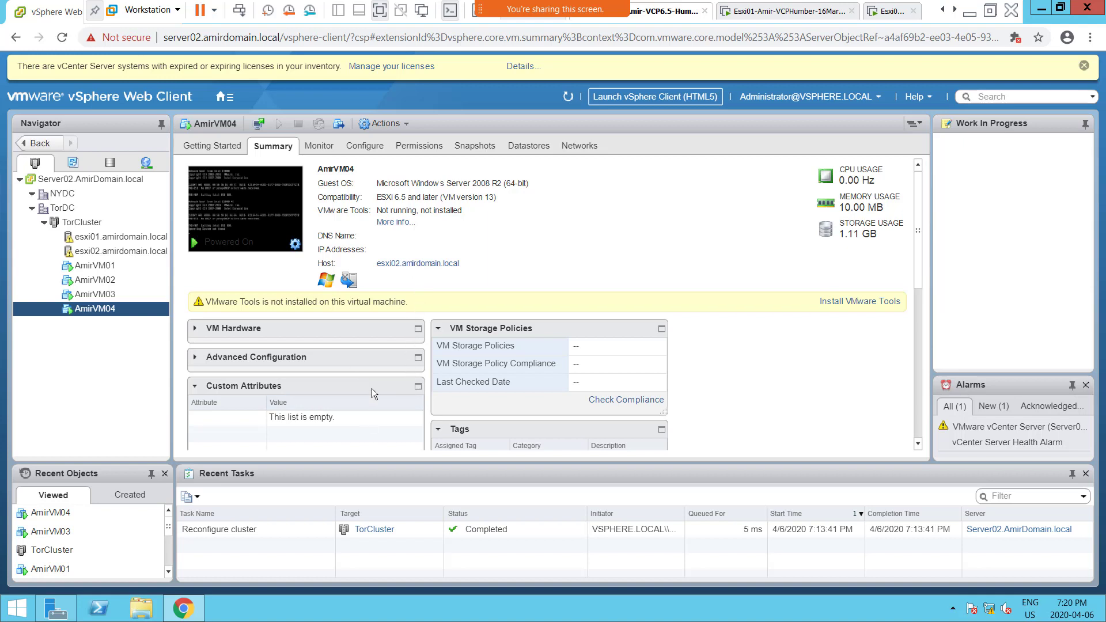
Step: Return to TorCluster's VM/Host Rules and compare the members of the VM-to-VM-AntiAffinity and VM-to-VM-Affinity rules
click(86, 223)
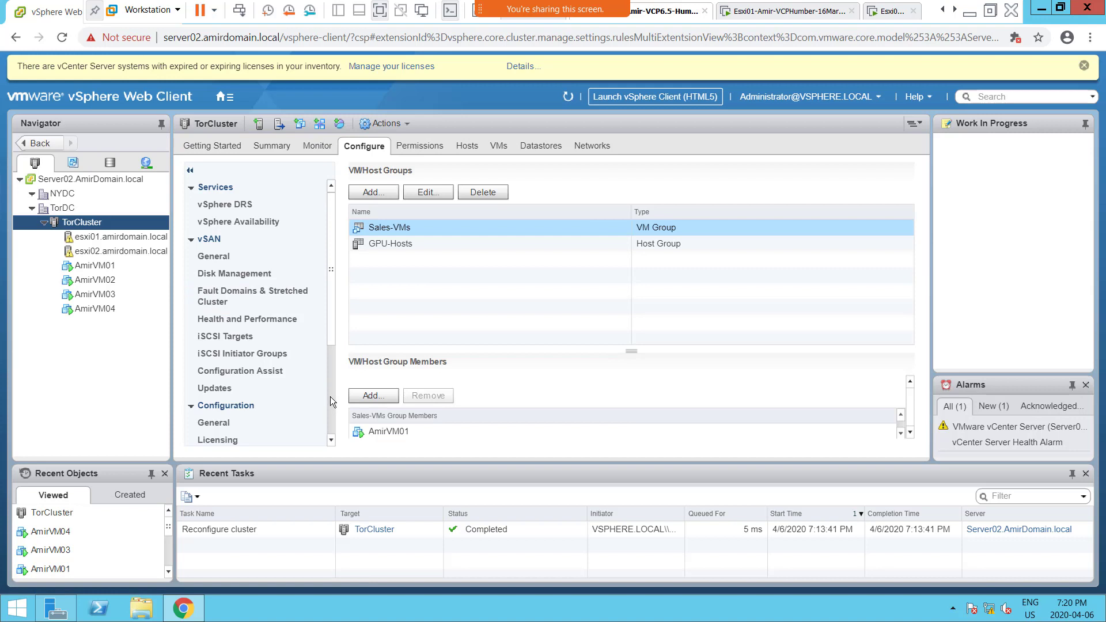
drag(331, 326, 332, 418)
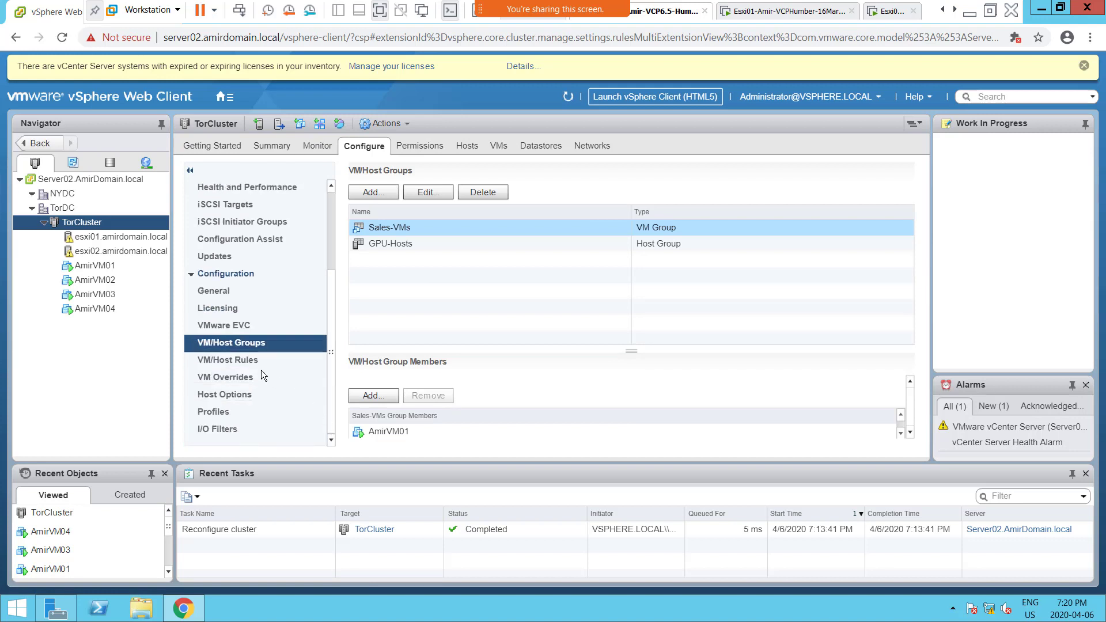
click(252, 361)
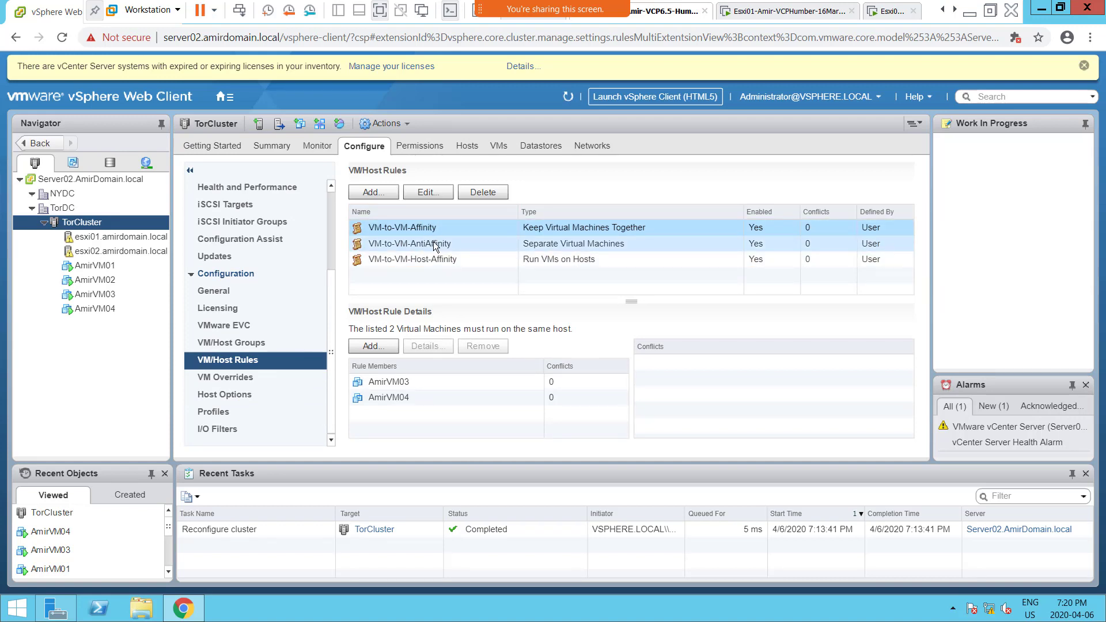
click(433, 242)
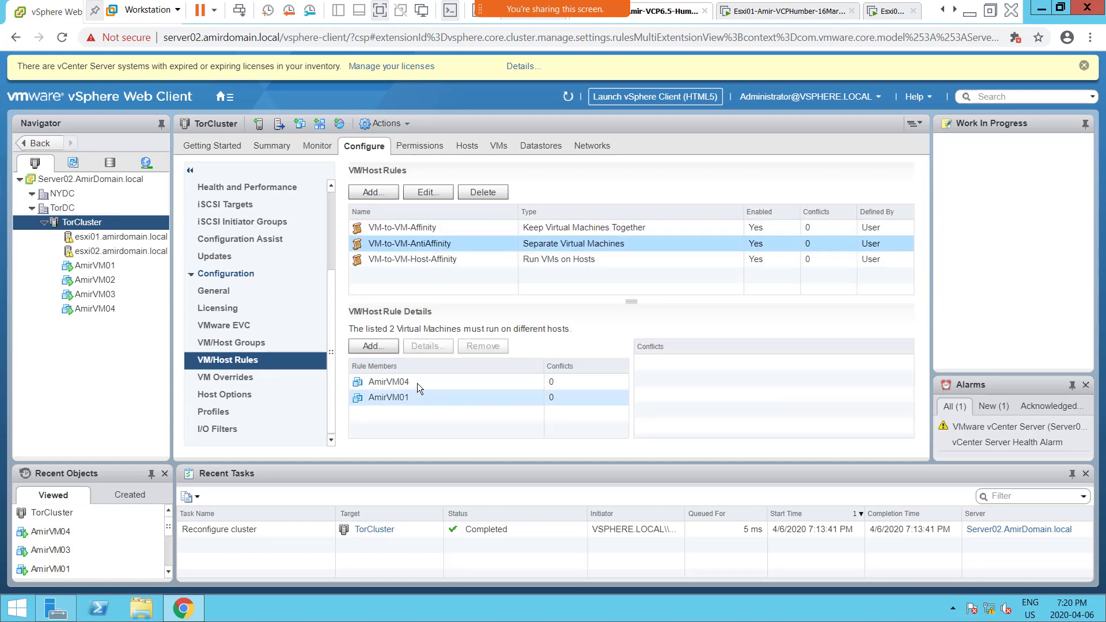
click(406, 230)
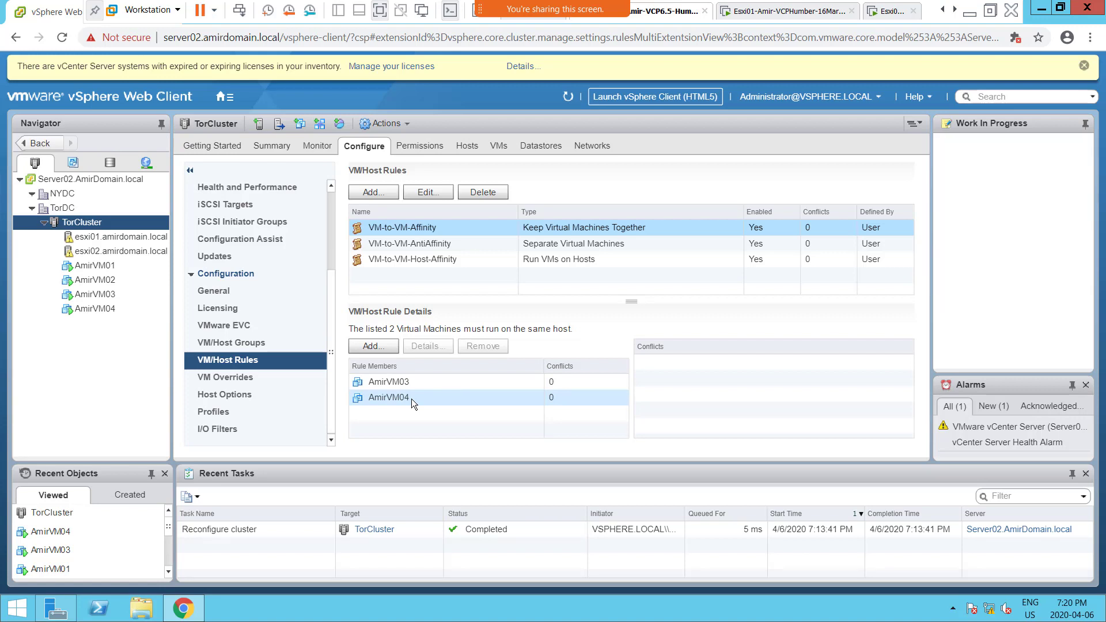
click(416, 246)
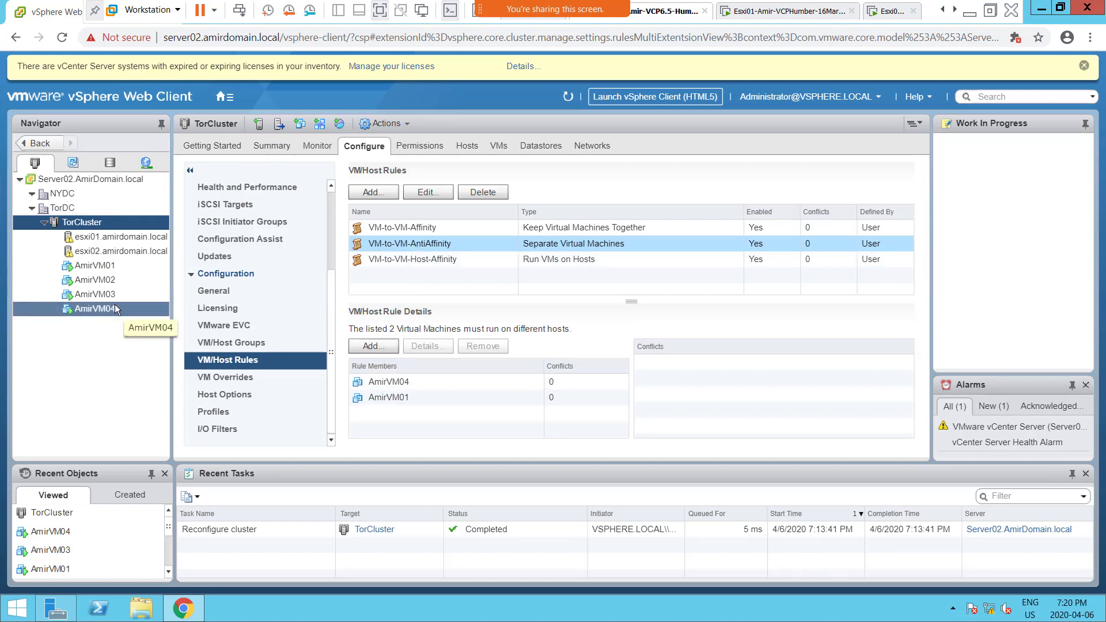
Step: Check the current host of AmirVM01 and compare the hosts of AmirVM04 and AmirVM03 in their summaries
click(112, 266)
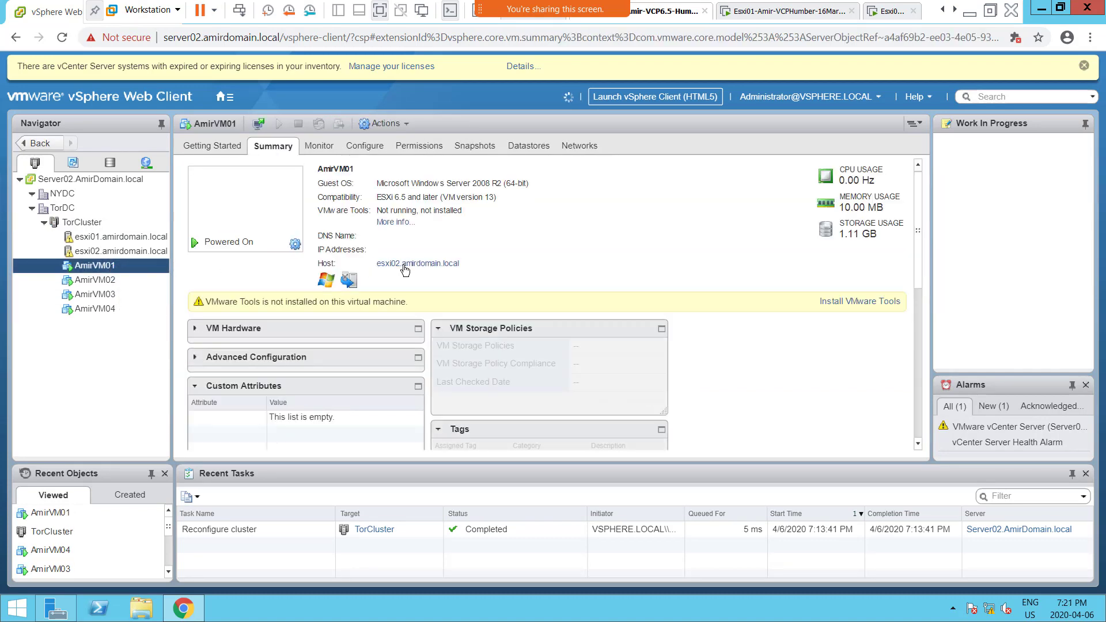
click(119, 309)
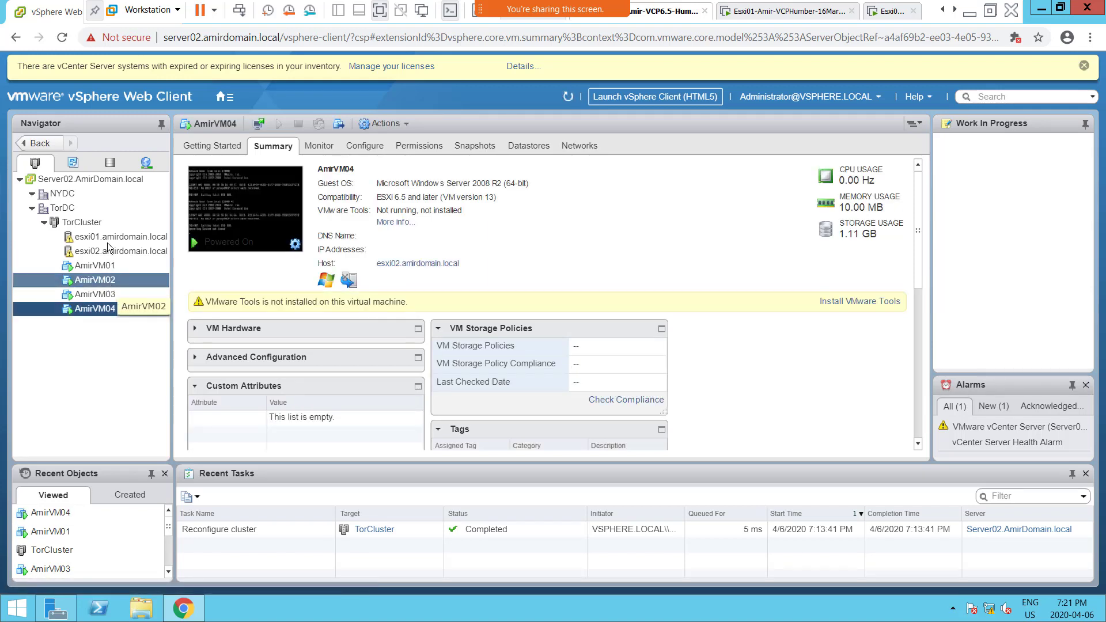
click(113, 295)
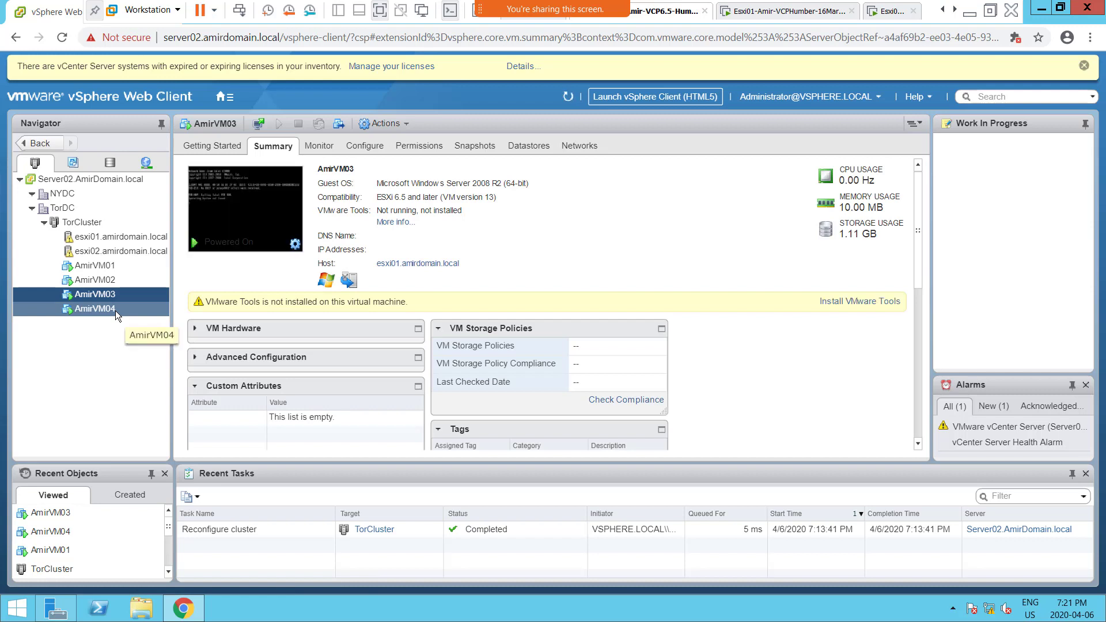
click(115, 310)
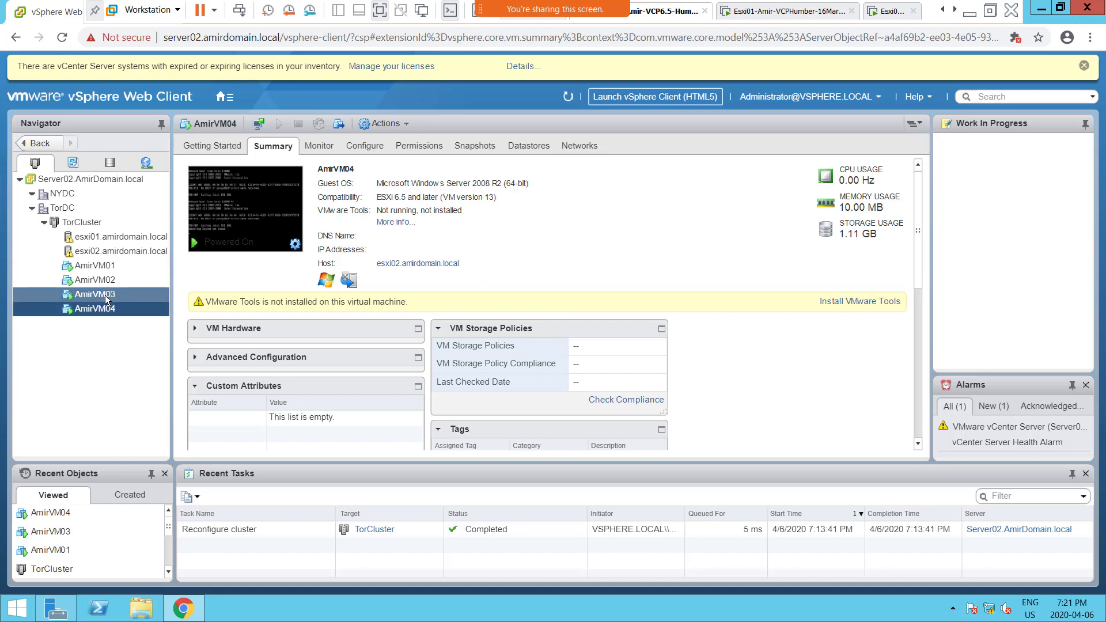
click(105, 295)
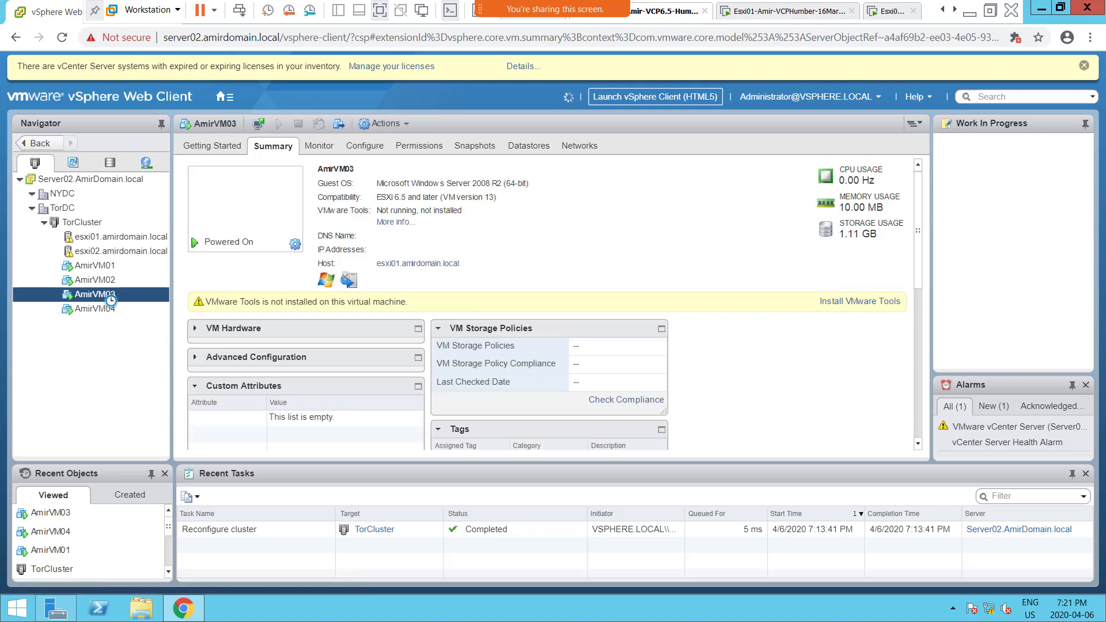
click(105, 309)
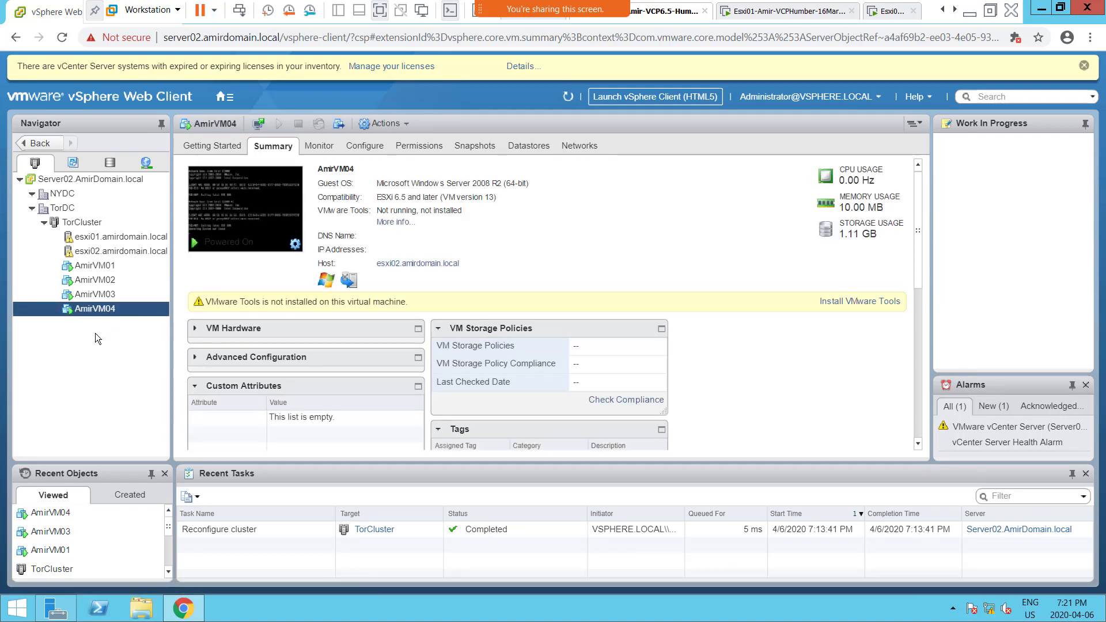
click(105, 295)
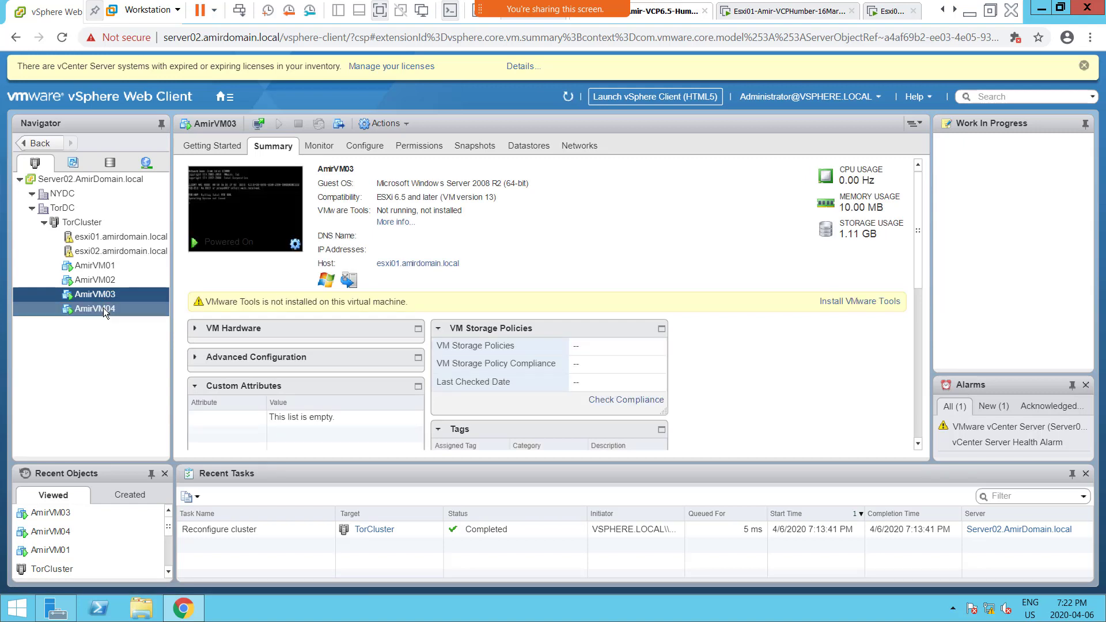
right_click(104, 295)
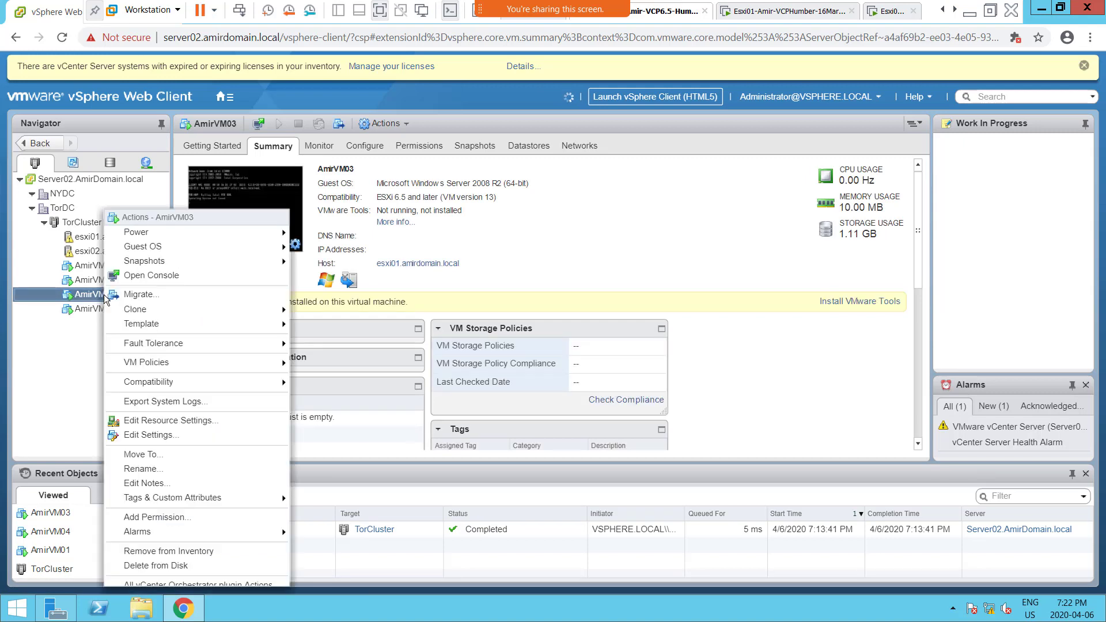
click(179, 294)
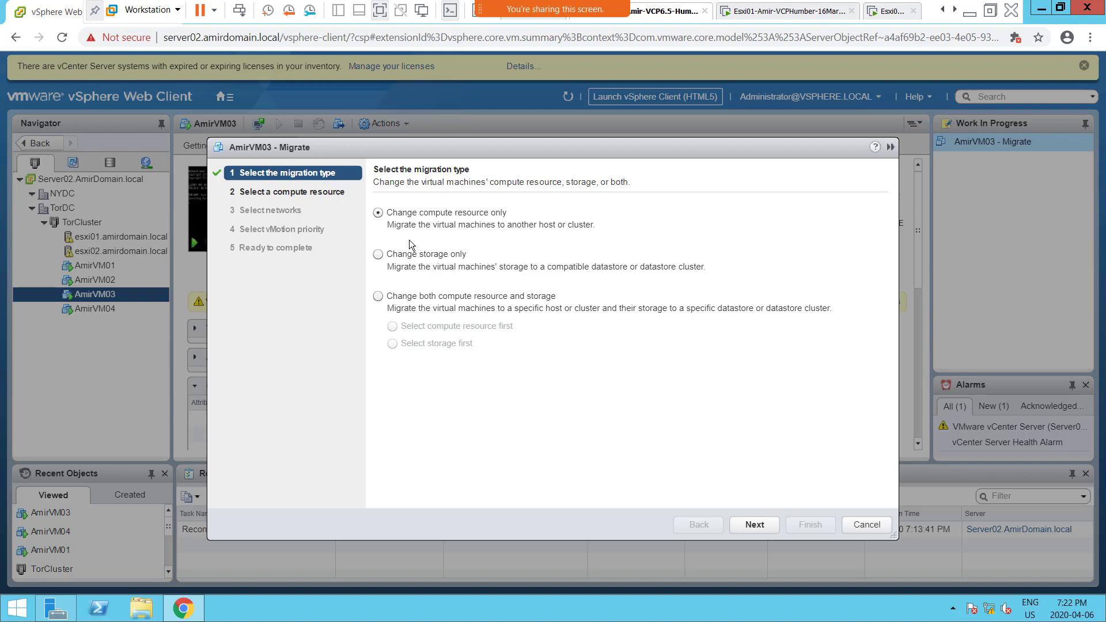
click(860, 526)
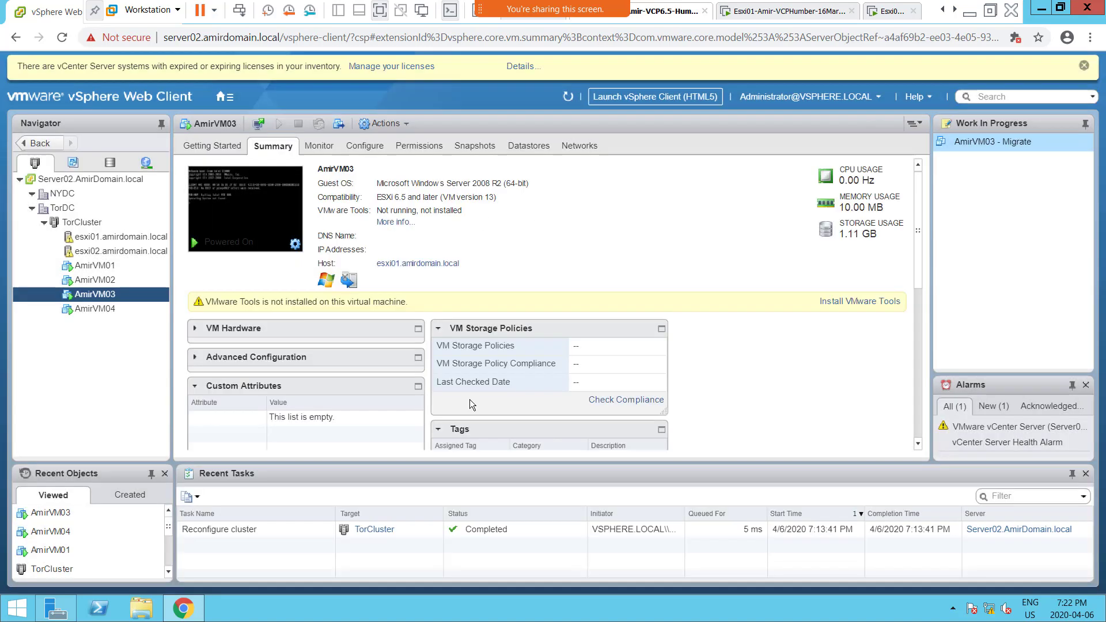
Step: Try to remove AmirVM04 from the members of TorCluster's VM-to-VM-AntiAffinity rule
click(84, 222)
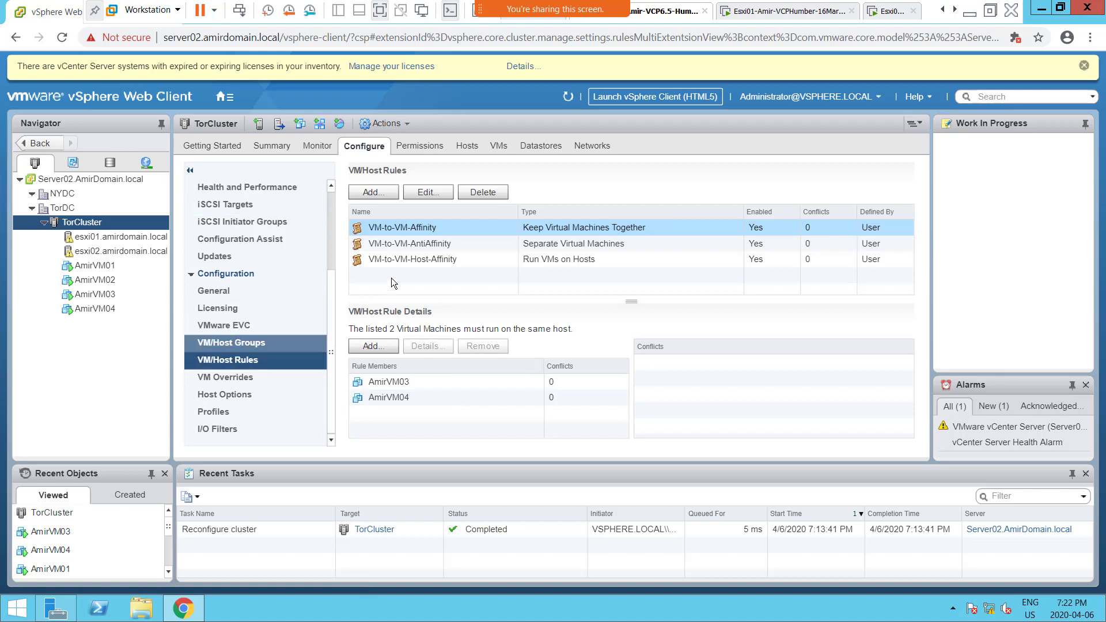
click(434, 243)
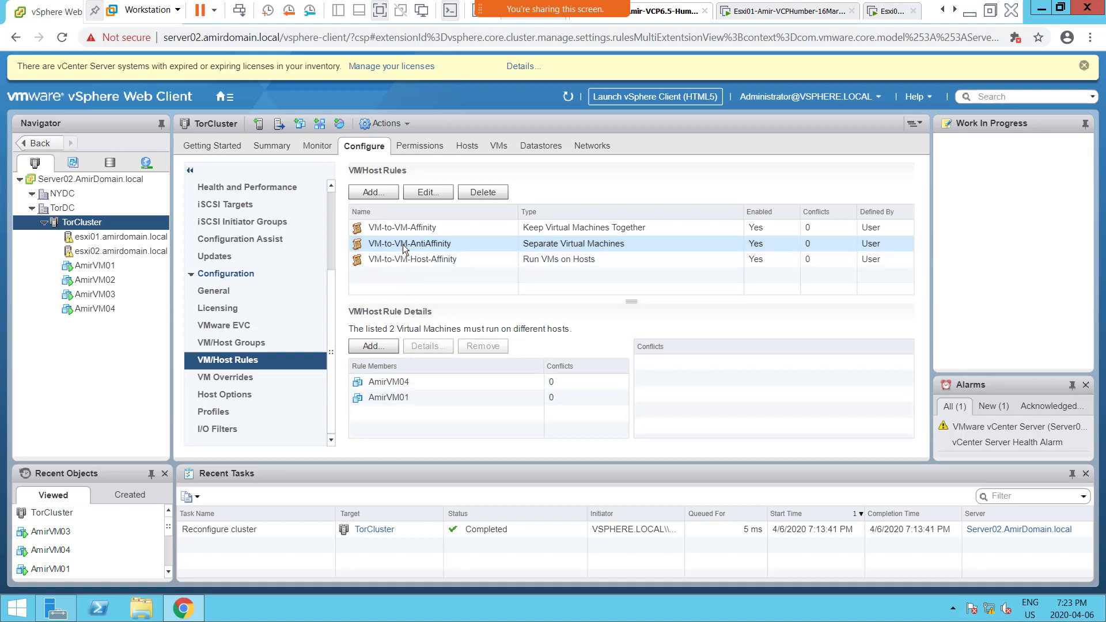
click(426, 382)
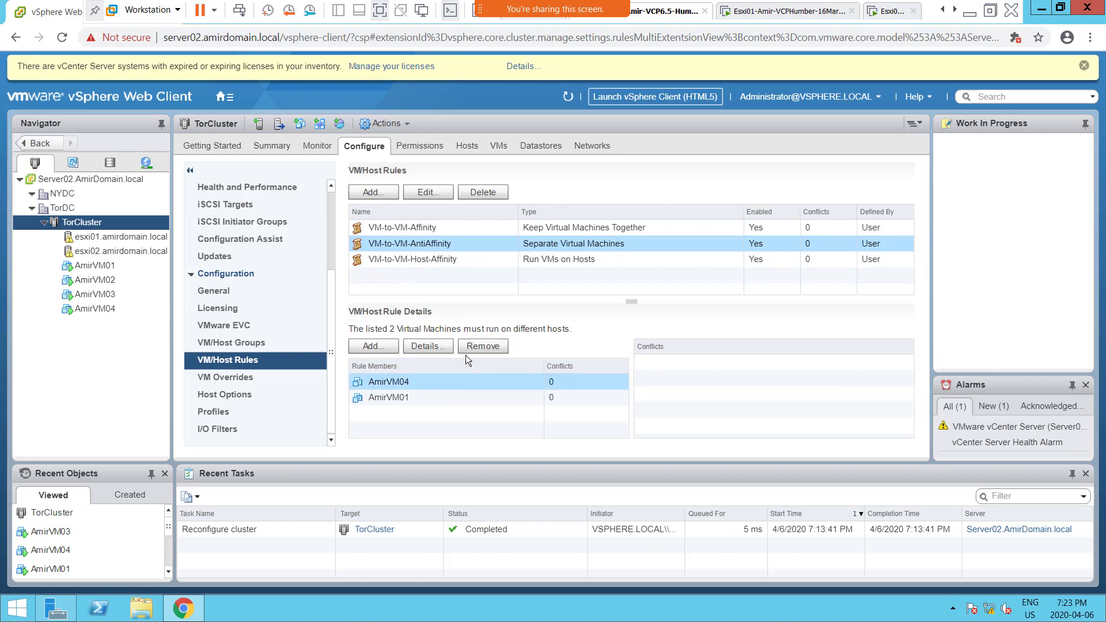
click(478, 346)
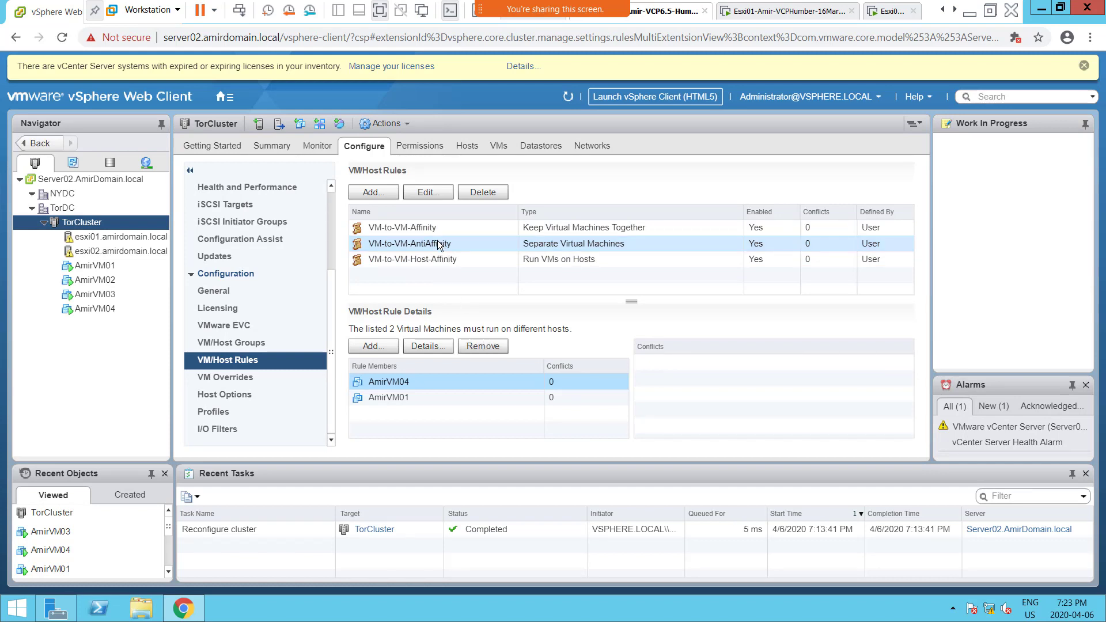
click(482, 348)
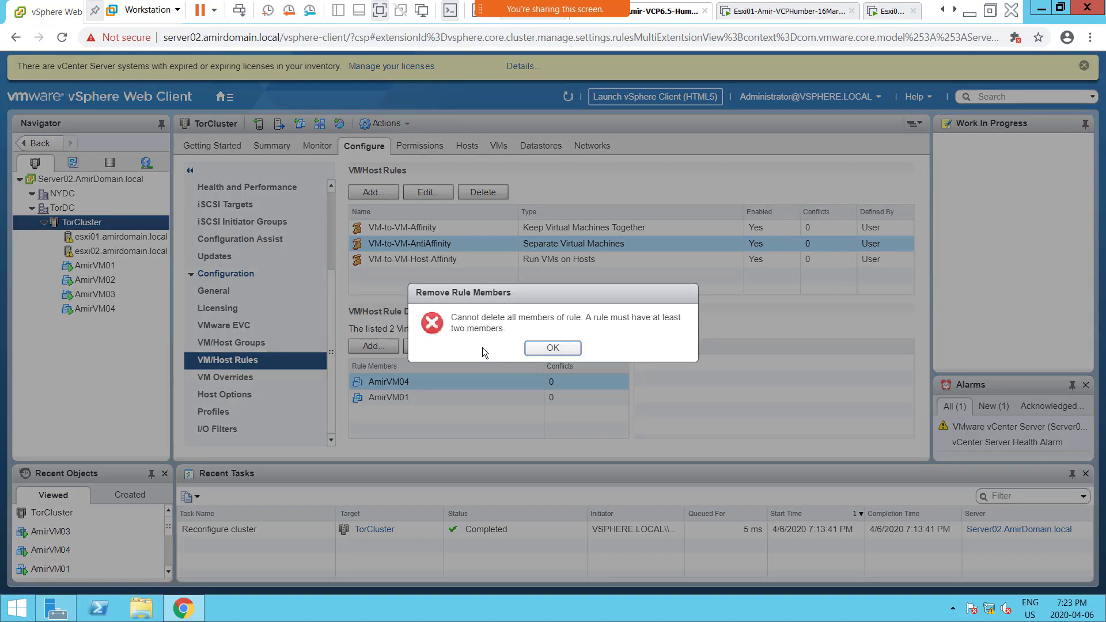
click(538, 346)
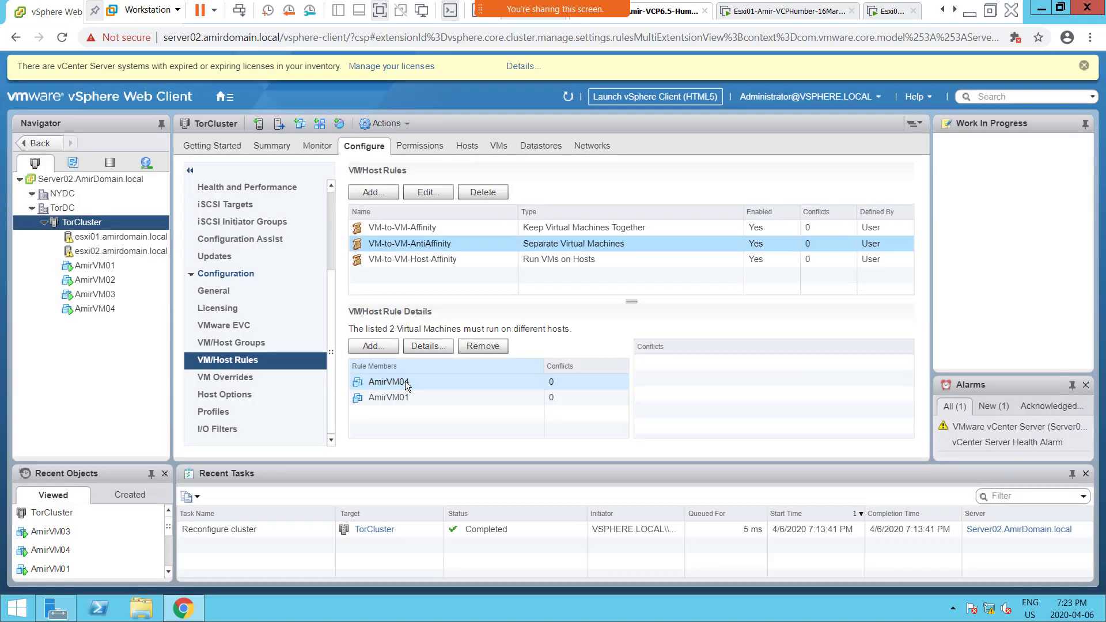
click(438, 248)
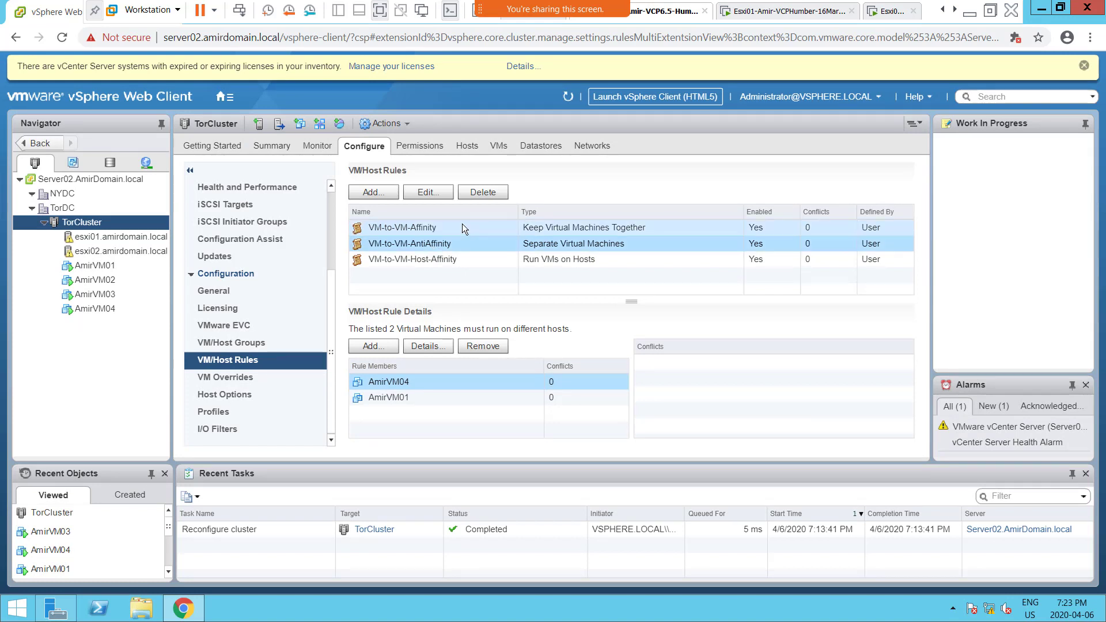
click(403, 383)
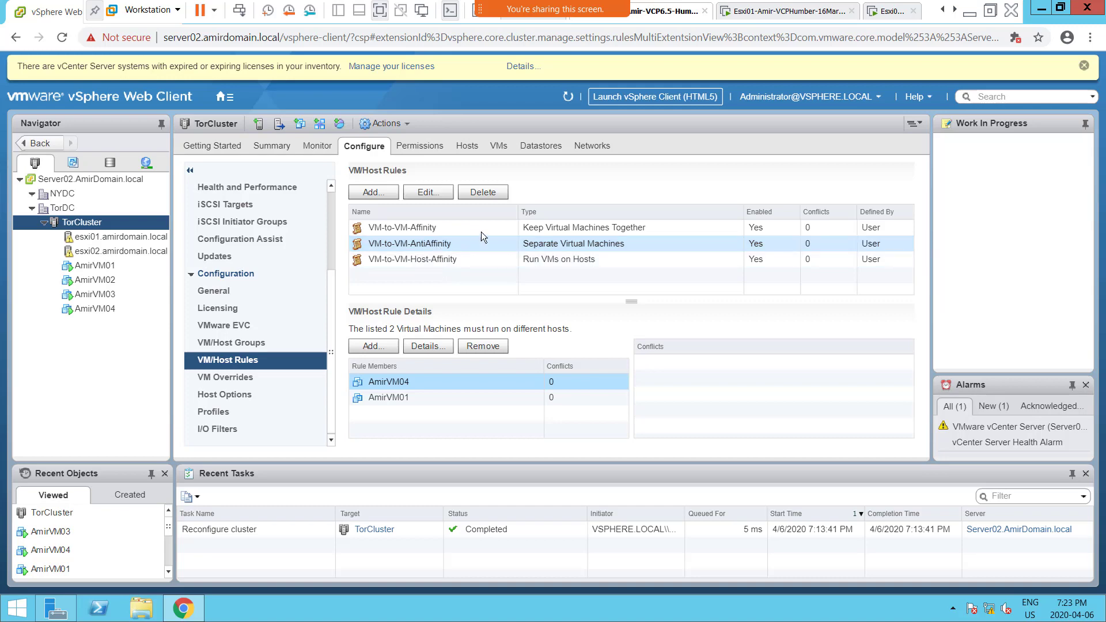
Step: Delete the VM-to-VM-AntiAffinity and VM-to-VM-Host-Affinity rules from TorCluster's VM/Host Rules
click(482, 192)
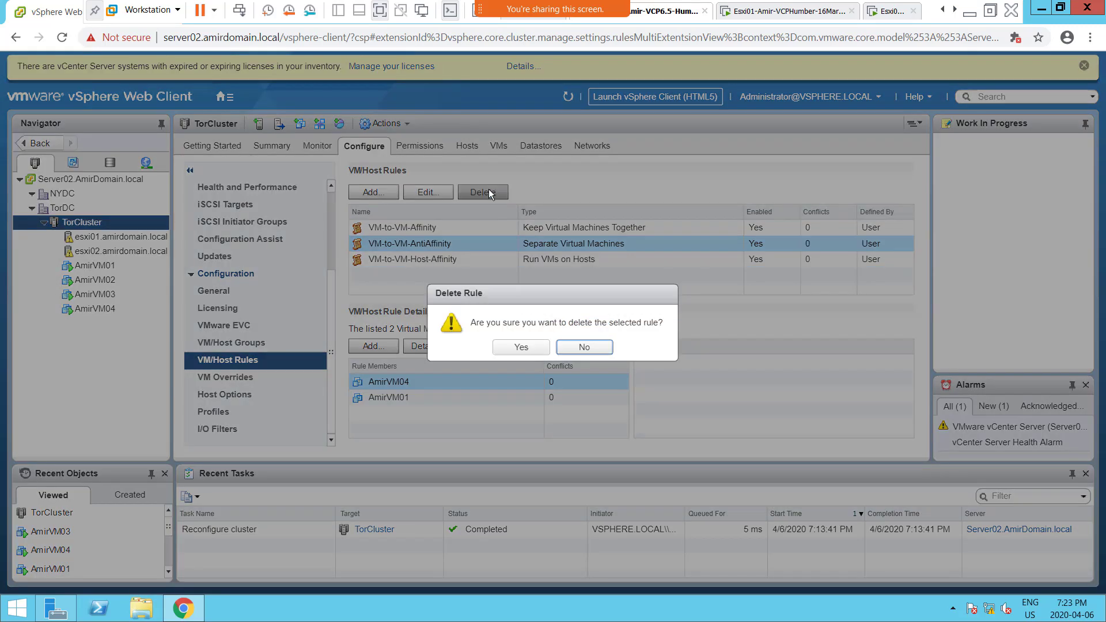
click(519, 347)
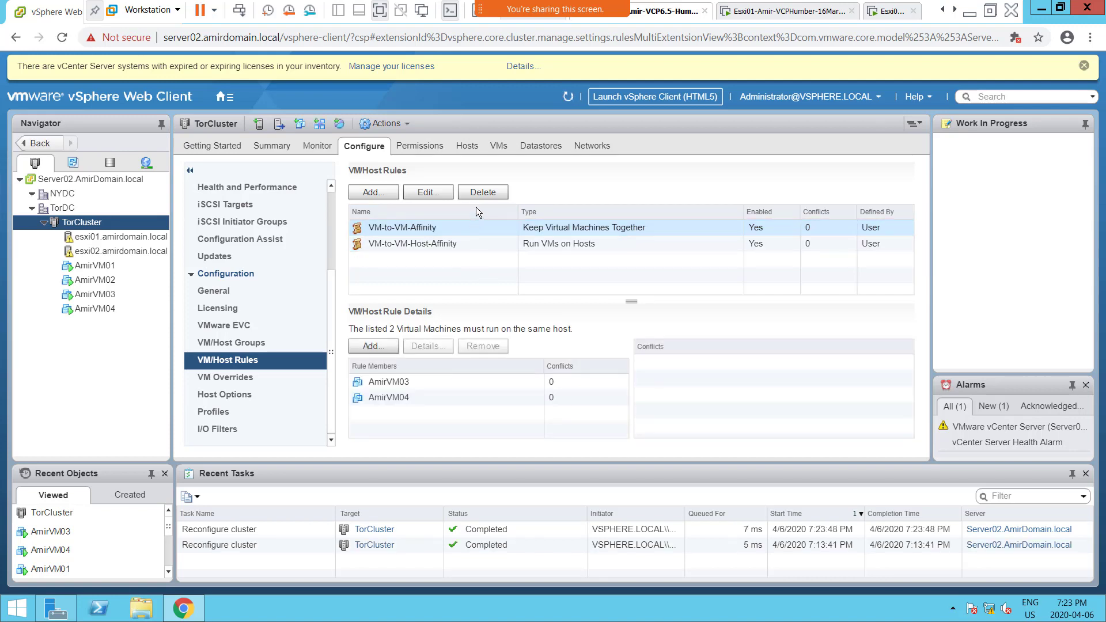
click(442, 247)
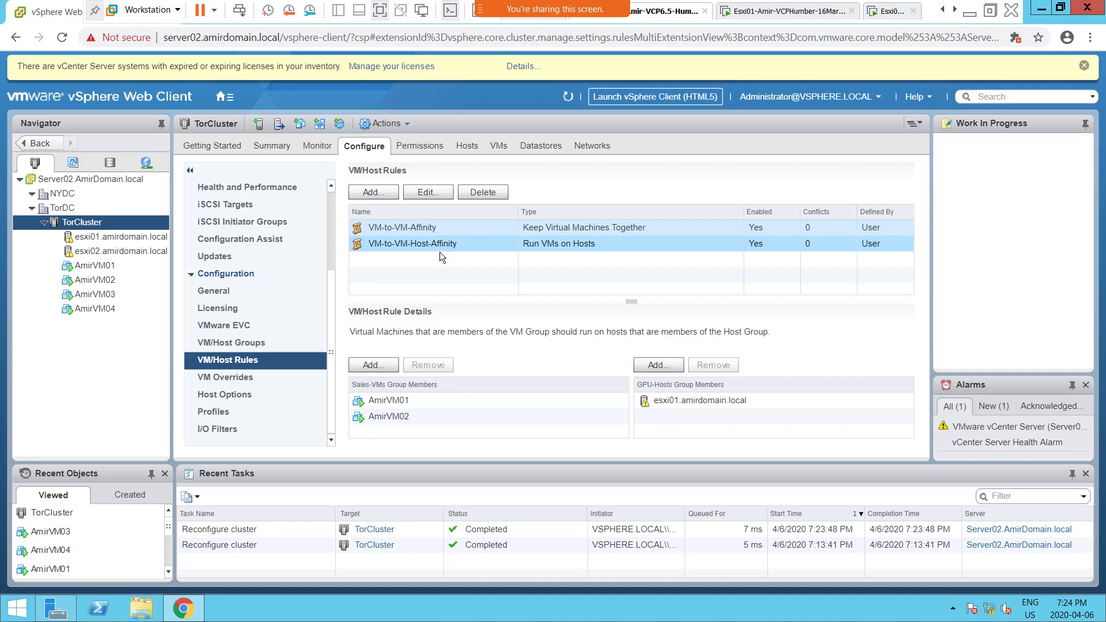
click(495, 194)
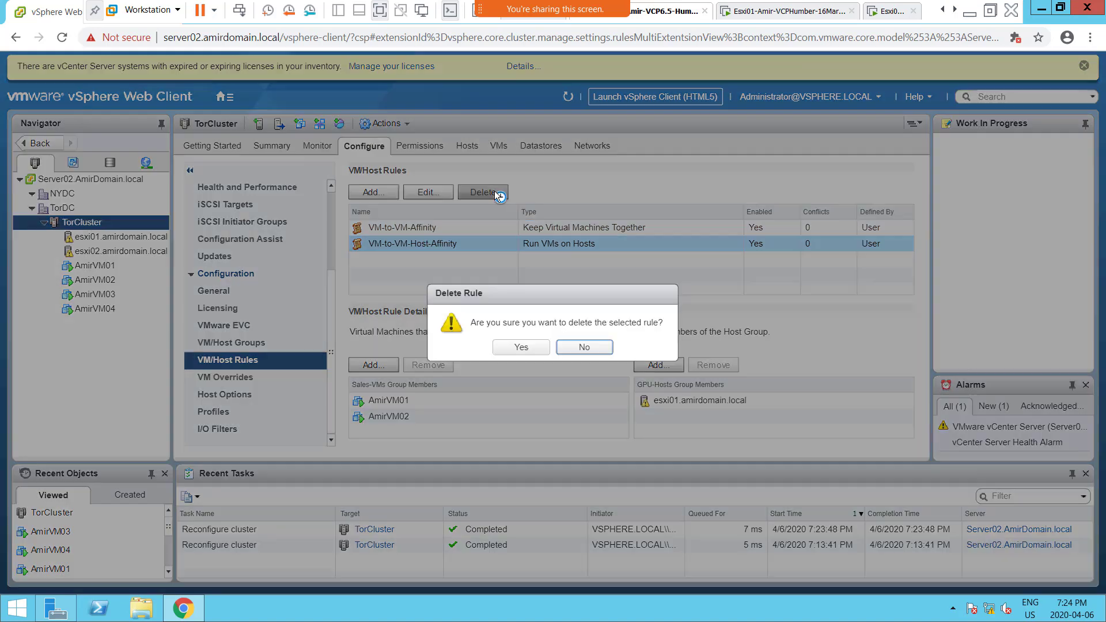
click(521, 348)
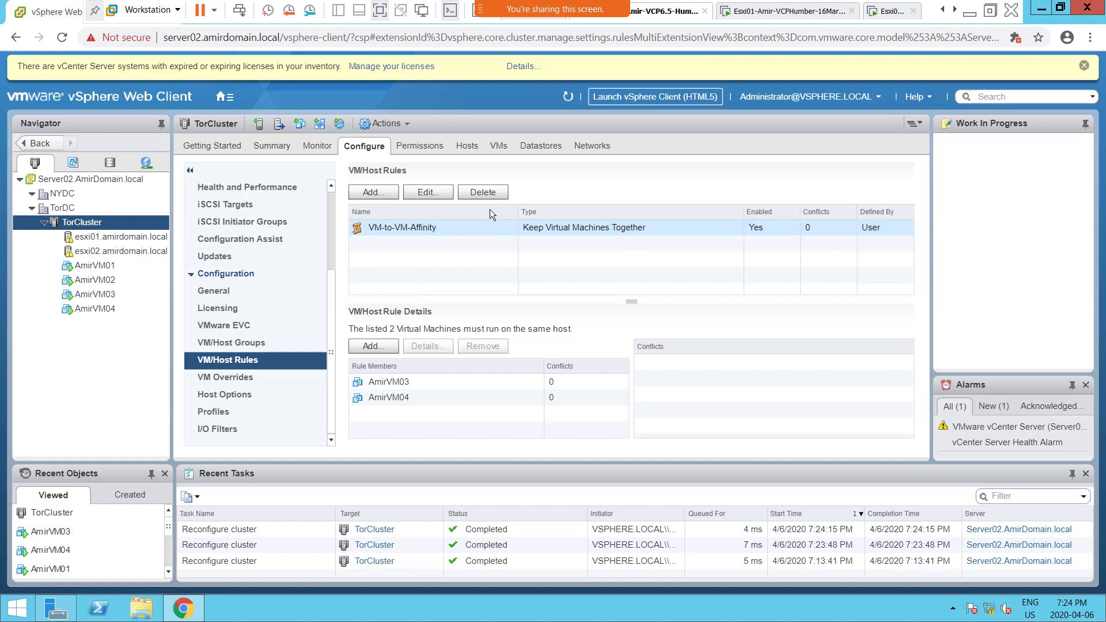
Step: Refresh the inventory and check which hosts AmirVM03 and AmirVM04 run on in their summaries
click(568, 98)
click(567, 99)
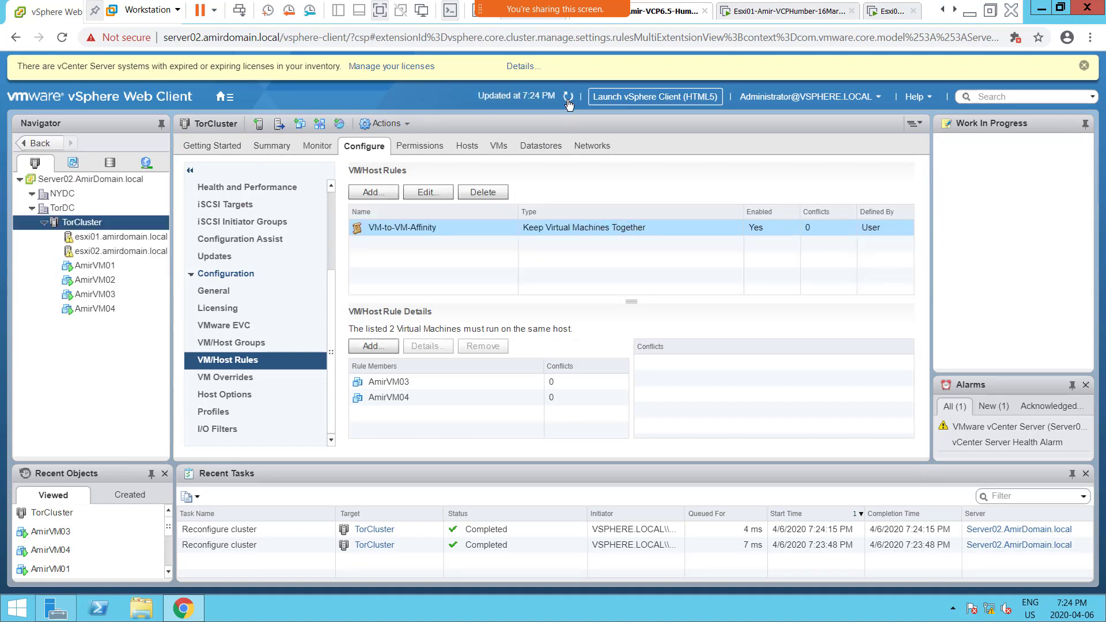
click(568, 102)
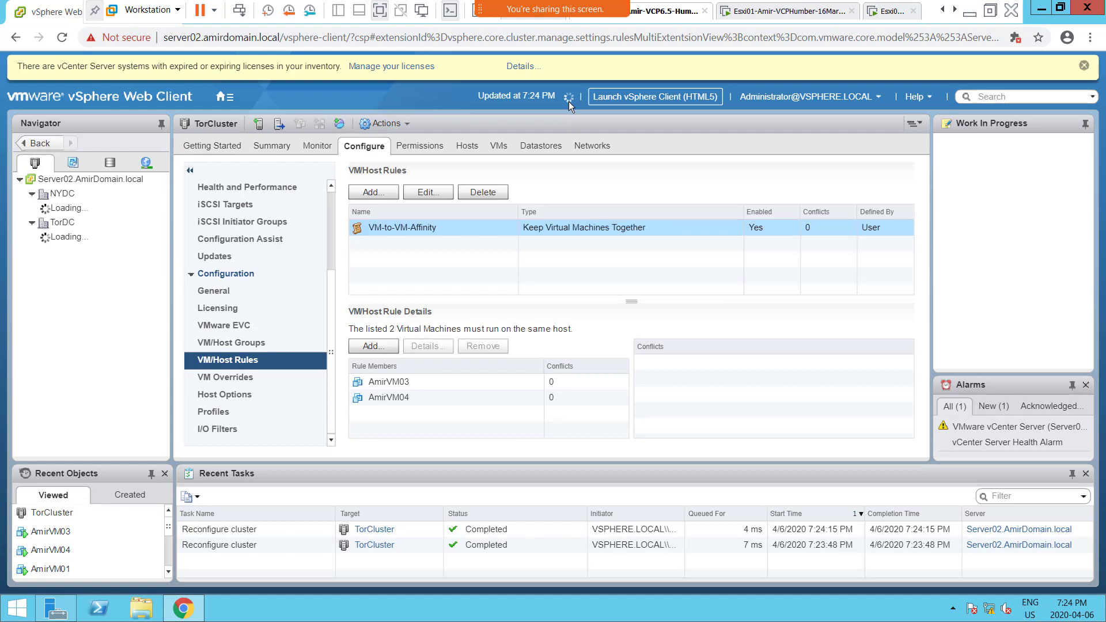
click(569, 99)
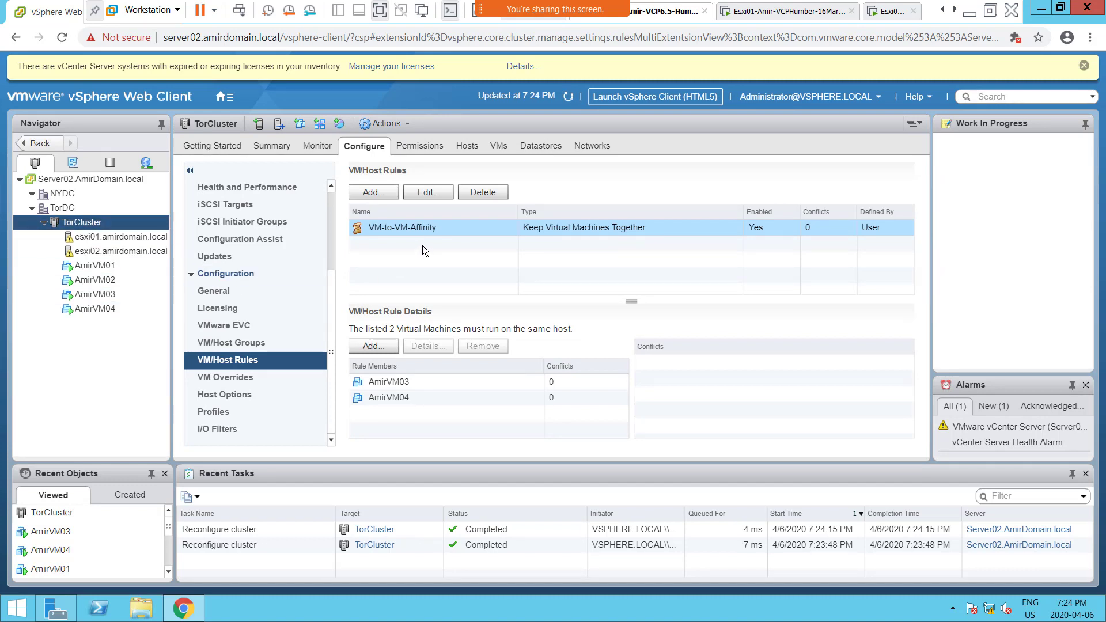
click(97, 299)
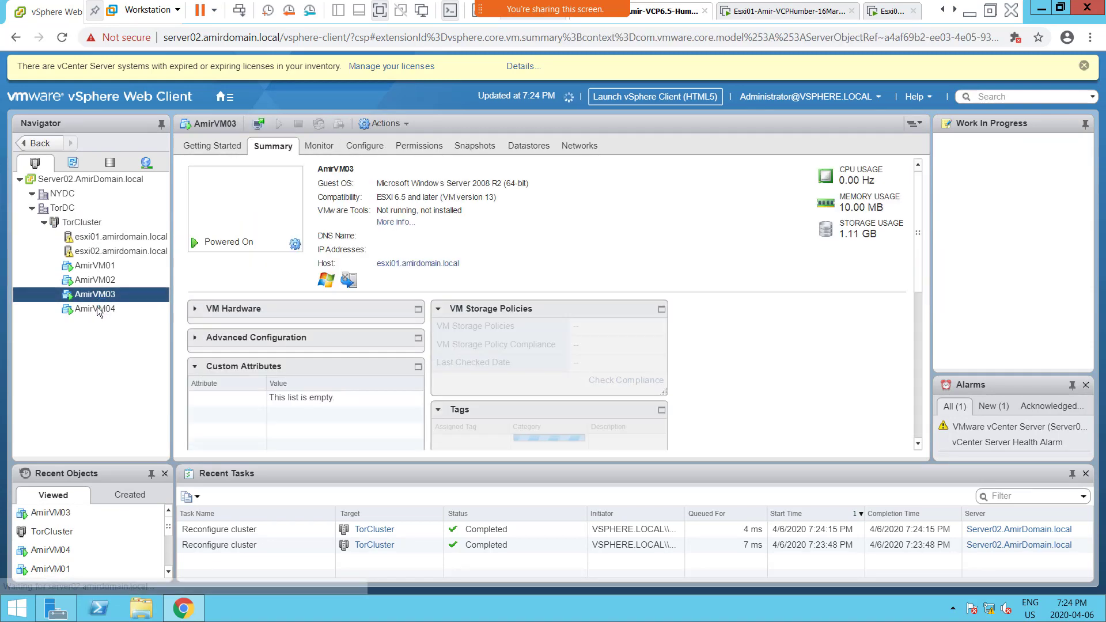
click(97, 310)
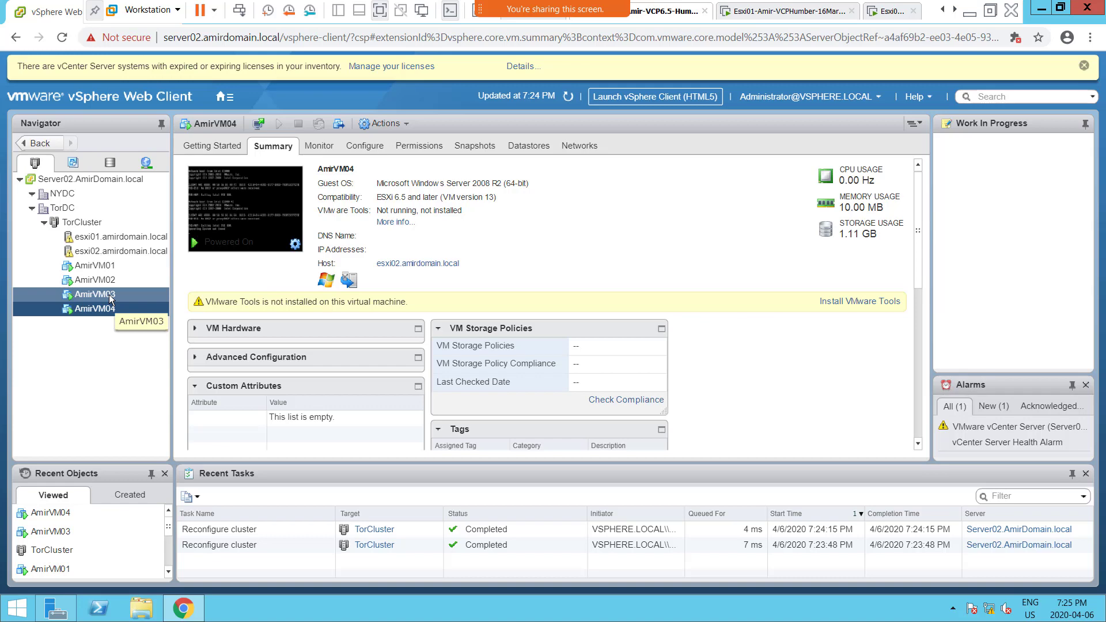
Step: Try to migrate AmirVM03 to esxi02.amirdomain.local by changing the compute resource only, and review the compatibility issue details
click(110, 296)
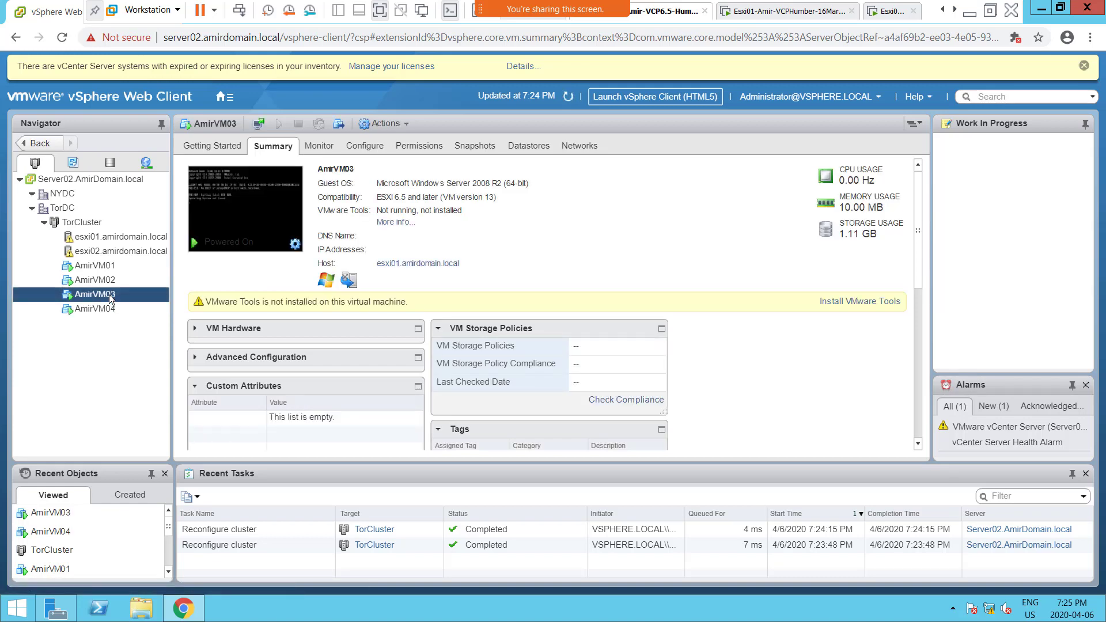
right_click(109, 295)
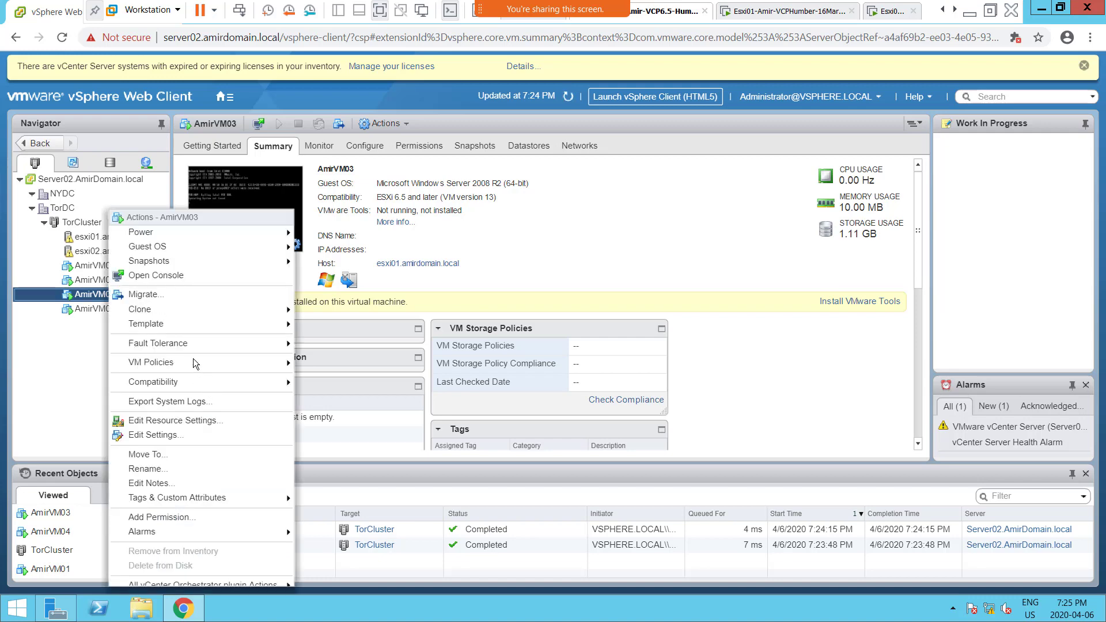
click(168, 296)
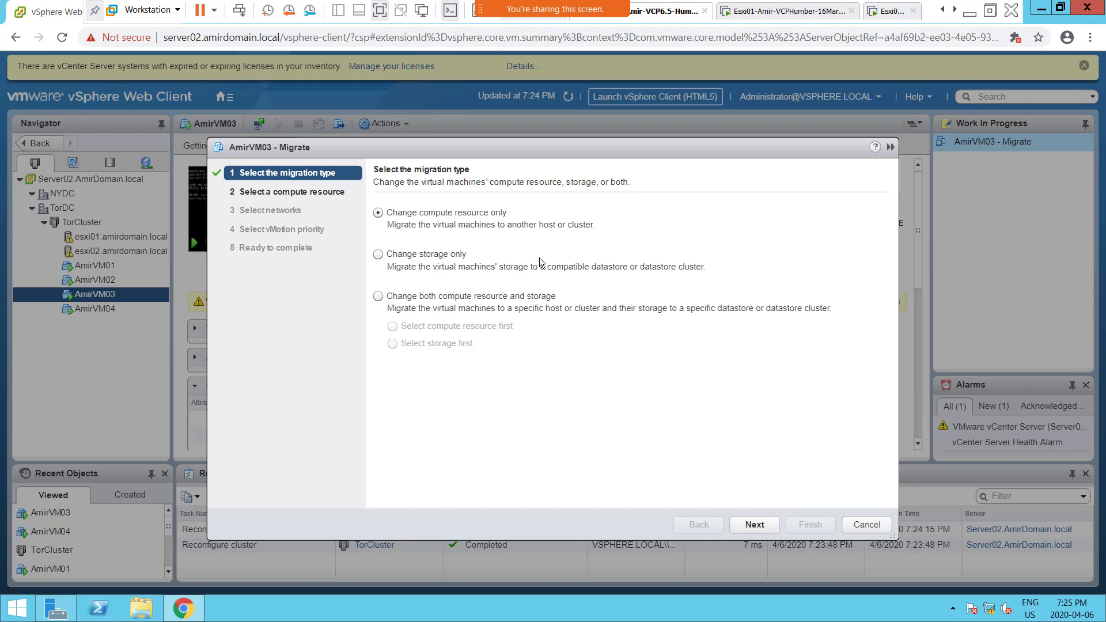
click(755, 525)
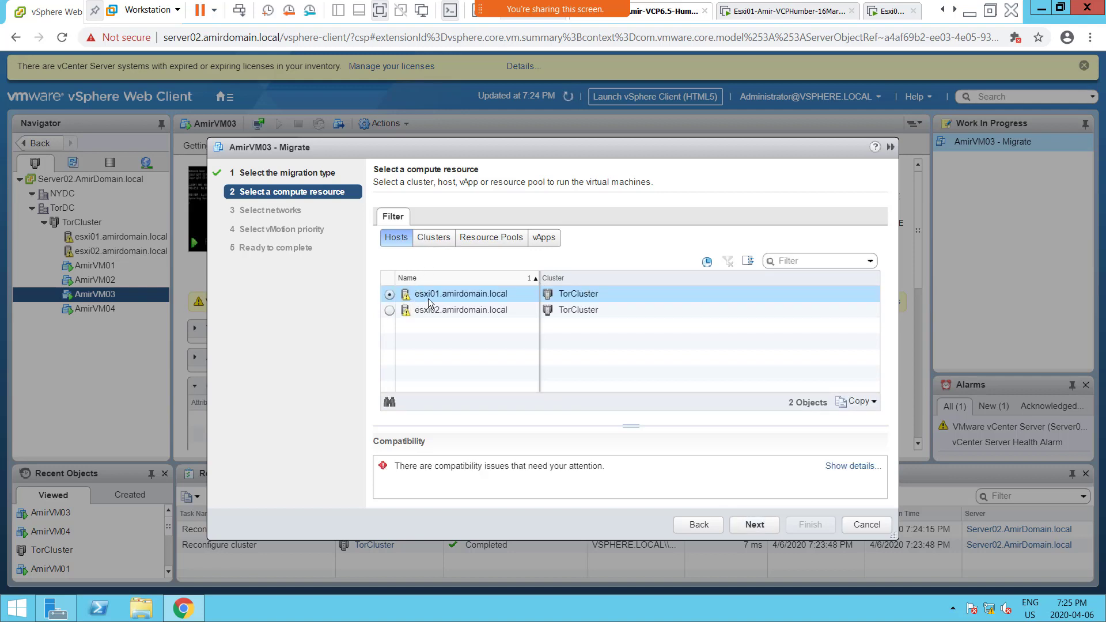
click(391, 312)
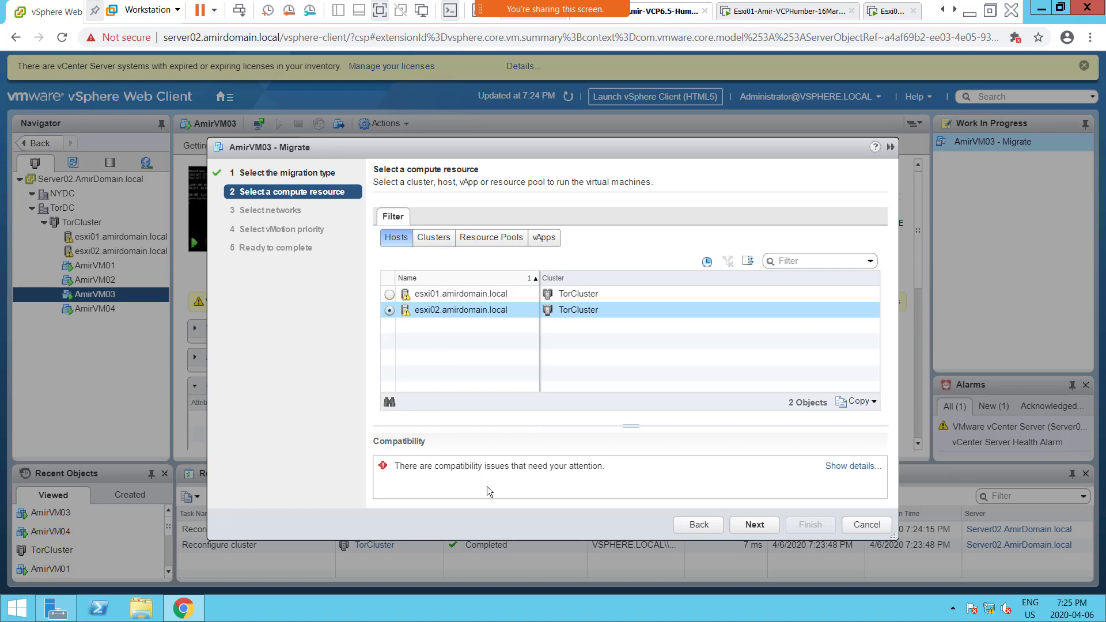
click(855, 466)
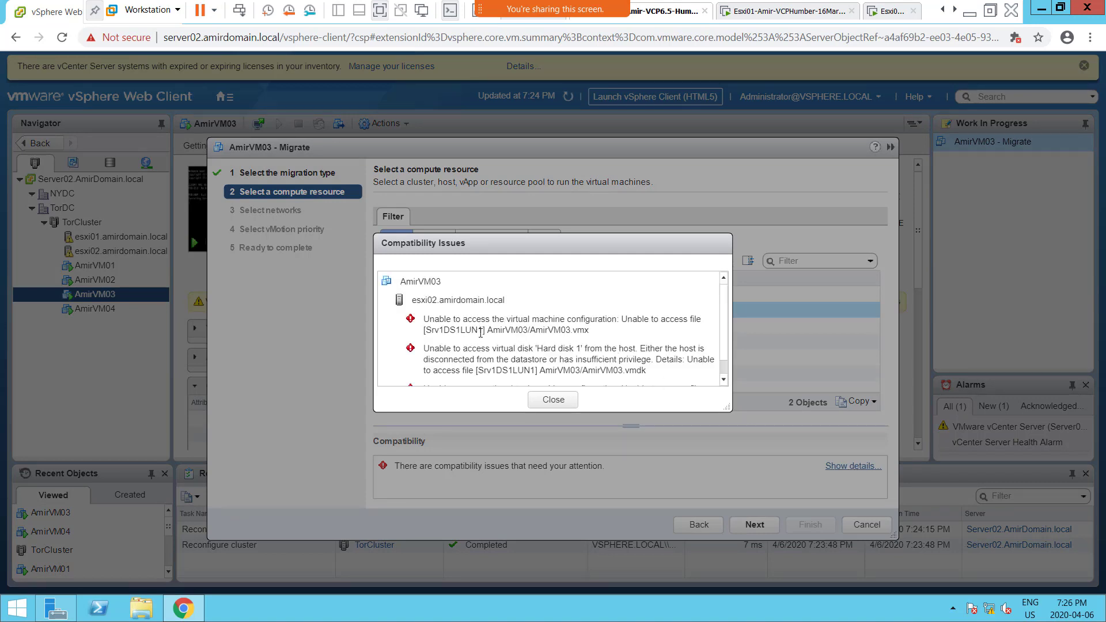
scroll(552, 381, down, 1)
click(545, 400)
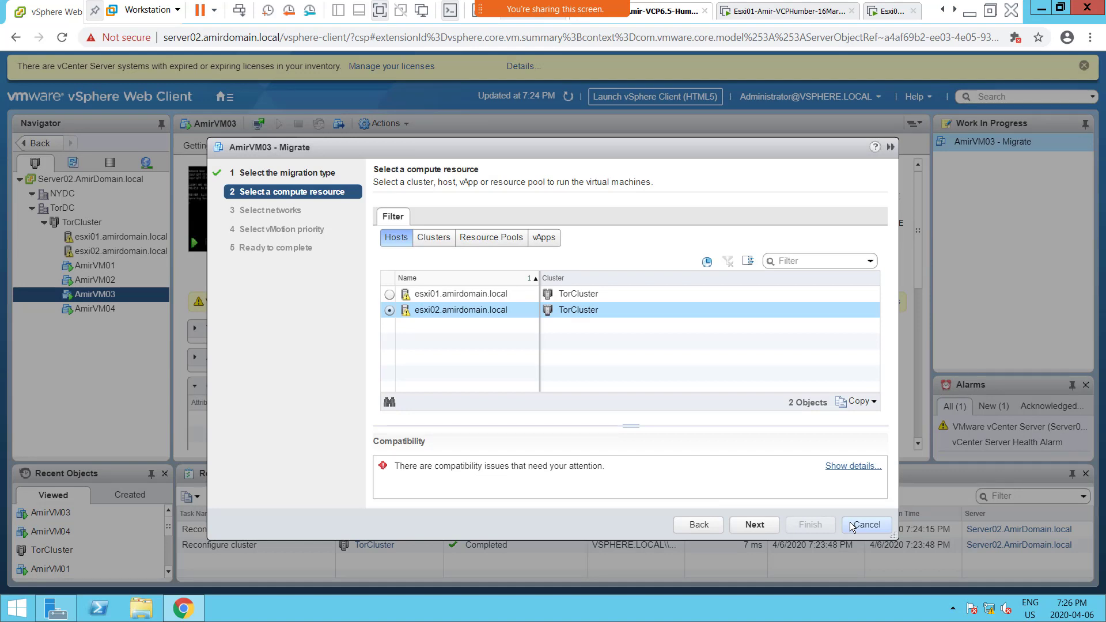
click(864, 524)
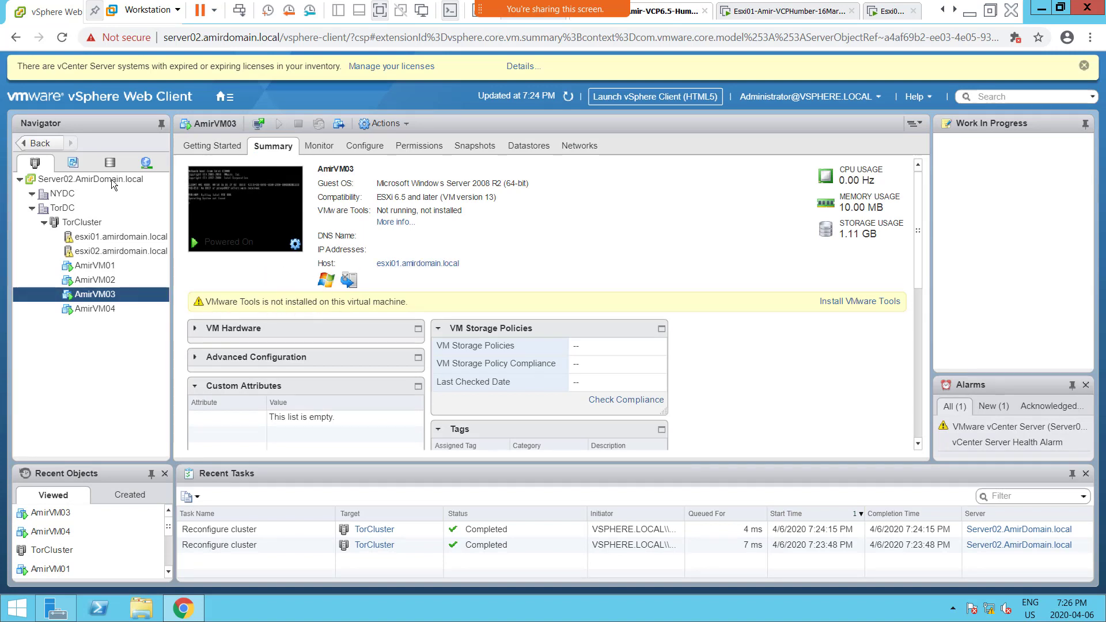
Step: Rescan the storage of esxi01.amirdomain.local for new storage devices and new VMFS volumes
click(89, 238)
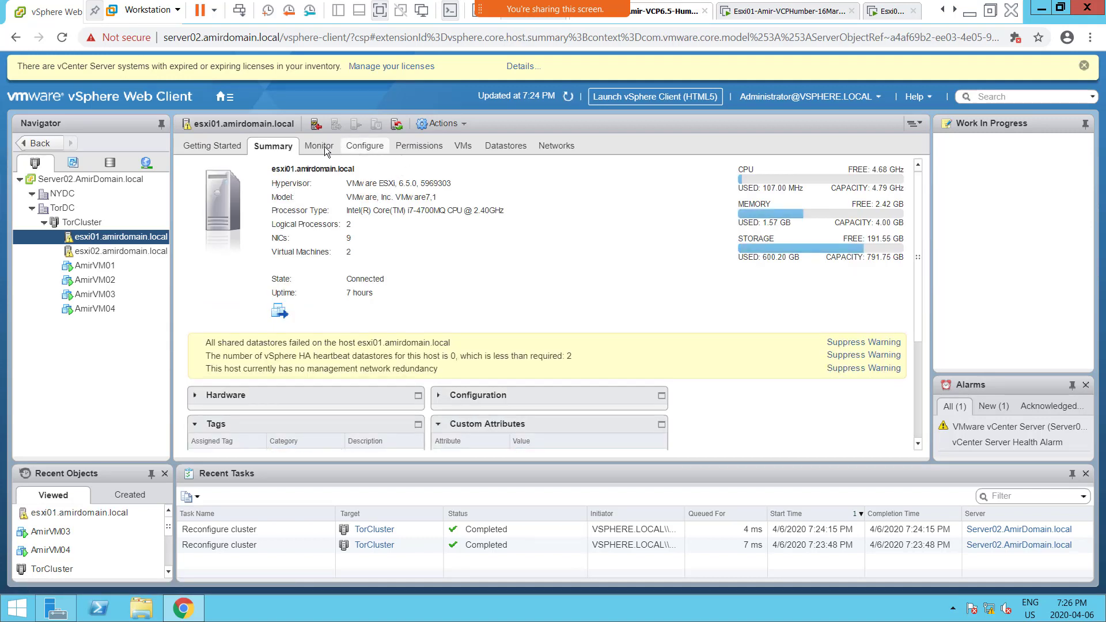
click(362, 147)
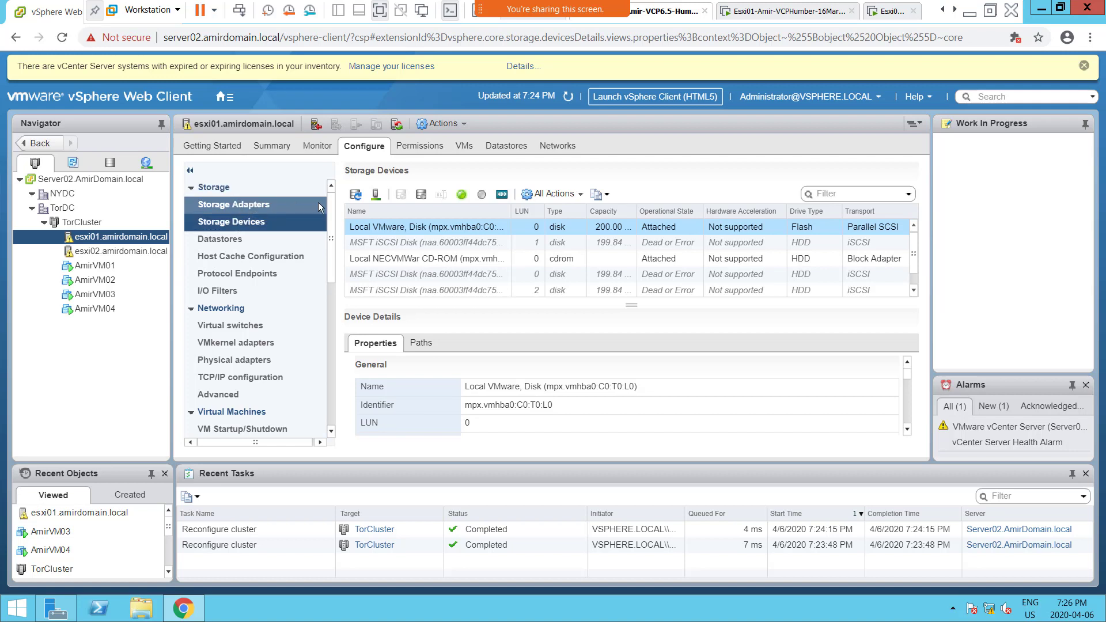
click(375, 195)
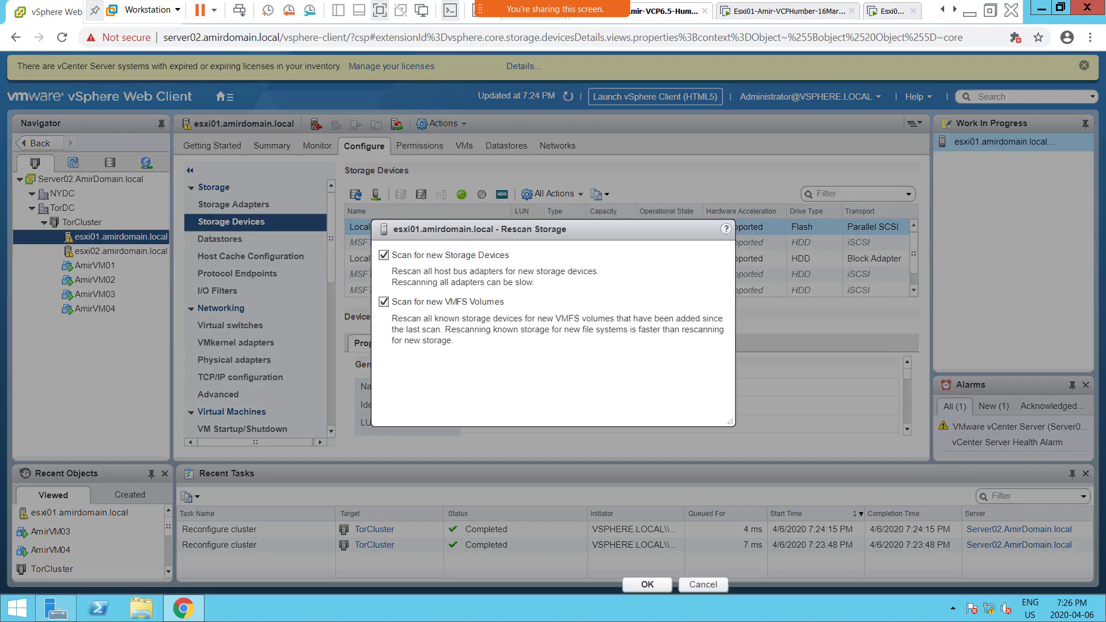
click(647, 414)
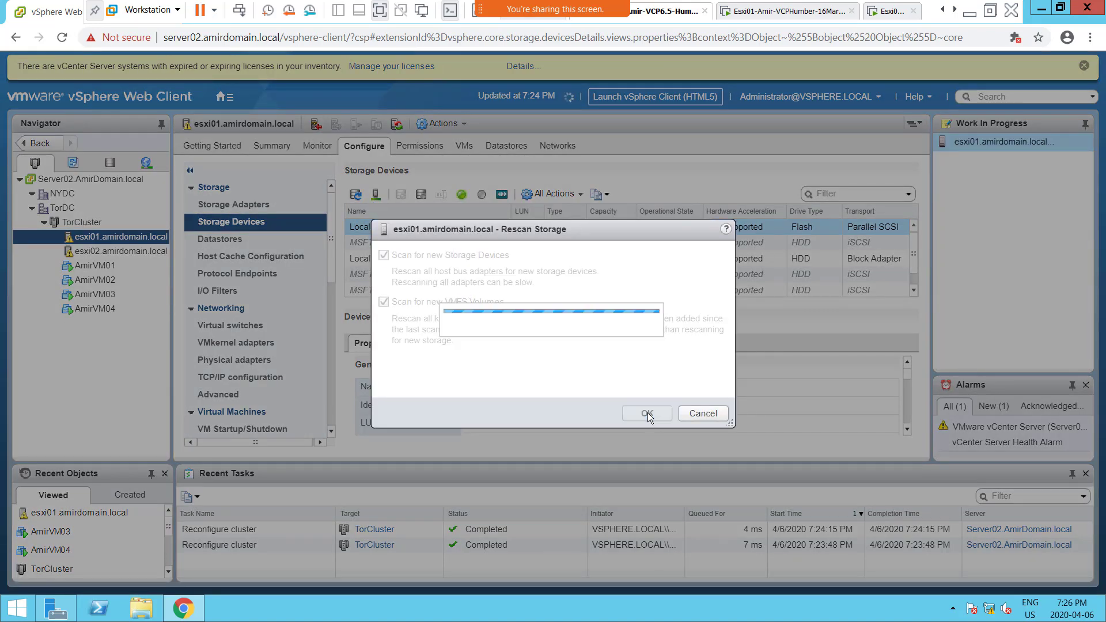
Step: Rescan the storage of esxi02.amirdomain.local for new storage devices and new VMFS volumes
click(101, 256)
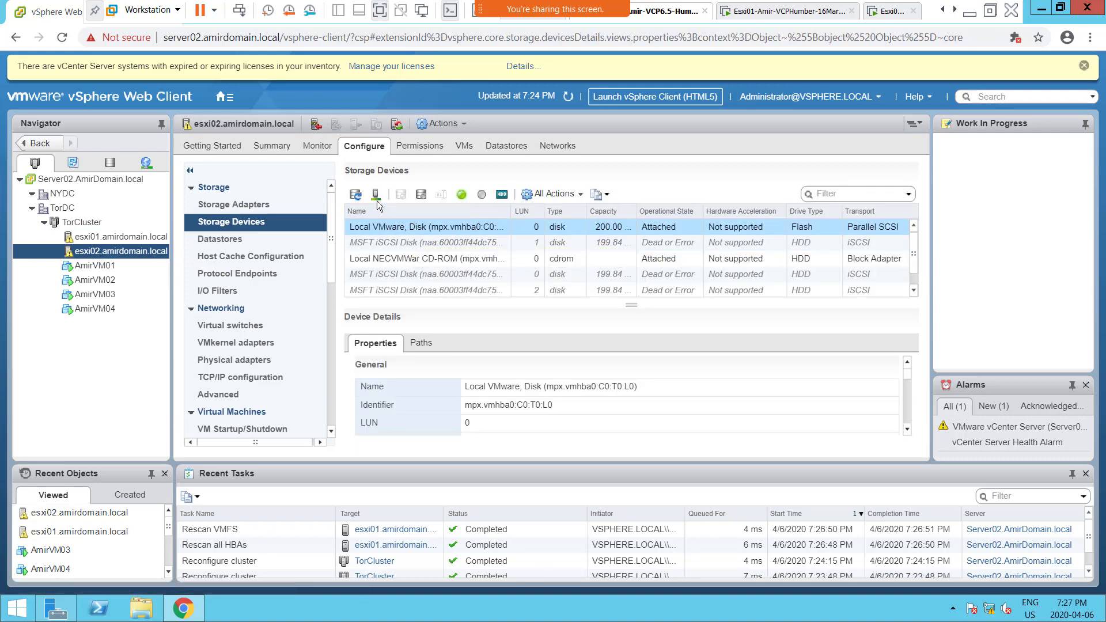
click(377, 200)
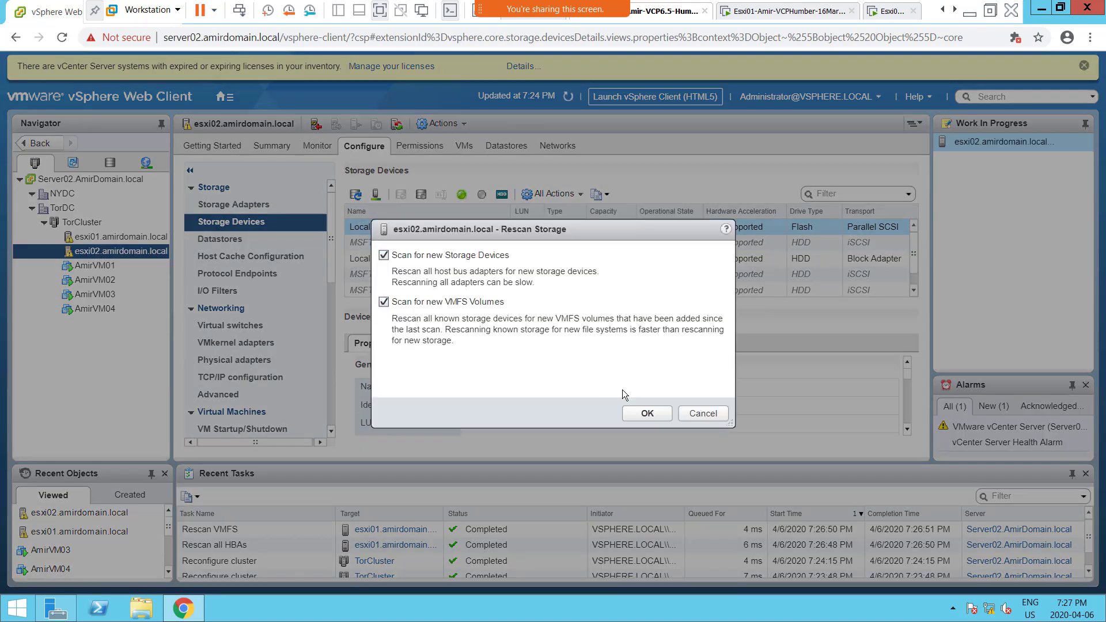
click(639, 414)
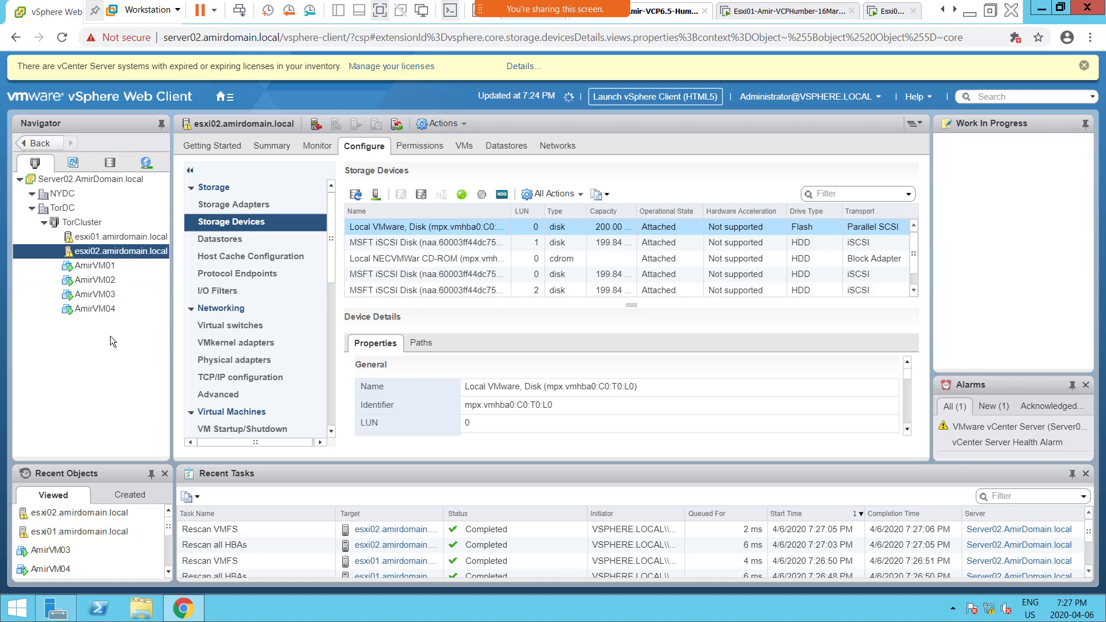
Step: Refresh the TorCluster view and compare the current hosts of AmirVM03 and AmirVM04 in their summaries
click(96, 228)
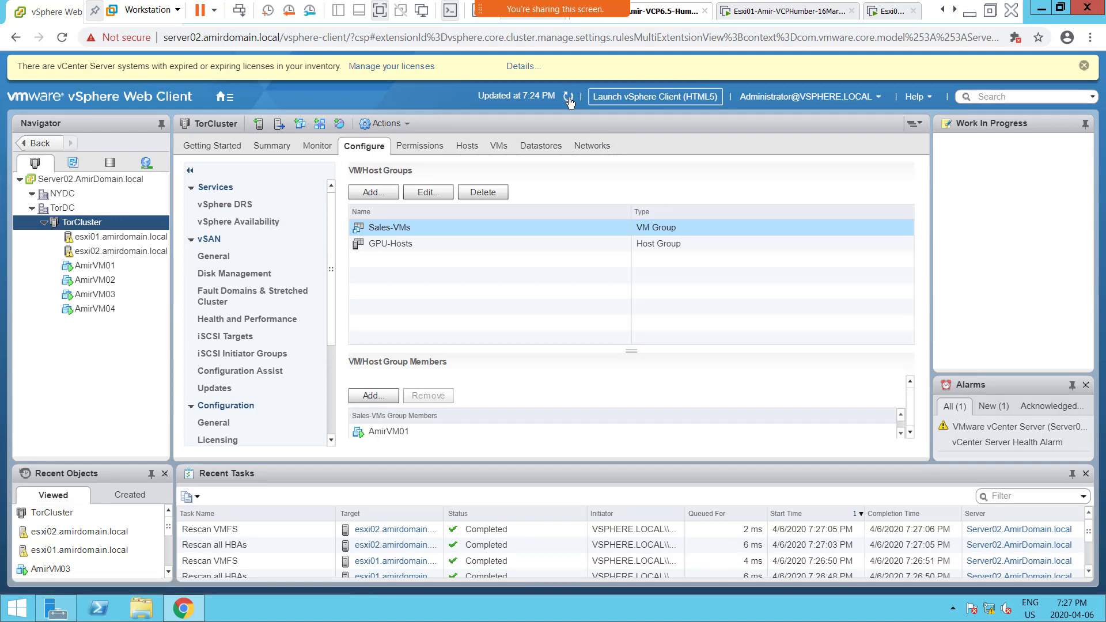
click(569, 99)
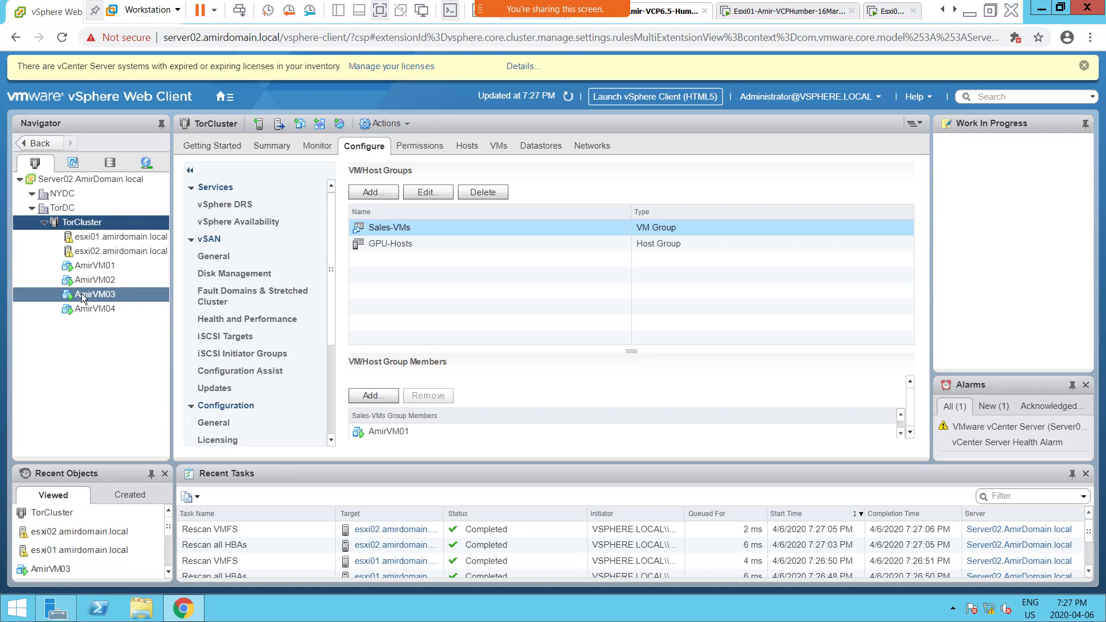
click(82, 296)
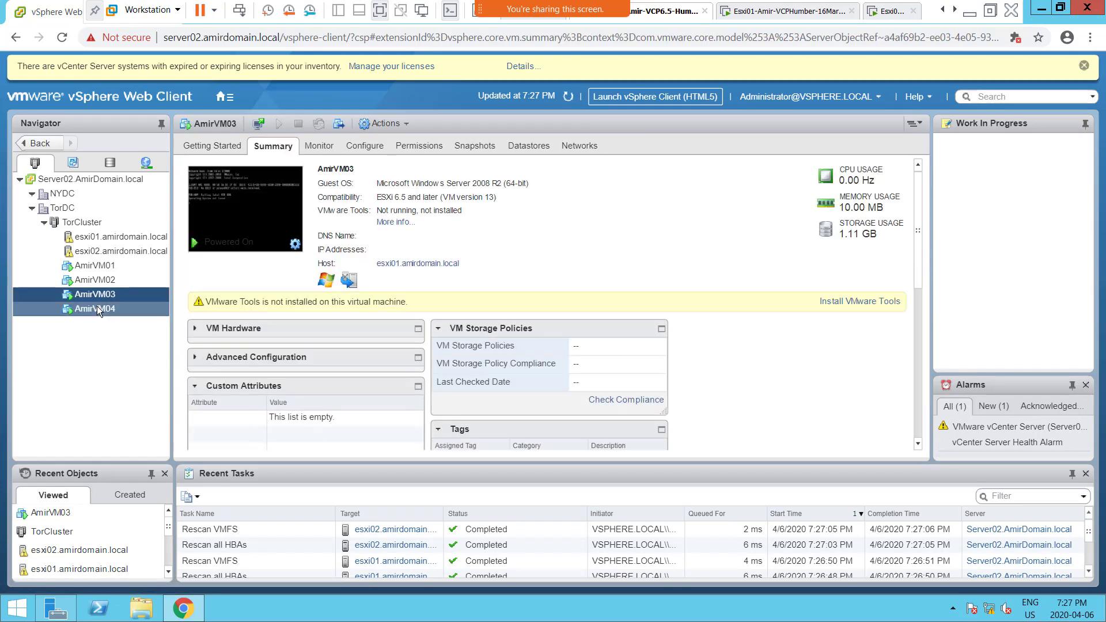
click(94, 307)
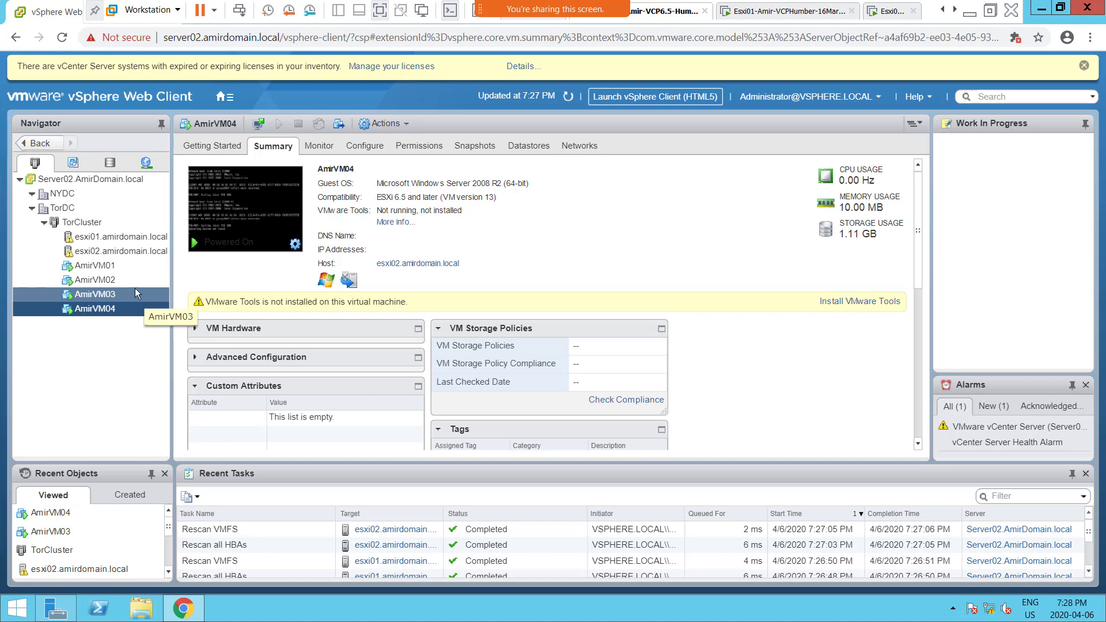
Step: Return to TorCluster's VM/Host Rules and examine the members of the VM-to-VM-Affinity rule
click(96, 225)
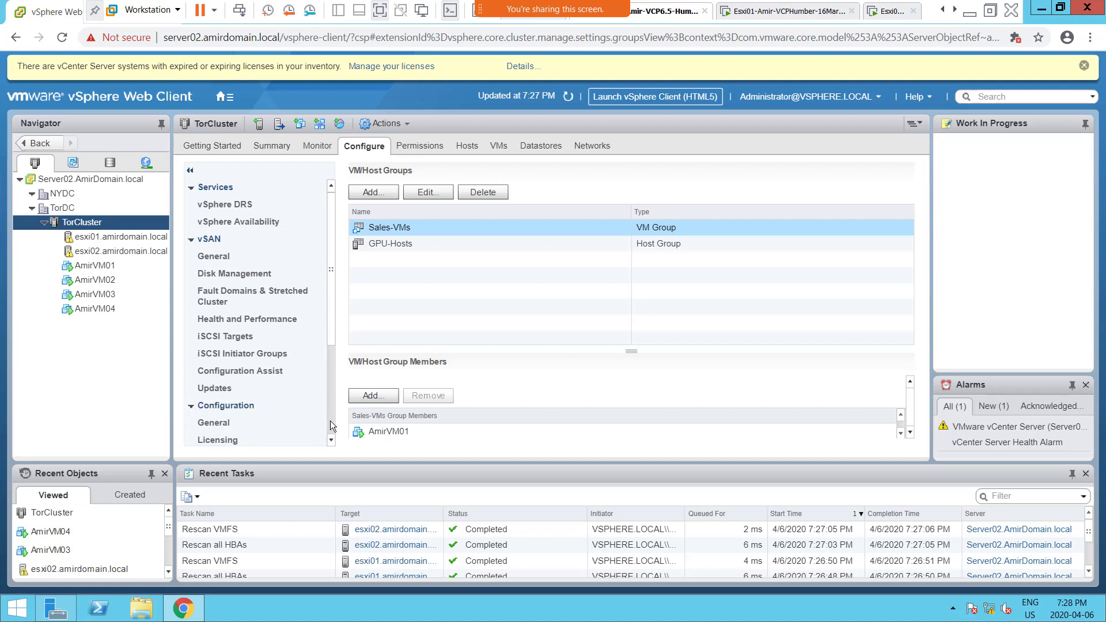
click(331, 441)
scroll(330, 442, down, 3)
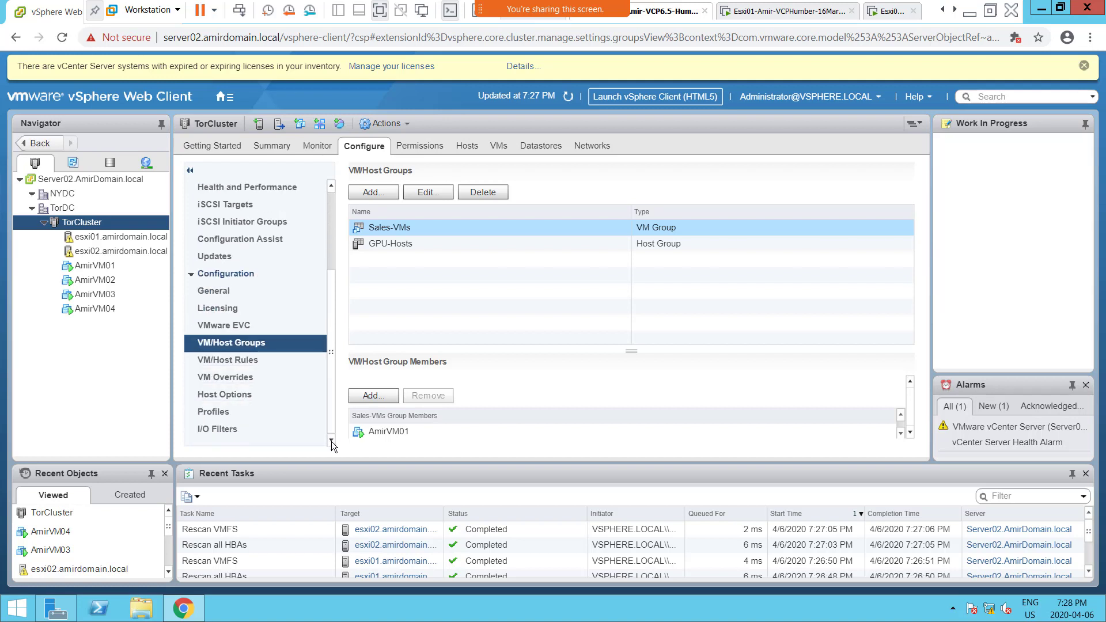
click(251, 362)
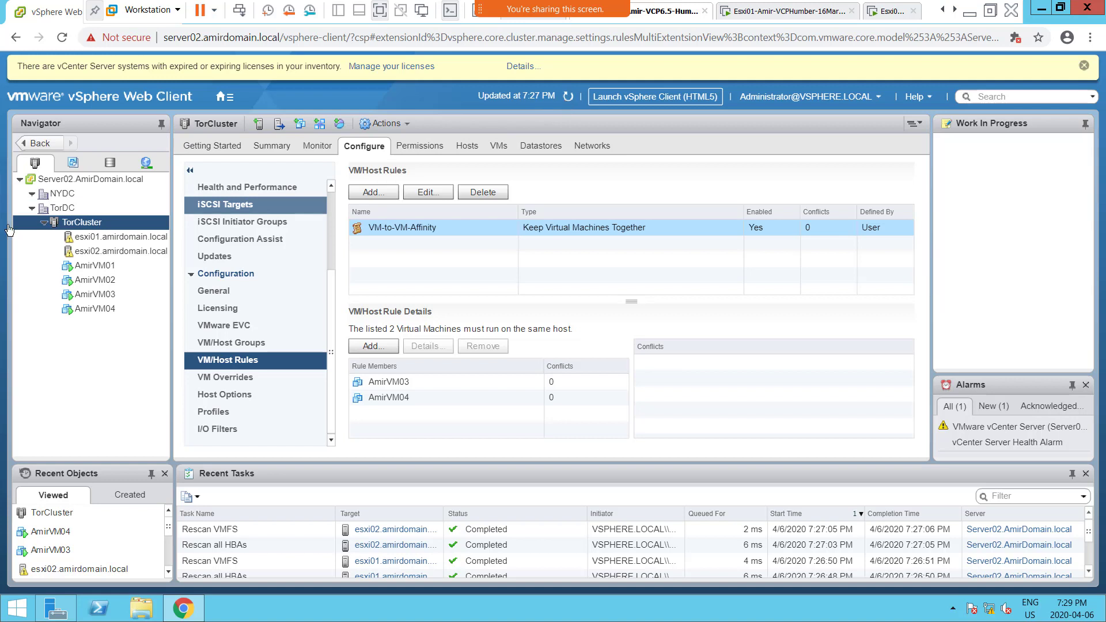
Step: Refresh the client again and recheck the hosts of AmirVM04 and AmirVM03
click(567, 98)
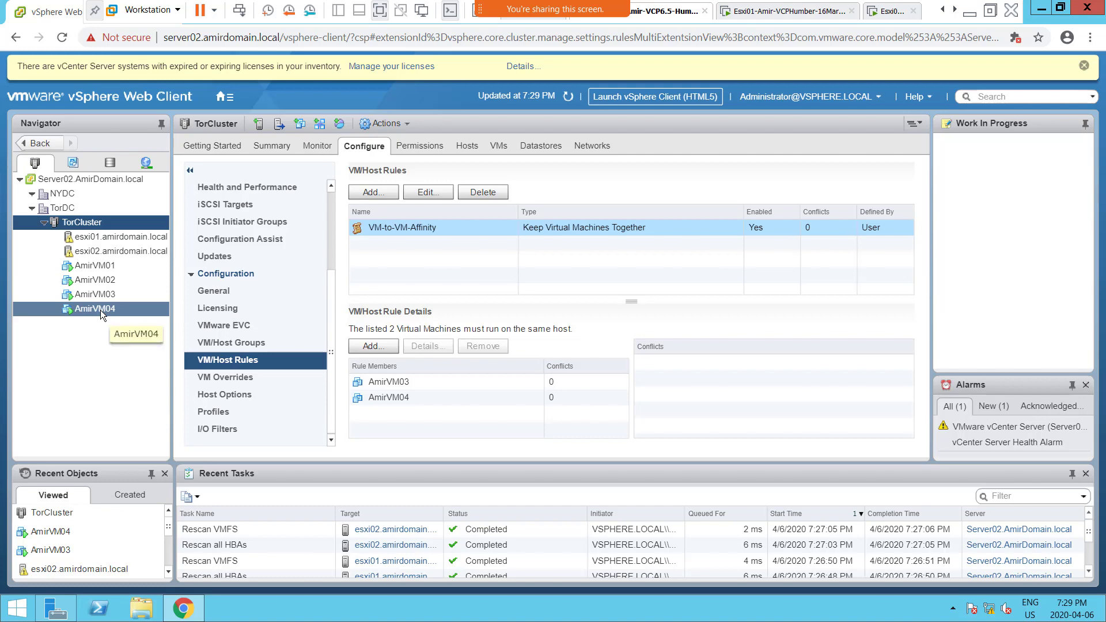
click(100, 309)
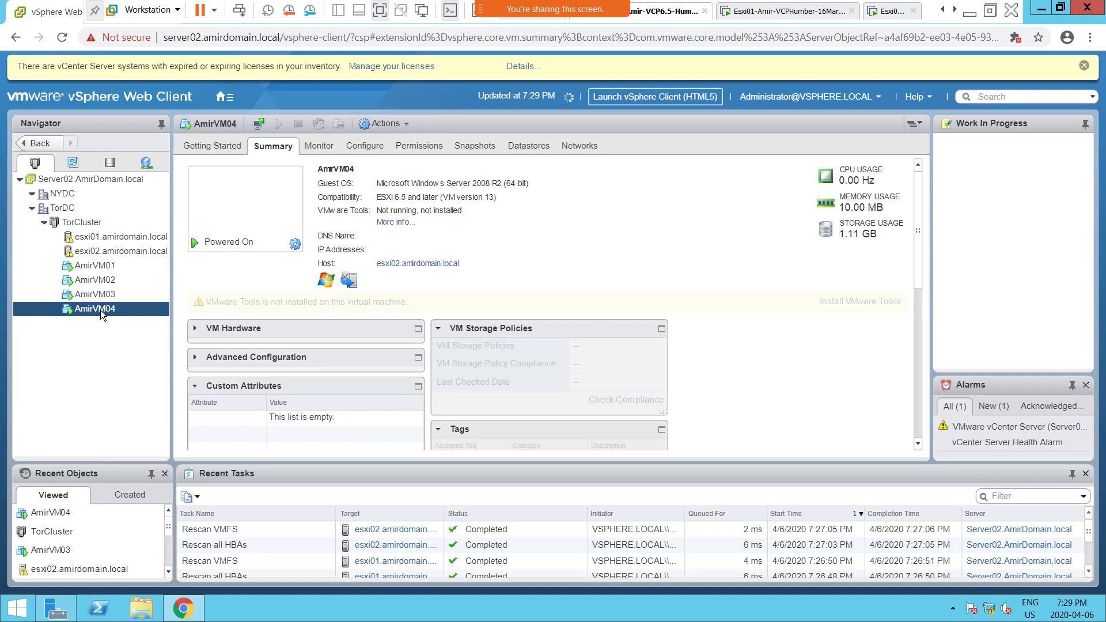
click(101, 296)
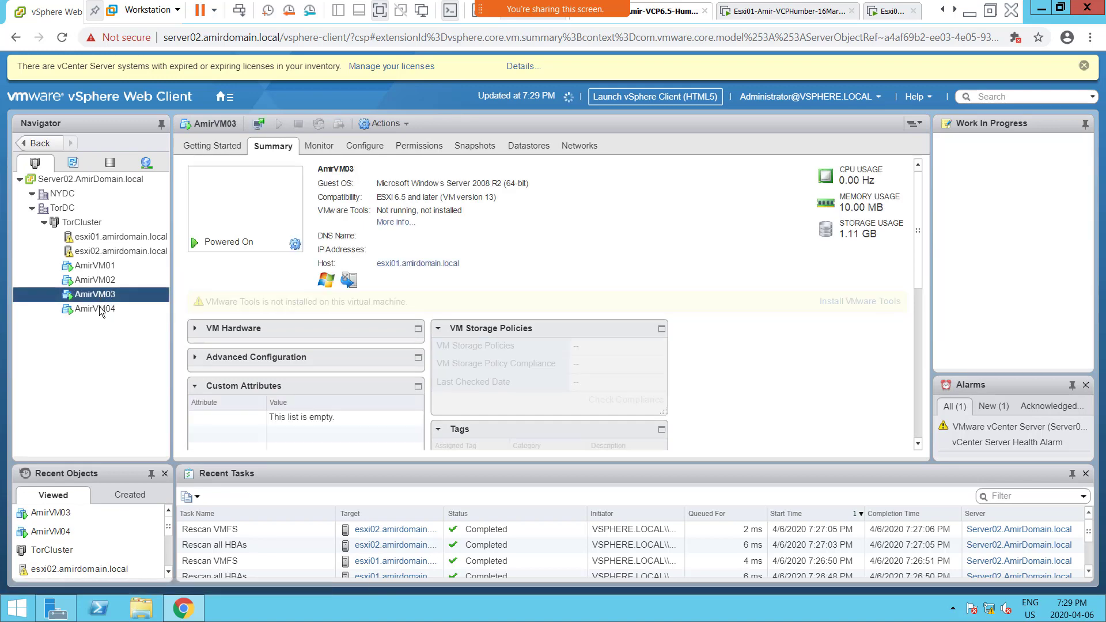
Step: Compare the current hosts of AmirVM04 and AmirVM03 once more in their summaries
click(98, 309)
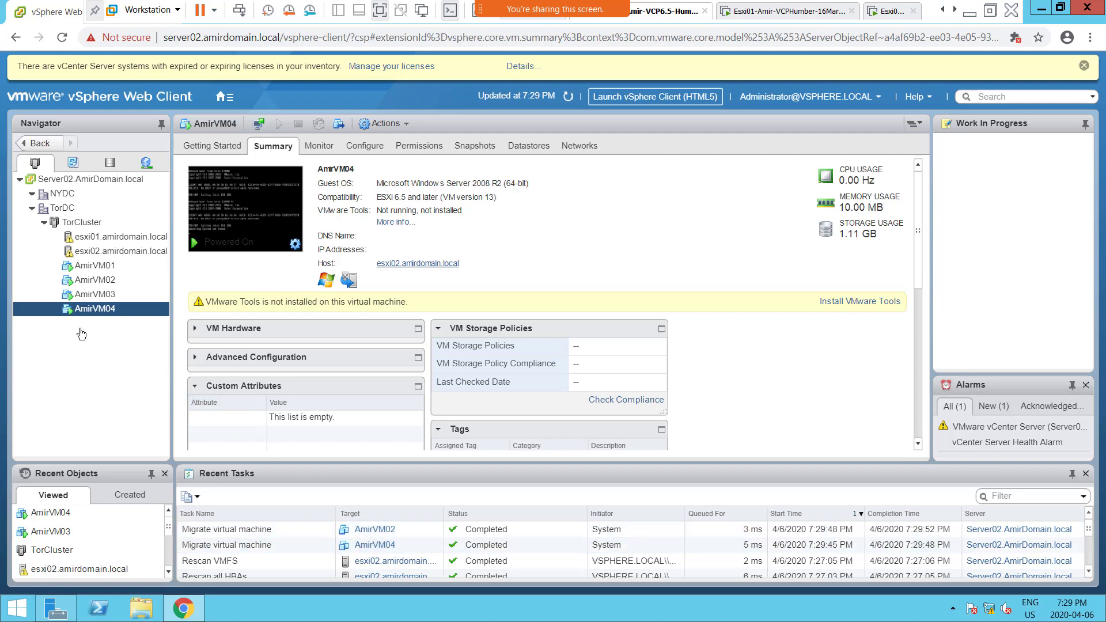
click(101, 295)
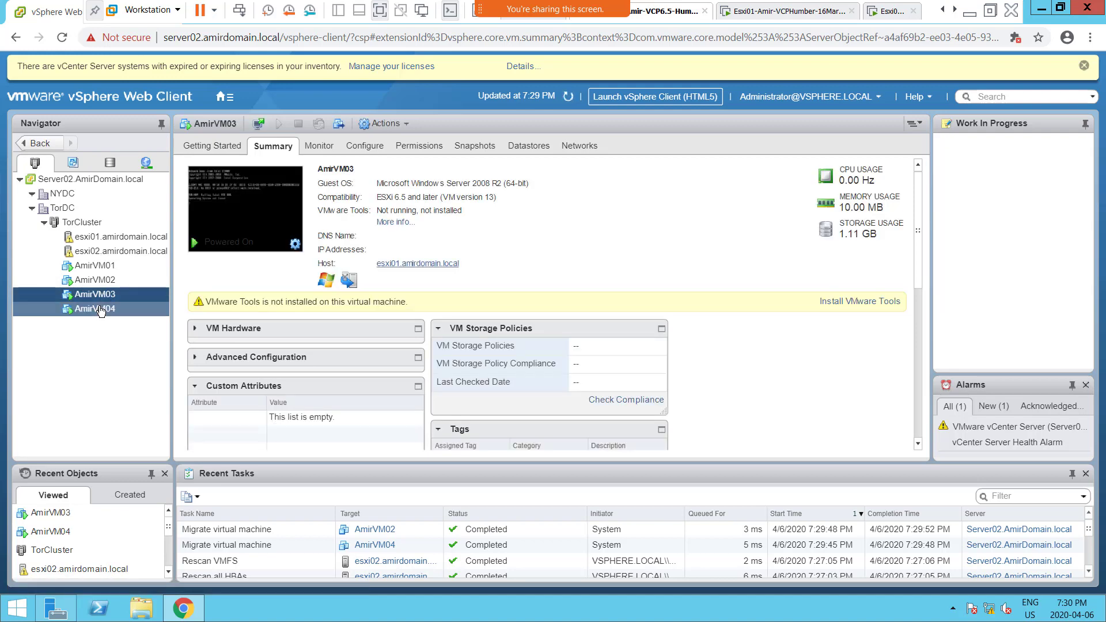
click(103, 310)
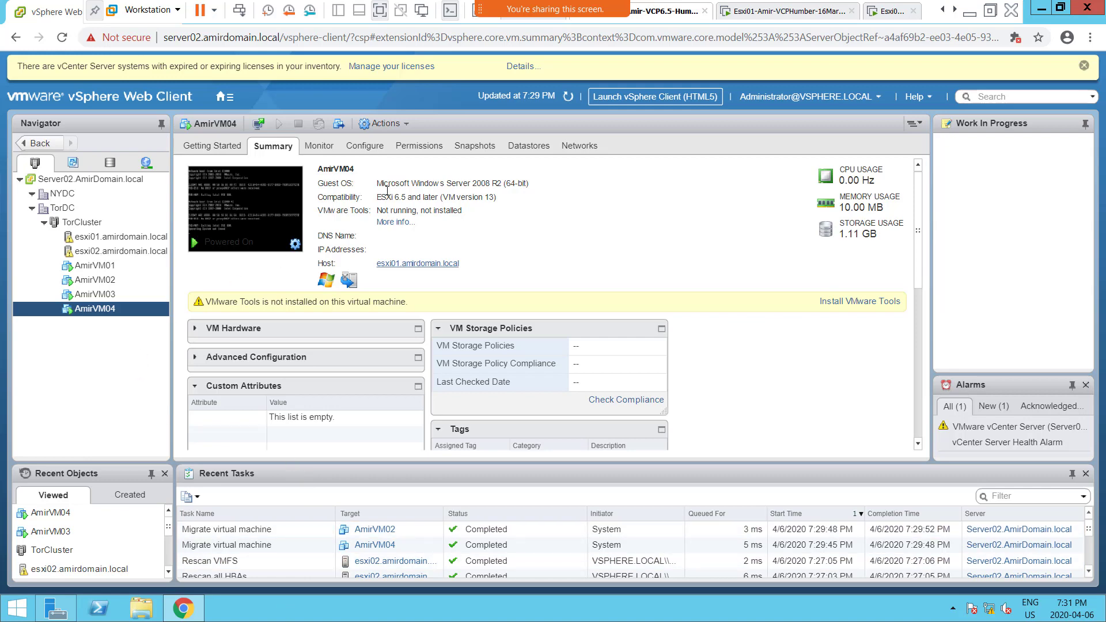
Step: Return to TorCluster and open the New Resource Pool settings for the cluster
click(63, 227)
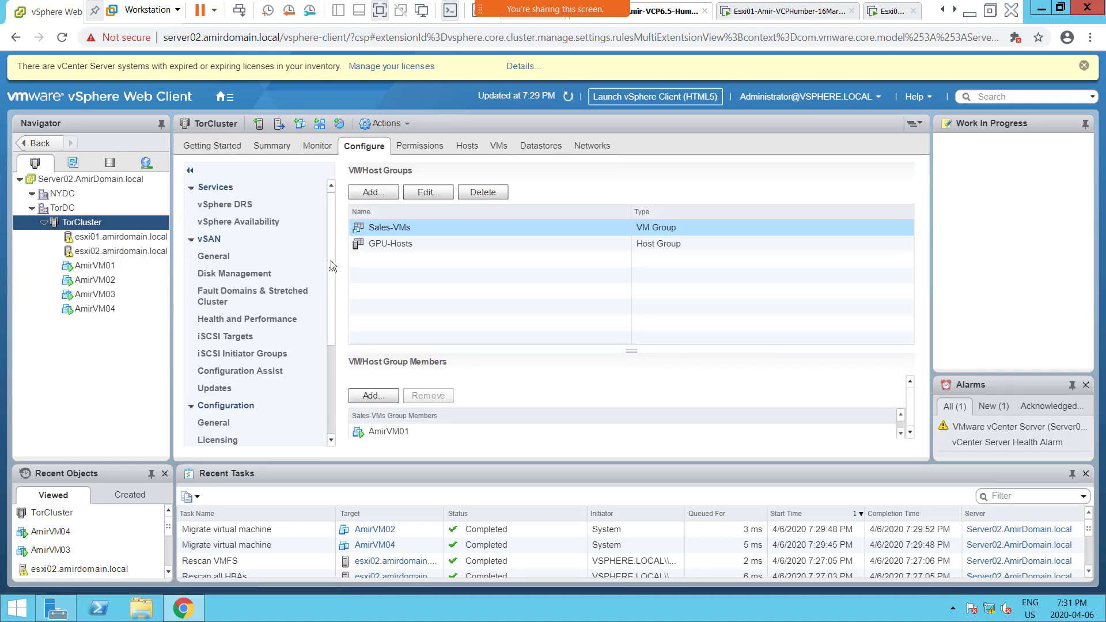
drag(330, 261, 337, 200)
right_click(91, 227)
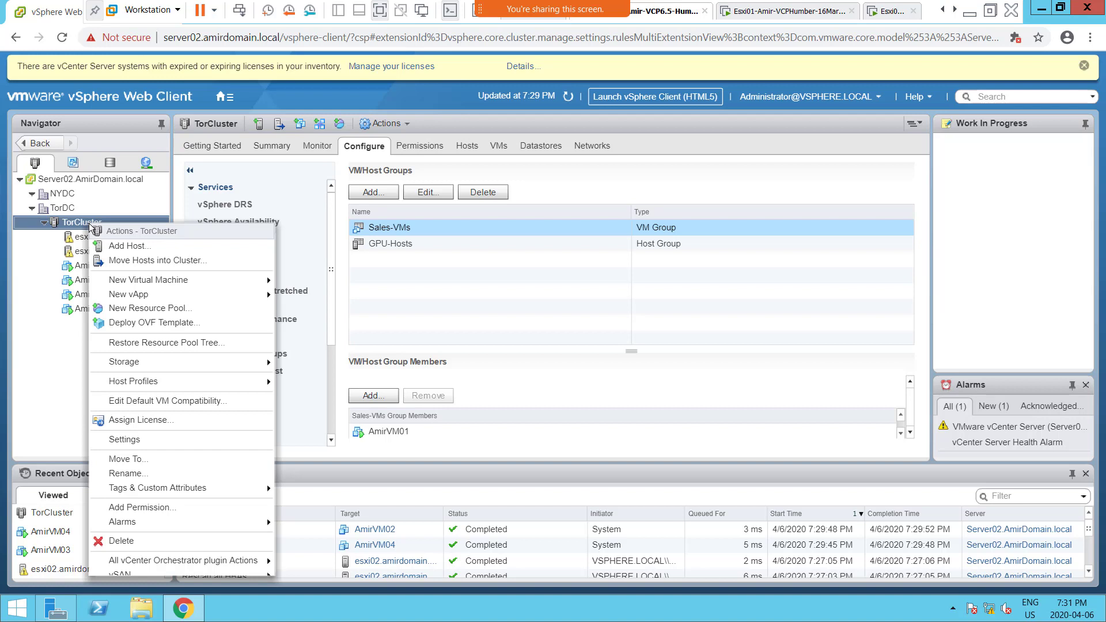
click(186, 311)
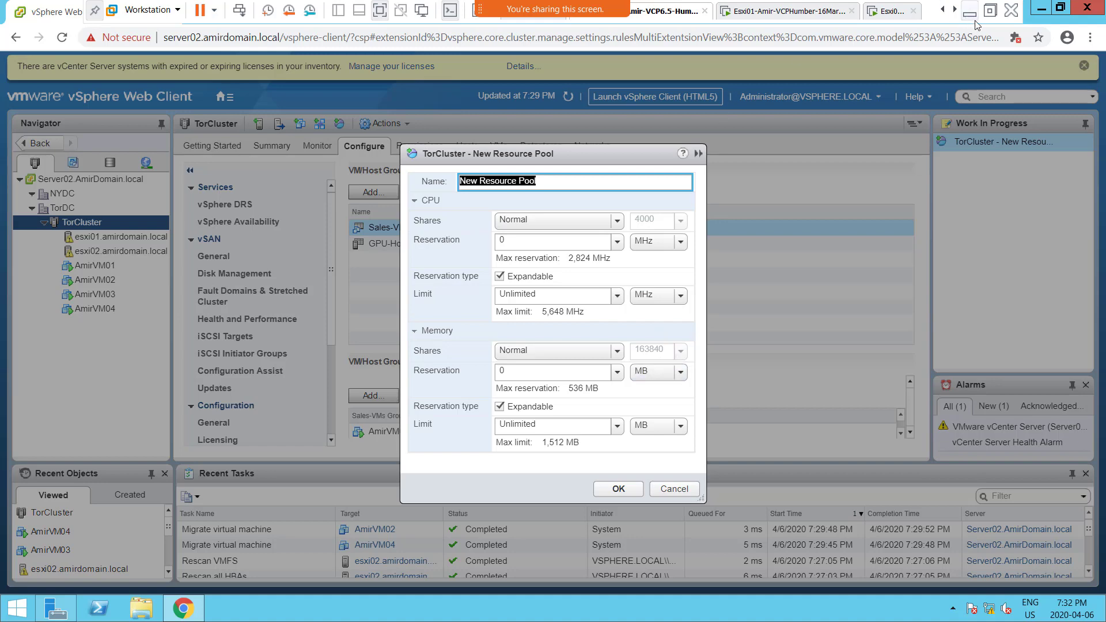
Step: Switch to the OneNote notes in Edge and add a top-level bullet "Resource Pool" below the Affinity Rules section
click(990, 10)
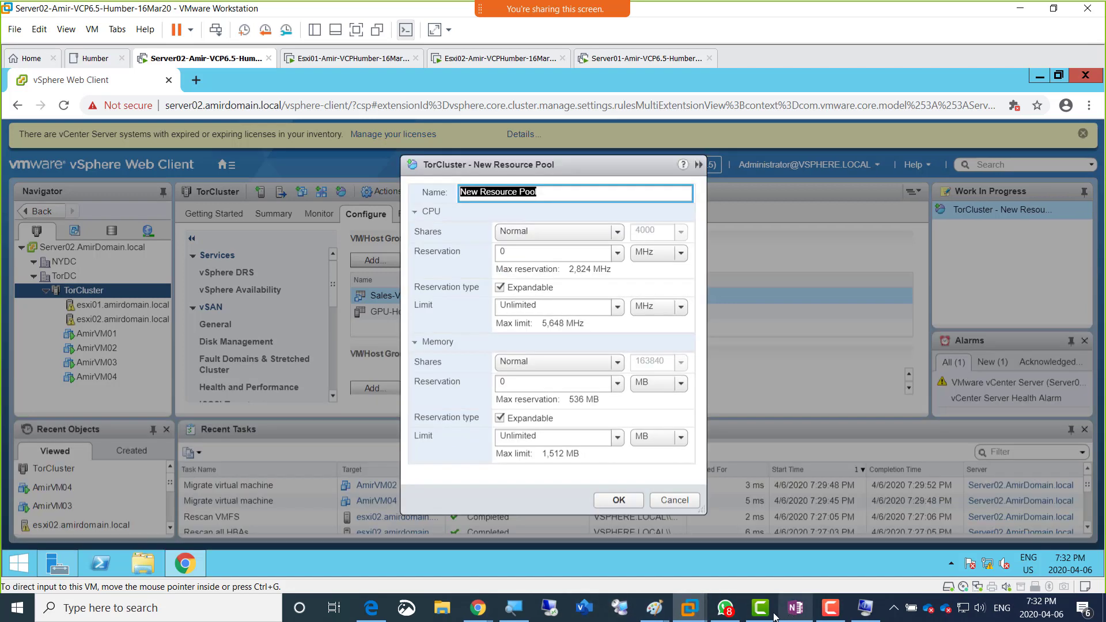
click(377, 611)
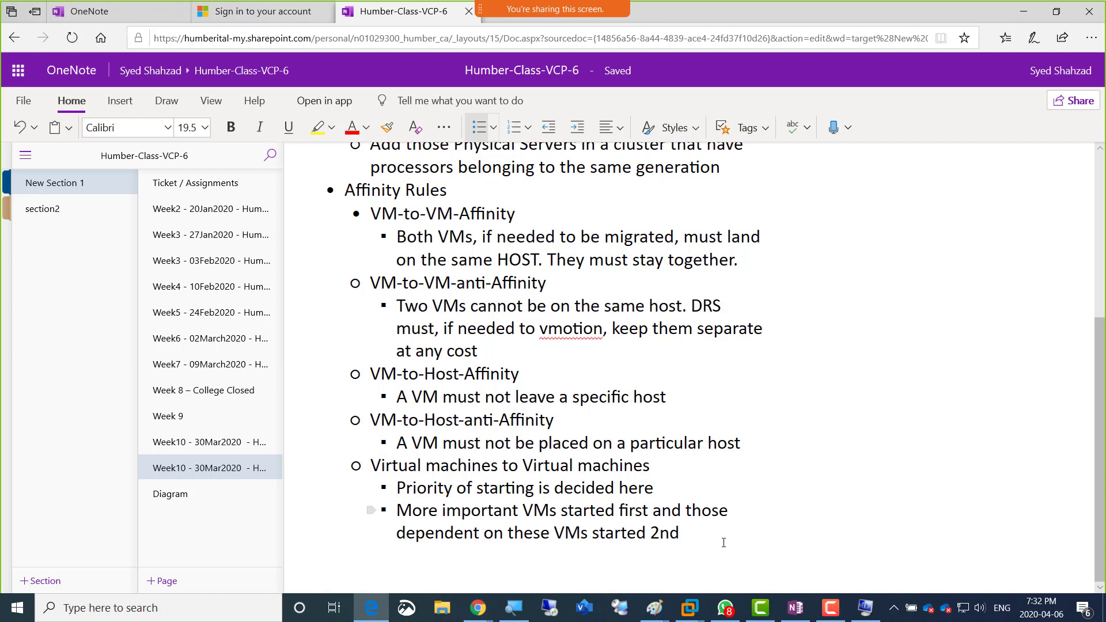
key(Return)
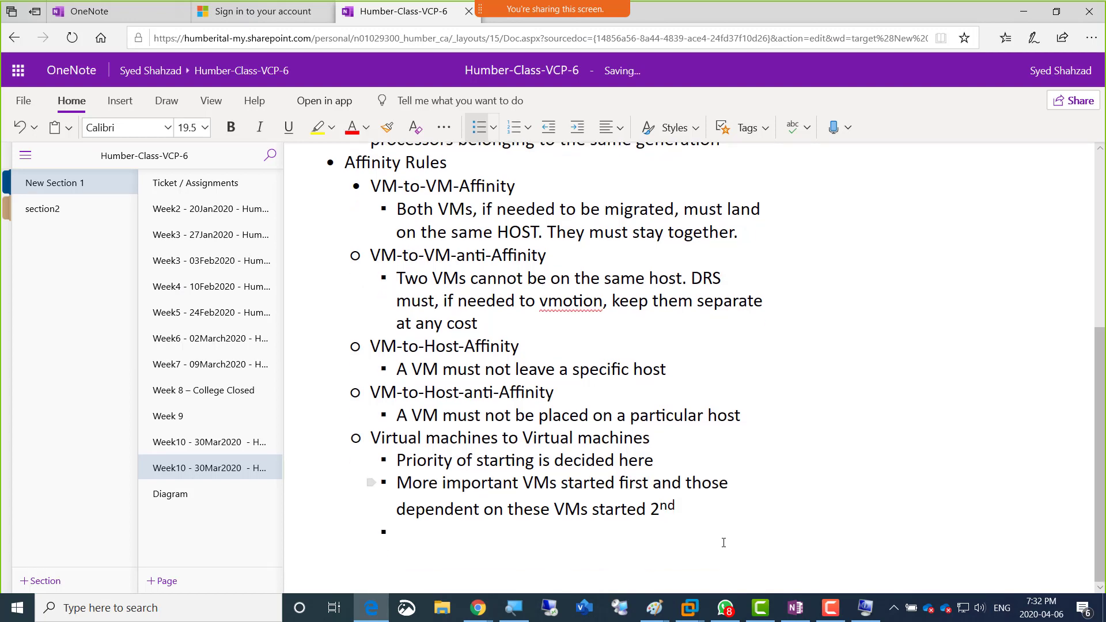
key(BackSpace)
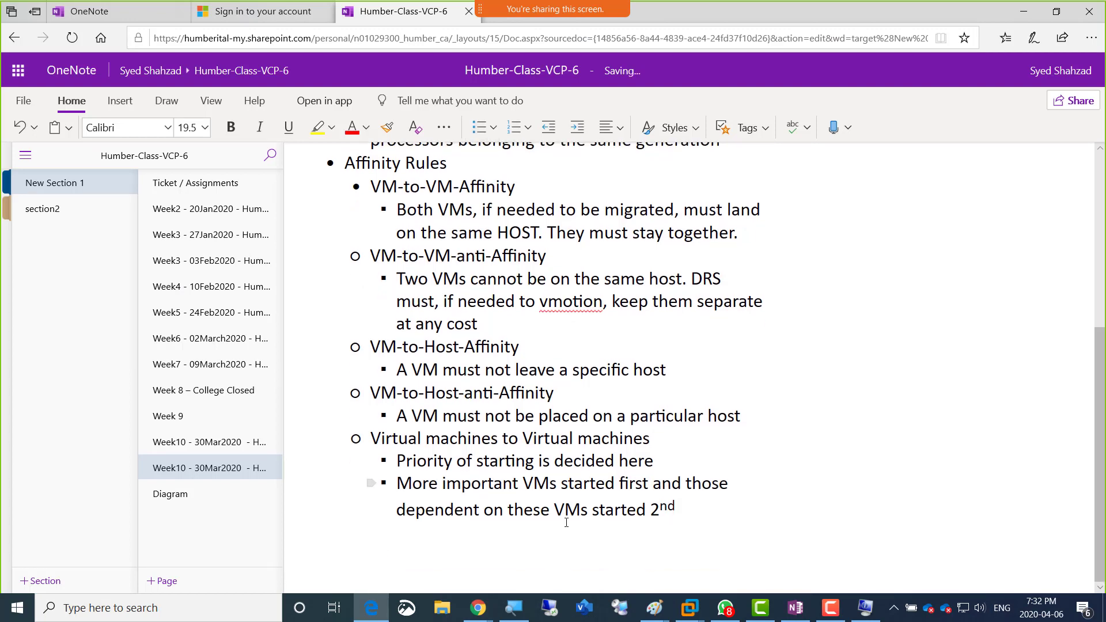
click(480, 131)
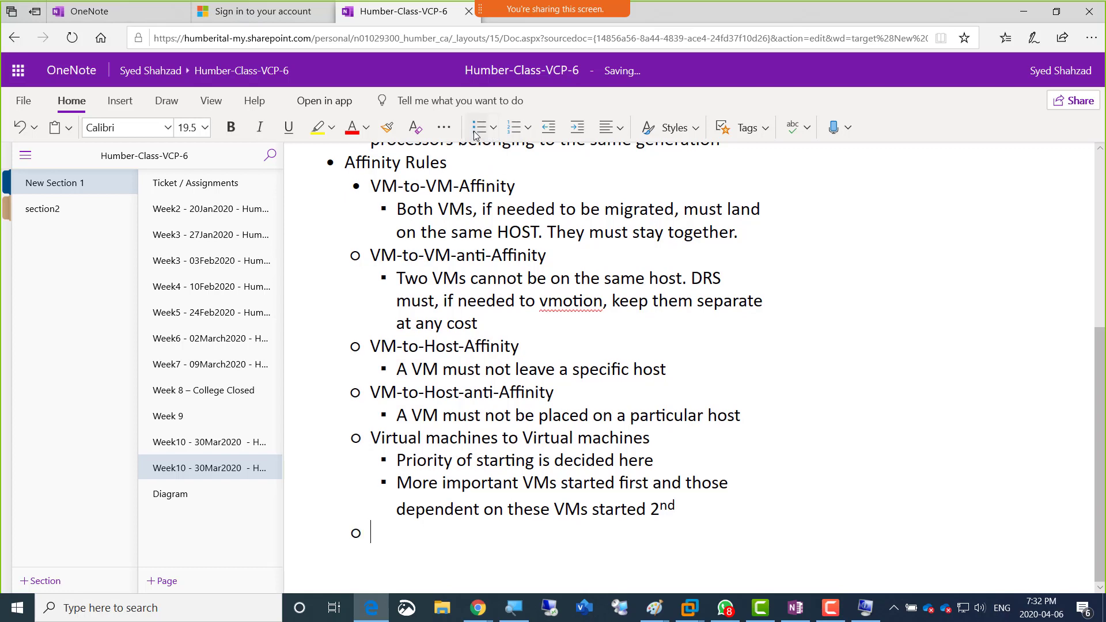
click(476, 132)
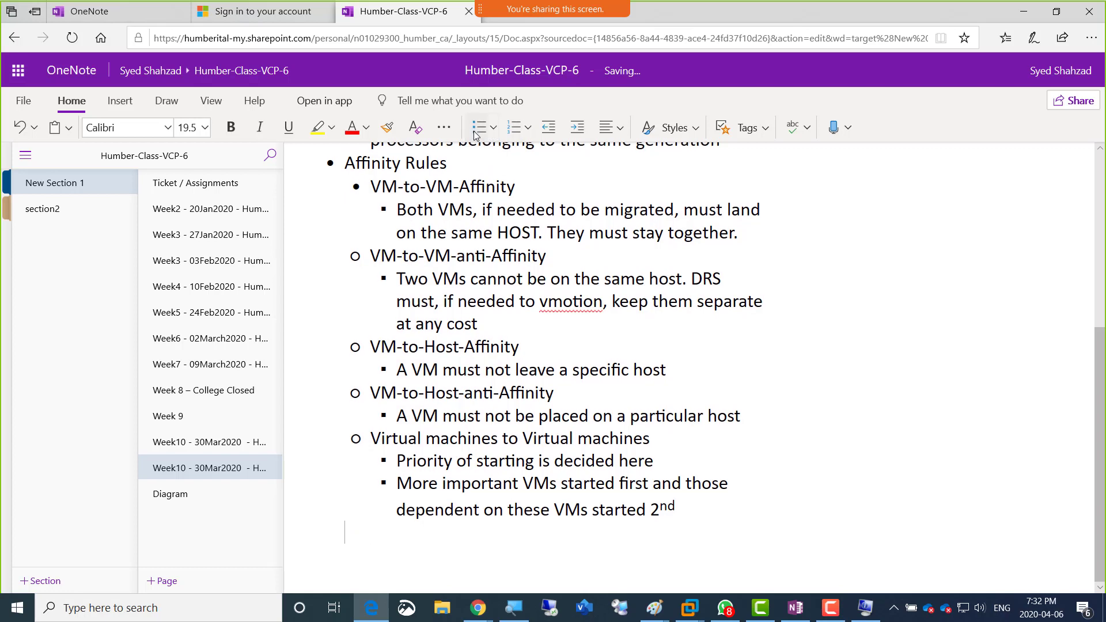
click(475, 133)
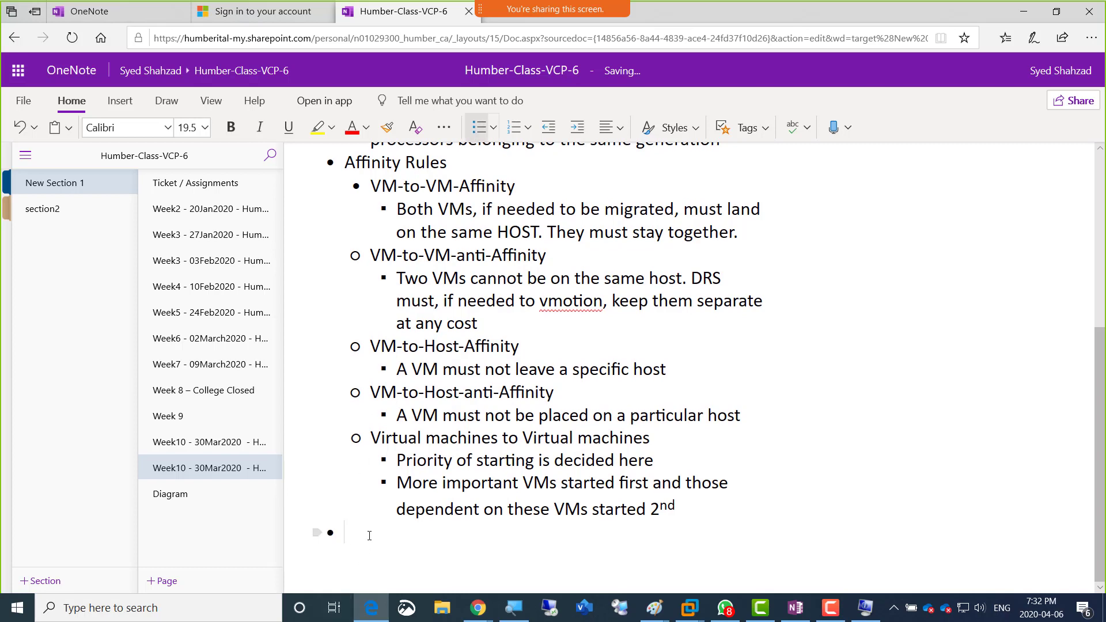
text(Resource Pool)
Step: Add a sub-bullet under Resource Pool: "It is used where we need to reserve the virtual hardware or put a limit to it."
key(Return)
key(Tab)
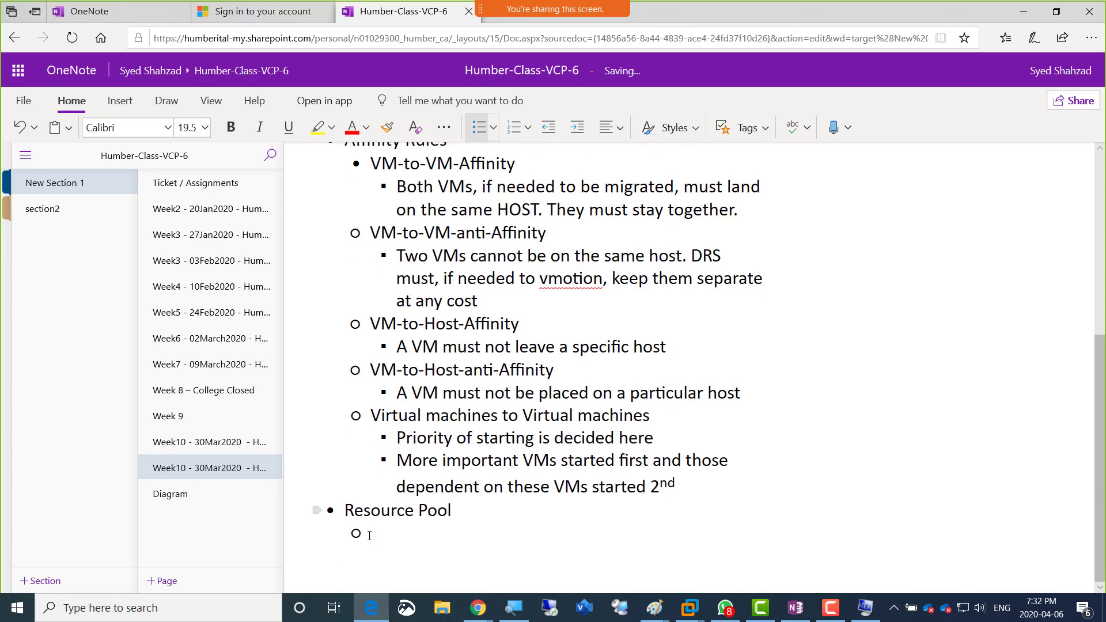
text(It is)
key(BackSpace)
key(BackSpace)
key(BackSpace)
key(BackSpace)
key(BackSpace)
key(BackSpace)
text(t is used where we nee)
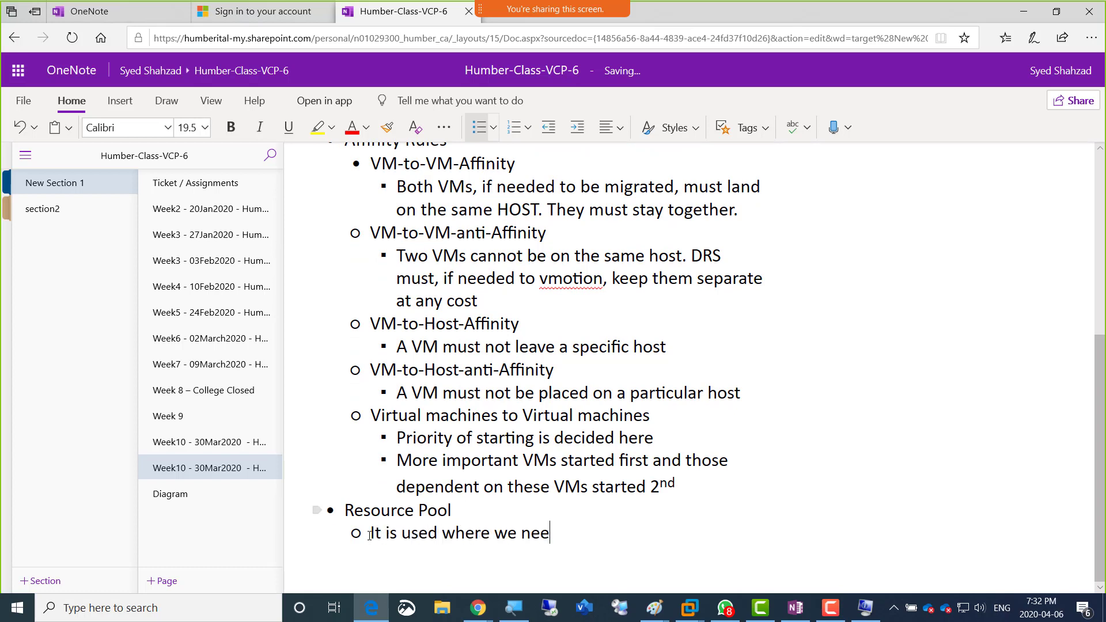
text(d to reserver)
key(BackSpace)
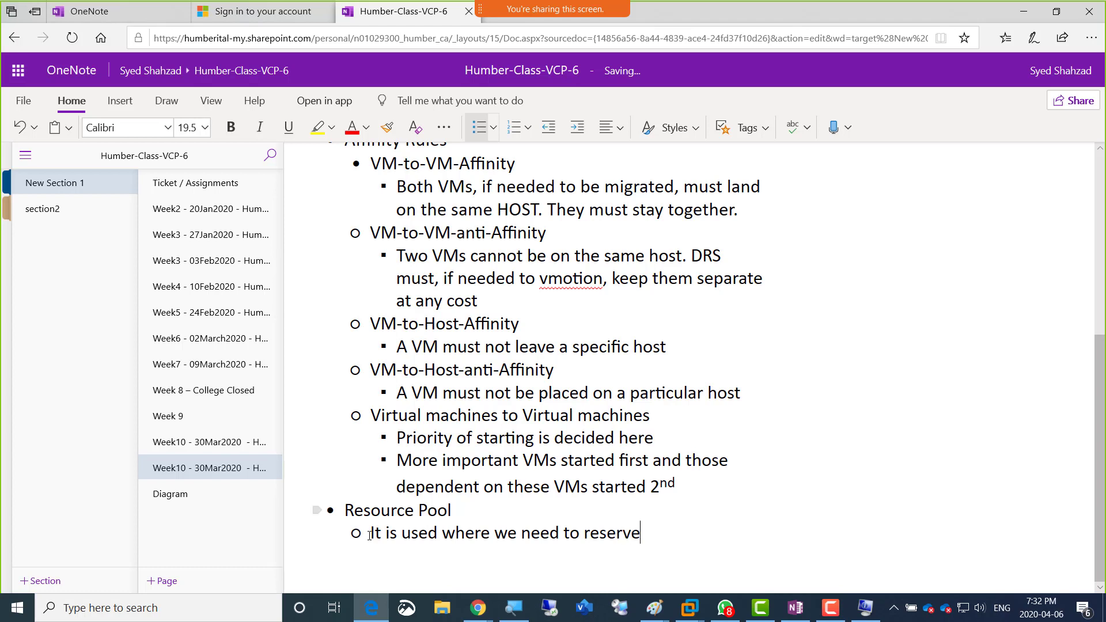
text(the virtual)
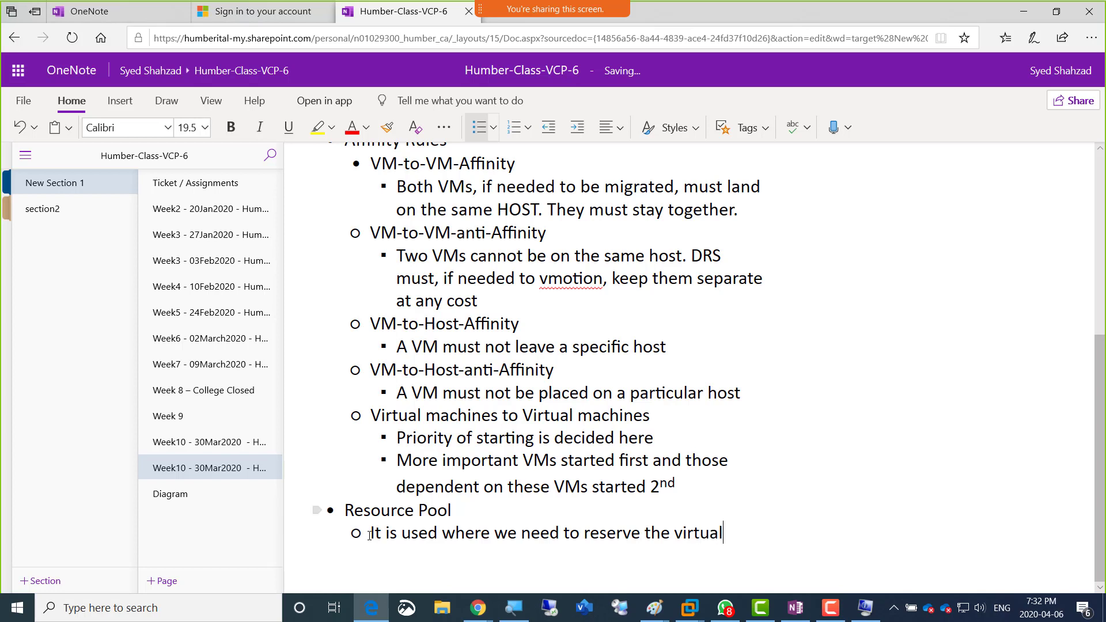
text( hardware)
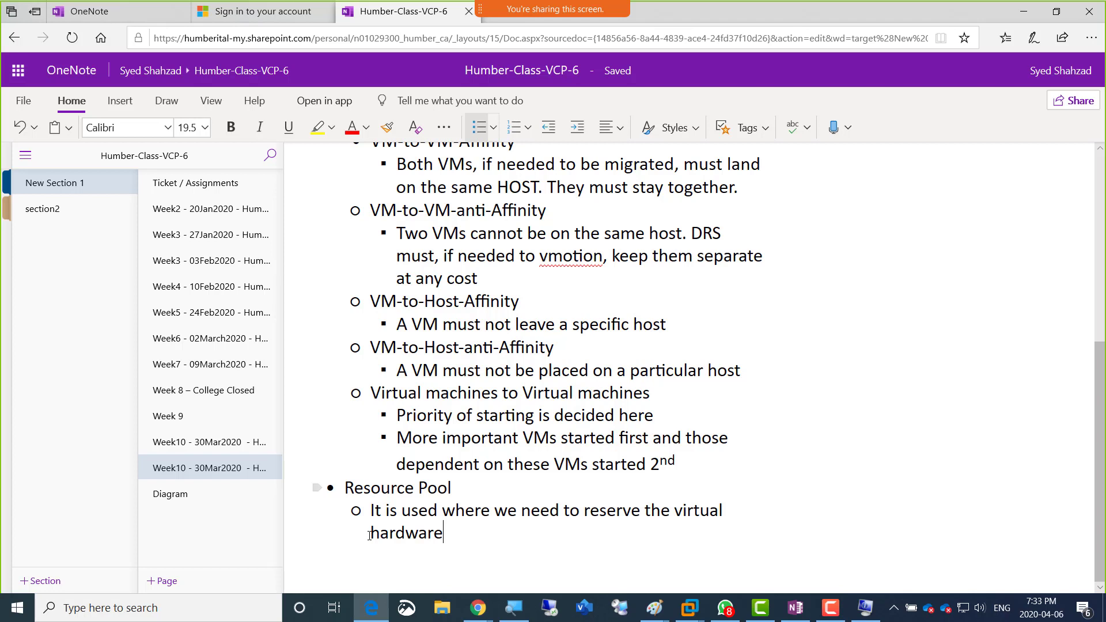
text(or put a limit to)
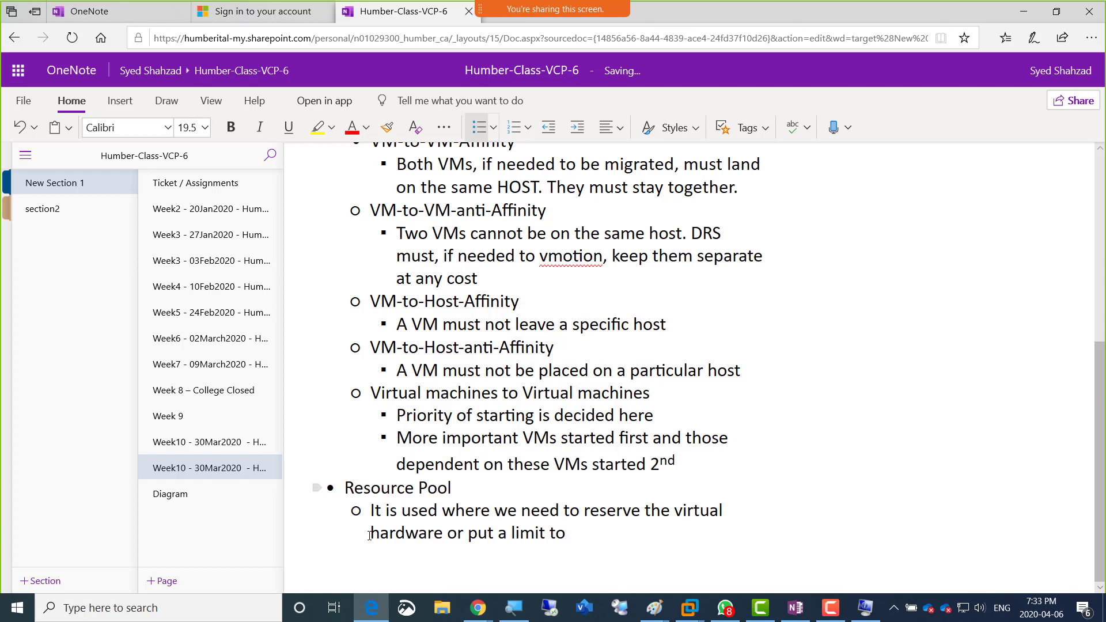
text( it.)
Step: Add a second sub-bullet: "The only virtual hardware that we can reserve or limit in a resource pool are CPU and RAM"
key(Return)
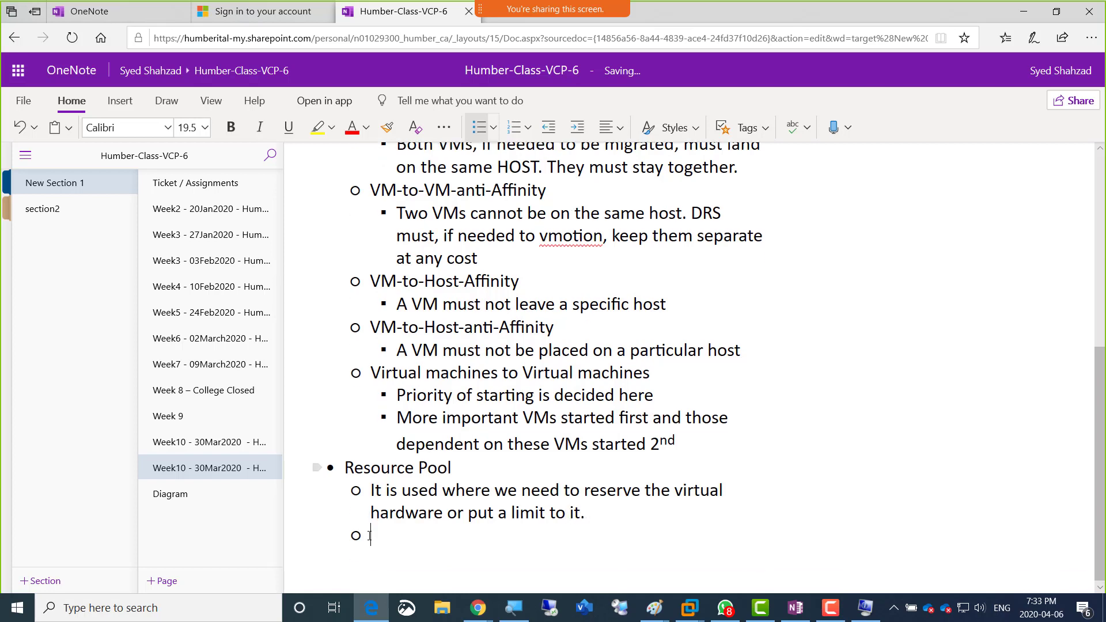
text(The onl)
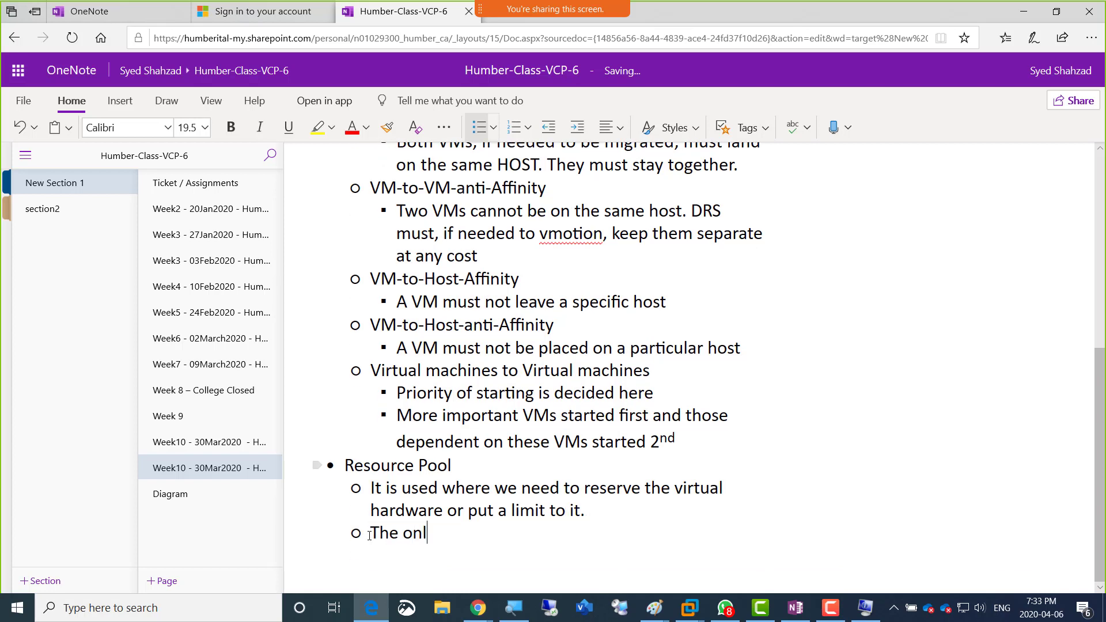
text(y virtual ha)
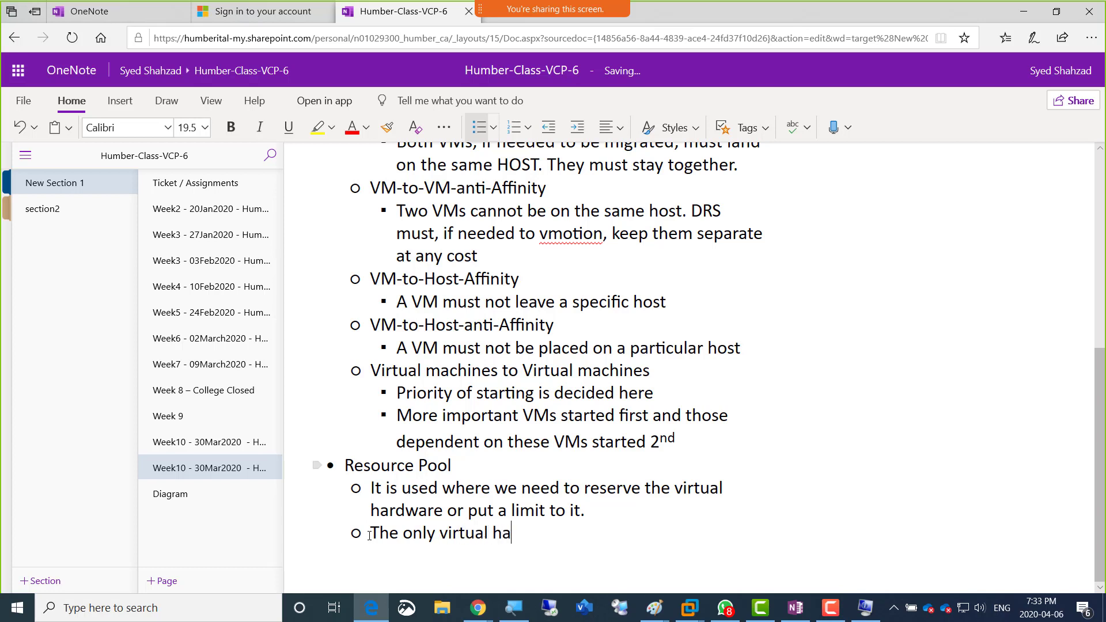
text(rdware that we)
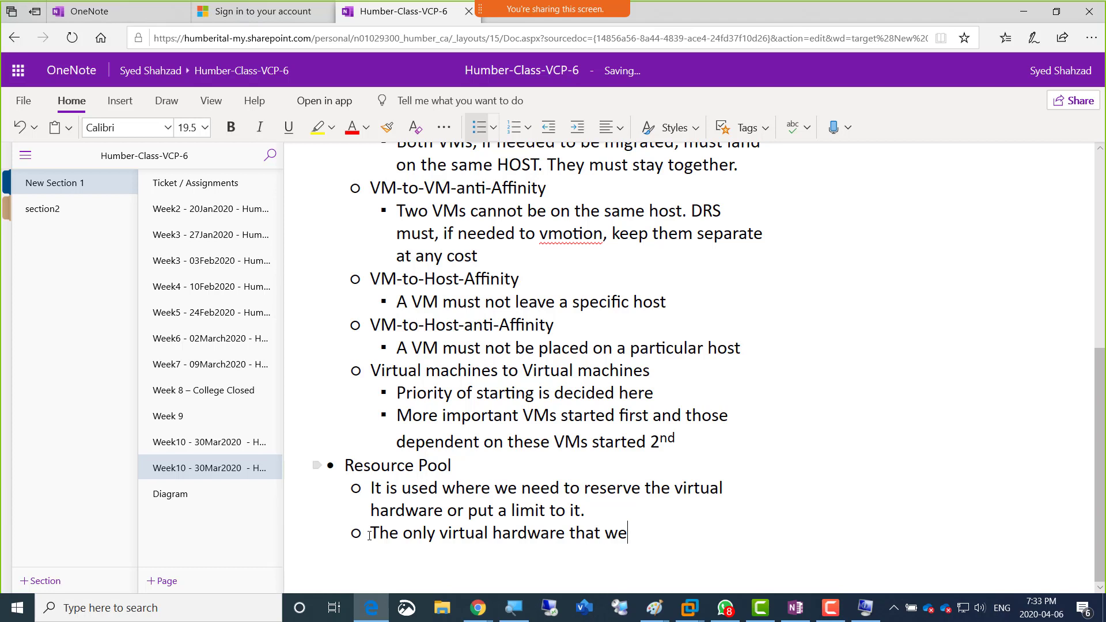
text( can reserve or )
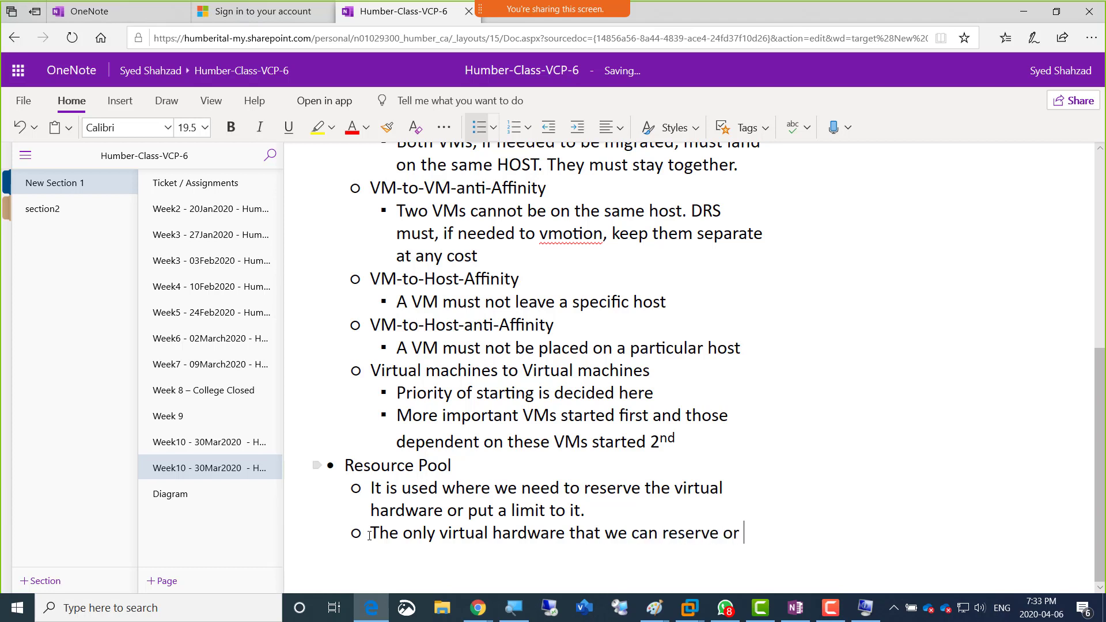
text(limi)
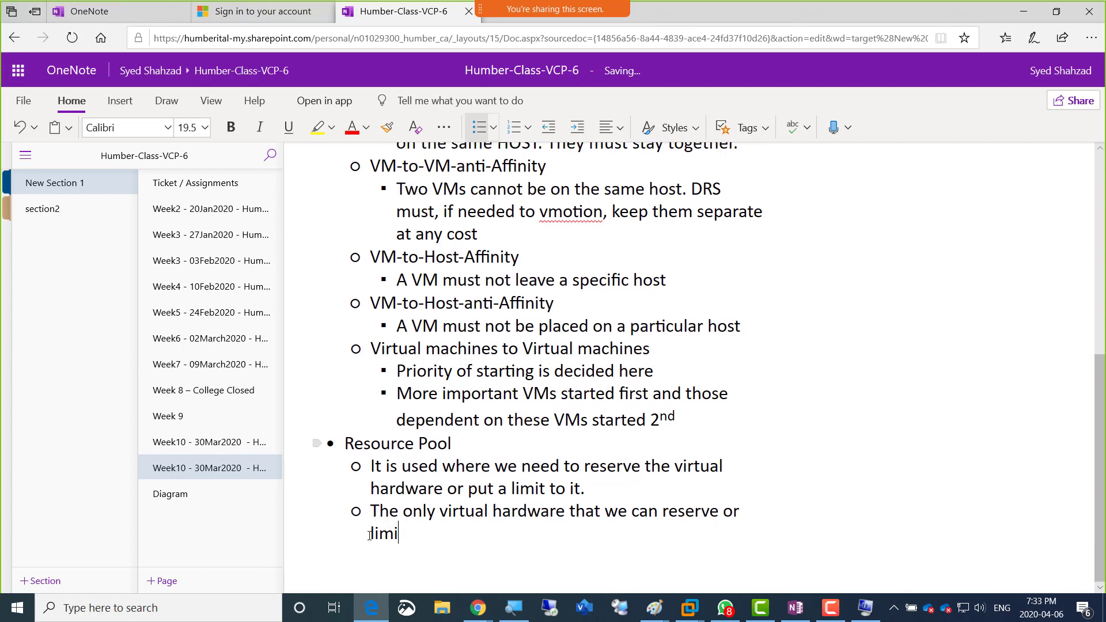
text(t in a resource pool )
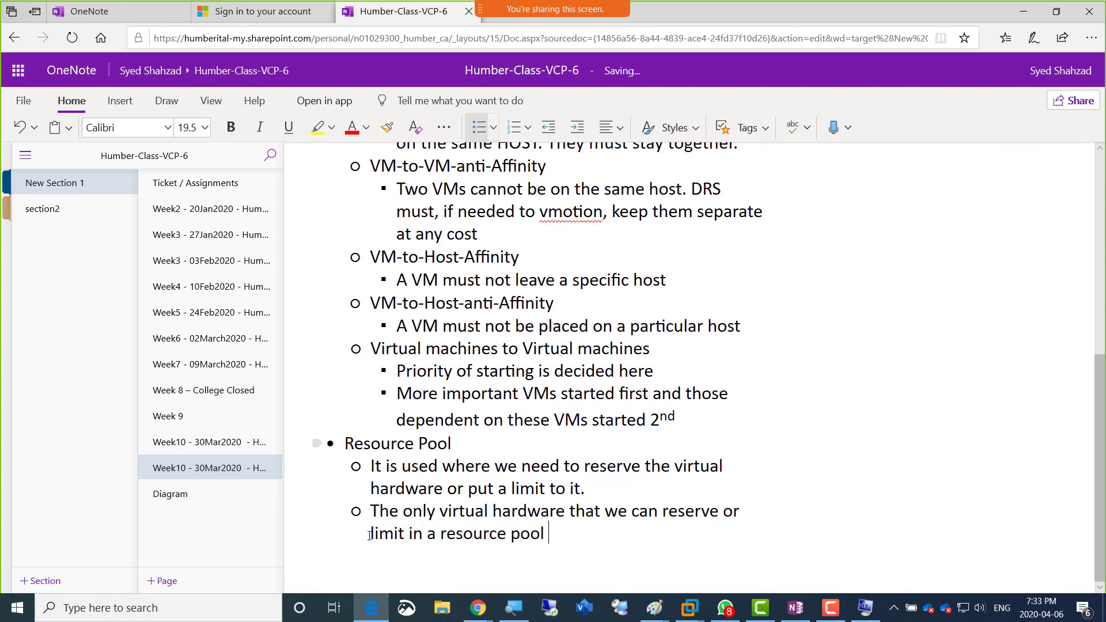
text(are CPU and RAM)
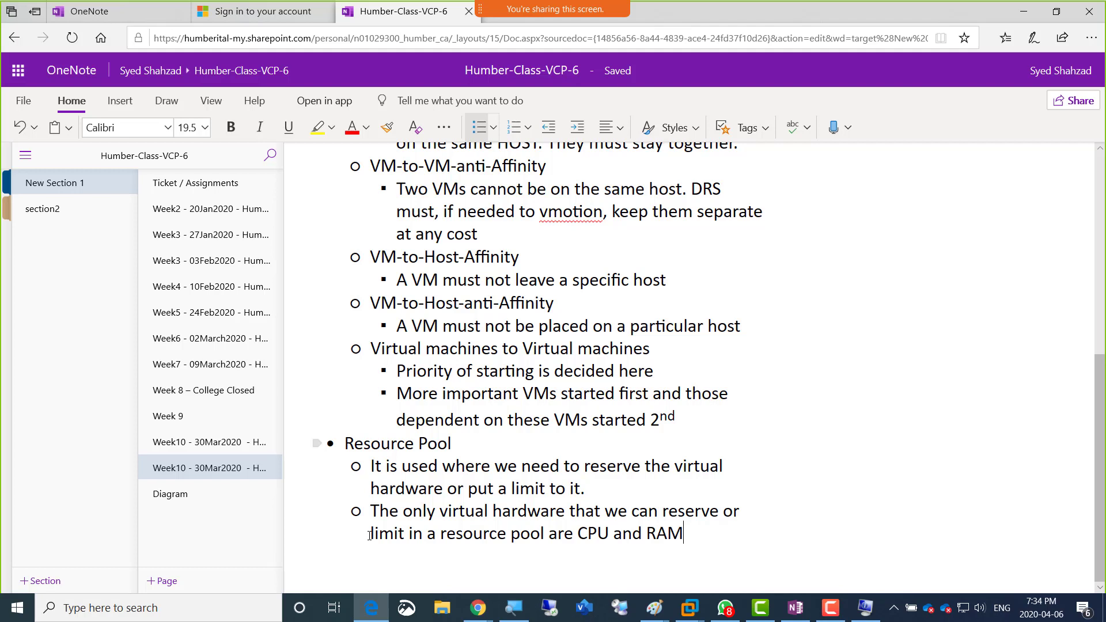
Step: Add a third sub-bullet under Resource Pool: "If we want to reserver RAM or CPU for critical VMs"
key(Return)
key(Return)
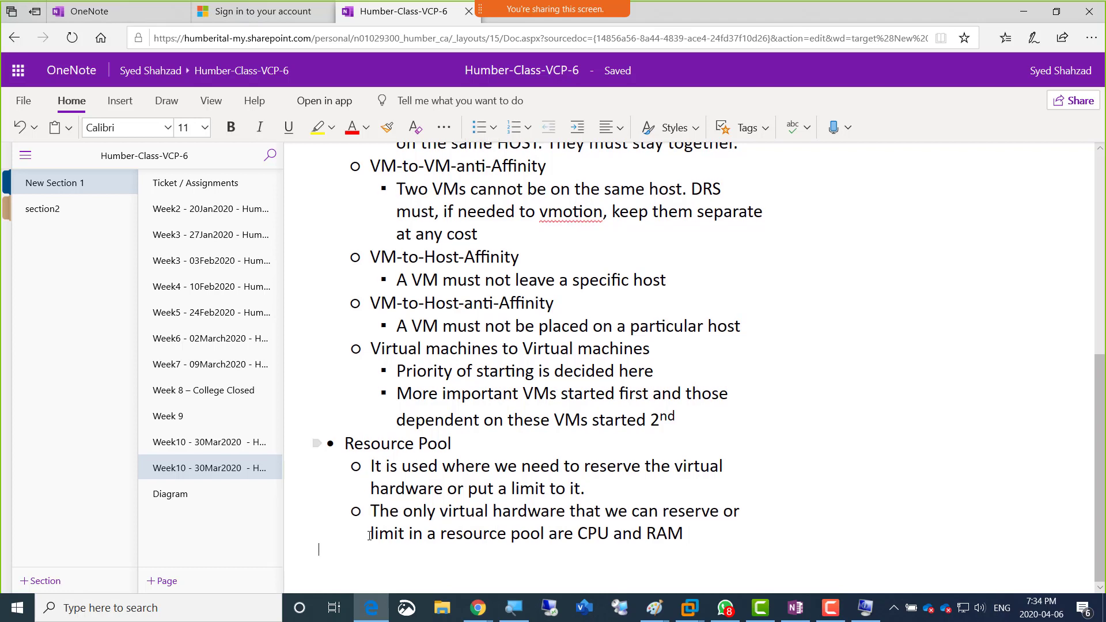
key(BackSpace)
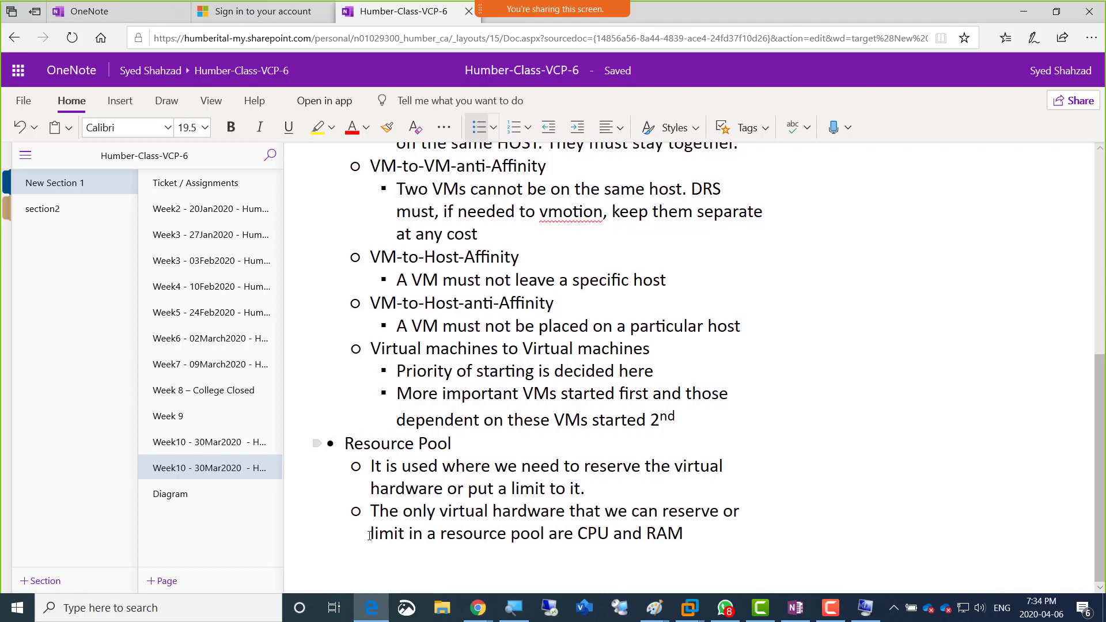
key(Return)
text(If we )
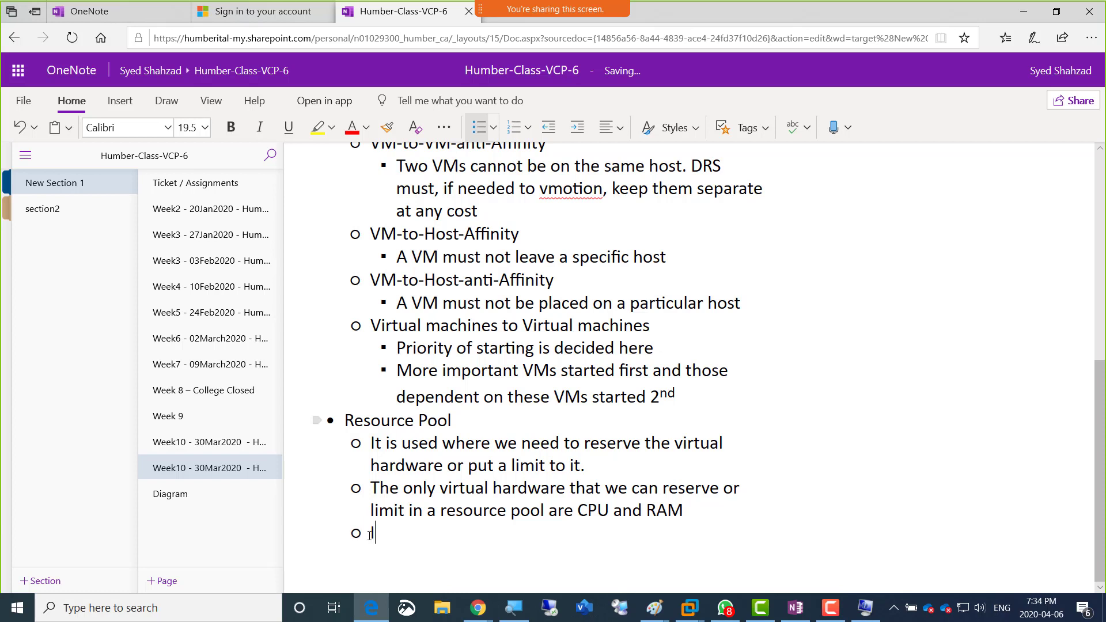
text(want t)
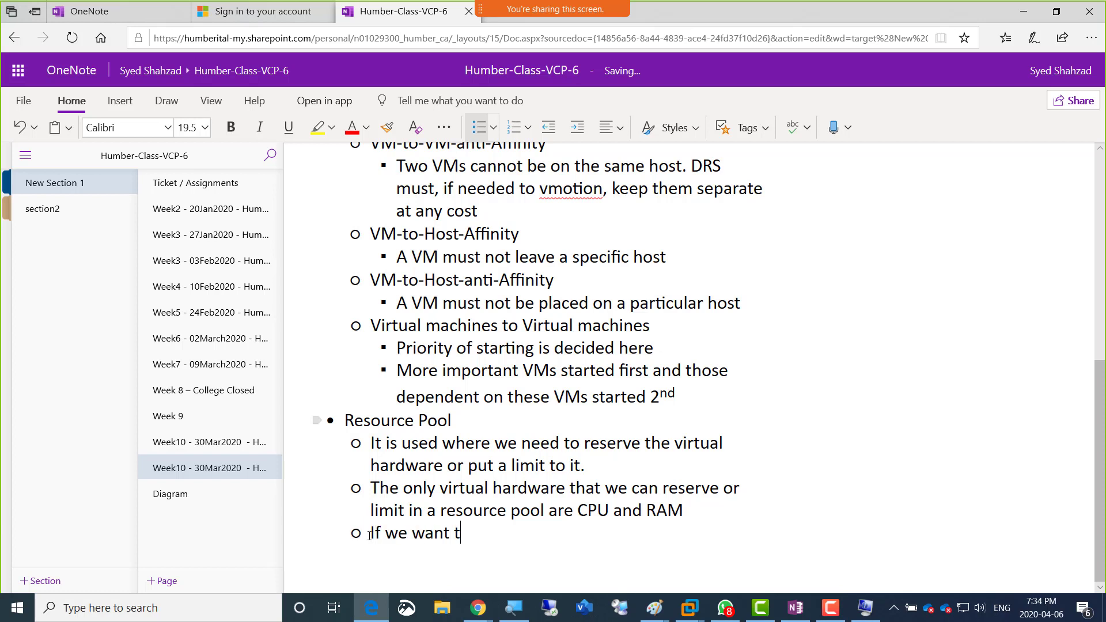
text(o reserver RAM or )
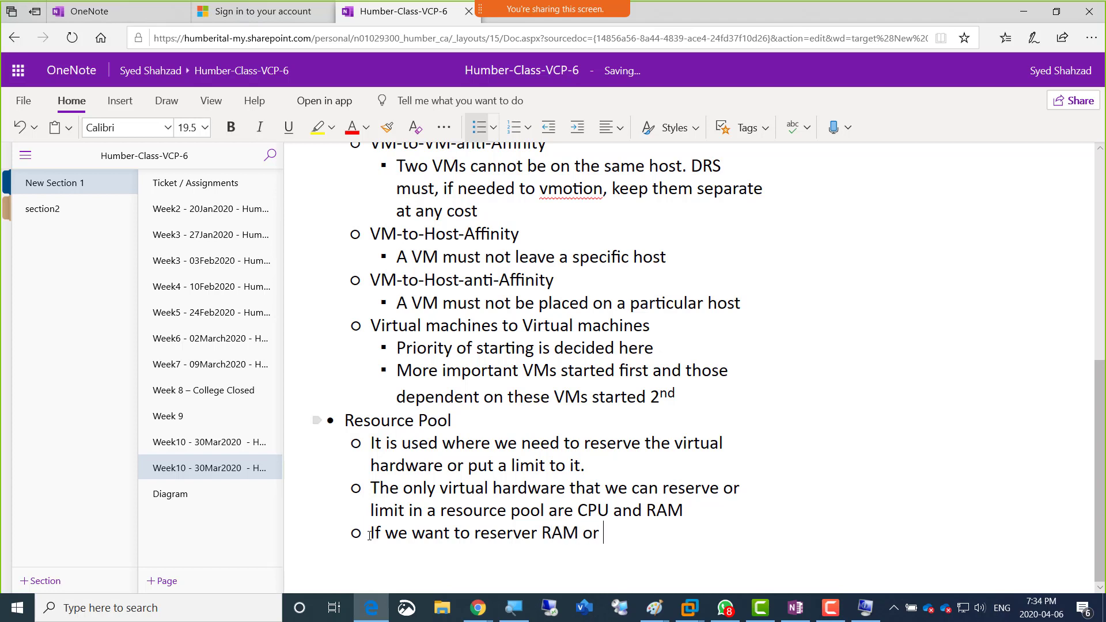
text(CPU for critical VMs)
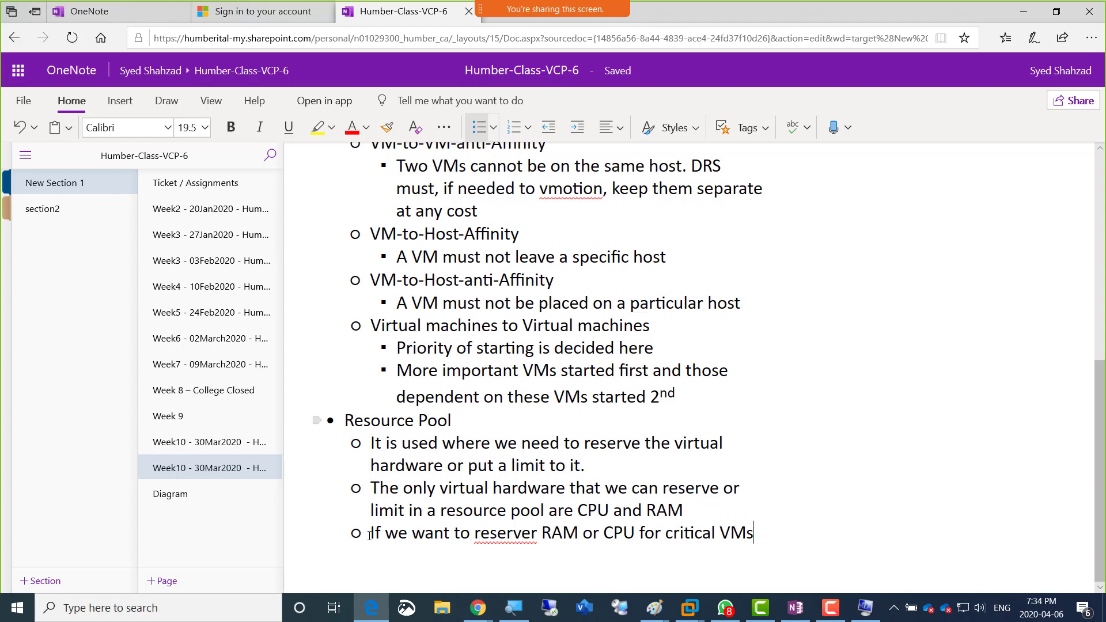
Step: Correct "reserver" to "reserve" in the third Resource Pool sub-bullet and move the cursor back towards the line's end
key(Left)
key(Left)
key(Left)
key(Left)
key(Left)
key(Left)
key(Left)
key(Left)
key(Left)
key(Left)
key(Left)
key(Left)
key(Left)
key(Left)
key(Left)
key(Left)
key(Left)
key(Left)
key(Left)
key(Left)
key(Left)
key(Delete)
key(ctrl+Right)
key(ctrl+Right)
key(ctrl+Right)
key(ctrl+Right)
key(ctrl+Right)
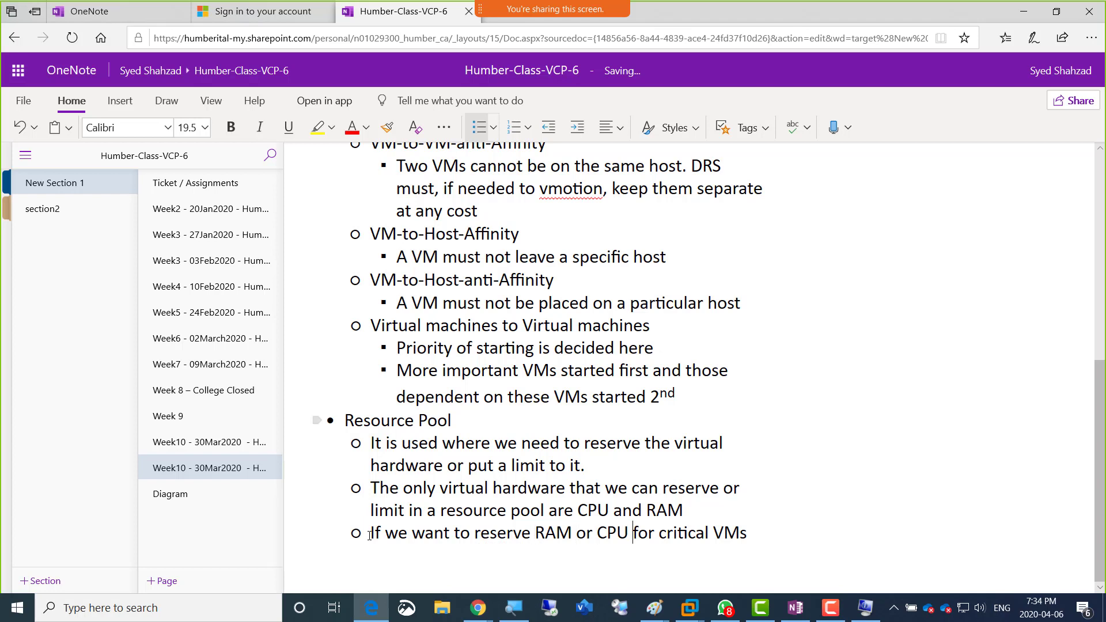
Step: Complete the third Resource Pool sub-bullet with "then we use RP" after "critical VMs"
key(ctrl+Right)
key(ctrl+Right)
text(then we use )
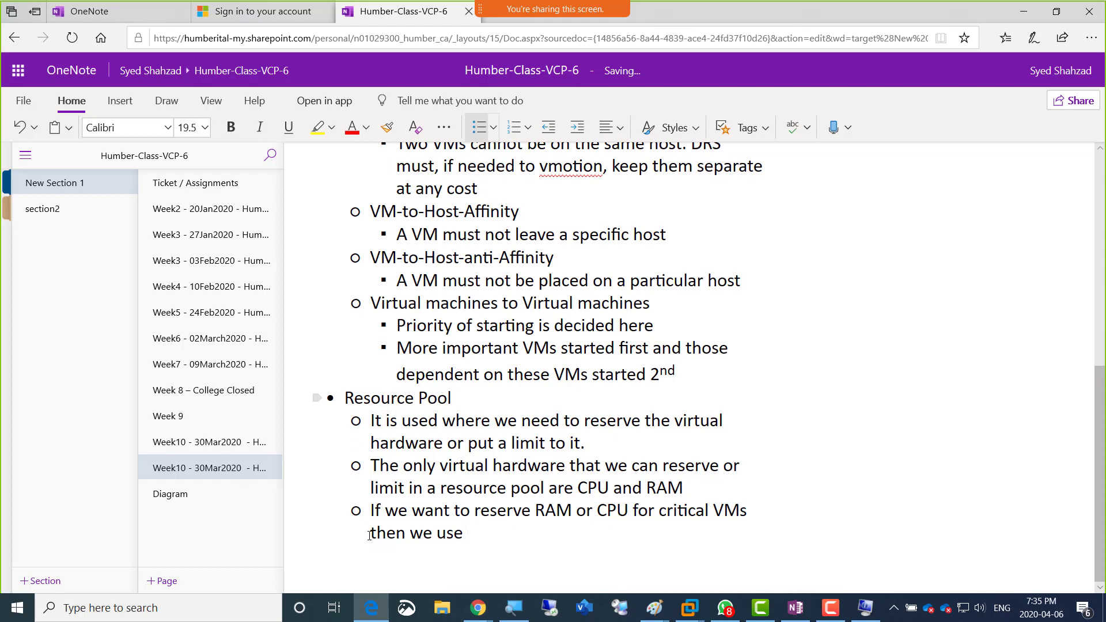
text(RP)
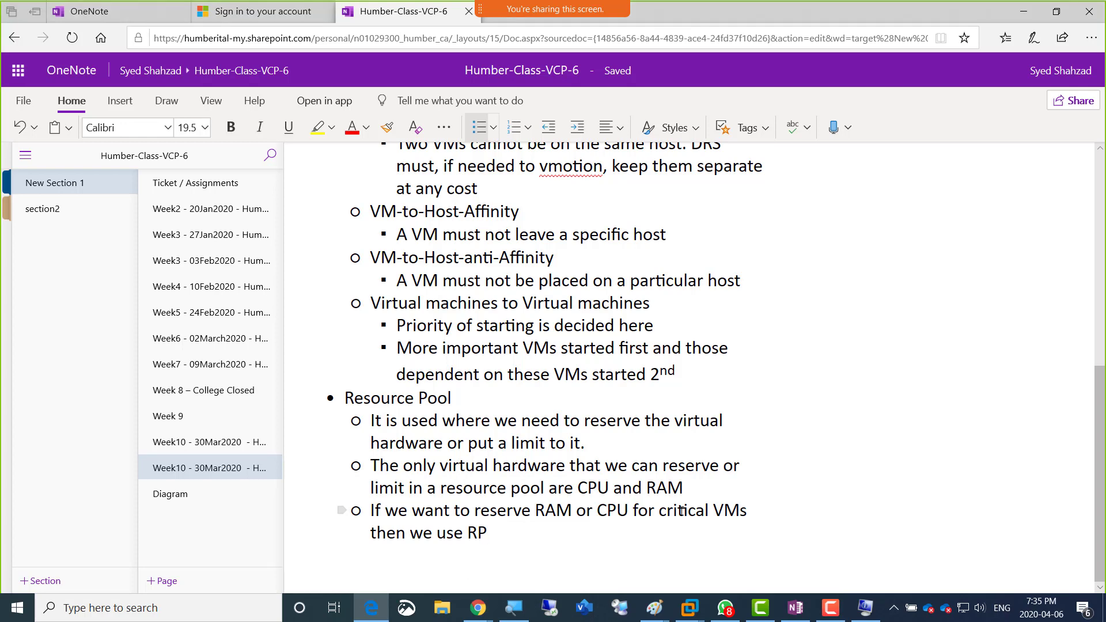
Step: Switch to VMware Workstation, name TorCluster's new resource pool SalesDeptVM-RP, and leave only its CPU settings expanded
key(alt+Tab)
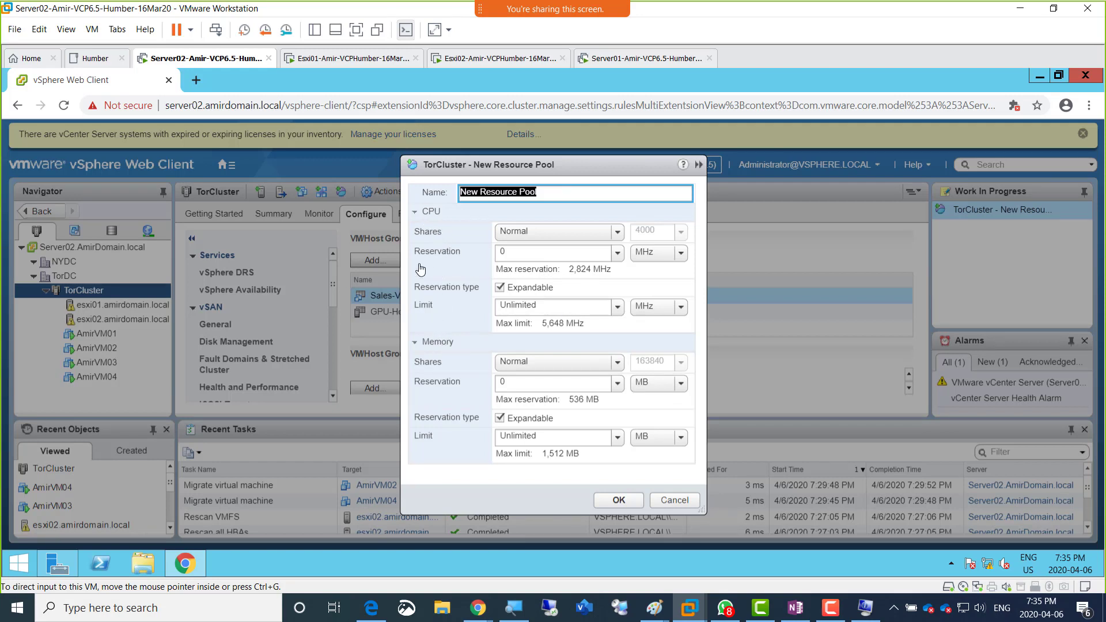
click(415, 217)
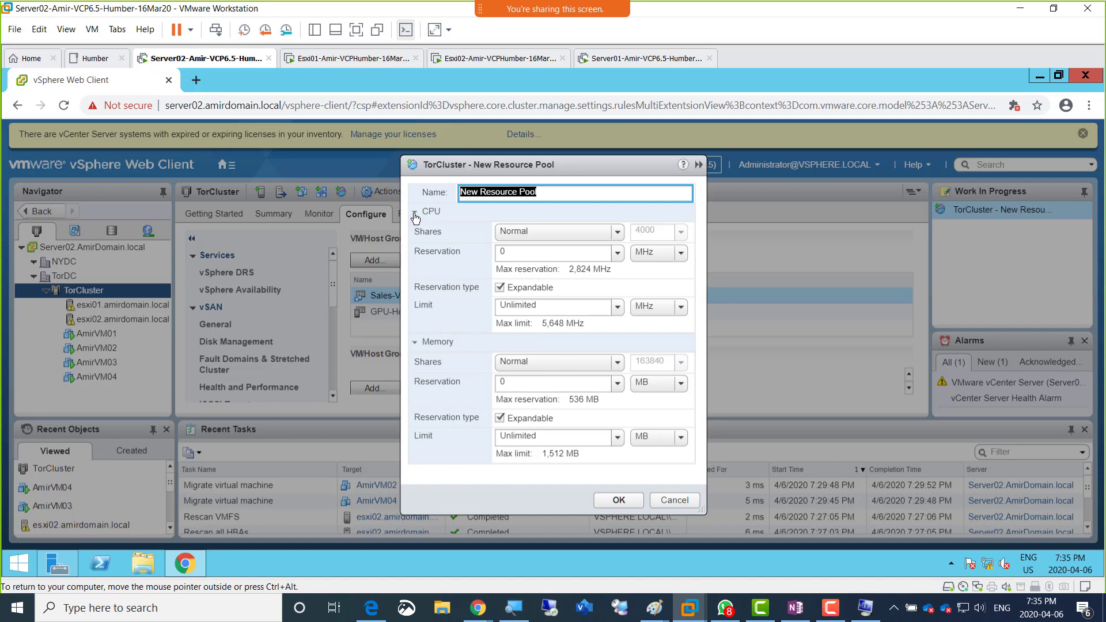
click(415, 213)
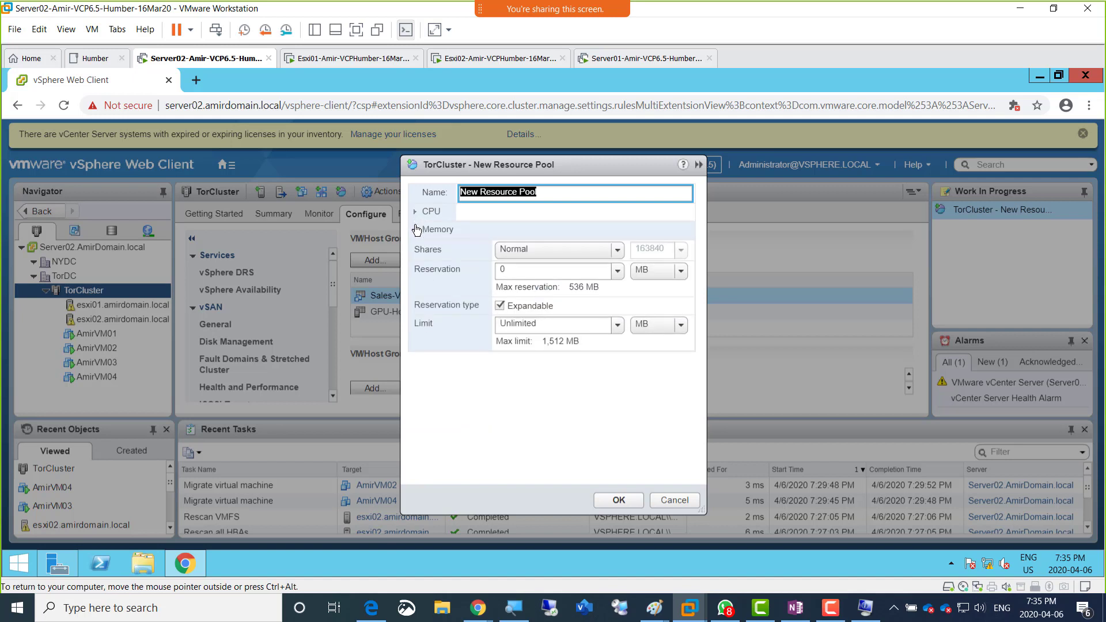
click(416, 230)
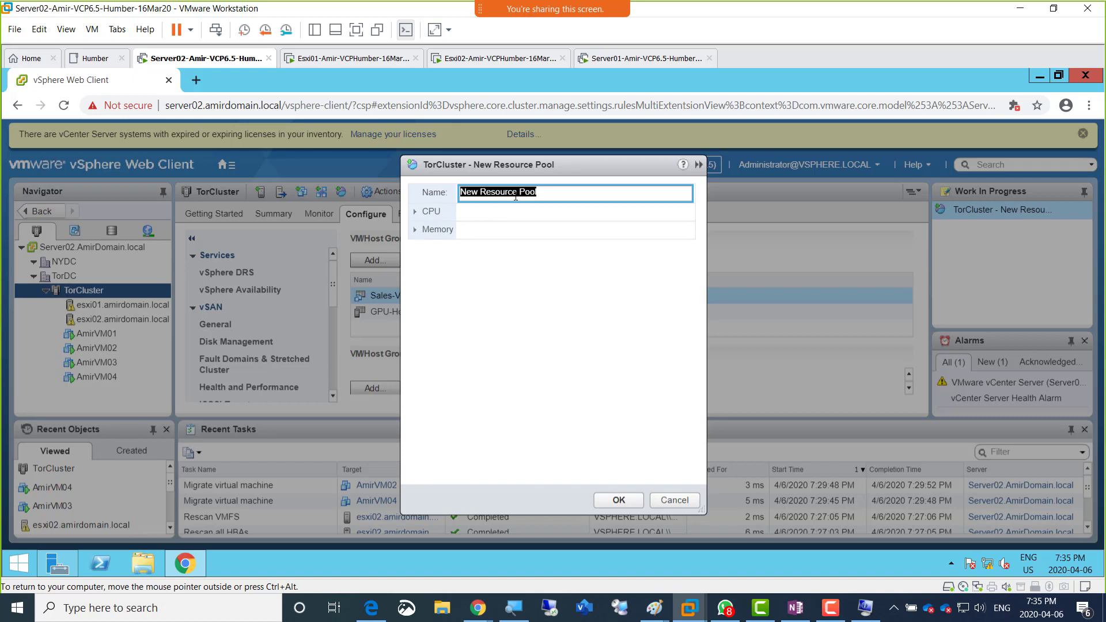
text(SalesDeptVM-RP)
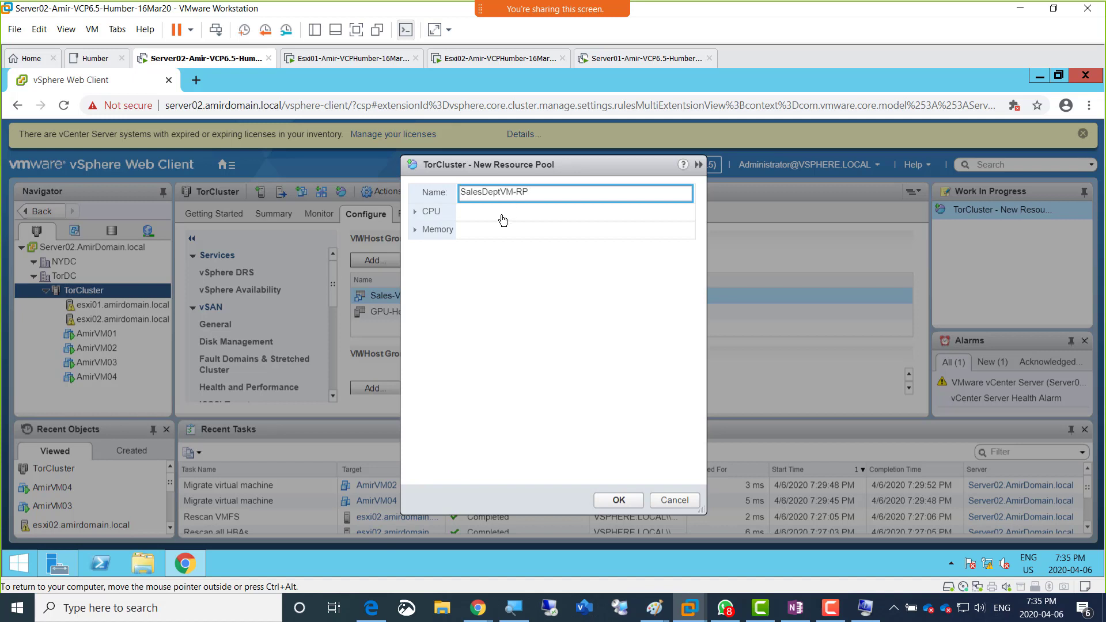
click(416, 213)
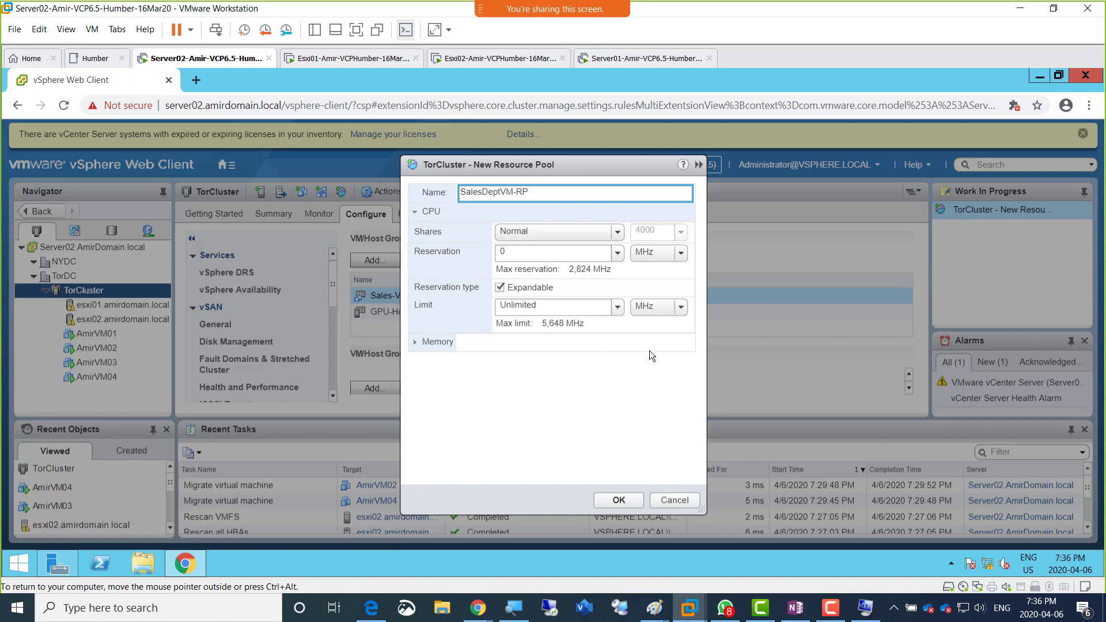
Step: Bring up the screen recorder's ScreenDraw tool and draw two tall host boxes beside the New Resource Pool dialog
click(830, 607)
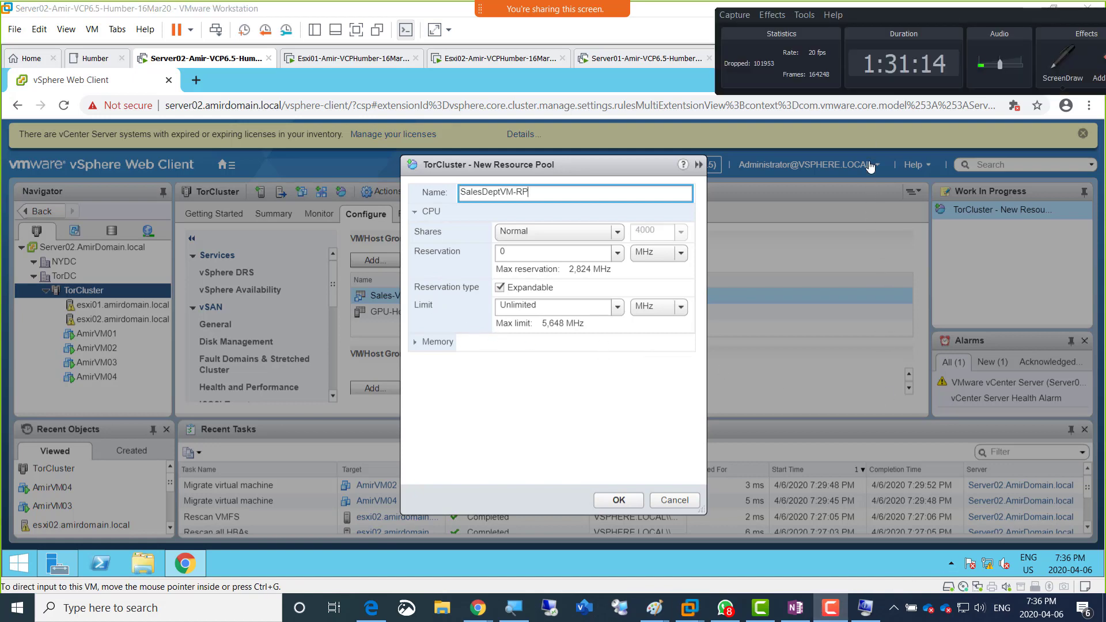
drag(893, 17, 451, 569)
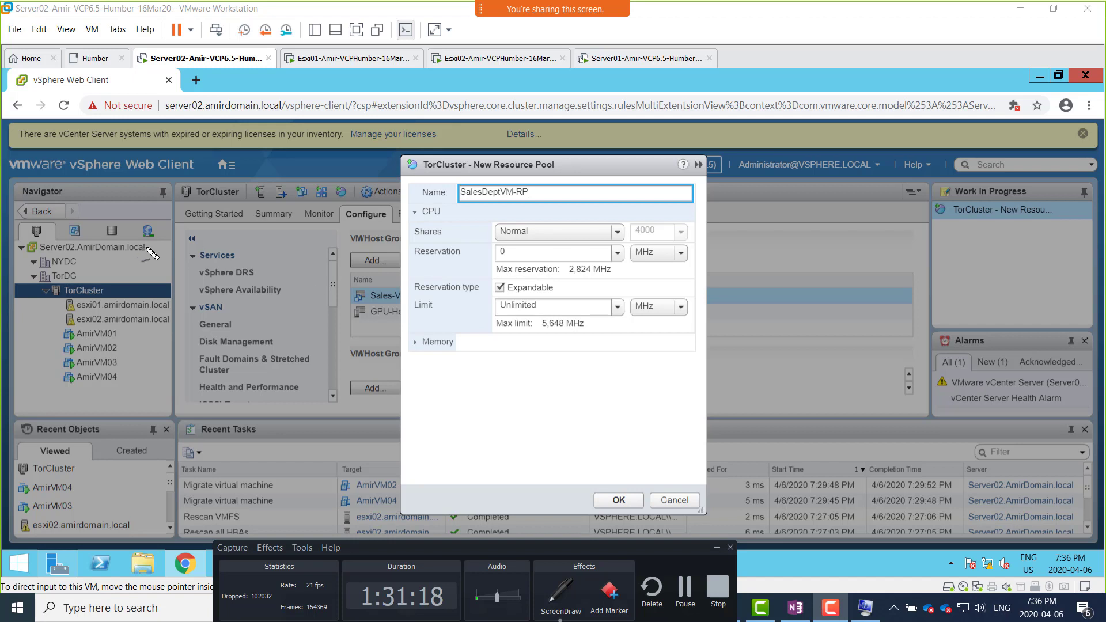
mouse_move(145, 257)
mouse_down()
mouse_move(199, 247)
mouse_move(239, 352)
mouse_move(164, 362)
mouse_move(153, 260)
mouse_up()
mouse_move(242, 261)
mouse_down()
mouse_move(291, 241)
mouse_move(319, 344)
mouse_move(270, 346)
mouse_move(254, 238)
mouse_up()
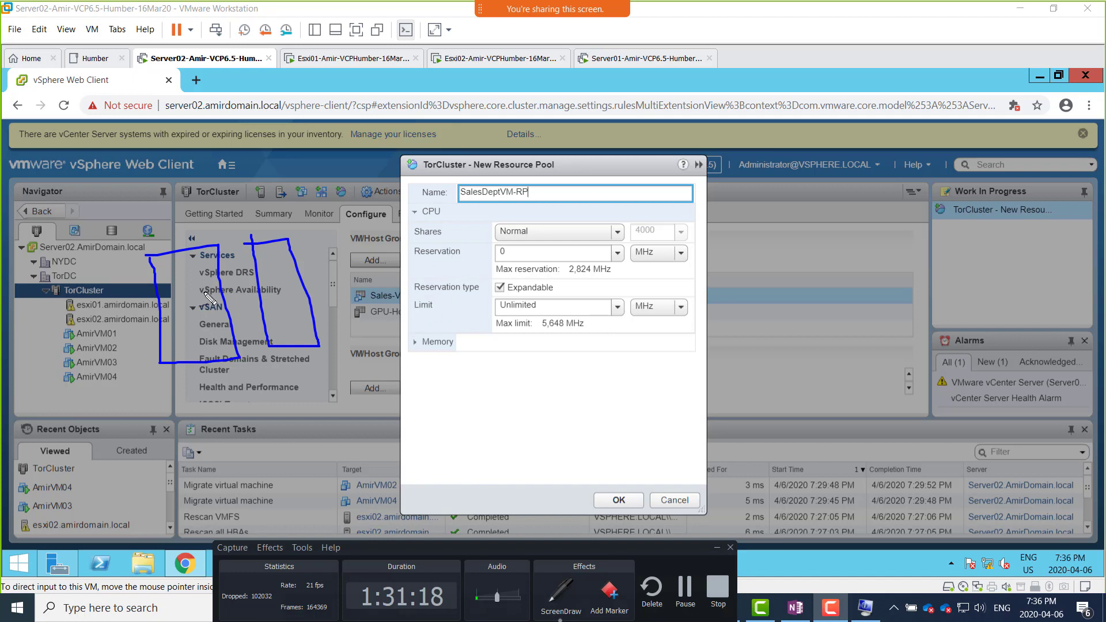
Step: Write RP1 with an arrow to the CPU shares value and add RP2 beneath it
drag(479, 323, 487, 320)
mouse_move(743, 186)
mouse_down()
mouse_move(767, 203)
mouse_move(790, 195)
mouse_move(780, 182)
mouse_move(813, 183)
mouse_move(658, 217)
mouse_up()
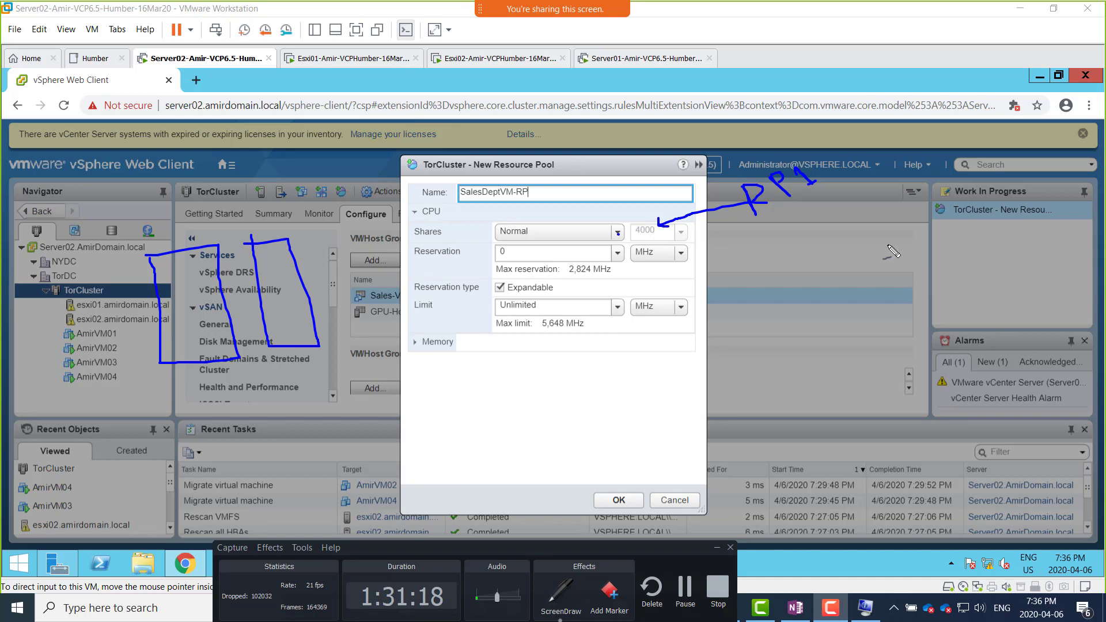
mouse_move(776, 226)
mouse_down()
mouse_move(798, 260)
mouse_move(806, 233)
mouse_move(811, 244)
mouse_move(855, 233)
mouse_up()
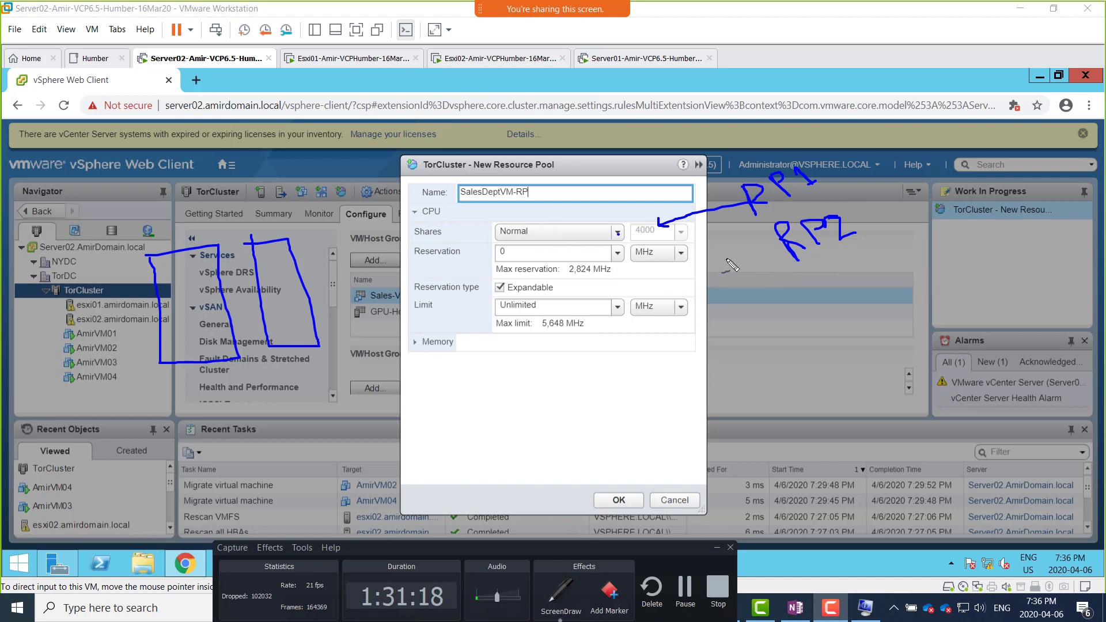
Step: Underline the CPU Shares label and write 3000 under RP2 and 4000 beside RP1
drag(422, 238, 456, 239)
mouse_move(814, 267)
mouse_down()
mouse_move(829, 279)
mouse_move(862, 252)
mouse_up()
drag(809, 298, 817, 296)
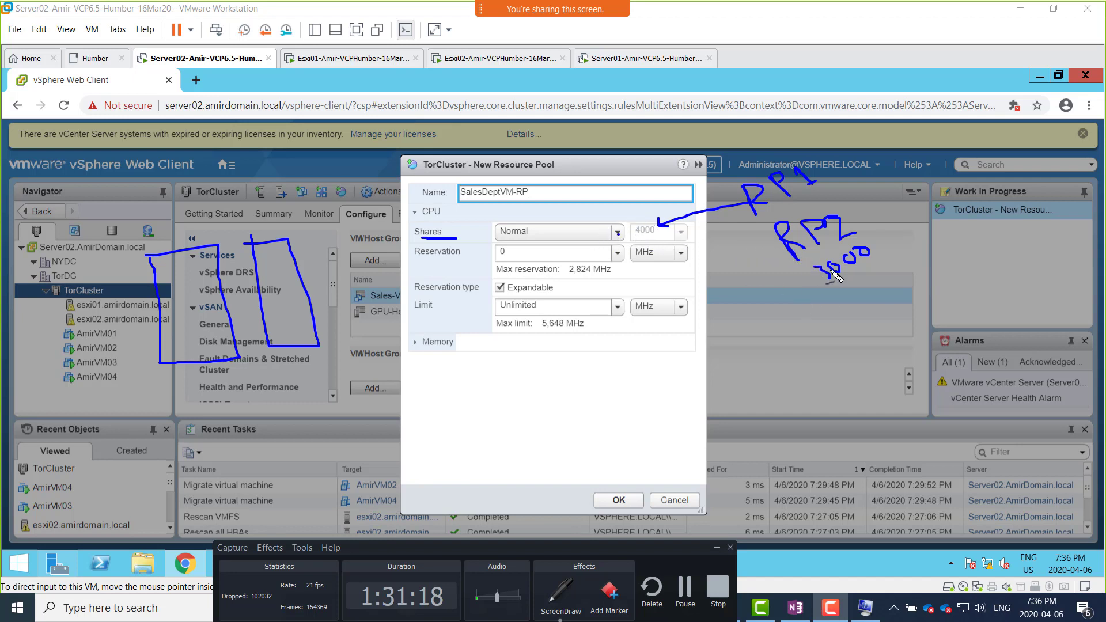
mouse_move(832, 153)
mouse_down()
mouse_move(868, 173)
mouse_move(911, 137)
mouse_move(902, 155)
mouse_up()
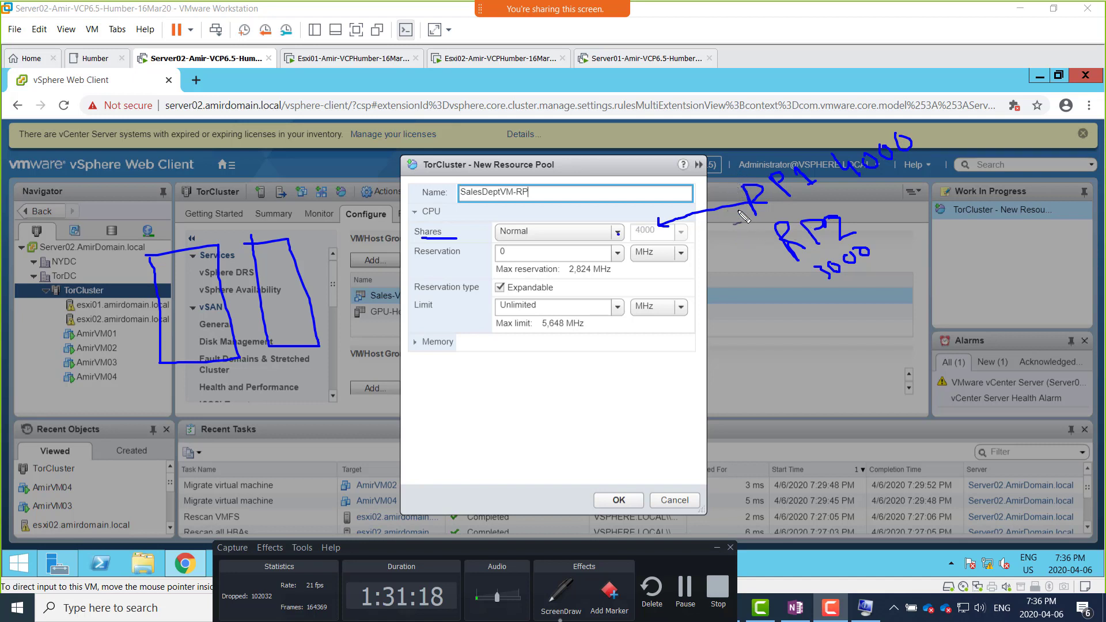
Step: Outline the RP1 and RP2 notes and write CPU and RAM above them
mouse_move(722, 183)
mouse_down()
mouse_move(772, 216)
mouse_move(916, 167)
mouse_move(887, 143)
mouse_up()
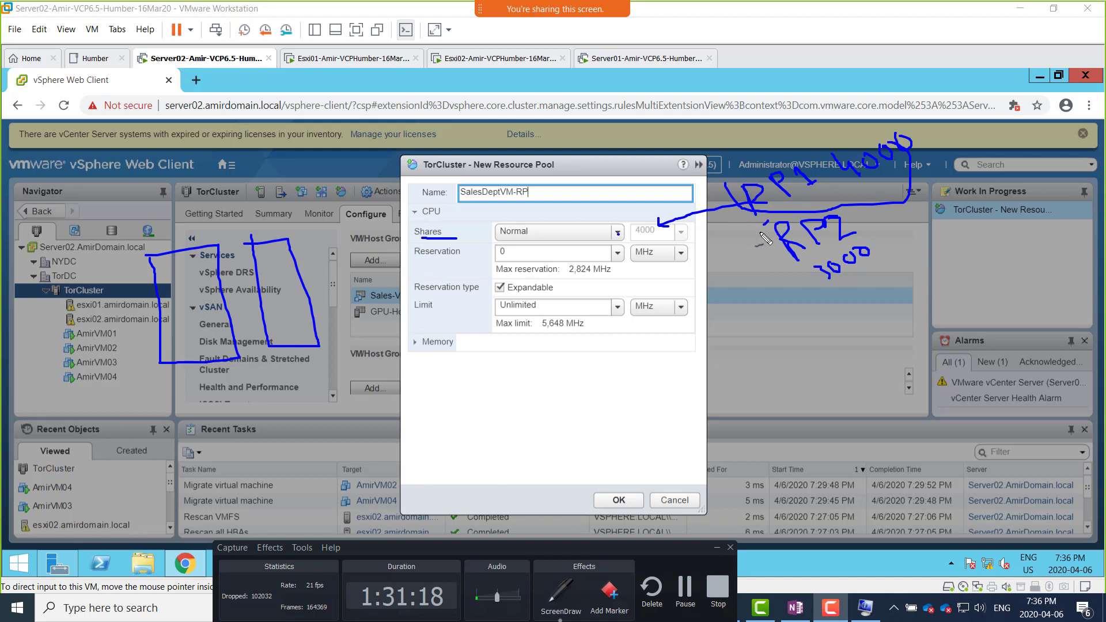
mouse_move(767, 222)
mouse_down()
mouse_move(832, 300)
mouse_move(907, 228)
mouse_move(812, 212)
mouse_move(786, 233)
mouse_move(786, 261)
mouse_up()
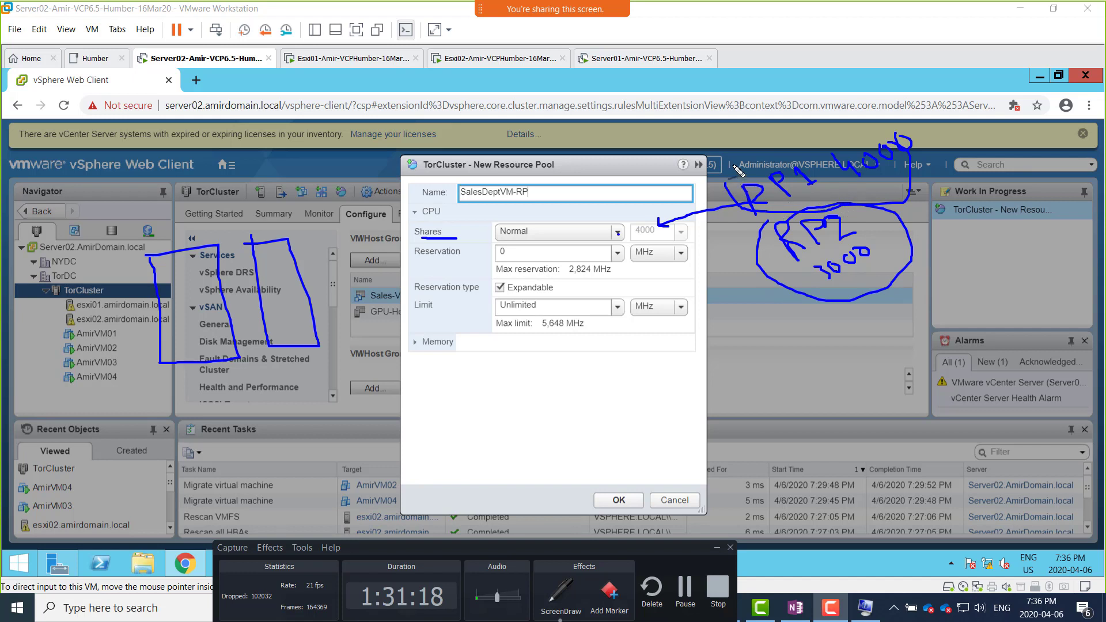
mouse_move(742, 123)
mouse_down()
mouse_move(726, 128)
mouse_move(739, 139)
mouse_move(787, 105)
mouse_up()
mouse_move(767, 157)
mouse_down()
mouse_move(765, 140)
mouse_move(787, 159)
mouse_move(799, 140)
mouse_move(791, 123)
mouse_move(820, 115)
mouse_up()
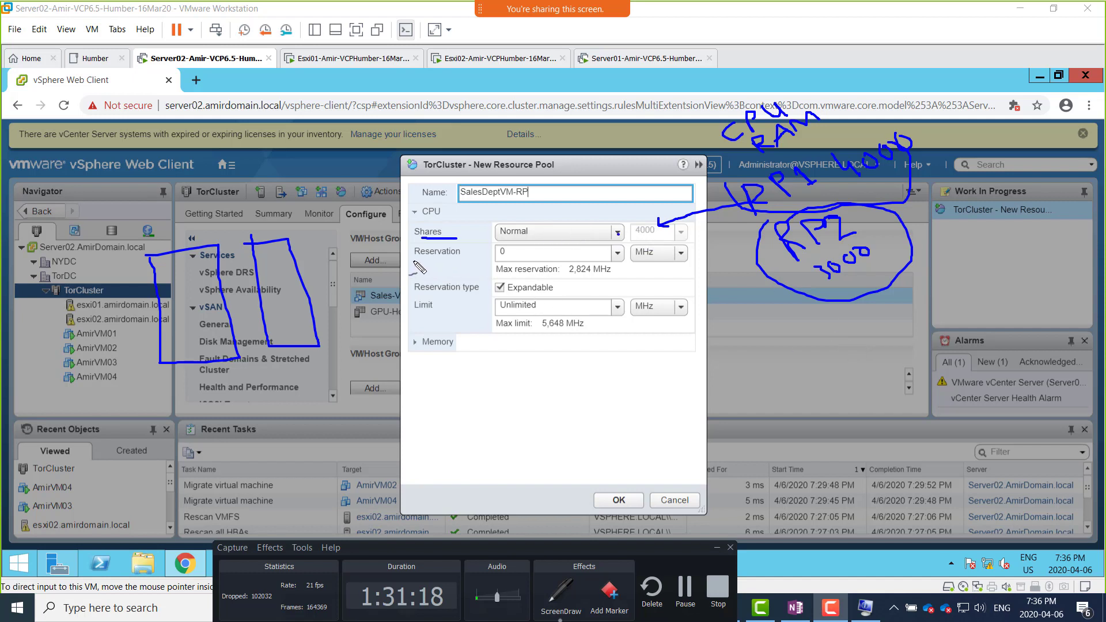
Step: Underline the CPU Reservation label, undoing the arrow drawn away from it
drag(413, 262, 455, 261)
mouse_move(464, 262)
mouse_down()
mouse_move(585, 279)
mouse_move(809, 346)
mouse_move(803, 337)
mouse_move(798, 348)
mouse_up()
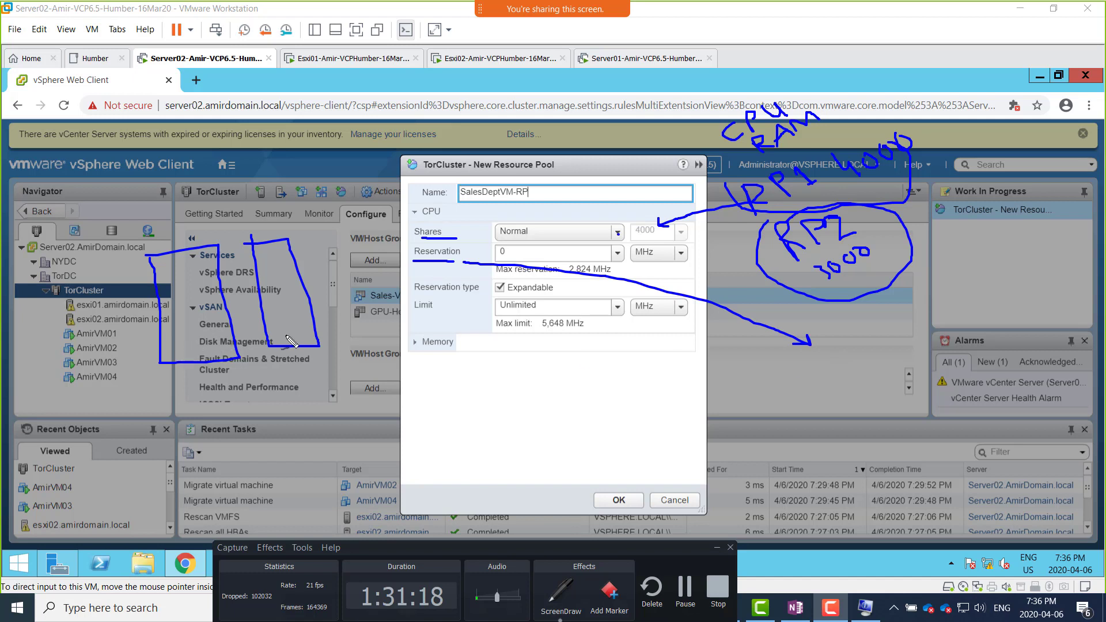
key(ctrl+z)
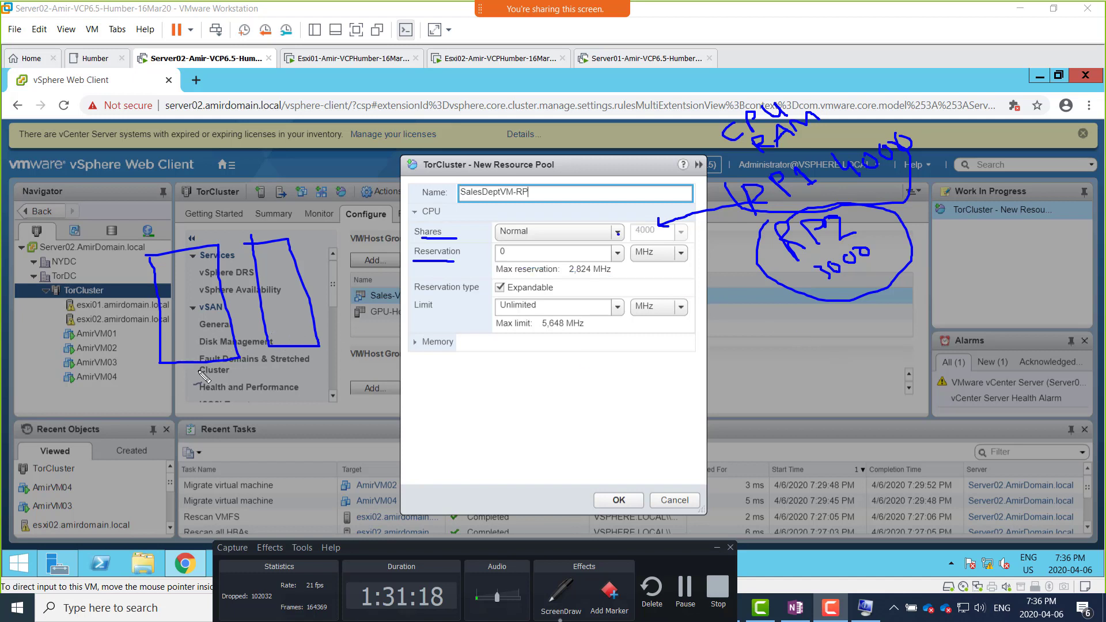
mouse_move(176, 325)
mouse_down()
mouse_move(170, 342)
mouse_move(197, 332)
mouse_move(196, 343)
mouse_up()
mouse_move(273, 310)
mouse_down()
mouse_move(287, 326)
mouse_move(277, 321)
mouse_move(305, 314)
mouse_up()
mouse_move(202, 316)
mouse_down()
mouse_move(206, 335)
mouse_move(209, 323)
mouse_up()
mouse_move(214, 322)
mouse_down()
mouse_move(218, 332)
mouse_move(223, 316)
mouse_move(304, 318)
mouse_move(323, 314)
mouse_move(316, 293)
mouse_move(338, 310)
mouse_move(347, 296)
mouse_up()
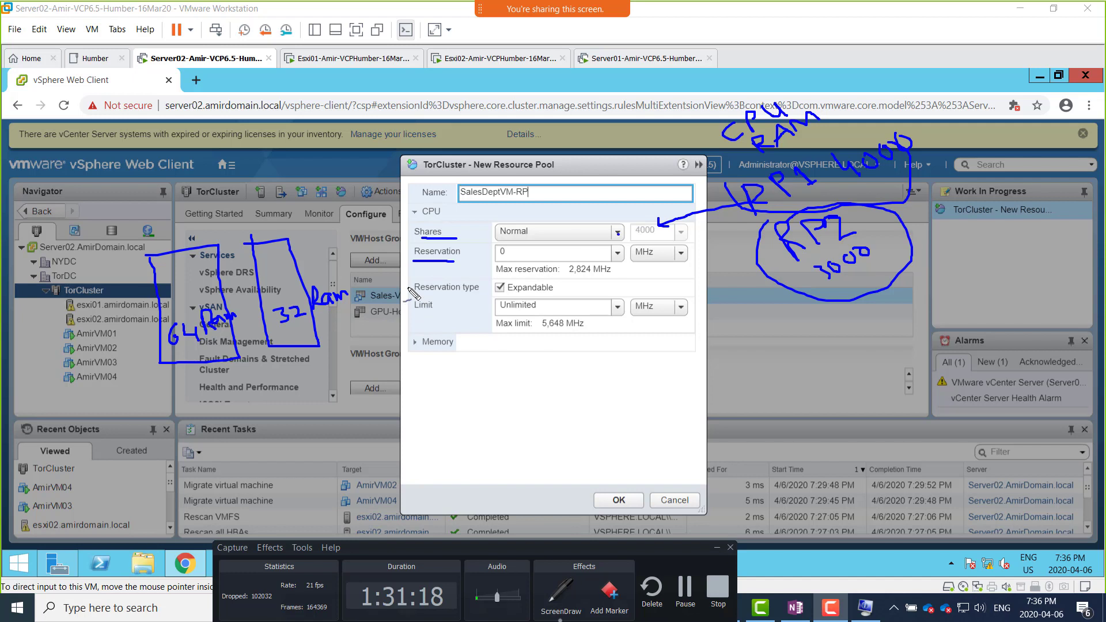
mouse_move(410, 289)
mouse_down()
mouse_move(389, 326)
mouse_move(227, 369)
mouse_move(214, 351)
mouse_move(230, 359)
mouse_up()
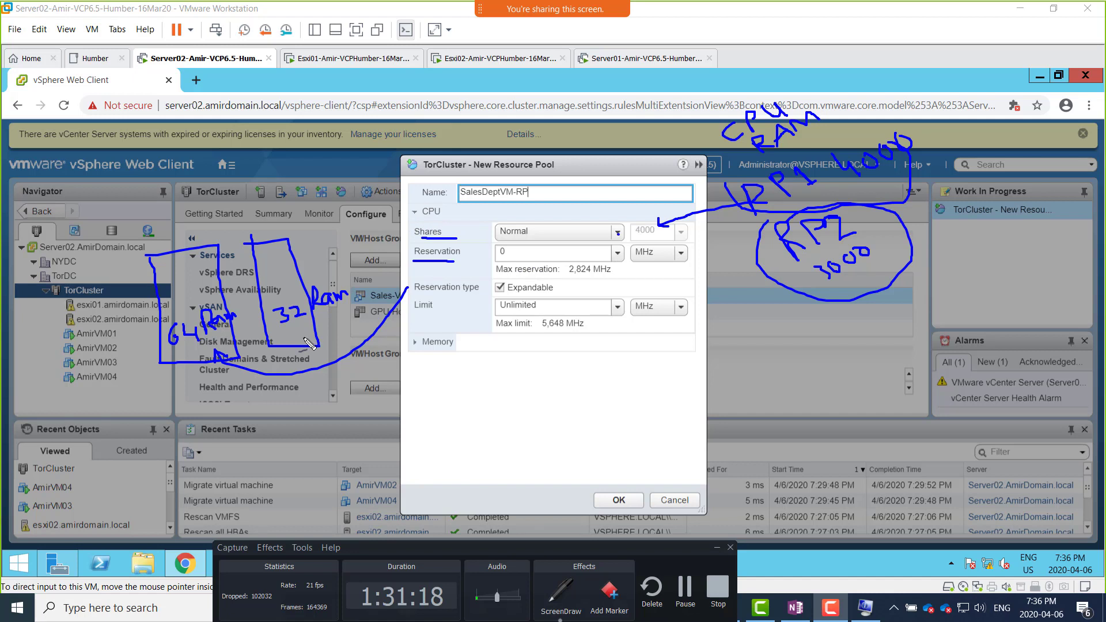
key(ctrl+z)
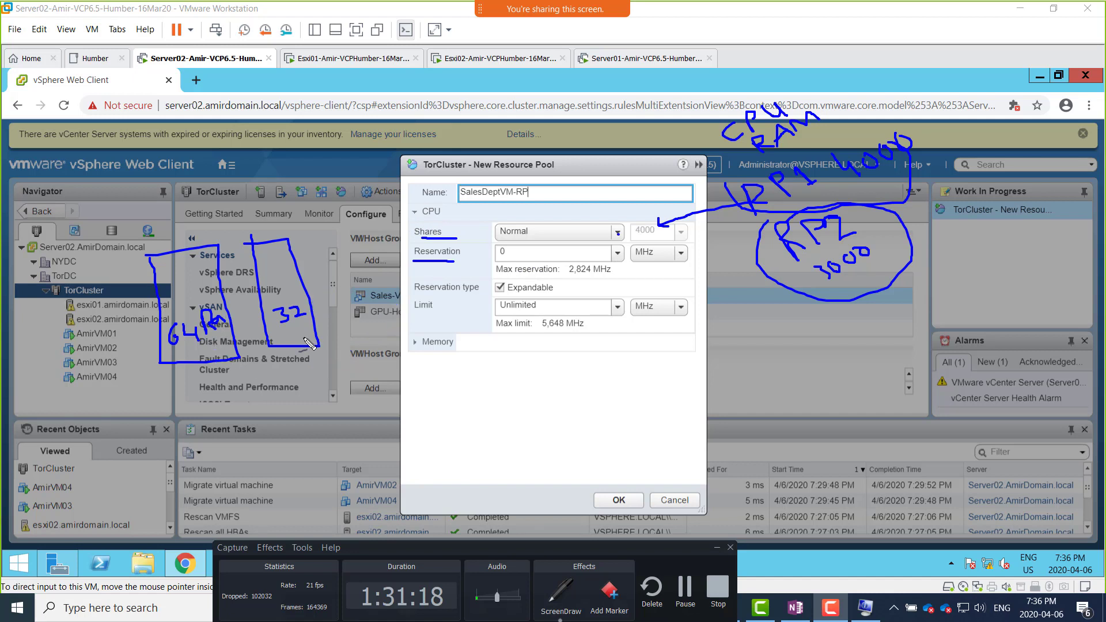
key(ctrl+z)
key(ctrl+z)
key(ctrl+z)
Step: Write 60% in both host boxes and draw an arrow from the CPU reservation value to the second box
mouse_move(173, 317)
mouse_down()
mouse_move(177, 329)
mouse_move(195, 315)
mouse_up()
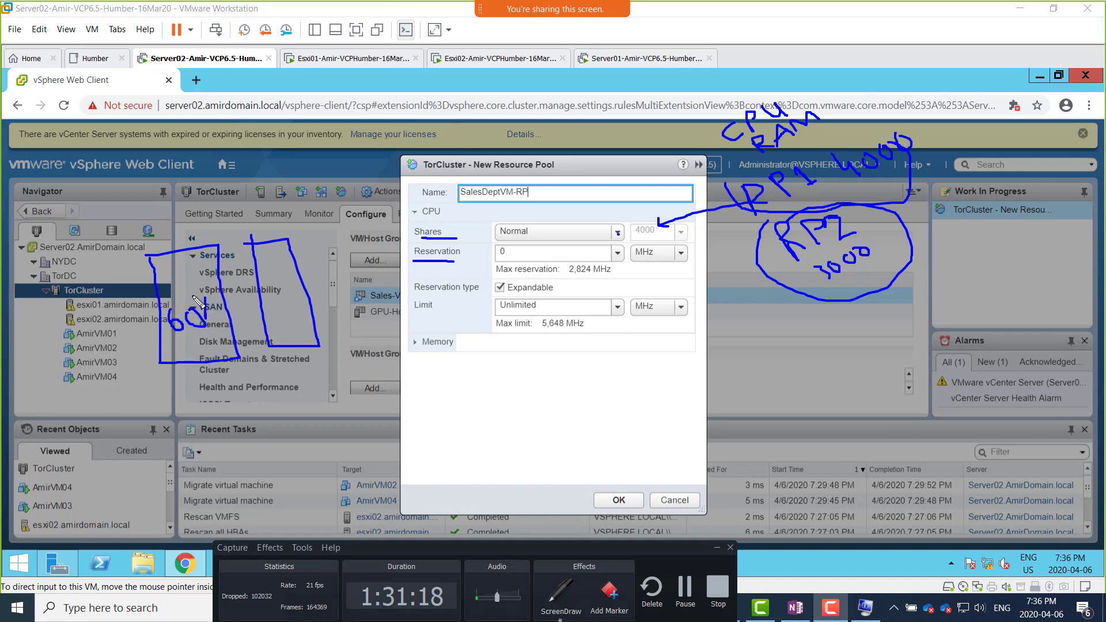
click(193, 297)
drag(274, 278, 273, 305)
mouse_move(275, 316)
mouse_down()
mouse_move(276, 295)
mouse_move(312, 288)
mouse_up()
click(312, 296)
mouse_move(508, 258)
mouse_down()
mouse_move(404, 309)
mouse_move(312, 314)
mouse_move(335, 305)
mouse_up()
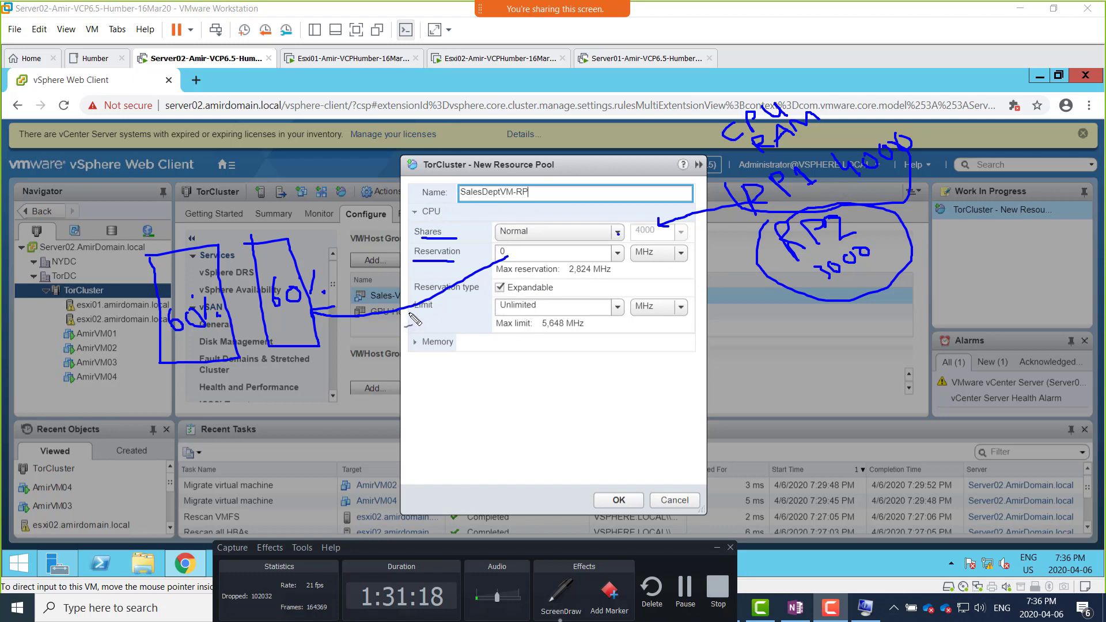
Step: Annotate Reservation as min, and underline Limit with an arrow to a max 80% note
drag(414, 312, 439, 313)
mouse_move(410, 256)
mouse_down()
mouse_move(352, 258)
mouse_move(392, 239)
mouse_up()
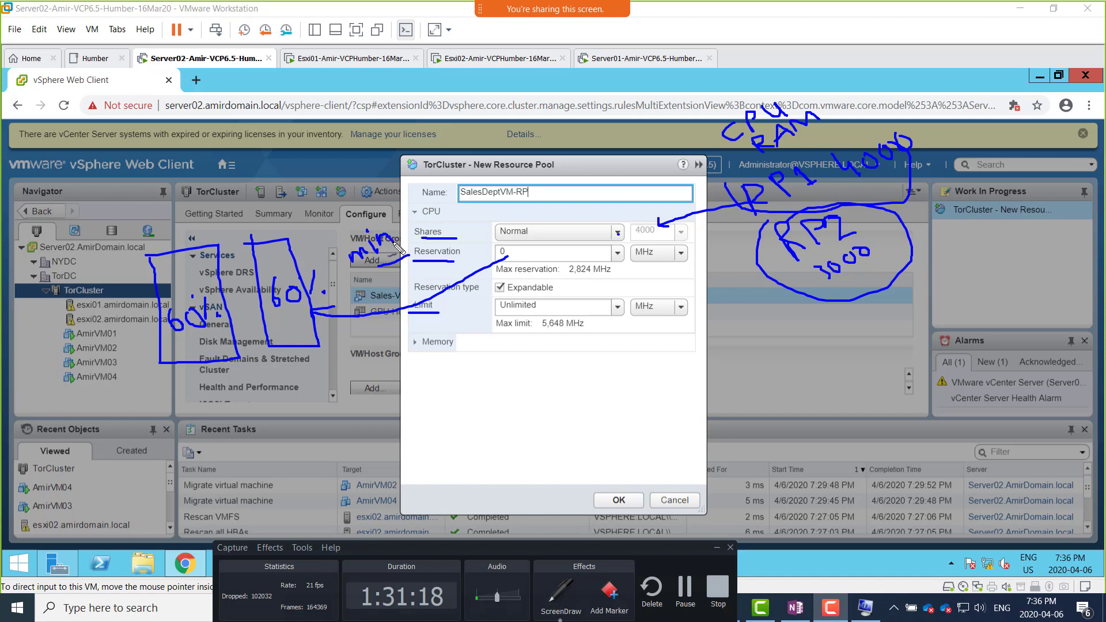
mouse_move(417, 331)
mouse_down()
mouse_move(426, 323)
mouse_move(351, 377)
mouse_up()
mouse_move(351, 359)
mouse_down()
mouse_move(350, 377)
mouse_move(371, 374)
mouse_up()
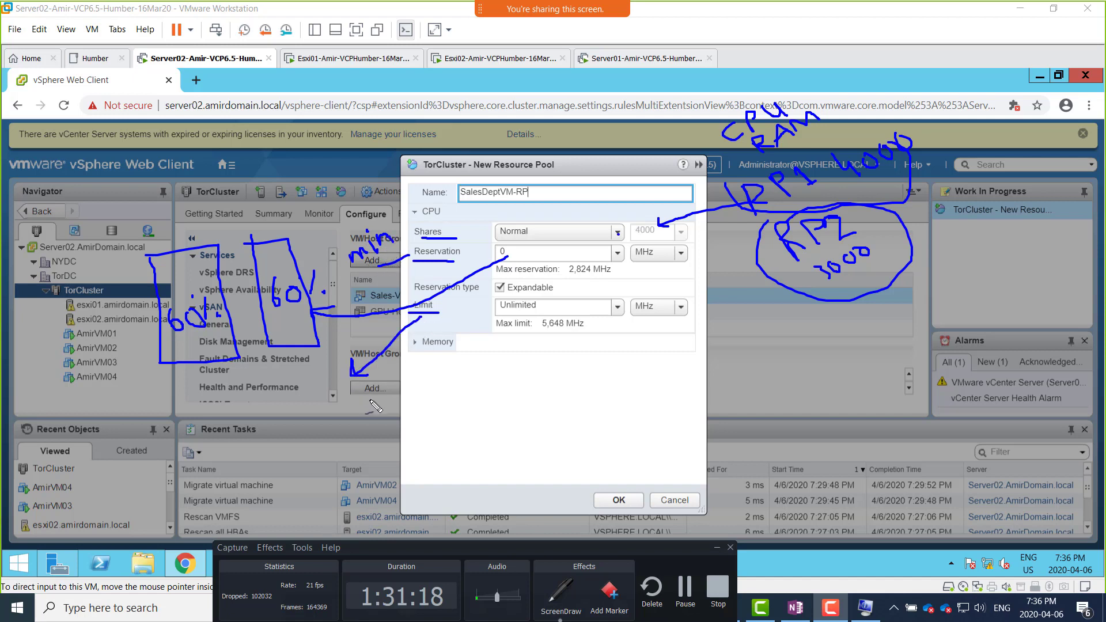
mouse_move(355, 416)
mouse_down()
mouse_move(373, 384)
mouse_move(427, 375)
mouse_move(420, 387)
mouse_up()
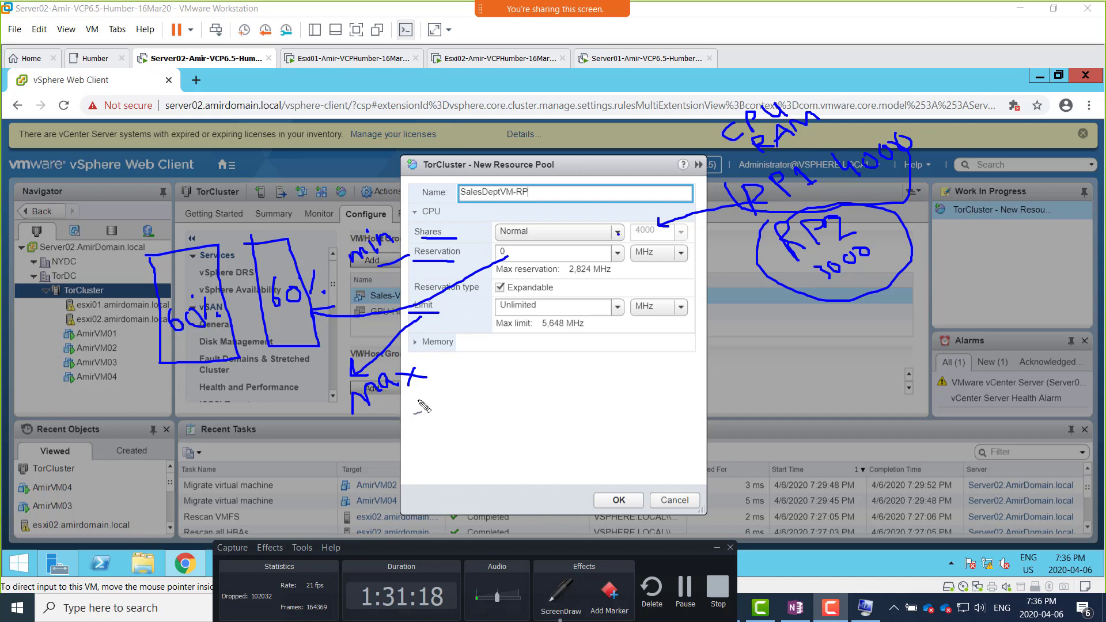
mouse_move(426, 390)
mouse_down()
mouse_move(432, 406)
mouse_move(454, 398)
mouse_up()
click(464, 386)
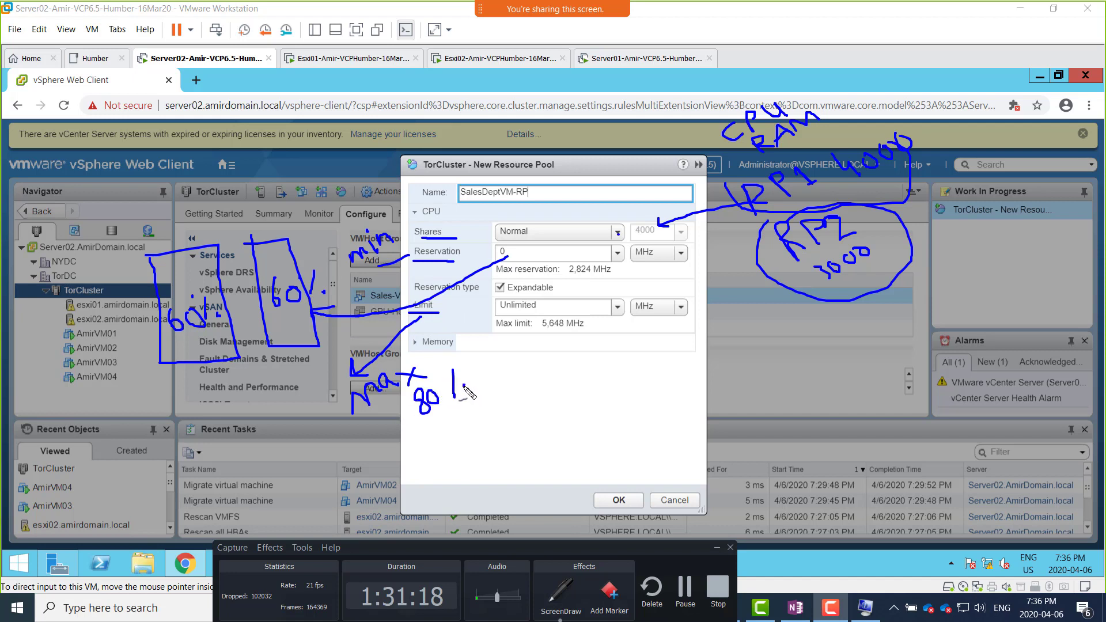
click(433, 380)
Step: Draw groups of short strokes above both host boxes and scribble out the group between them
drag(311, 187, 271, 235)
drag(270, 193, 261, 230)
drag(260, 195, 251, 230)
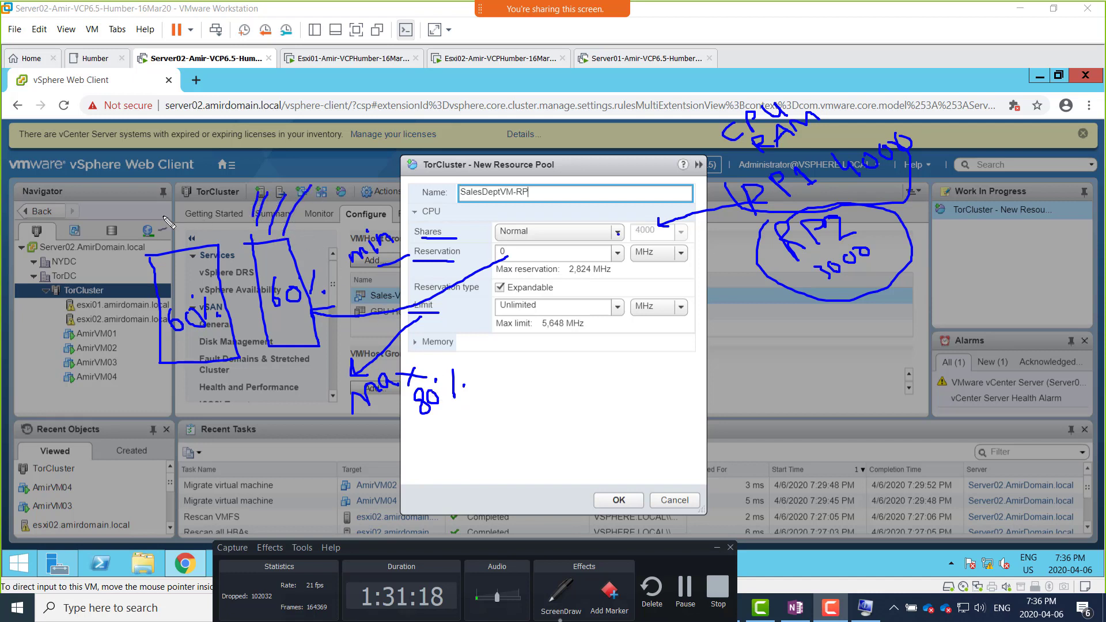
mouse_move(151, 217)
mouse_down()
mouse_move(163, 244)
mouse_move(188, 242)
mouse_up()
mouse_move(224, 162)
mouse_down()
mouse_move(203, 197)
mouse_move(231, 201)
mouse_up()
drag(189, 161, 239, 193)
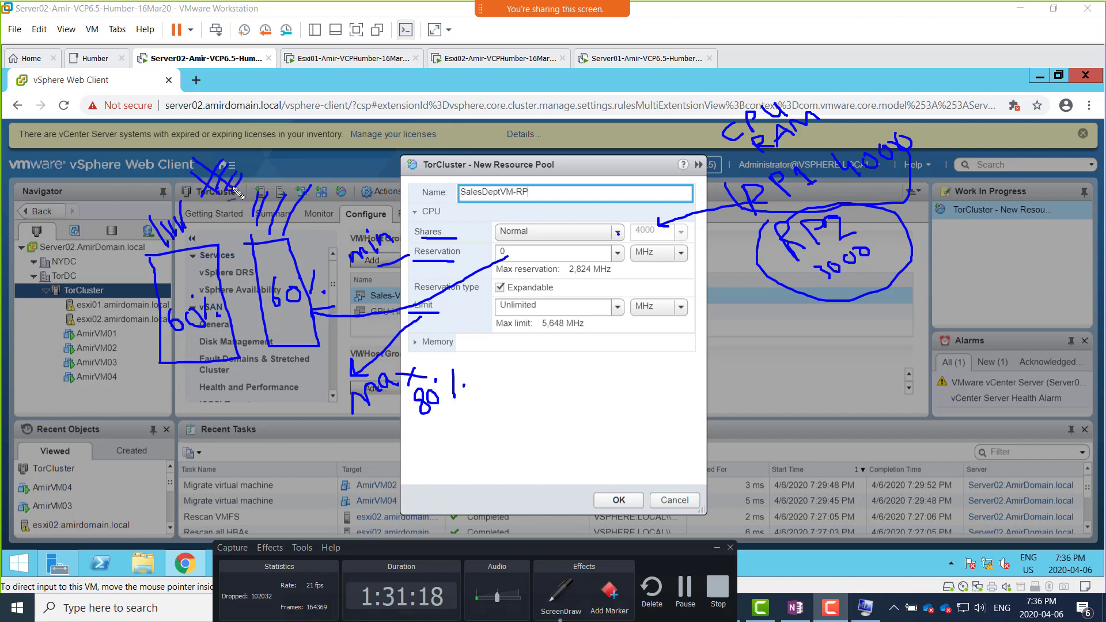
mouse_move(228, 155)
mouse_down()
mouse_move(202, 197)
mouse_move(237, 185)
mouse_move(200, 192)
mouse_up()
mouse_move(298, 152)
mouse_down()
mouse_move(306, 170)
mouse_move(328, 156)
mouse_up()
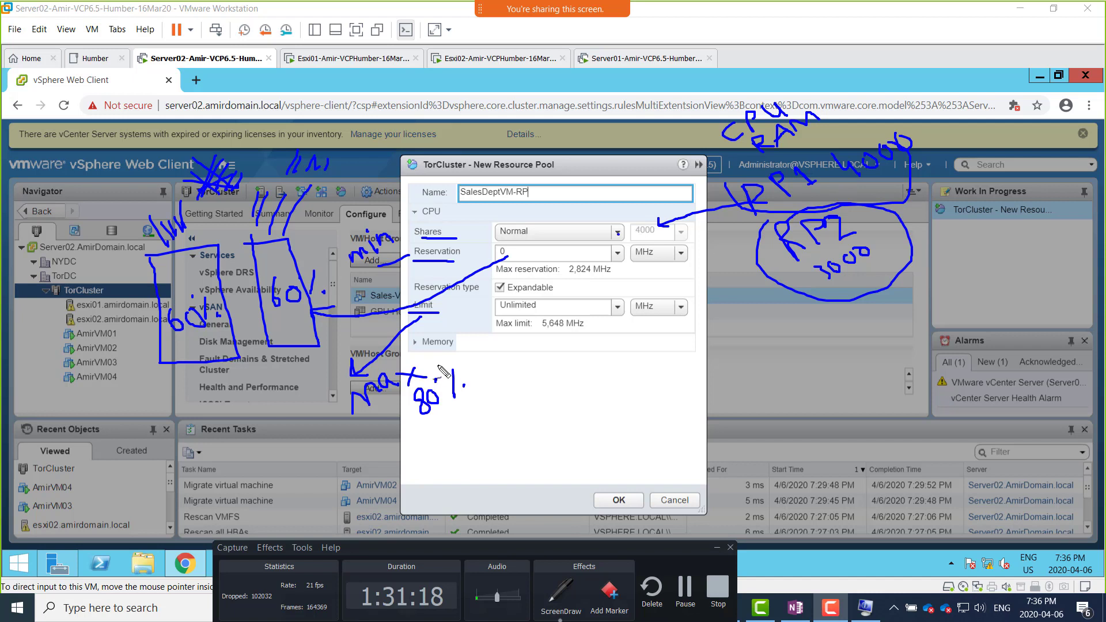
Step: Underline Reservation type, tick the Reservation label, and circle the CPU Expandable option
drag(536, 389, 545, 385)
drag(412, 295, 477, 295)
drag(479, 392, 486, 390)
drag(463, 249, 469, 241)
mouse_move(507, 296)
mouse_down()
mouse_move(556, 294)
mouse_move(550, 280)
mouse_move(486, 289)
mouse_move(514, 297)
mouse_up()
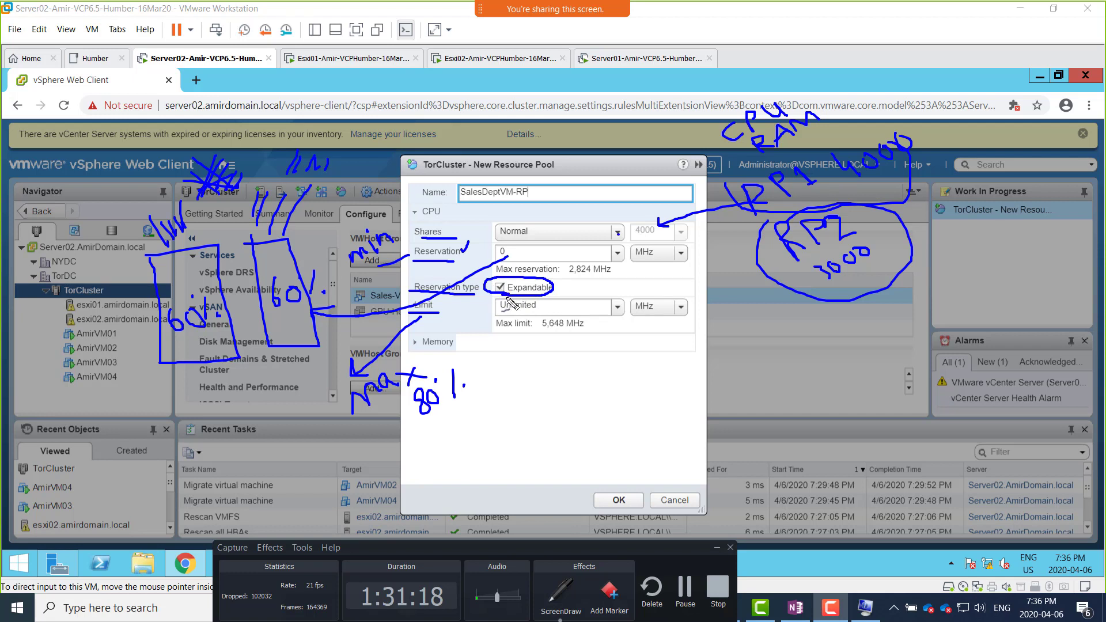
mouse_move(494, 272)
mouse_down()
mouse_move(540, 310)
mouse_move(516, 291)
mouse_move(498, 311)
mouse_up()
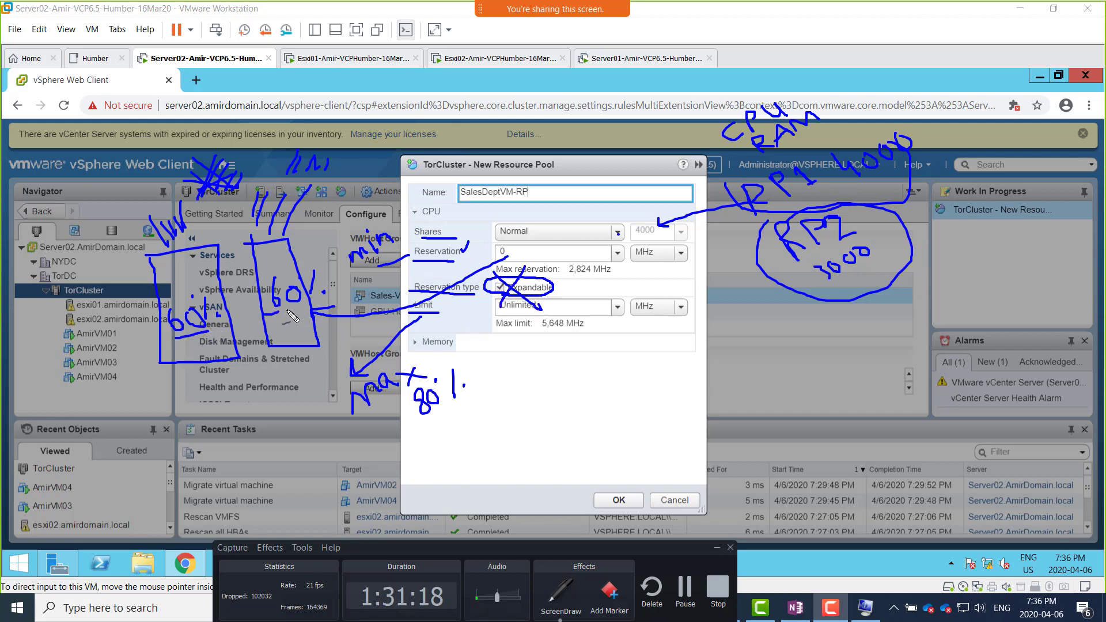
drag(288, 311, 306, 308)
drag(481, 317, 487, 314)
key(ctrl+z)
key(ctrl+z)
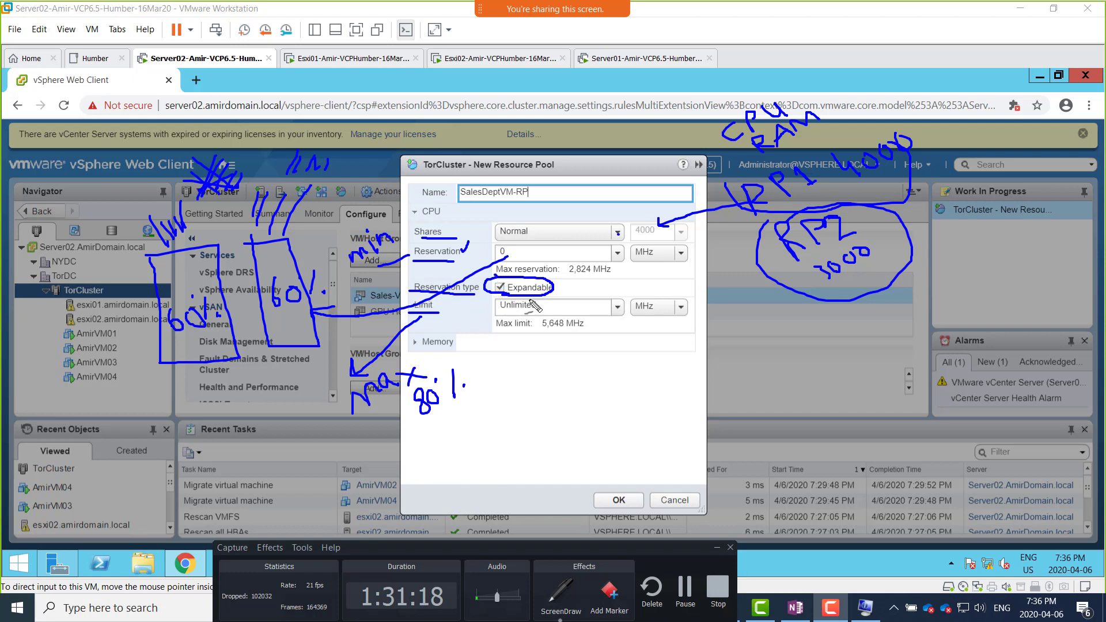
Step: Cross out the circled CPU Expandable option and draw an arrow from it down to the dialog's empty area
mouse_move(500, 279)
mouse_down()
mouse_move(541, 312)
mouse_move(501, 318)
mouse_up()
drag(540, 300, 582, 380)
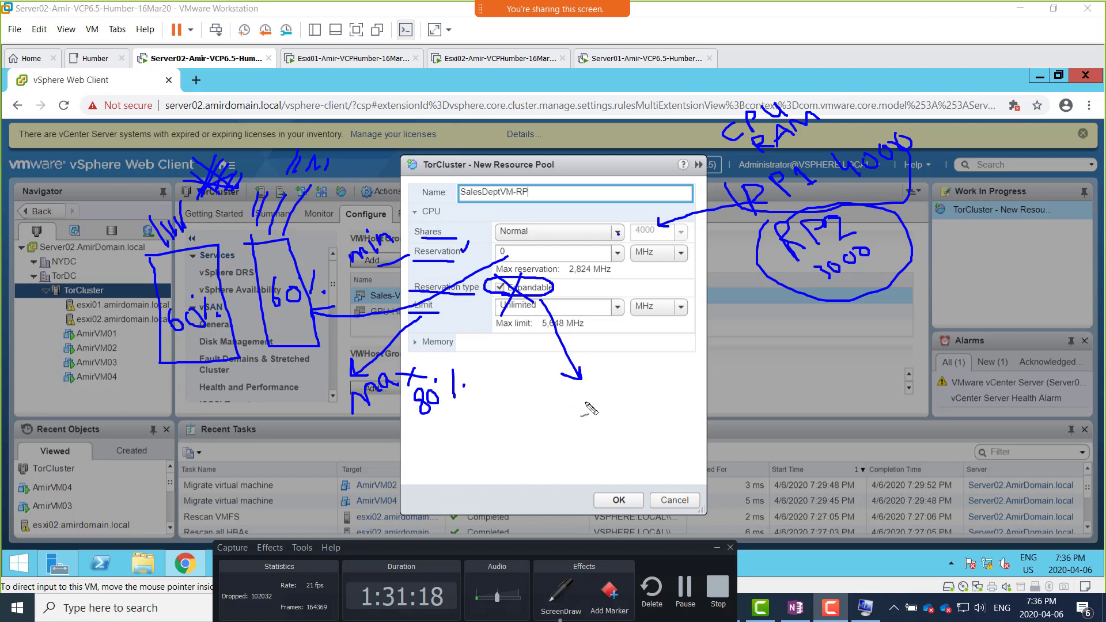
Step: Add more freehand annotation strokes below the Expandable arrow and beyond the New Resource Pool dialog's edge
mouse_move(589, 396)
mouse_down()
mouse_move(637, 398)
mouse_move(636, 364)
mouse_move(639, 380)
mouse_move(675, 378)
mouse_move(663, 406)
mouse_move(719, 377)
mouse_move(751, 385)
mouse_up()
drag(779, 352, 832, 346)
mouse_move(794, 384)
mouse_down()
mouse_move(790, 404)
mouse_move(819, 387)
mouse_move(824, 396)
mouse_move(881, 352)
mouse_up()
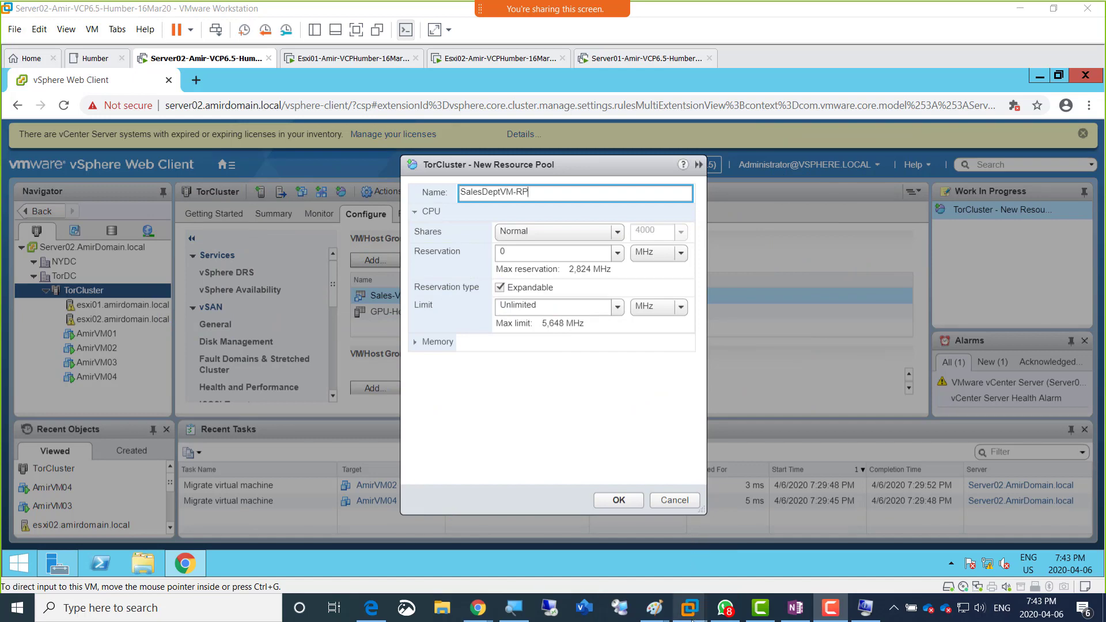
Step: Paste the captured picture after the last Resource Pool bullet in the OneNote page, then return to the VMware Workstation window
click(369, 614)
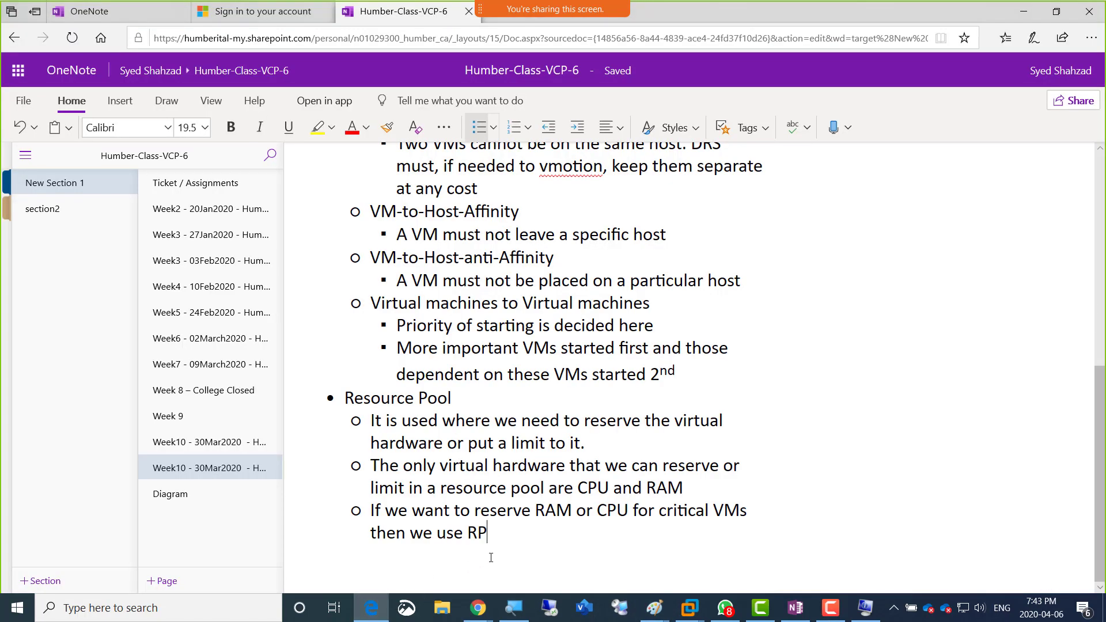
key(ctrl+v)
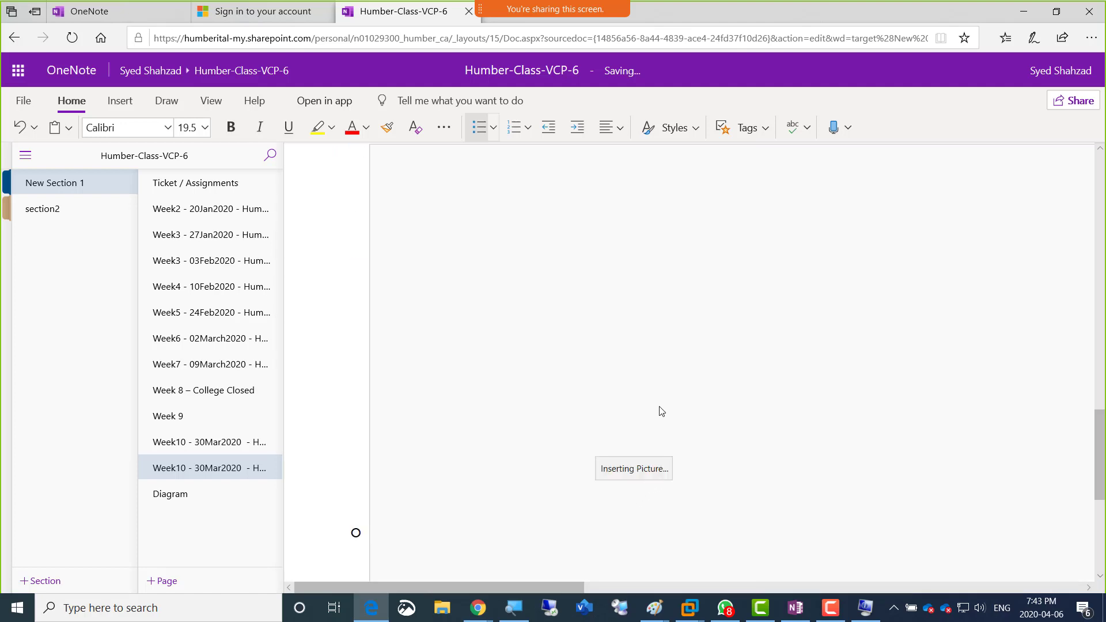
key(alt+Tab)
key(alt+Tab)
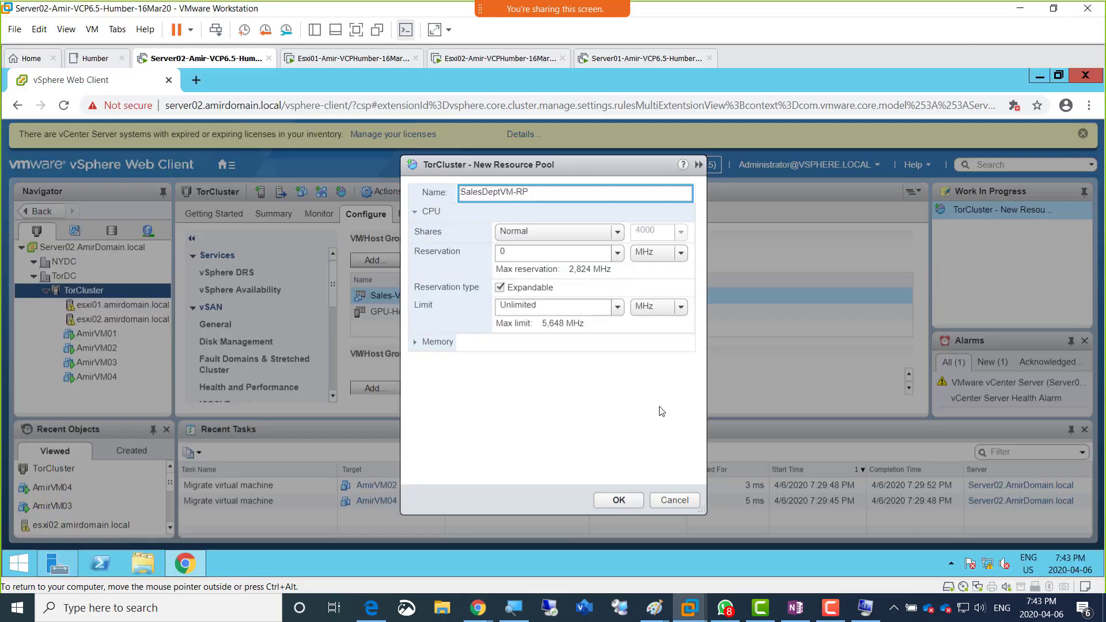
Step: Expand the Memory settings of the new resource pool and set its CPU shares to High
click(415, 344)
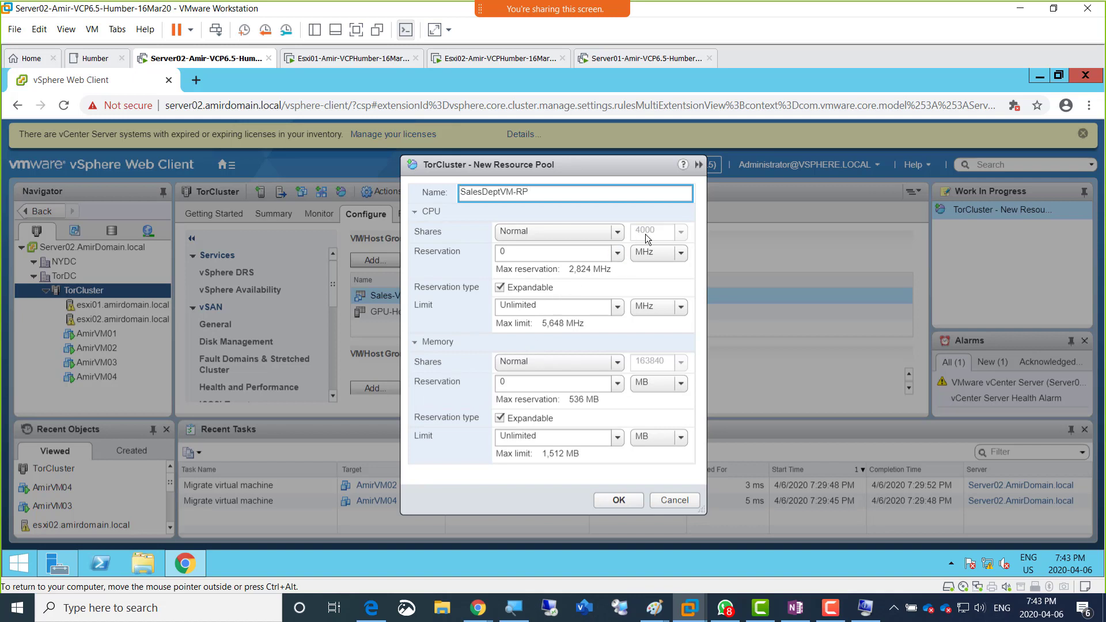
click(619, 232)
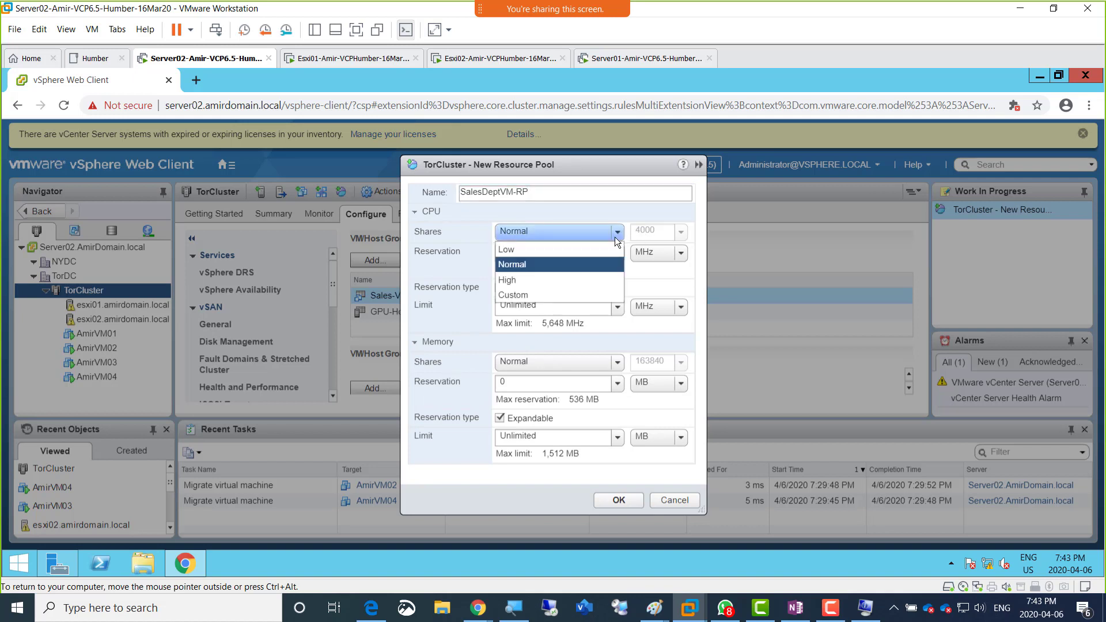
click(558, 281)
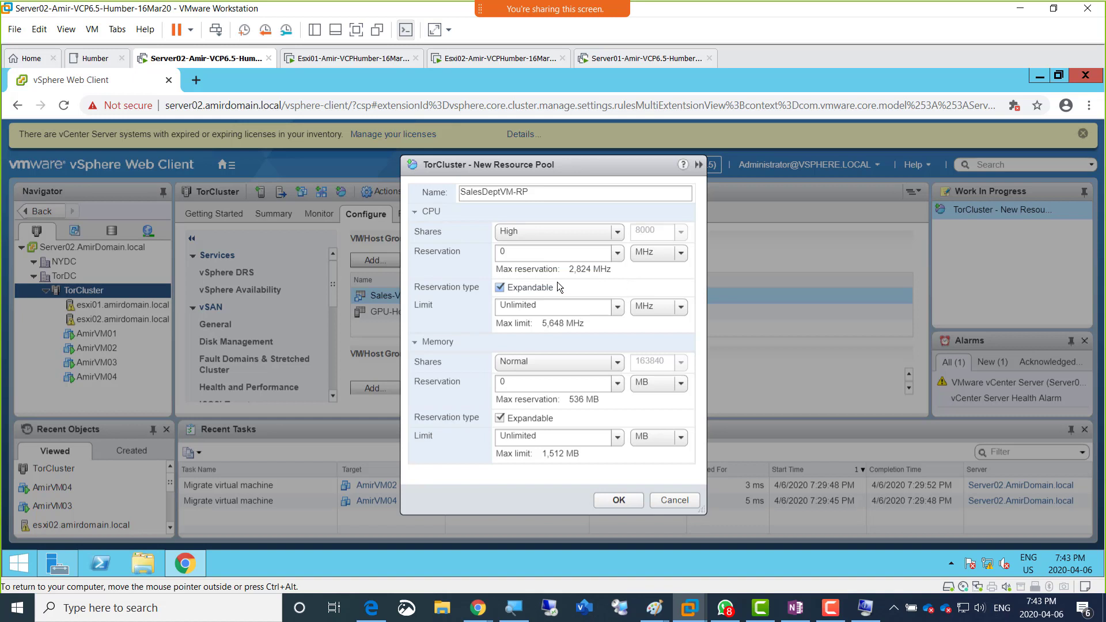
Step: Switch the CPU shares to Custom and return them to High
click(616, 237)
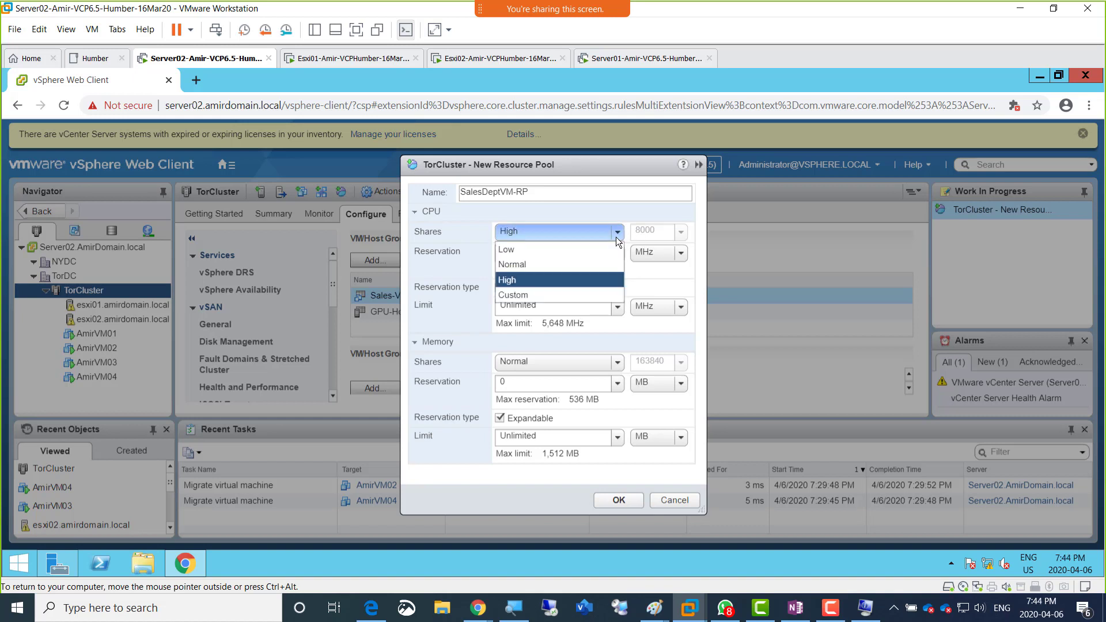
click(530, 295)
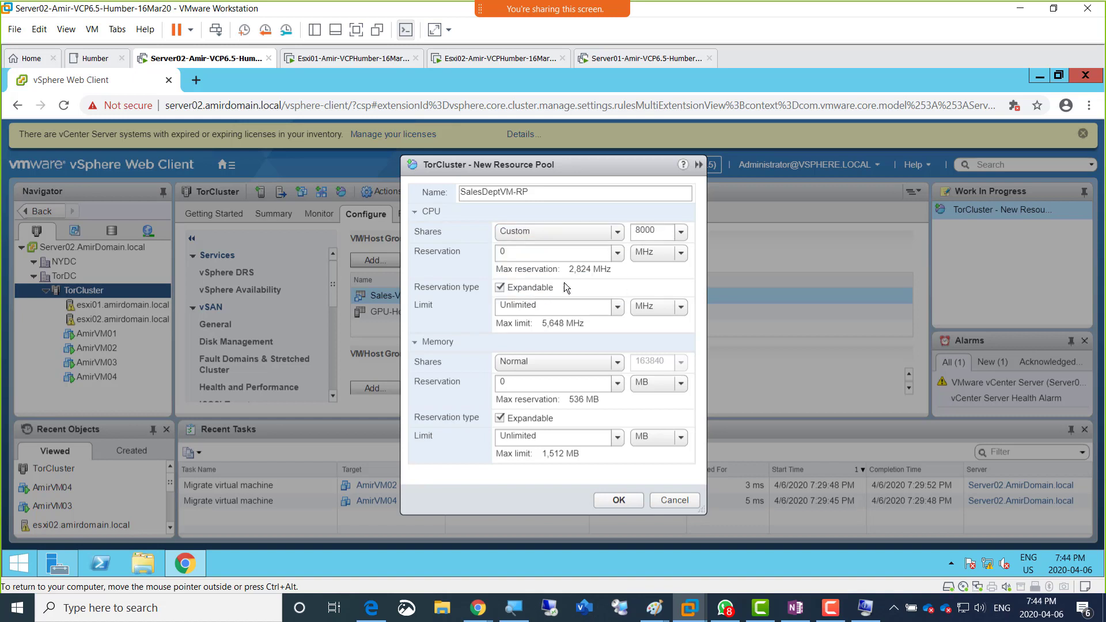
click(622, 233)
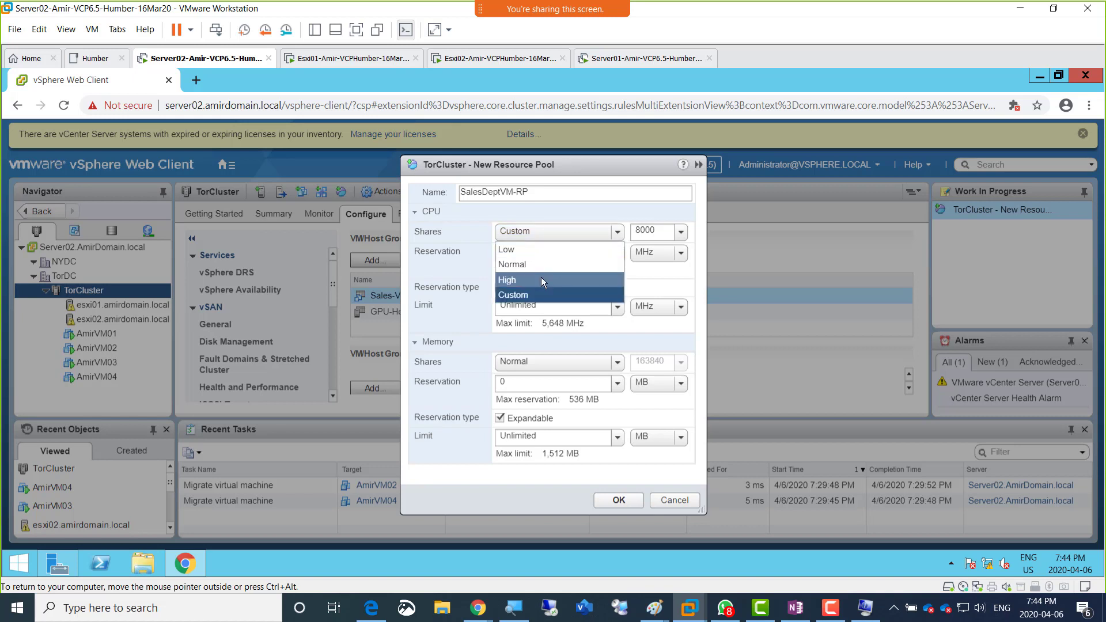
click(541, 278)
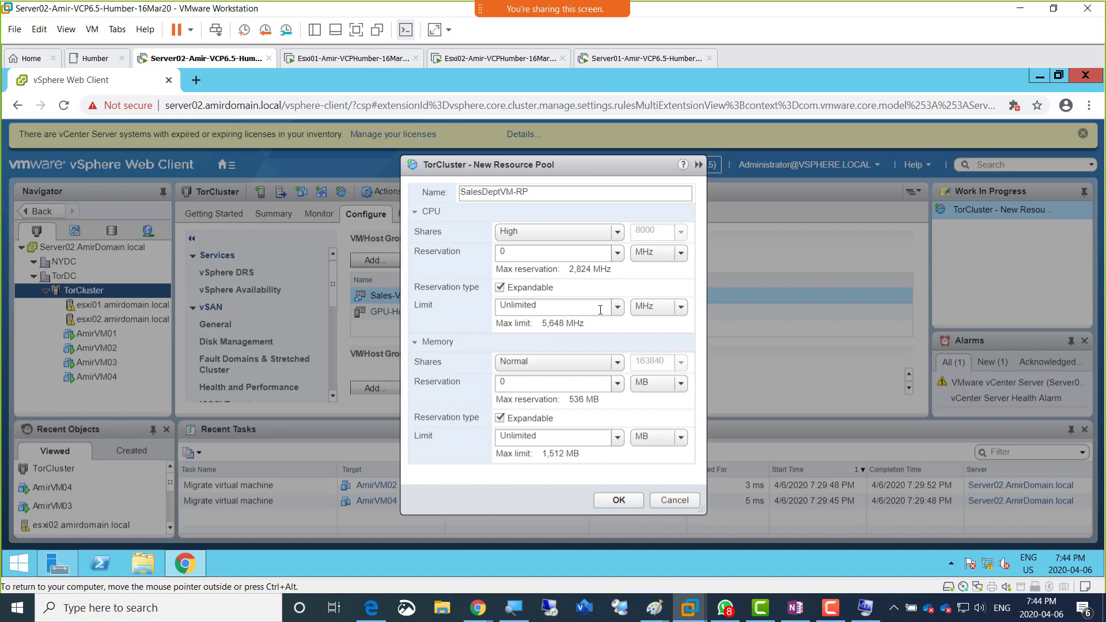
Step: Set the CPU reservation to 1024 and keep its unit as MHz
click(617, 253)
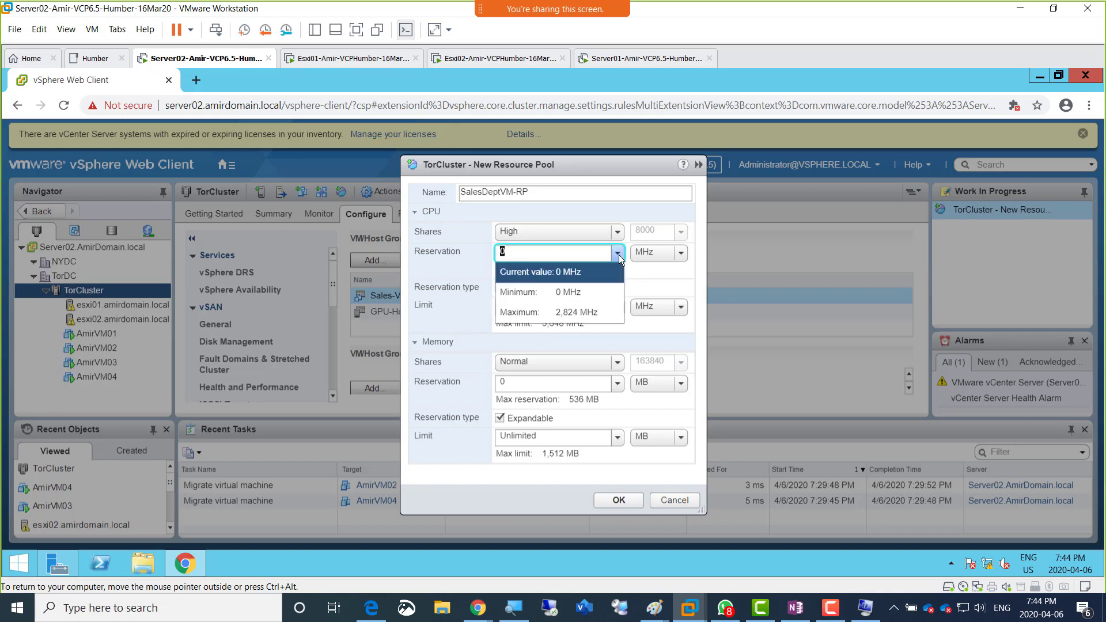
click(617, 256)
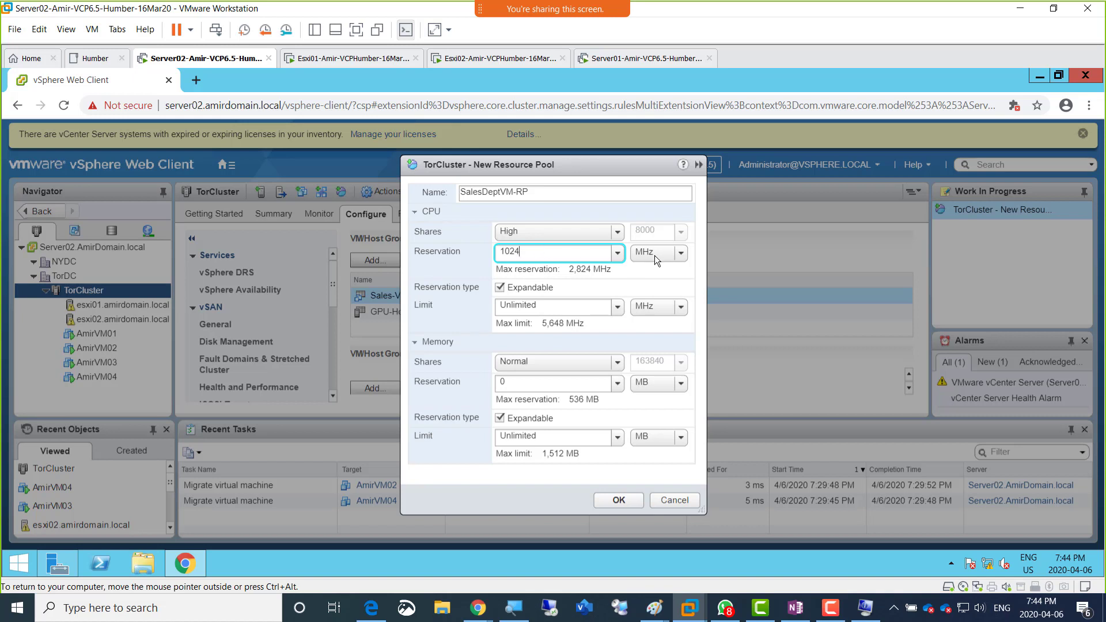
click(681, 253)
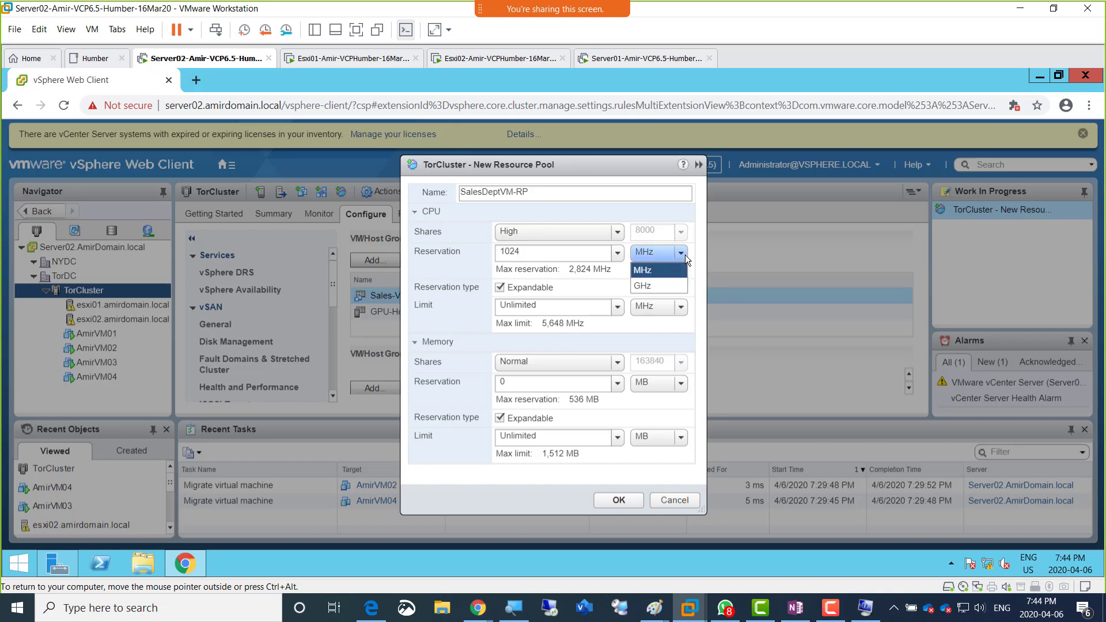
click(686, 255)
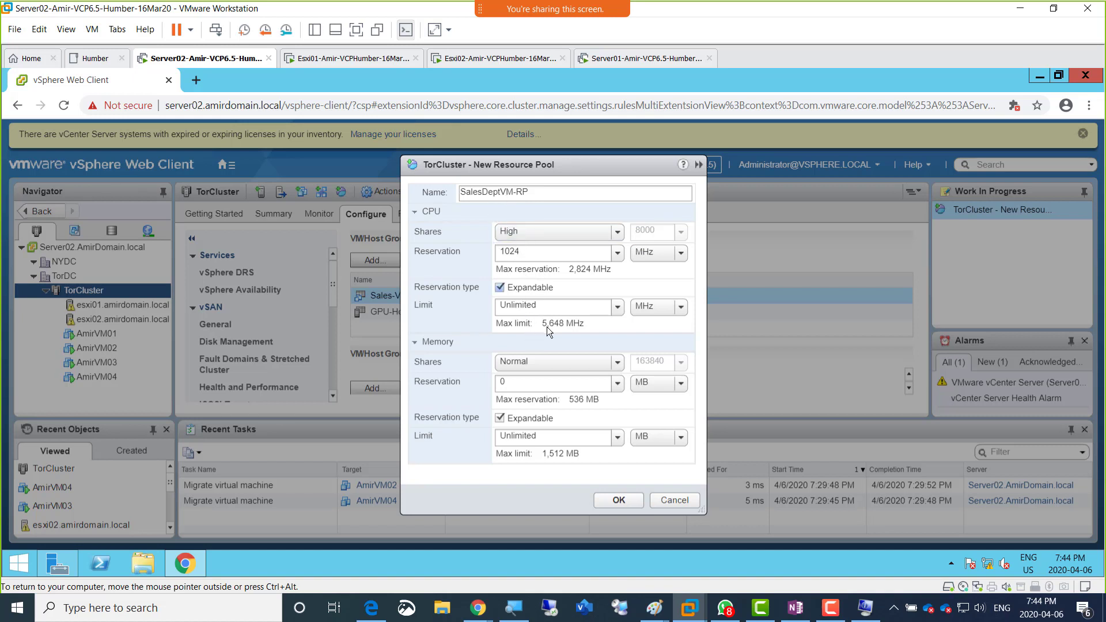
Step: Check the allowed range for the memory reservation and set the reservation to 512 MB
click(615, 385)
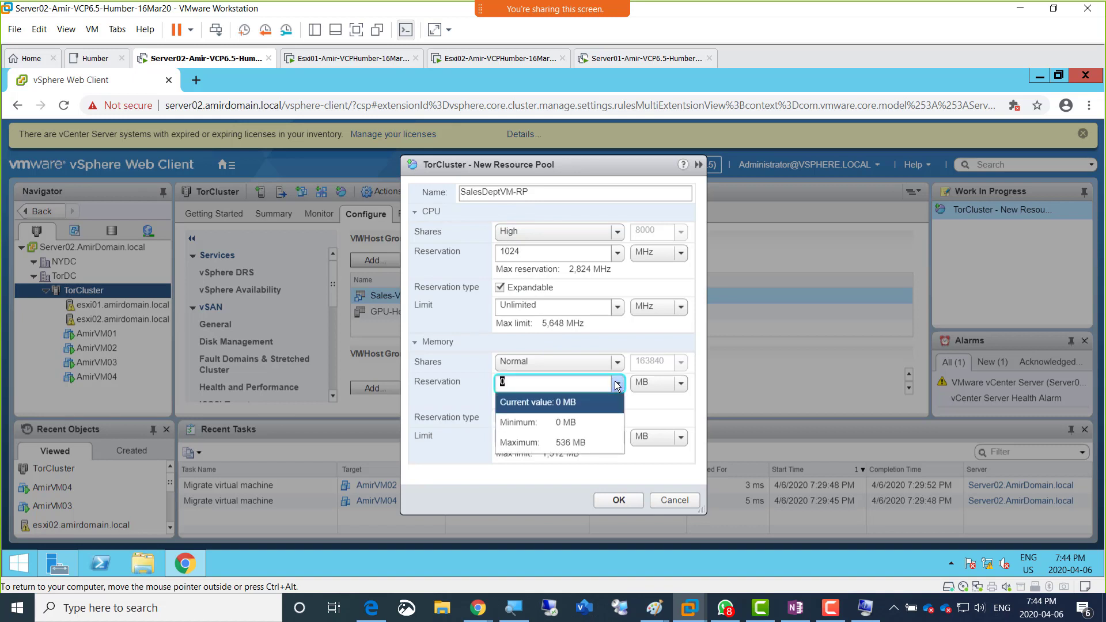
click(615, 384)
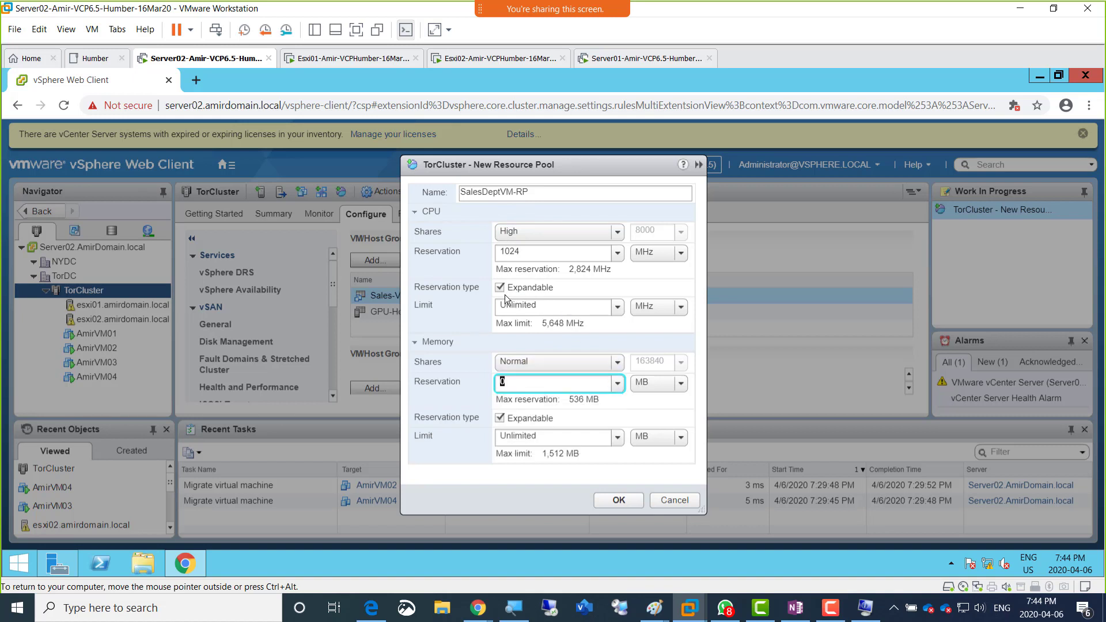
click(617, 309)
click(617, 308)
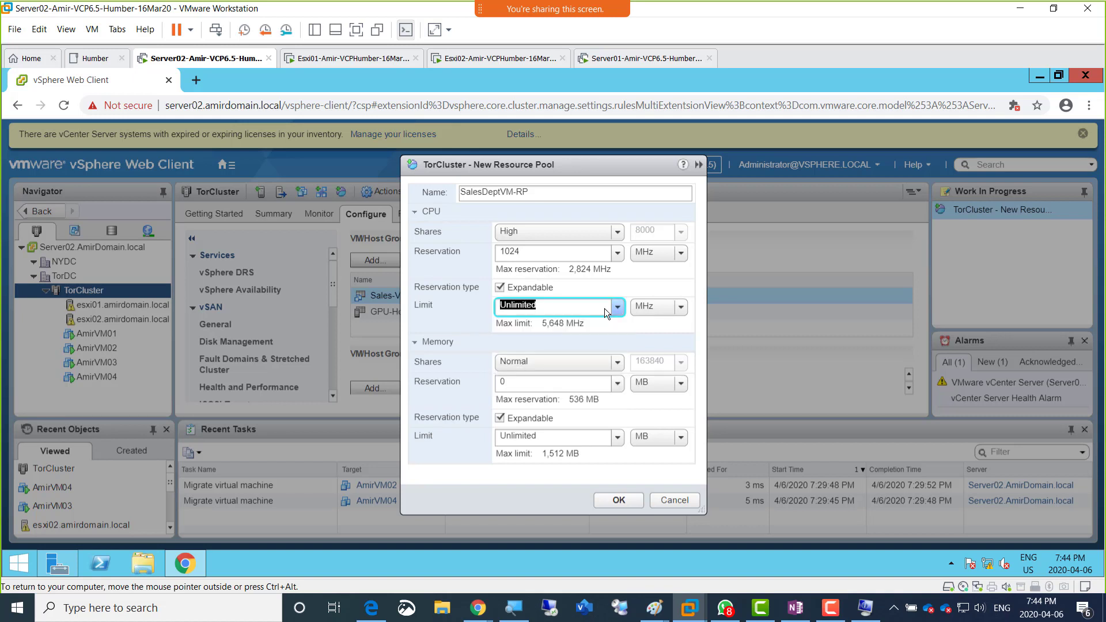
click(620, 389)
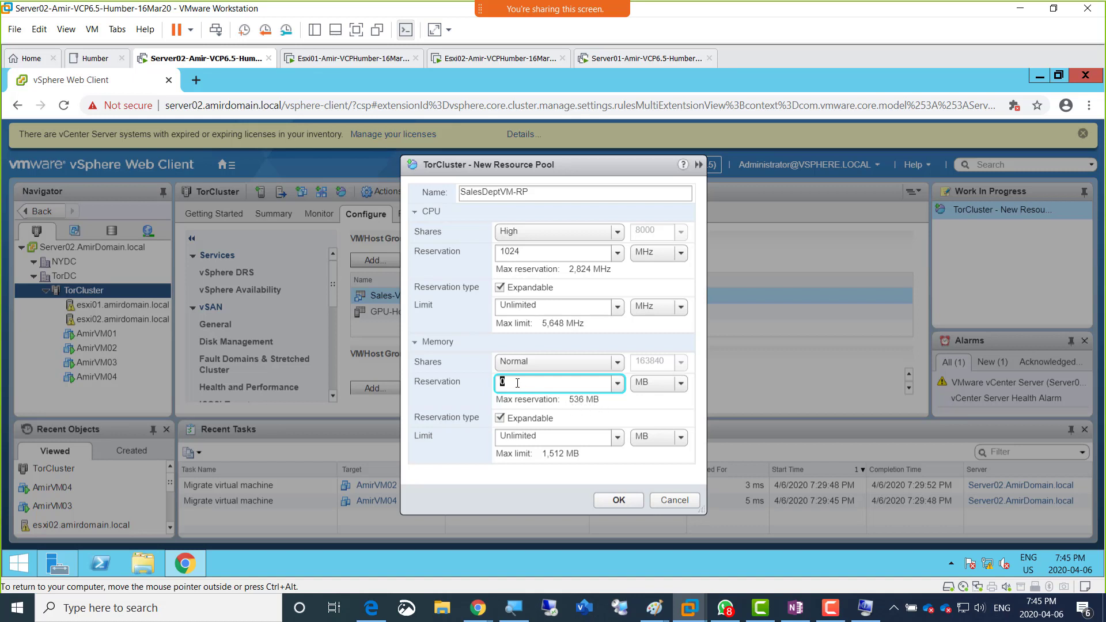
key(BackSpace)
text(512)
Step: Keep the memory reservation expandable with an Unlimited memory limit and create the SalesDeptVM-RP resource pool
click(500, 418)
click(622, 440)
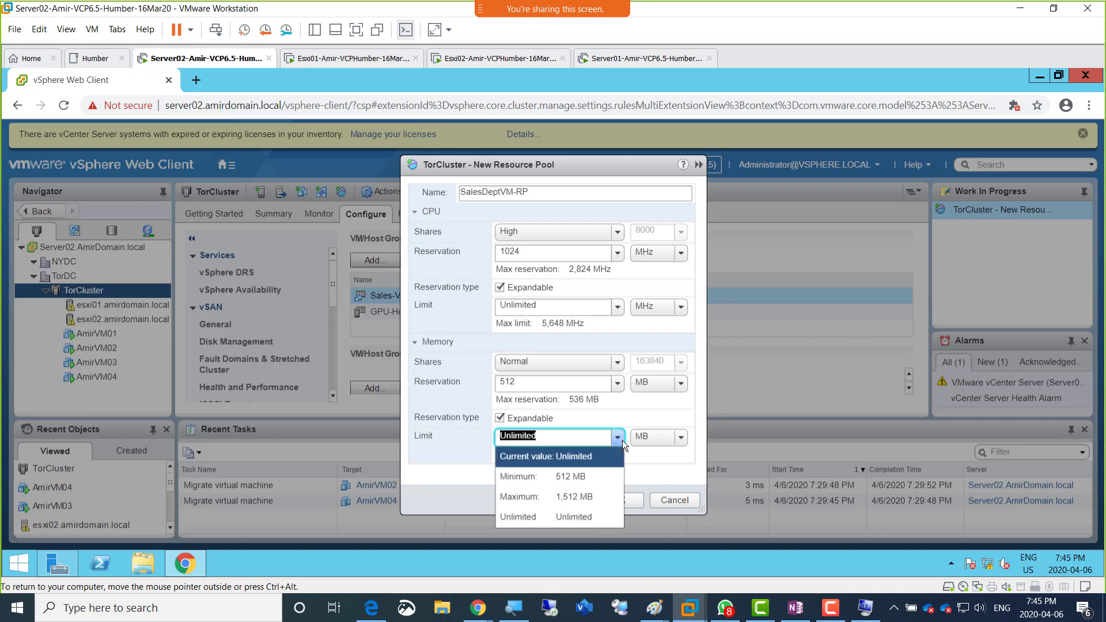
click(622, 440)
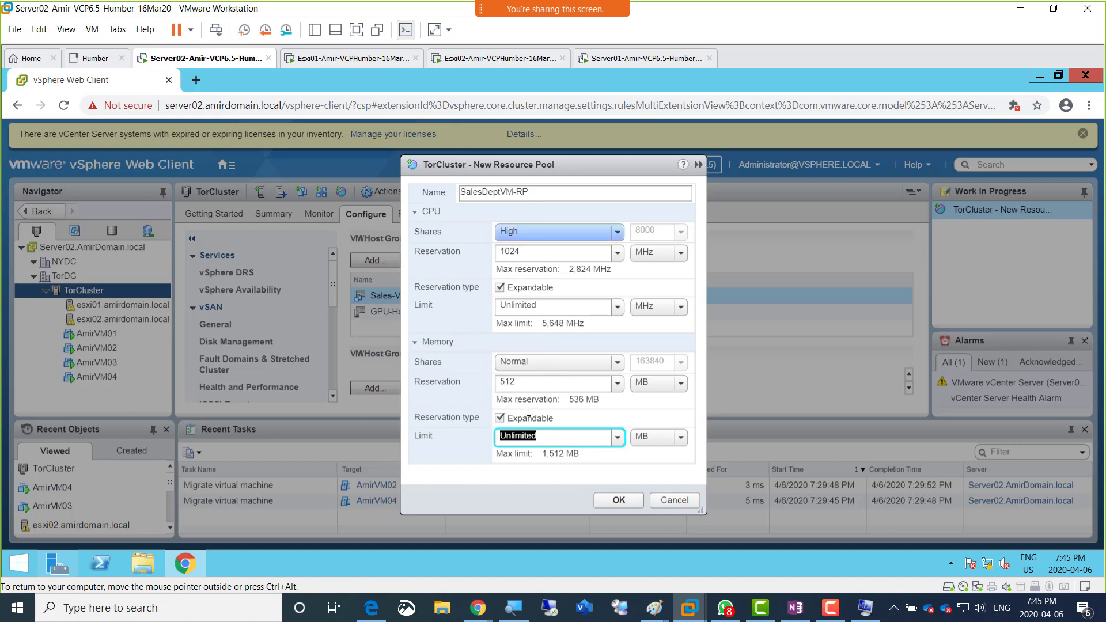
click(614, 500)
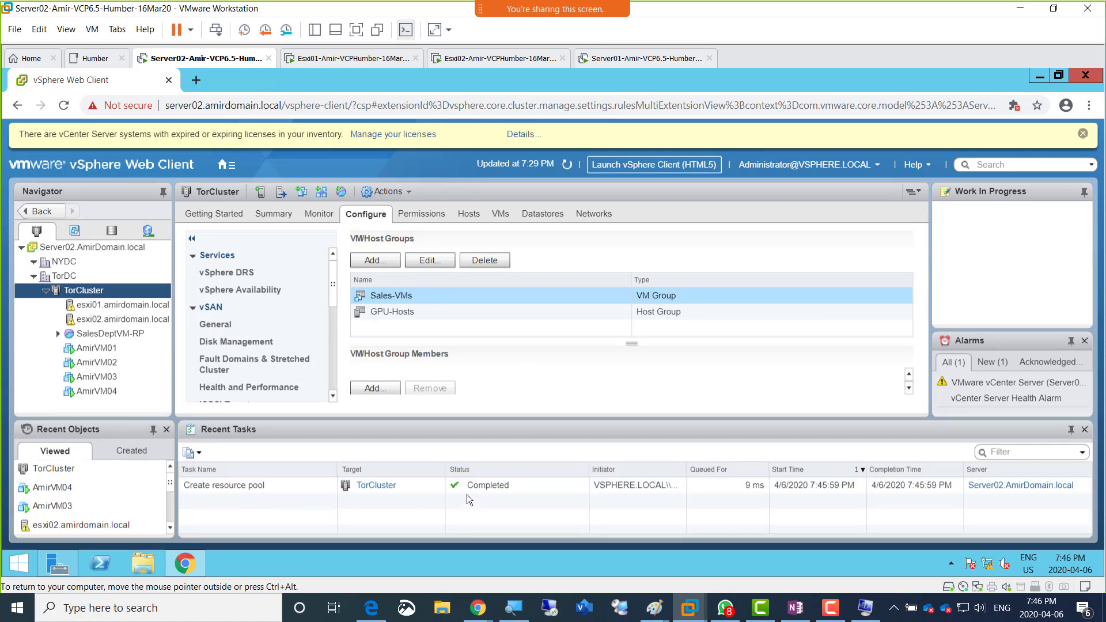
Step: Move the virtual machine AmirVM03 into the SalesDeptVM-RP resource pool under TorDC's TorCluster with Move To
click(106, 337)
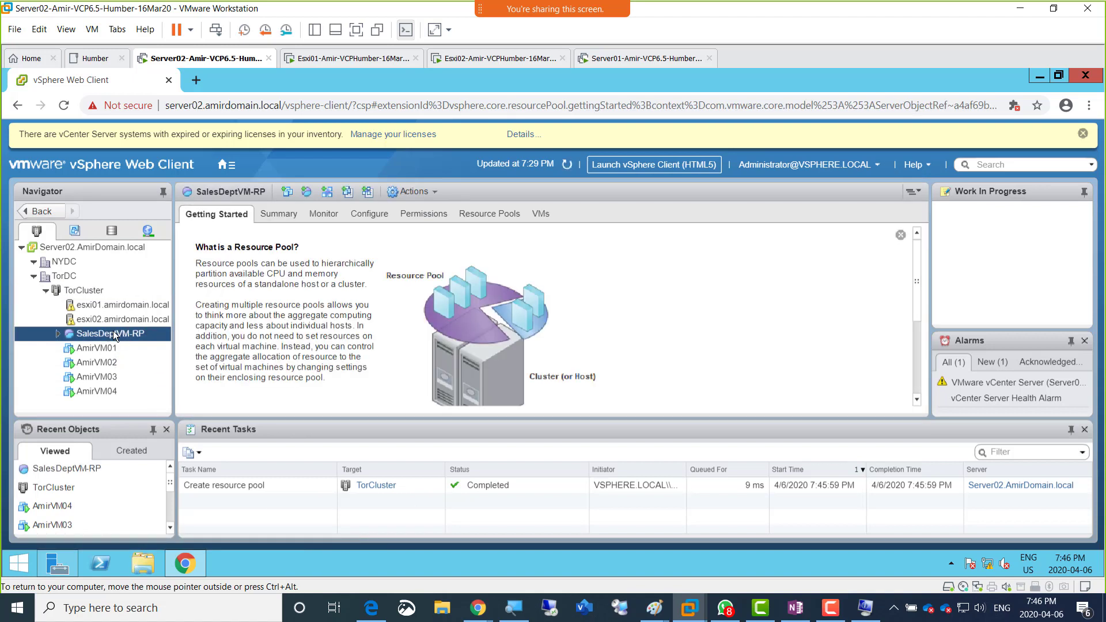
right_click(96, 377)
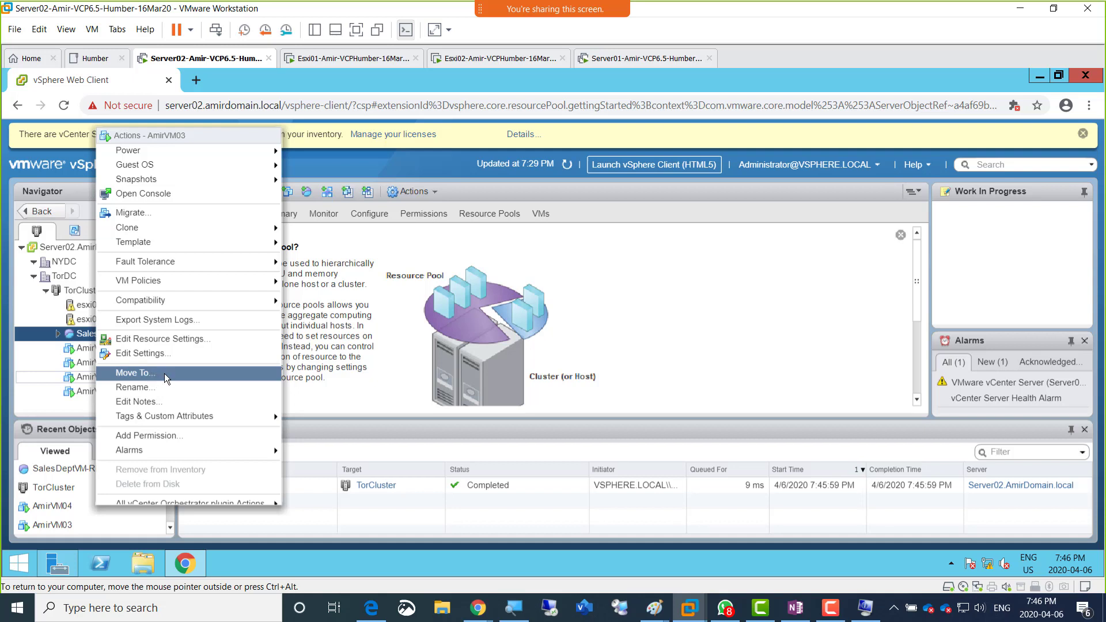
click(162, 373)
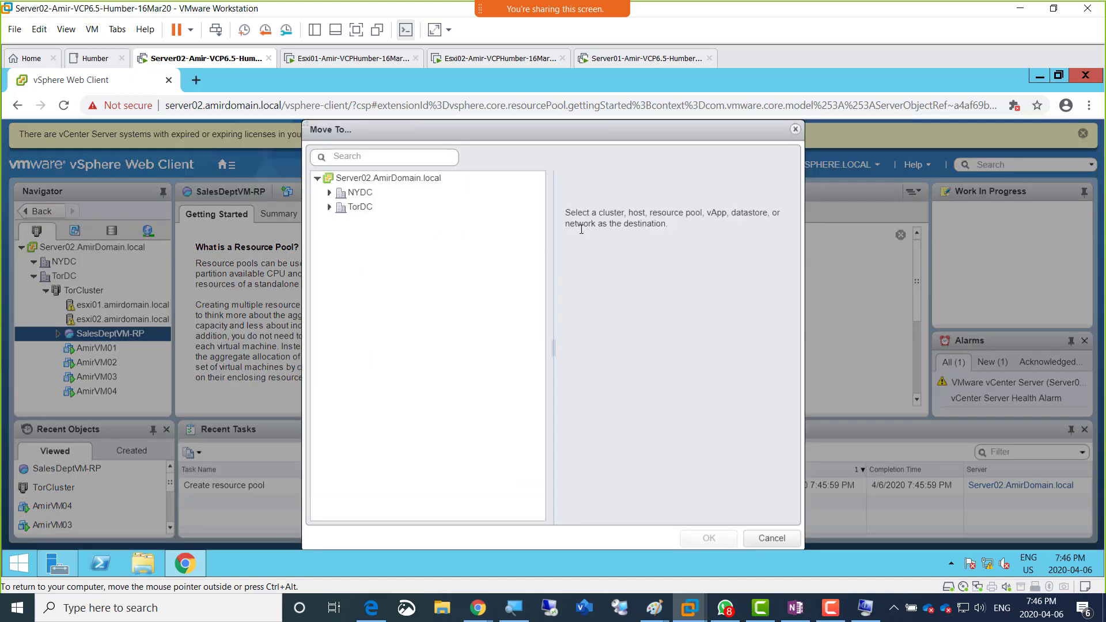
click(353, 208)
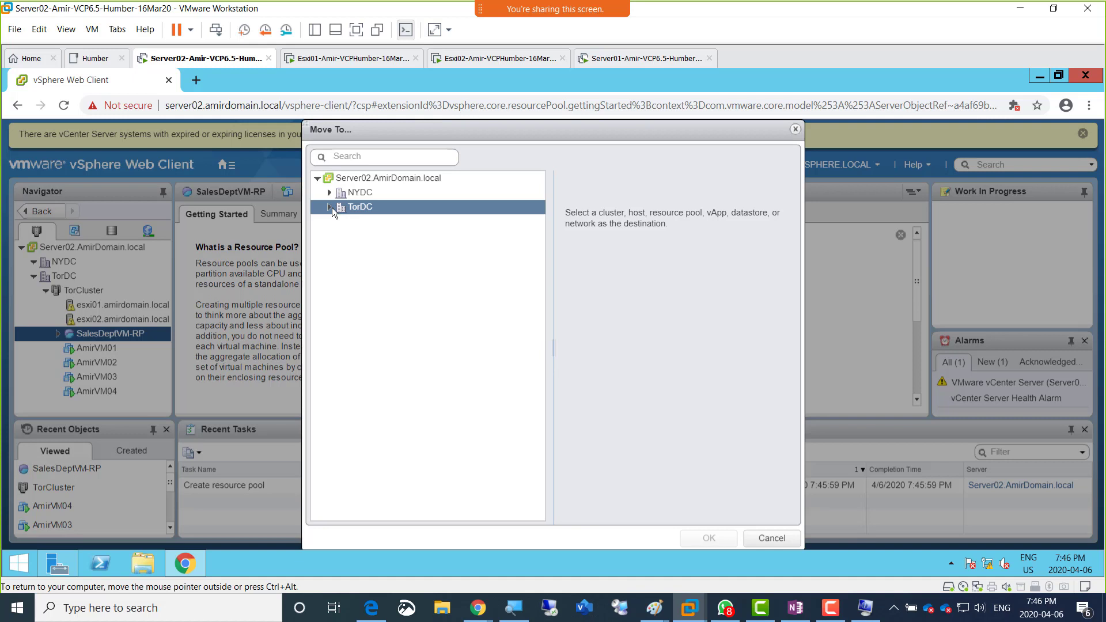
click(332, 207)
click(378, 266)
click(380, 221)
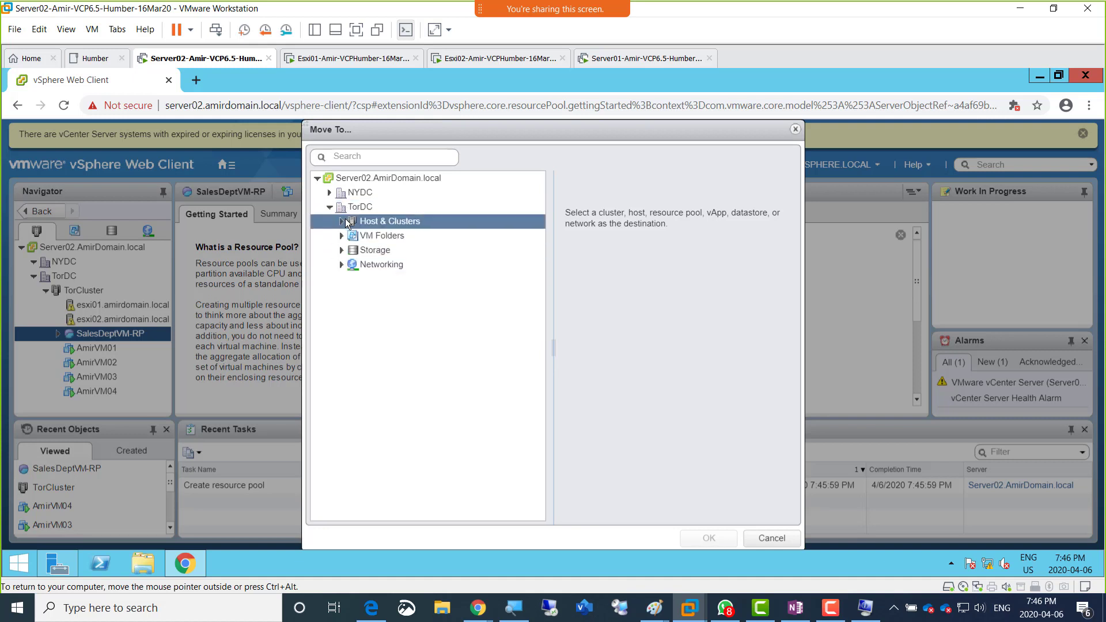
click(342, 221)
click(363, 236)
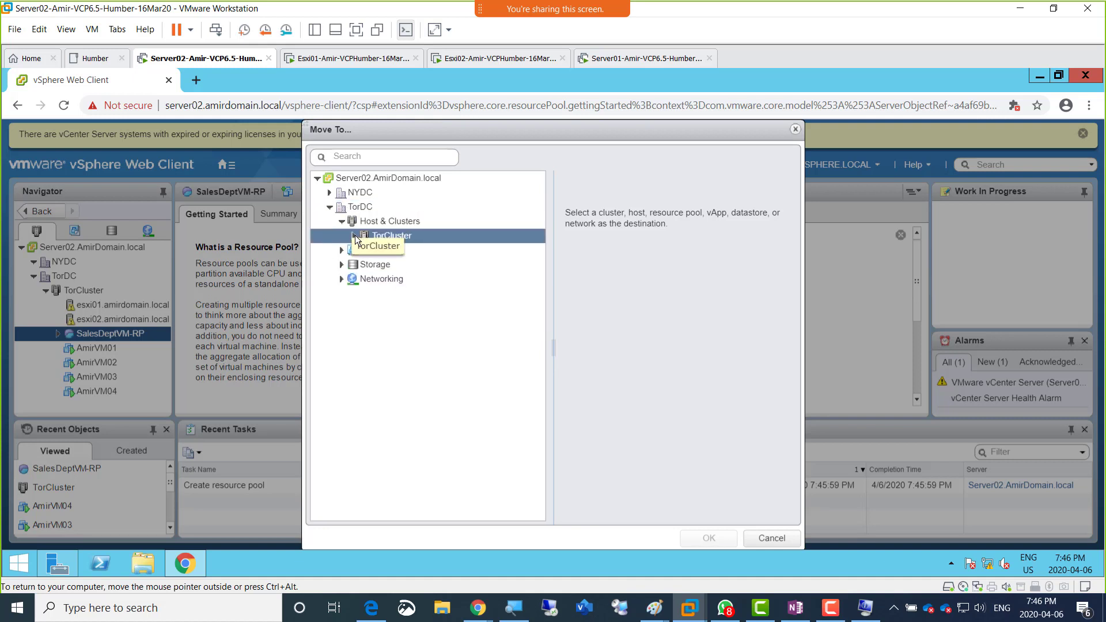
click(354, 236)
click(386, 259)
click(418, 251)
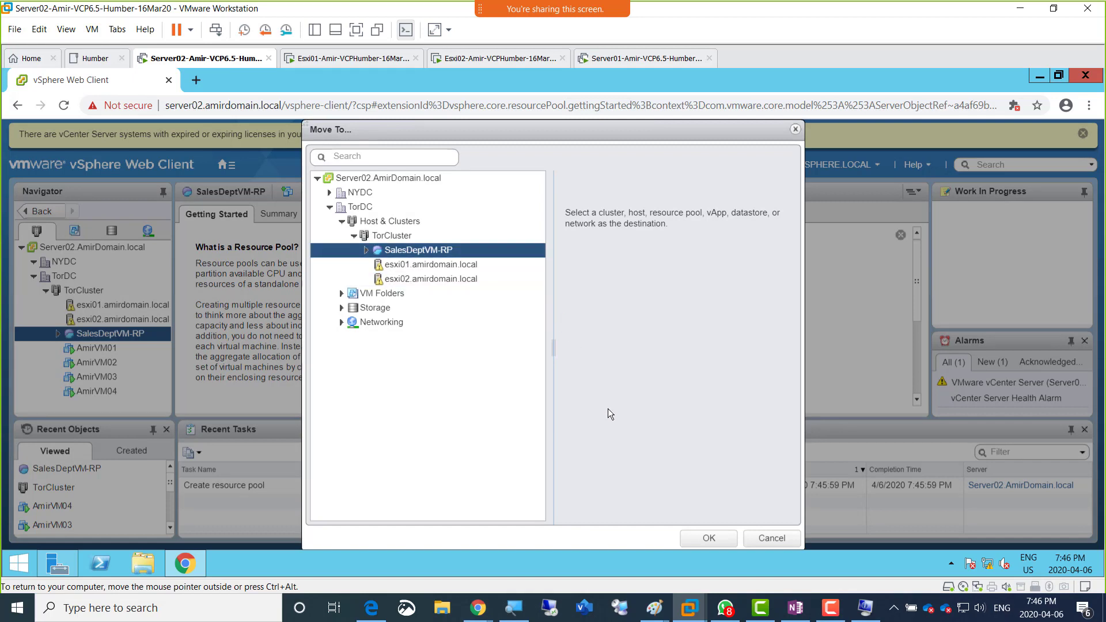
click(693, 538)
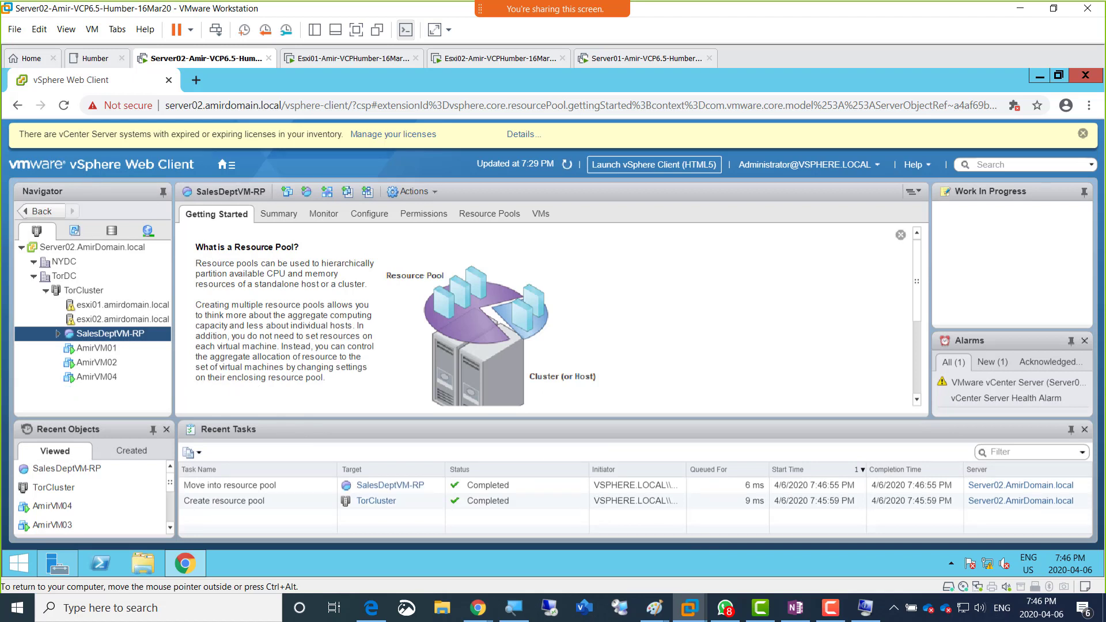
Step: Move AmirVM04 directly into SalesDeptVM-RP within the inventory tree and expand the pool to show its virtual machines
click(112, 375)
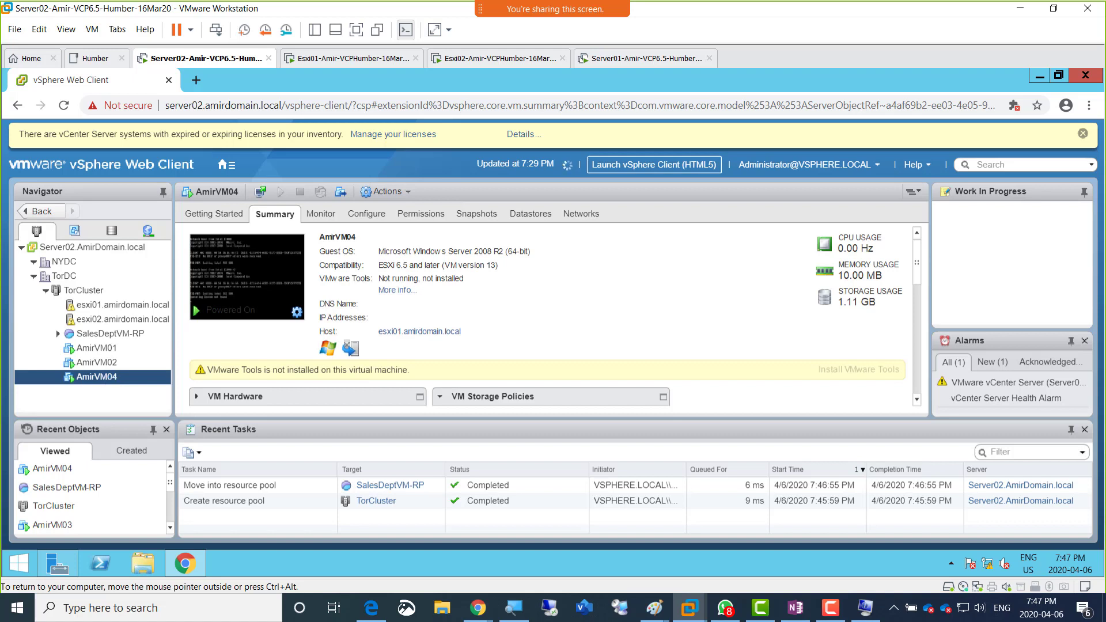
drag(113, 374, 111, 338)
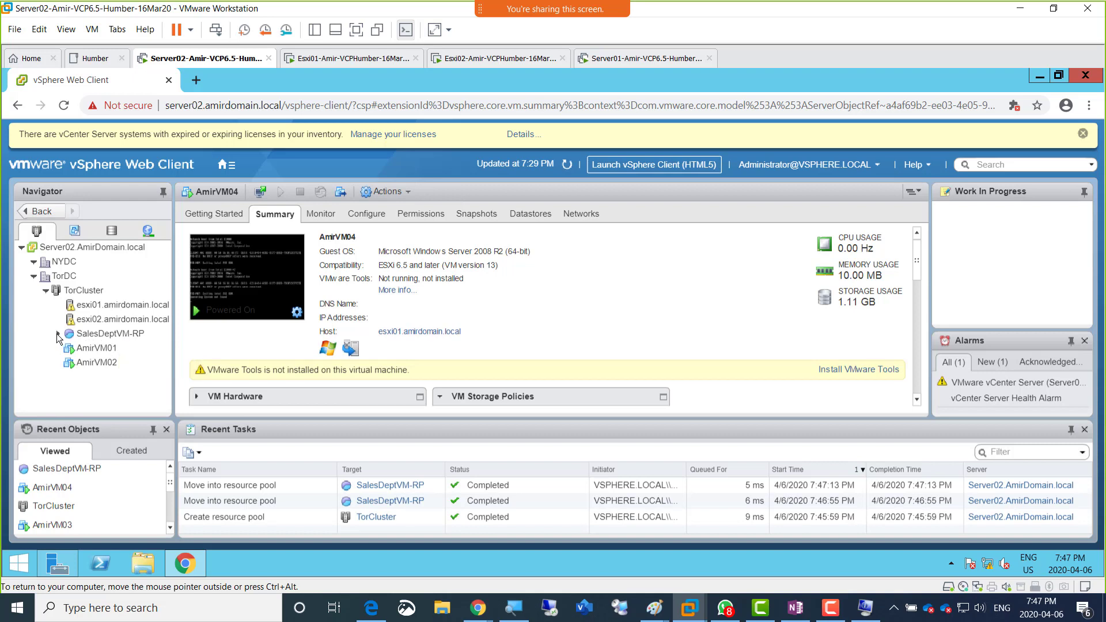
click(57, 333)
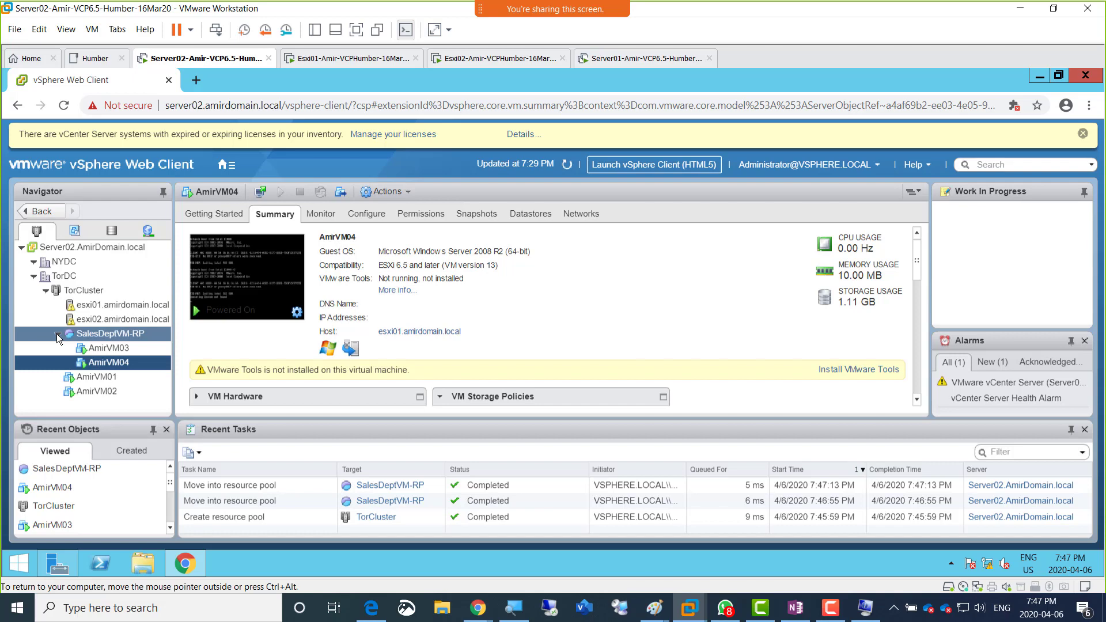
click(57, 333)
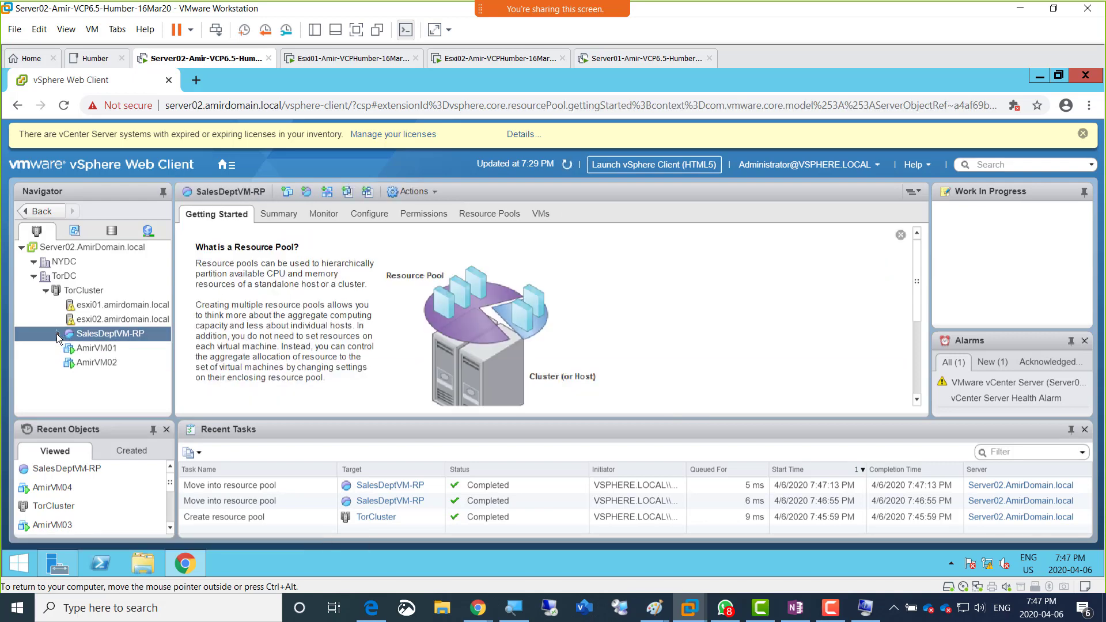
click(57, 333)
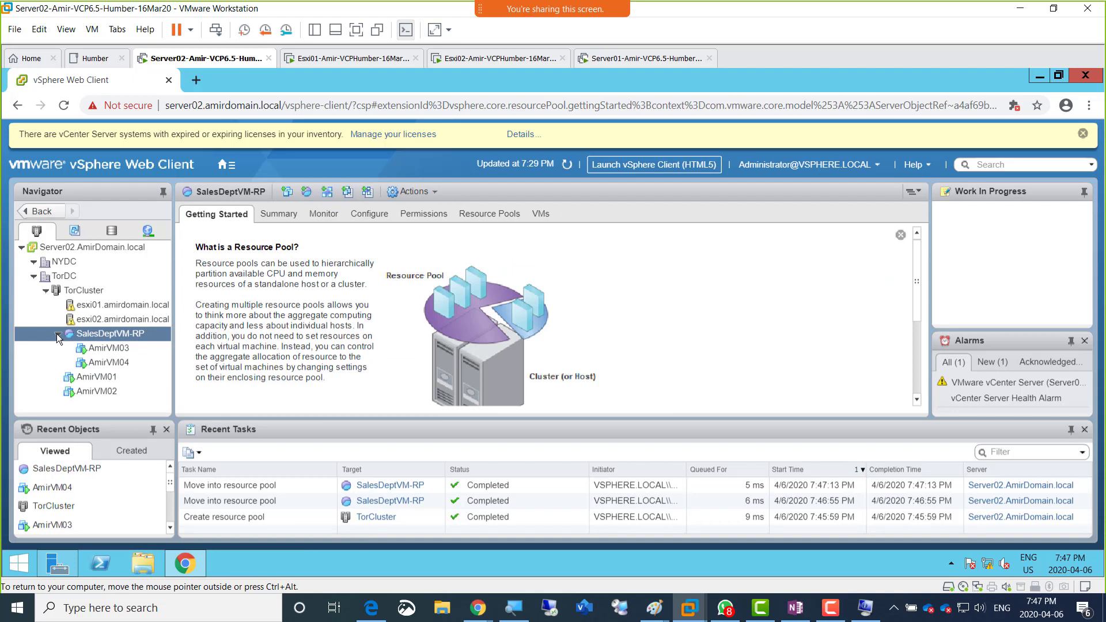
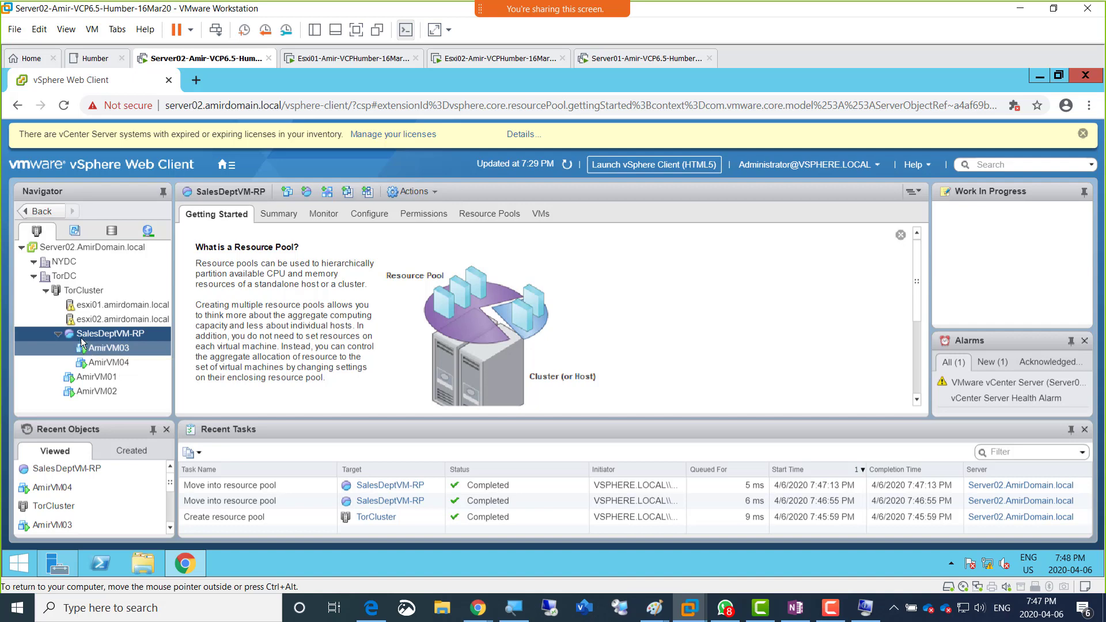
Step: Start a new resource pool on TorCluster to review its CPU and memory reservation fields, and close it without creating the pool
click(88, 360)
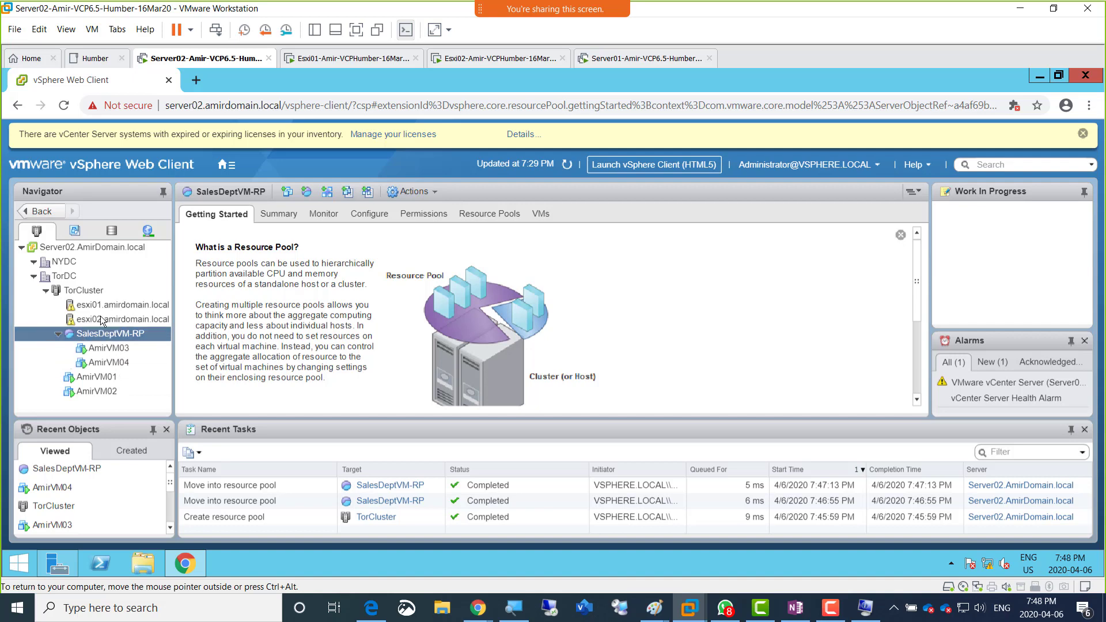
right_click(82, 294)
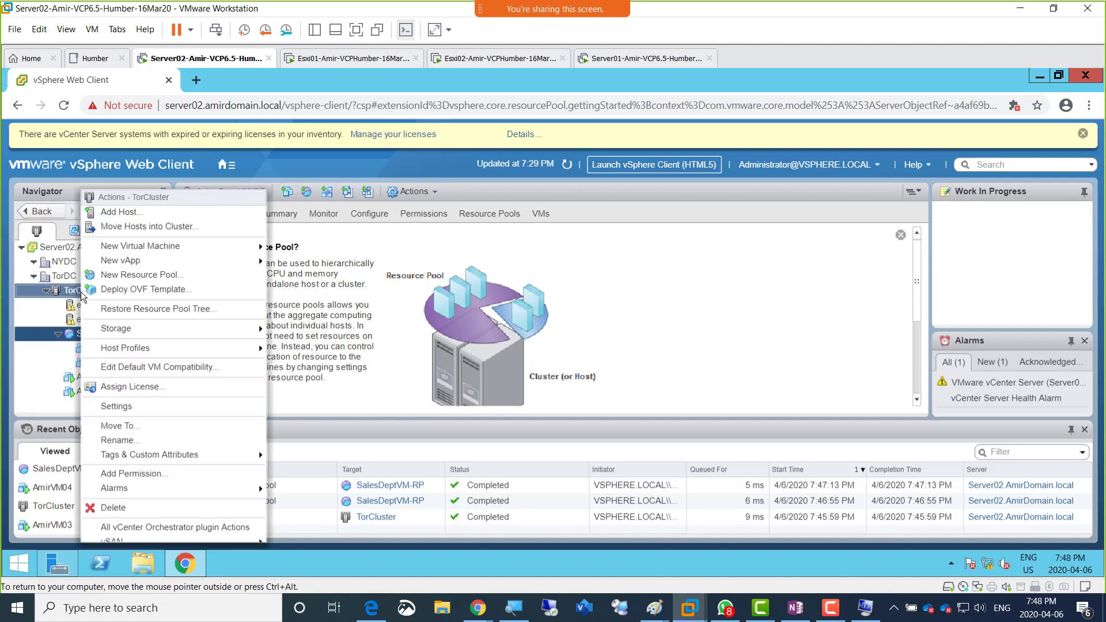
click(160, 280)
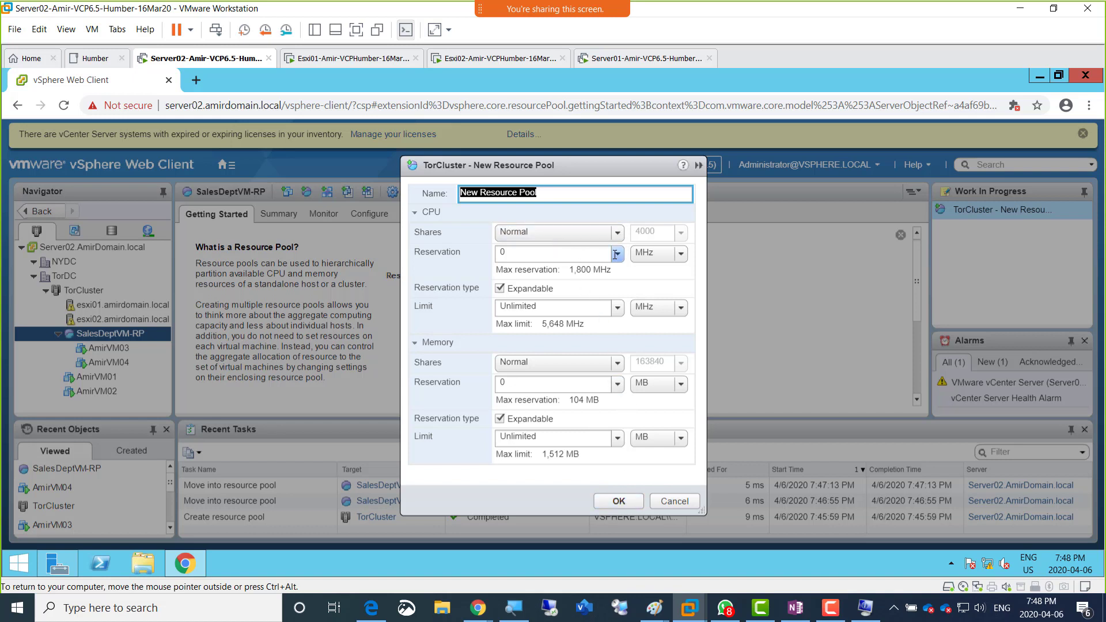
click(541, 255)
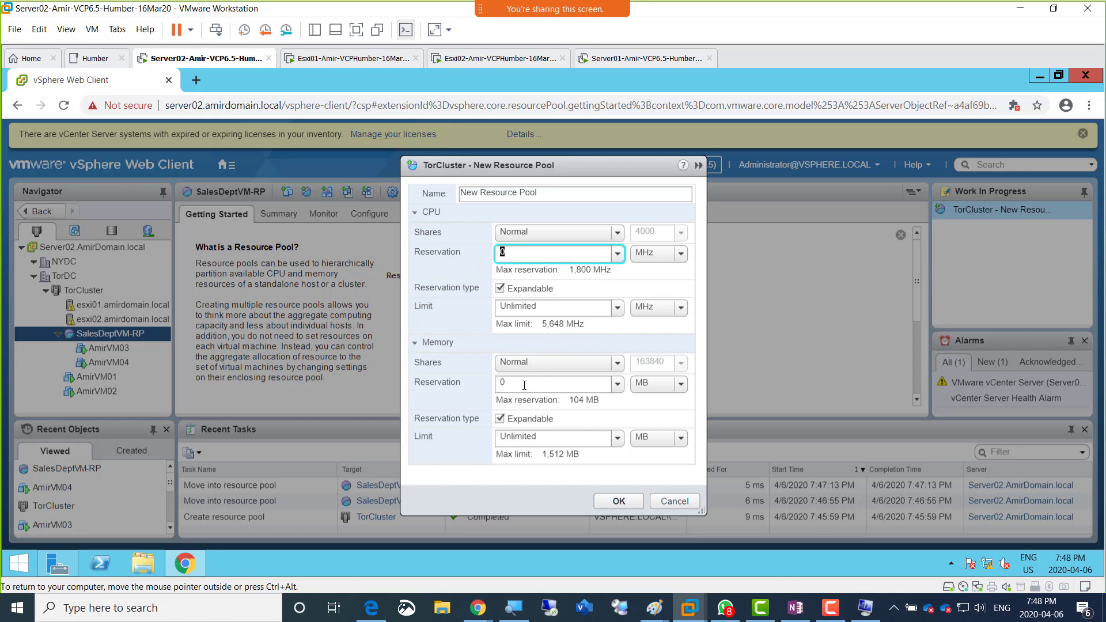
click(492, 383)
drag(492, 384, 479, 384)
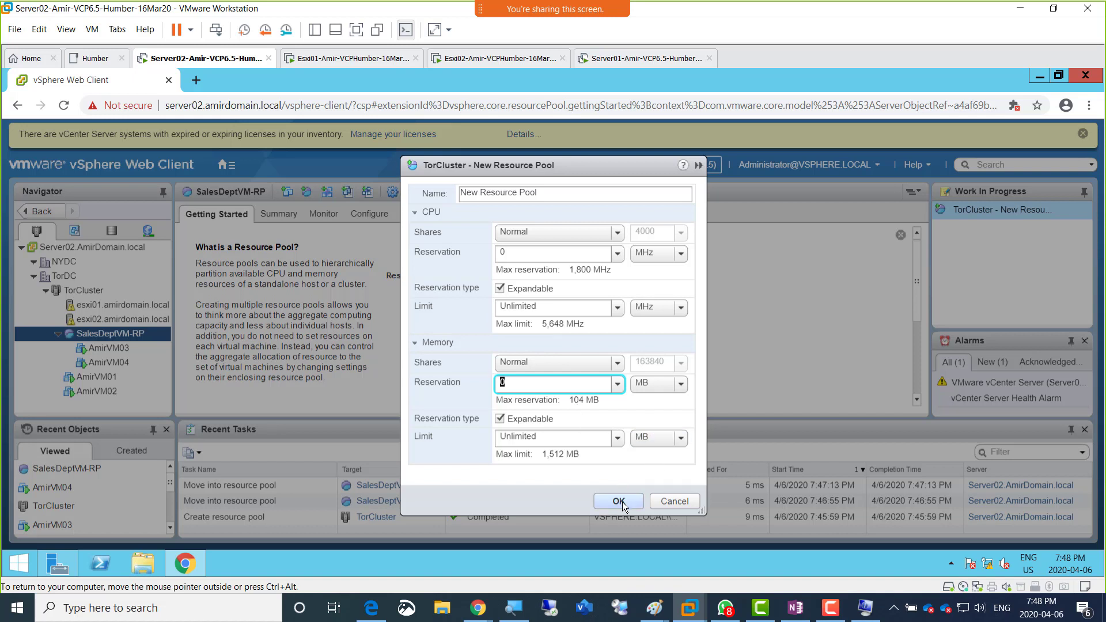
click(504, 383)
drag(504, 383, 500, 382)
click(507, 253)
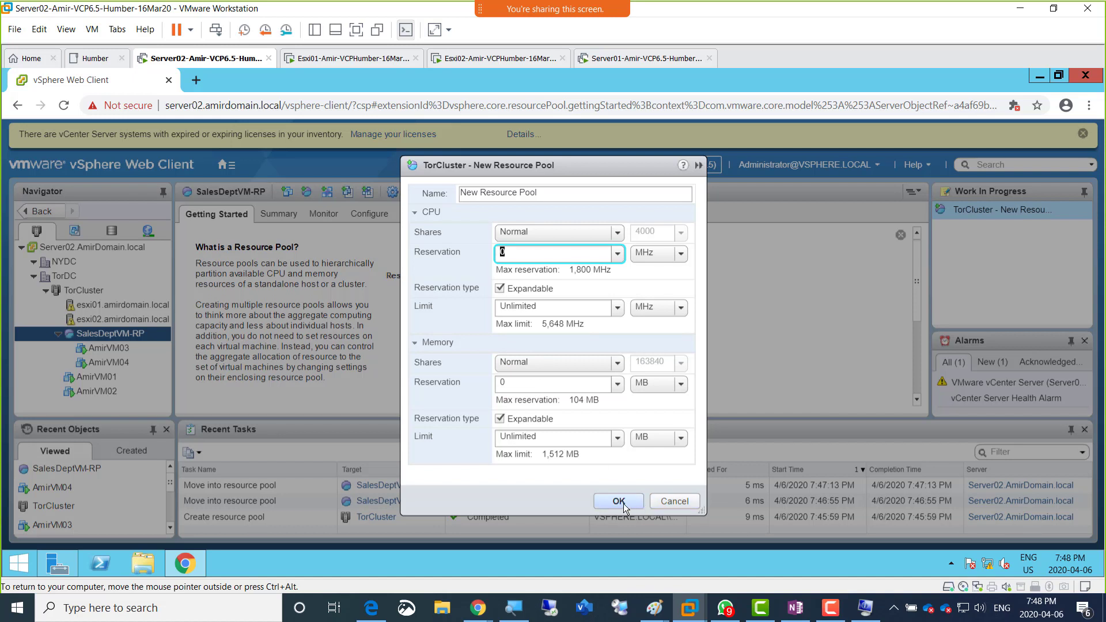
click(665, 500)
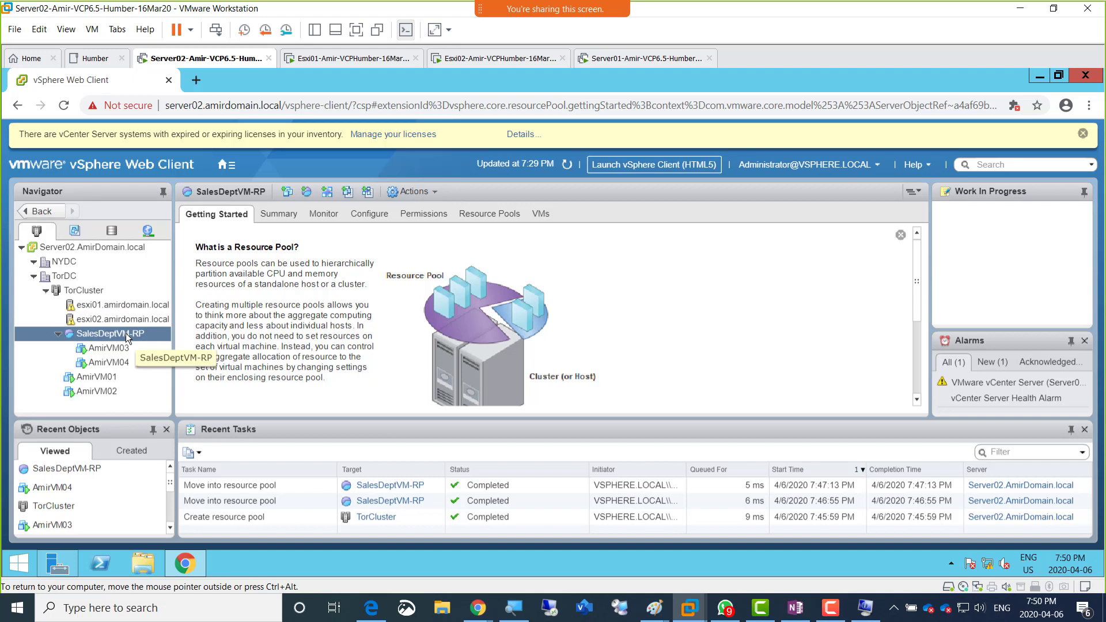
Step: View the summary of the SalesDeptVM-RP resource pool
mouse_move(125, 333)
mouse_down()
mouse_move(90, 312)
mouse_move(57, 264)
mouse_move(117, 339)
mouse_up()
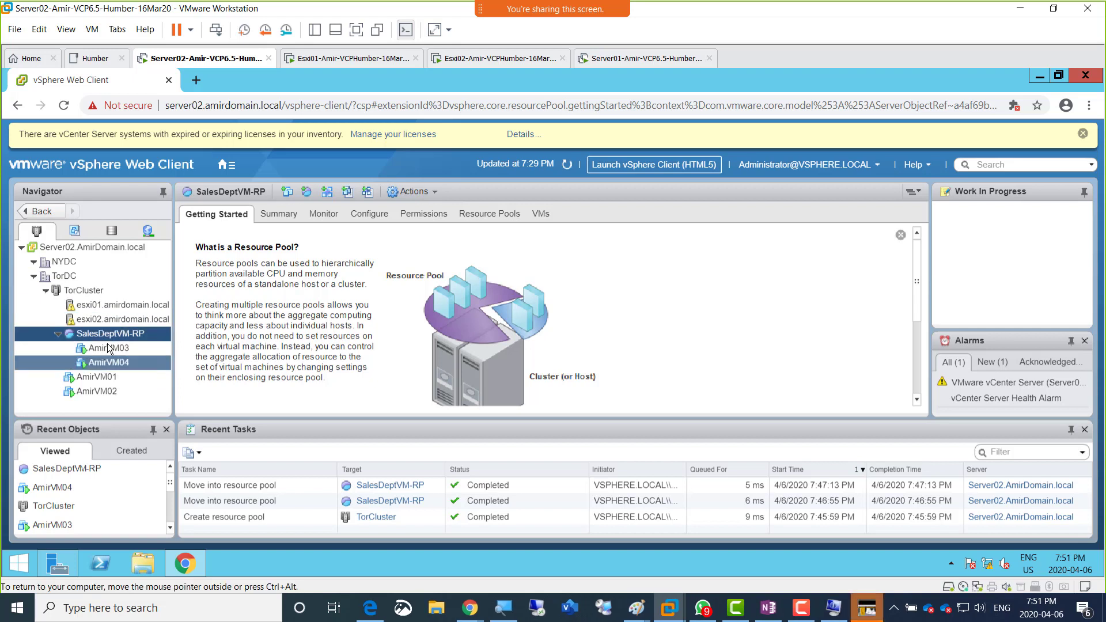
click(271, 216)
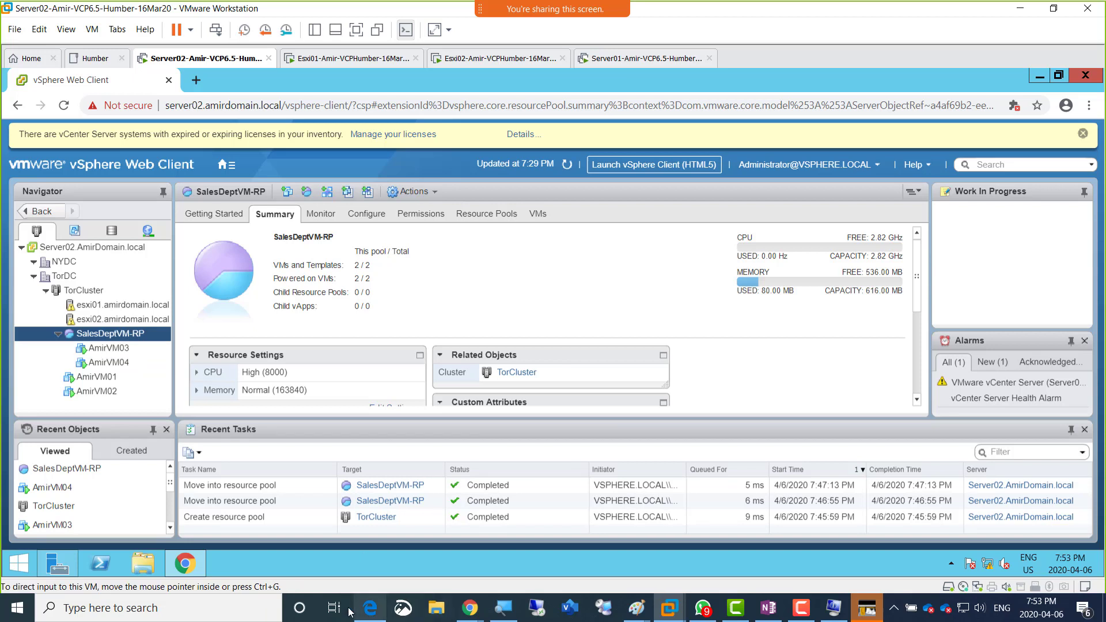
Step: Switch to the OneNote class notes and try to add the line "------Class Starts 8:10---- BREAK----" below the last screenshot
click(369, 608)
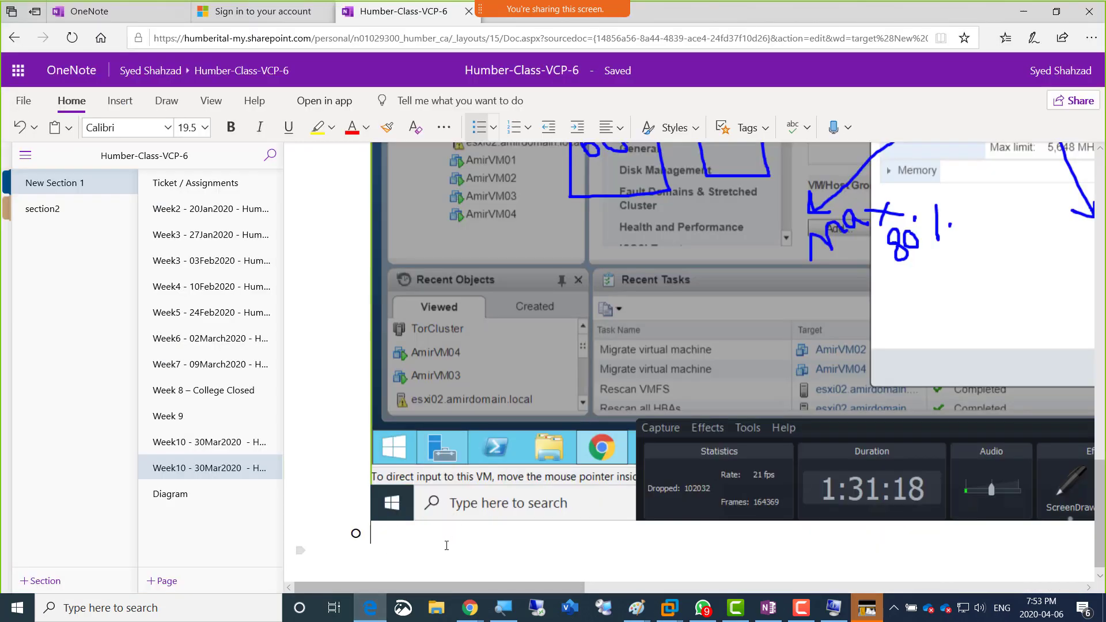
text(------Class Star)
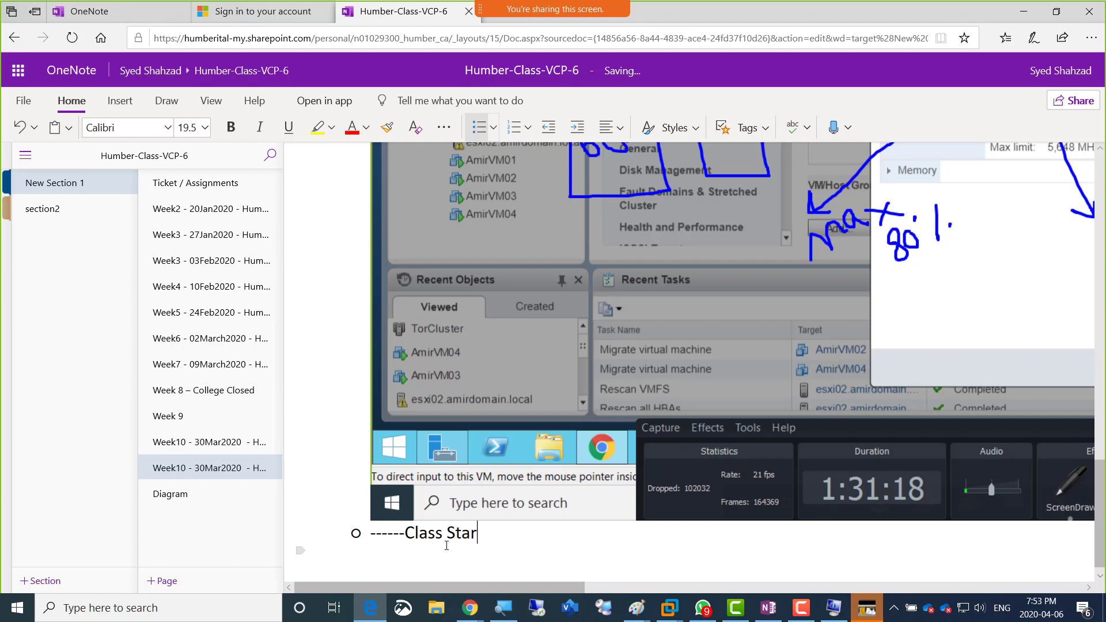
text(ts 8:10---- BREA)
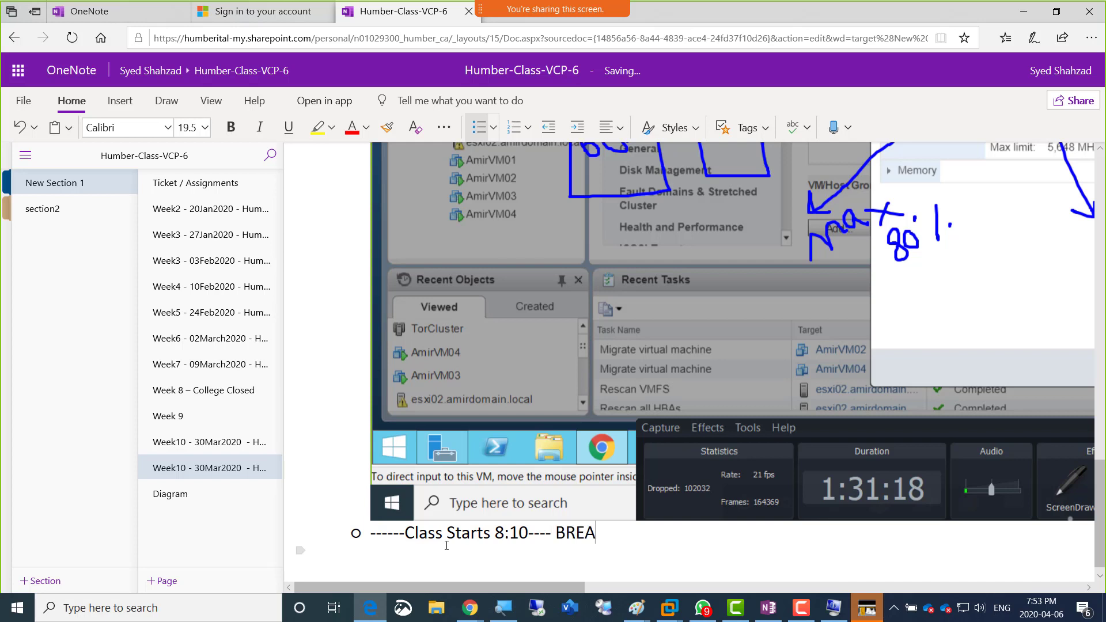
text(K----)
scroll(601, 551, down, 1)
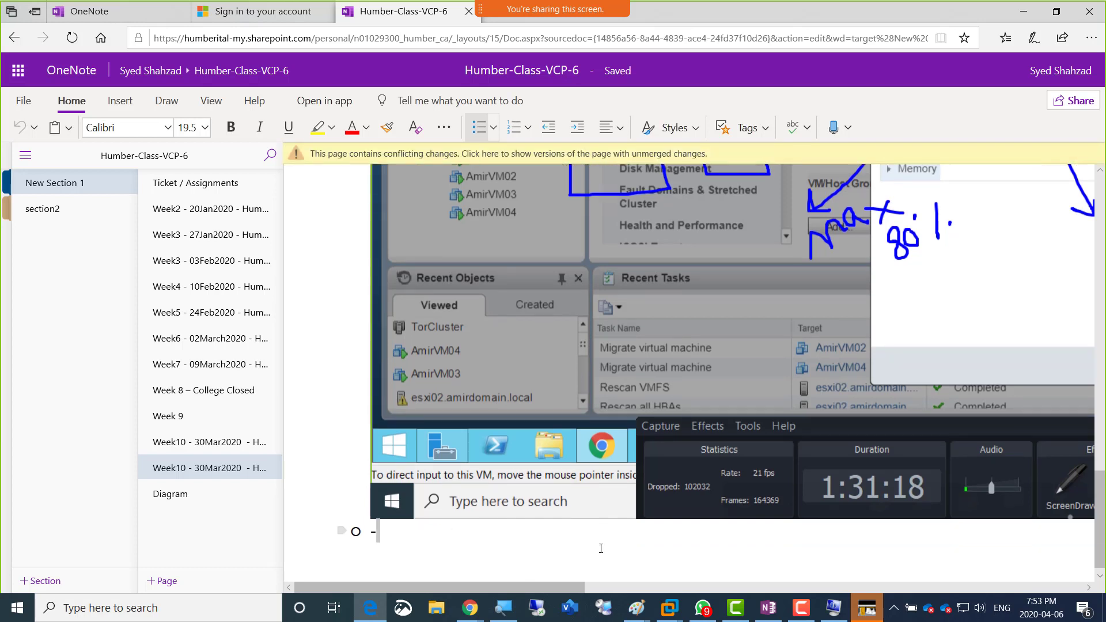
Step: Complete the last bullet of the notes so it reads "-Class Starts 8:15------ BREAK"
double_click(553, 528)
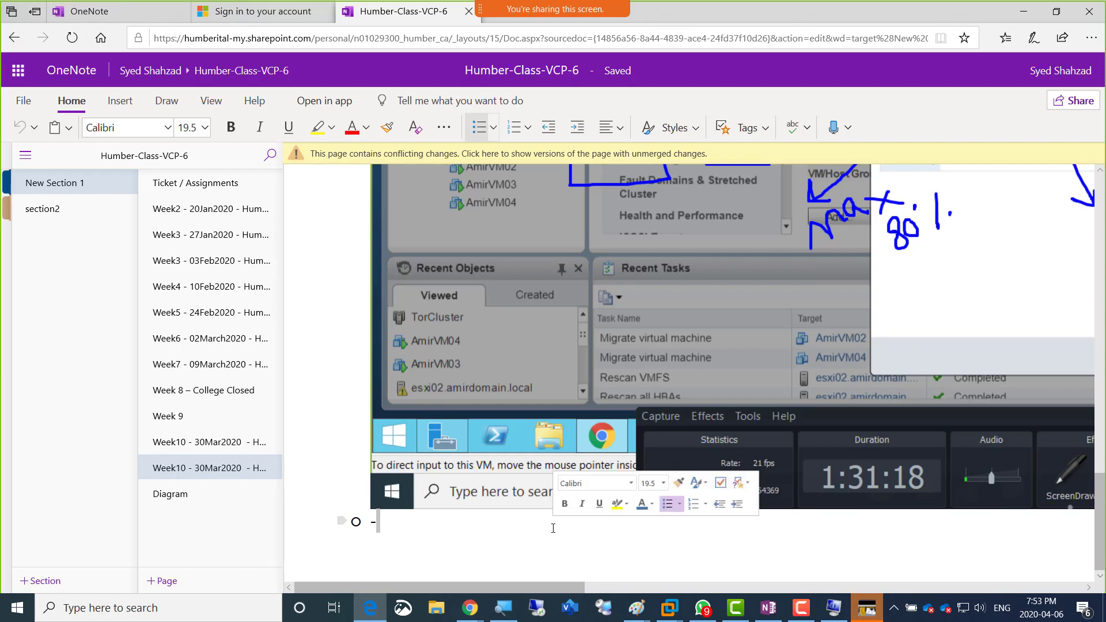
text(Class Starts 8)
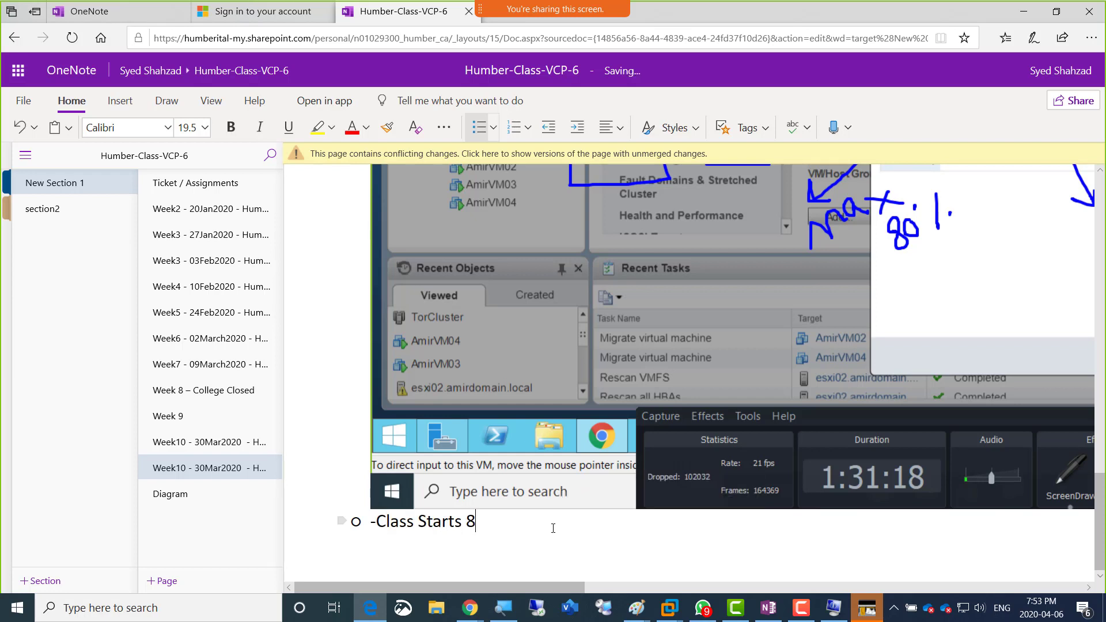
text(:15------ BREAK)
key(XF86AudioMicMute)
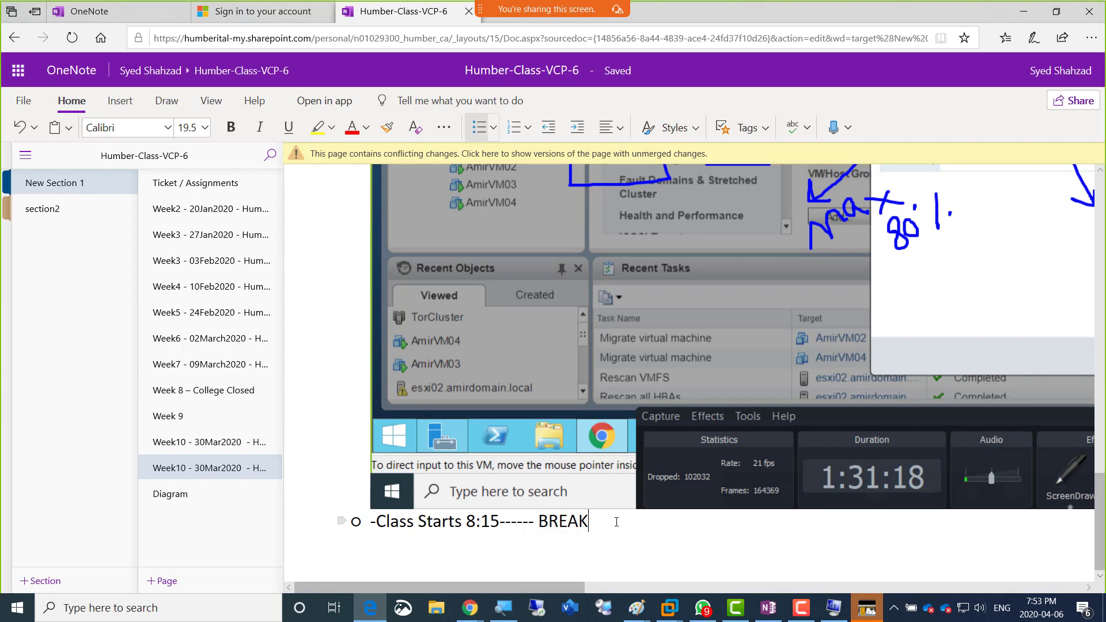
Step: Insert four empty bullets above the "-Class Starts 8:15------ BREAK" line and end the bulleted list below it
key(Left)
key(Left)
key(Left)
key(Left)
key(Left)
key(Left)
key(Left)
key(Left)
key(Left)
key(Left)
key(Left)
key(Left)
key(Left)
key(Left)
key(Left)
key(Left)
key(Left)
key(Left)
key(Left)
key(Left)
key(Left)
key(Left)
key(Left)
key(Left)
key(Left)
key(Left)
key(Left)
key(Left)
key(Left)
key(Left)
key(Return)
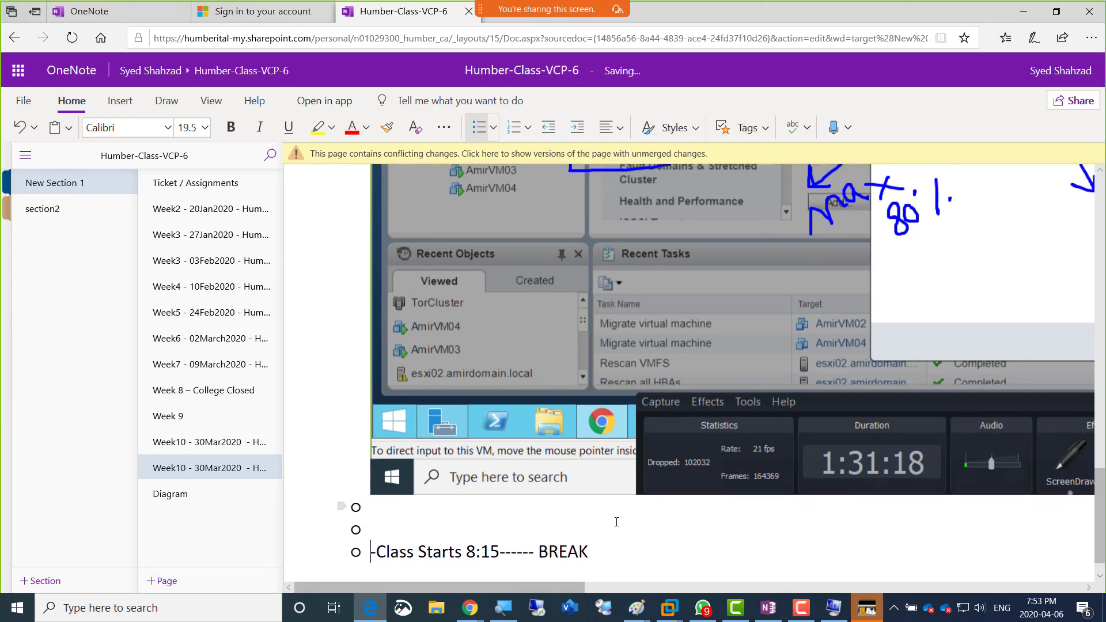
key(Return)
key(Return)
key(Return)
key(Right)
key(Right)
key(Right)
key(Right)
key(Right)
key(Right)
key(Right)
key(Right)
key(Right)
key(Right)
key(Right)
key(Right)
key(Right)
key(Right)
key(Right)
key(Right)
key(Right)
key(Right)
key(Right)
key(Right)
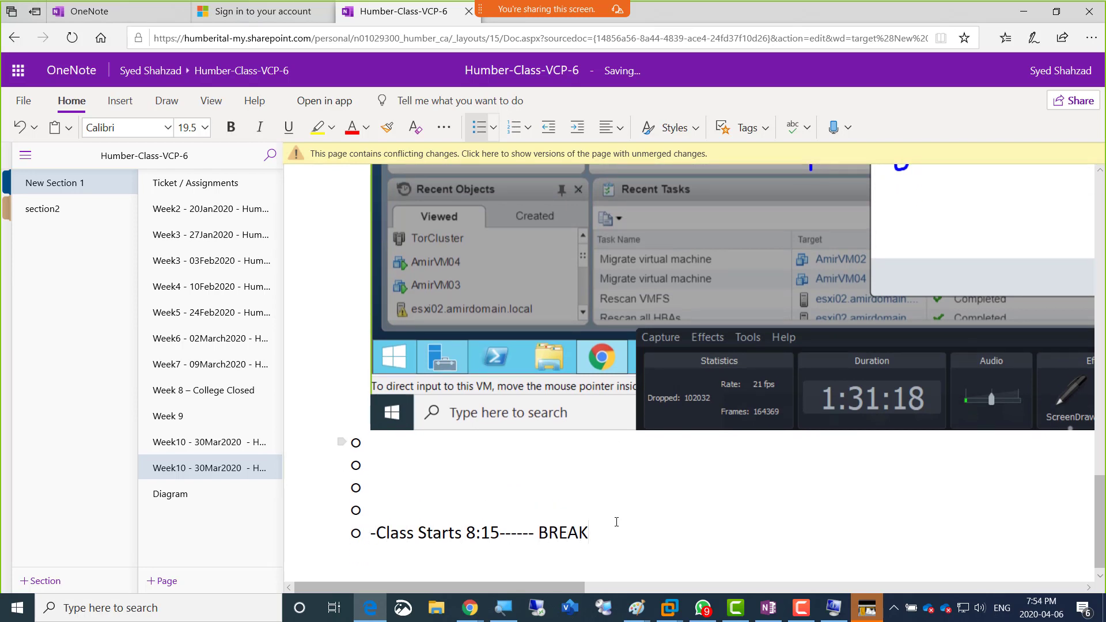
key(Return)
key(Return)
scroll(616, 522, down, 3)
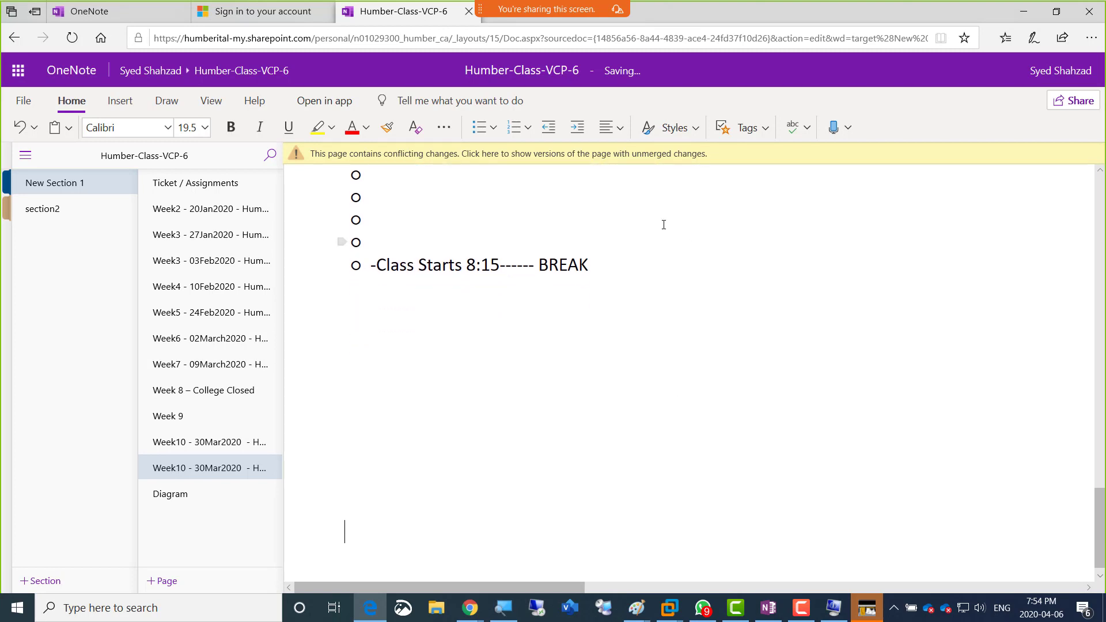
Step: Colour the "-Class Starts 8:15------ BREAK" line with the standard red font colour
drag(425, 268, 375, 276)
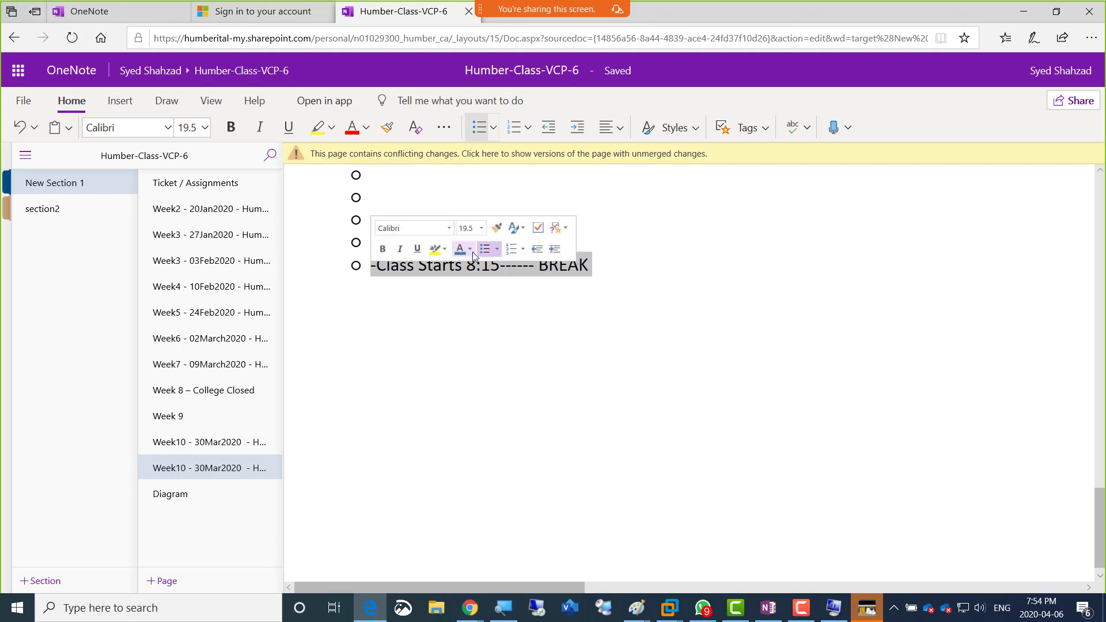
click(469, 250)
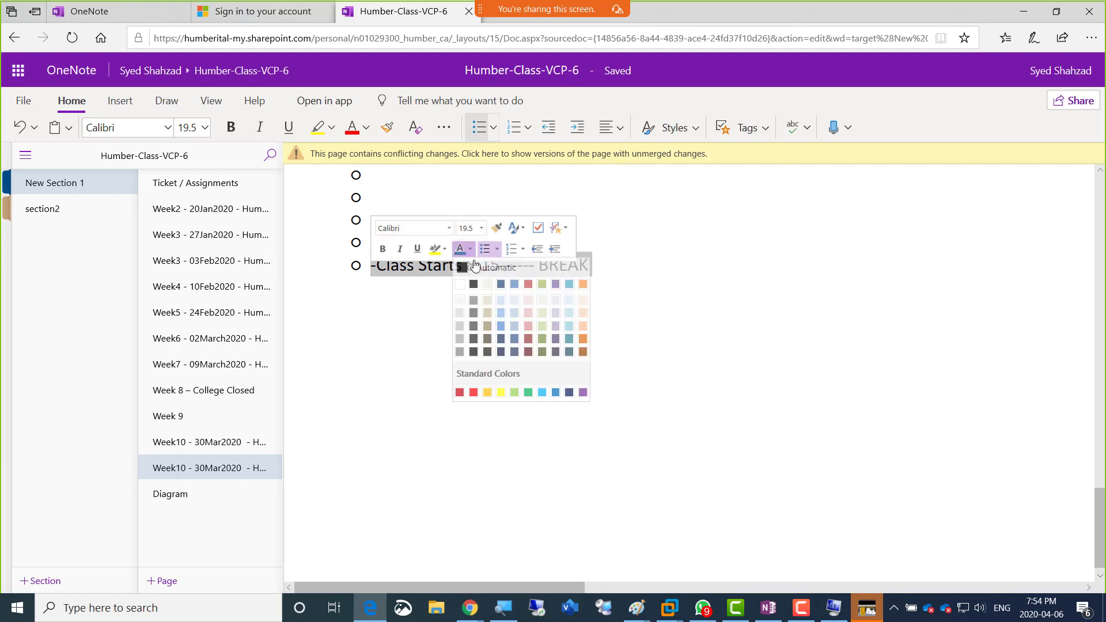
click(473, 392)
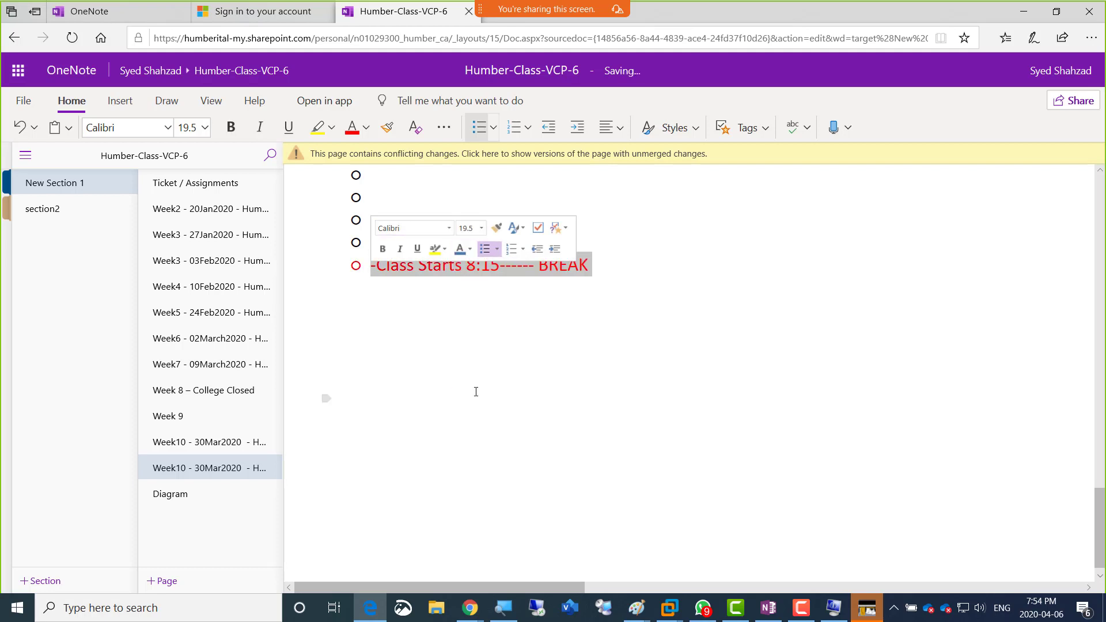
click(646, 264)
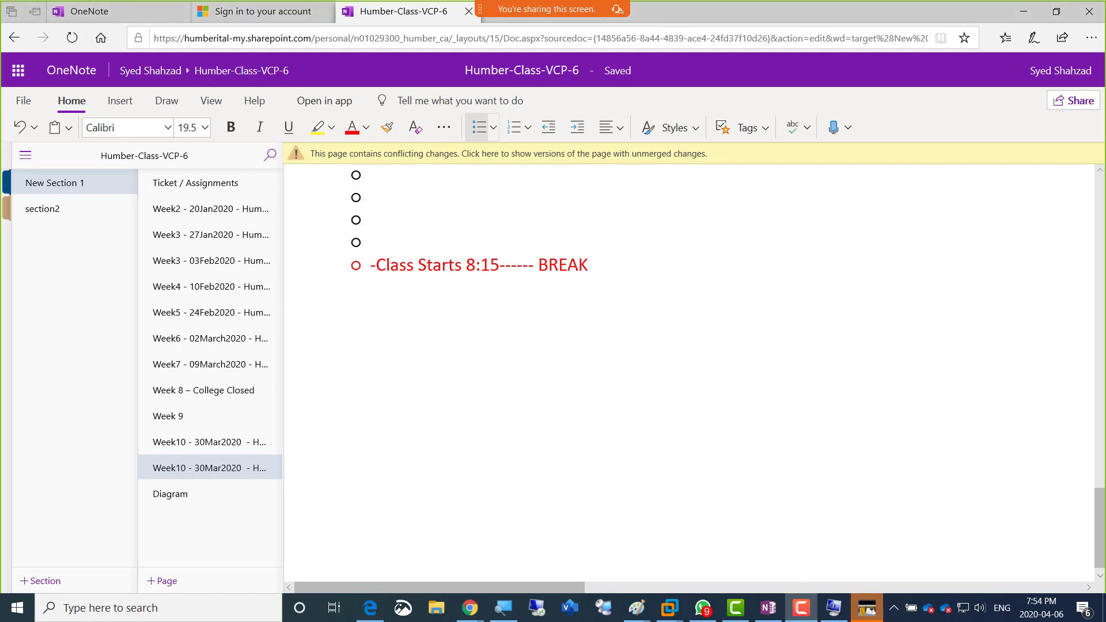
drag(1105, 339, 715, 336)
click(741, 382)
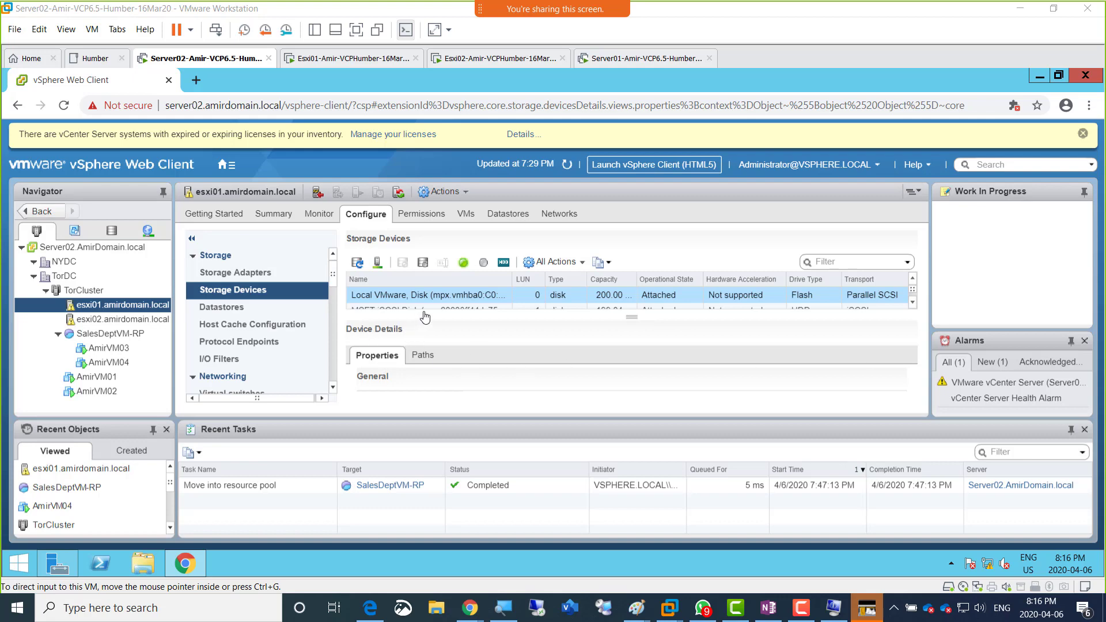
Step: Show the Server02 virtual machine full screen and start the New vApp wizard for TorCluster
click(356, 29)
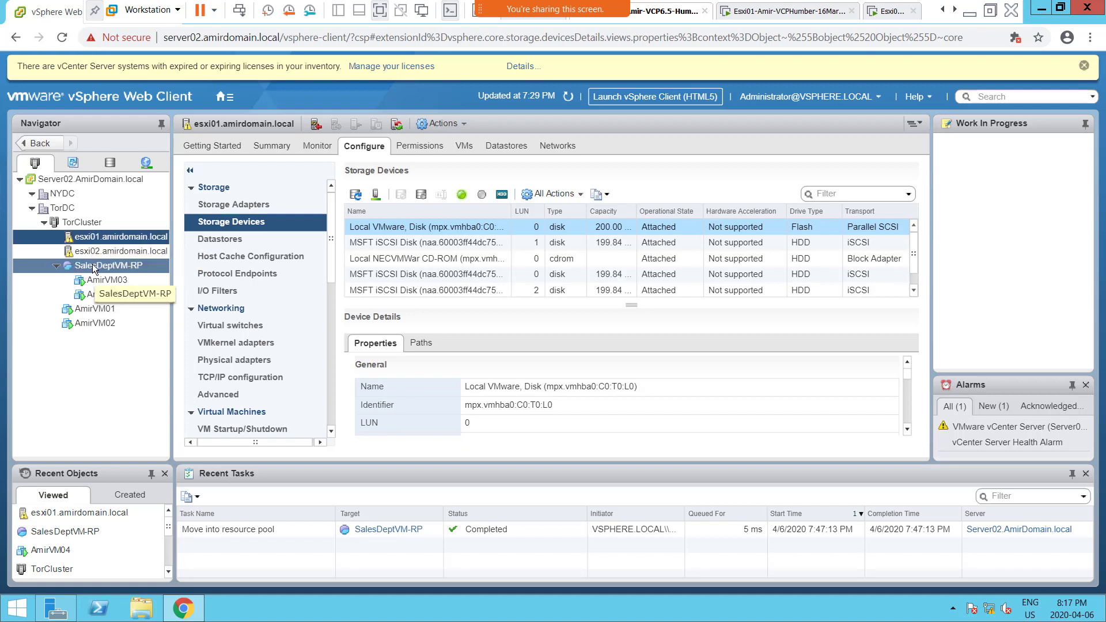
right_click(81, 225)
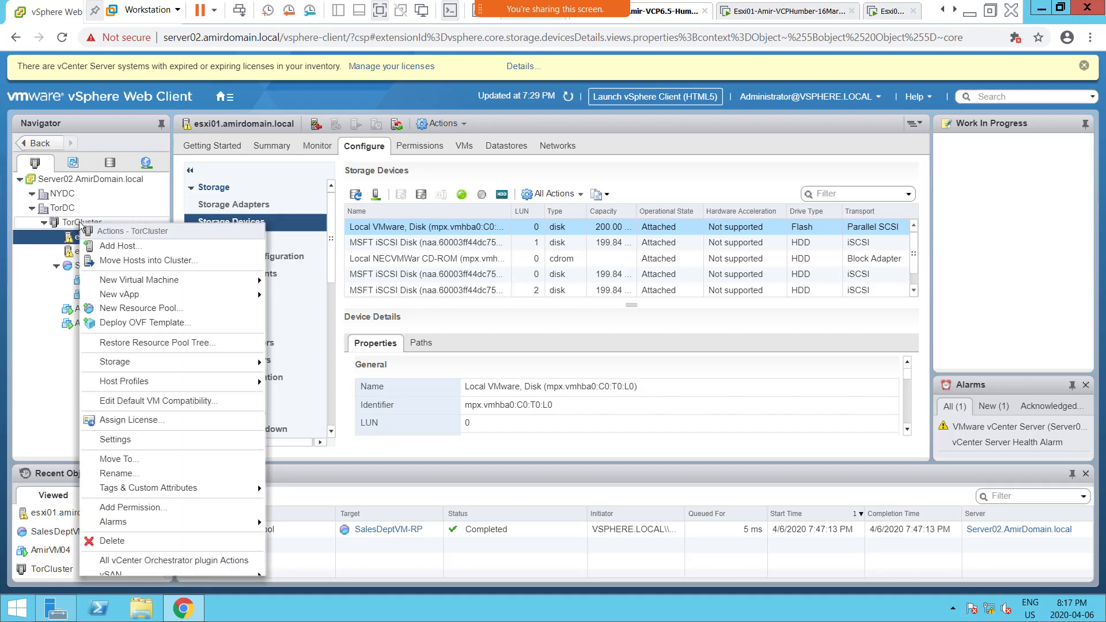
click(77, 225)
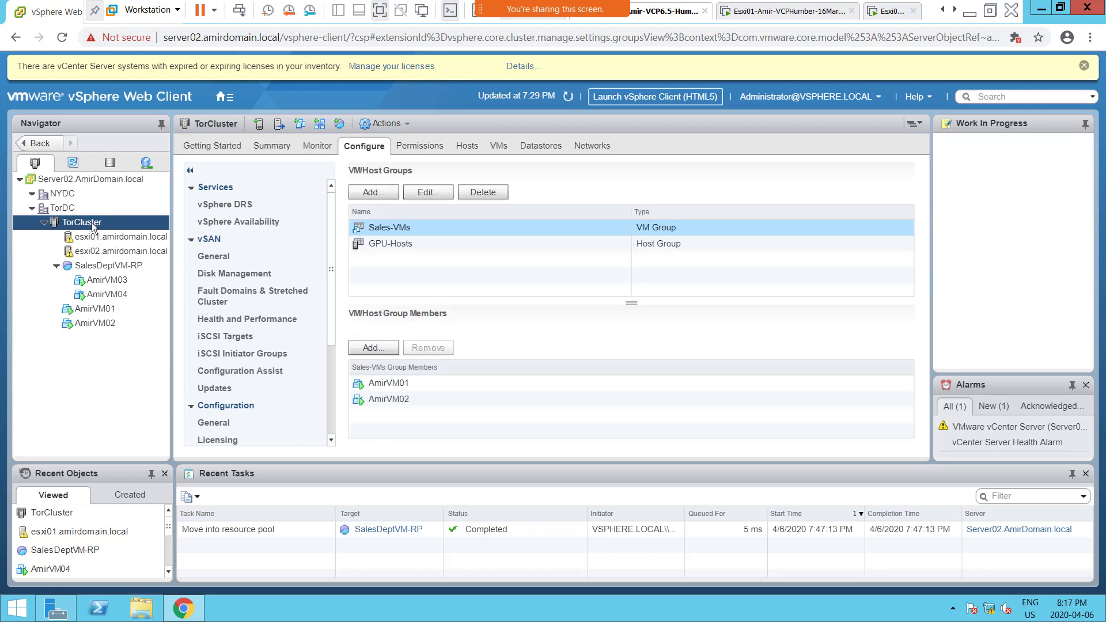
right_click(94, 226)
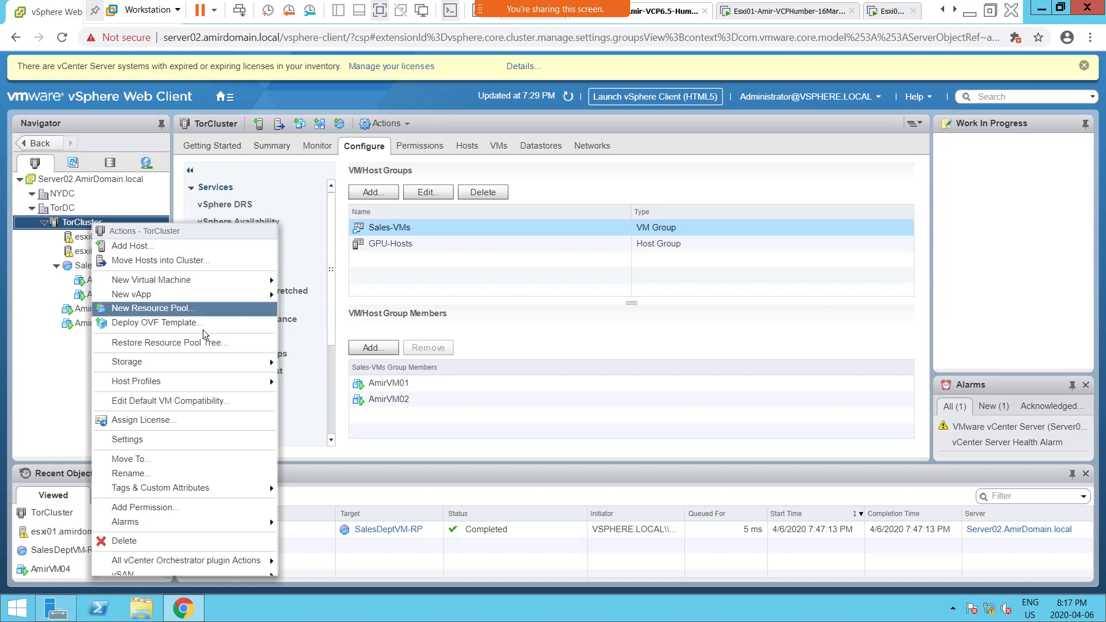
mouse_move(211, 296)
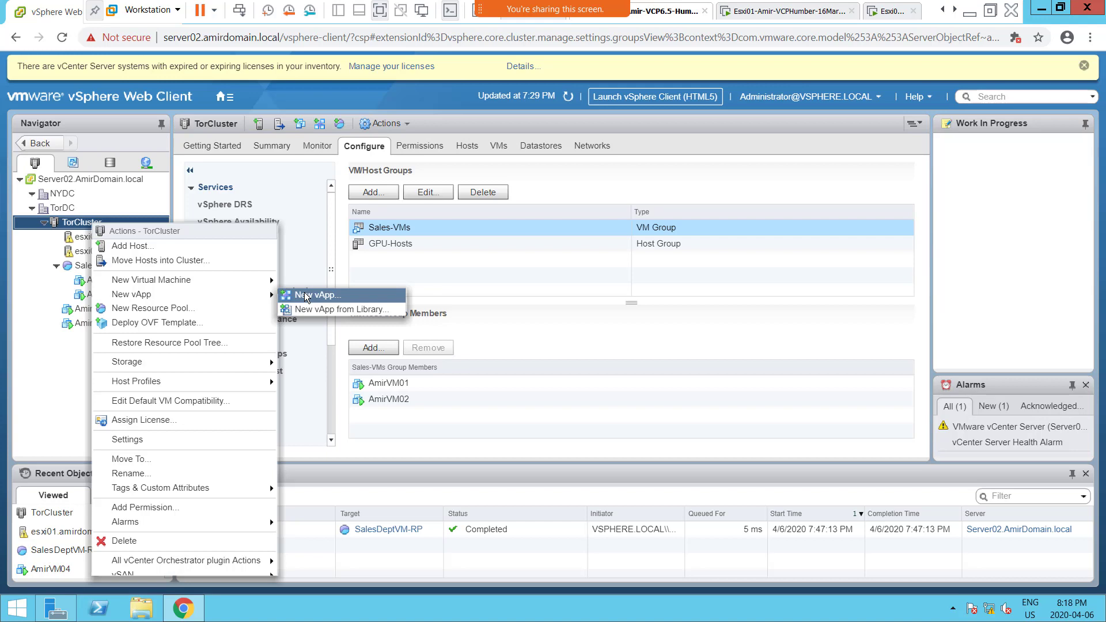
click(306, 295)
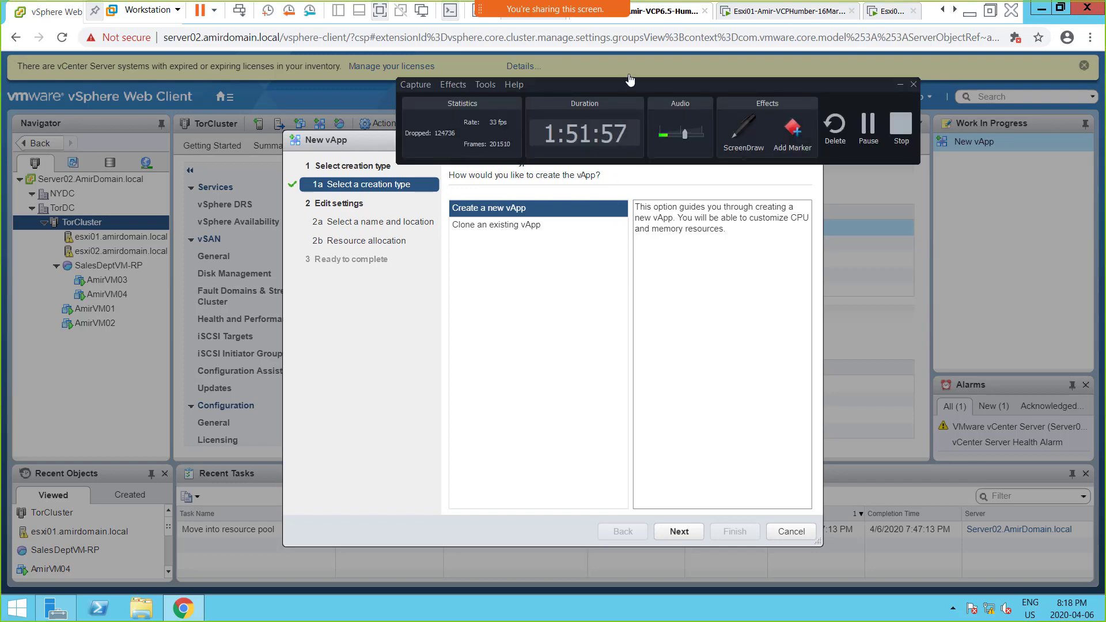
Step: Turn on ScreenDraw and handwrite "Group VMs" in blue below the creation options of the New vApp wizard
drag(627, 82, 472, 535)
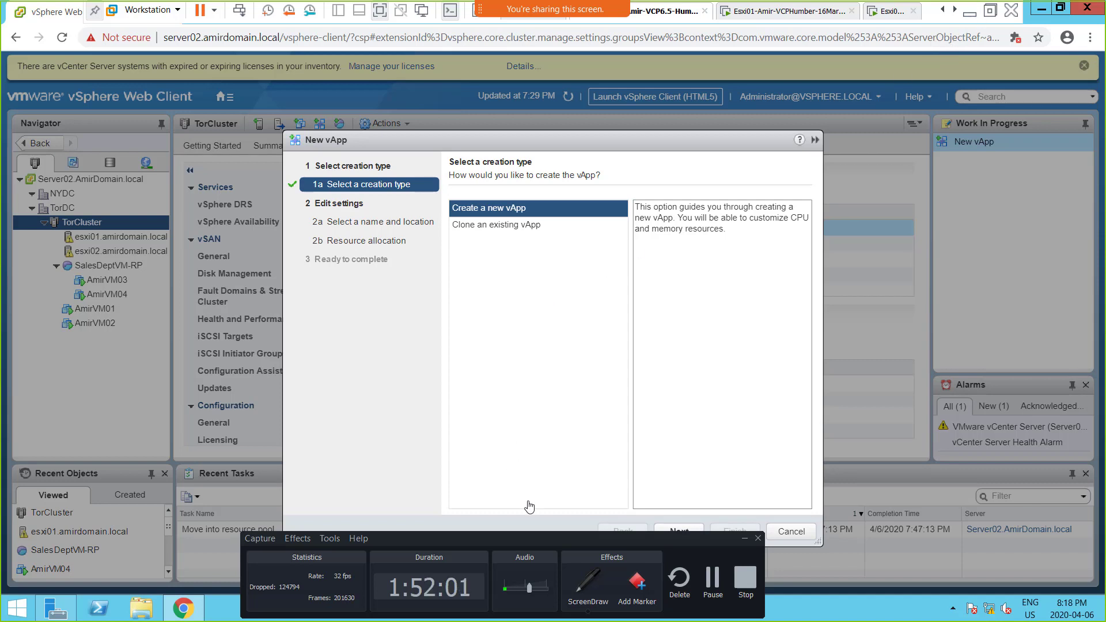
click(582, 591)
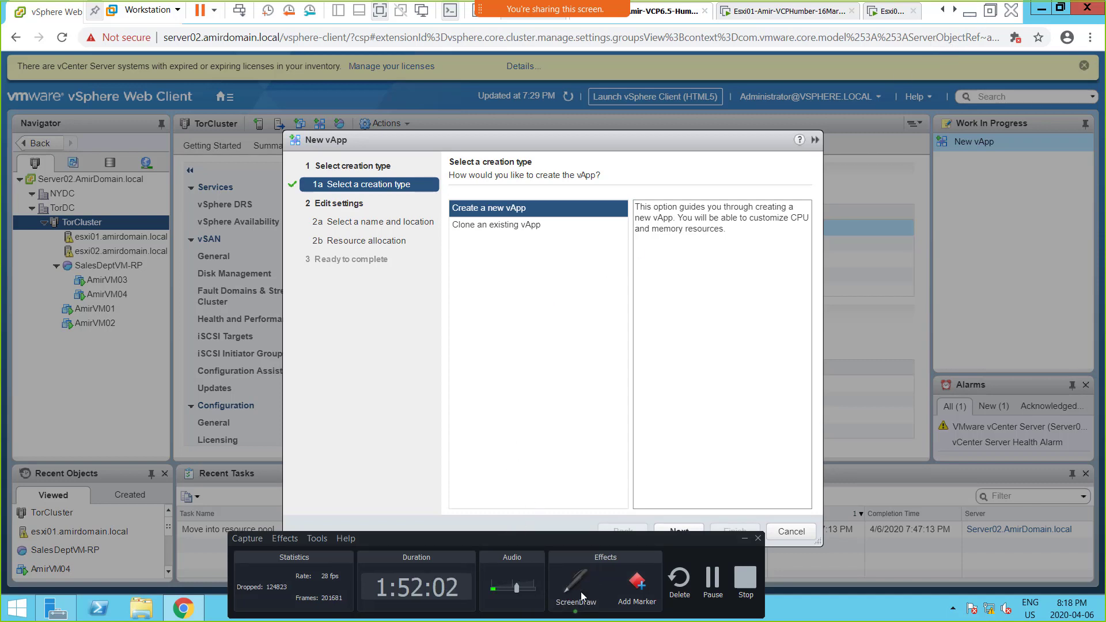
click(596, 590)
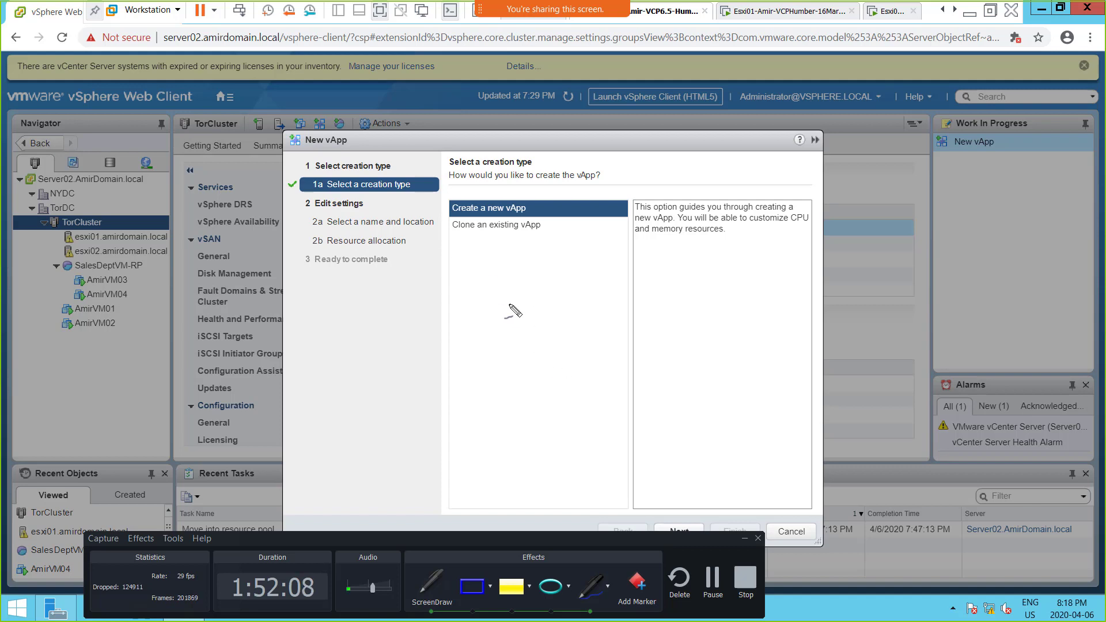
mouse_move(513, 276)
mouse_down()
mouse_move(499, 293)
mouse_move(562, 276)
mouse_move(583, 281)
mouse_move(565, 301)
mouse_move(603, 299)
mouse_up()
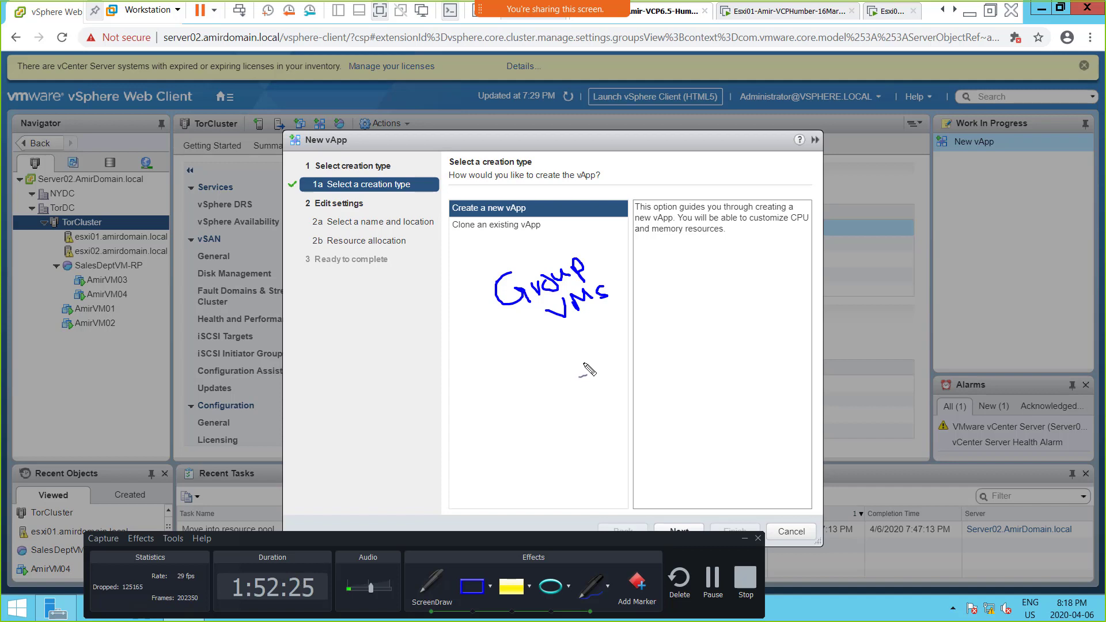
Step: Handwrite "Start", "Restart" and "Shutdown VMs together" on descending lines beneath "Group VMs"
mouse_move(585, 362)
mouse_down()
mouse_move(587, 380)
mouse_move(601, 357)
mouse_move(604, 372)
mouse_move(634, 361)
mouse_move(636, 346)
mouse_up()
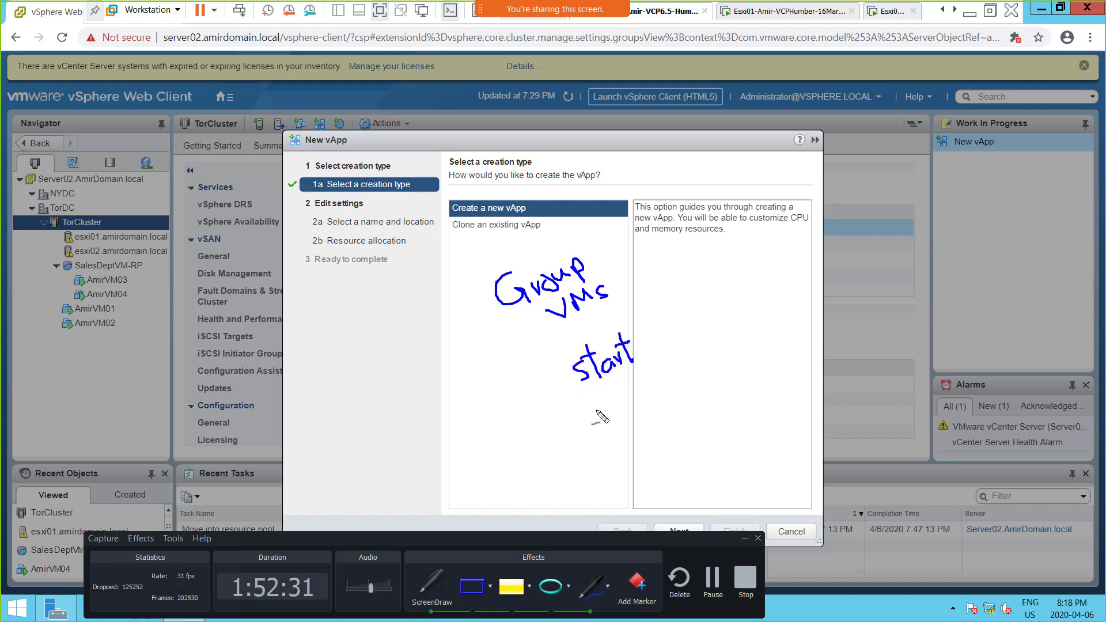
mouse_move(597, 413)
mouse_down()
mouse_move(629, 417)
mouse_move(642, 405)
mouse_move(636, 384)
mouse_move(639, 406)
mouse_move(633, 390)
mouse_move(667, 381)
mouse_move(662, 372)
mouse_move(668, 380)
mouse_move(645, 407)
mouse_move(650, 441)
mouse_move(668, 439)
mouse_move(682, 406)
mouse_move(688, 426)
mouse_move(694, 415)
mouse_move(703, 423)
mouse_move(765, 379)
mouse_up()
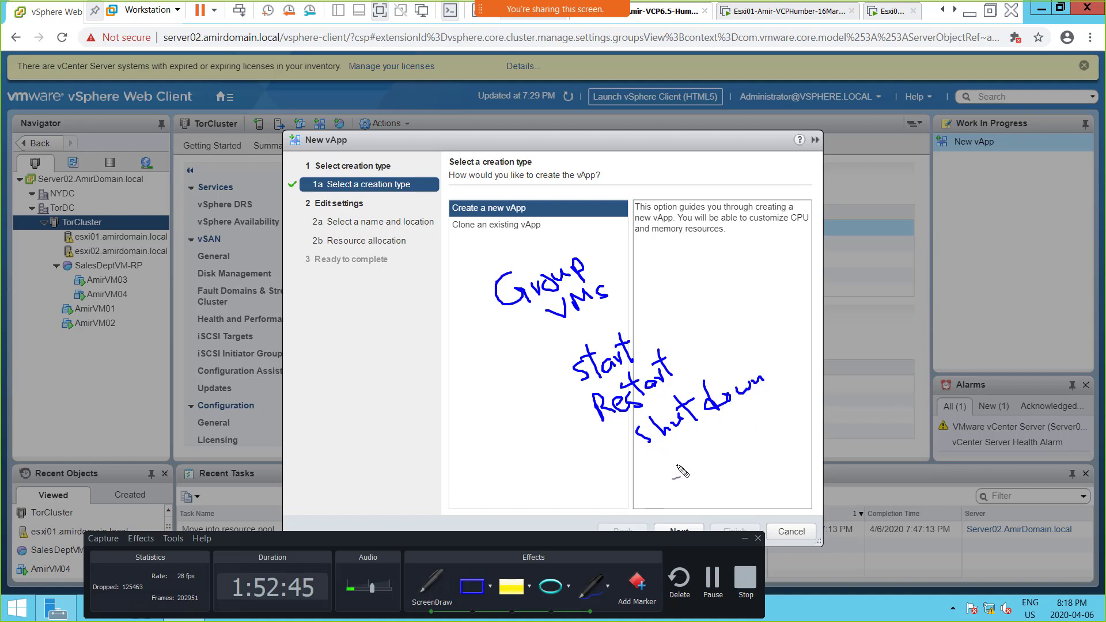
mouse_move(679, 467)
mouse_down()
mouse_move(737, 441)
mouse_move(737, 451)
mouse_up()
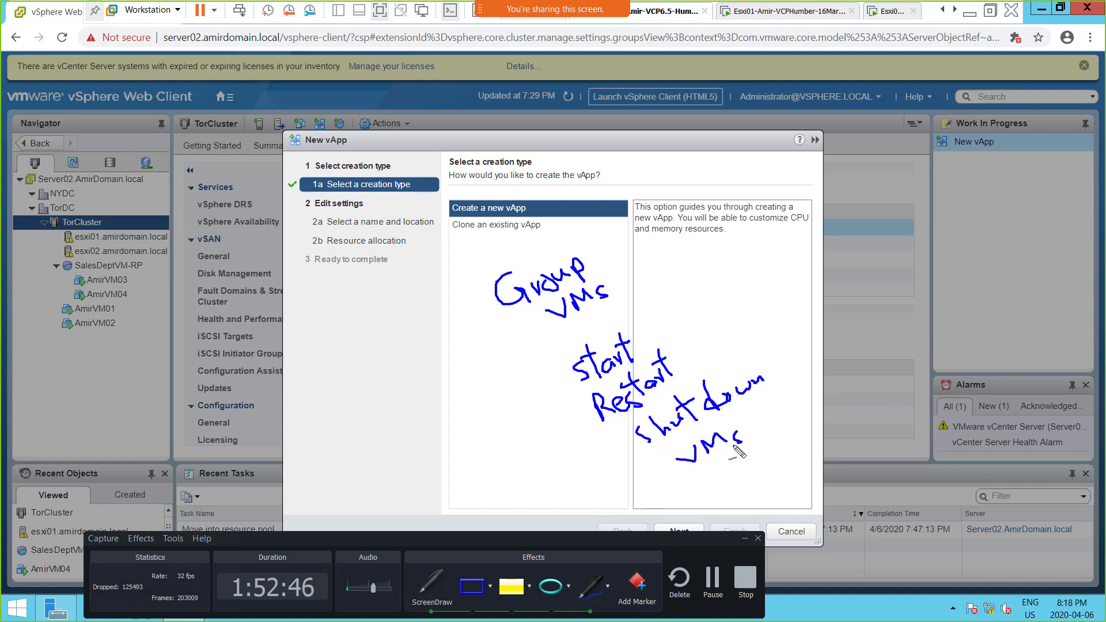
mouse_move(755, 407)
mouse_down()
mouse_move(757, 425)
mouse_move(766, 410)
mouse_move(795, 408)
mouse_move(805, 432)
mouse_move(809, 397)
mouse_move(824, 396)
mouse_up()
mouse_move(814, 355)
mouse_down()
mouse_move(826, 383)
mouse_move(838, 368)
mouse_move(857, 380)
mouse_move(870, 367)
mouse_up()
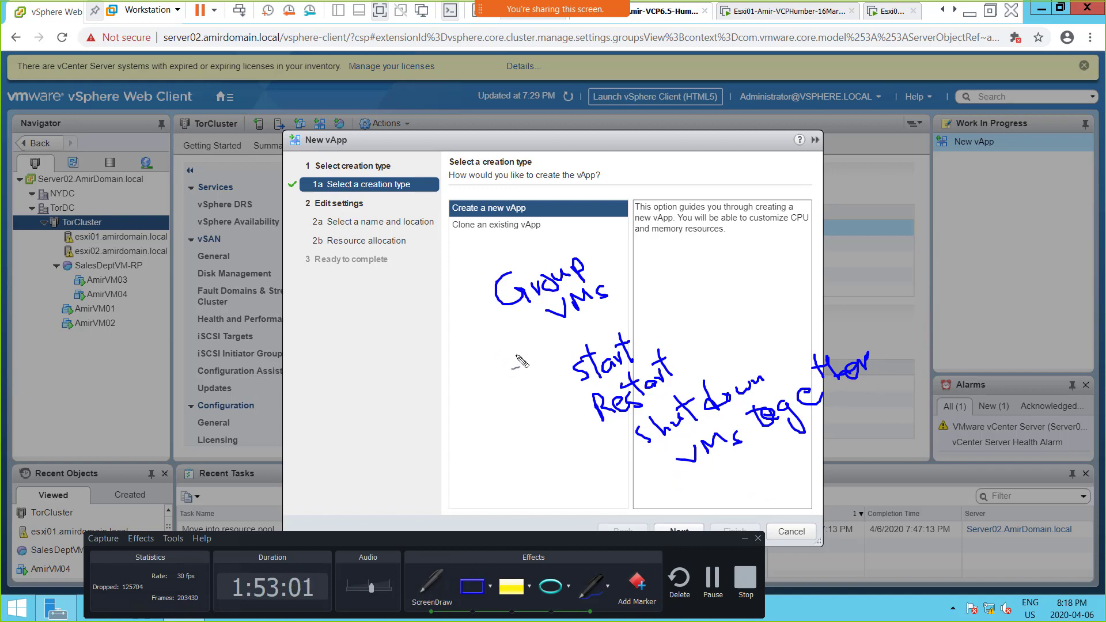
Step: Draw a leading dash in front of each handwritten line below "Group VMs" and touch up the word "together"
drag(539, 384, 549, 379)
drag(559, 422, 621, 443)
drag(656, 477, 667, 473)
drag(822, 397, 831, 380)
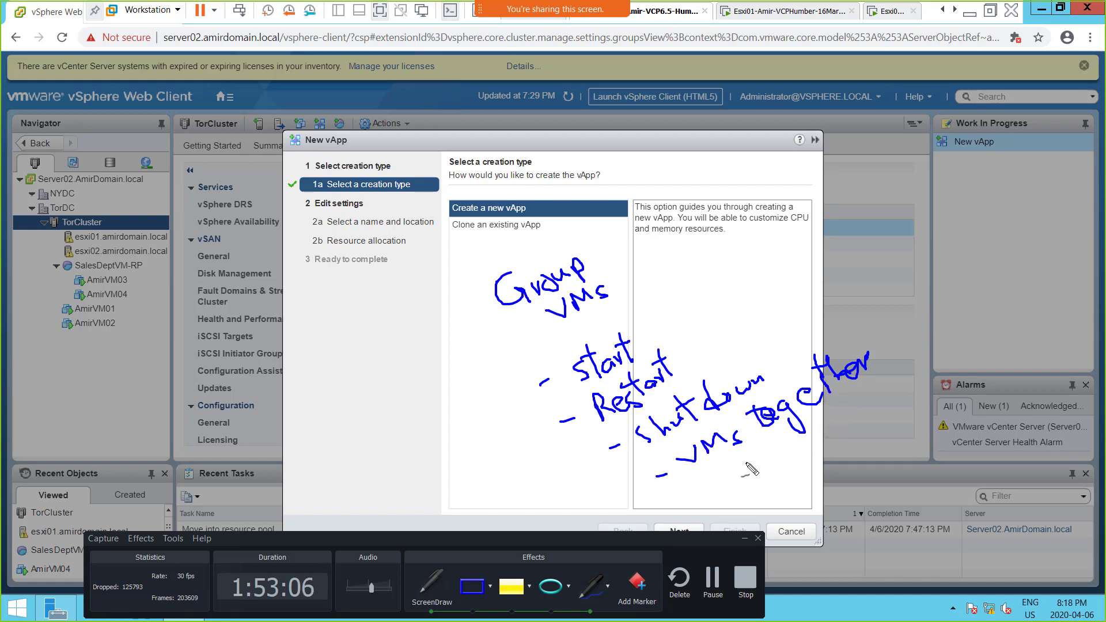
Step: Add a dashed handwritten line reading "change priority" below the "VMs together" line
drag(709, 501, 781, 474)
mouse_move(790, 459)
mouse_down()
mouse_move(788, 471)
mouse_move(823, 455)
mouse_move(816, 446)
mouse_move(838, 469)
mouse_move(847, 441)
mouse_up()
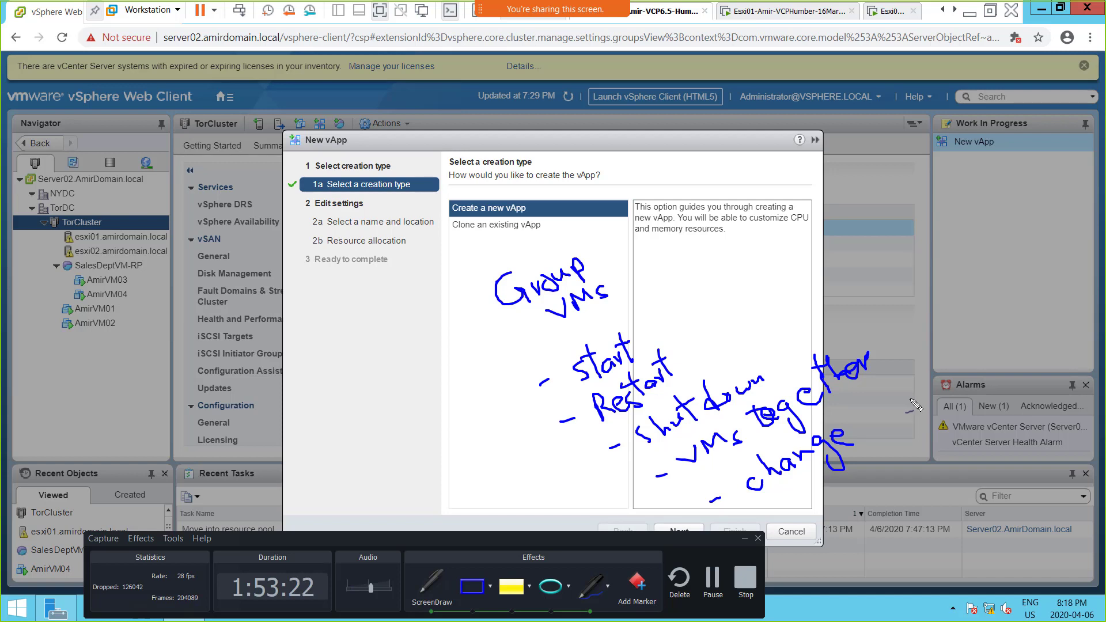
mouse_move(871, 401)
mouse_down()
mouse_move(889, 419)
mouse_move(880, 405)
mouse_move(949, 349)
mouse_move(947, 335)
mouse_move(970, 351)
mouse_up()
click(891, 367)
click(922, 347)
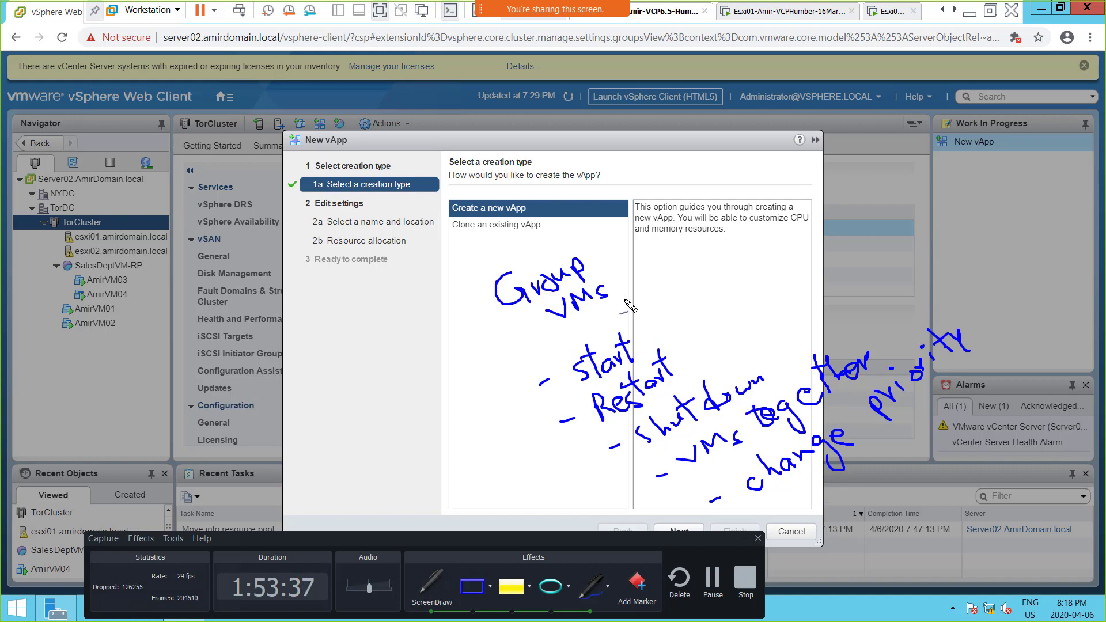
Step: Add dashed handwritten lines "move" and "Clone" at the end of the list and underline the New vApp title
mouse_move(791, 533)
mouse_down()
mouse_move(884, 487)
mouse_move(893, 505)
mouse_move(847, 501)
mouse_up()
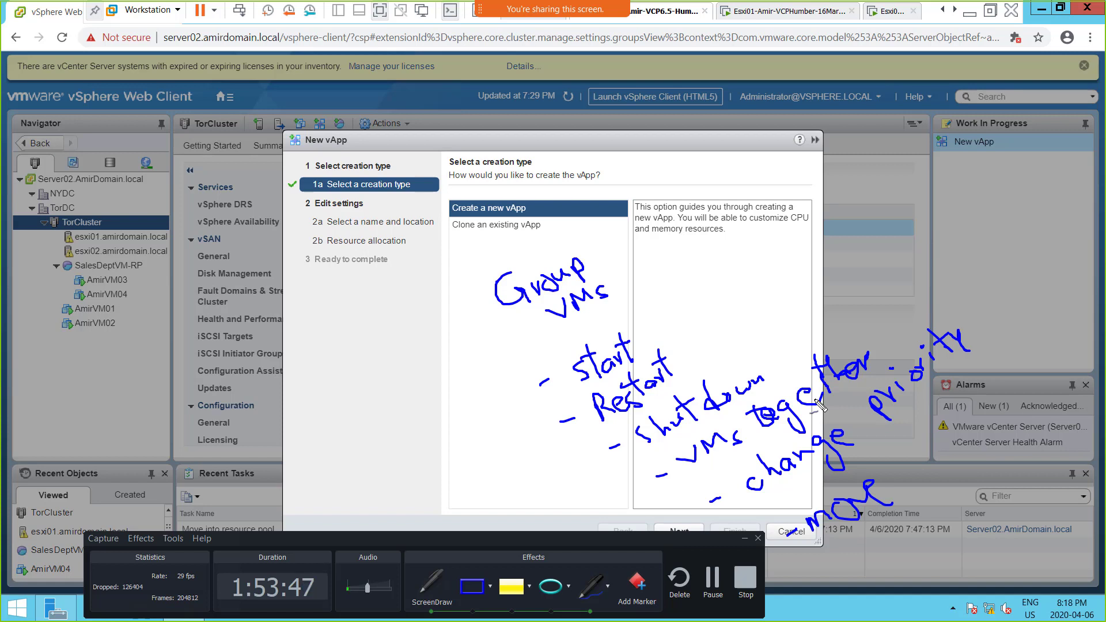
mouse_move(836, 566)
mouse_down()
mouse_move(910, 555)
mouse_move(956, 512)
mouse_move(966, 529)
mouse_move(944, 514)
mouse_move(962, 514)
mouse_up()
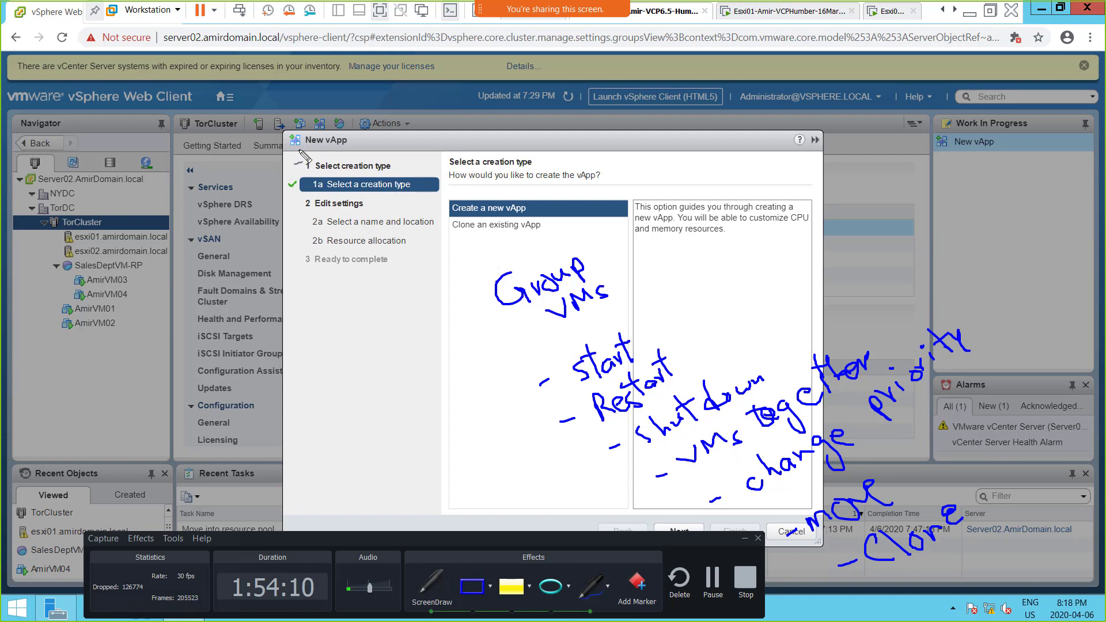
drag(305, 144, 348, 145)
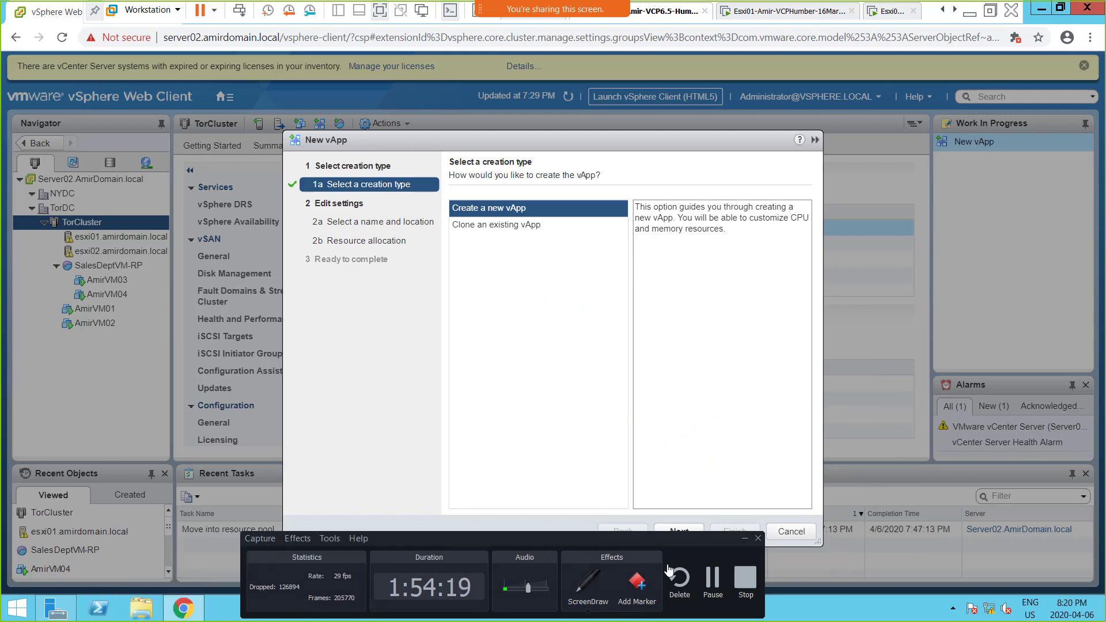
Step: Switch to OneNote, add a "vApp" bullet below the BREAK line and paste the annotated wizard screenshot under it
drag(657, 544, 690, 456)
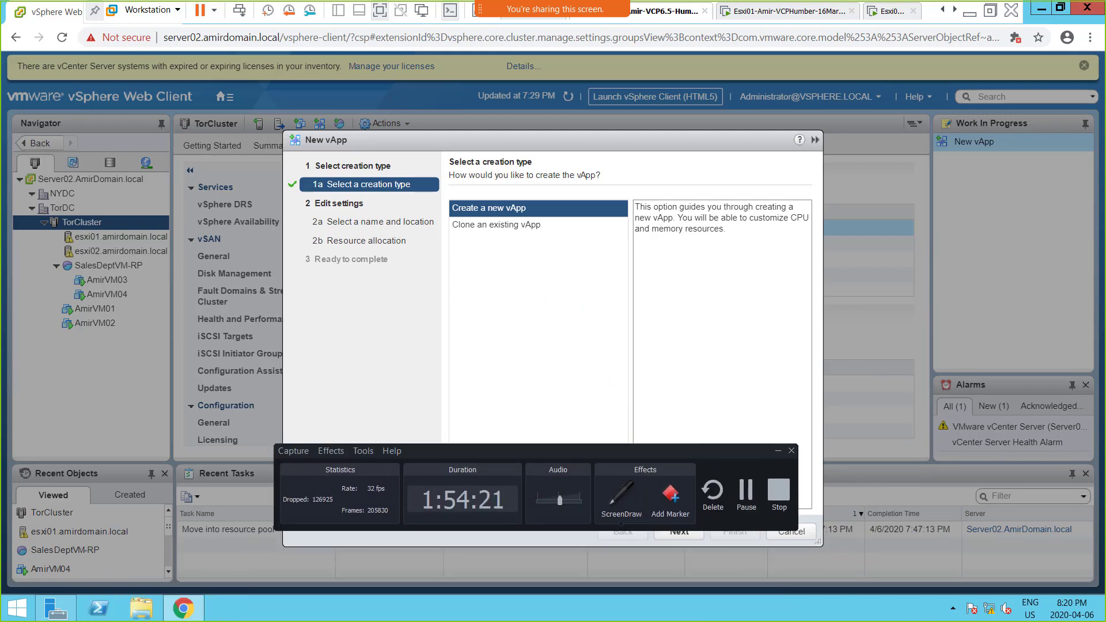
key(alt+Tab)
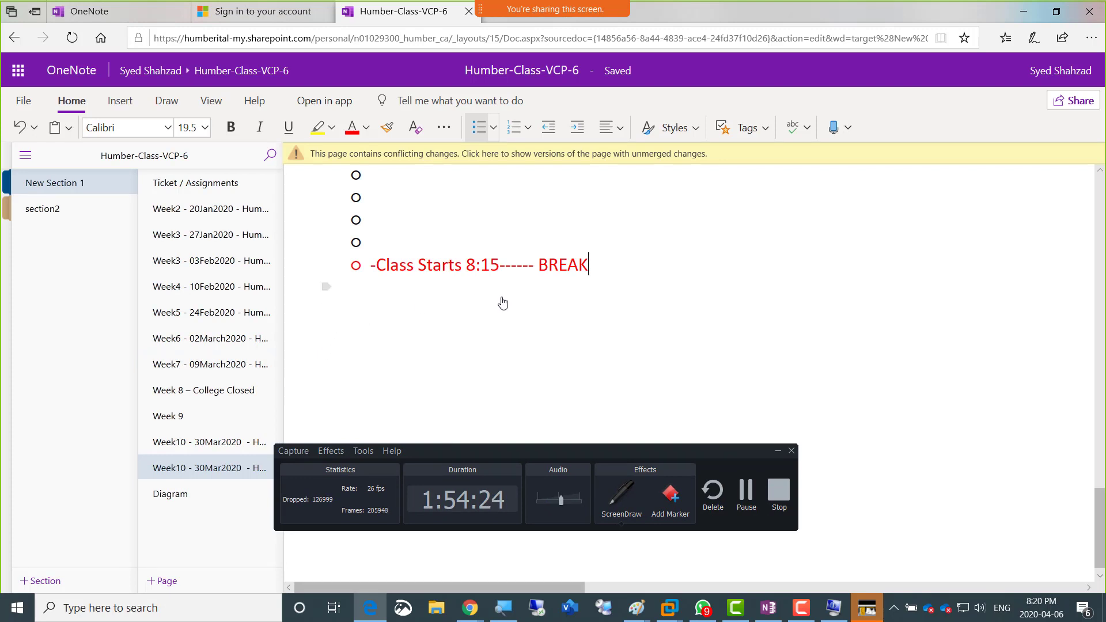
key(Return)
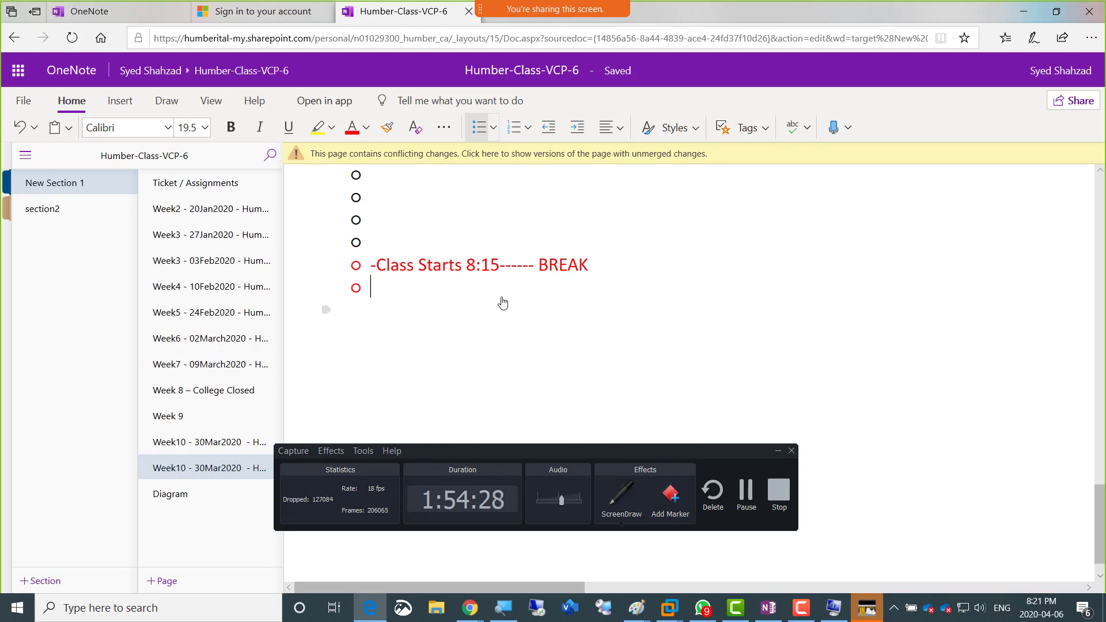
text(VAp)
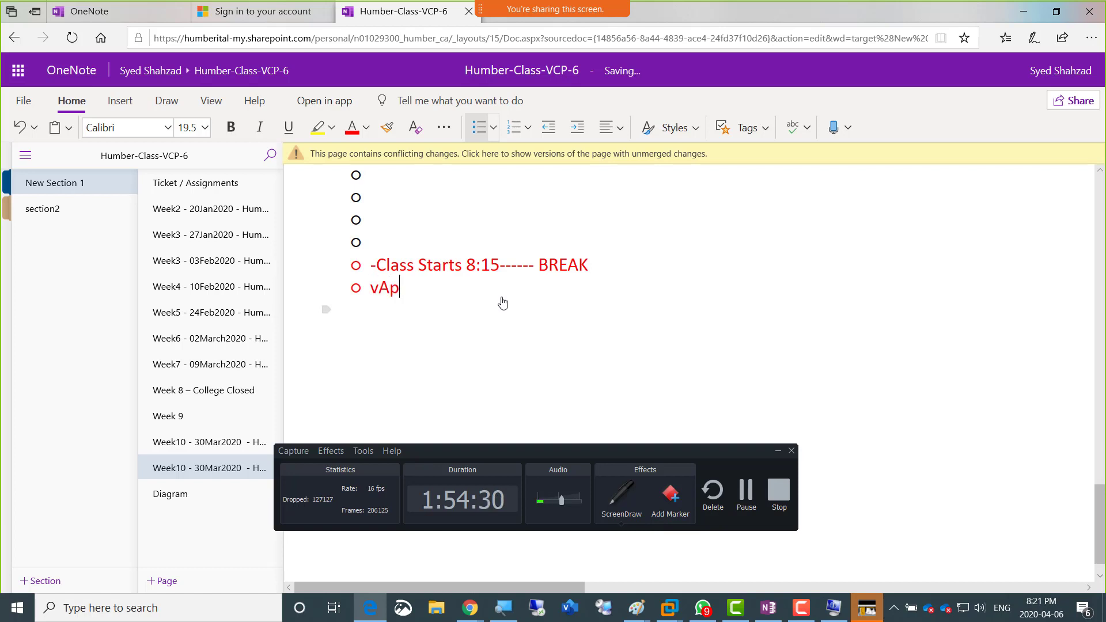
text(p)
key(Return)
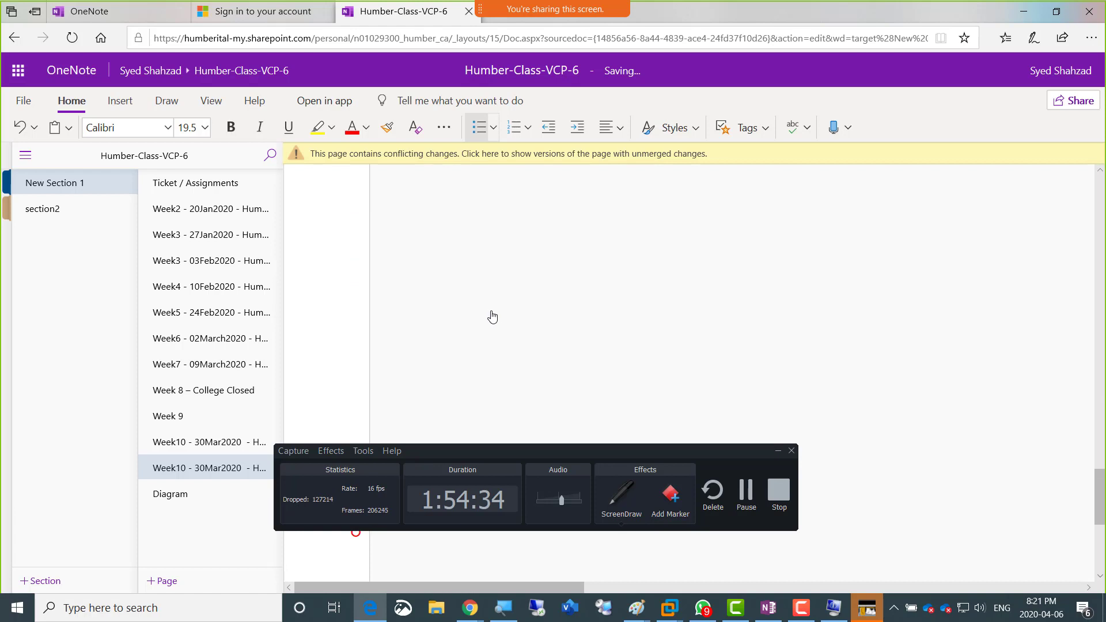
key(ctrl+v)
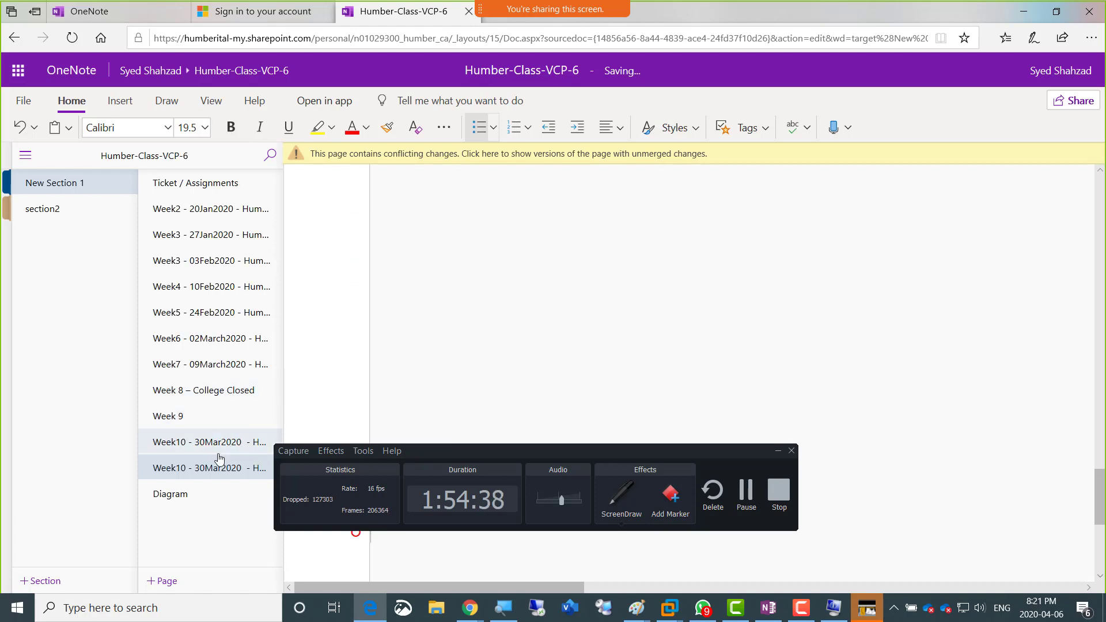
Step: Change the page title to "Week11- 06April2020 - Humber-VCP6.5-Class"
scroll(321, 375, up, 15)
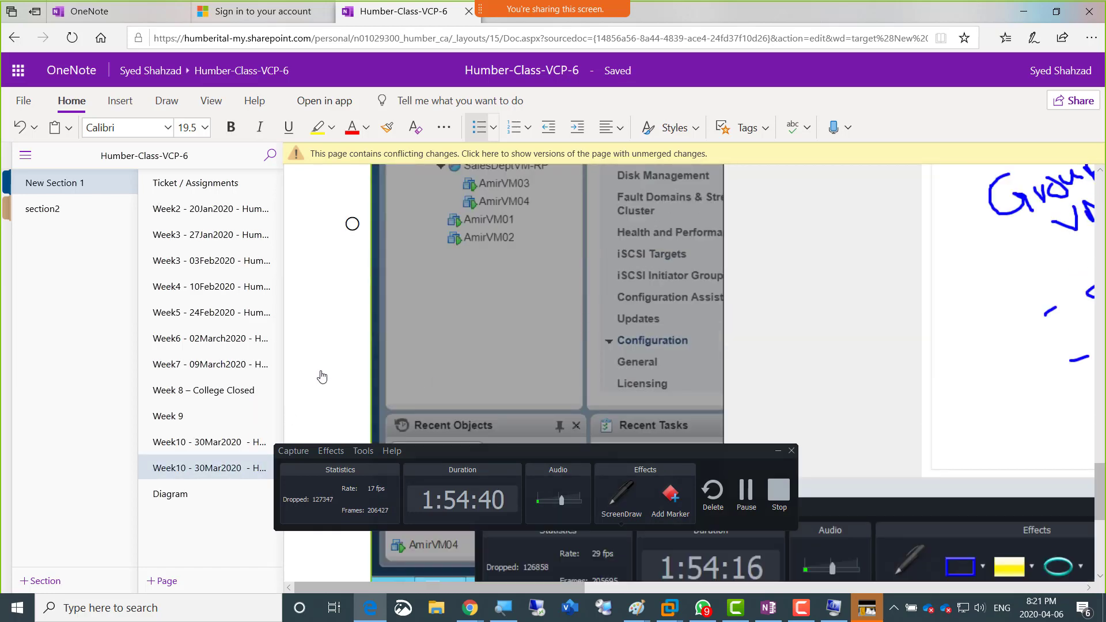
scroll(321, 375, up, 10)
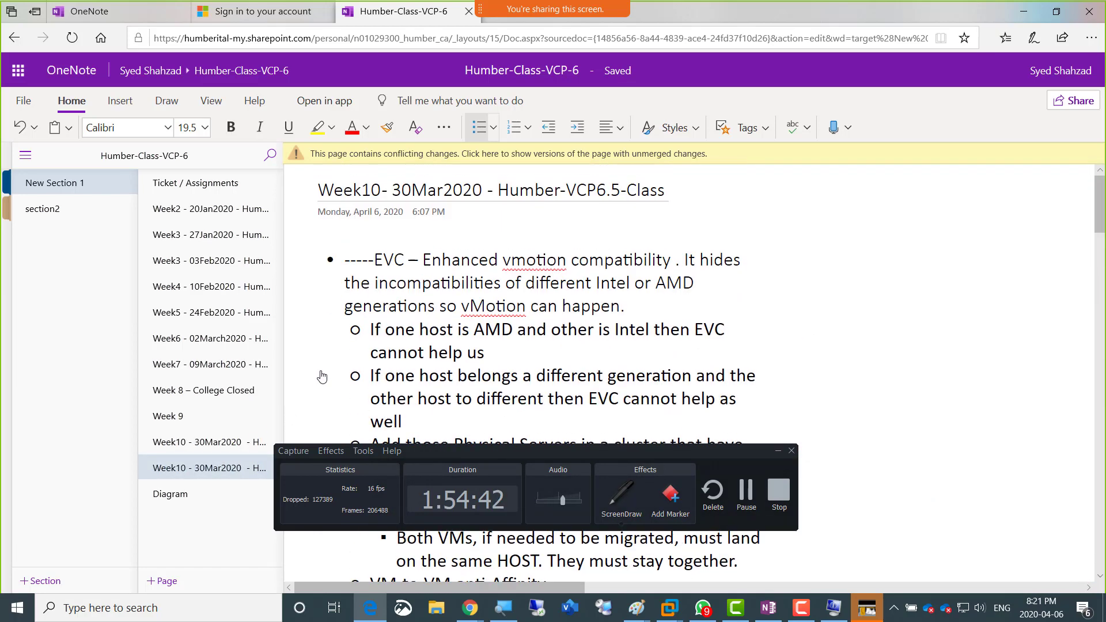
click(380, 196)
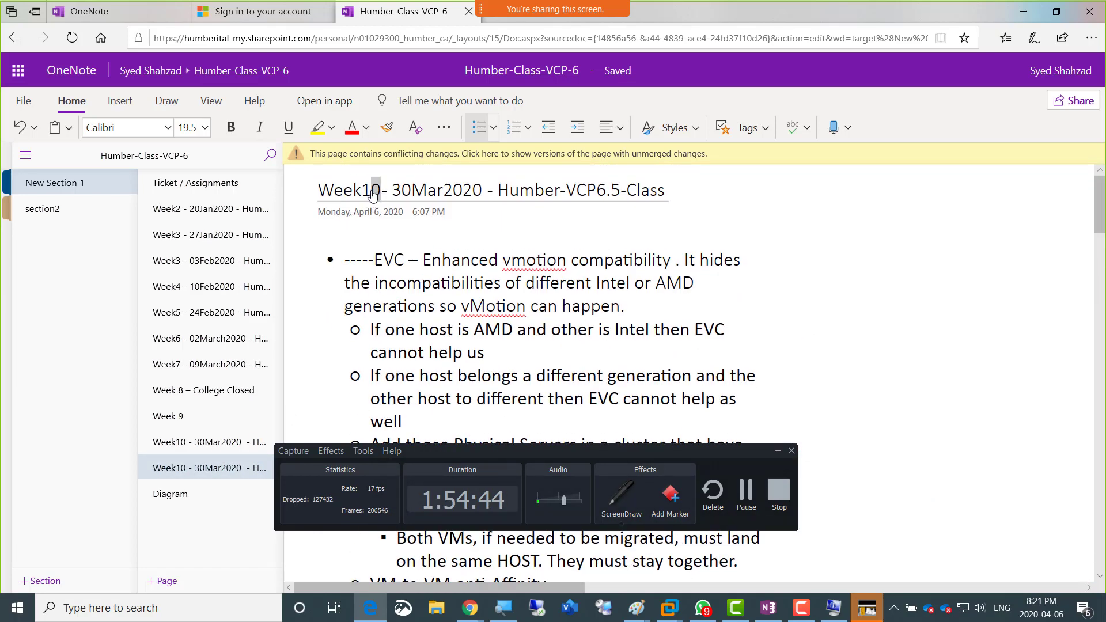
key(BackSpace)
text(1)
drag(411, 196, 393, 195)
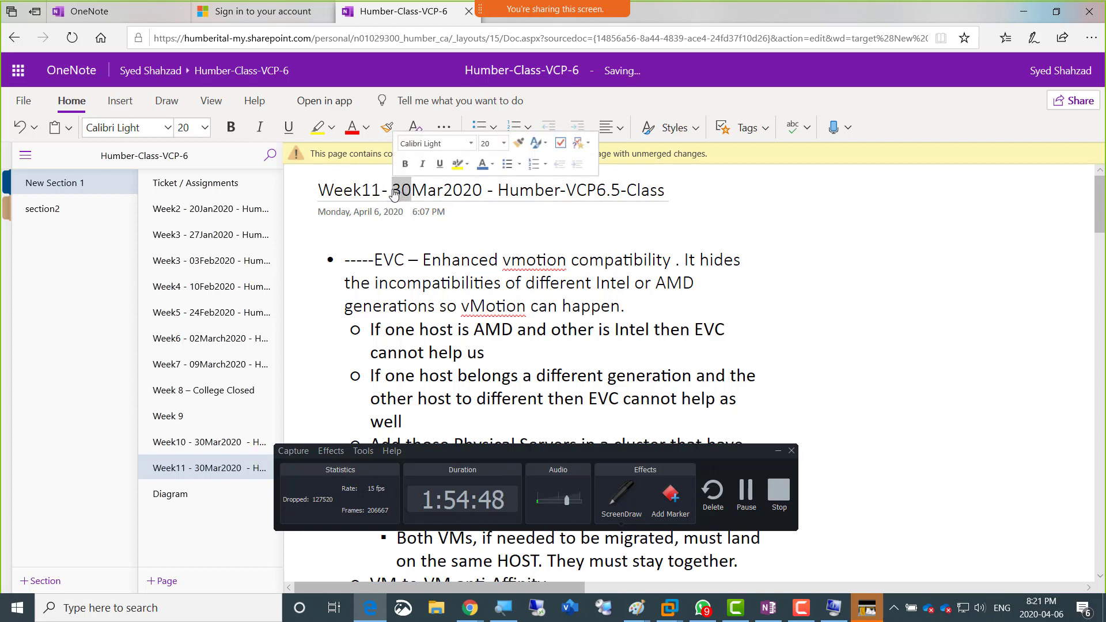
text(06)
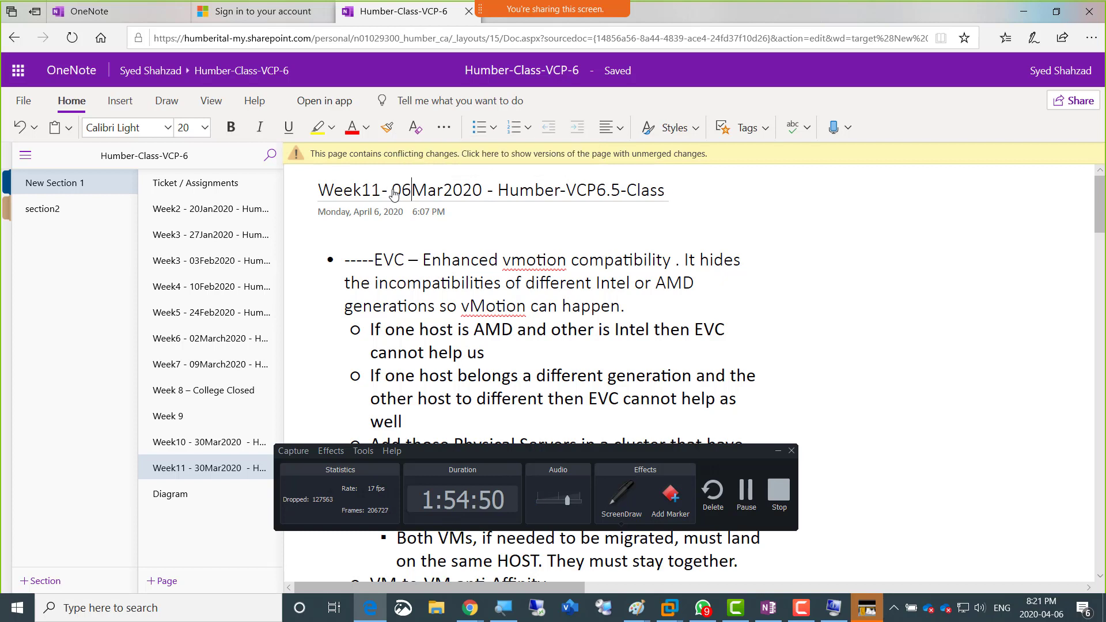
key(shift+Right)
key(shift+Right)
key(shift+Right)
text(April)
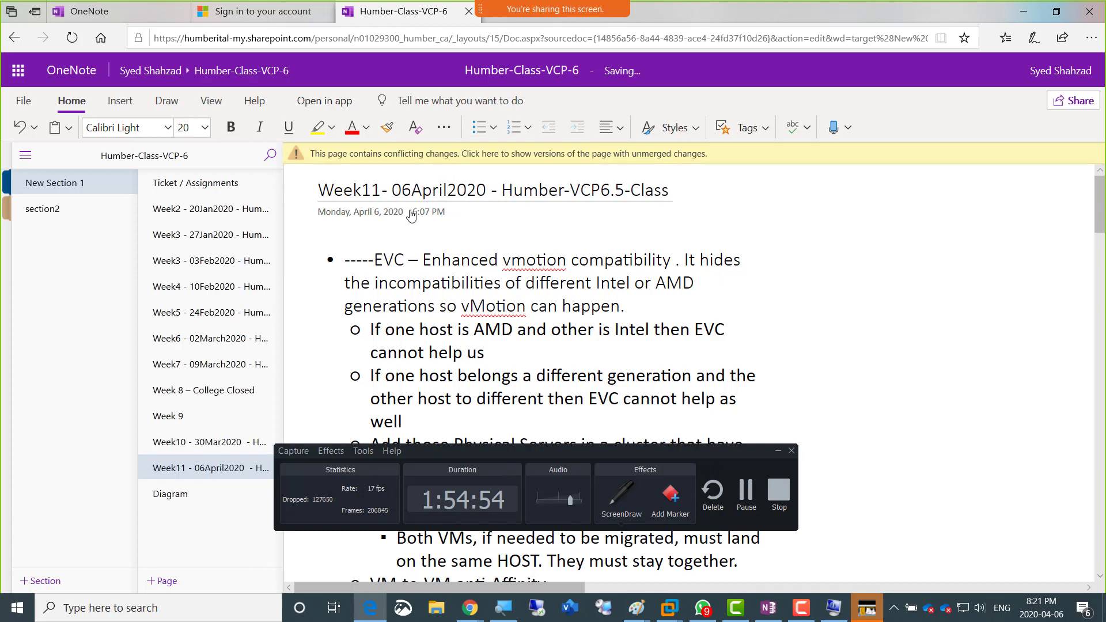
Step: Switch back to the vSphere Web Client and continue the New vApp wizard with the Create a new vApp option
click(1100, 545)
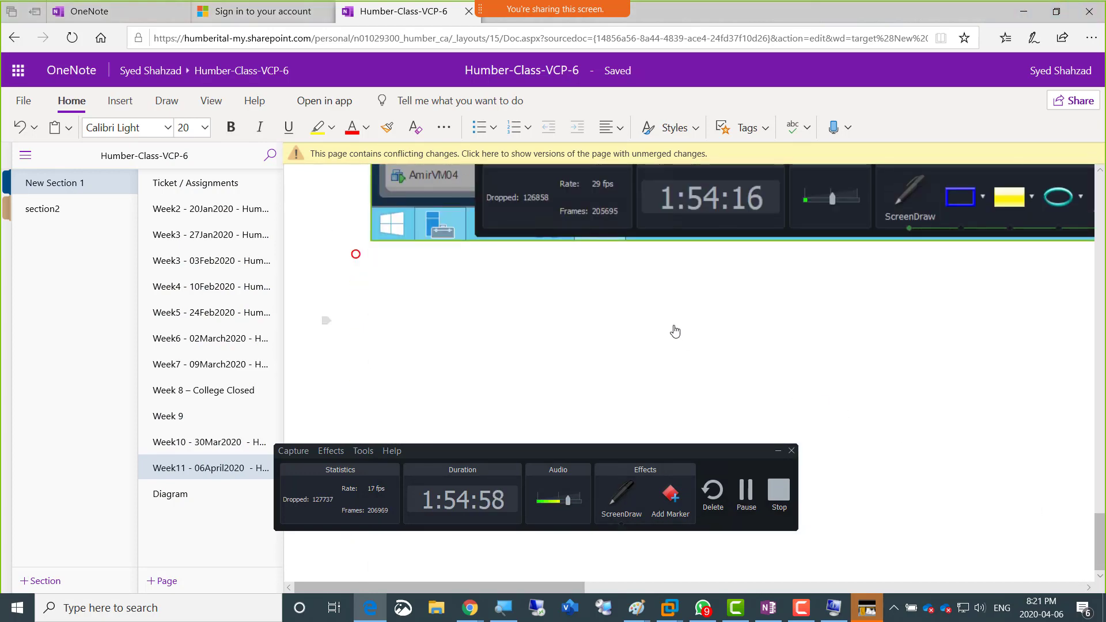
key(super+Tab)
key(Escape)
key(alt+Tab)
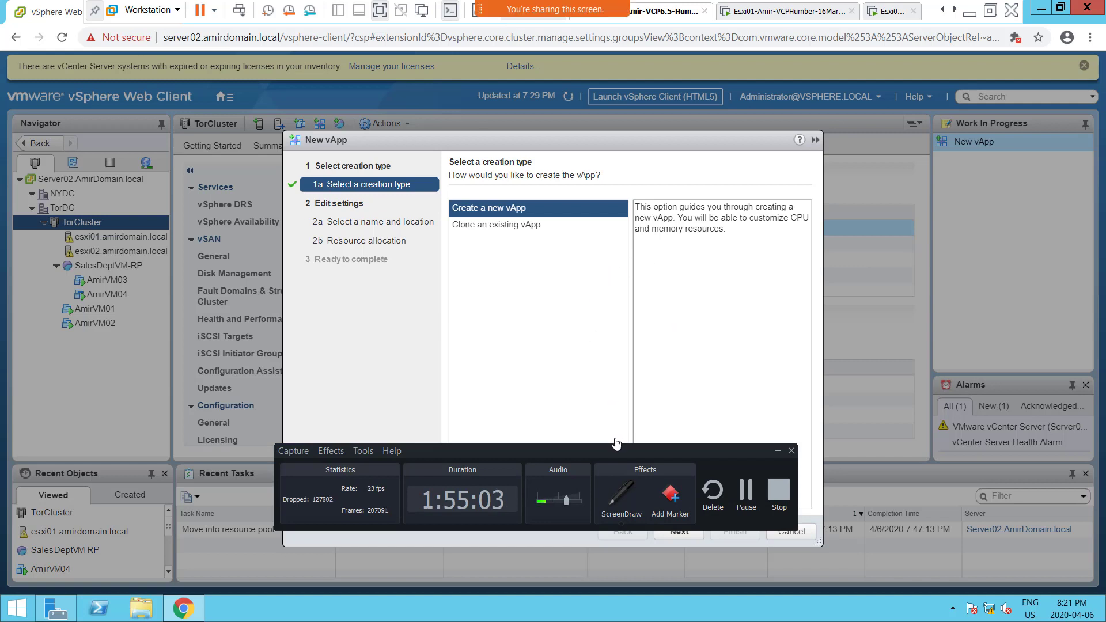
drag(616, 454, 608, 570)
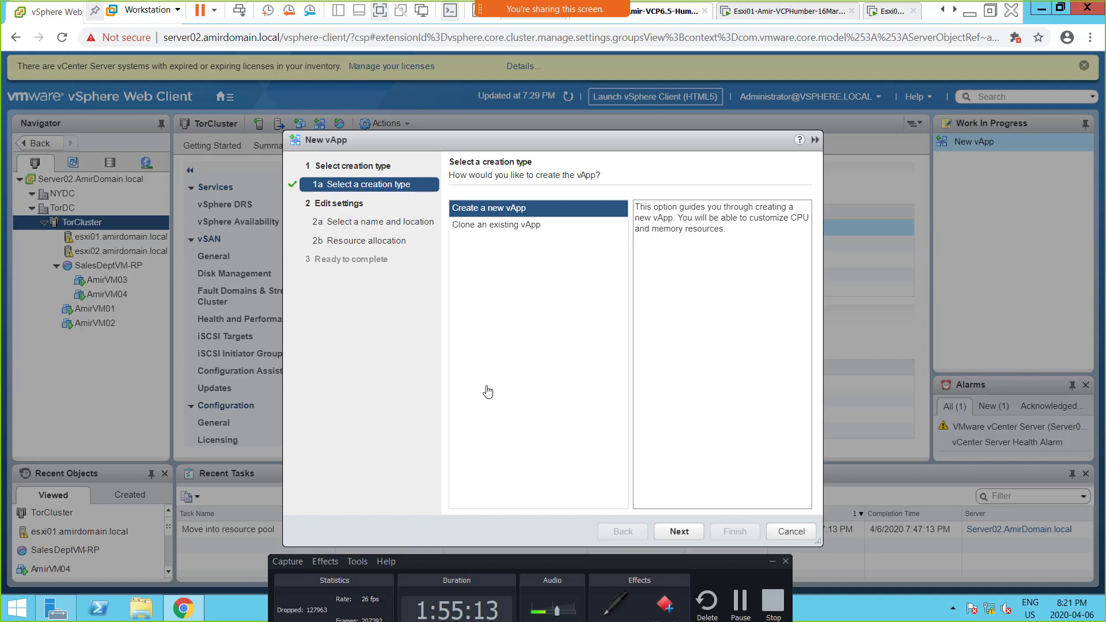
click(679, 531)
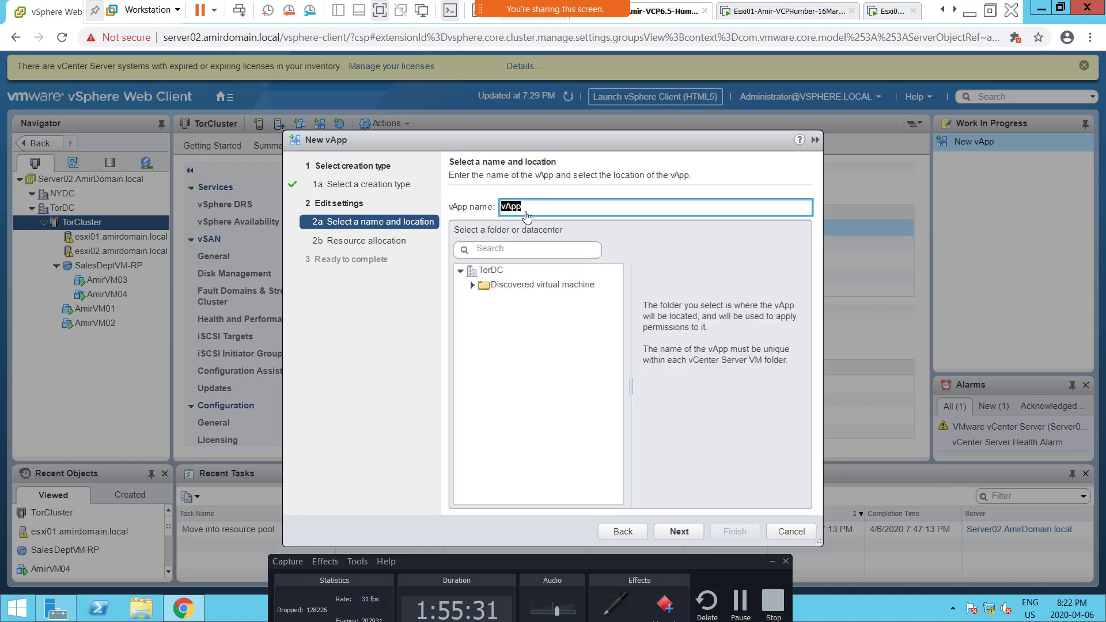
Step: Name the new vApp "vApp-MarketingVMs"
click(525, 210)
text(-MarketingVMs)
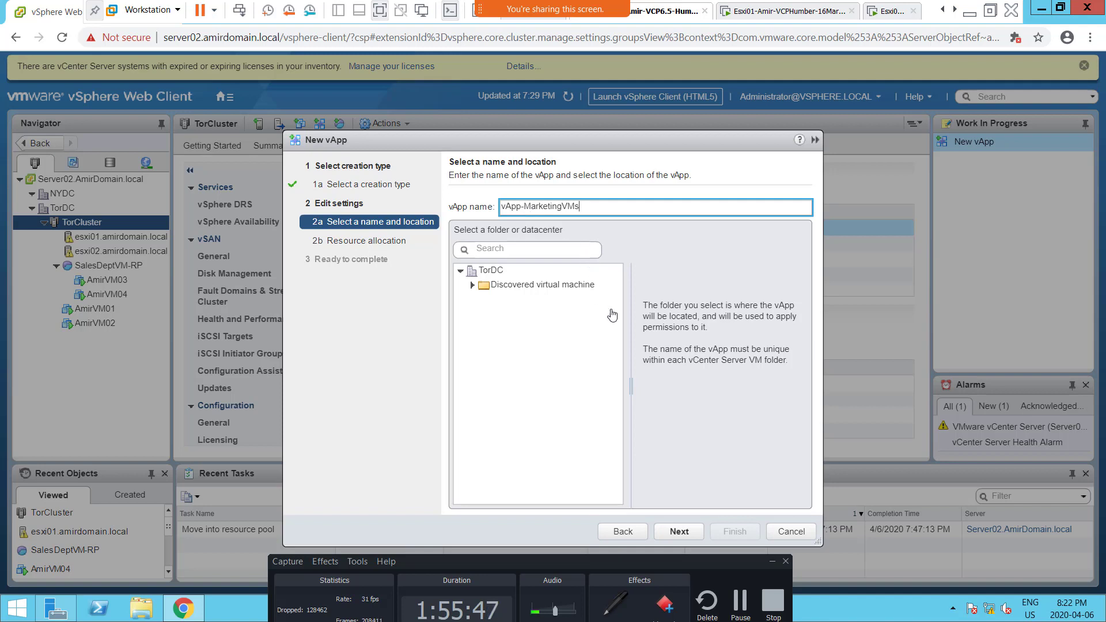
Step: Choose the TorDC datacenter as the vApp's location and accept the default CPU and memory allocation, continuing to the review page
click(683, 535)
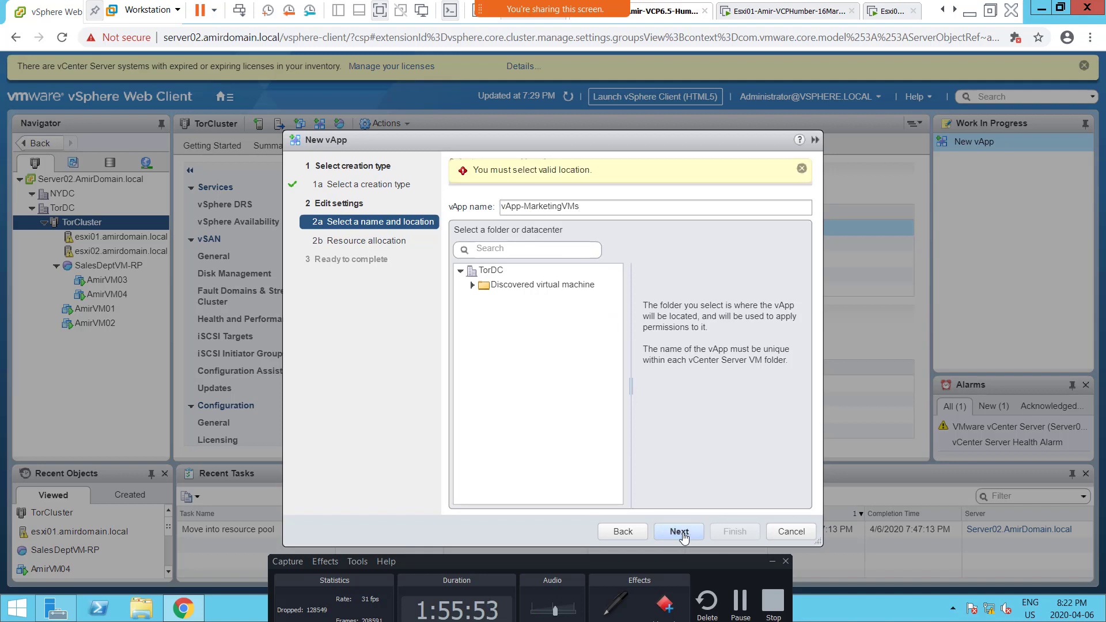
click(521, 272)
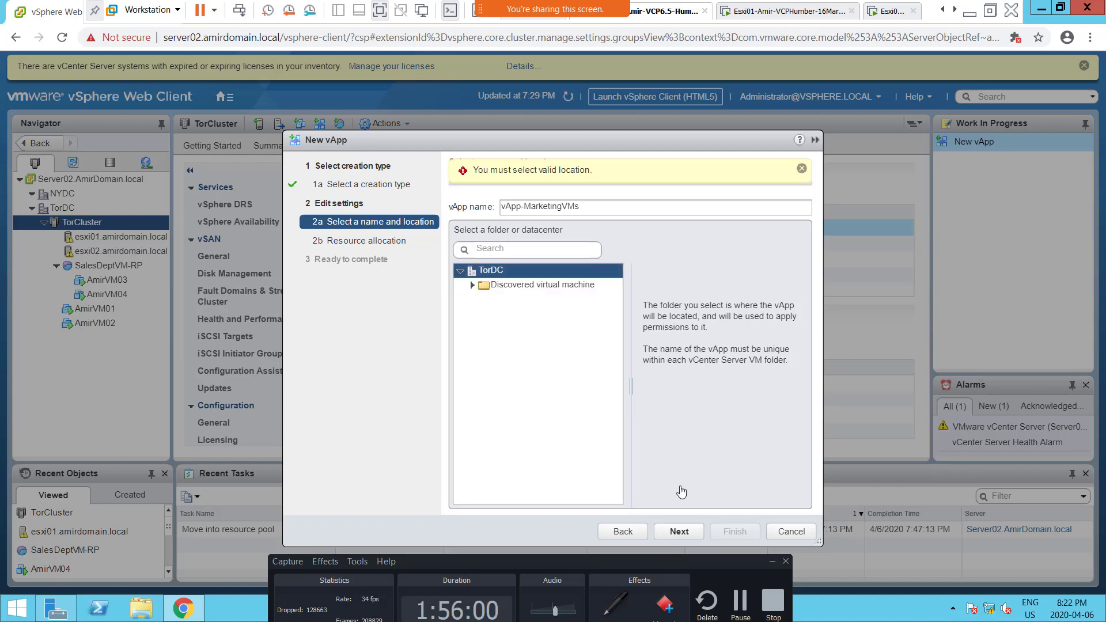
click(679, 531)
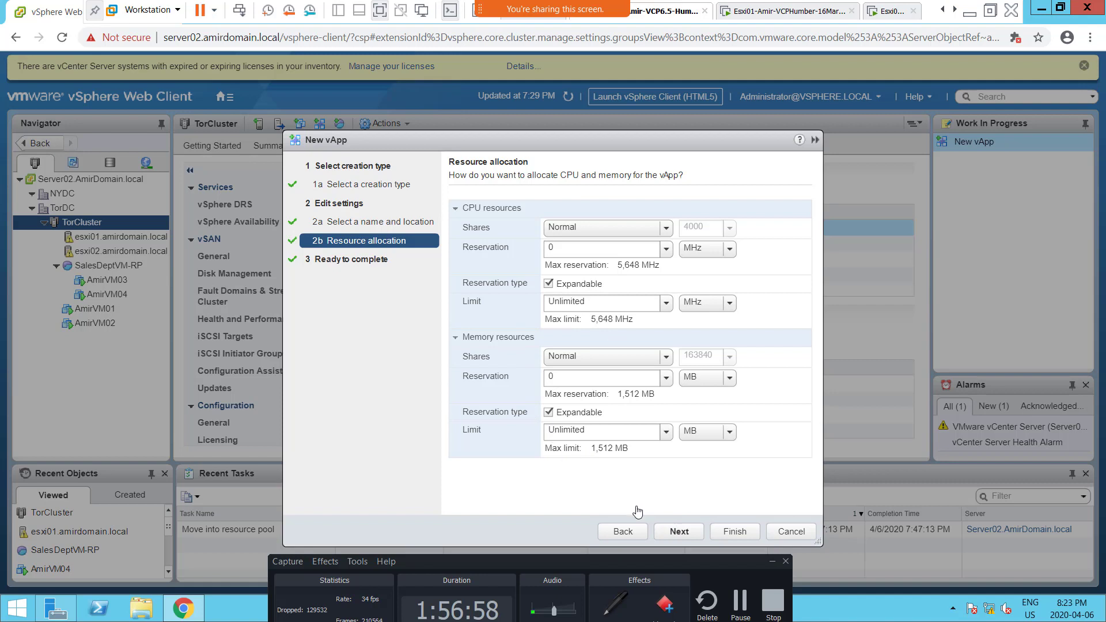
click(675, 533)
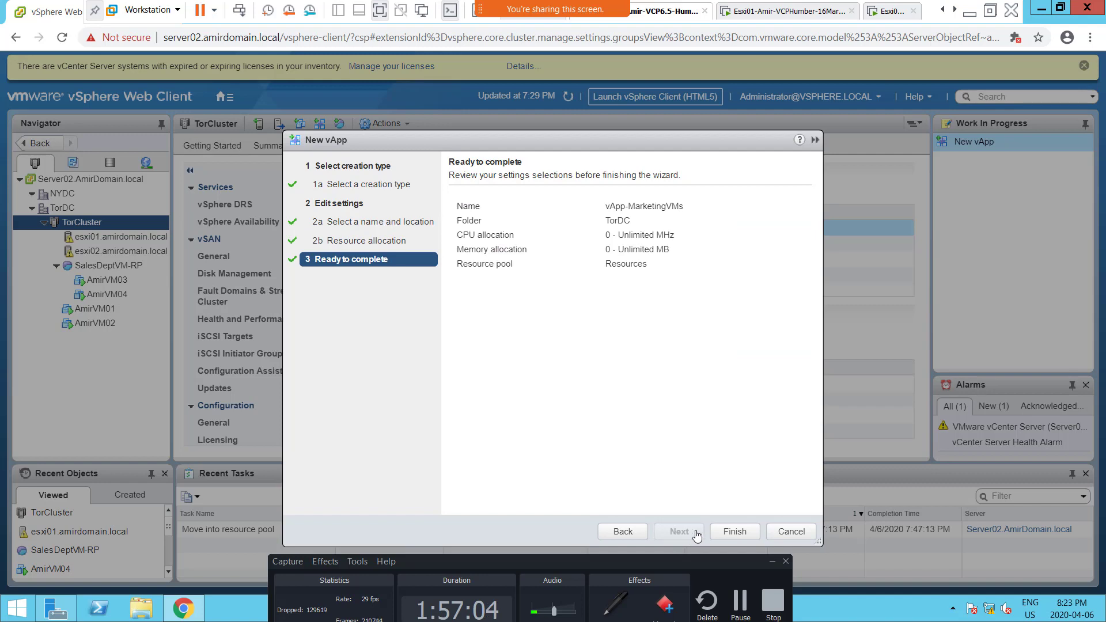
Step: Complete the New vApp wizard to create vApp-MarketingVMs with the reviewed settings
click(735, 532)
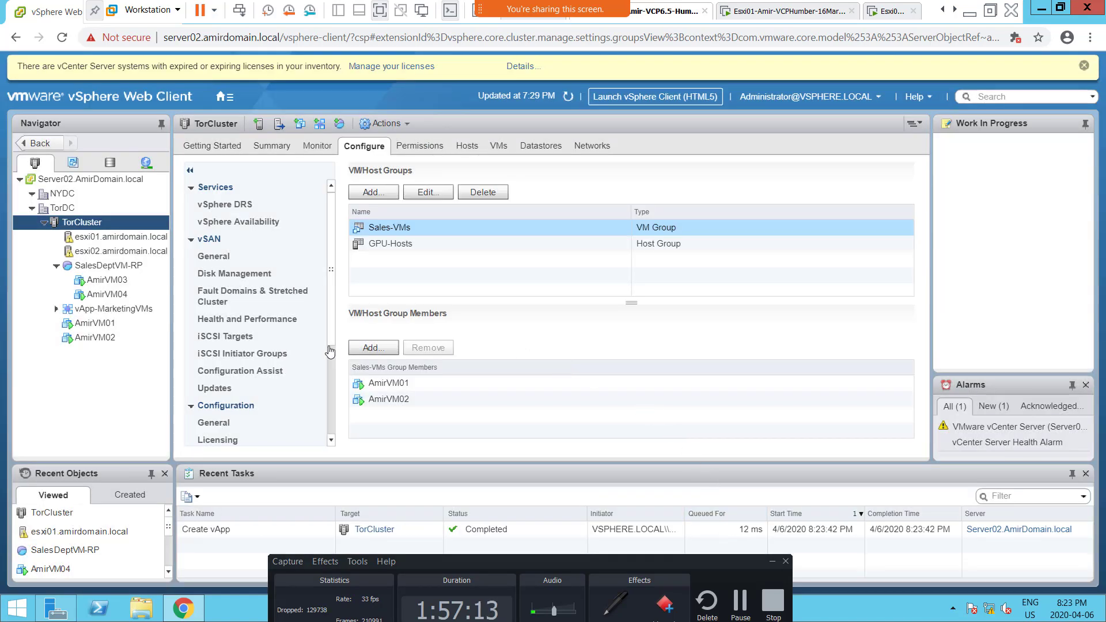
Step: Move the AmirVM01 virtual machine into vApp-MarketingVMs under the TorCluster hosts and clusters of TorDC
right_click(88, 327)
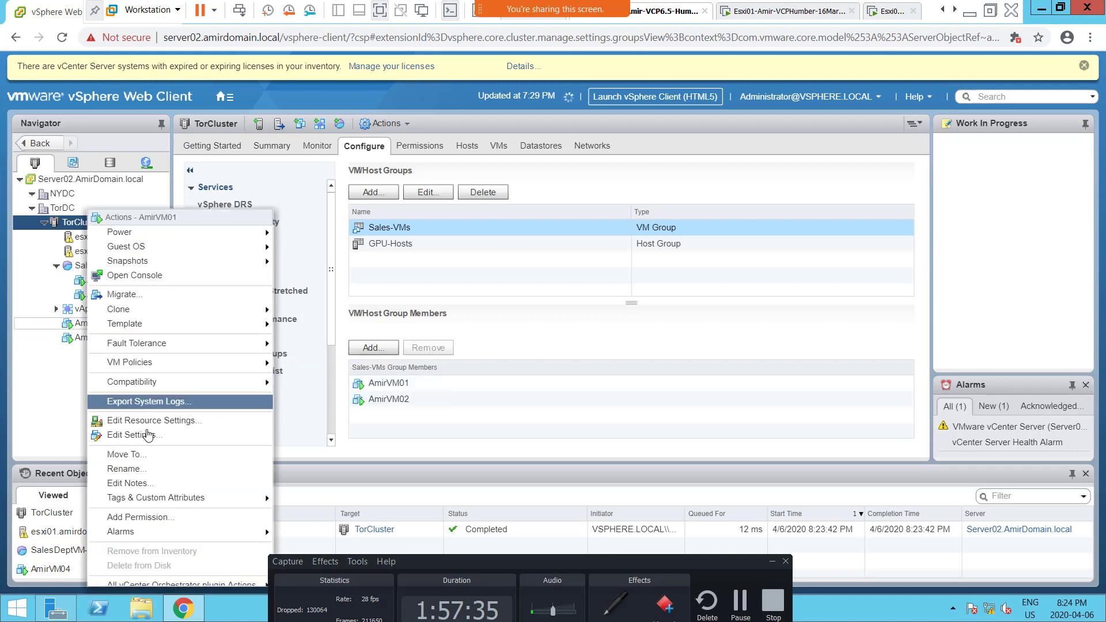
click(149, 455)
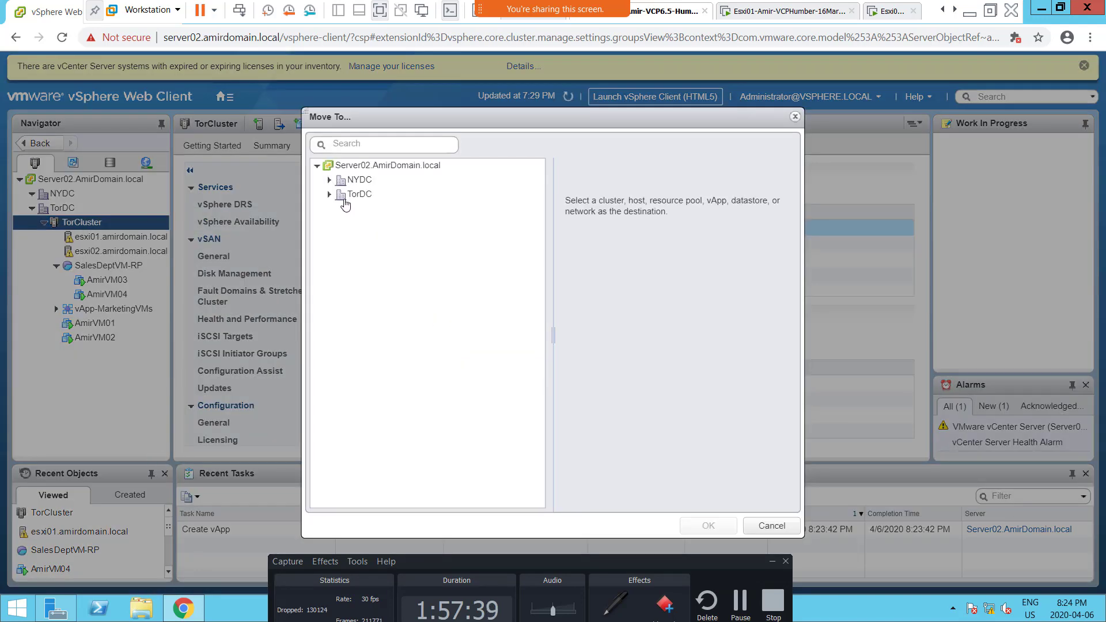
click(345, 205)
click(330, 195)
click(345, 223)
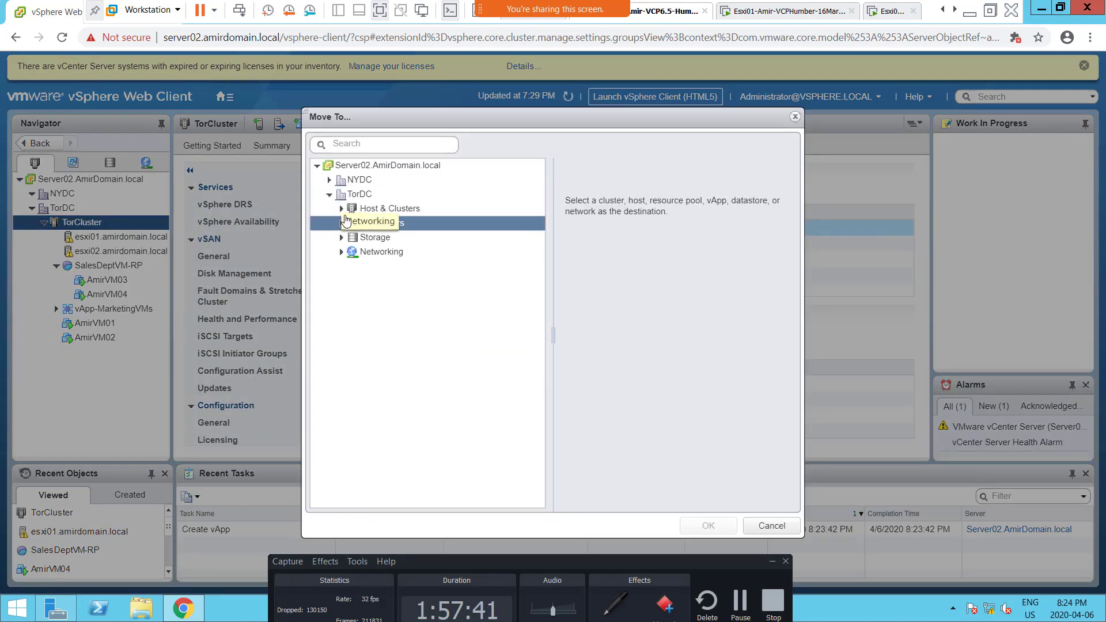
click(346, 210)
click(340, 208)
click(354, 223)
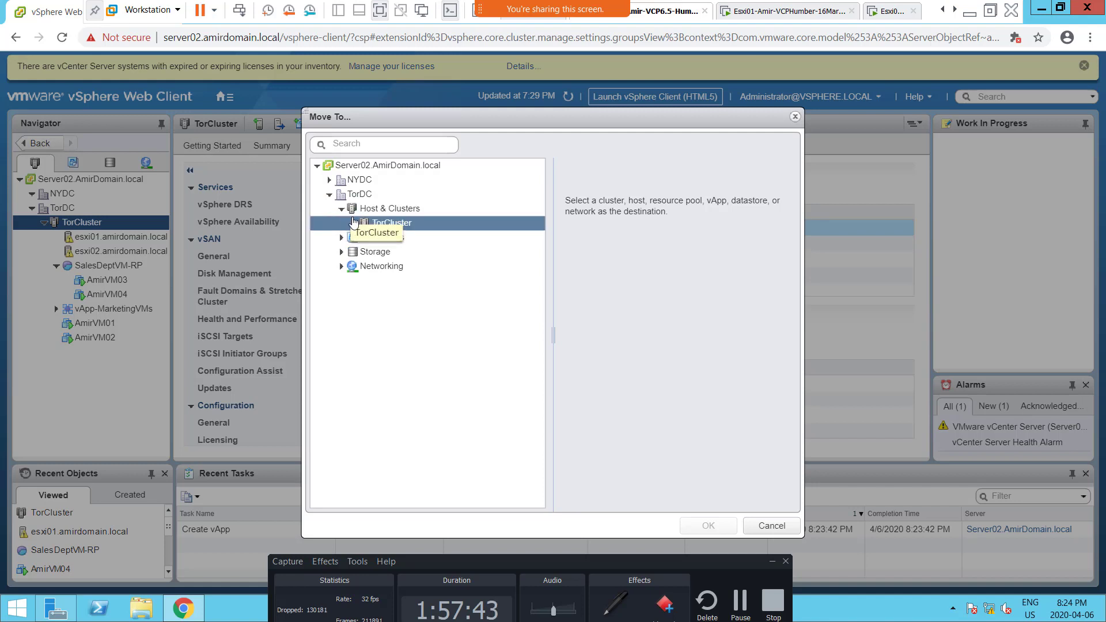
click(355, 224)
click(423, 251)
click(438, 280)
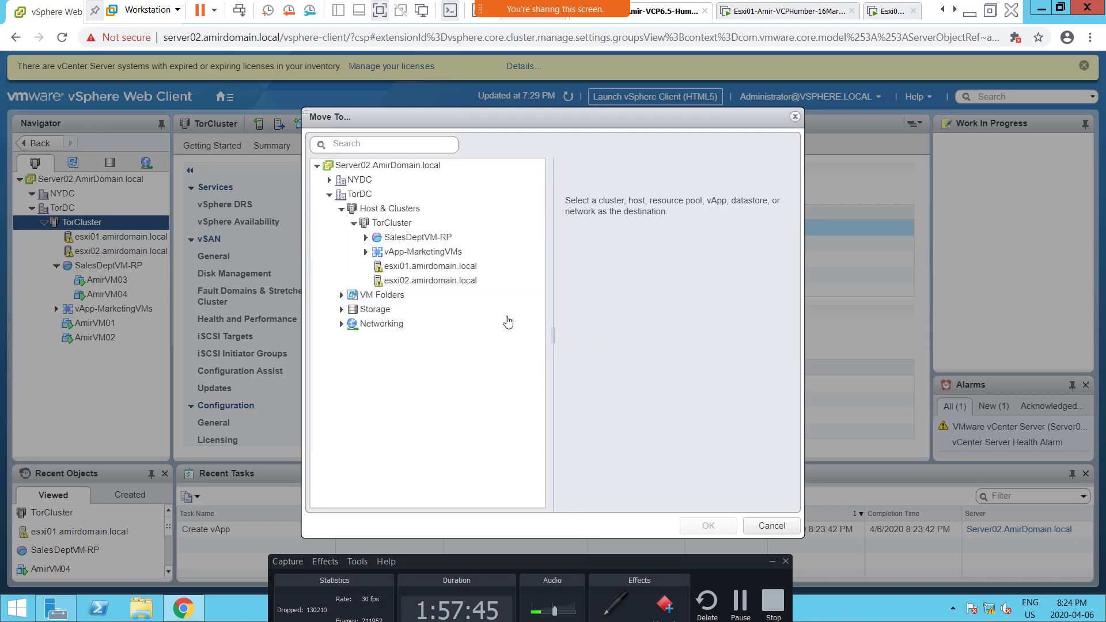
click(444, 254)
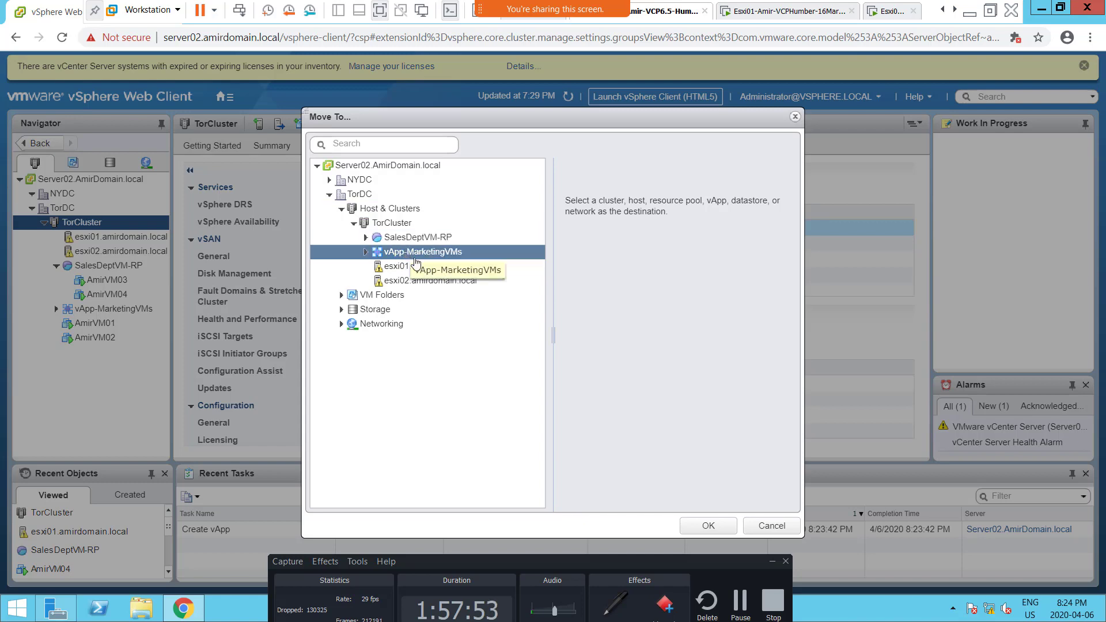
click(703, 522)
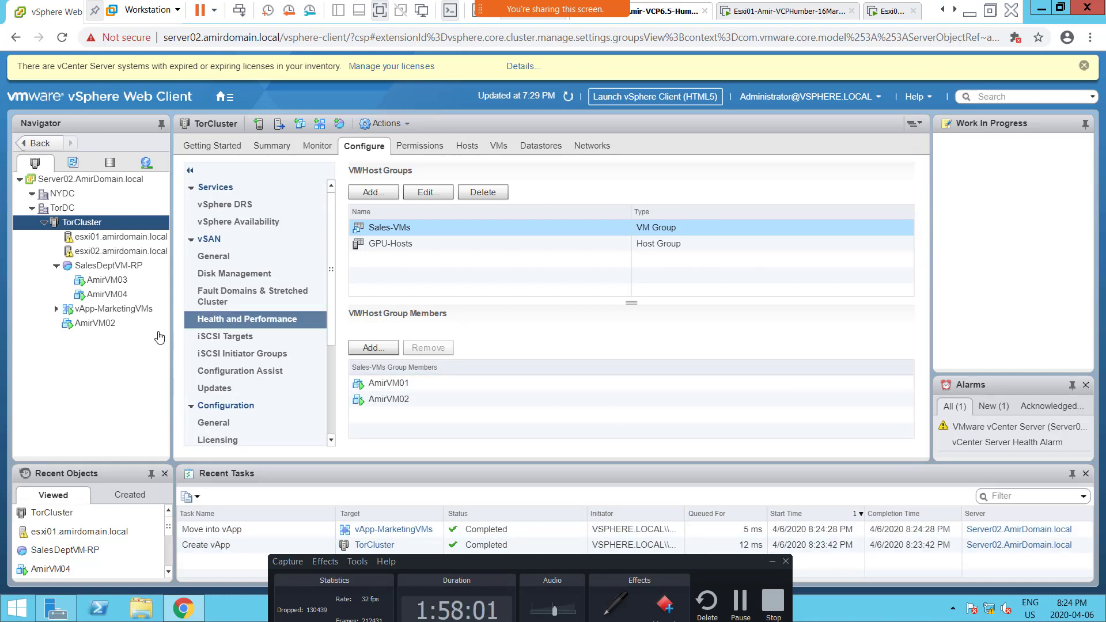
Step: Move AmirVM02 into vApp-MarketingVMs as well and expand the vApp to show its virtual machines
click(107, 326)
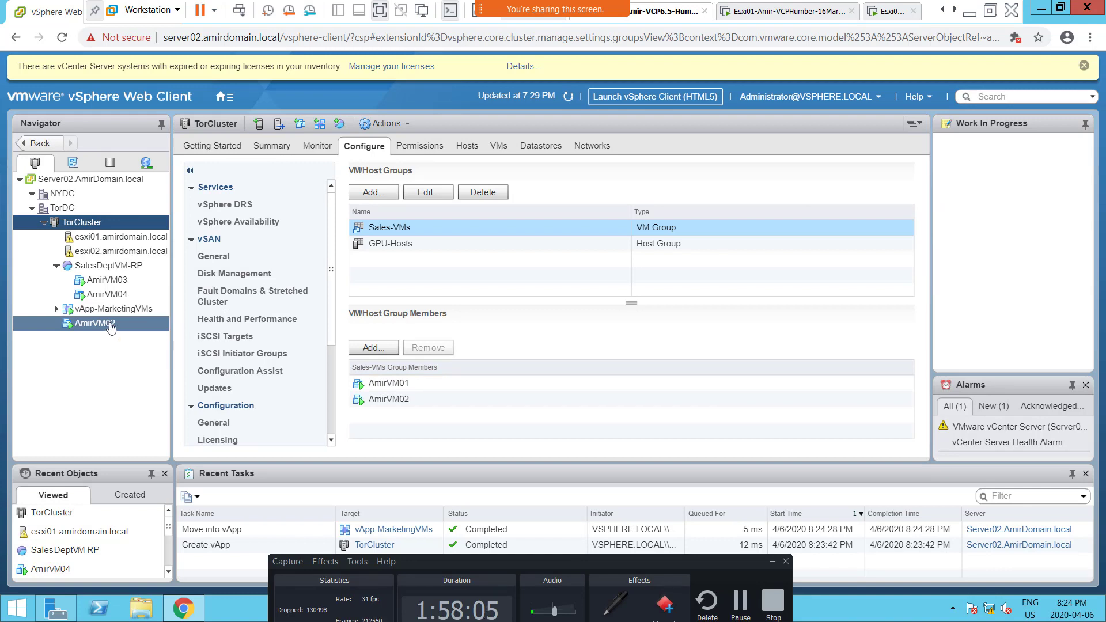
drag(111, 327, 118, 315)
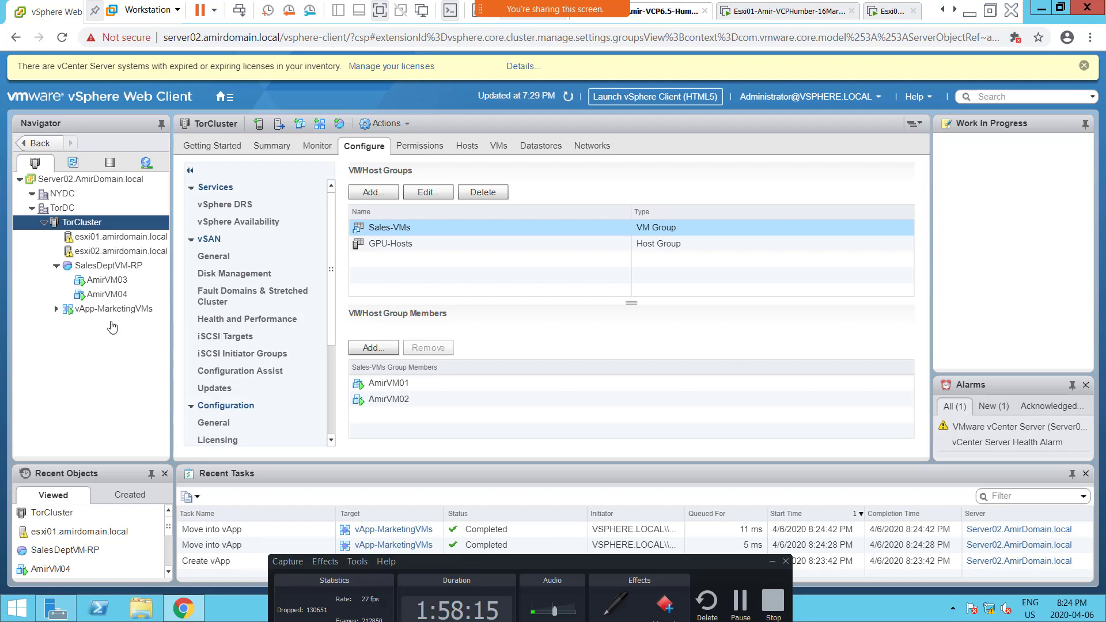
click(56, 311)
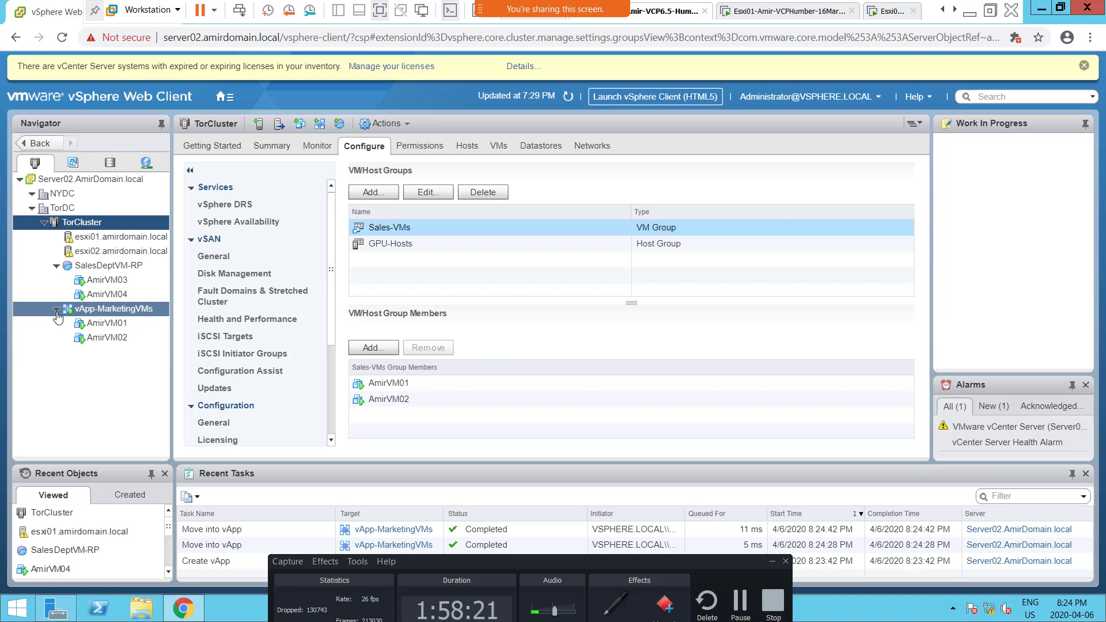
click(57, 311)
click(56, 311)
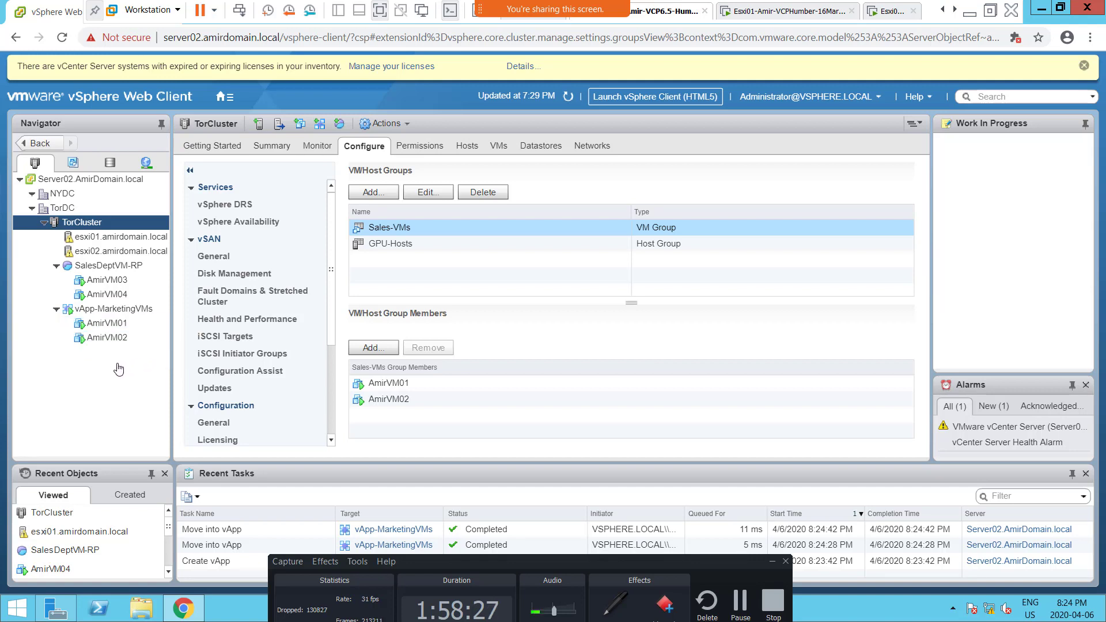
Step: Power off vApp-MarketingVMs together with all its virtual machines
right_click(109, 312)
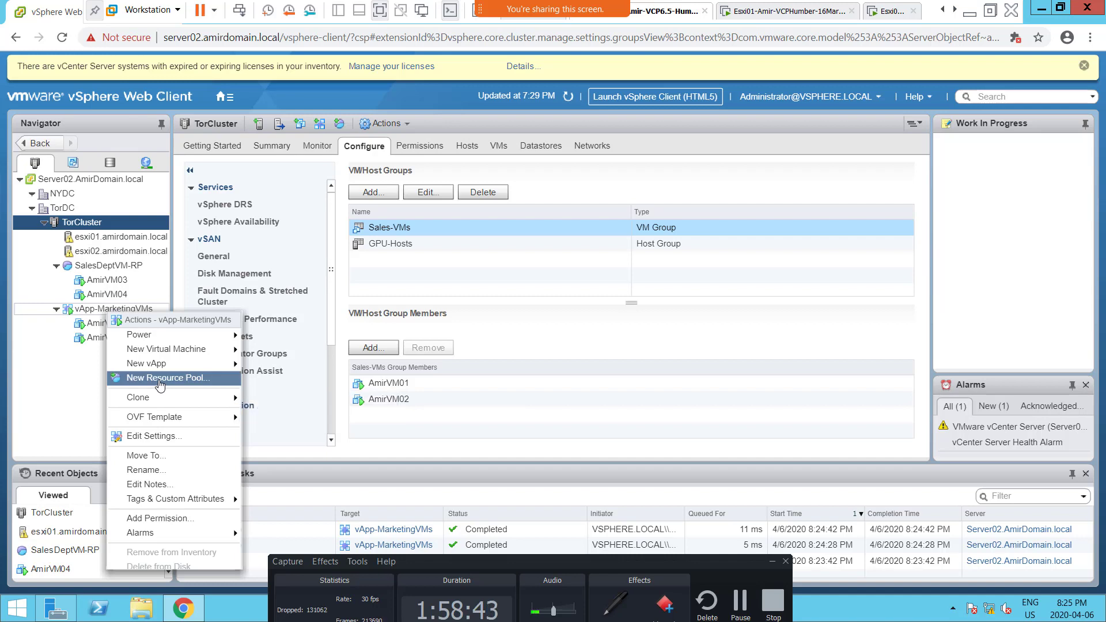
mouse_move(161, 374)
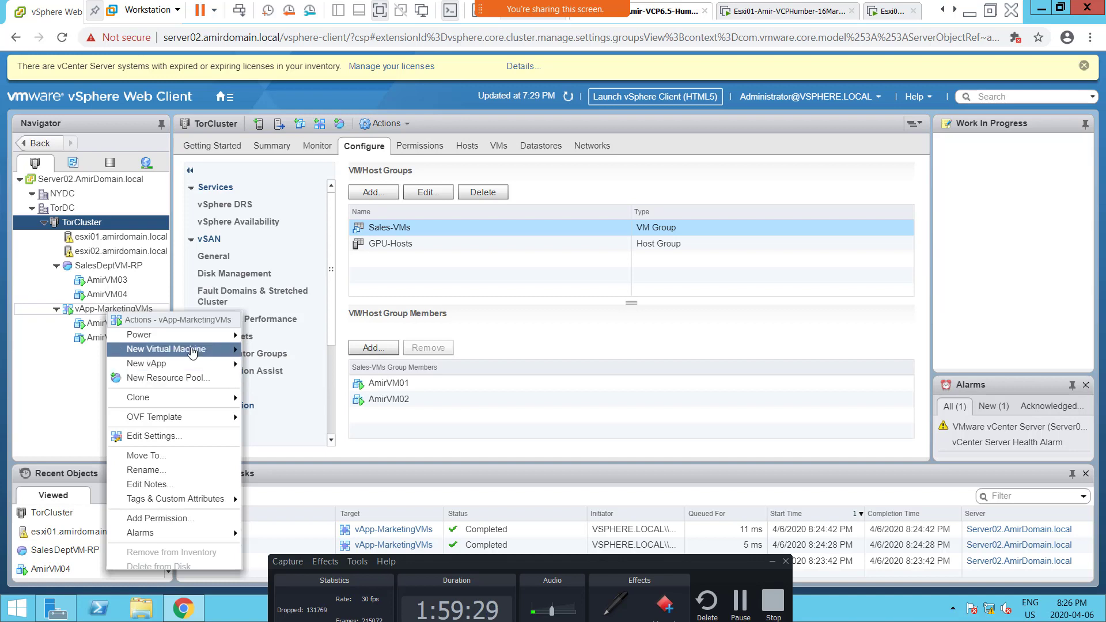
mouse_move(192, 351)
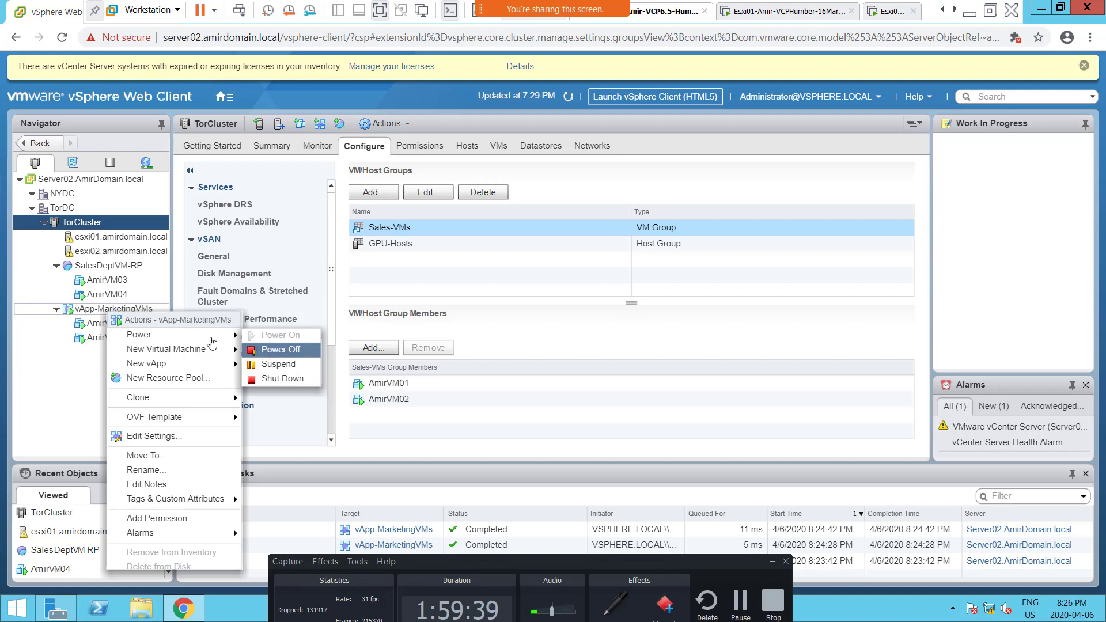
click(290, 351)
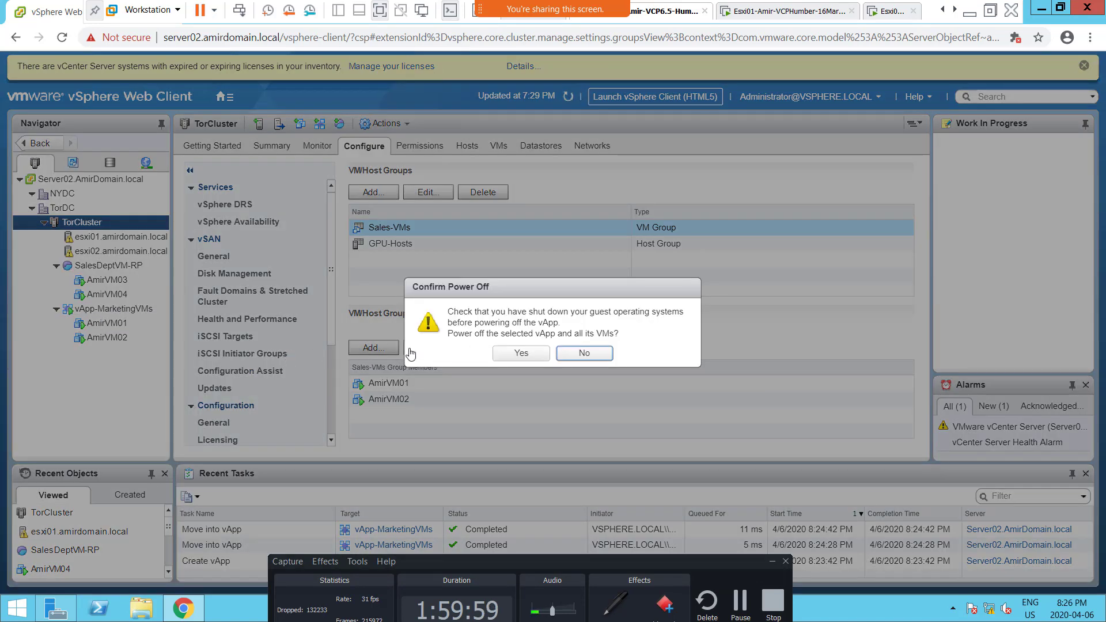
click(520, 353)
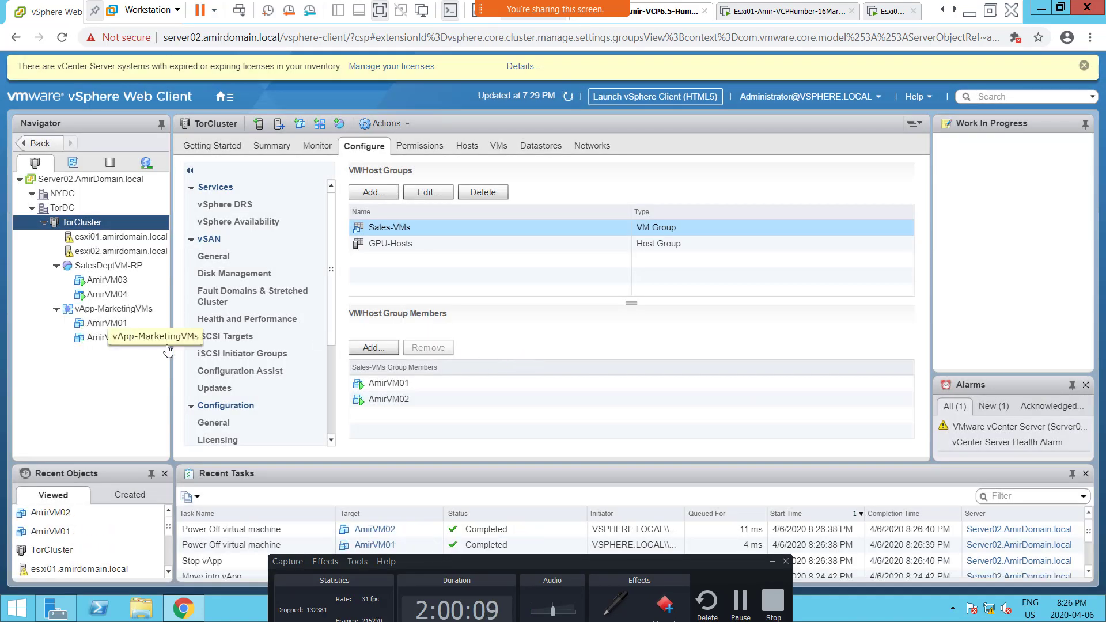
Step: Open the settings of vApp-MarketingVMs and examine its CPU resources, memory resources, unrecognized OVF sections and IP allocation
right_click(107, 314)
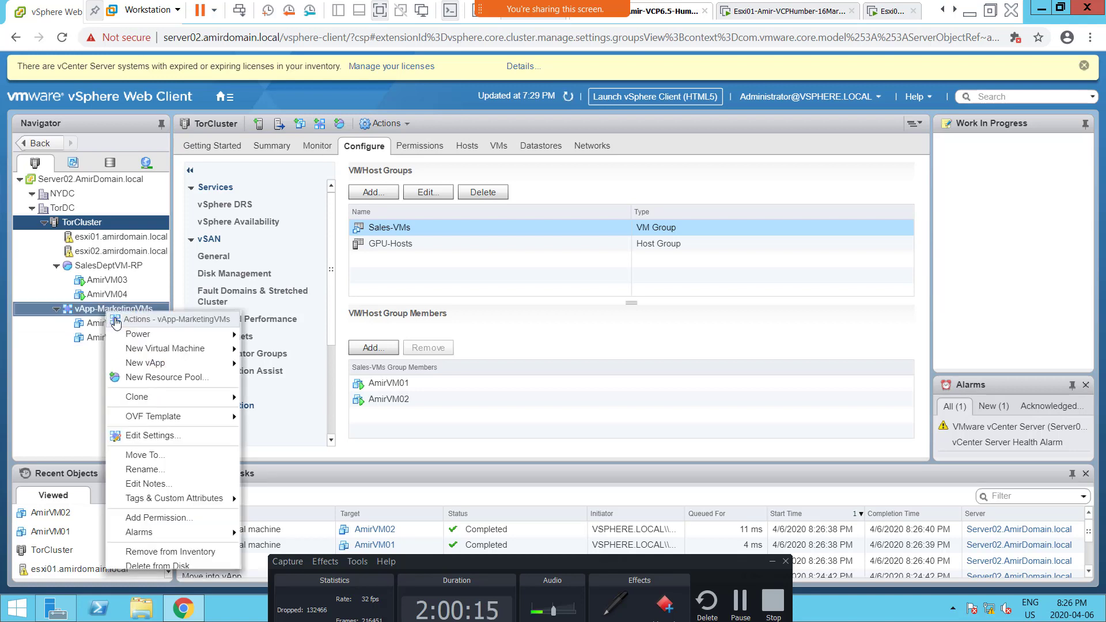
mouse_move(147, 339)
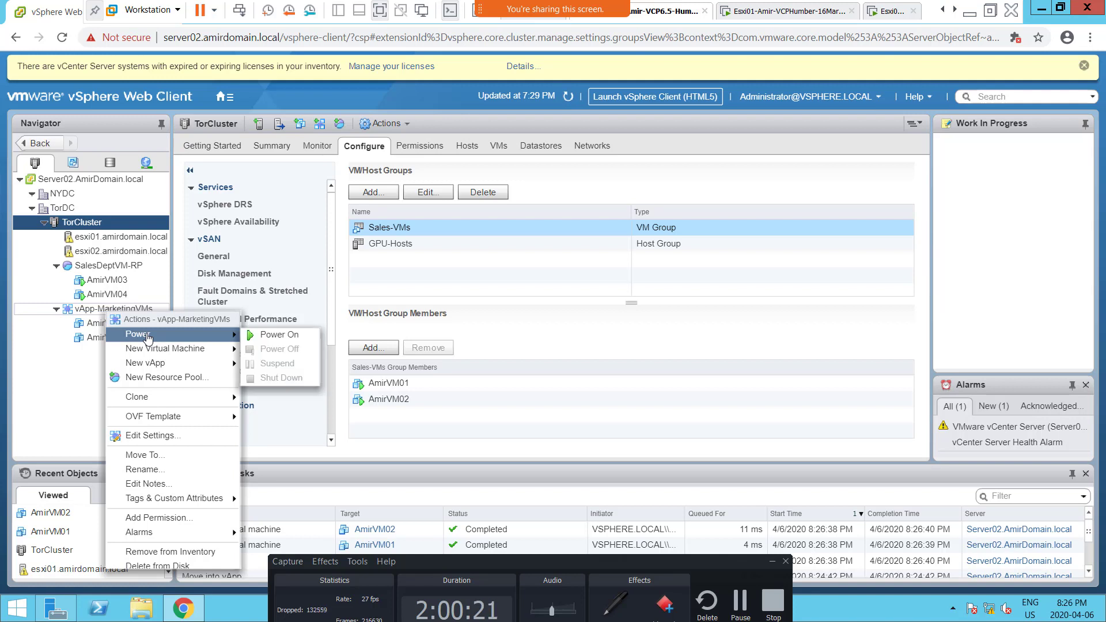
mouse_move(152, 424)
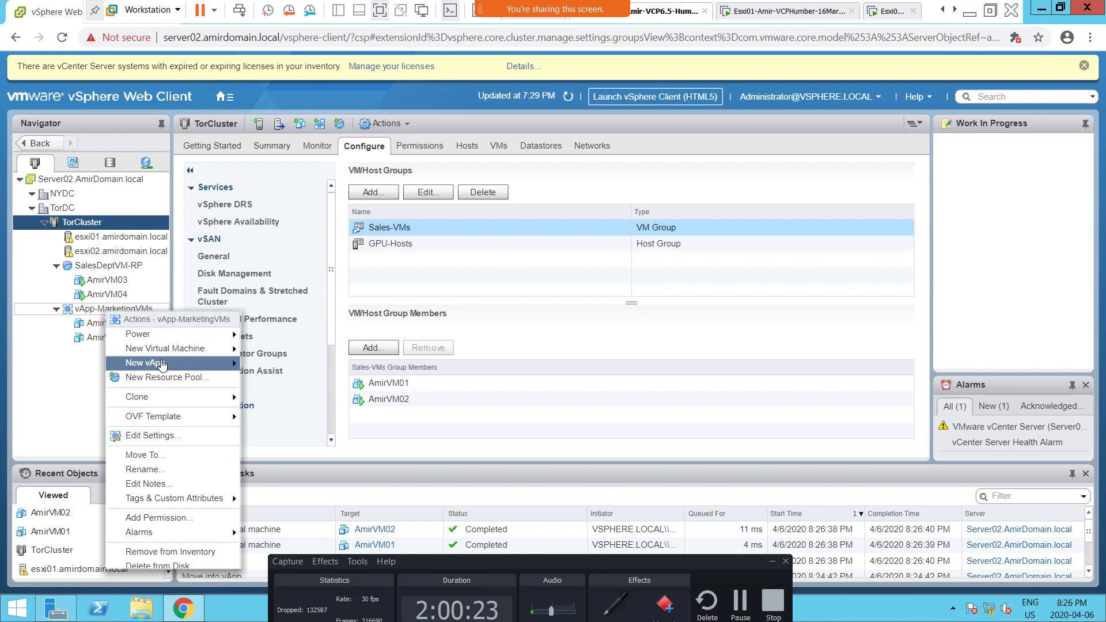
click(183, 441)
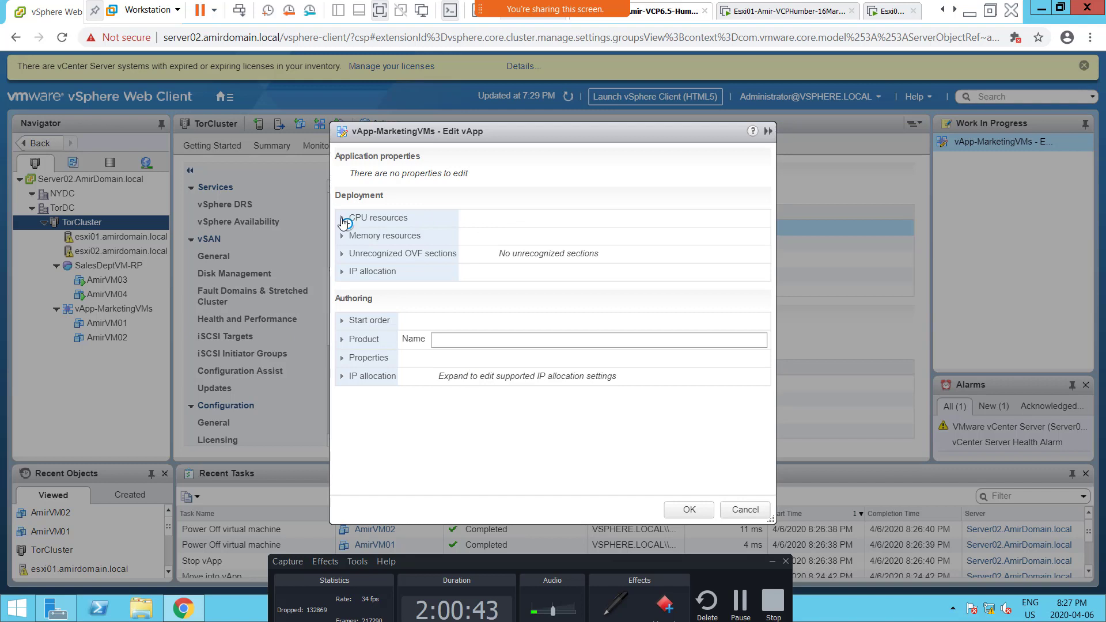
click(343, 221)
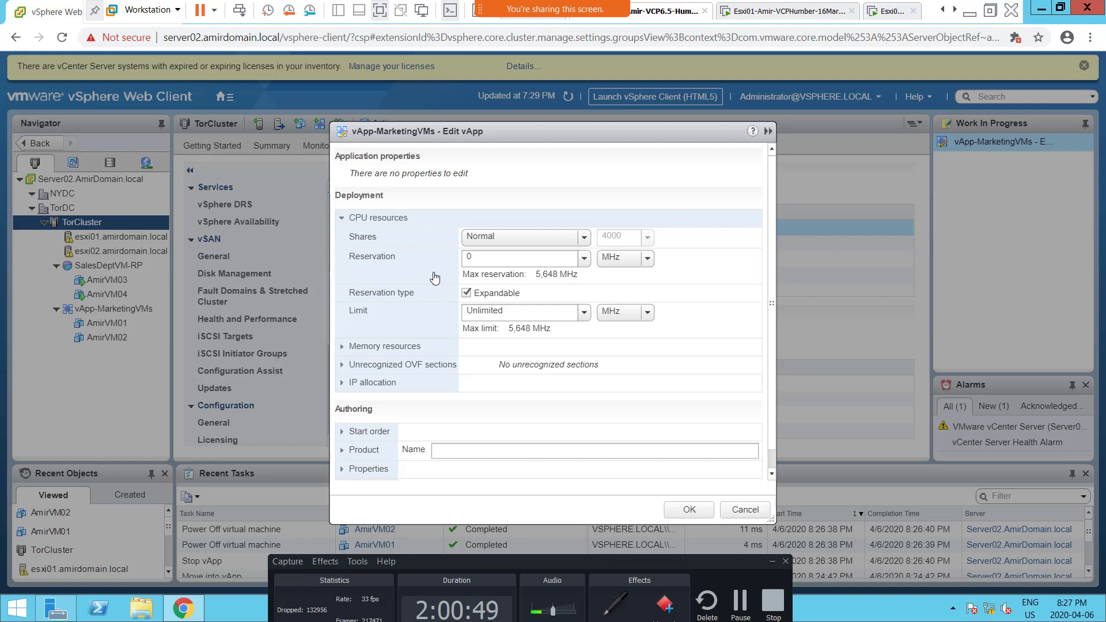
click(342, 220)
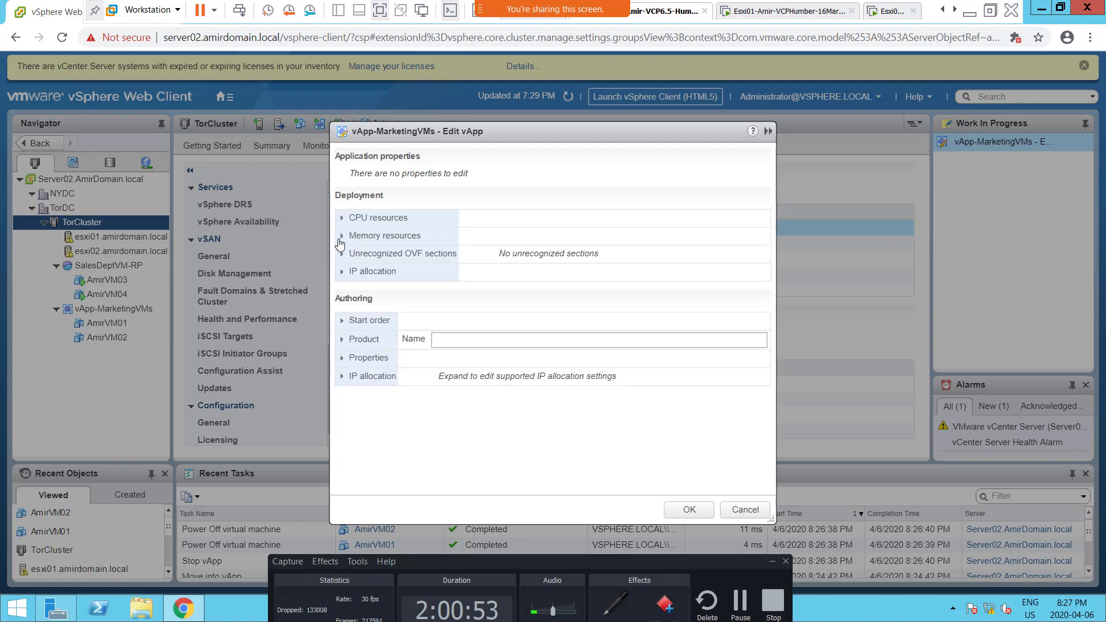
click(341, 237)
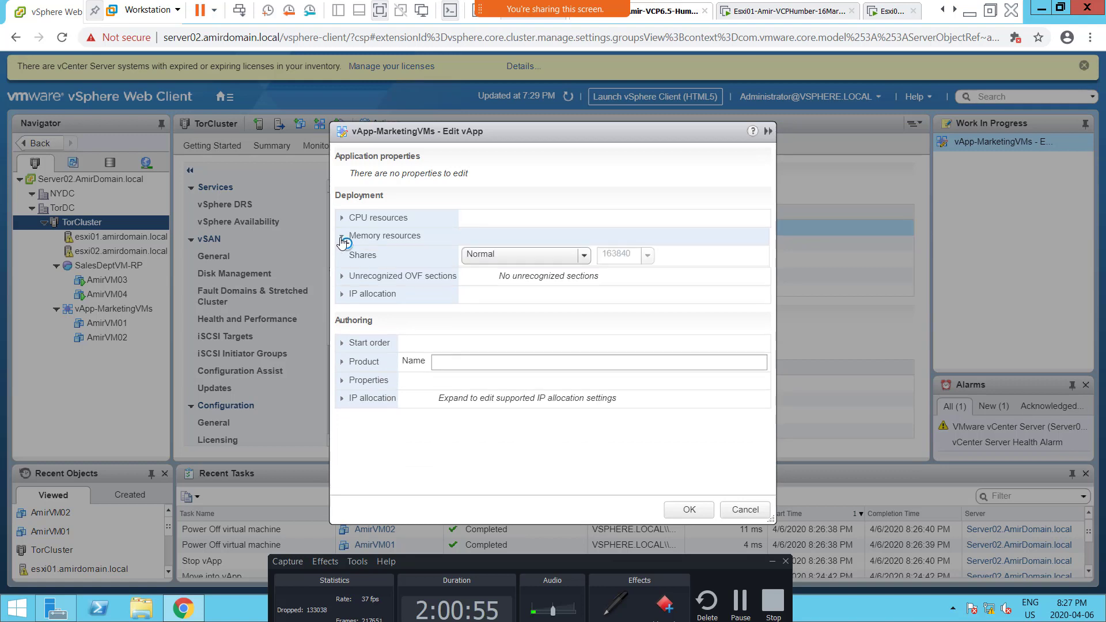
click(342, 237)
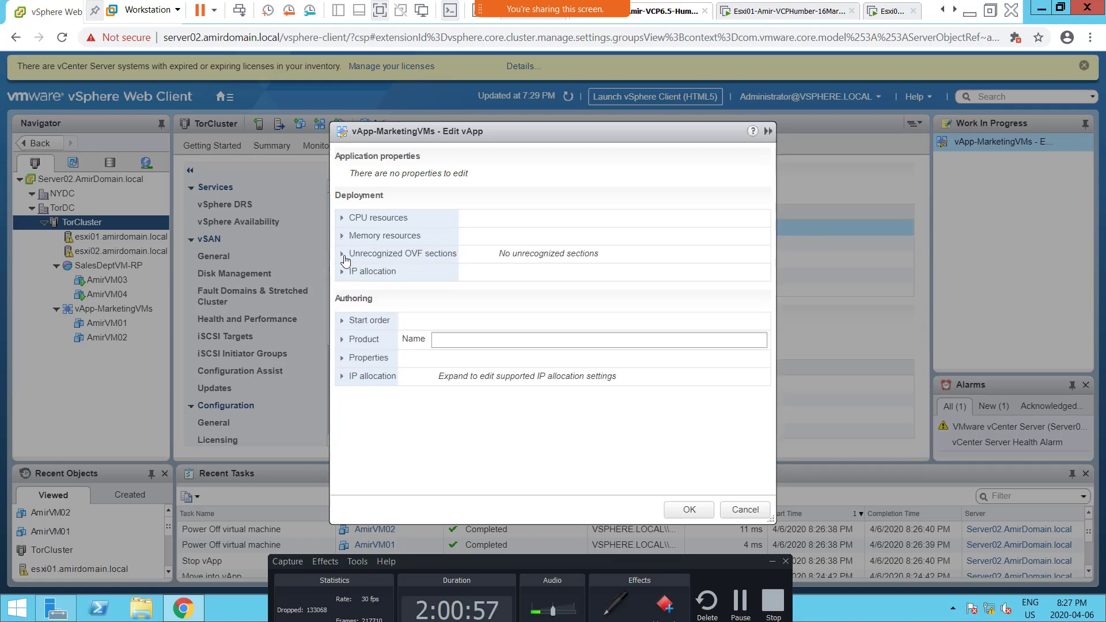
click(343, 255)
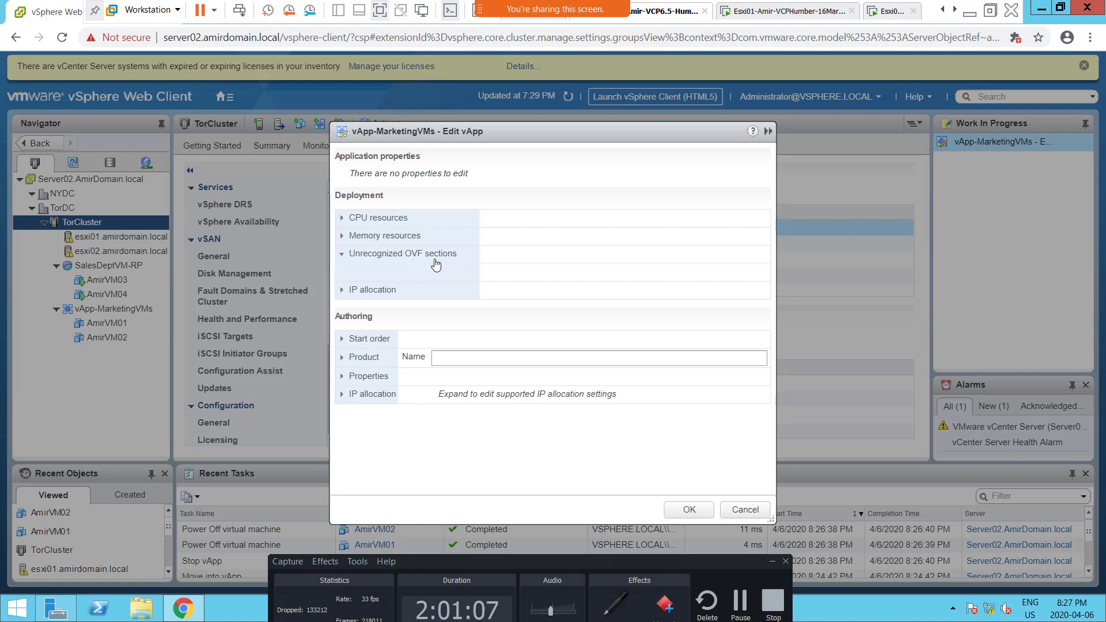
click(343, 291)
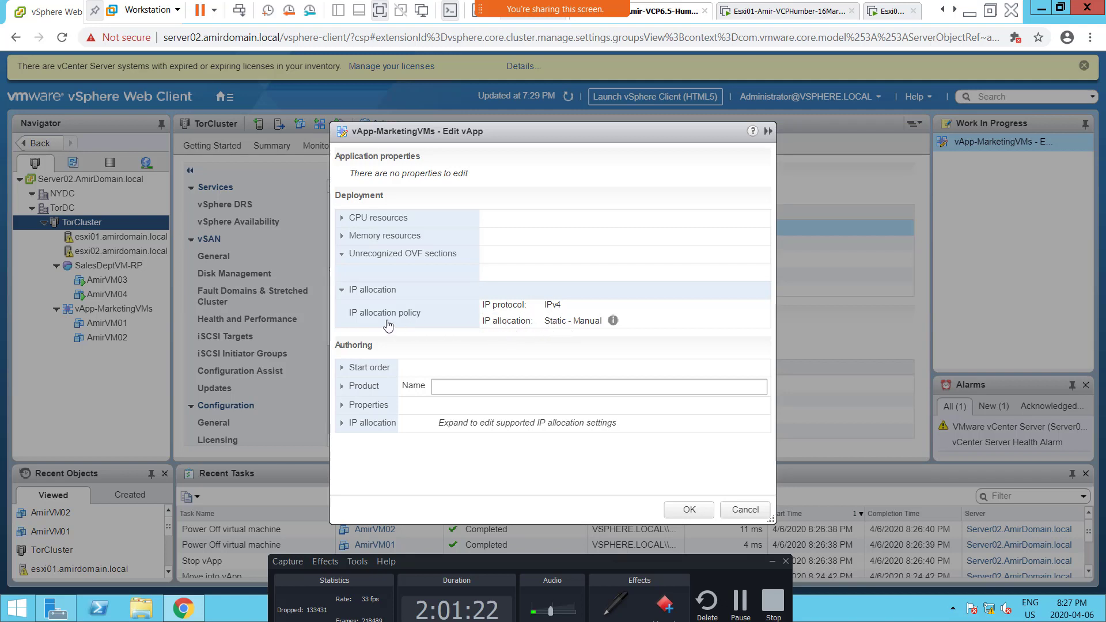
click(342, 290)
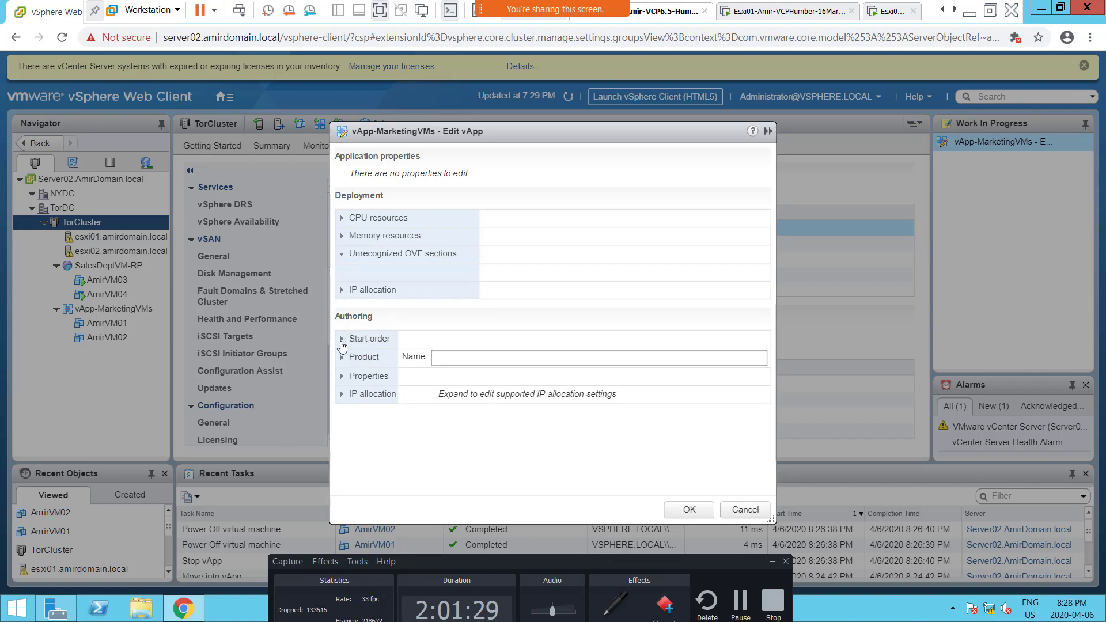
Step: Reverse the vApp's start order by placing AmirVM02 in Group 1 and AmirVM01 in Group 2
click(342, 339)
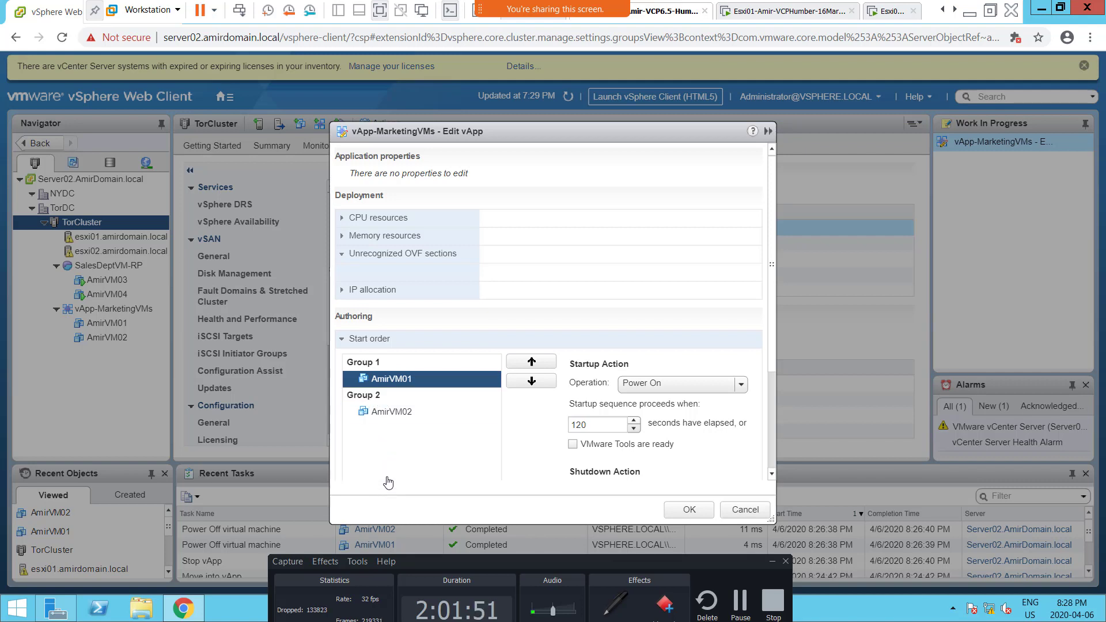
click(397, 416)
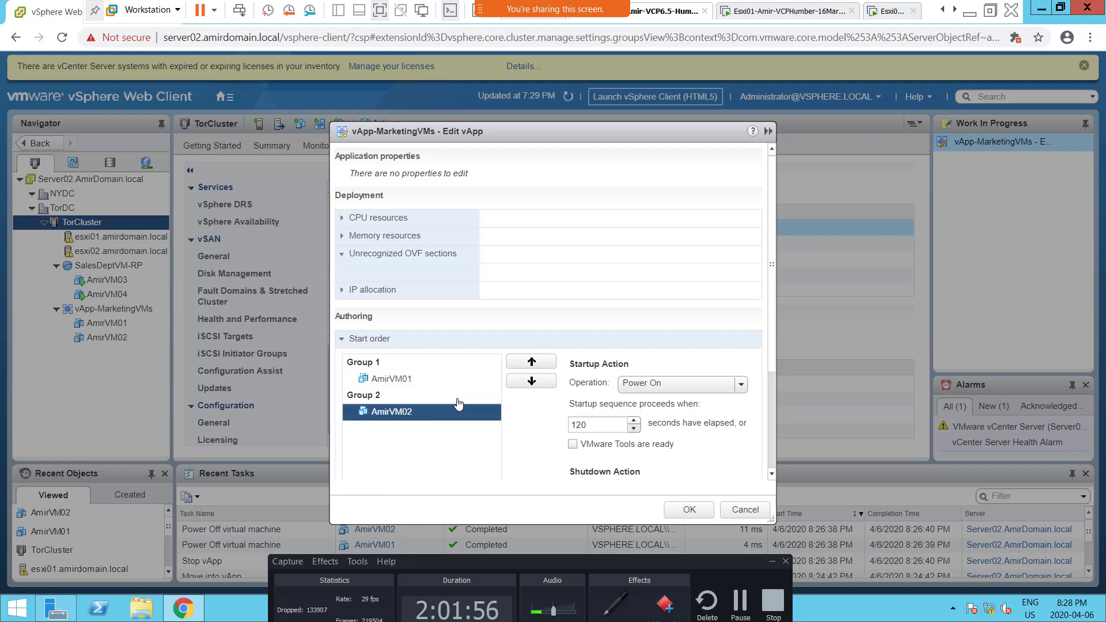
click(528, 363)
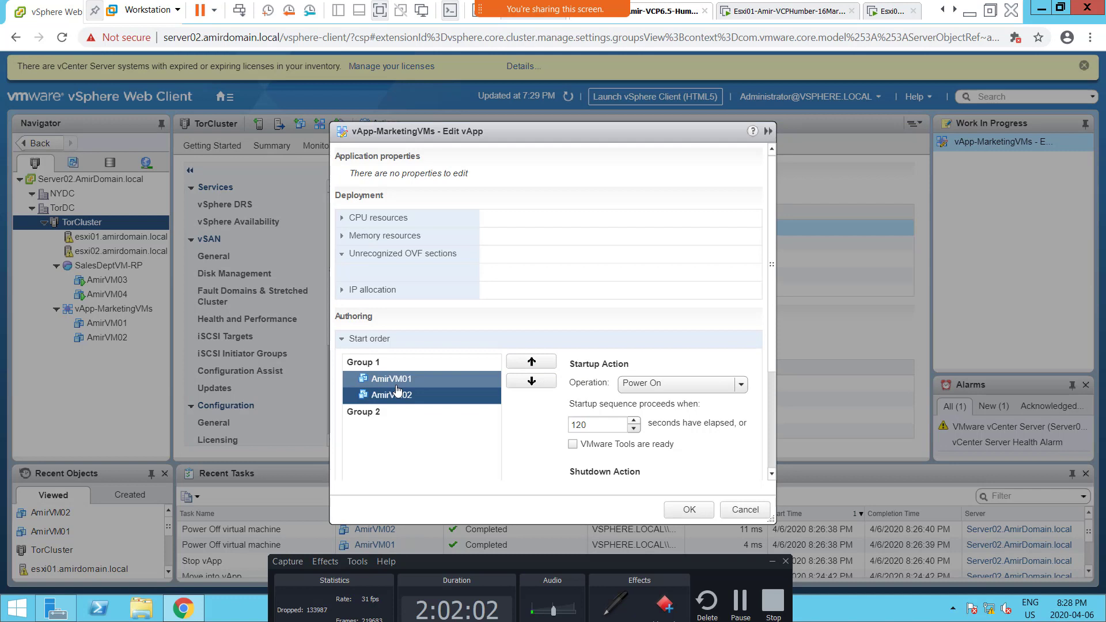
click(426, 380)
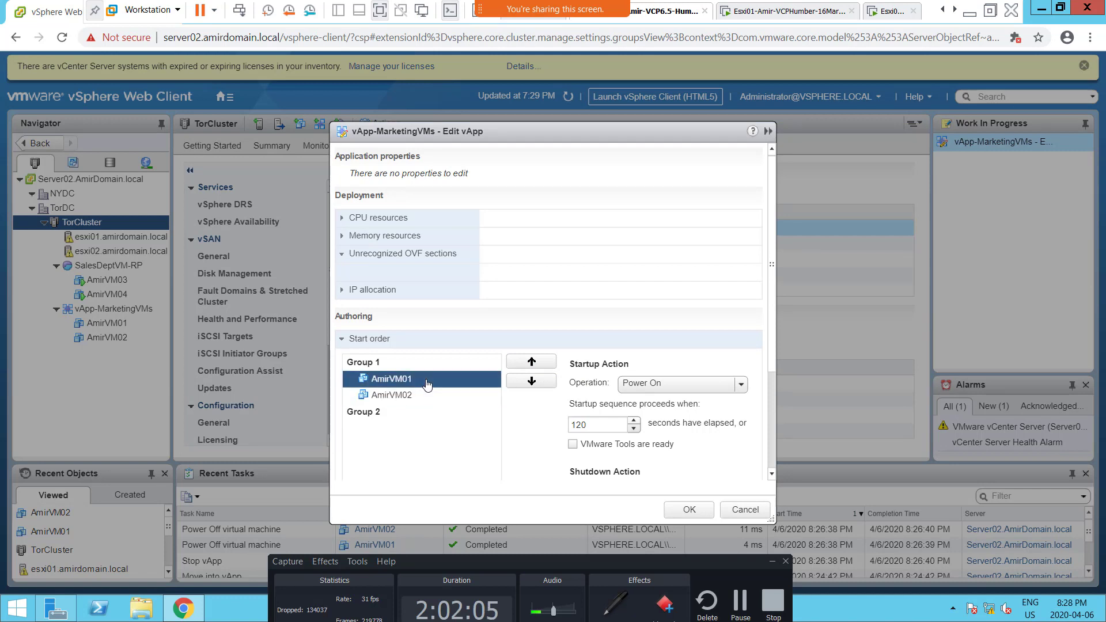
click(531, 382)
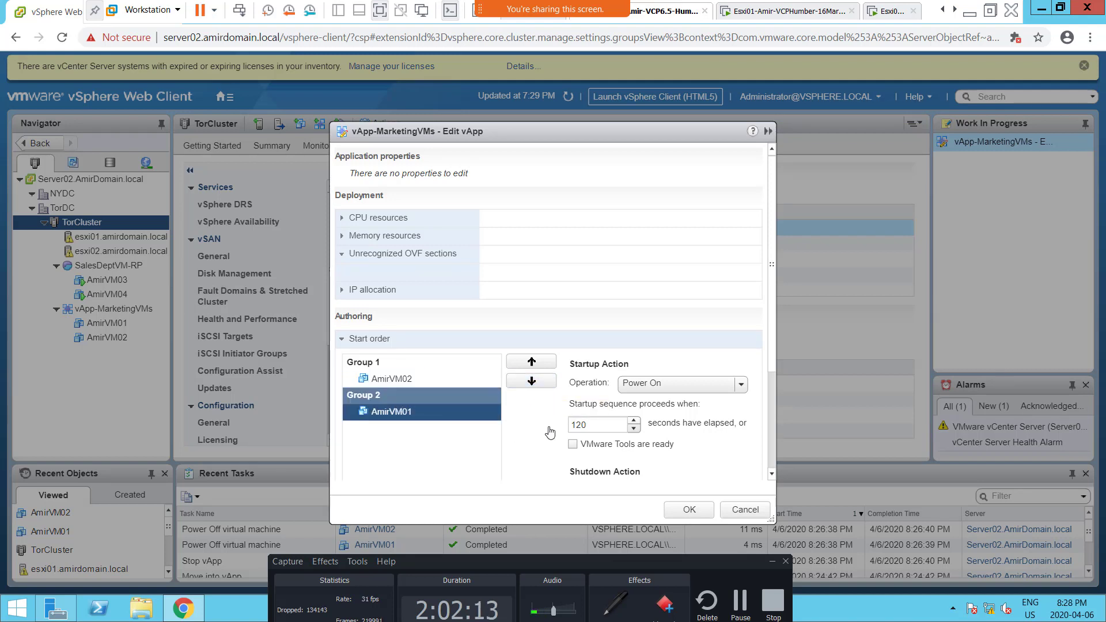
Step: Restore the vApp's start order with AmirVM01 in Group 1 and AmirVM02 in Group 2
click(592, 429)
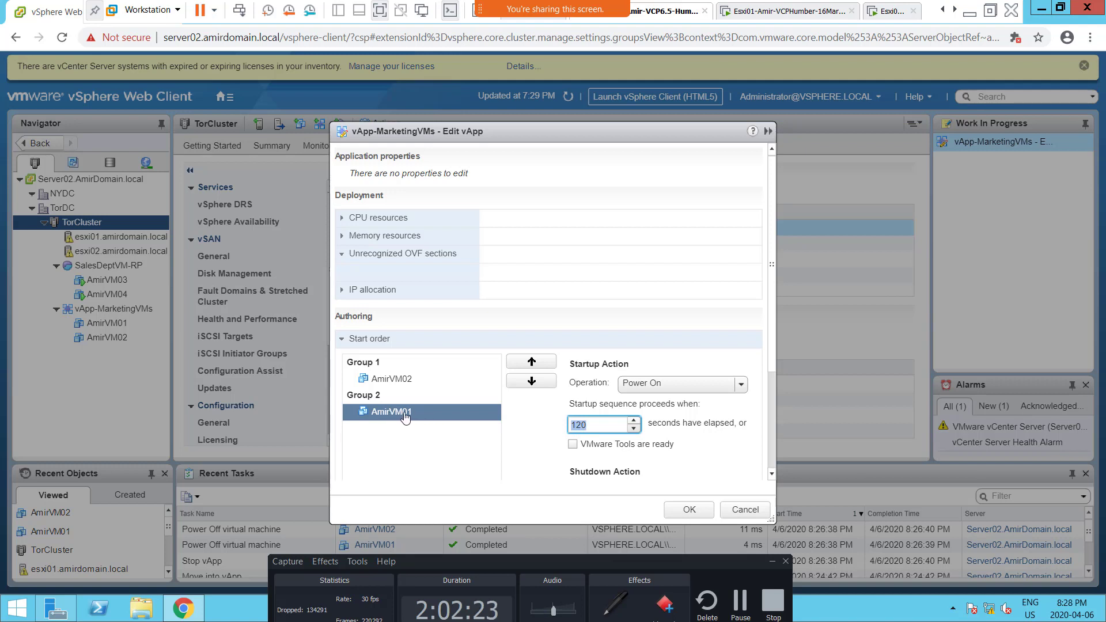
click(527, 362)
click(408, 397)
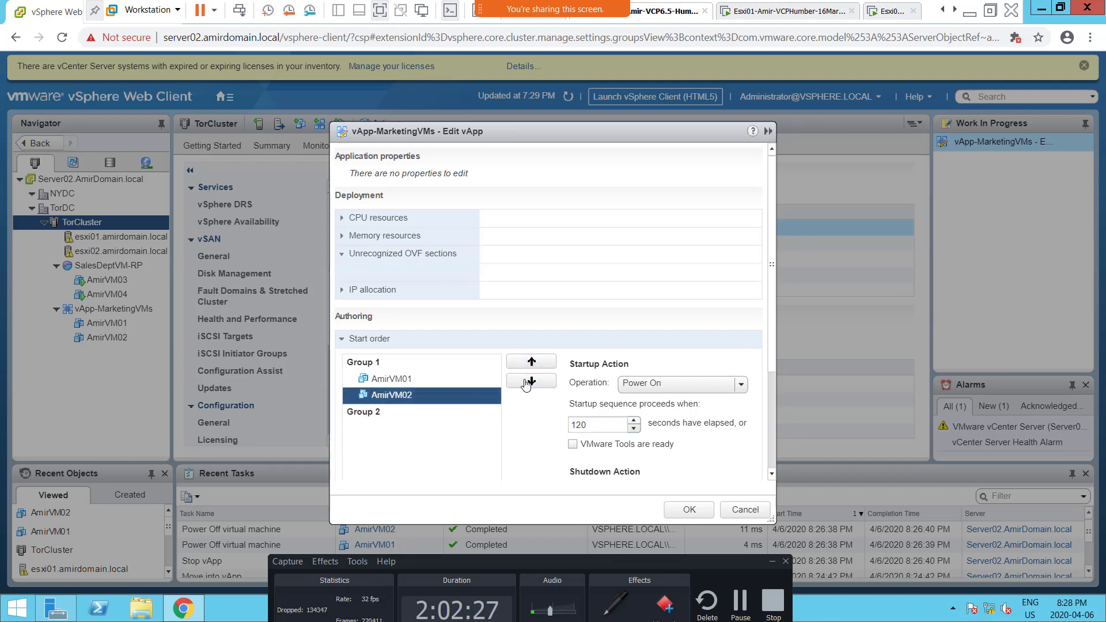
click(531, 380)
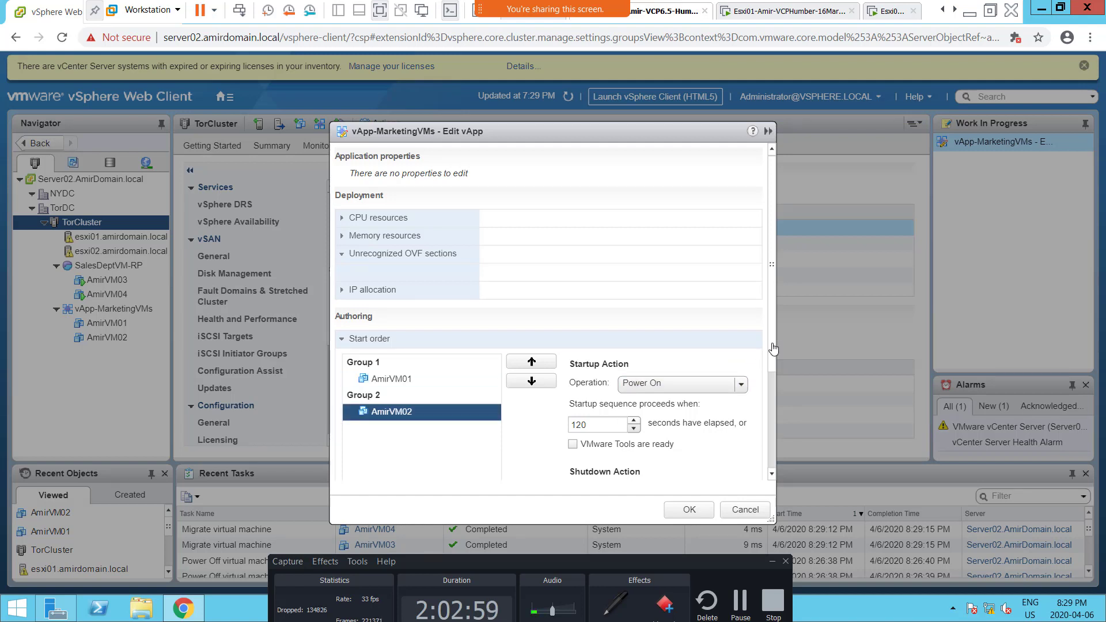
Step: Set the shutdown operation for AmirVM02 in the vApp's start order to Guest Shutdown
drag(773, 351, 773, 432)
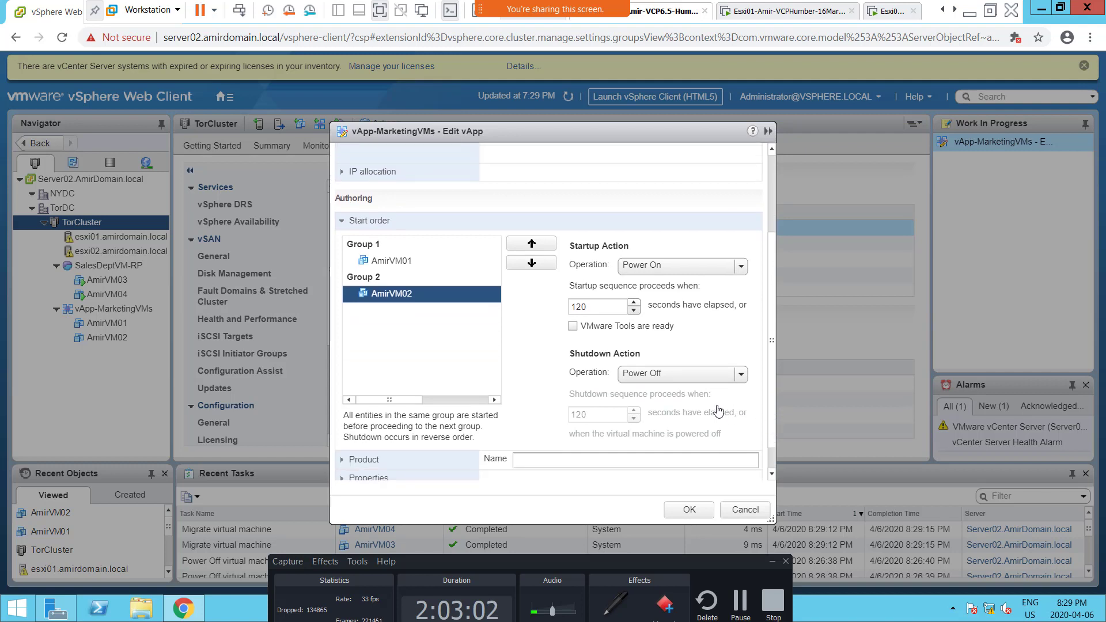
click(672, 375)
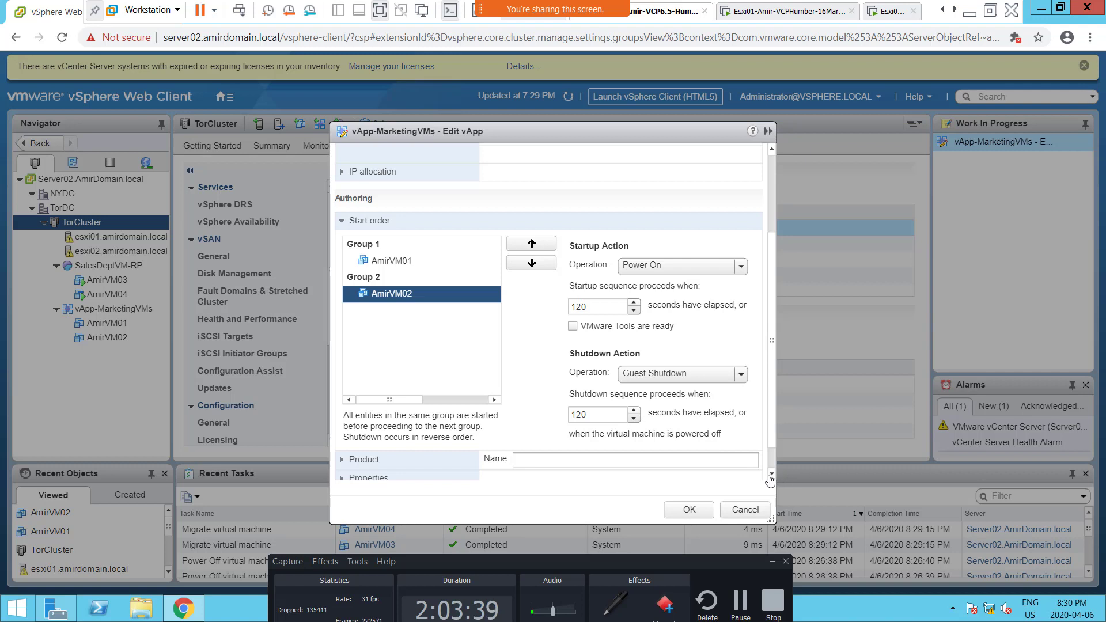
Step: Examine the vApp's authoring settings for Product and IP allocation, including the allocation schemes and the available IP protocols
scroll(766, 478, down, 2)
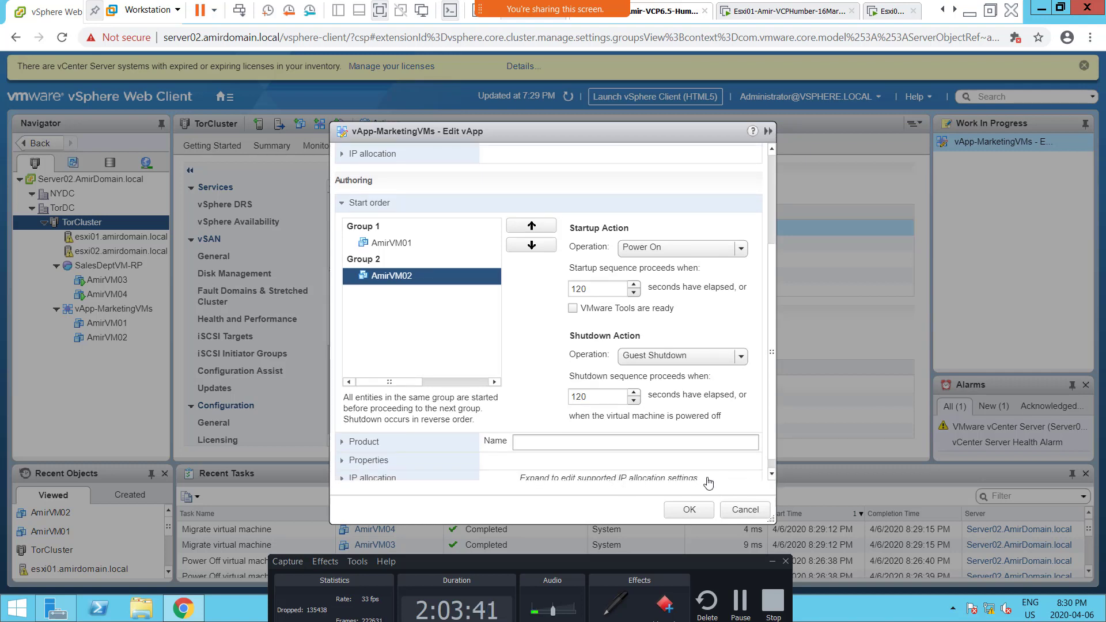
scroll(769, 482, down, 2)
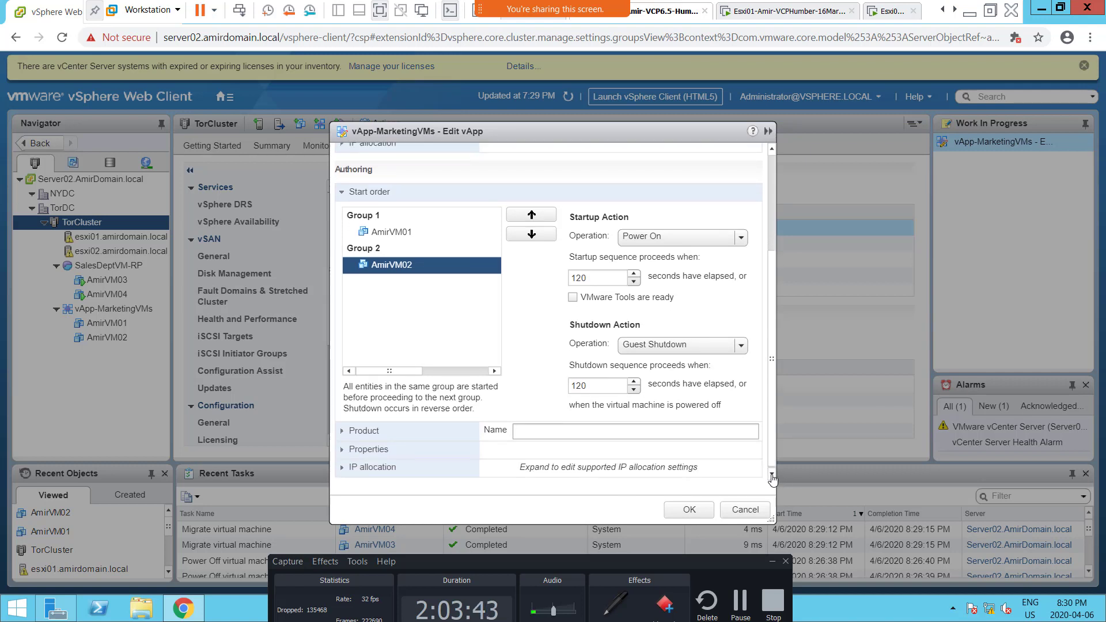
click(344, 432)
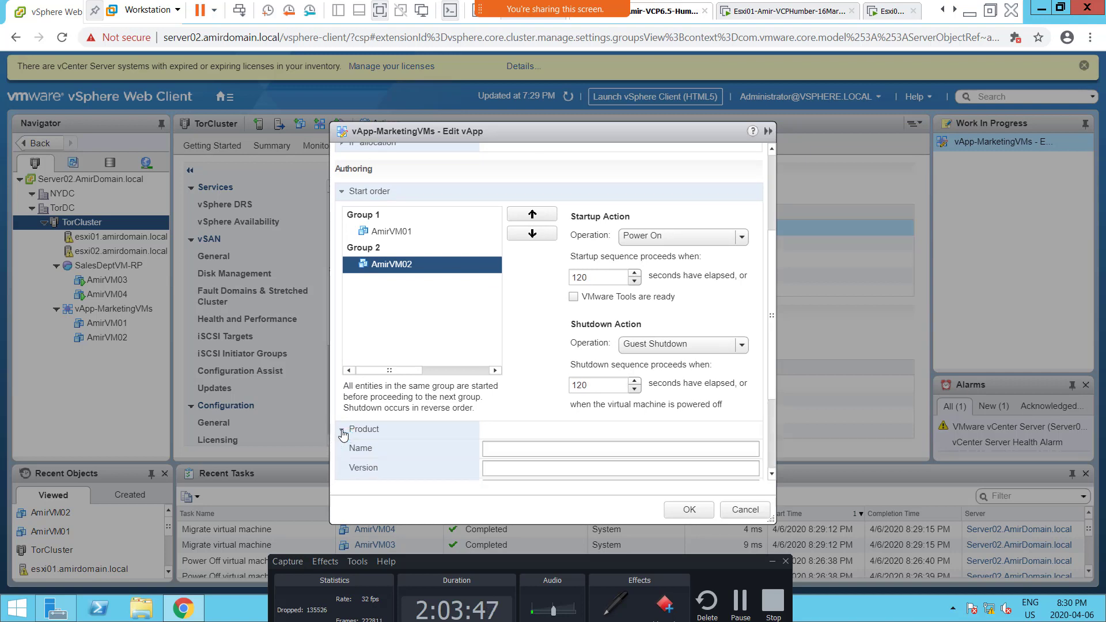
click(344, 431)
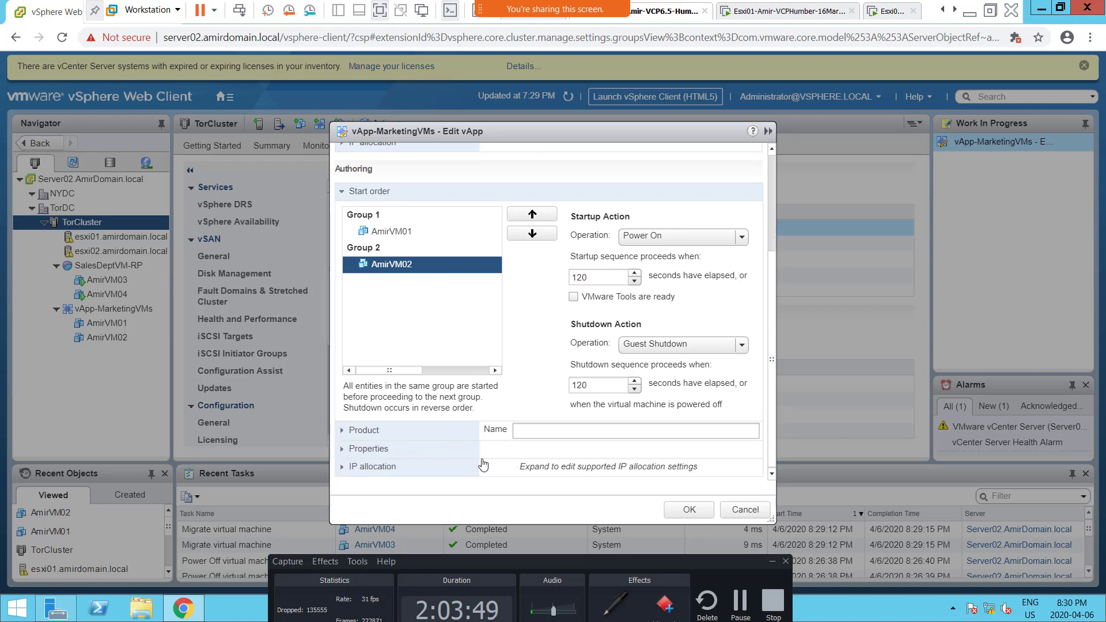
click(342, 468)
scroll(775, 469, down, 5)
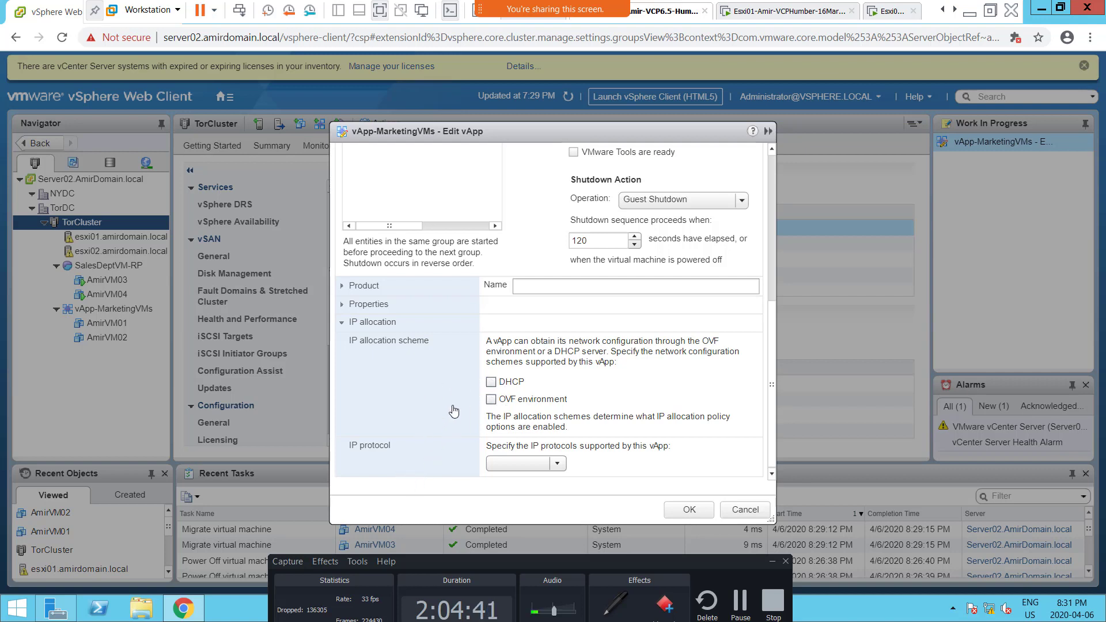
click(559, 464)
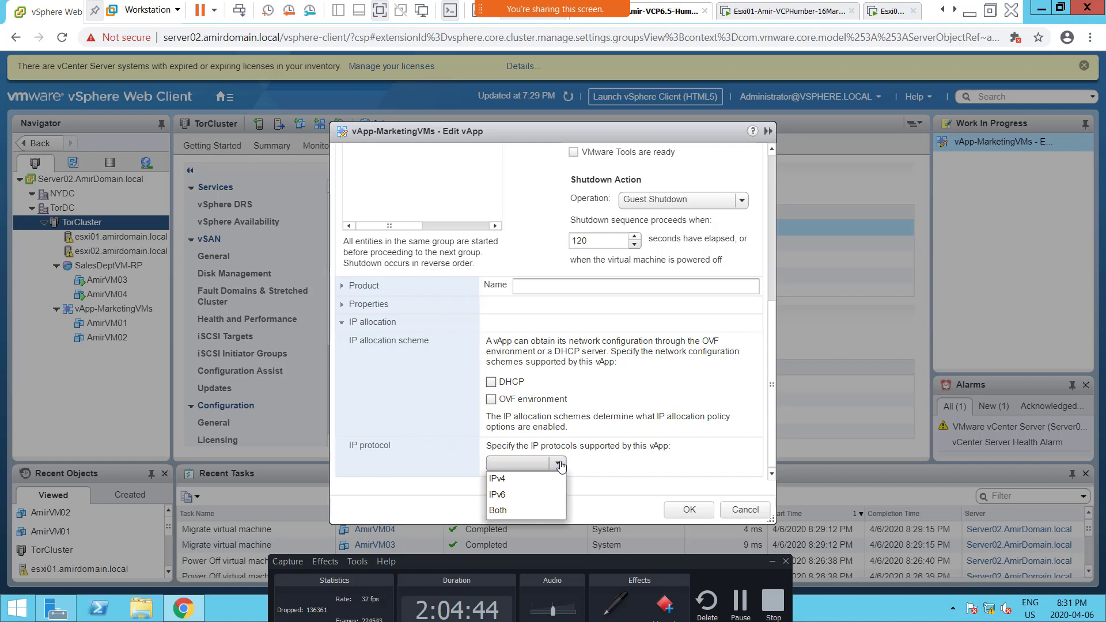
click(560, 465)
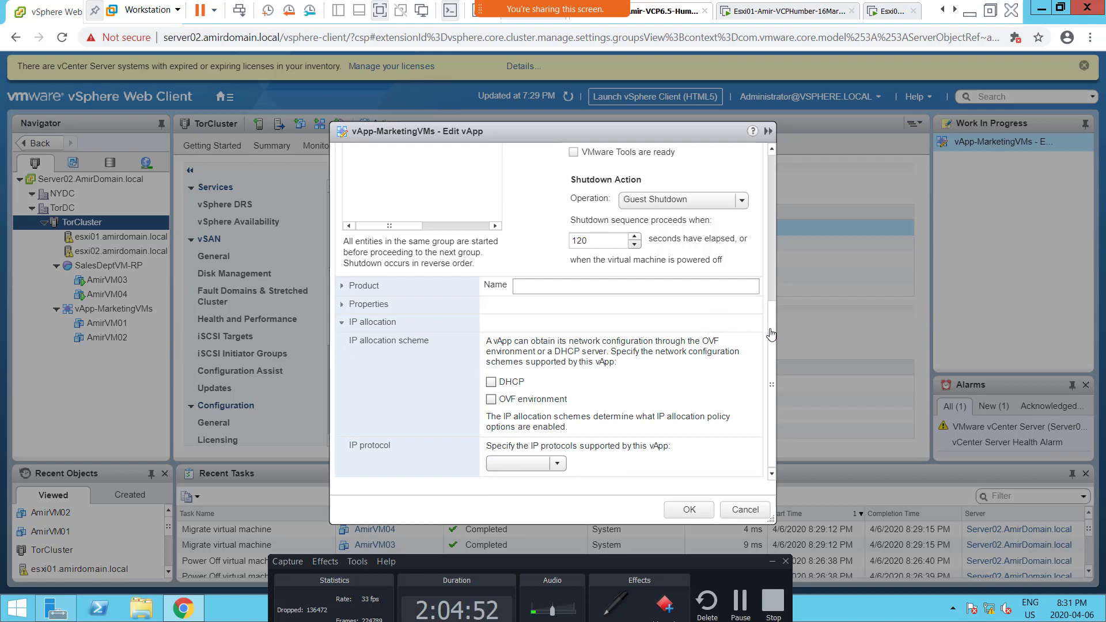
Step: Review the start order and IP allocation settings once more and save the vApp-MarketingVMs configuration
scroll(770, 311, up, 5)
scroll(765, 212, up, 2)
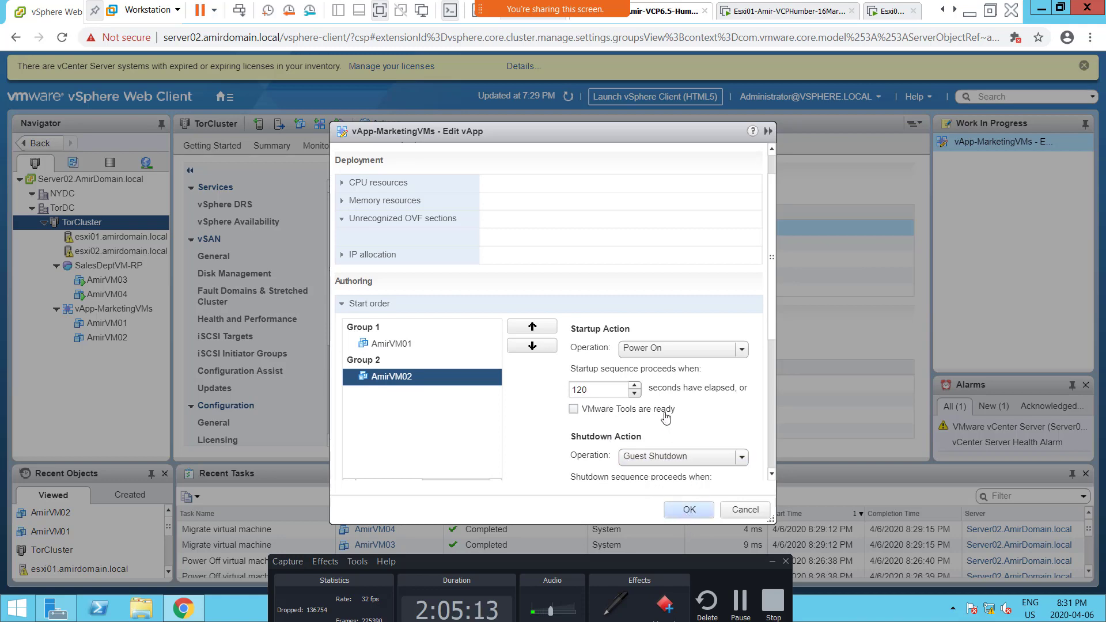
scroll(665, 416, down, 5)
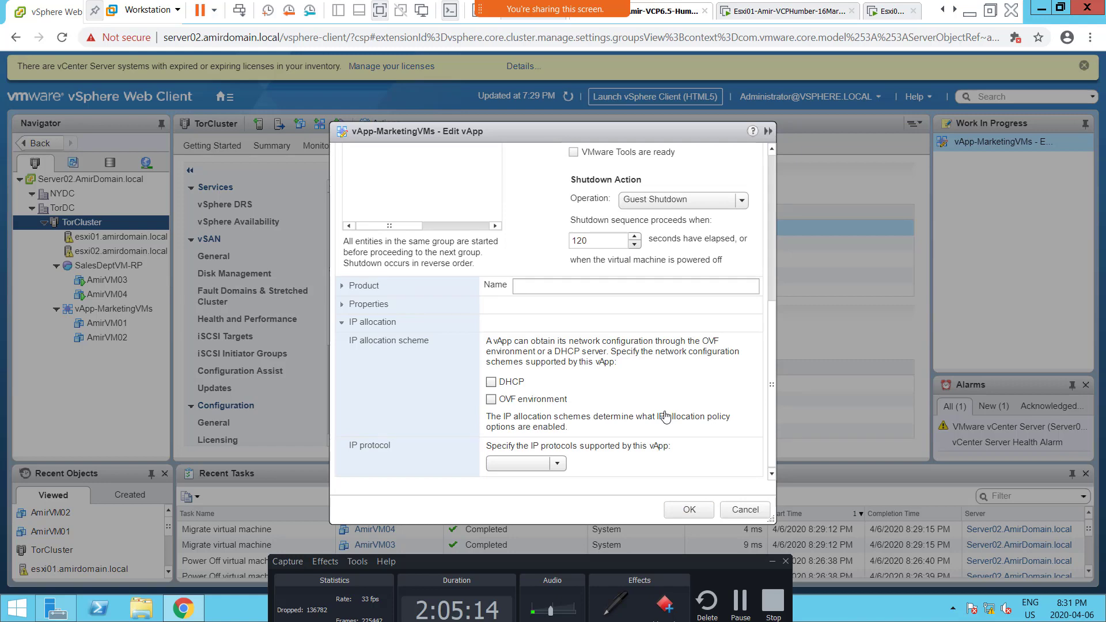
scroll(666, 416, up, 5)
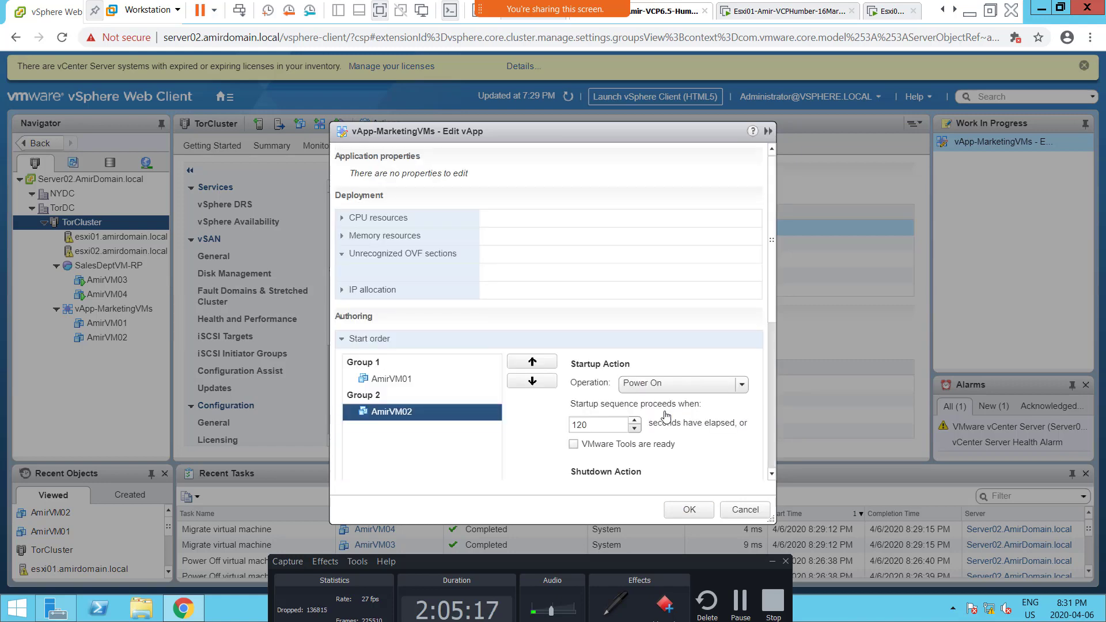
scroll(665, 416, down, 5)
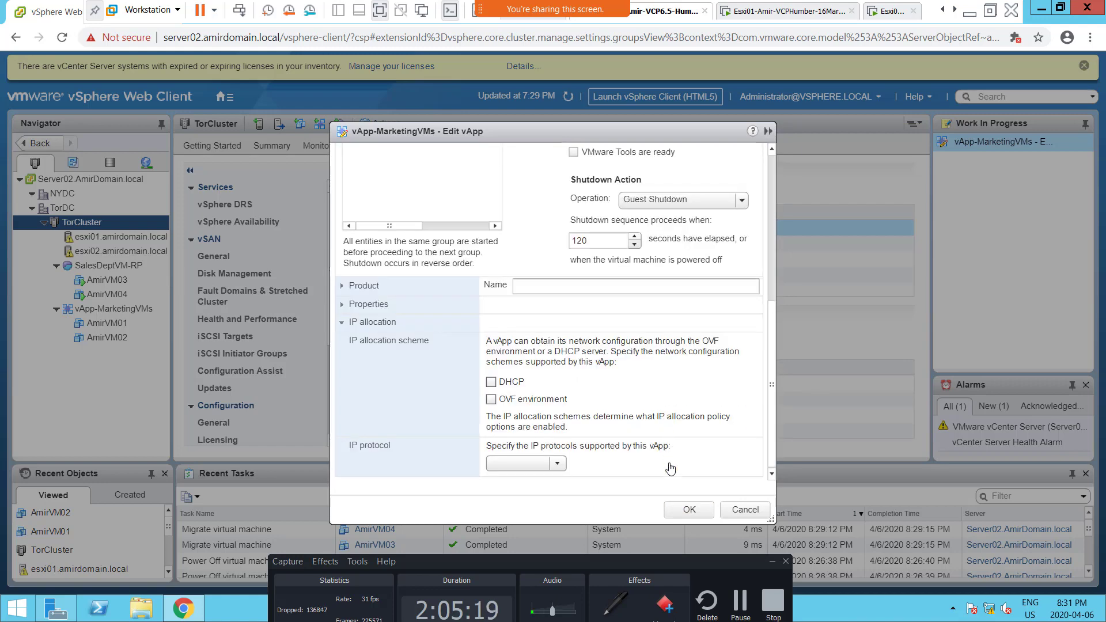
click(680, 512)
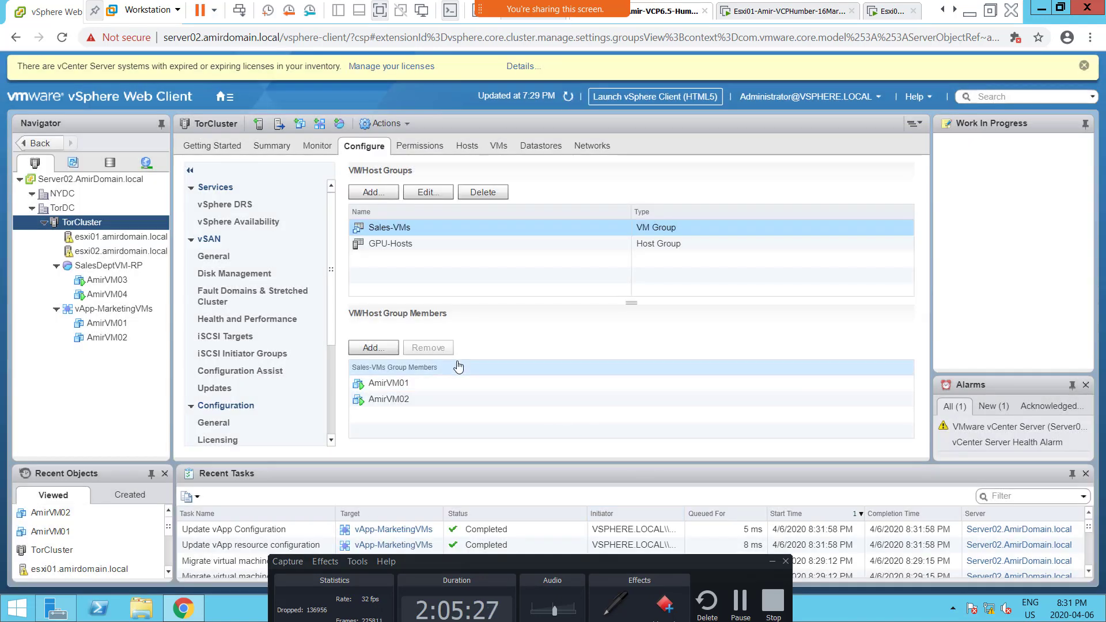
Step: Power on vApp-MarketingVMs with its virtual machines and refresh the inventory
click(81, 323)
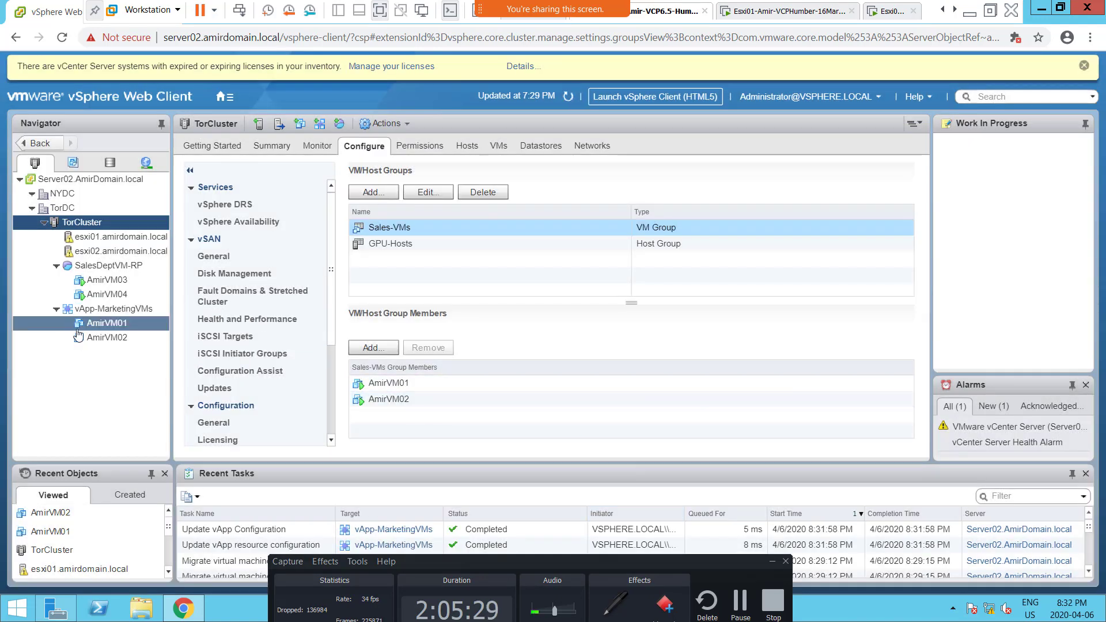
click(127, 313)
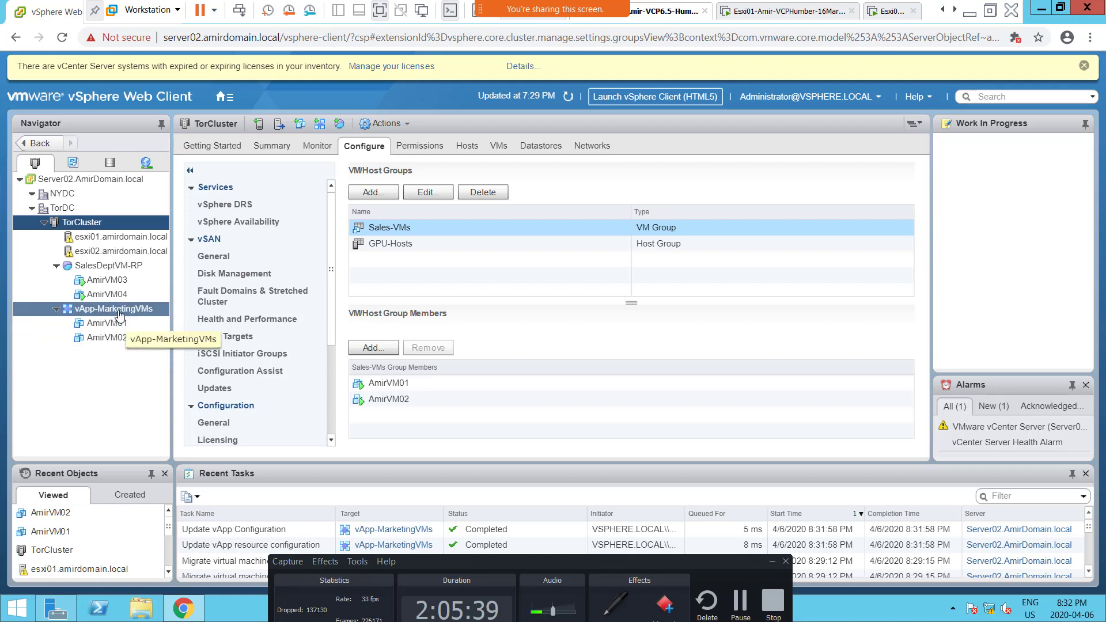
right_click(119, 313)
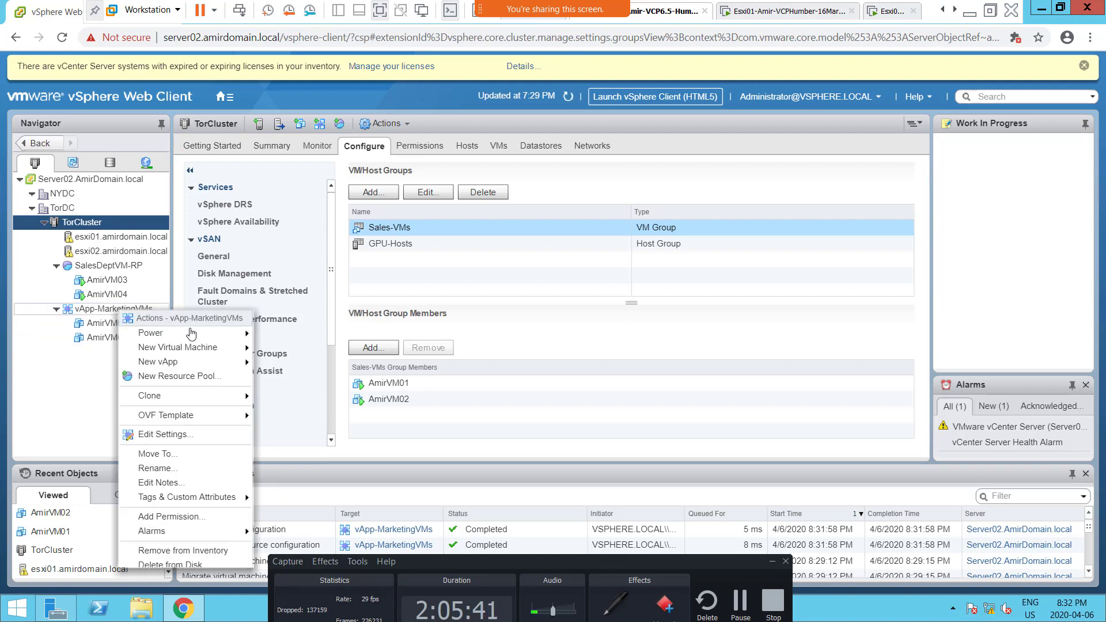
mouse_move(193, 336)
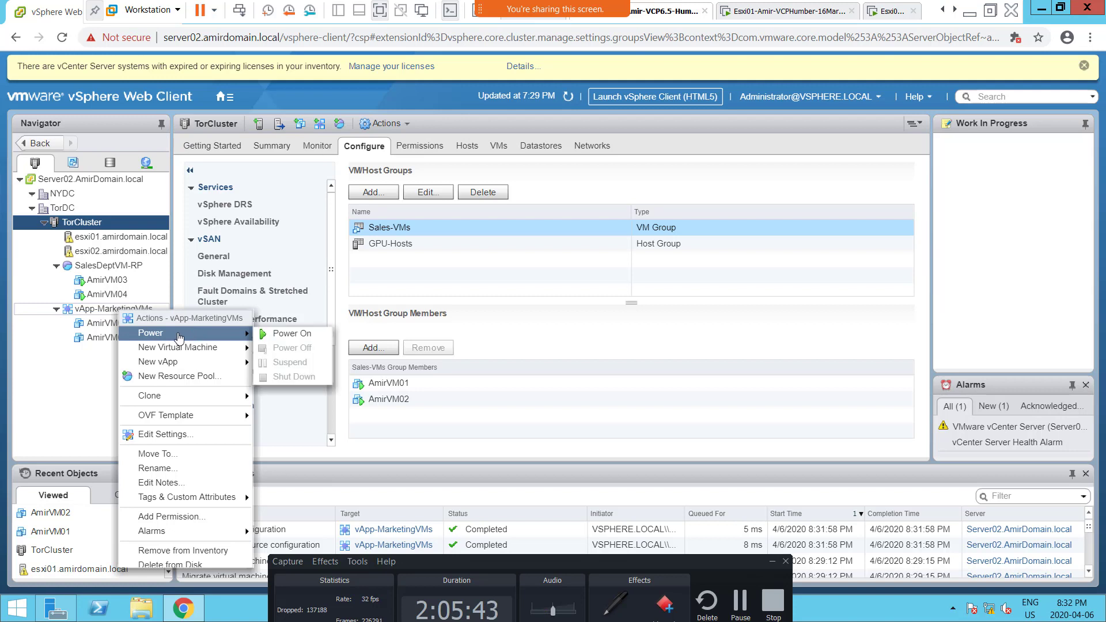
click(291, 336)
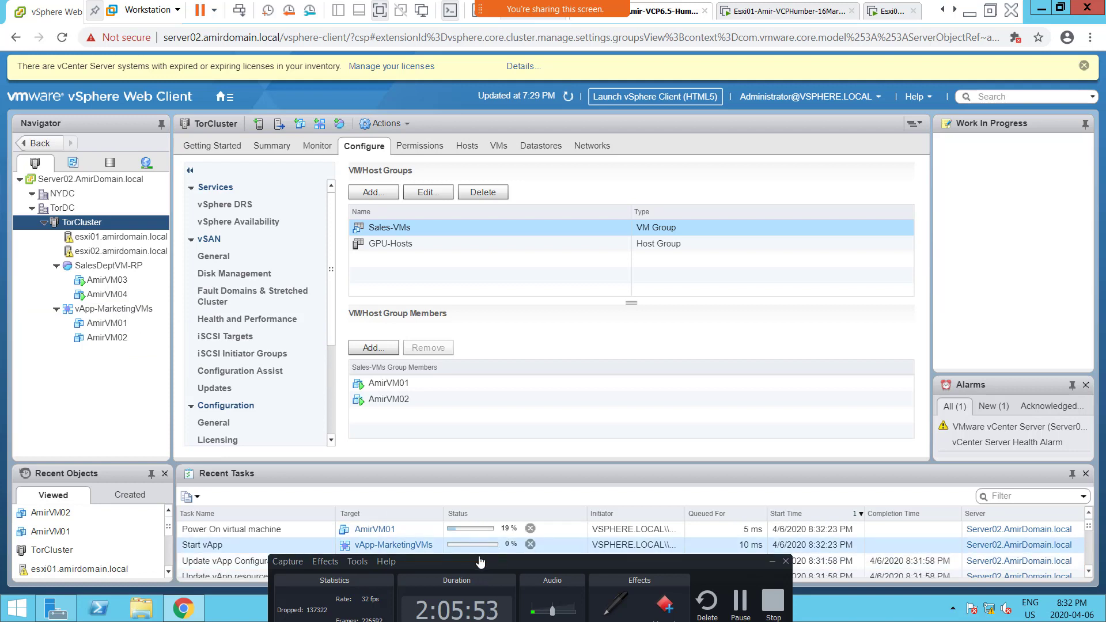
drag(484, 562, 492, 593)
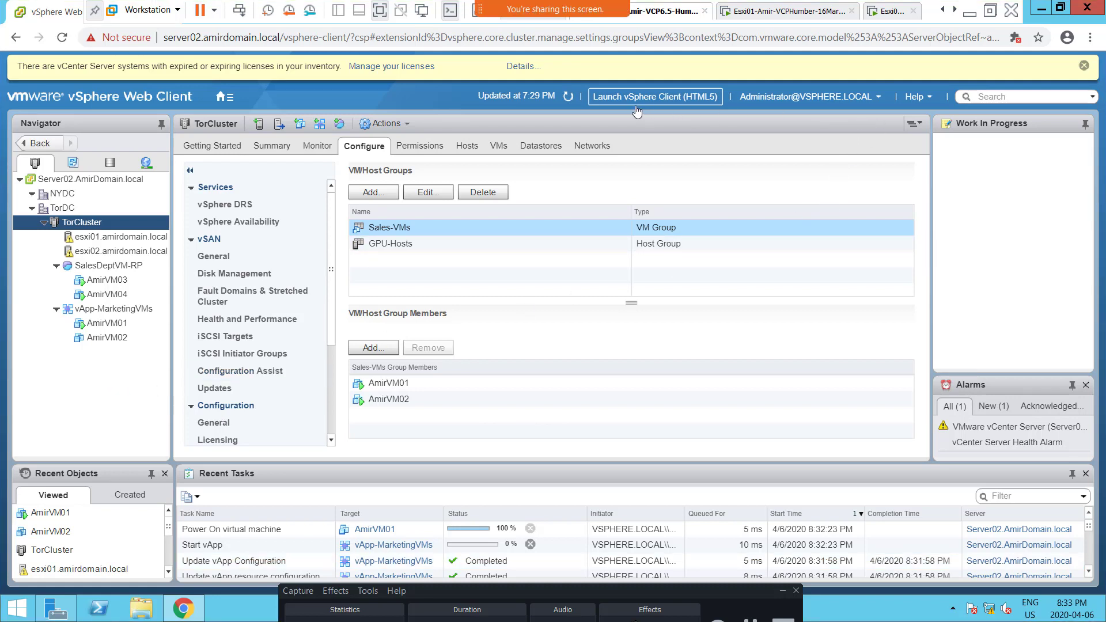
click(568, 100)
Step: Switch to the Humber-Class-VCP-6 notebook in OneNote and add the bullet "OVA and OVF" below the last screenshot on the Week11 page
key(alt+Tab)
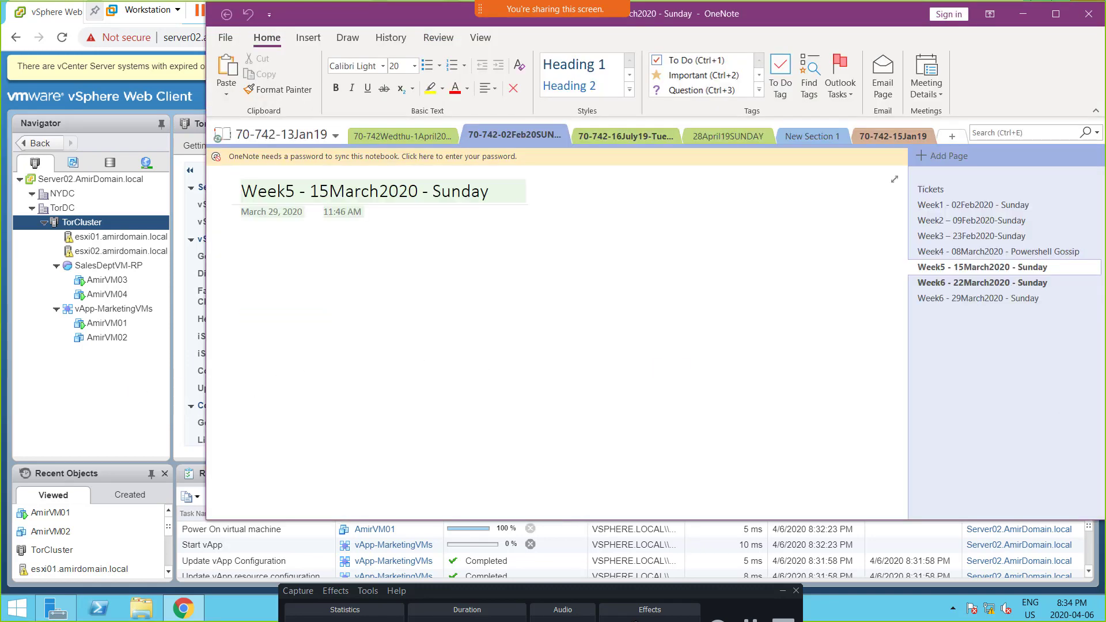
key(alt+Tab)
scroll(539, 358, up, 5)
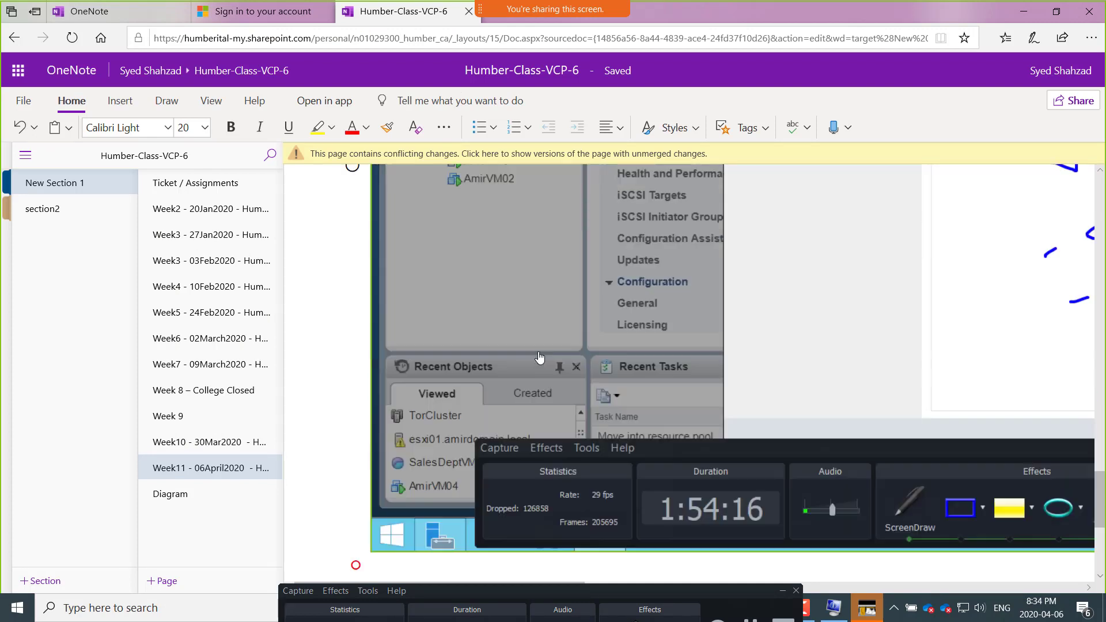
scroll(539, 359, up, 5)
scroll(530, 360, down, 10)
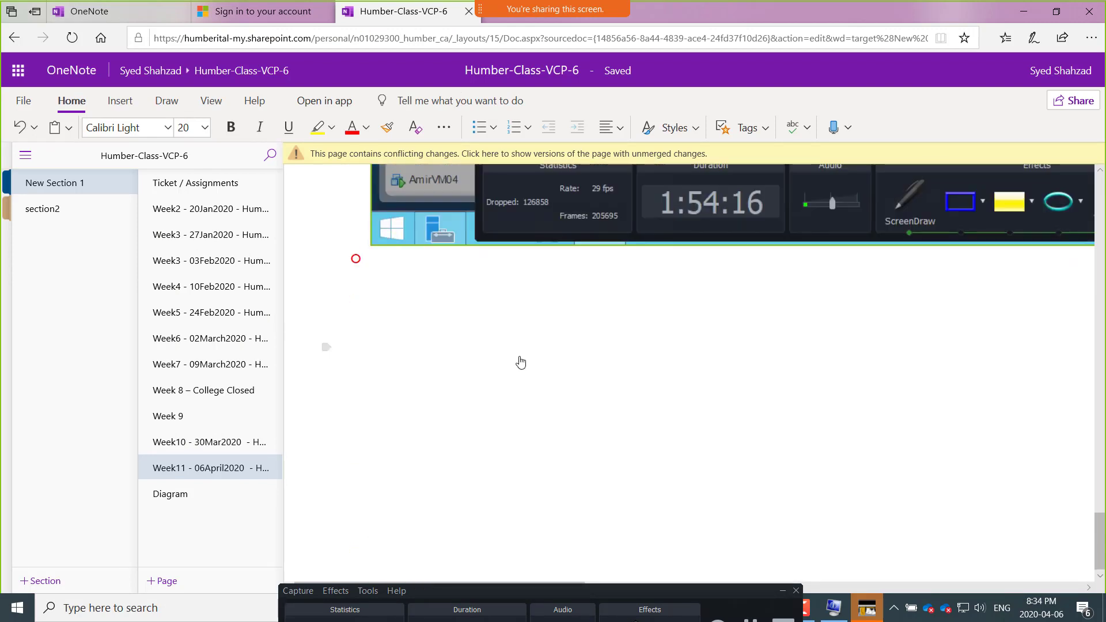
click(401, 306)
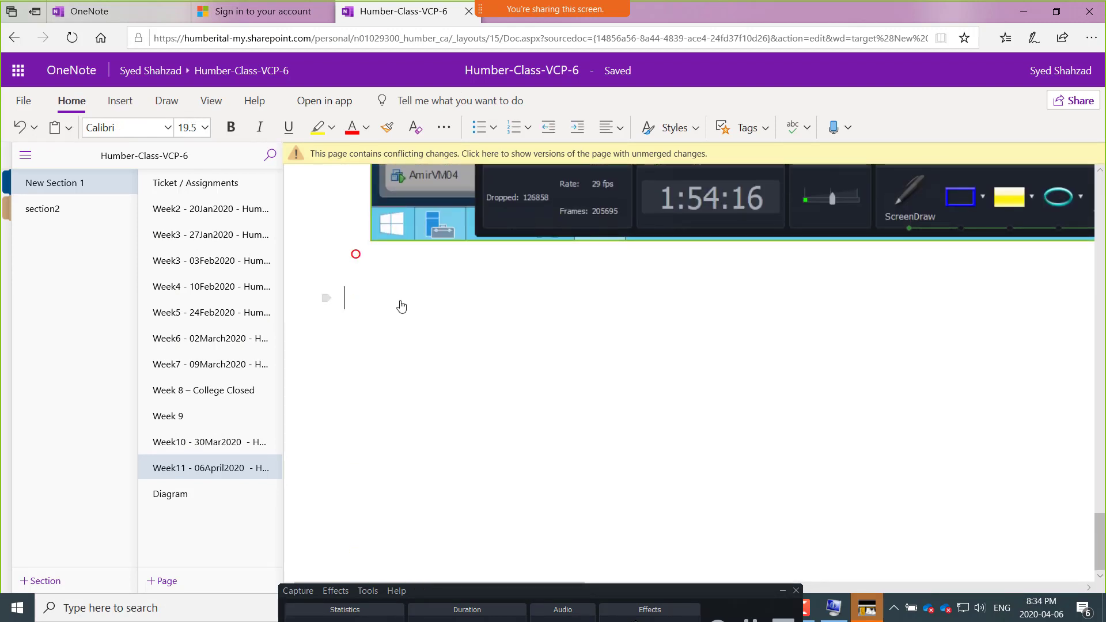
text(* )
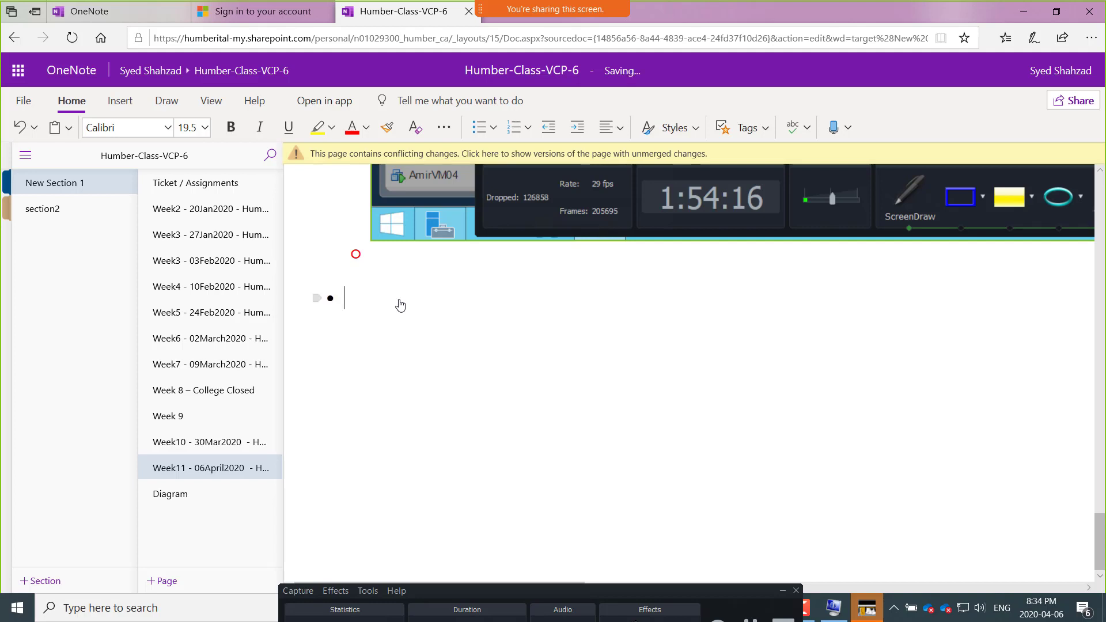
text(OVA an)
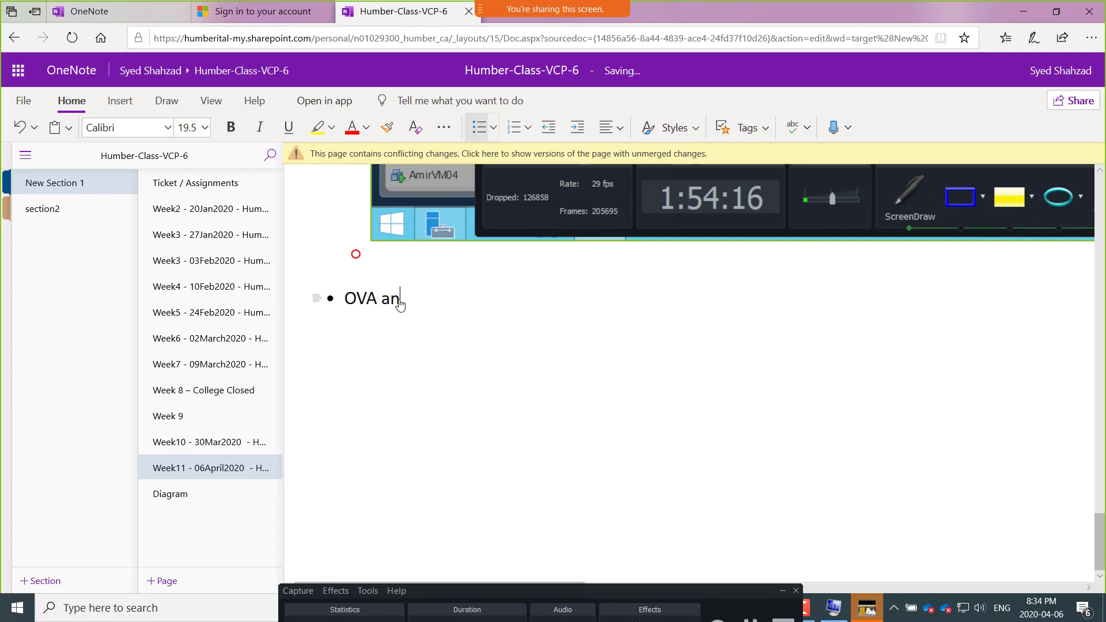
text(d OVF)
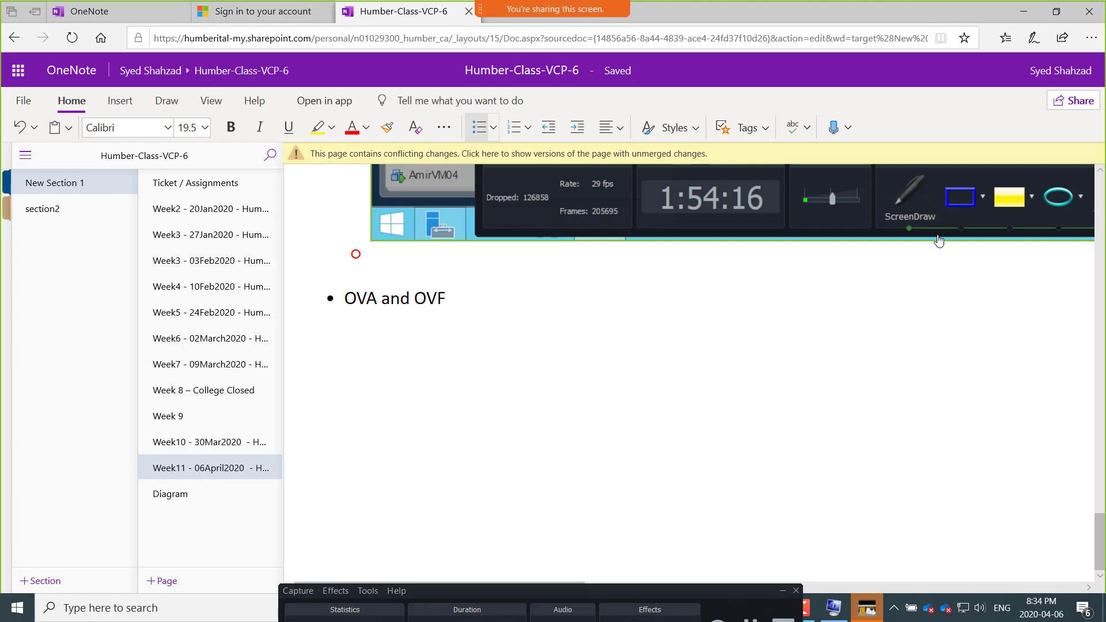
Step: Open the presentation OVA and OVF.pptx in PowerPoint by way of File Explorer
key(alt+Tab)
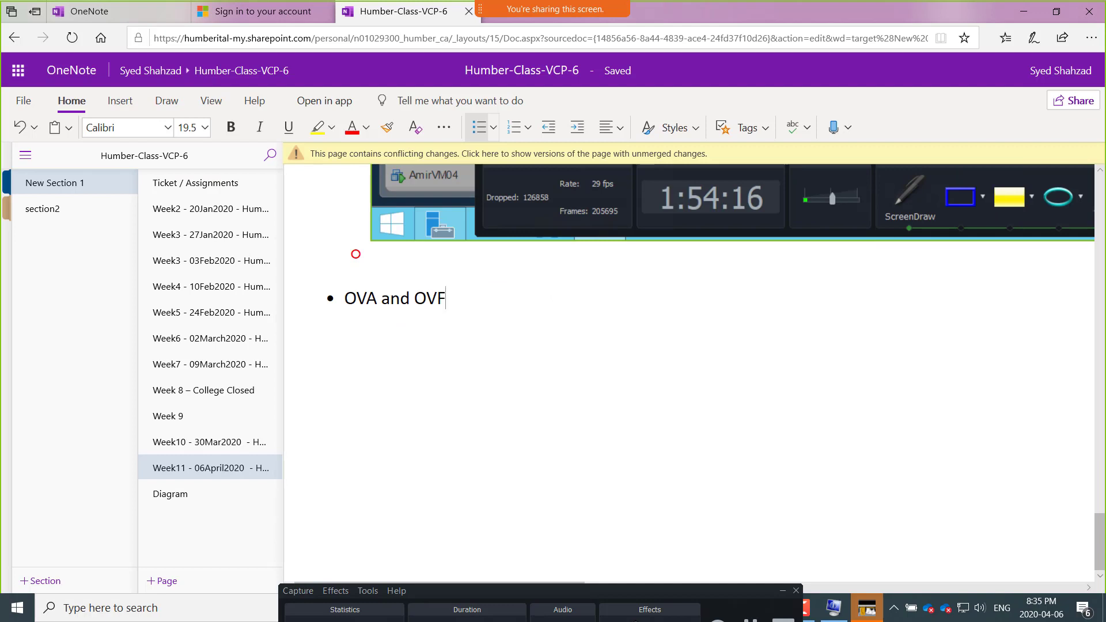
key(super+e)
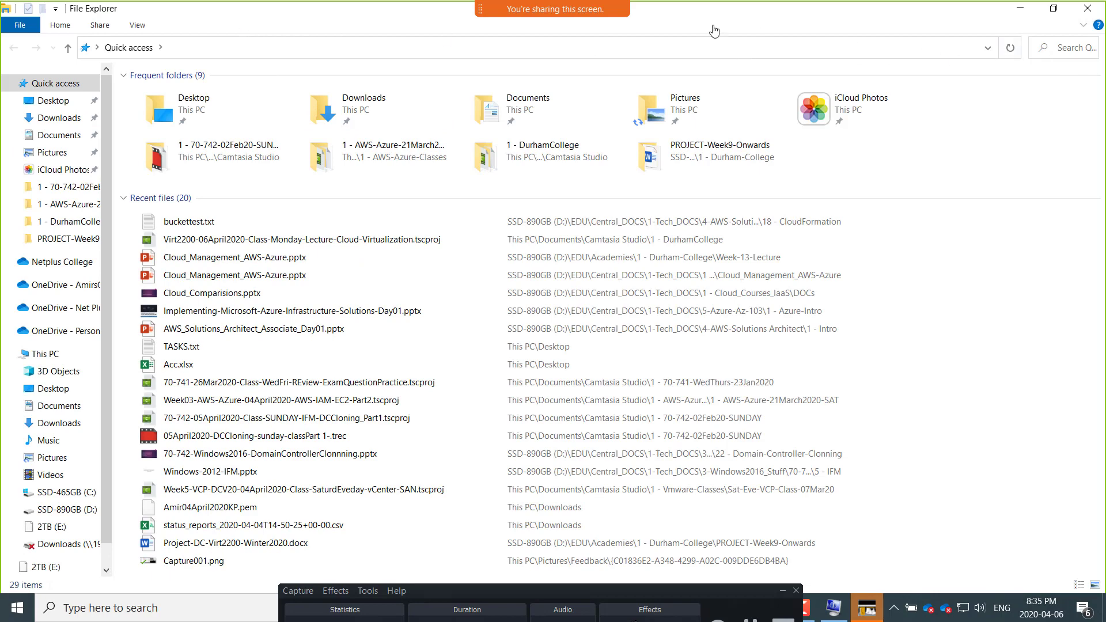
drag(701, 15, 1105, 38)
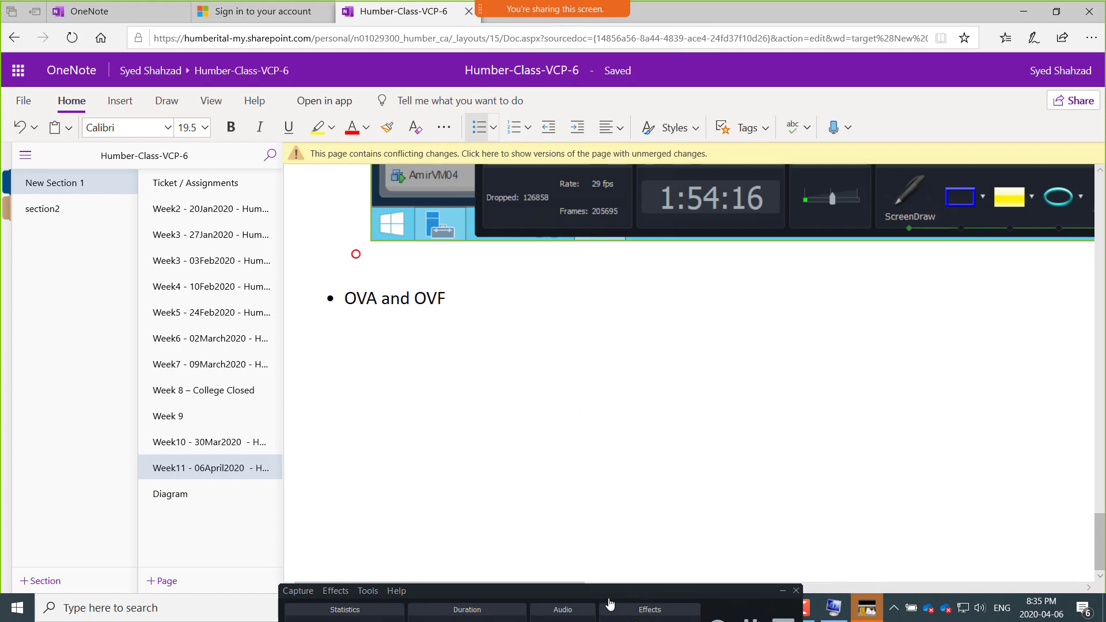
drag(583, 593, 313, 549)
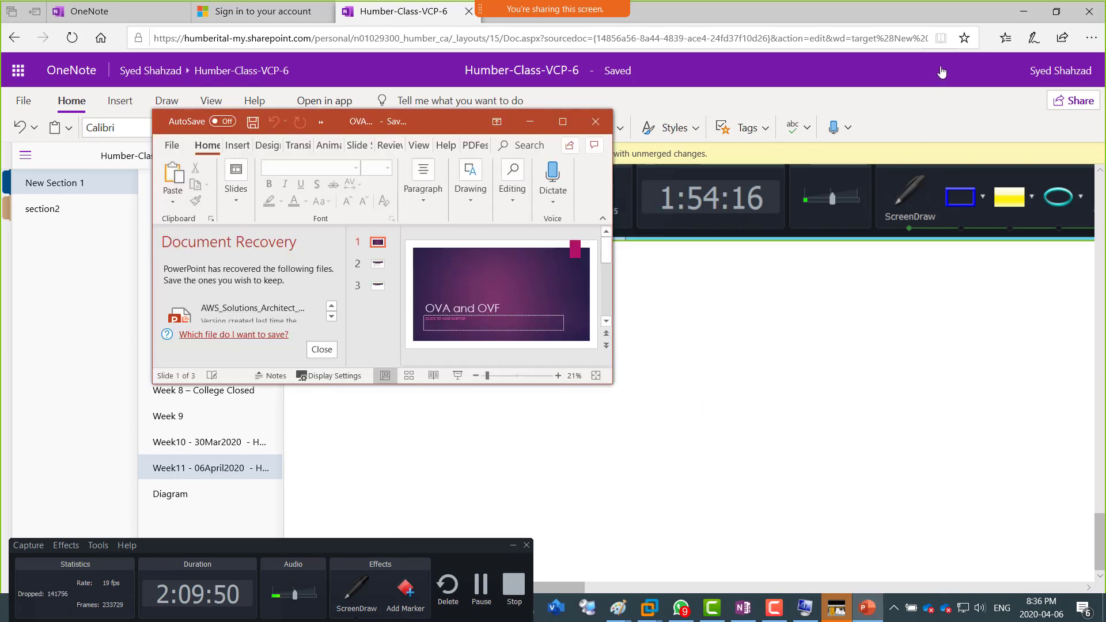
Step: Maximize the presentation and show its Difference slide, highlighting "open virtualization Format" in the OVF definition
click(563, 121)
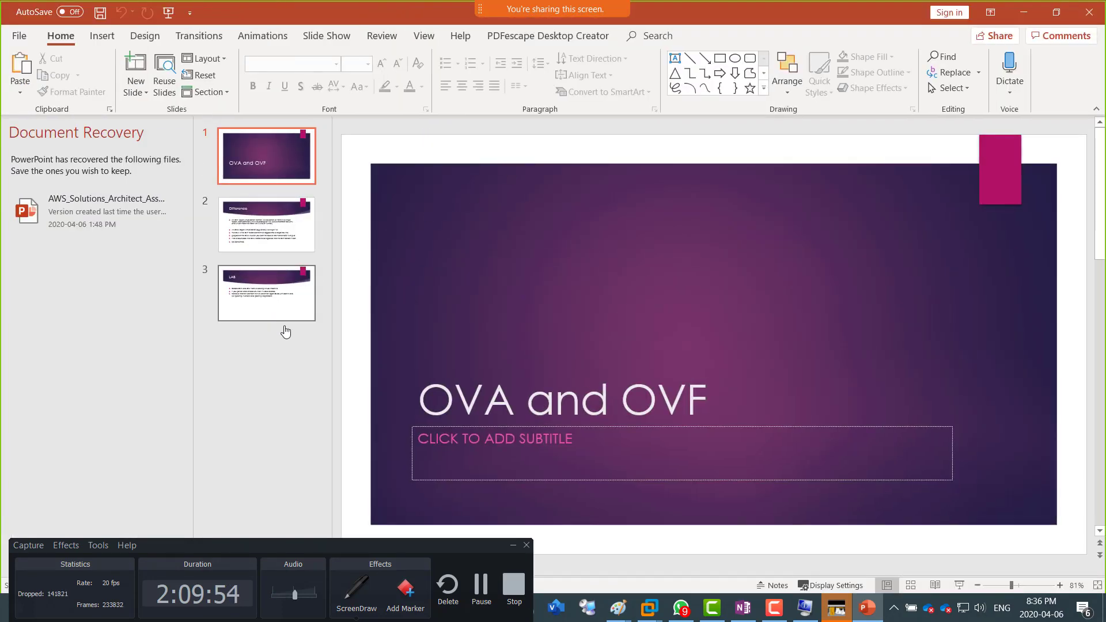
click(280, 225)
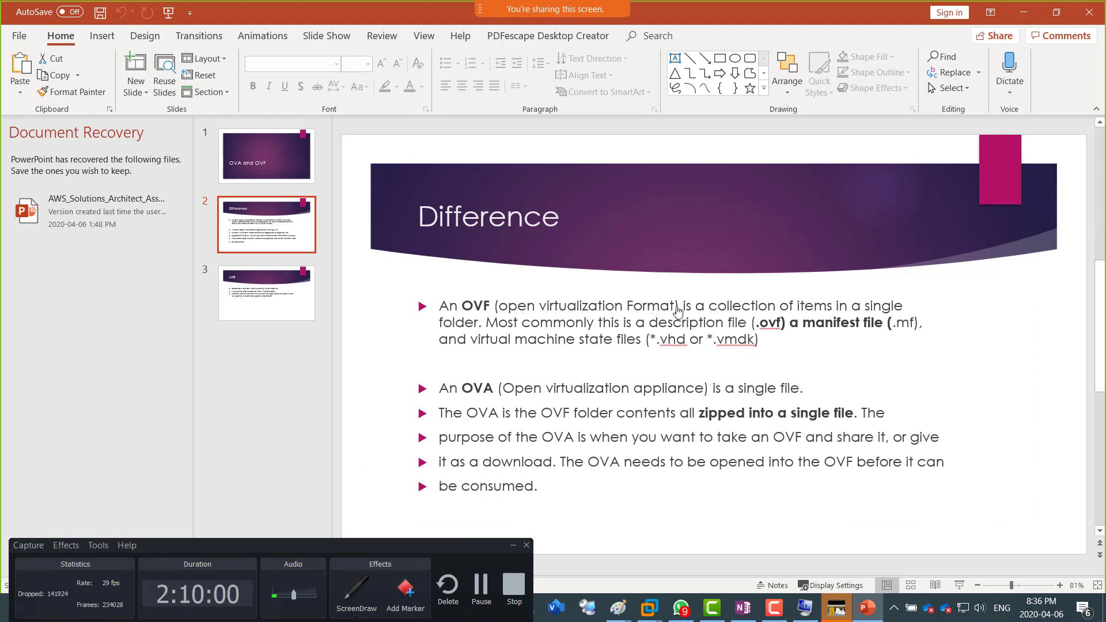
drag(675, 307, 497, 309)
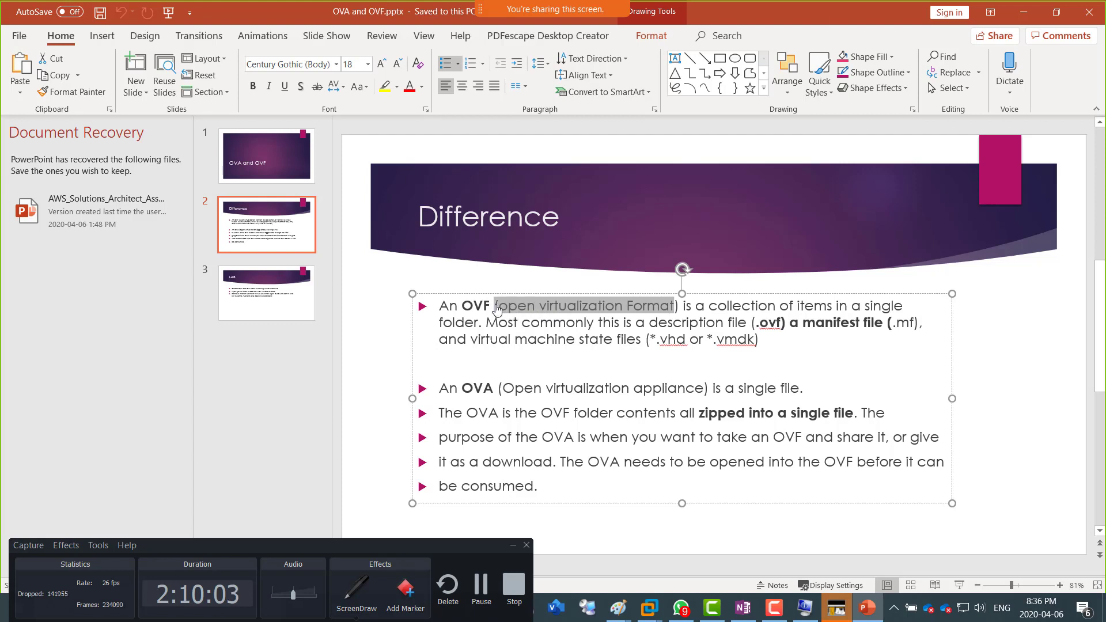
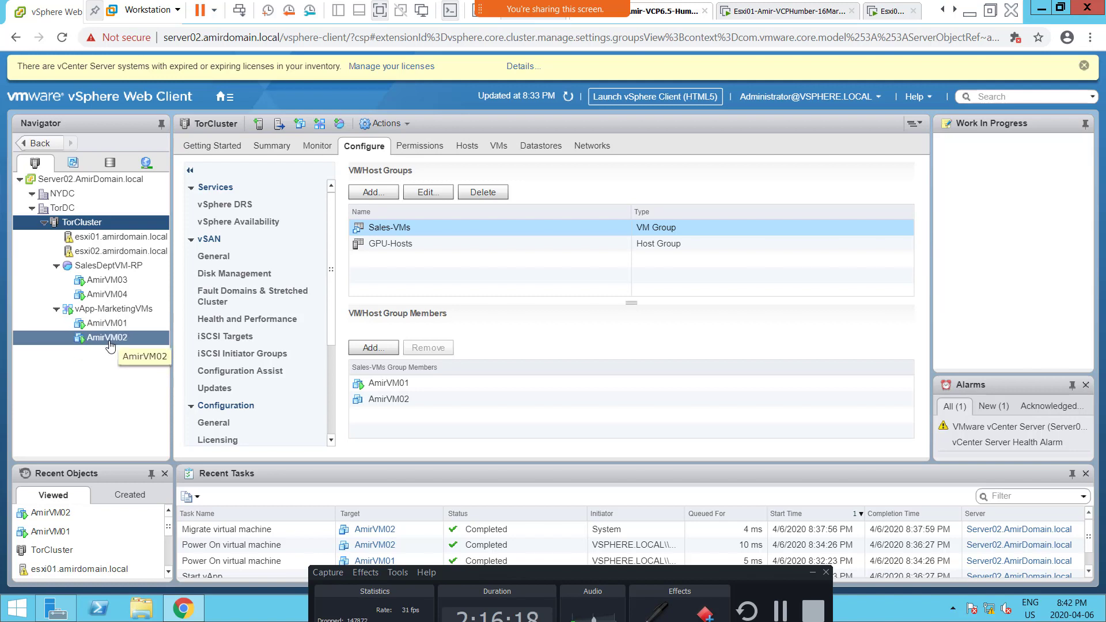
Step: Power off the AmirVM02 virtual machine in vApp-MarketingVMs and confirm the shutdown
click(107, 337)
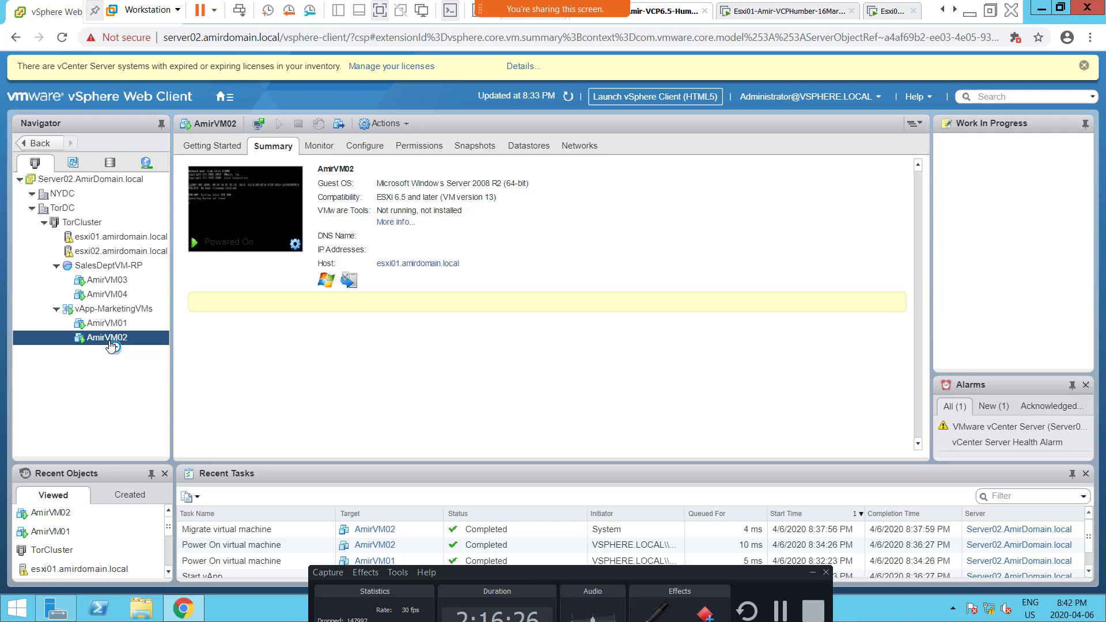
right_click(111, 345)
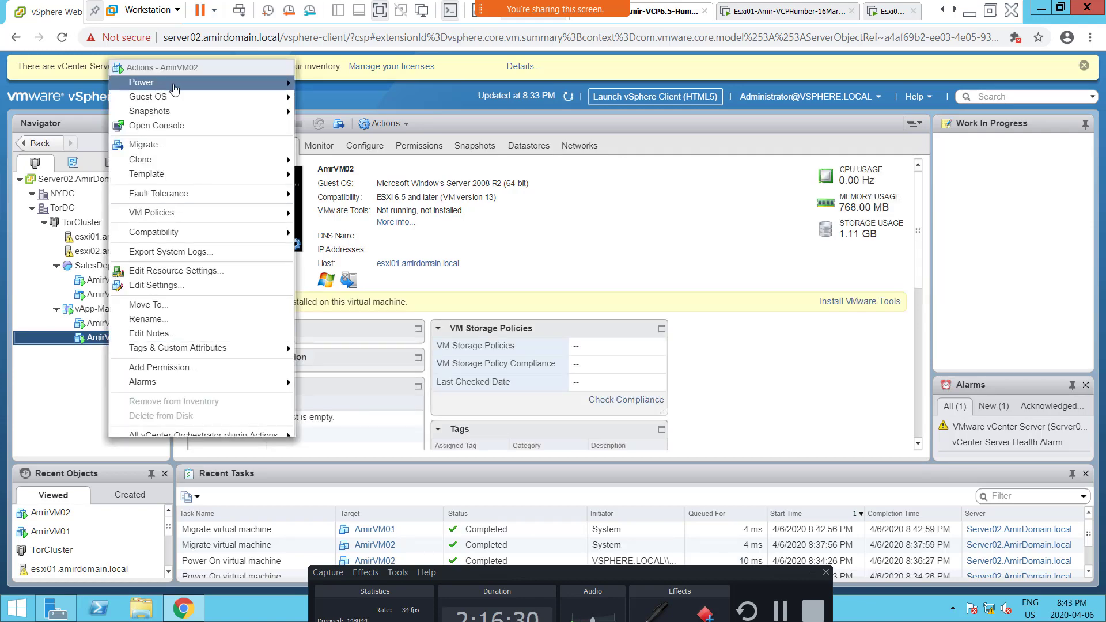
mouse_move(174, 88)
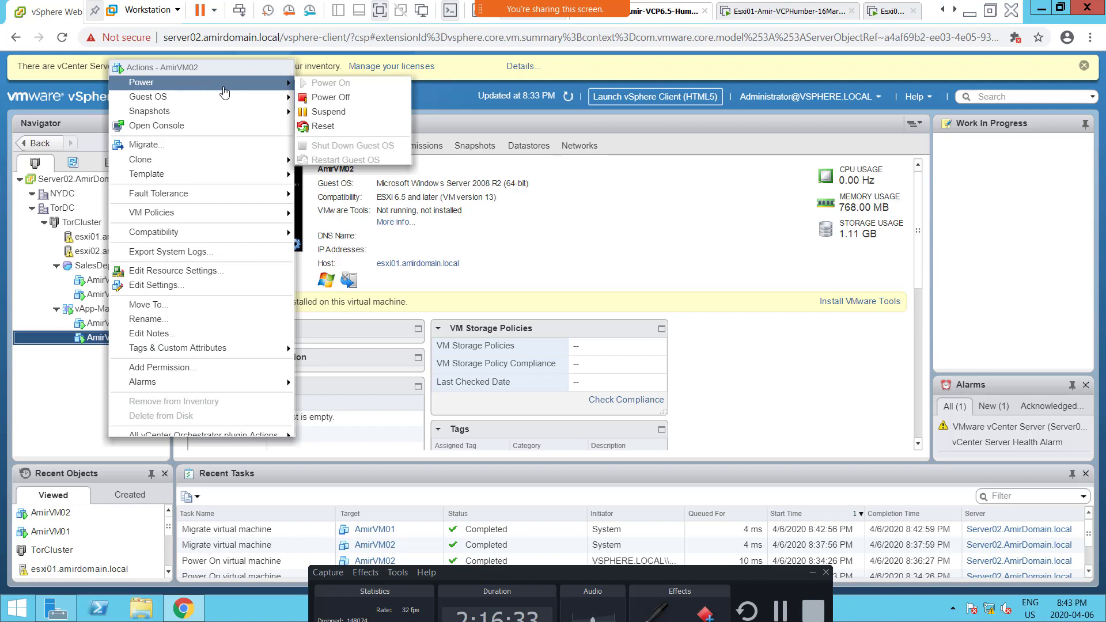
click(336, 102)
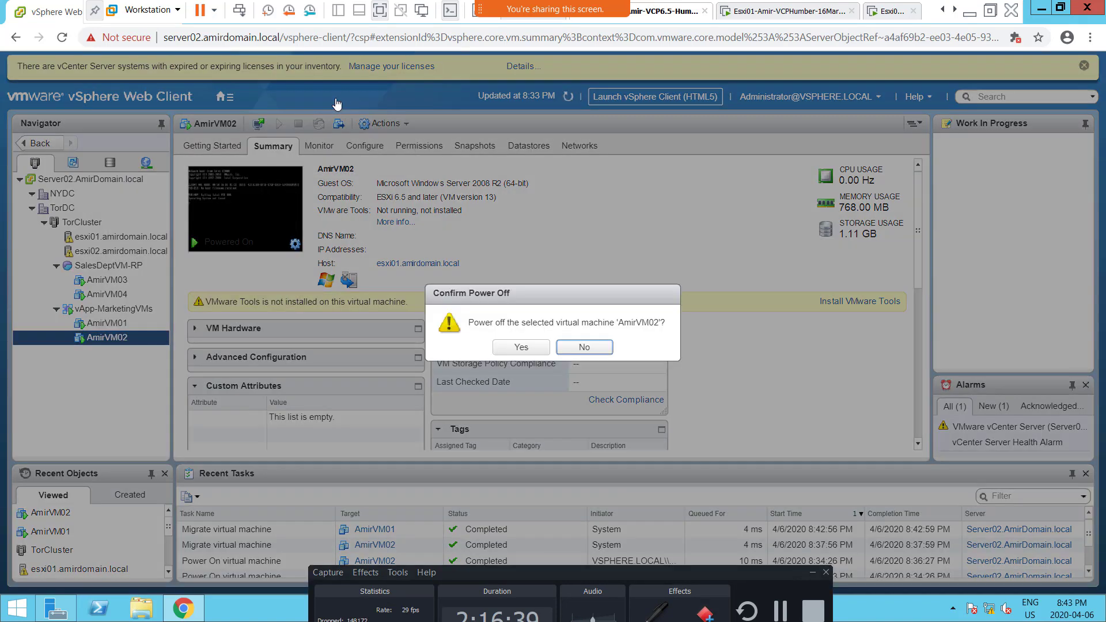
click(499, 351)
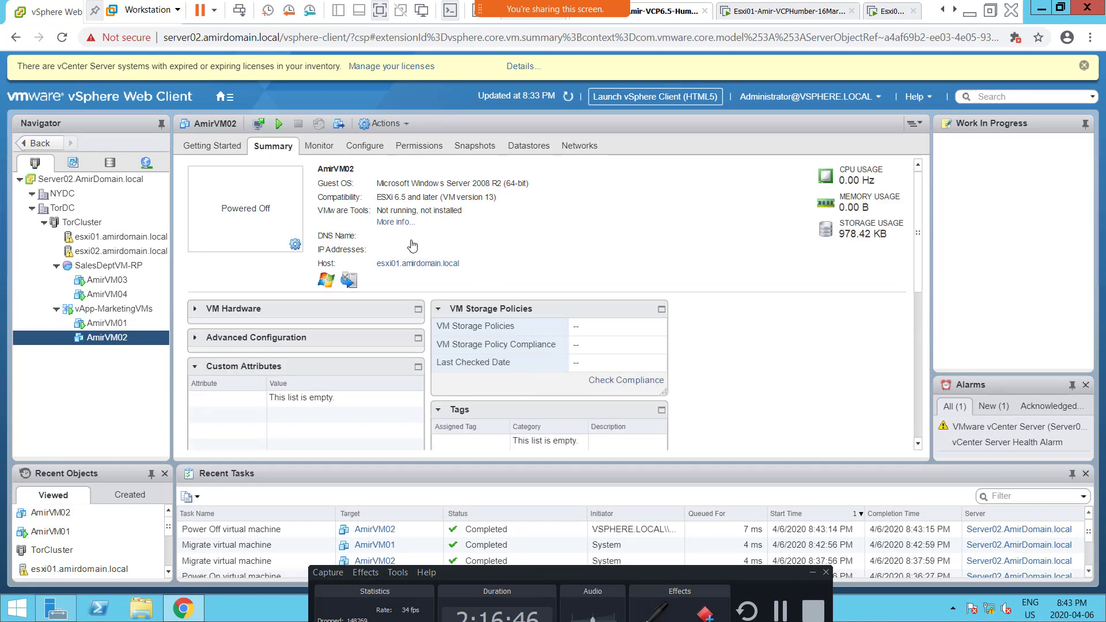
Step: Start an OVF template export of the AmirVM02 virtual machine
right_click(101, 344)
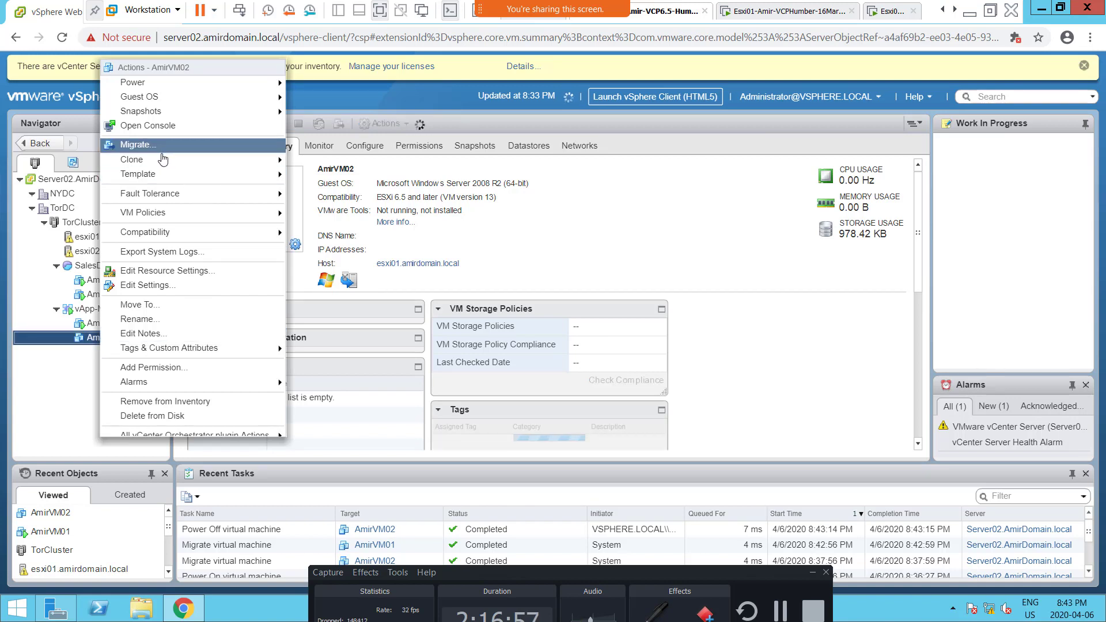
mouse_move(165, 167)
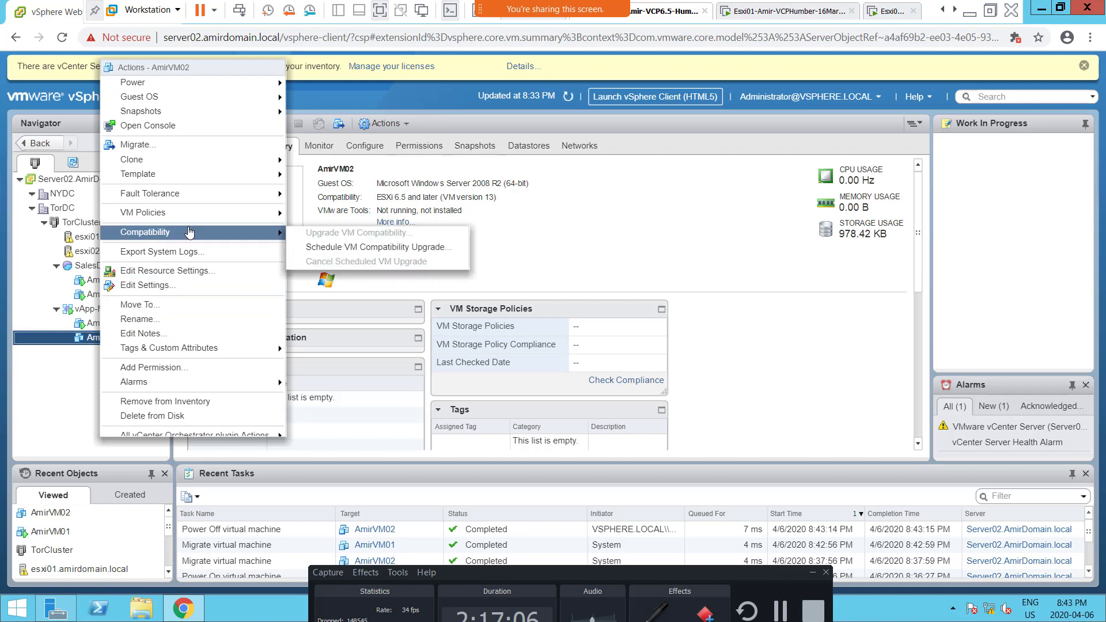
mouse_move(196, 219)
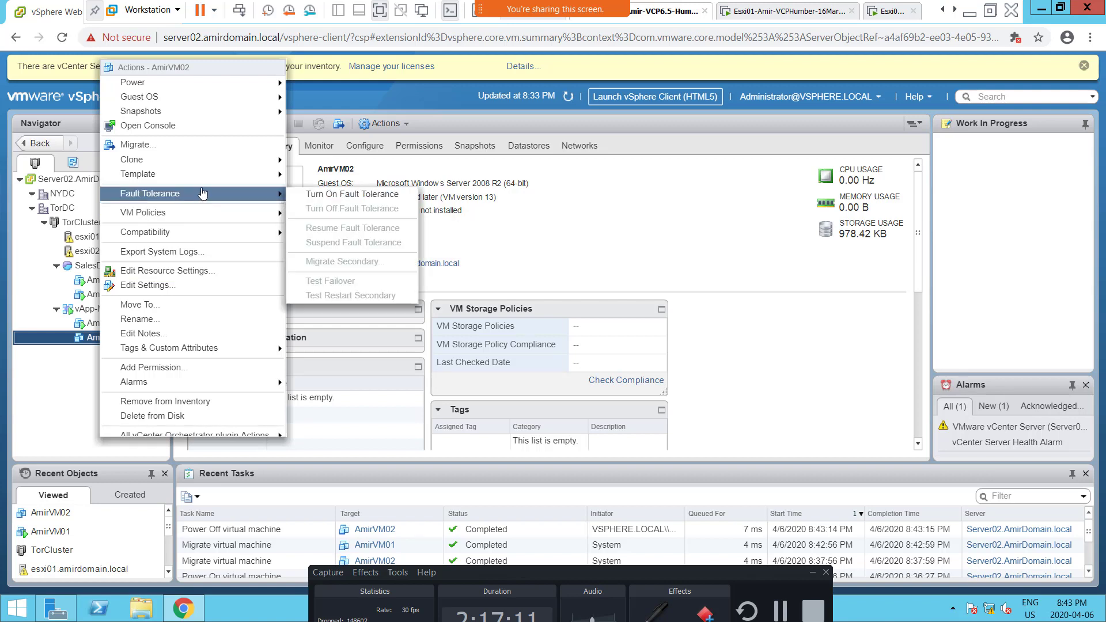
mouse_move(209, 185)
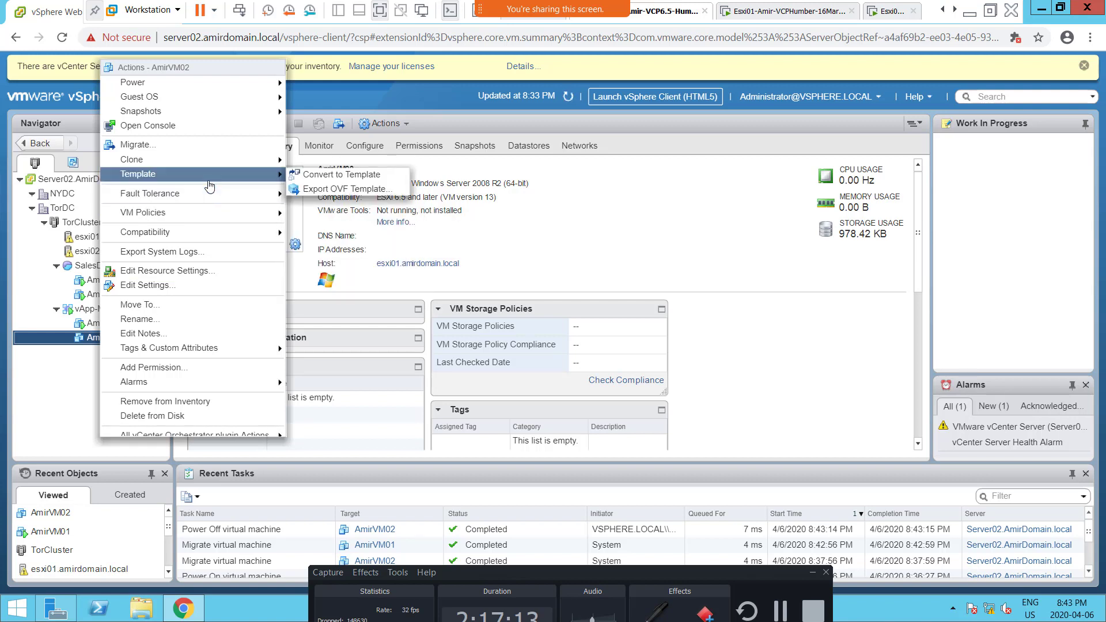
mouse_move(221, 167)
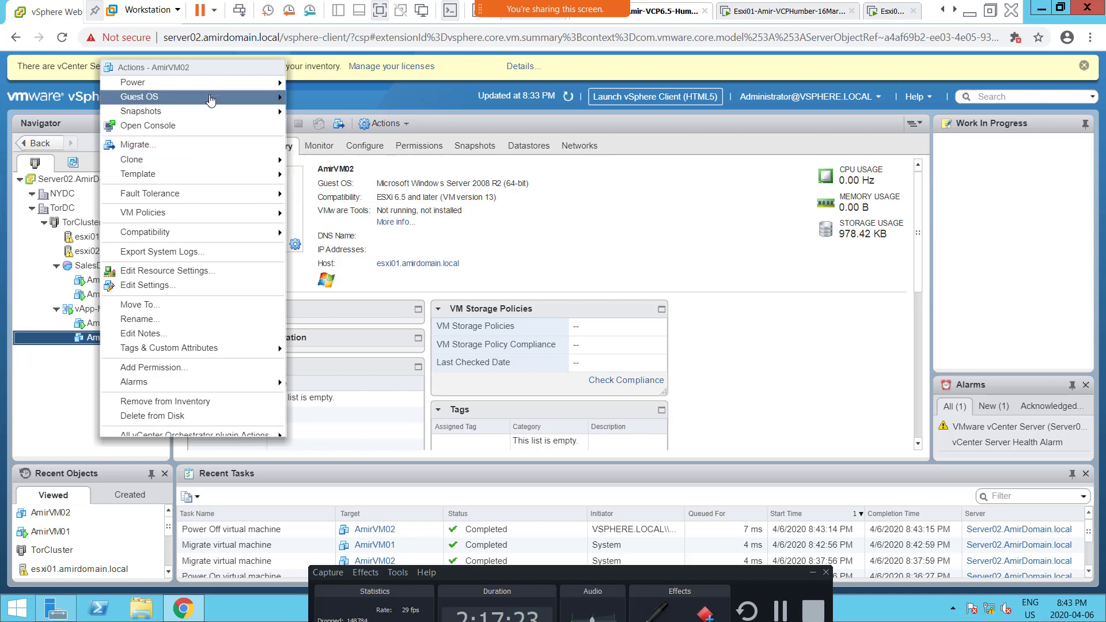
mouse_move(211, 100)
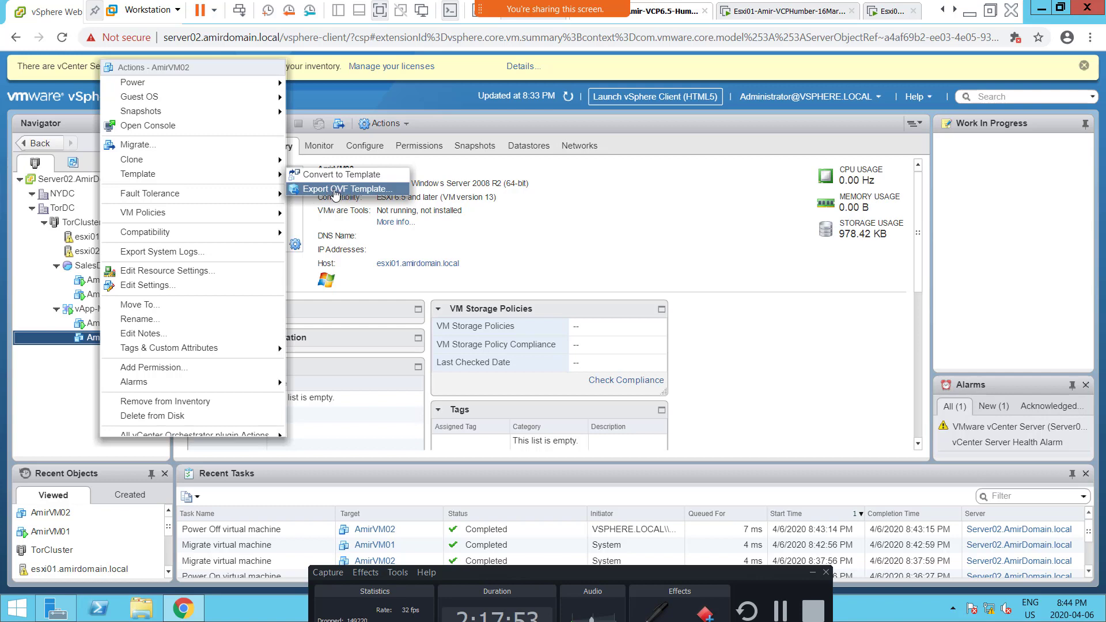
click(341, 190)
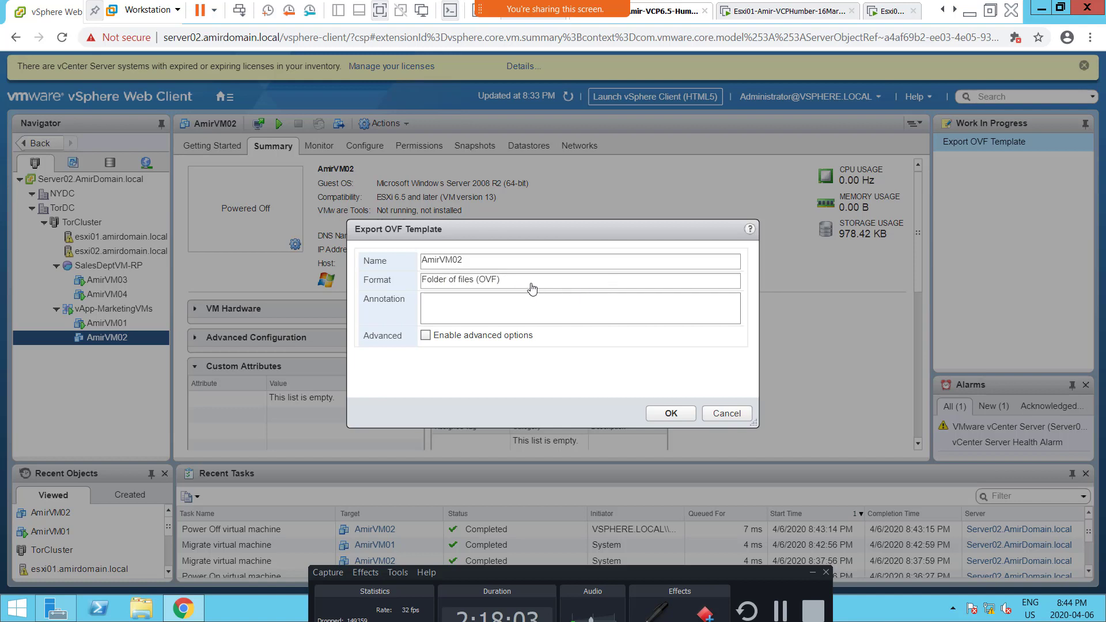
Step: Show the advanced export options, highlight "(OVF)" in the format, and disable the advanced options again
click(451, 310)
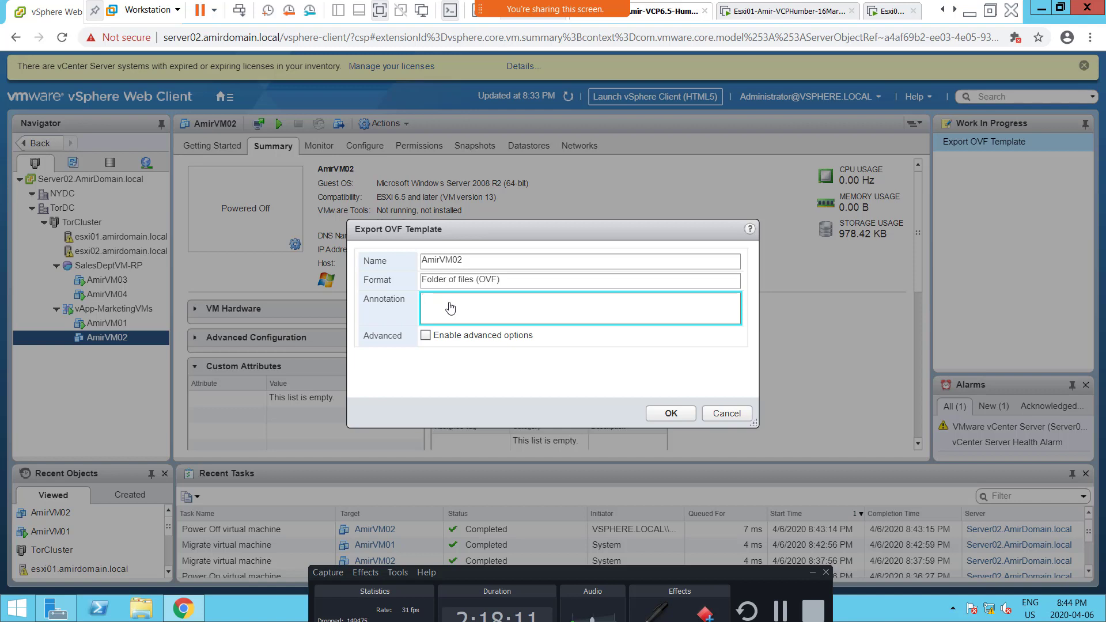
click(426, 338)
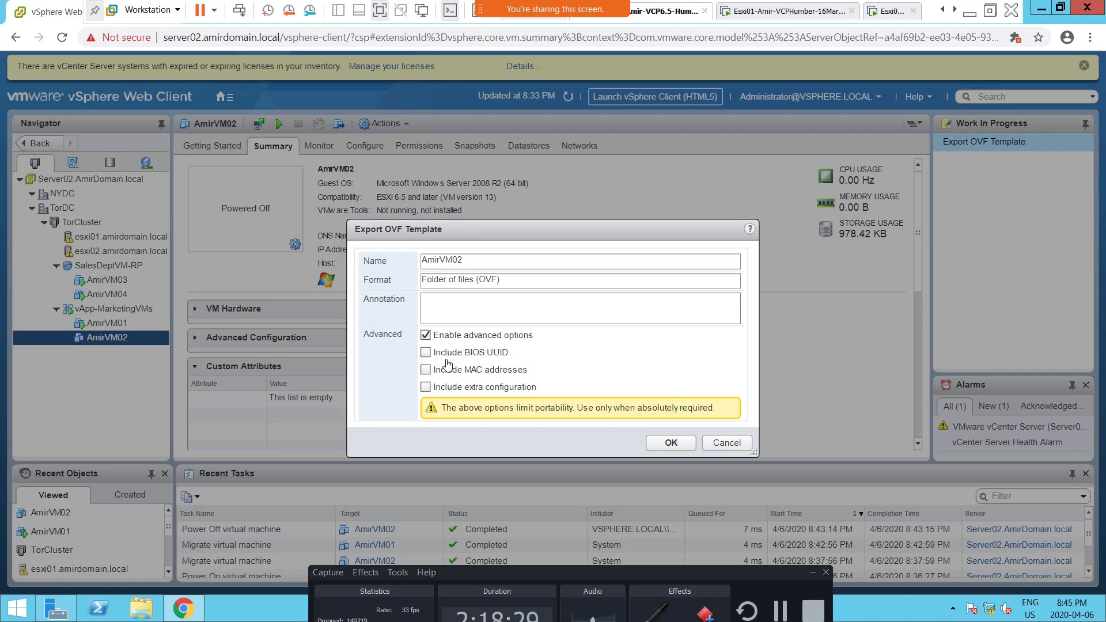
triple_click(498, 282)
click(509, 284)
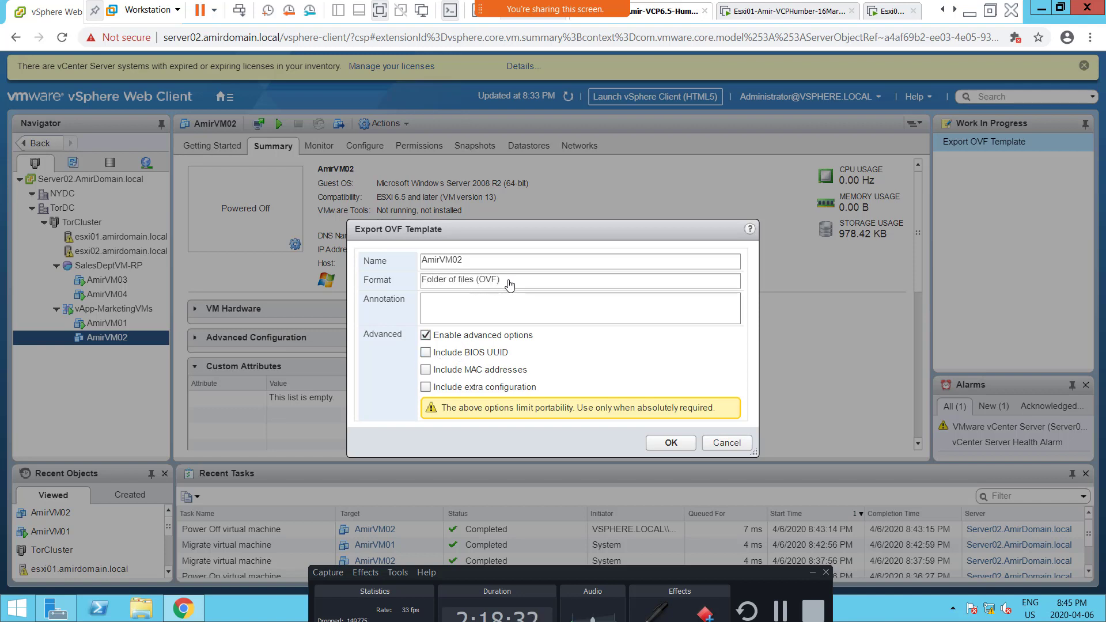
double_click(509, 284)
click(509, 284)
double_click(509, 284)
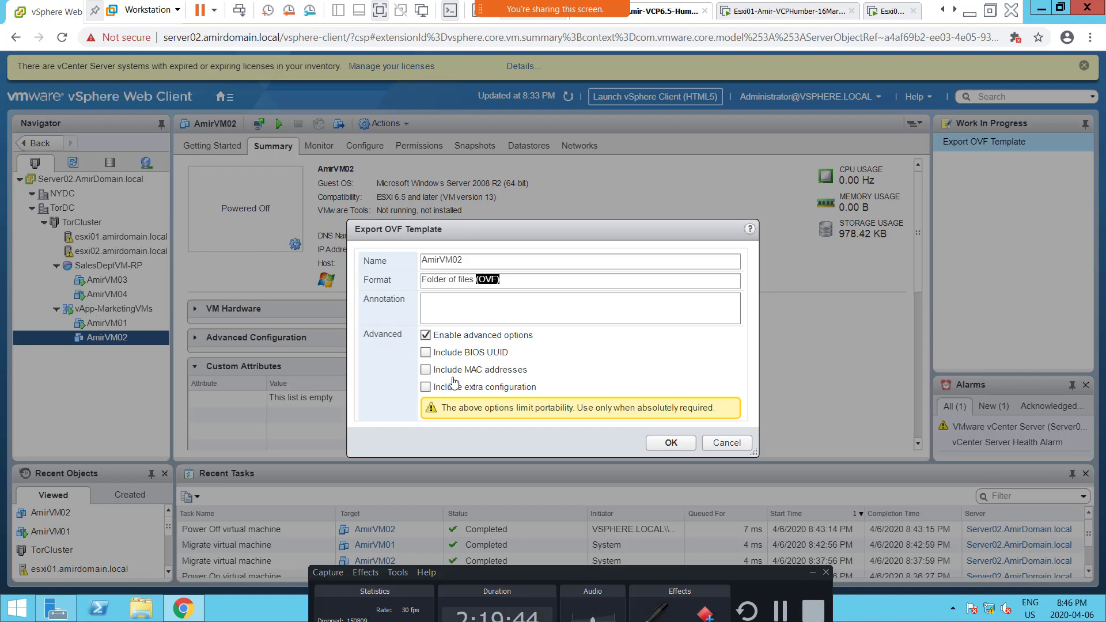
click(426, 336)
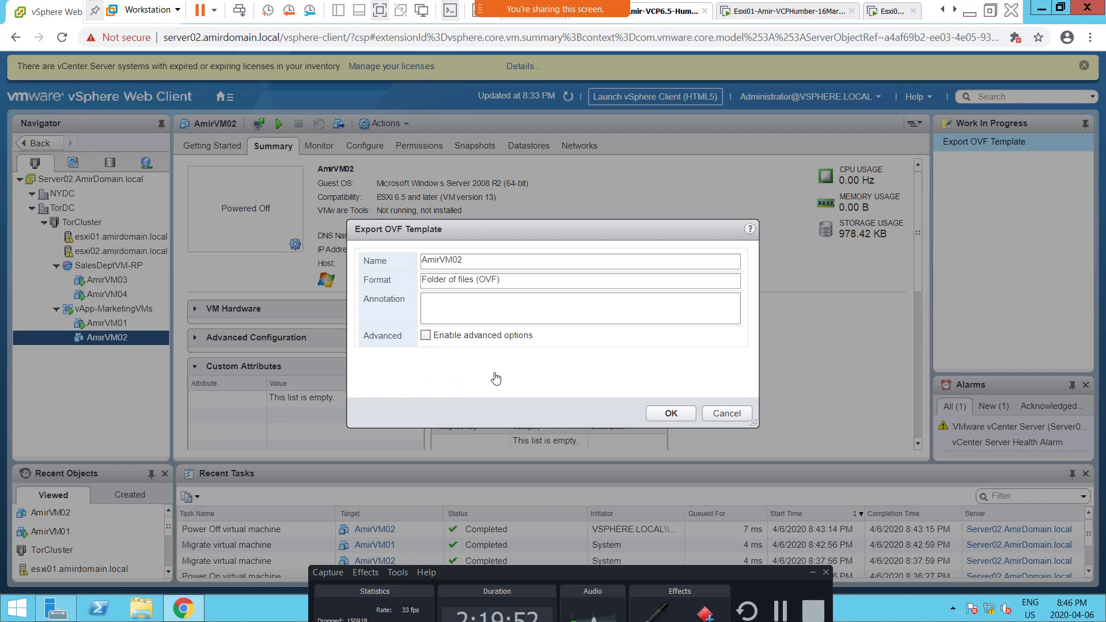
Step: Export AmirVM02 in the Folder of files (OVF) format with advanced options left disabled
triple_click(514, 287)
double_click(516, 283)
click(516, 283)
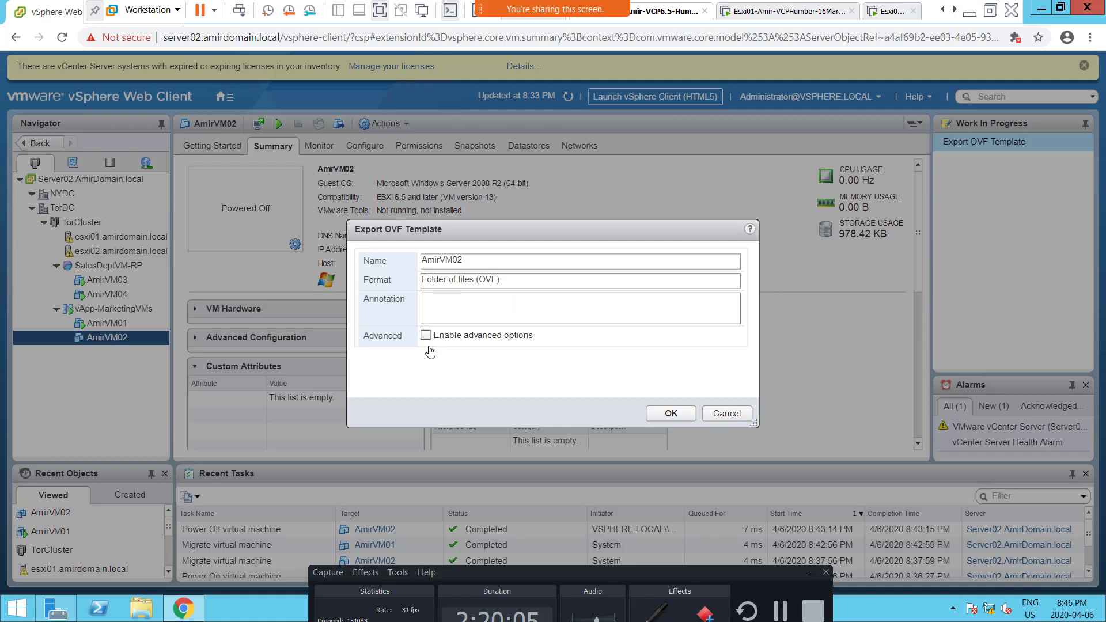
click(672, 418)
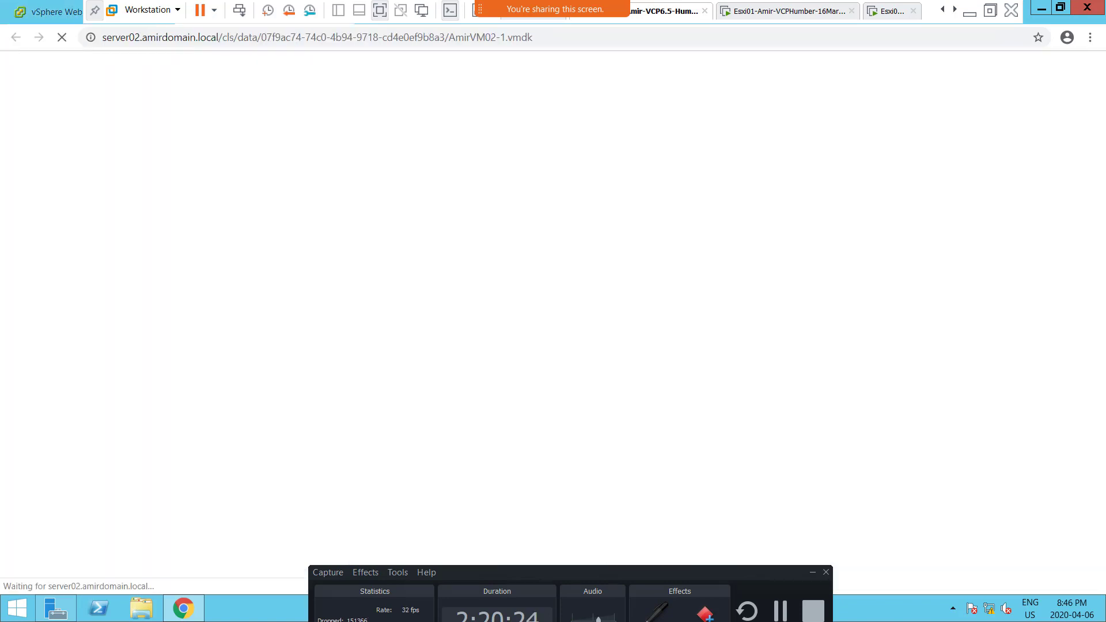
Step: Switch to the OVA and OVF presentation in PowerPoint, show its LAB slide with "Bad URL" highlighted, and minimize the presentation
key(alt+Tab)
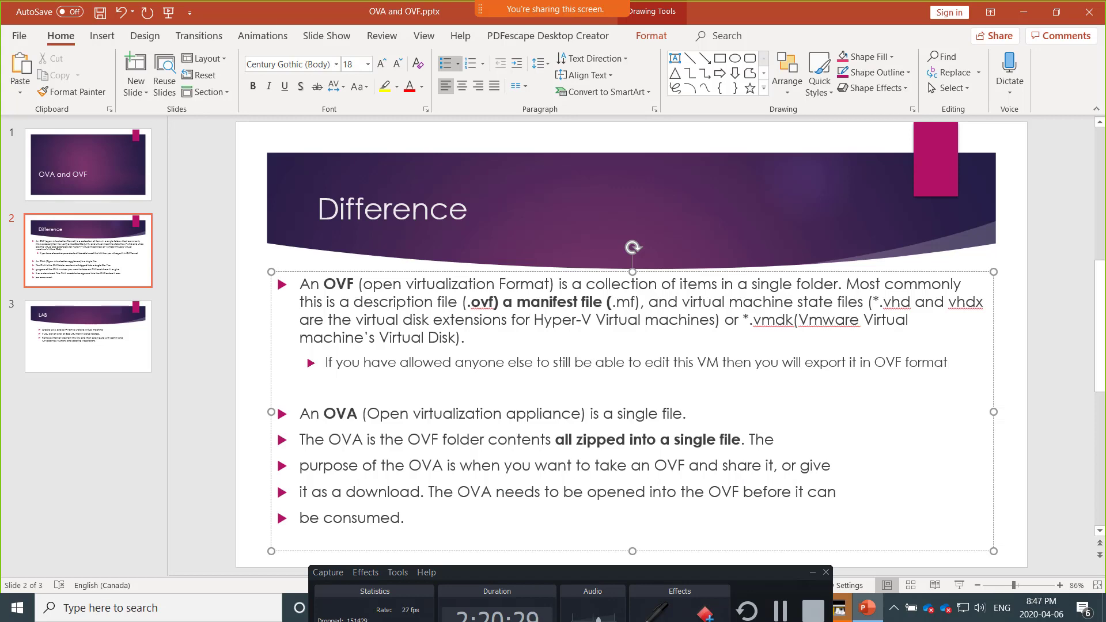
key(alt+Tab)
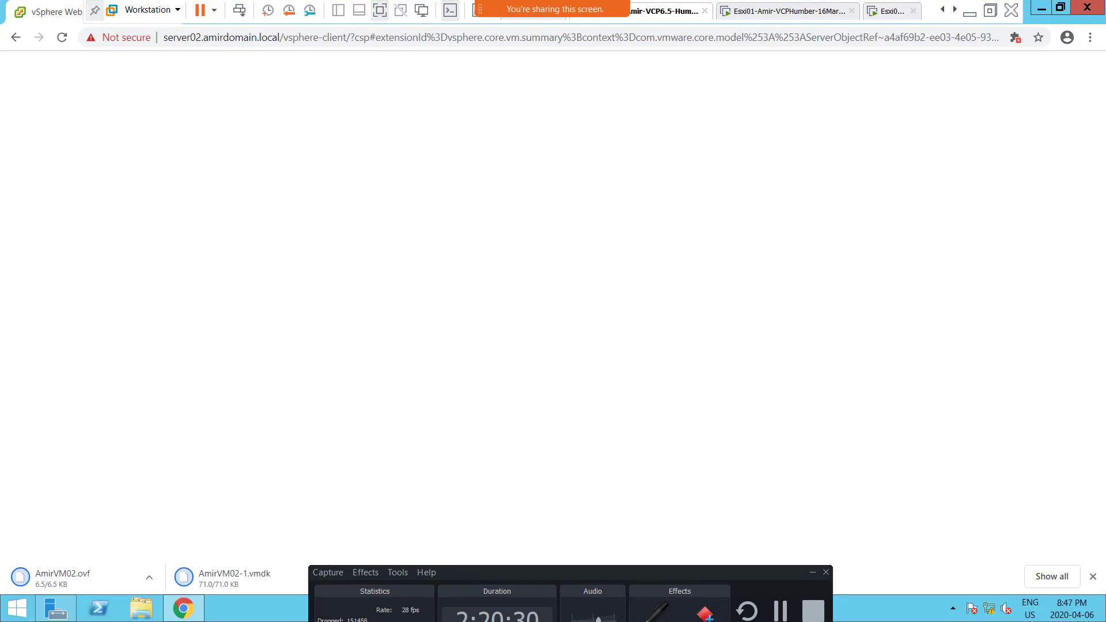
key(alt+Tab)
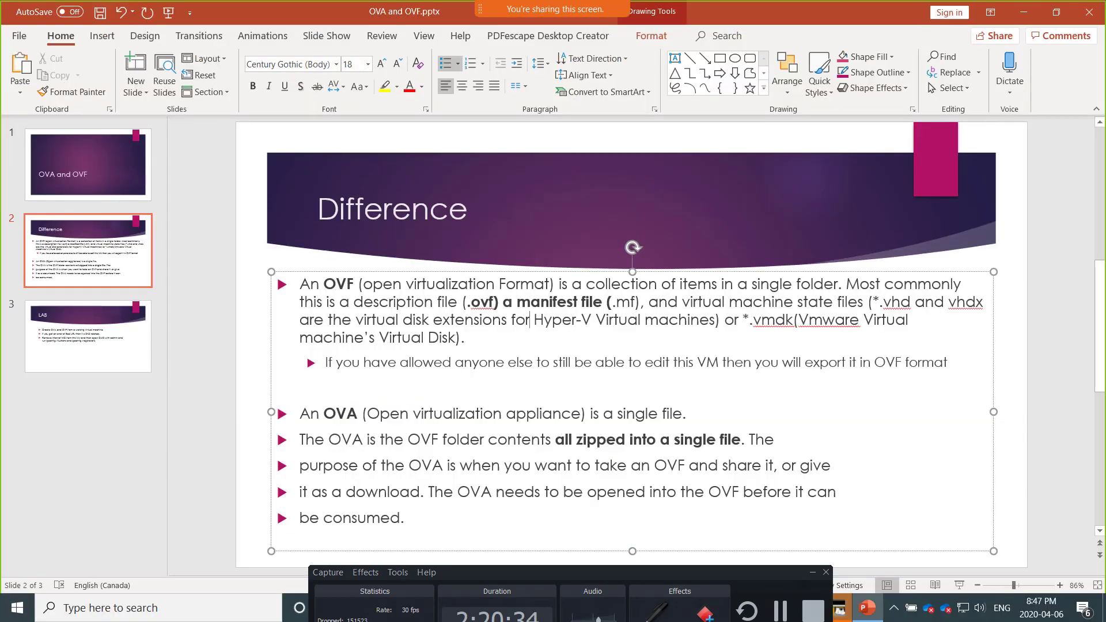
click(117, 339)
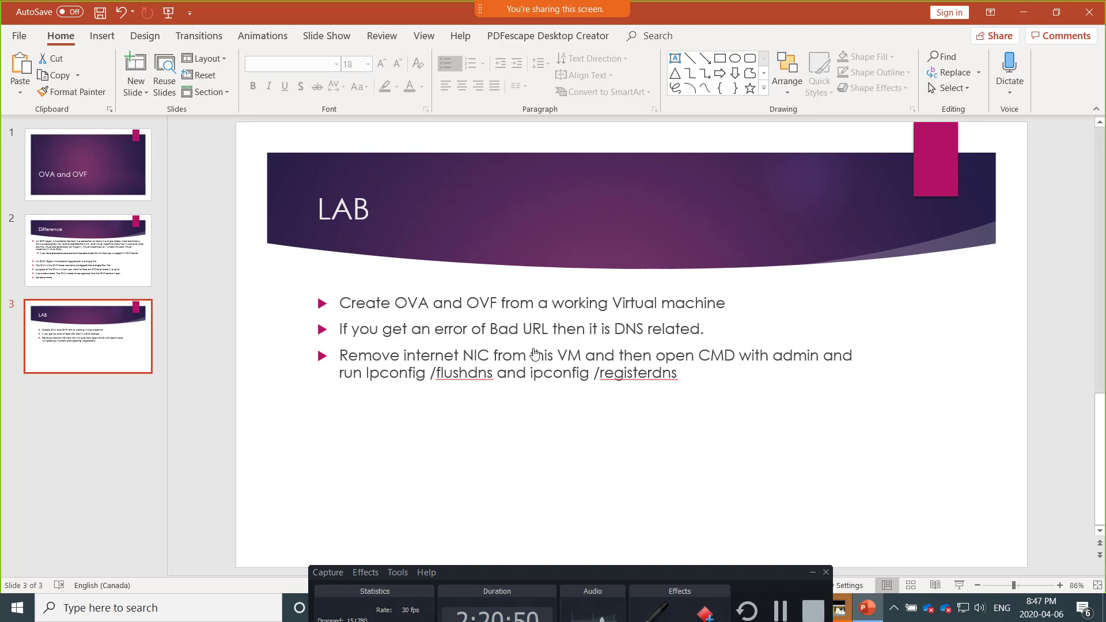
drag(491, 337, 555, 335)
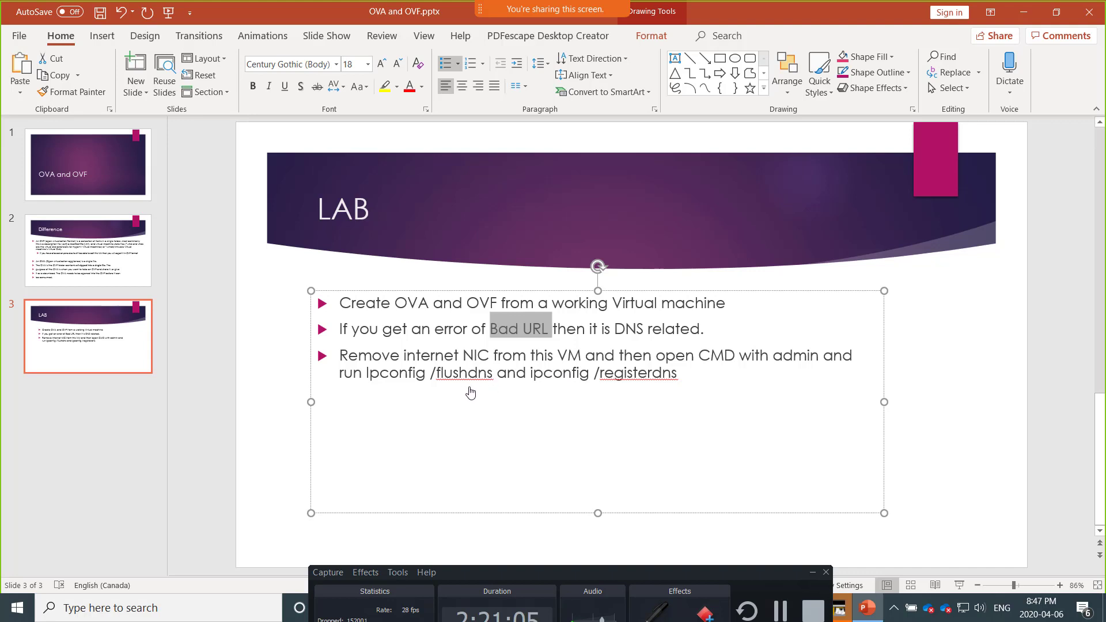
click(1025, 13)
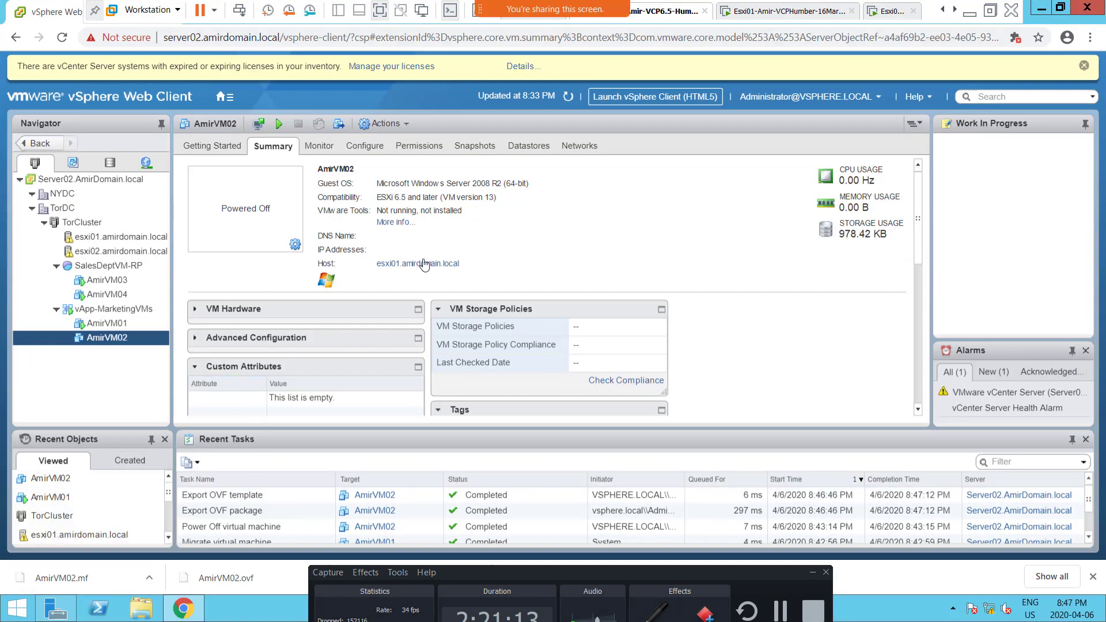
right_click(97, 342)
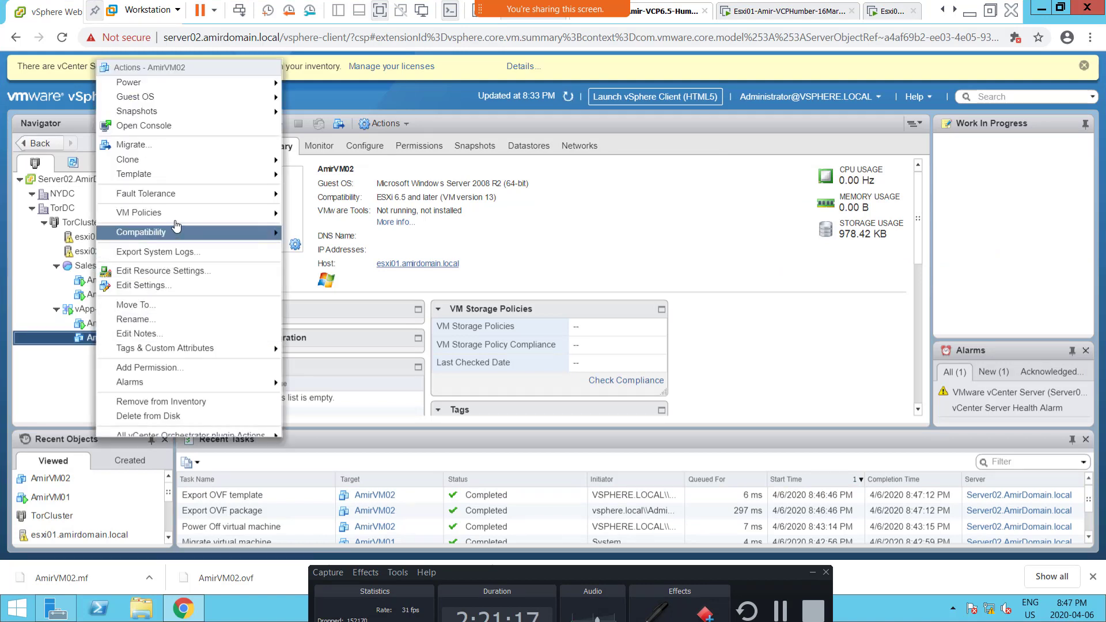
mouse_move(176, 174)
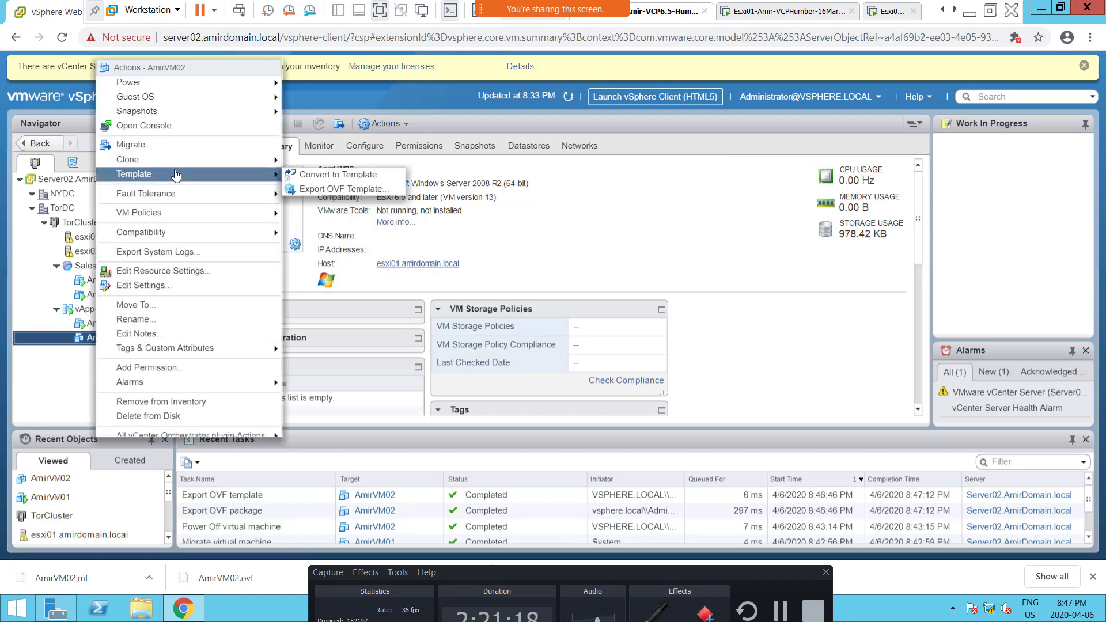
click(353, 190)
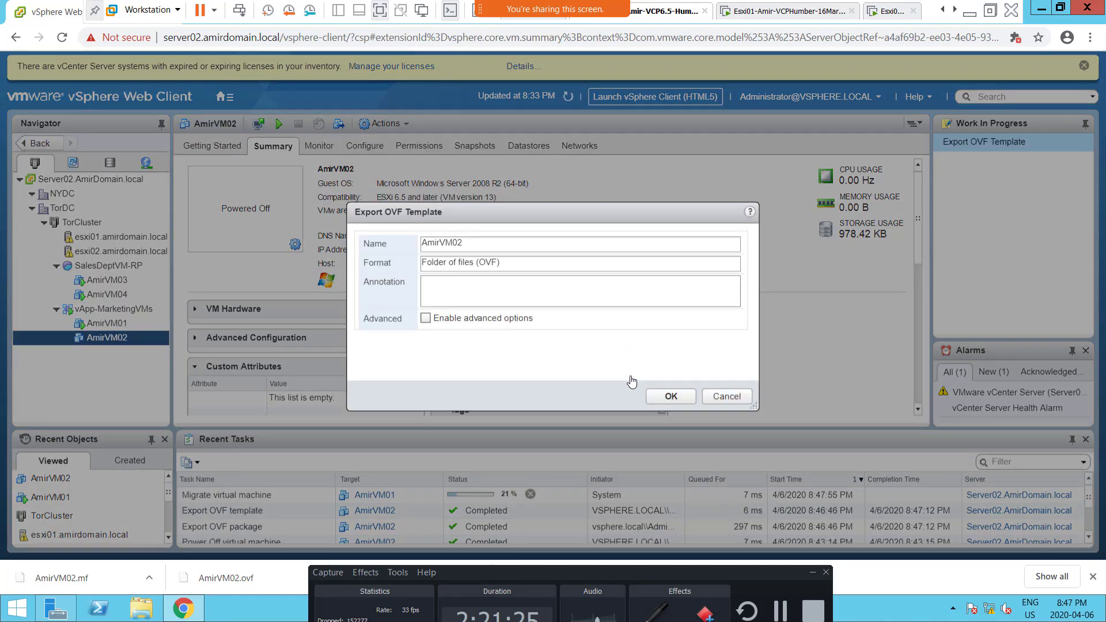
click(724, 397)
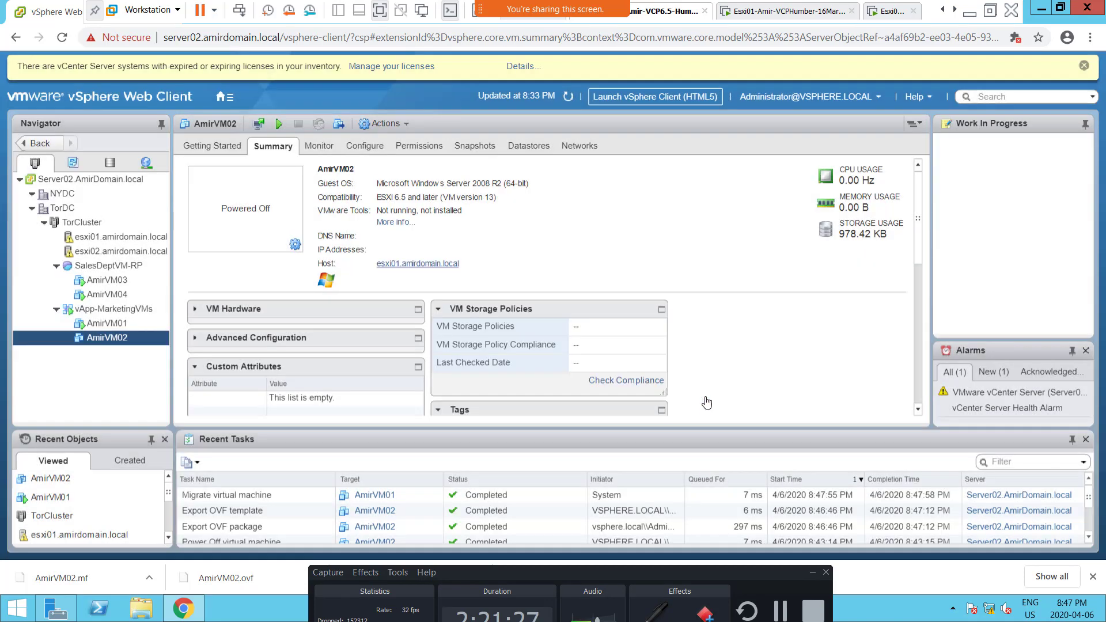
Step: Show the downloaded AmirVM02.mf in its Downloads folder and move that window aside to view the exported files
click(149, 580)
click(176, 528)
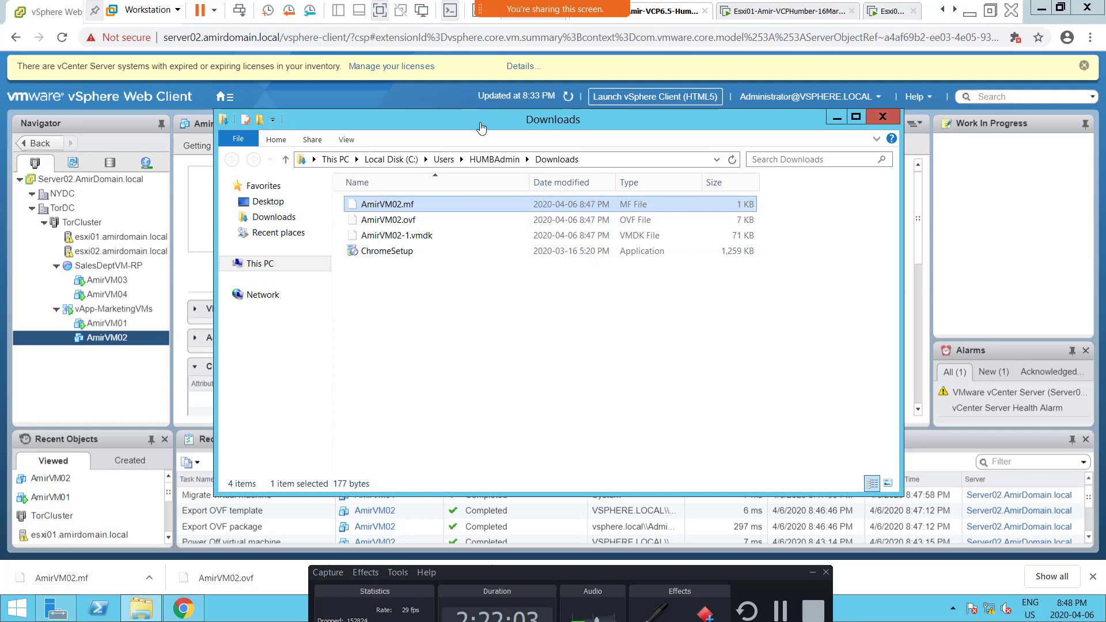
drag(481, 123, 644, 42)
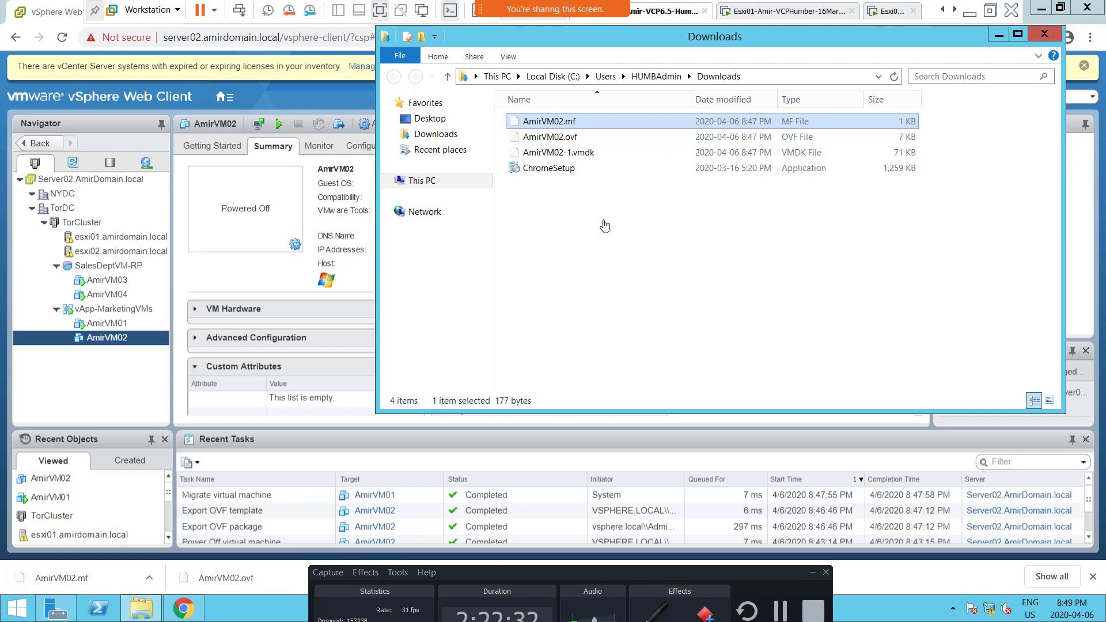
click(604, 226)
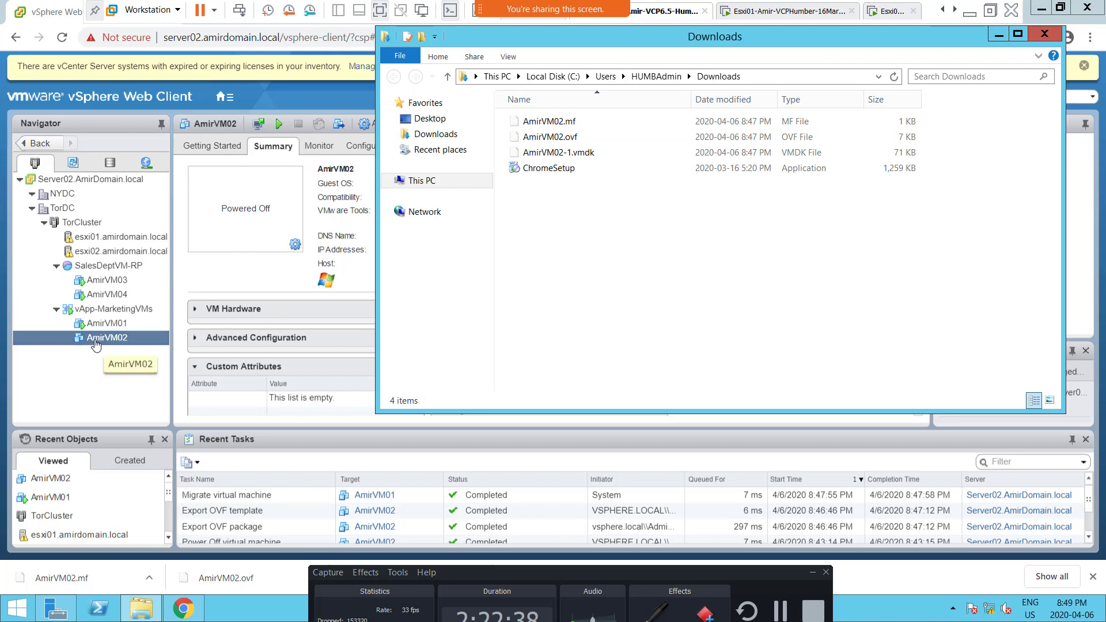
click(95, 344)
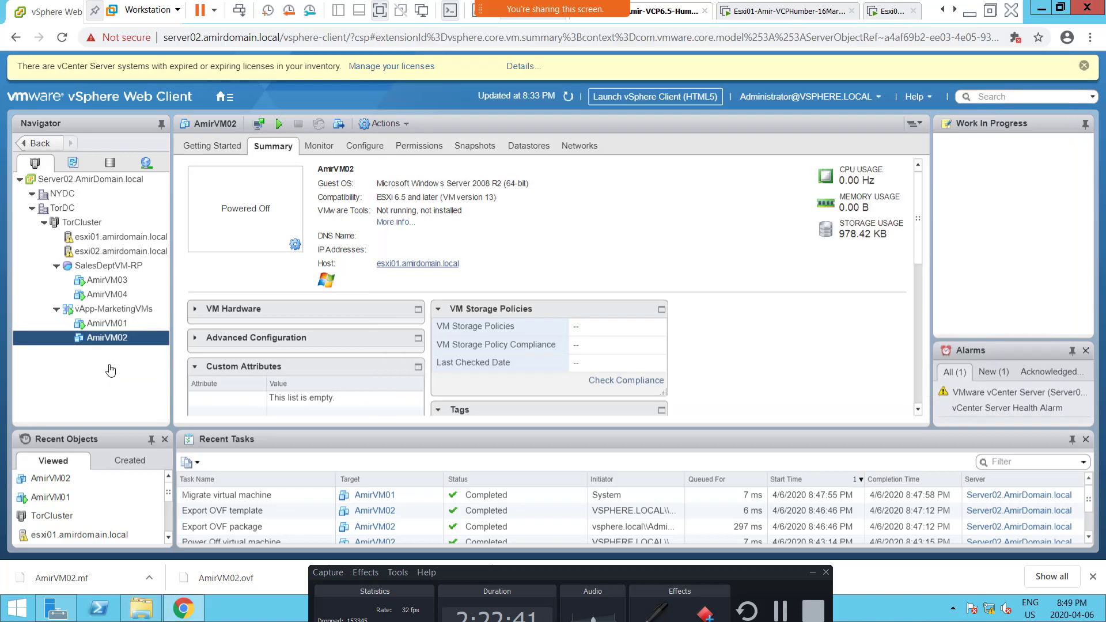
right_click(108, 326)
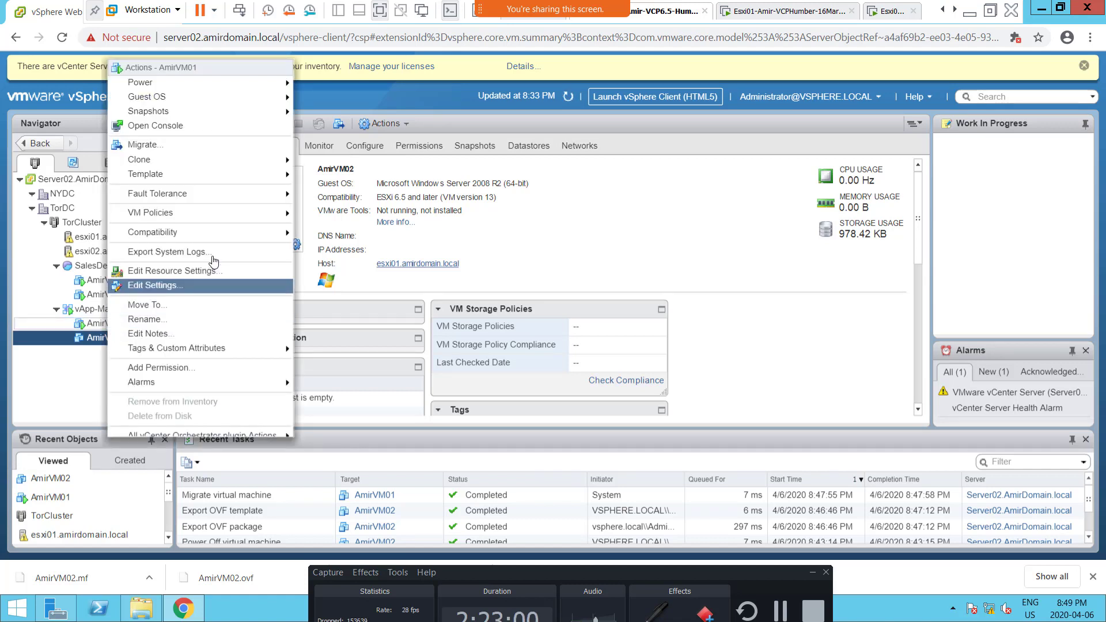
mouse_move(215, 231)
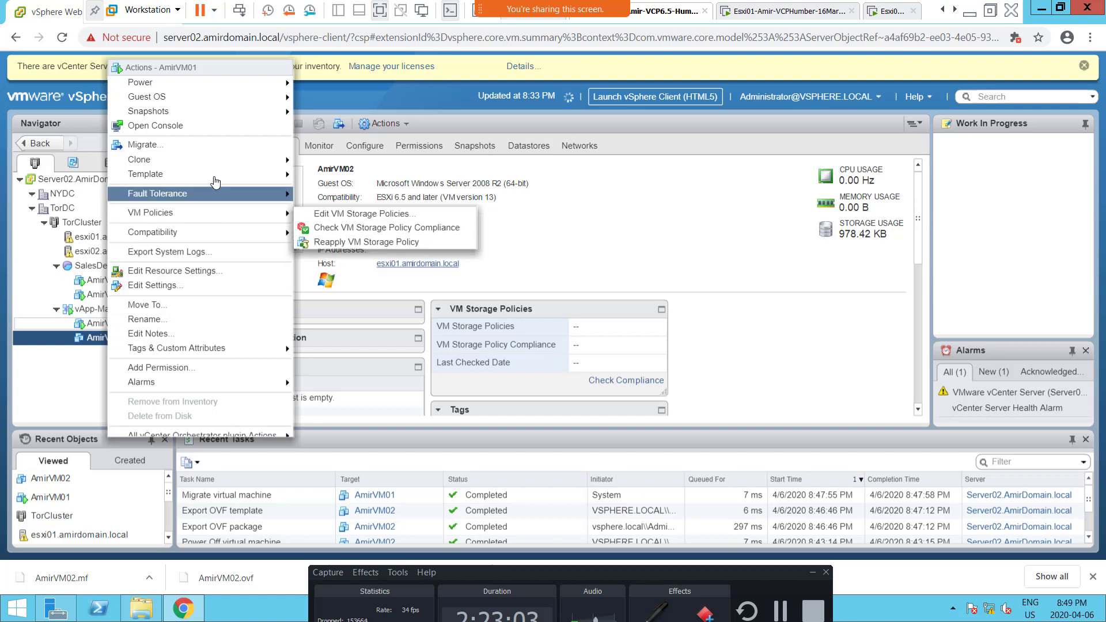
mouse_move(216, 179)
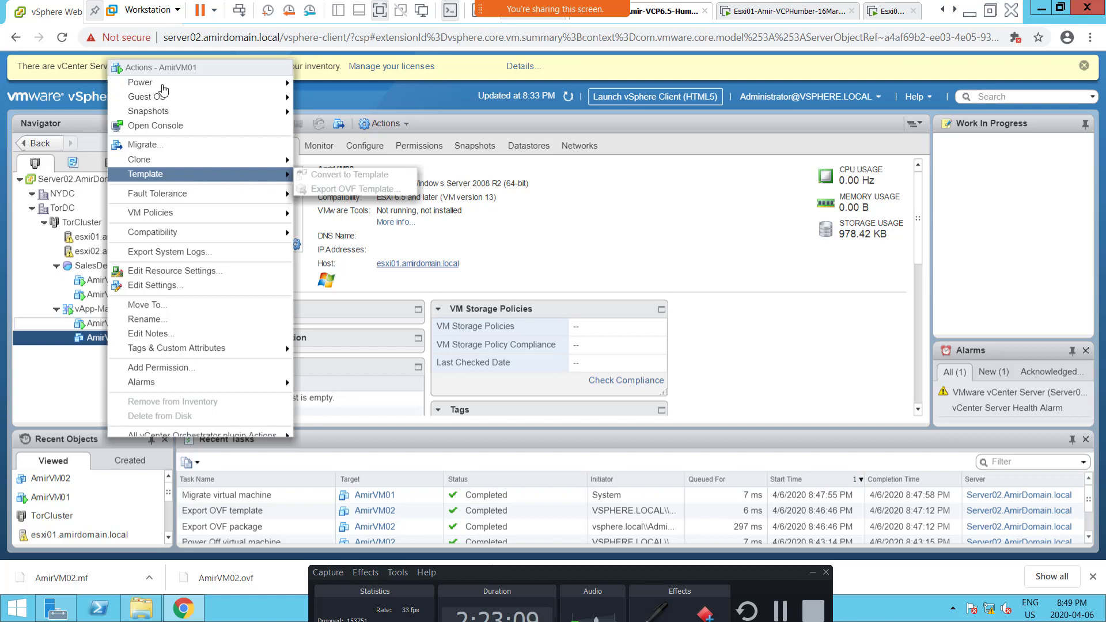
Step: Open the Export OVF Template settings for AmirVM02, check the Folder of files (OVF) format, and cancel the export
click(58, 393)
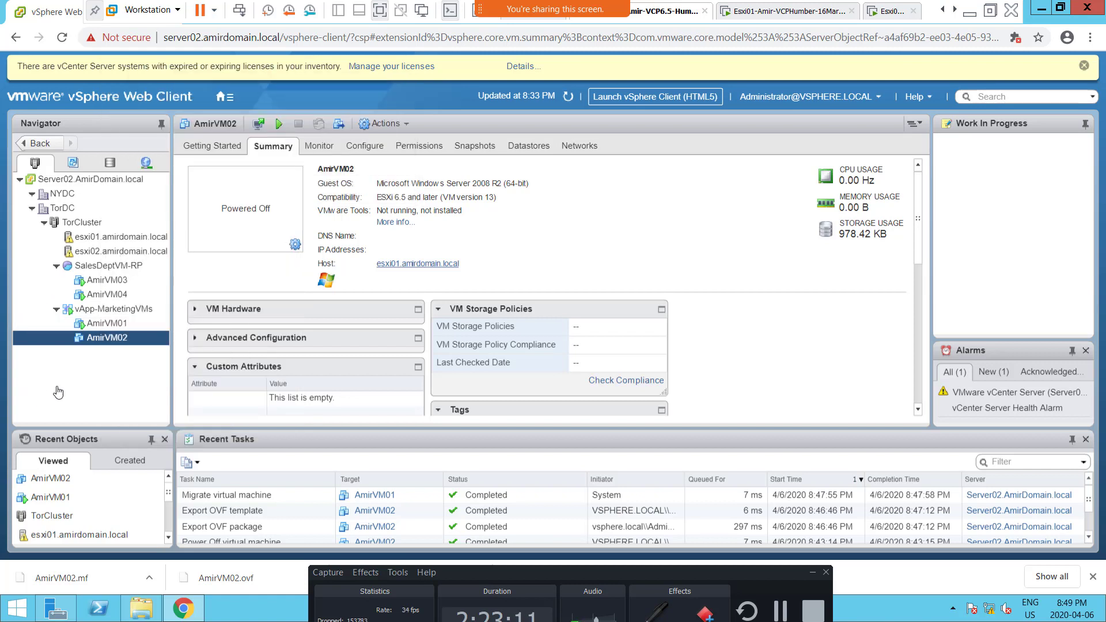
right_click(111, 343)
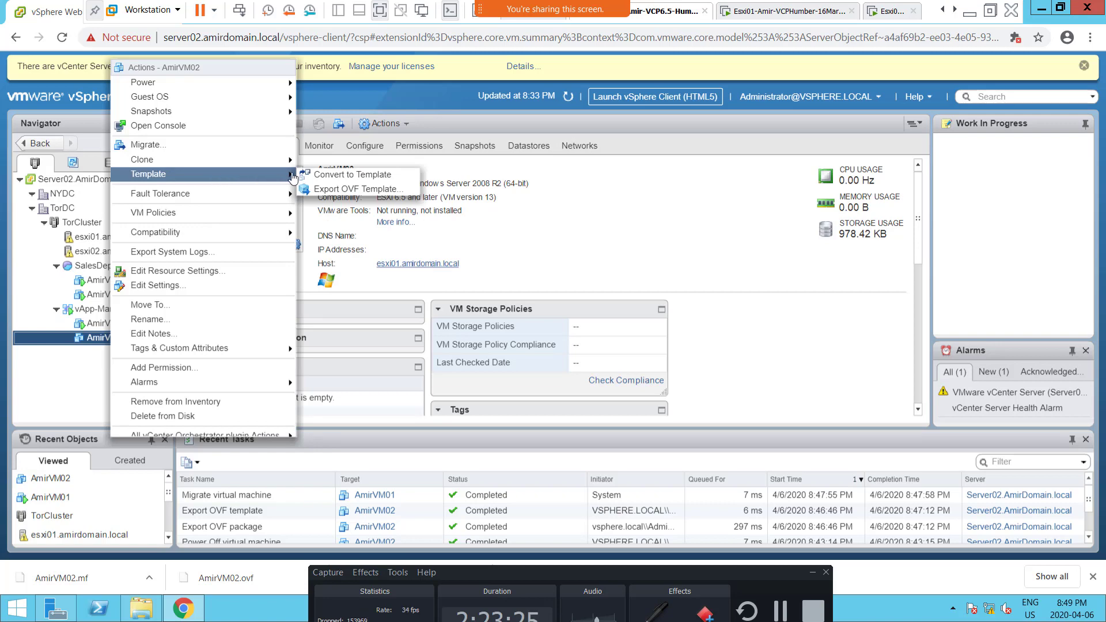
click(325, 190)
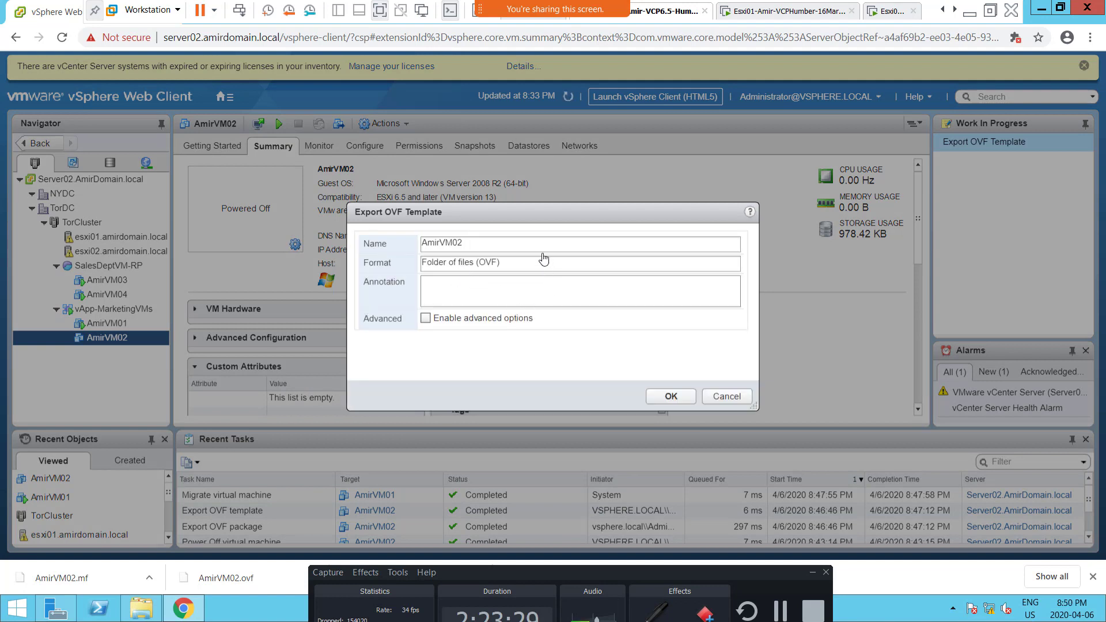
triple_click(537, 266)
click(558, 266)
click(727, 397)
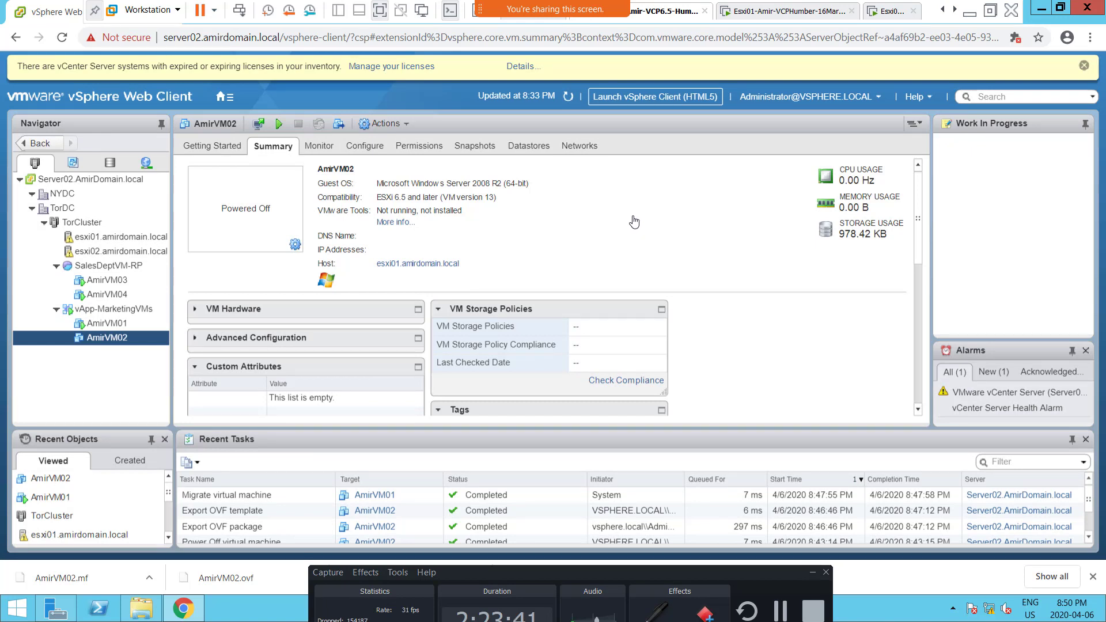
Step: Show vApp-MarketingVMs and review its available actions, including cloning and OVF templates
right_click(120, 313)
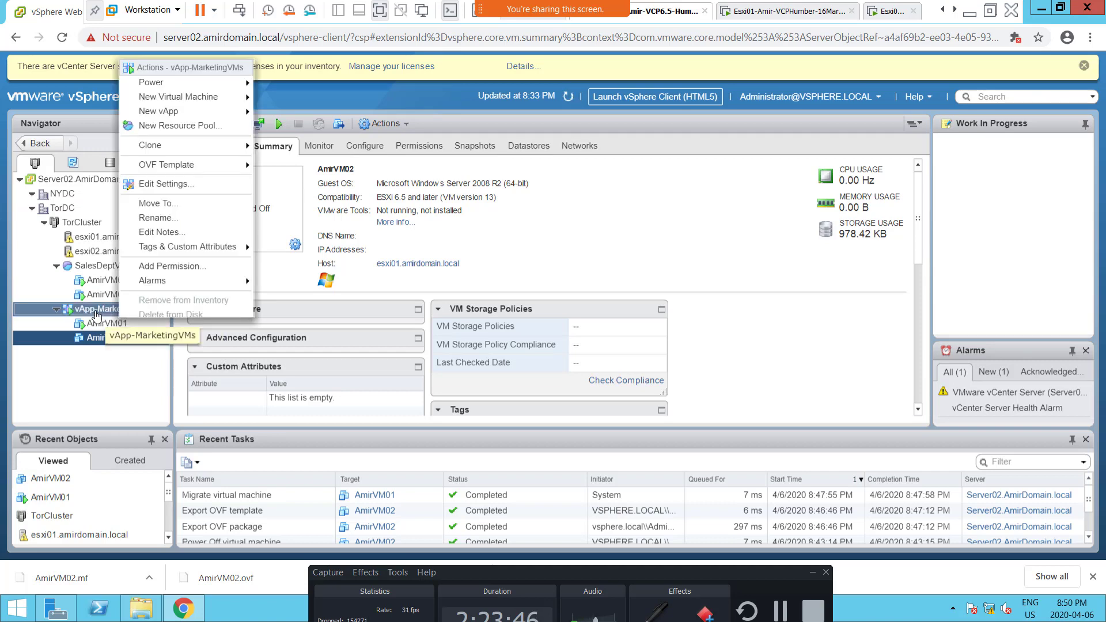
click(104, 313)
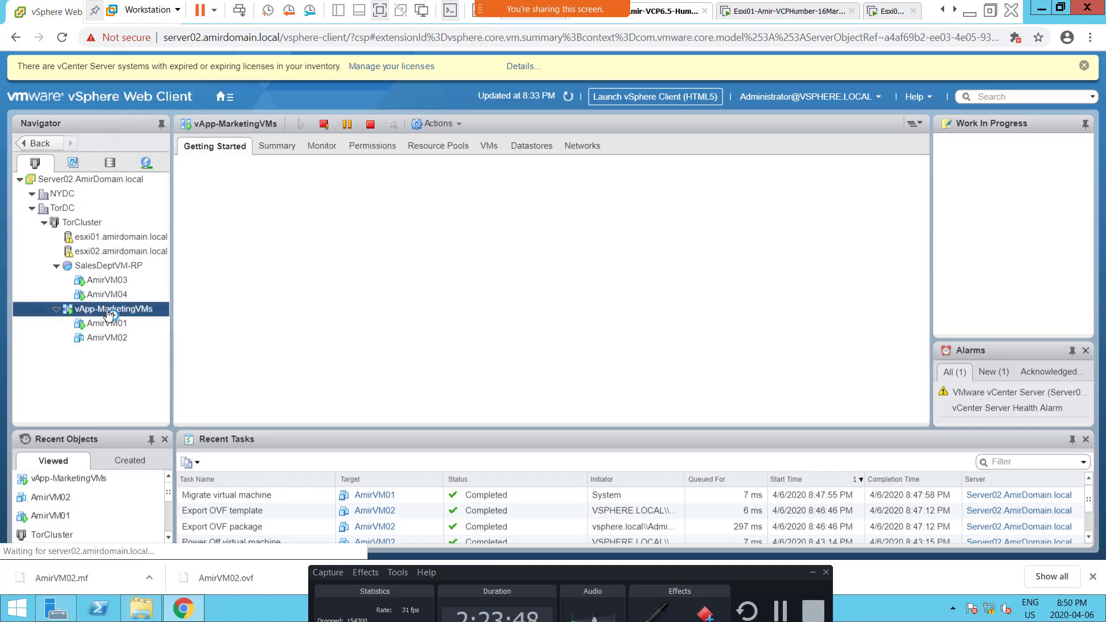
right_click(107, 313)
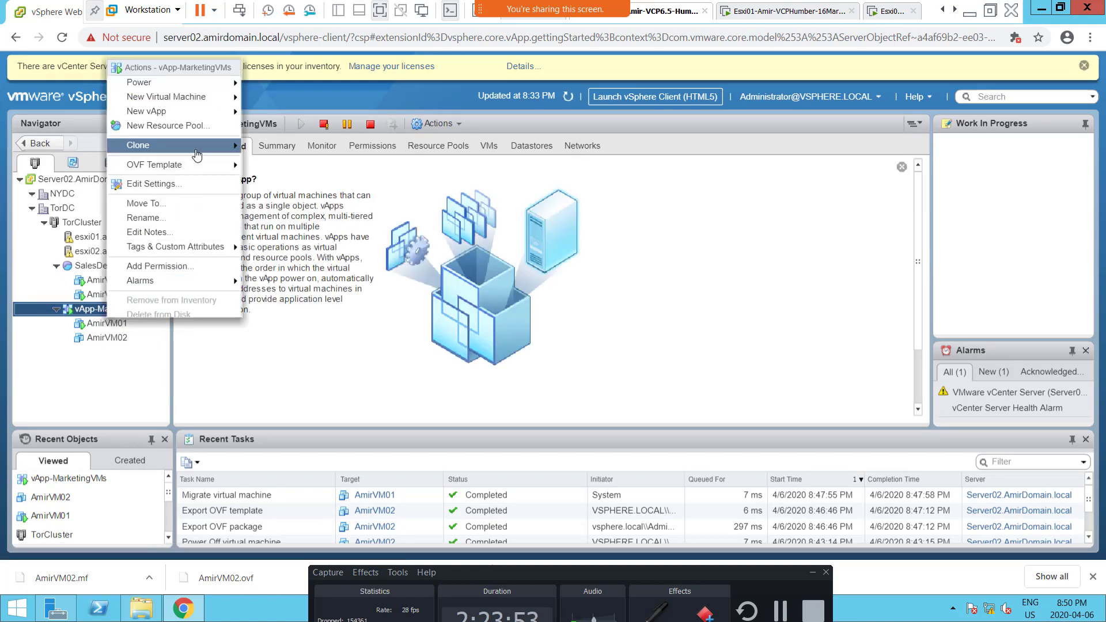
mouse_move(201, 172)
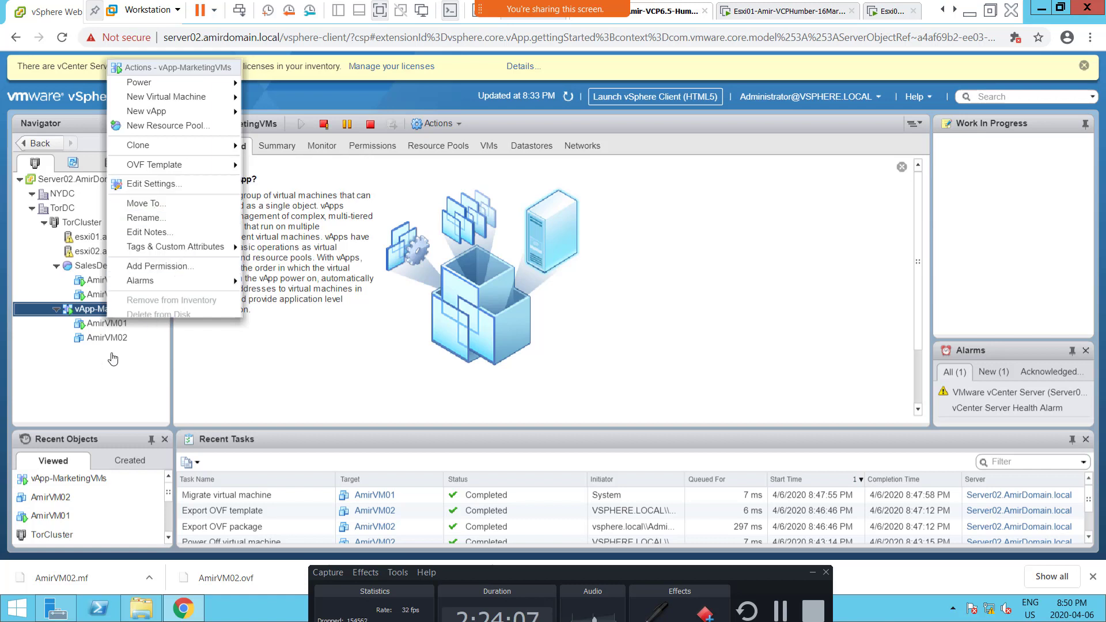
click(86, 394)
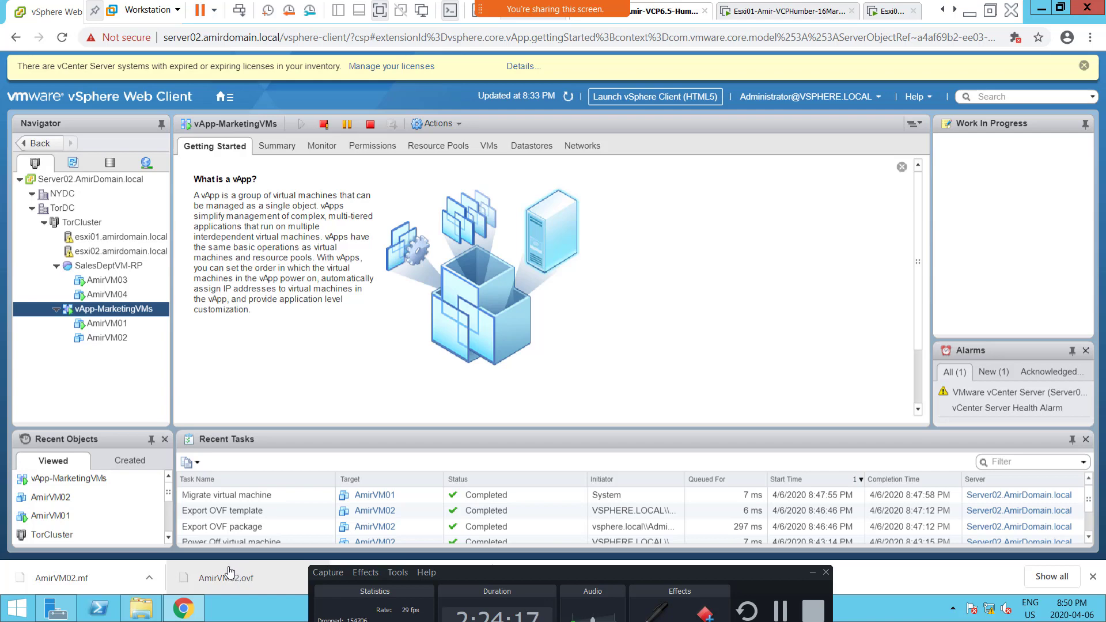
Step: Show the downloaded AmirVM02.mf and its companion export files in the Downloads folder
click(149, 578)
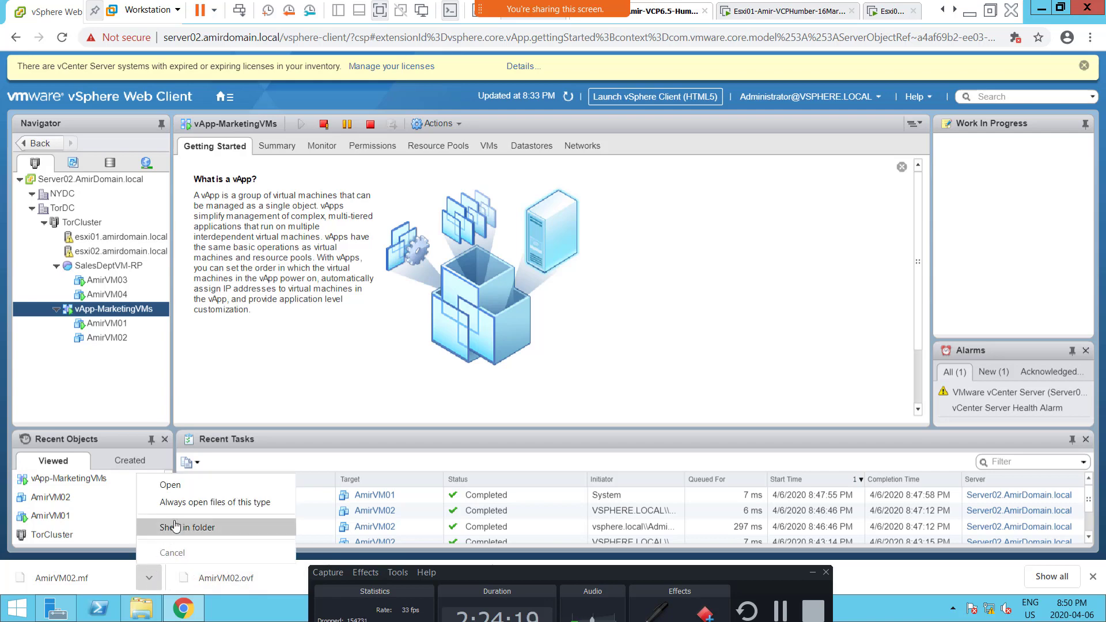
click(174, 526)
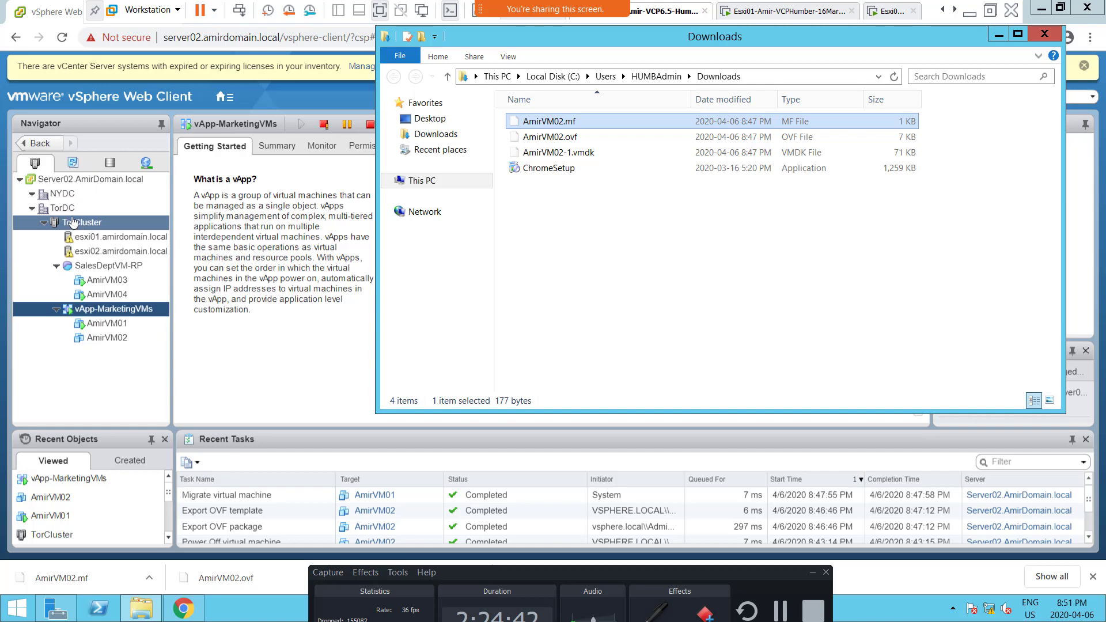
Step: Compare where Deploy OVF Template is offered for TorDC, TorCluster, esxi02.amirdomain.local and vApp-MarketingVMs
right_click(69, 211)
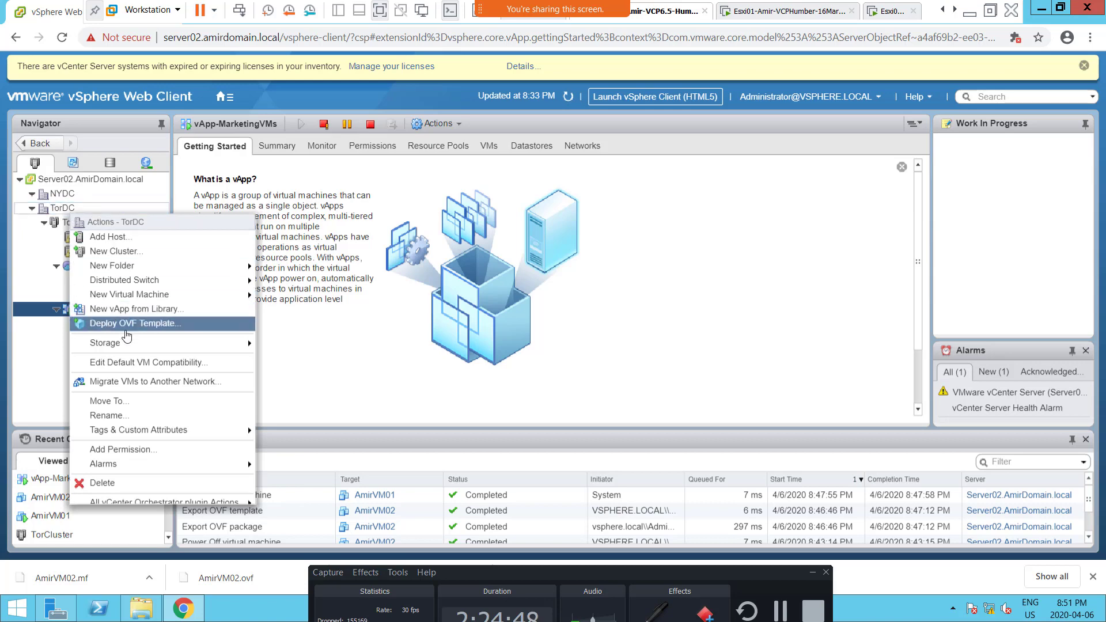
click(325, 349)
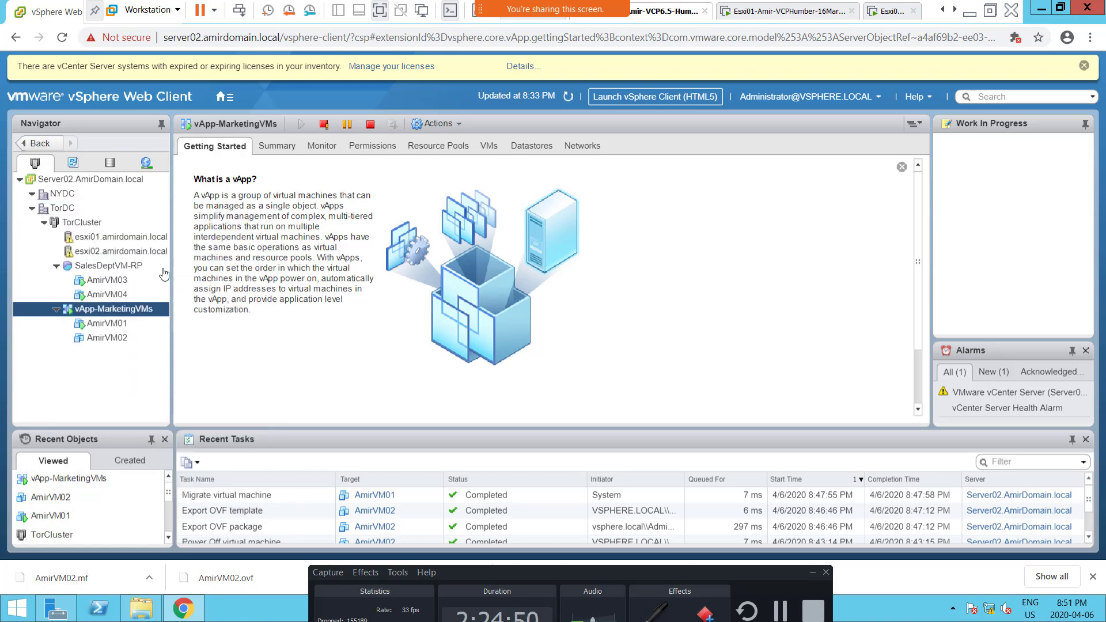
right_click(80, 225)
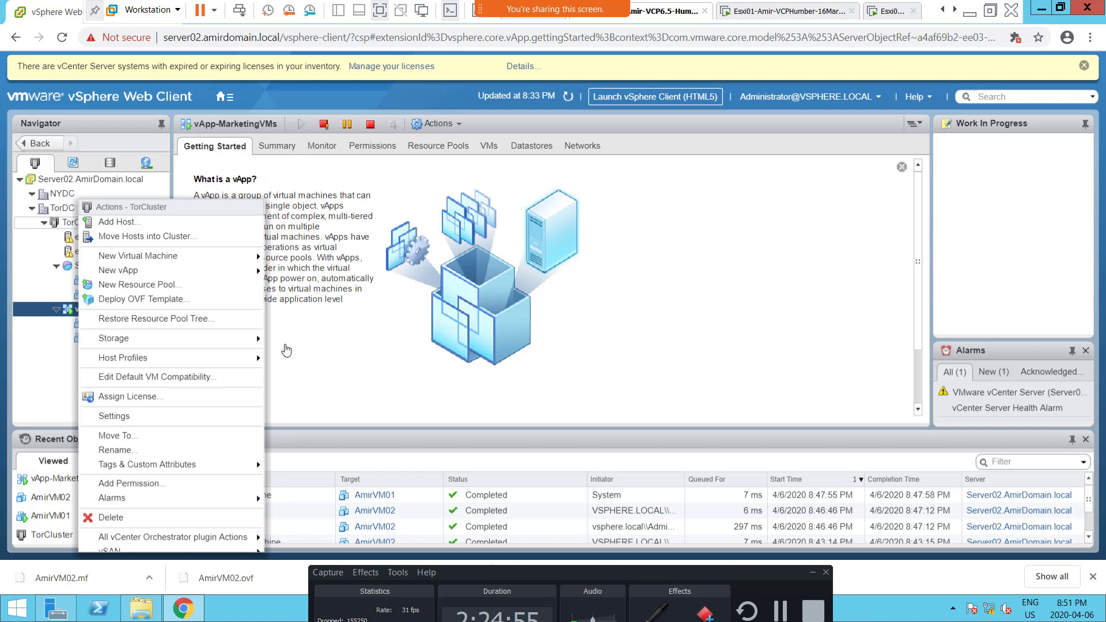
click(323, 360)
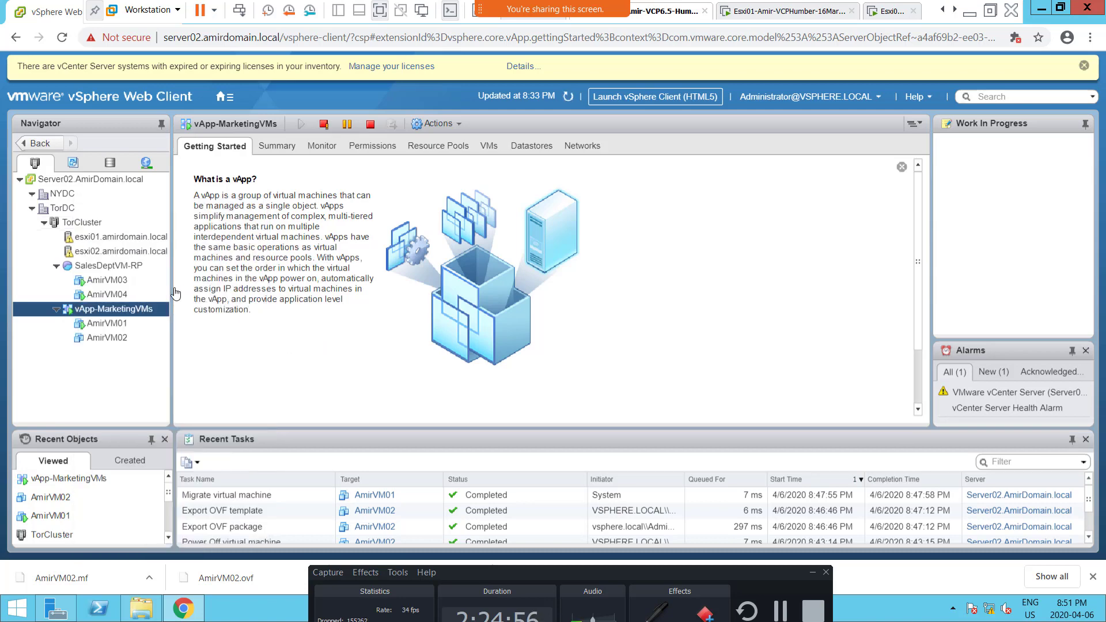
right_click(90, 256)
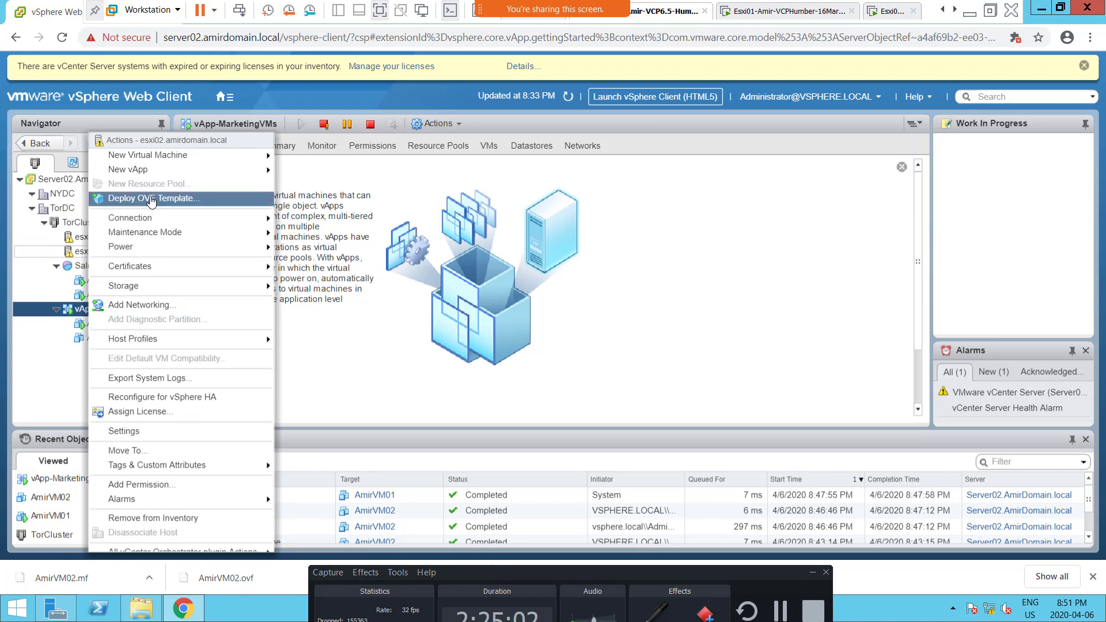
click(302, 375)
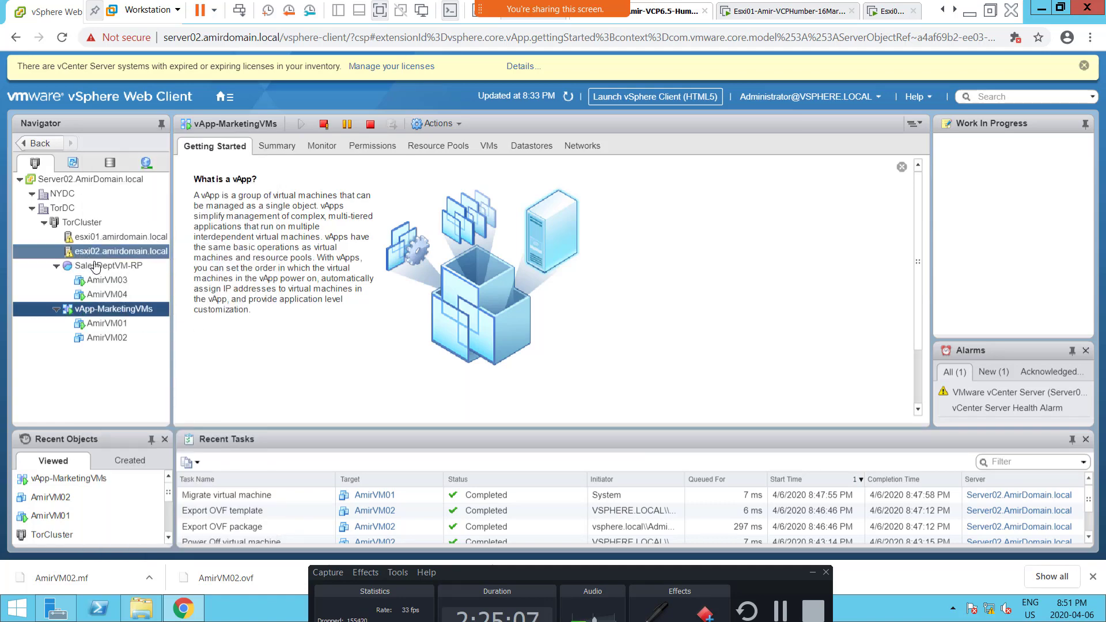
right_click(121, 311)
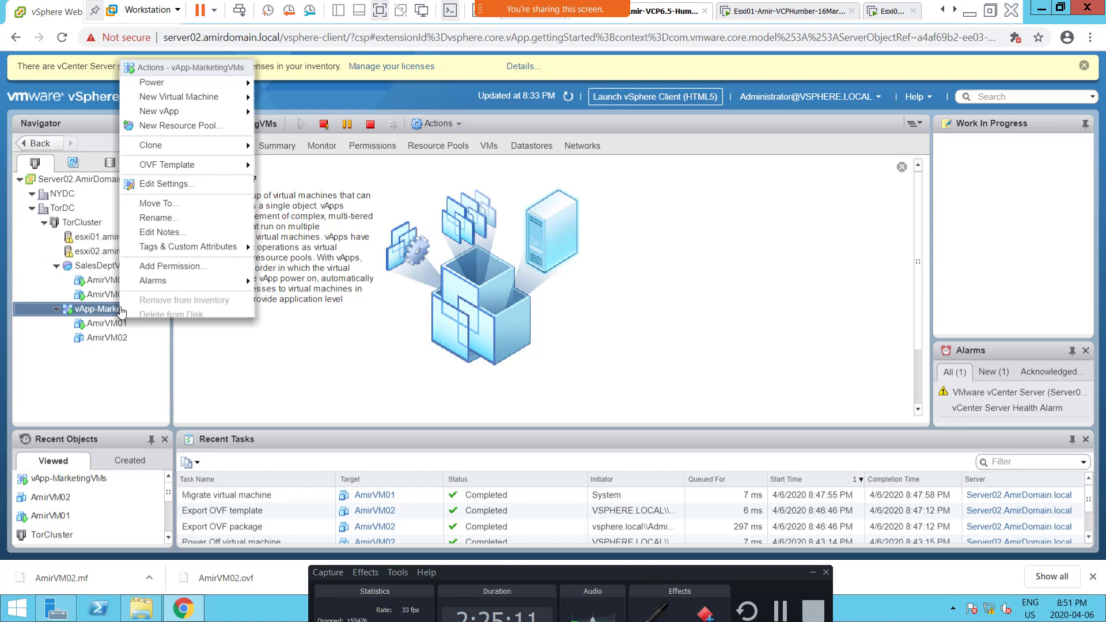
mouse_move(190, 113)
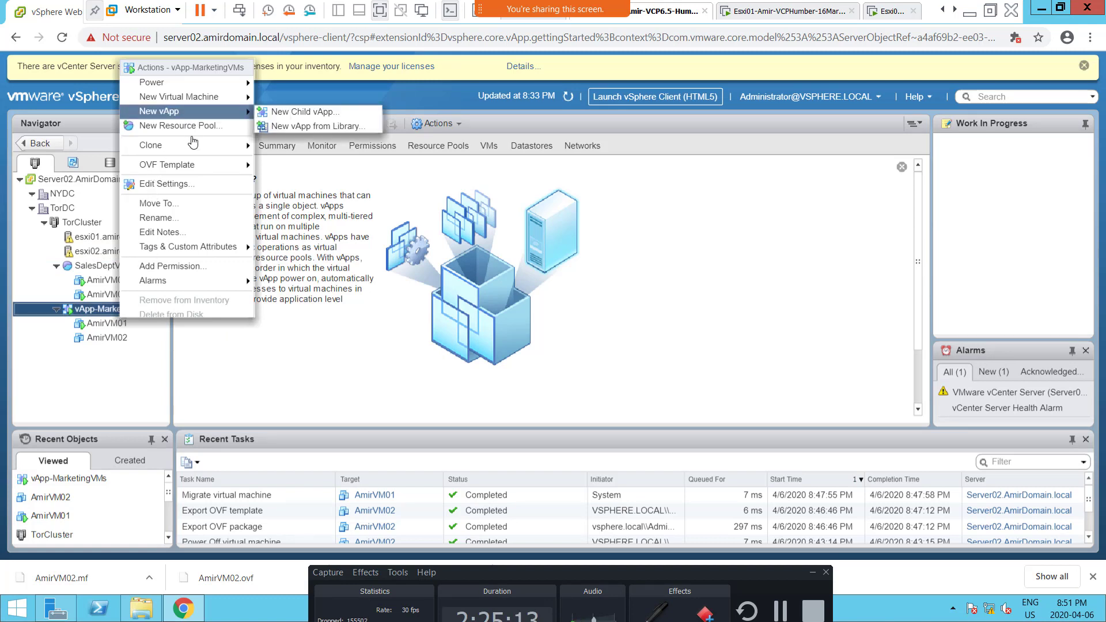
mouse_move(195, 168)
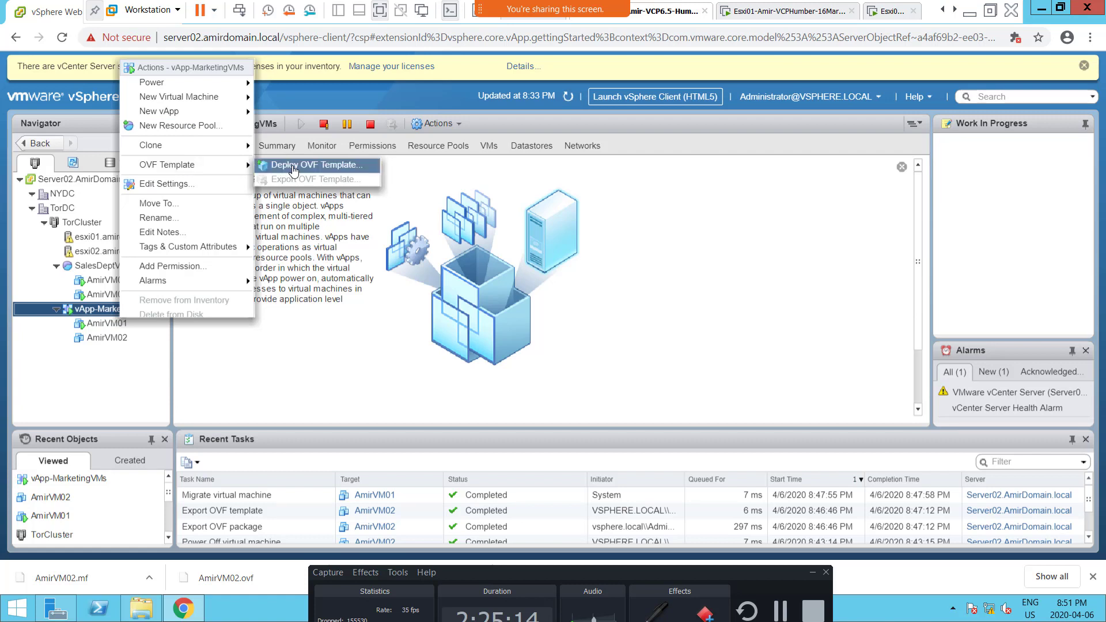
click(96, 375)
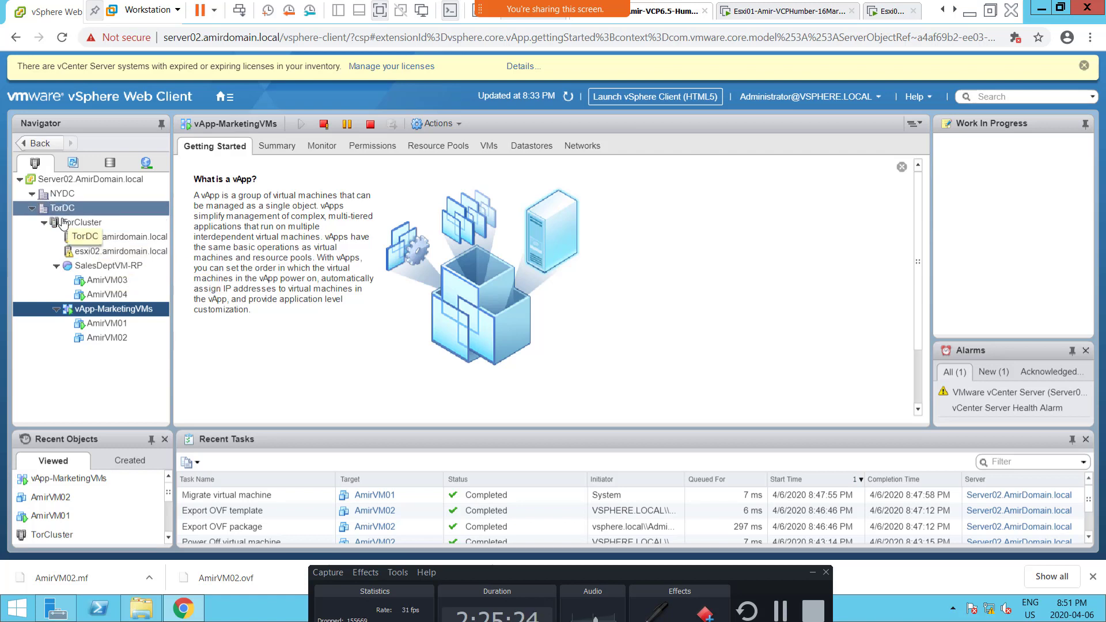
Step: Start deploying an OVF template on TorCluster and try to validate it with only AmirVM02.ovf from Downloads as the local file
right_click(85, 229)
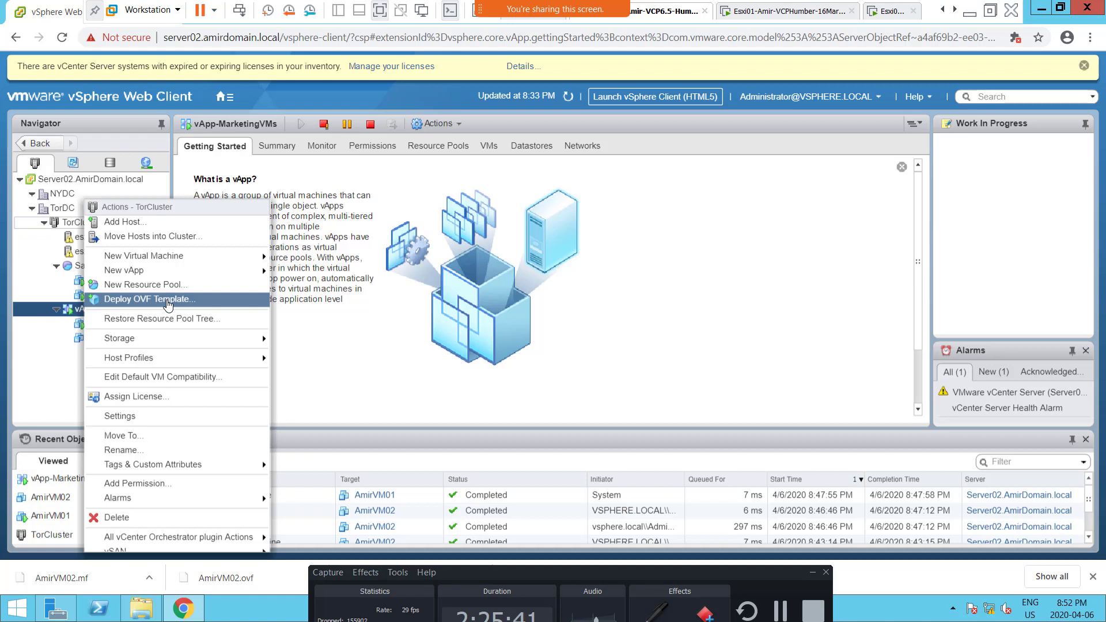
click(203, 305)
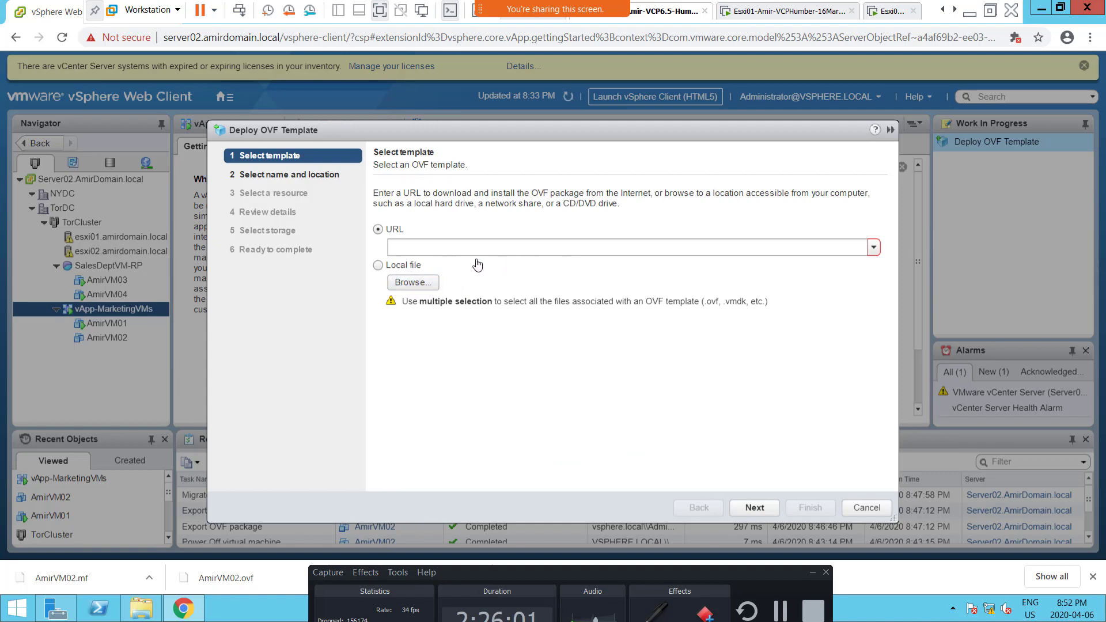
click(418, 285)
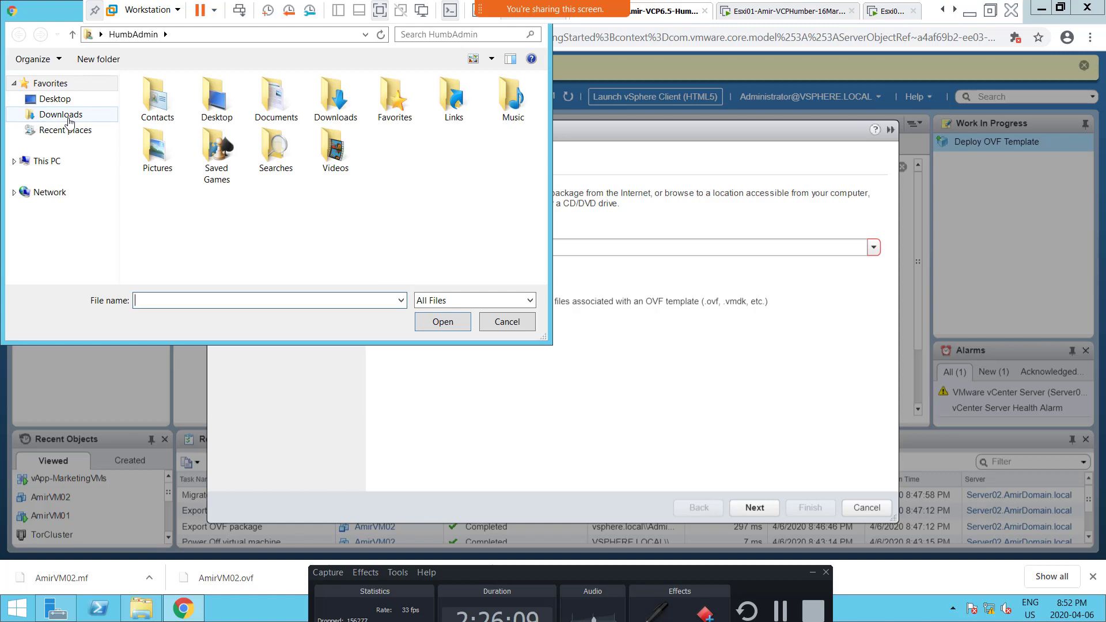
click(65, 119)
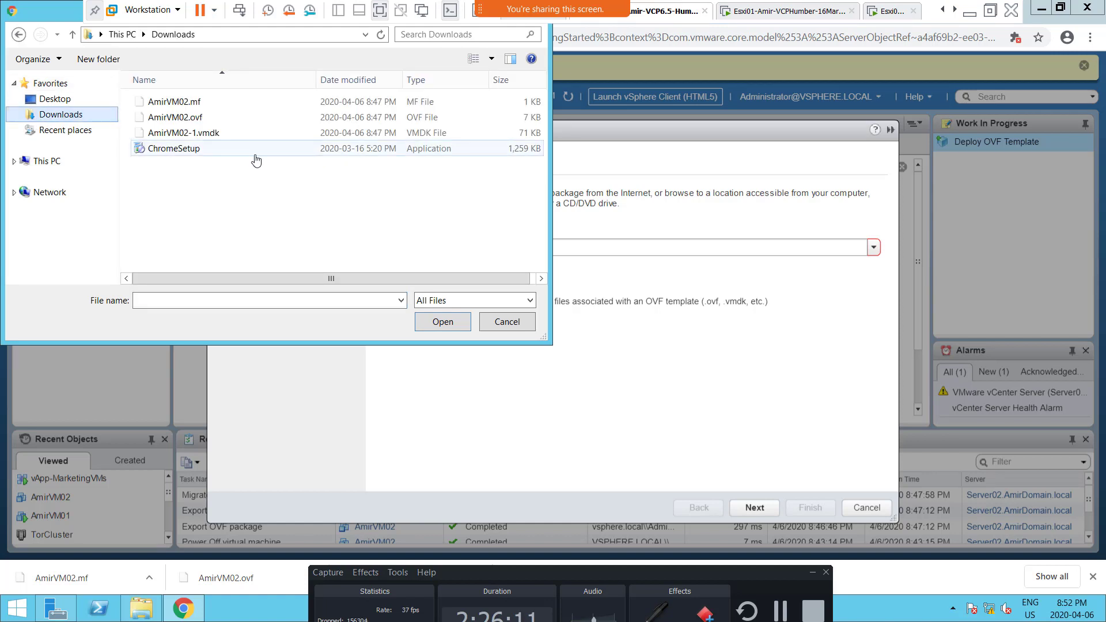
click(208, 124)
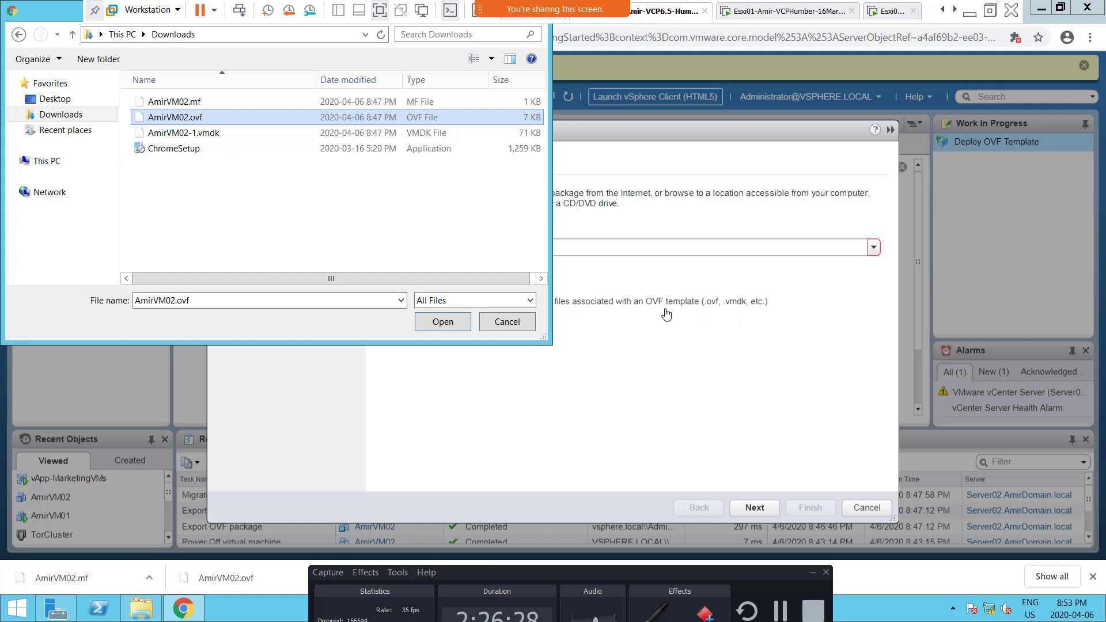
double_click(186, 118)
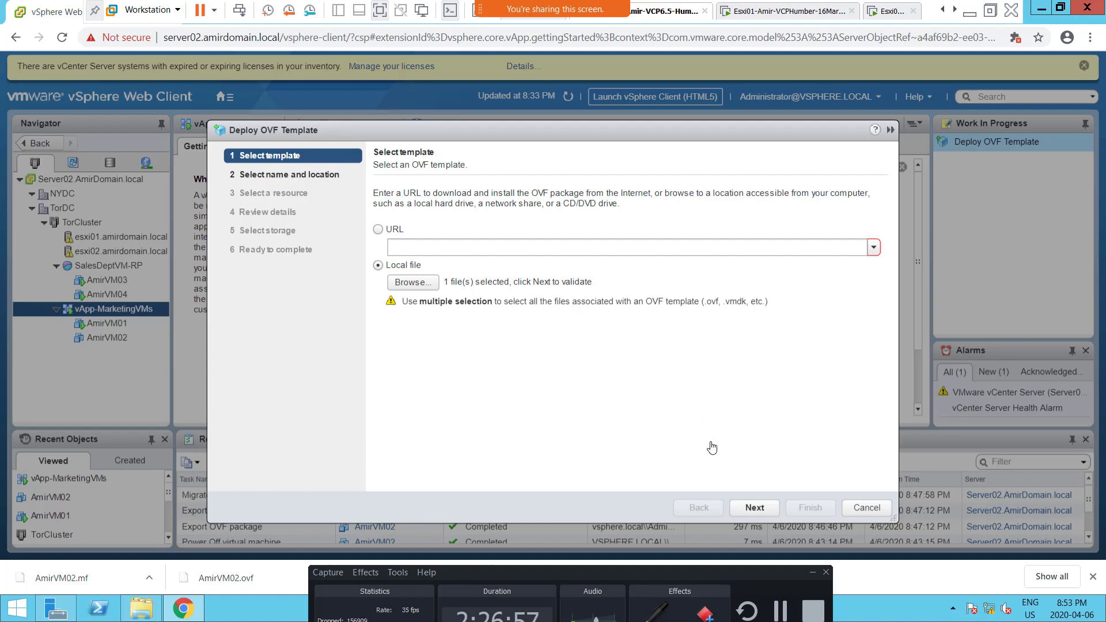
click(753, 511)
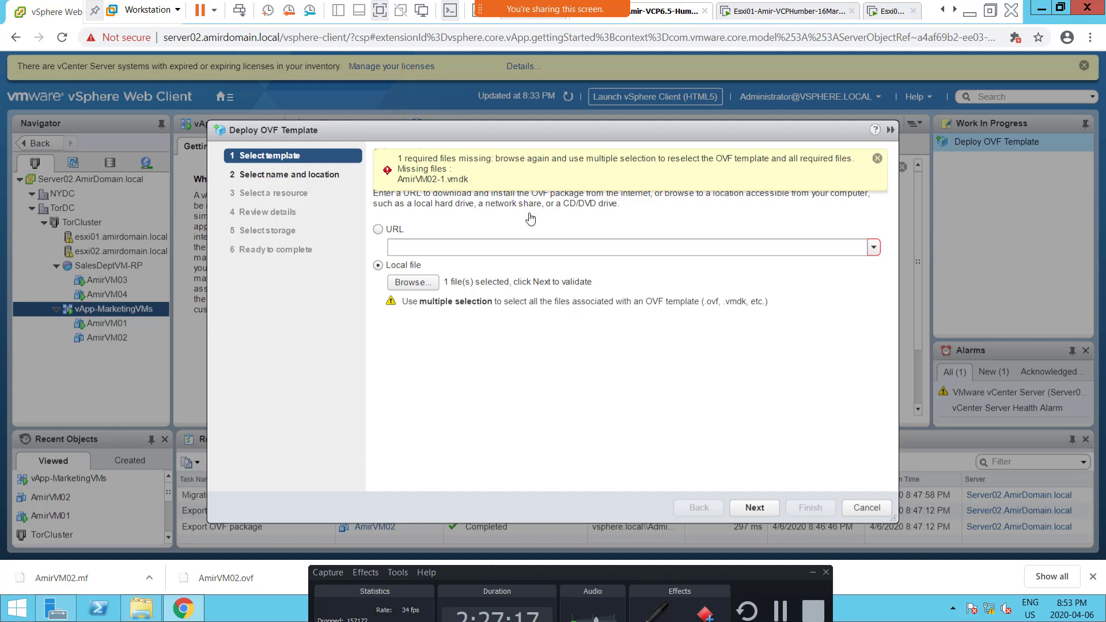
Step: Reselect AmirVM02.mf, AmirVM02.ovf and AmirVM02-1.vmdk together as the local template files and continue to name and location
click(420, 283)
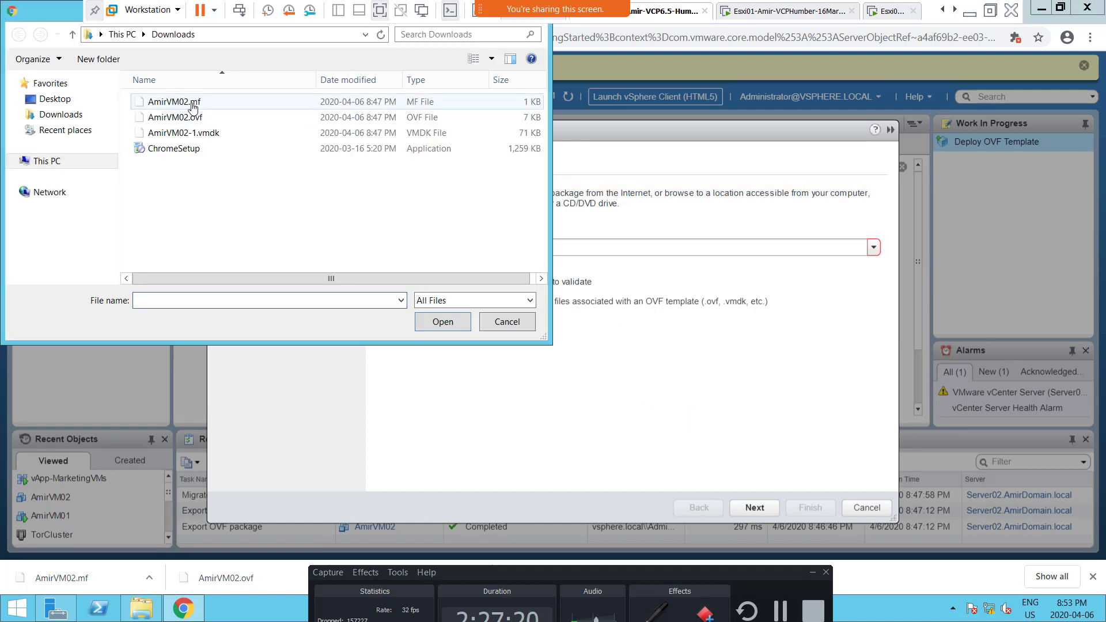
click(185, 103)
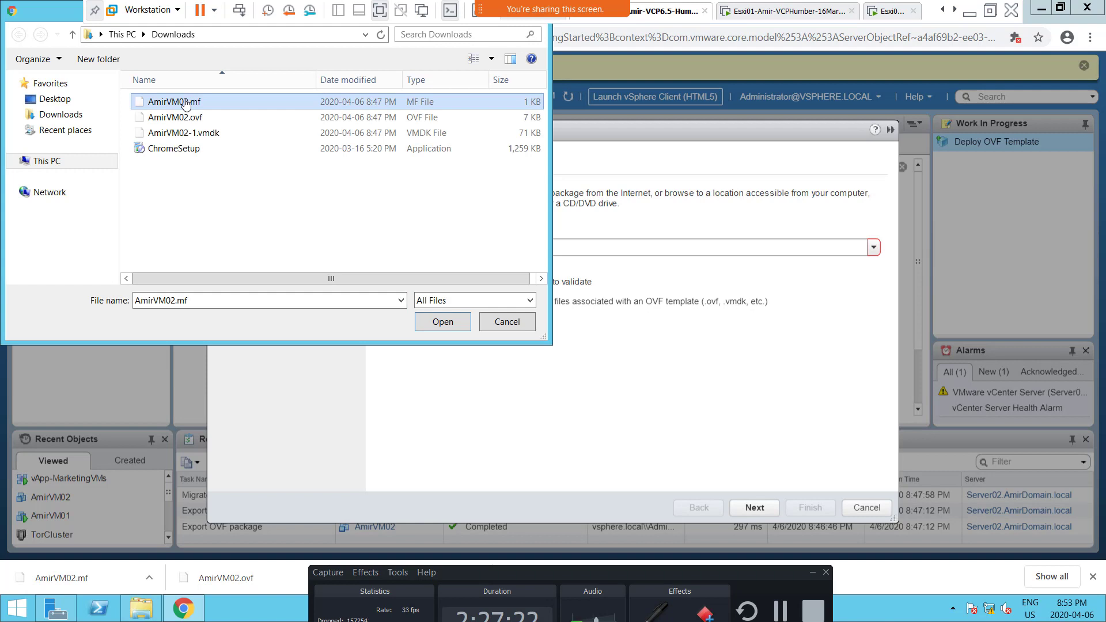
shift+click(193, 136)
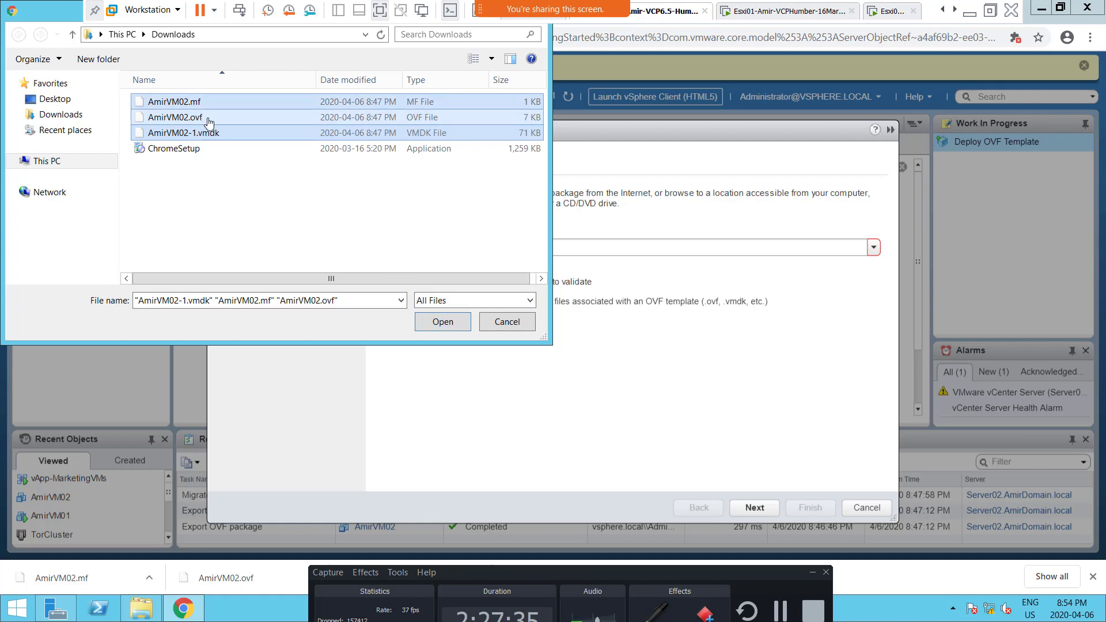
click(443, 325)
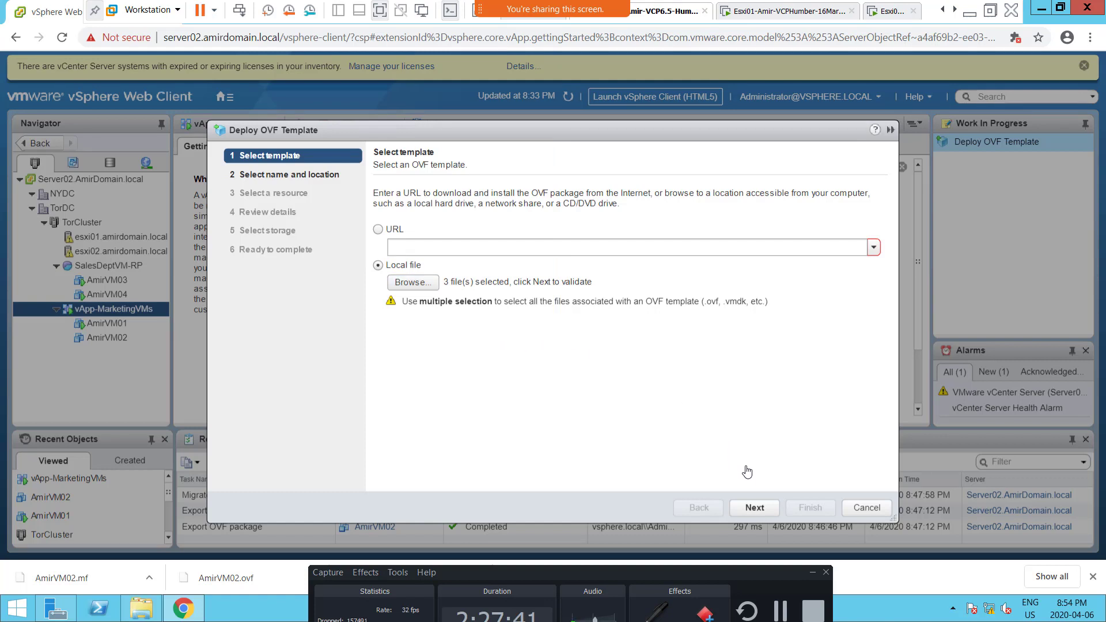
click(755, 509)
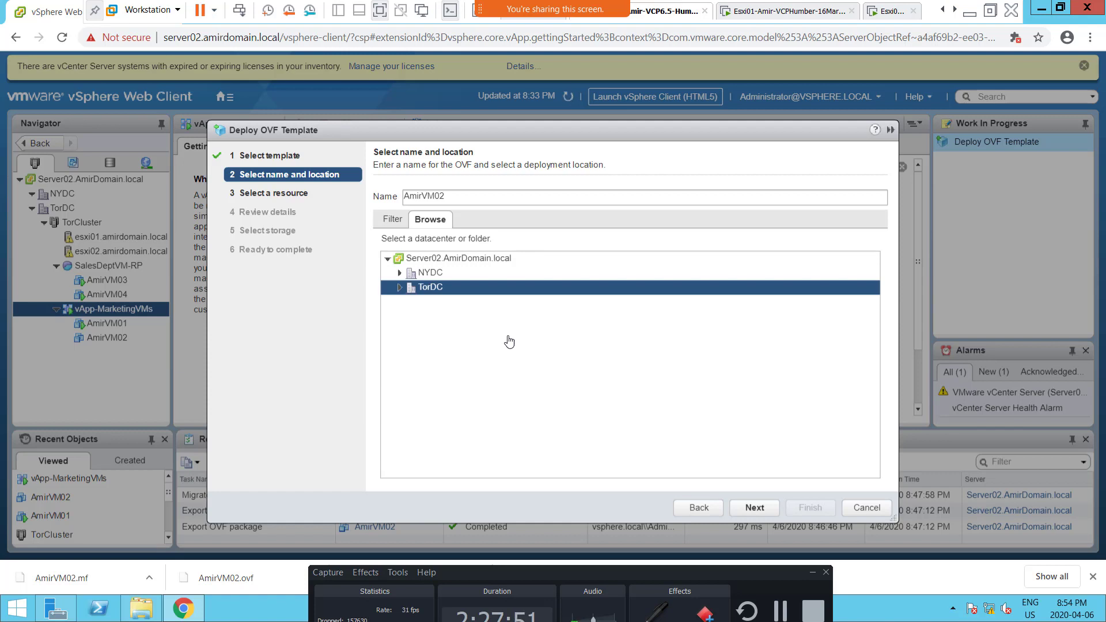
Step: Name the deployed machine AmirVM05, keep TorDC as its location, and continue to the resource selection
click(399, 288)
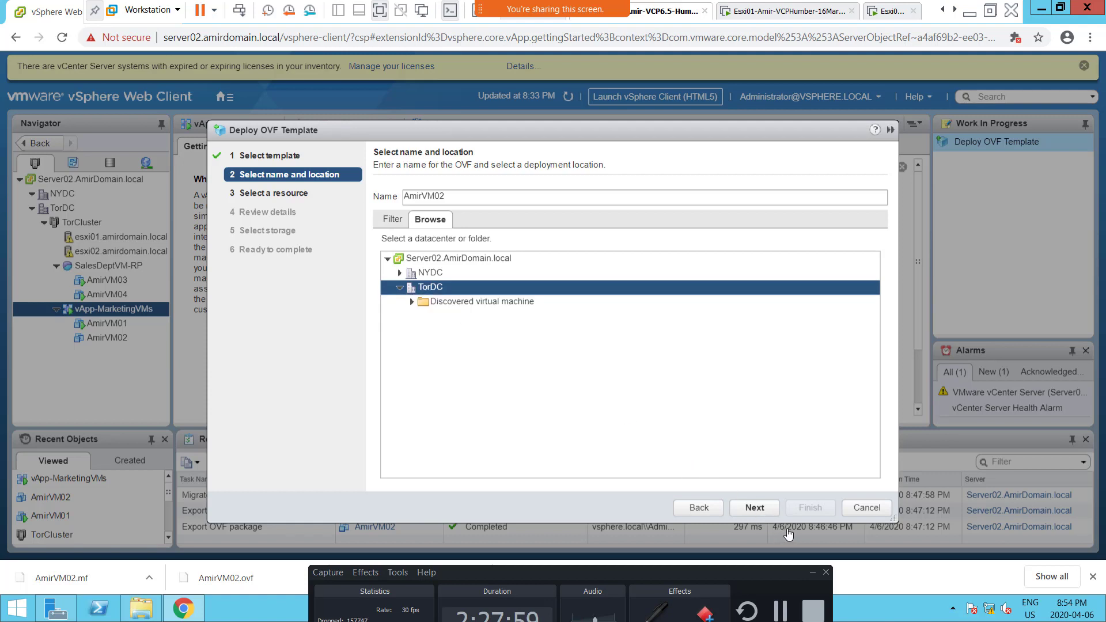
click(754, 507)
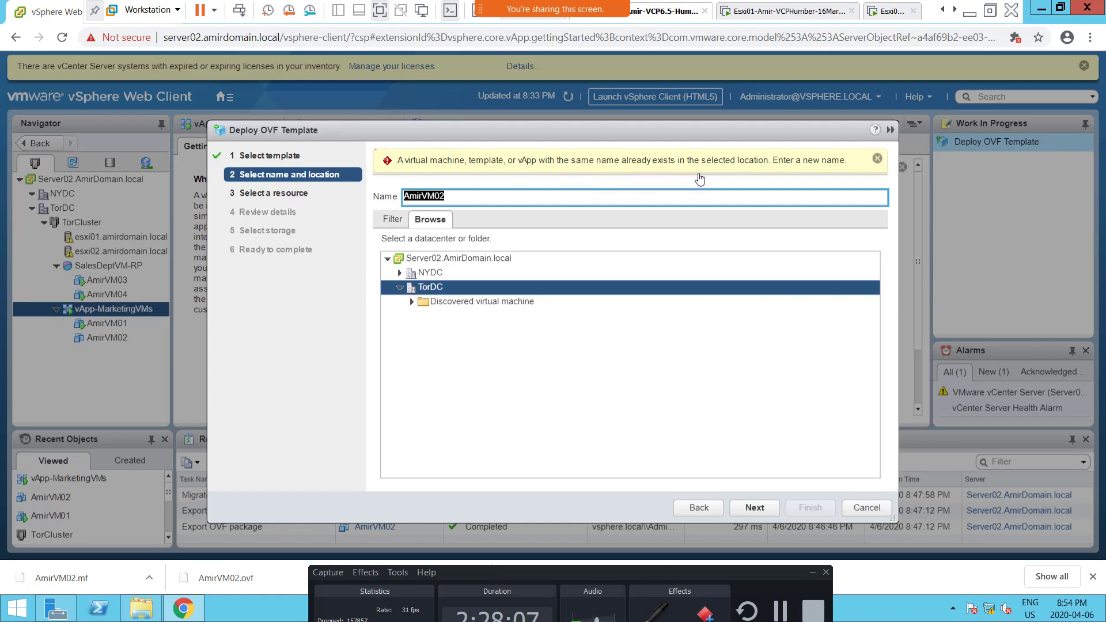
click(459, 201)
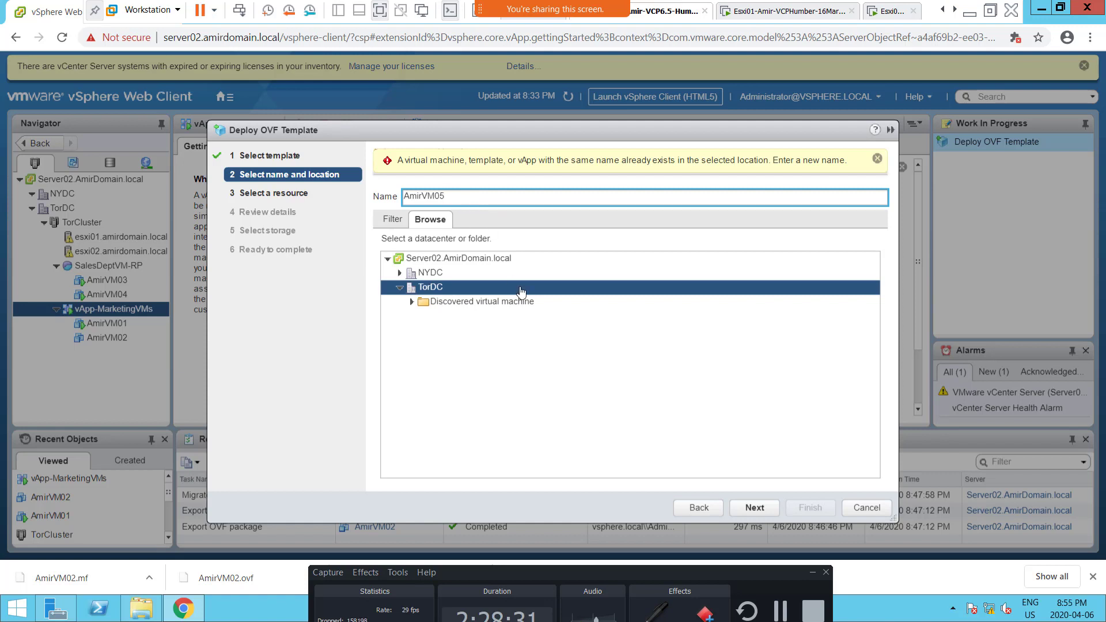
click(757, 512)
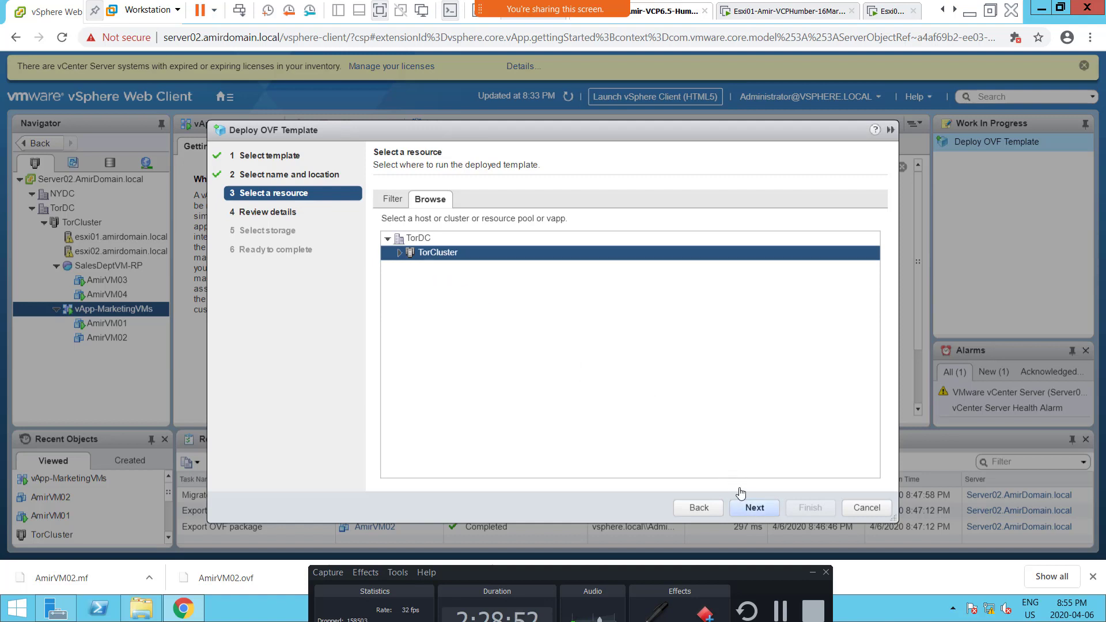
Step: Choose TorCluster under TorDC as the resource that runs the deployed template and continue to the template details
click(752, 507)
click(398, 254)
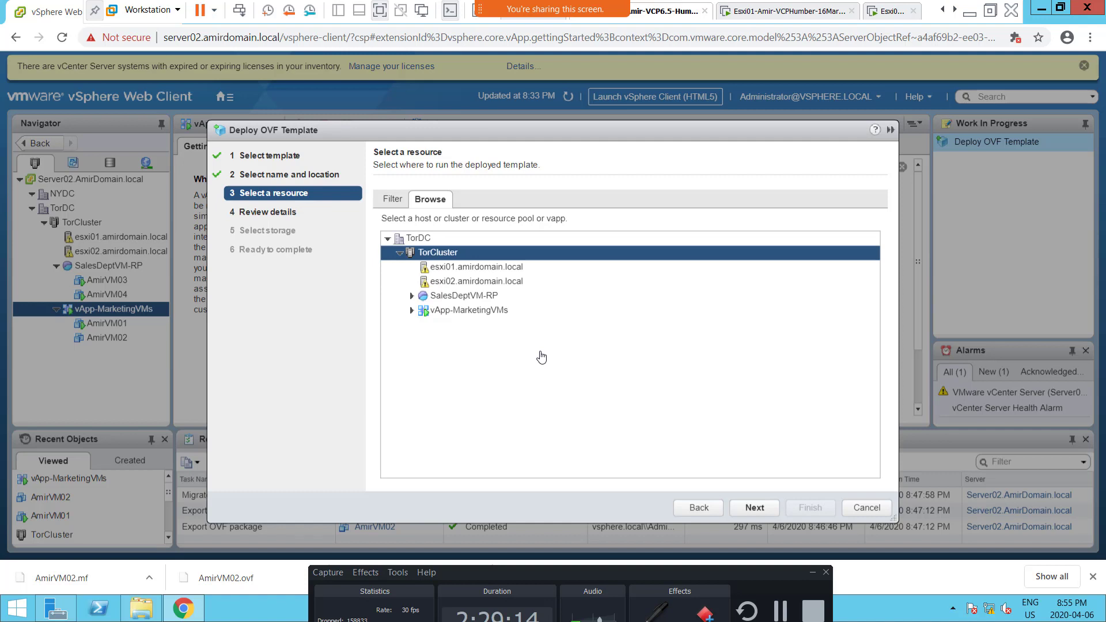
click(532, 295)
click(752, 510)
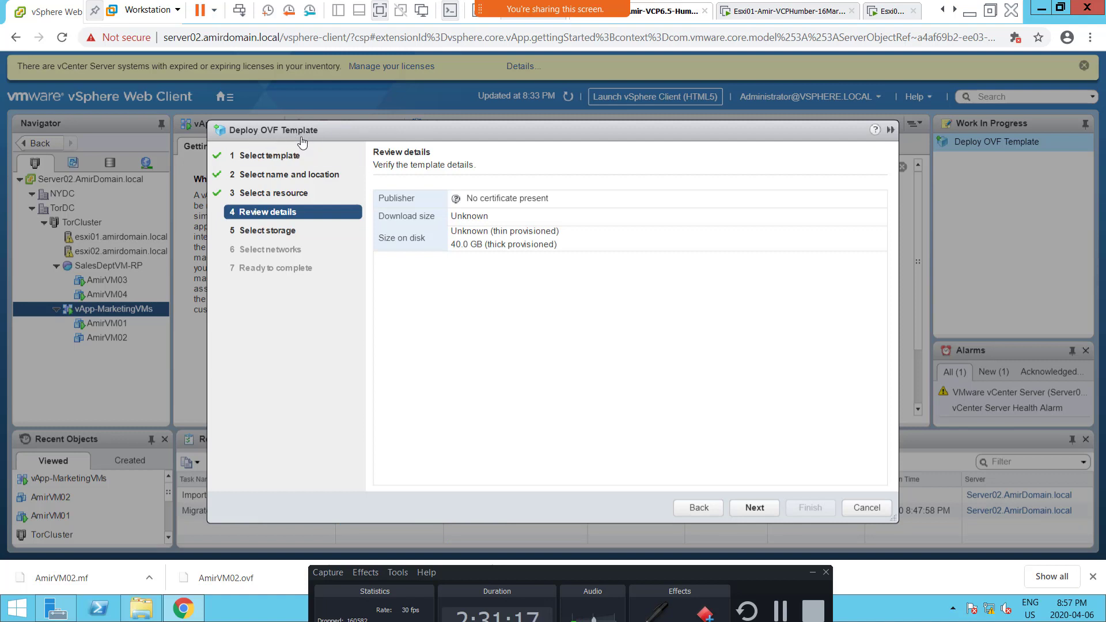
Step: Store the deployed files on datastore Srv1DS1LUN1 with the virtual disk format set to Thin provision
click(748, 509)
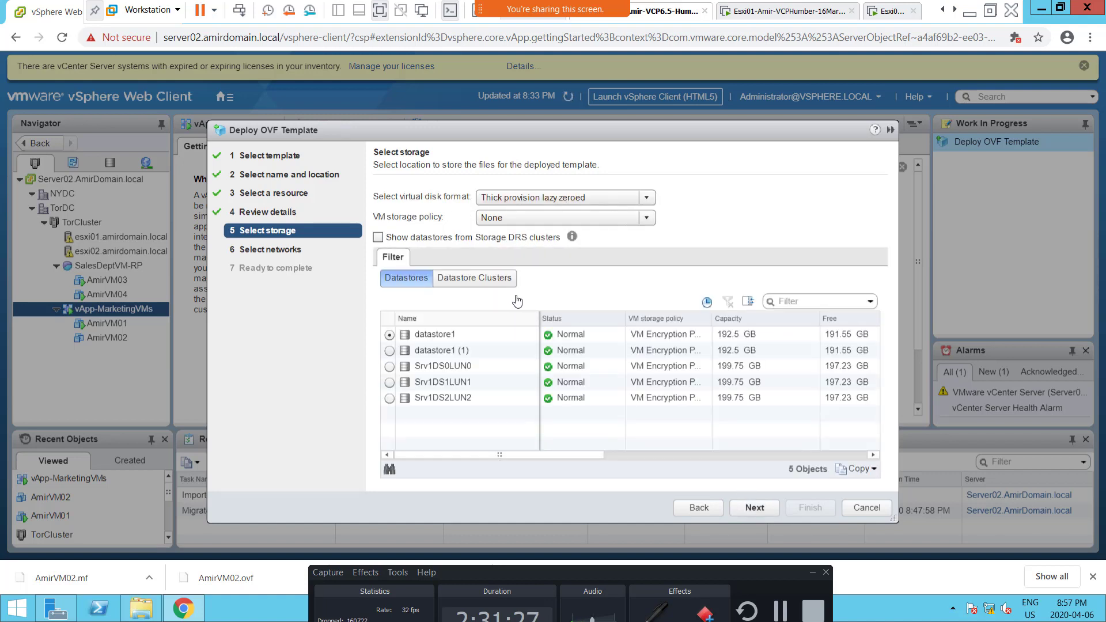
click(448, 386)
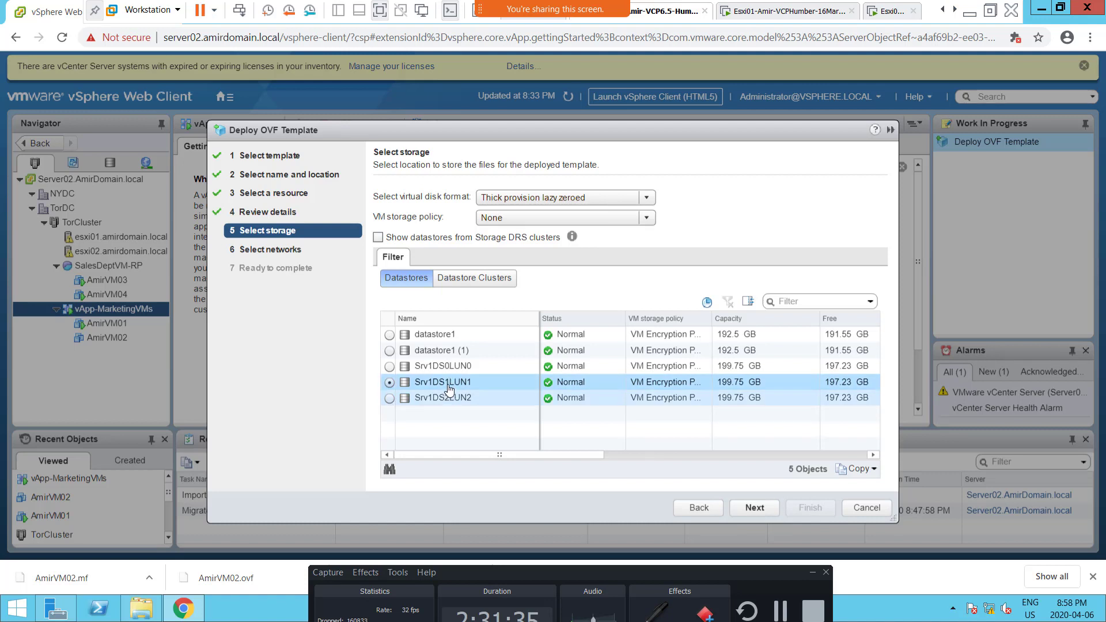
click(524, 202)
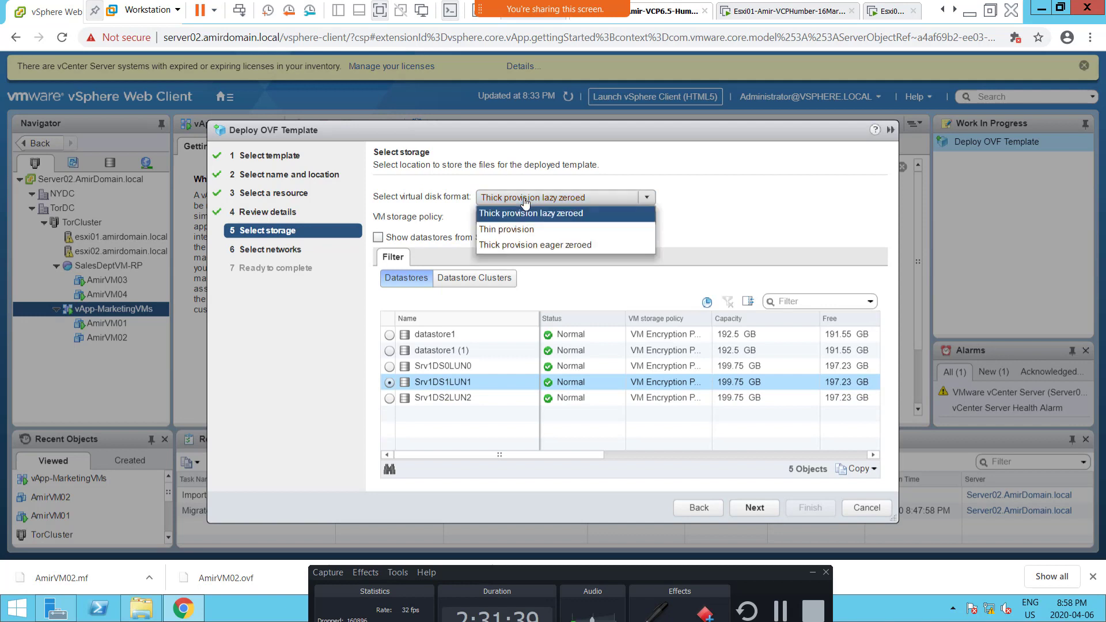
click(521, 236)
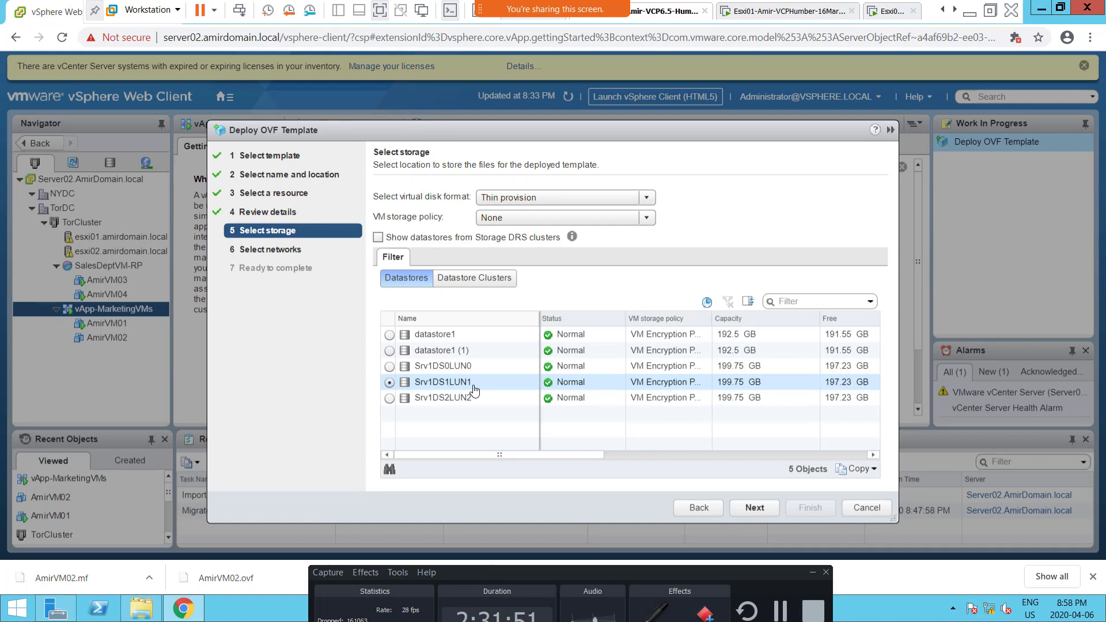
Step: Keep VM Network as the destination network and finish deploying the OVF template
click(762, 512)
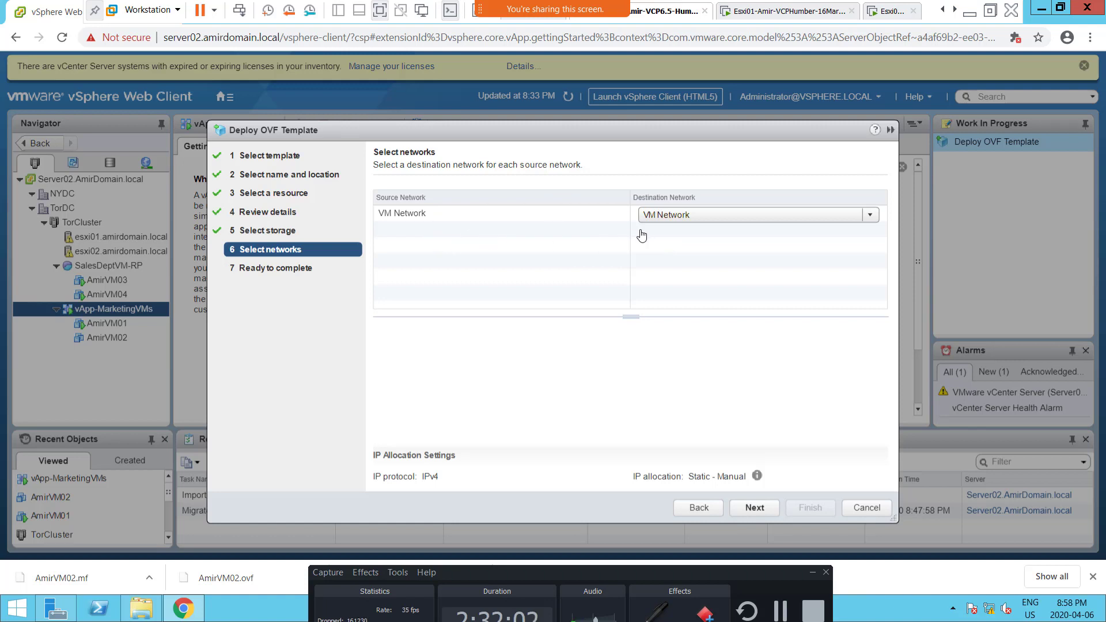
click(751, 509)
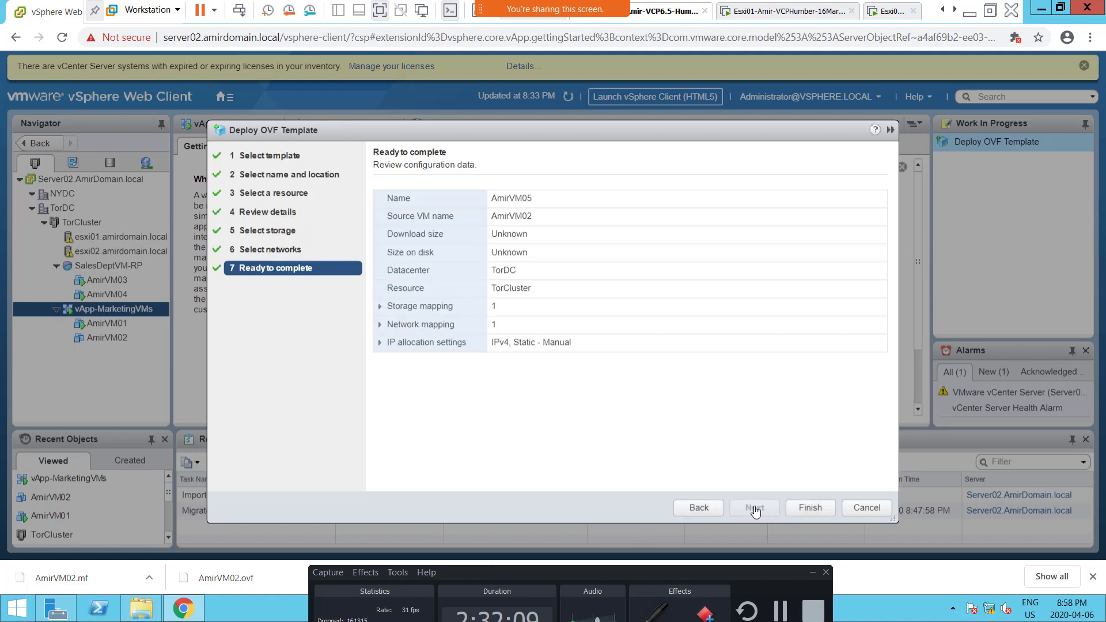
click(810, 509)
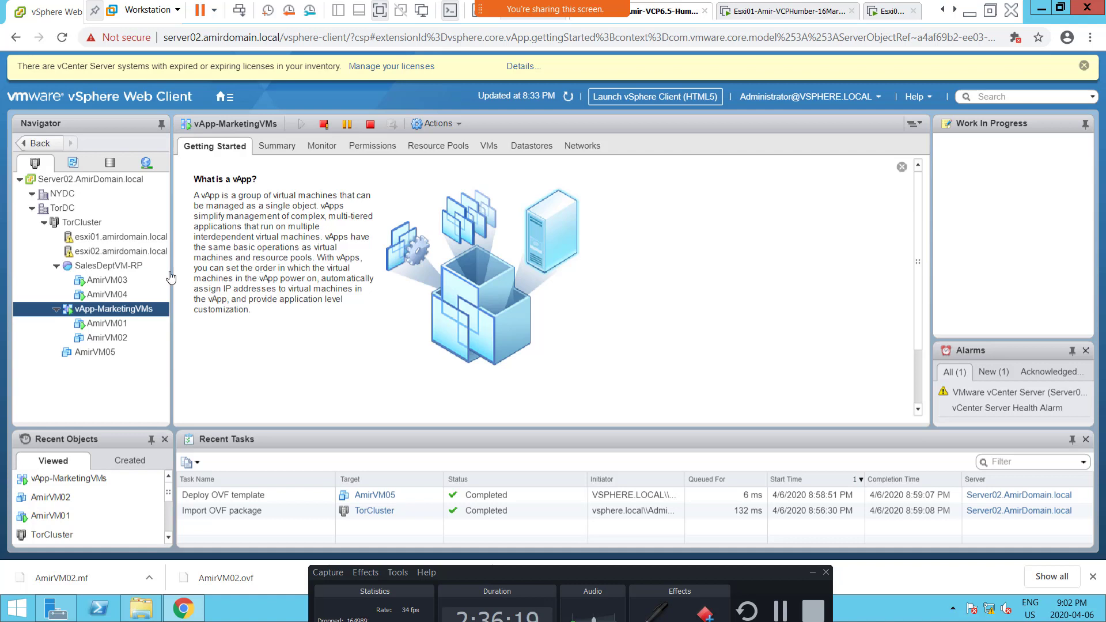
Step: Show the summary of the SalesDeptVM-RP resource pool and the actions it offers
click(132, 271)
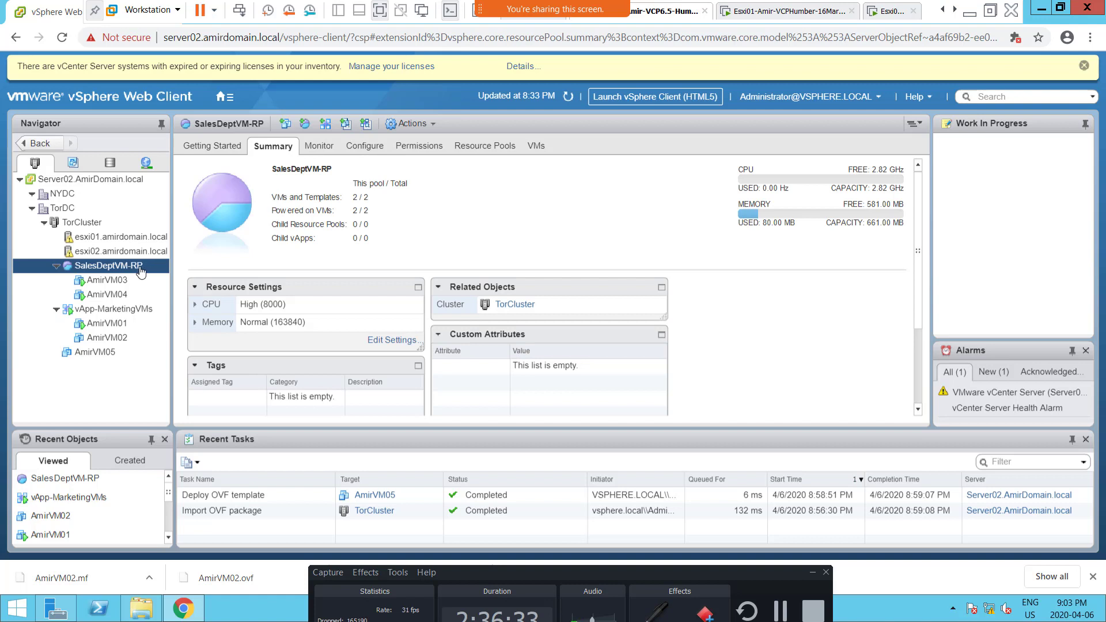
right_click(140, 271)
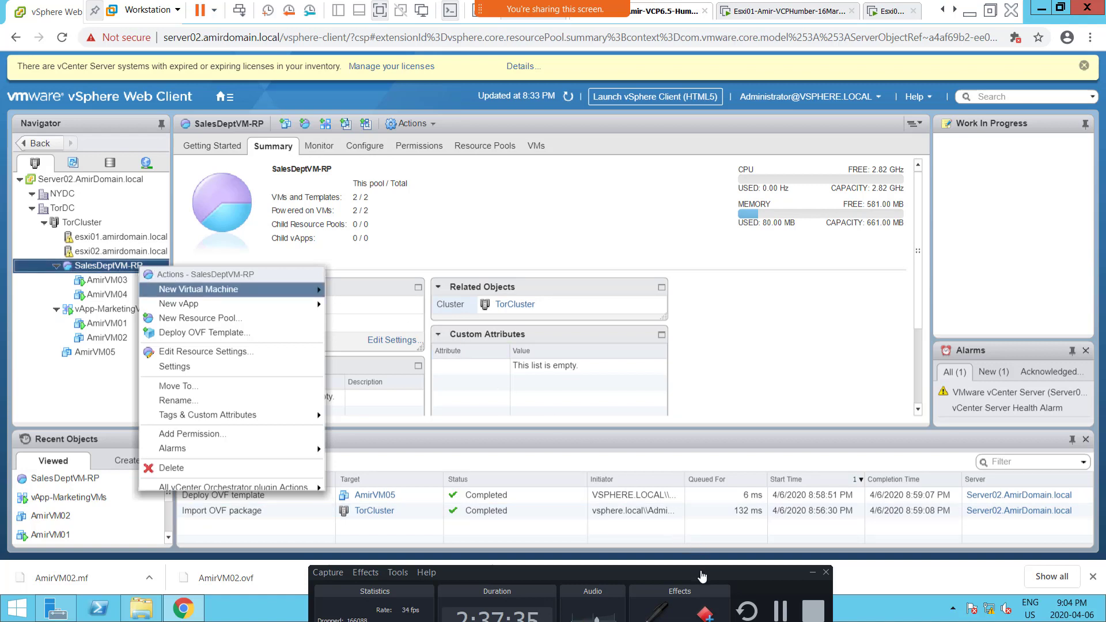
drag(701, 574, 829, 369)
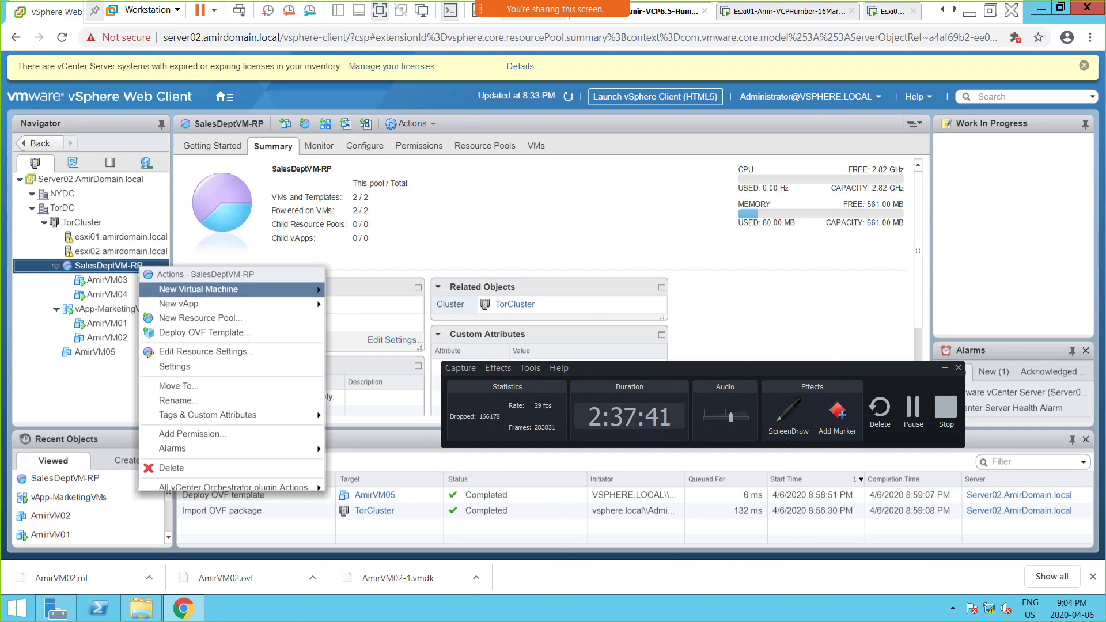
Step: Switch to the OneNote class page and add the bullet "Screenshot 1 = Created Resource" below "OVA and OVF"
key(alt+Tab)
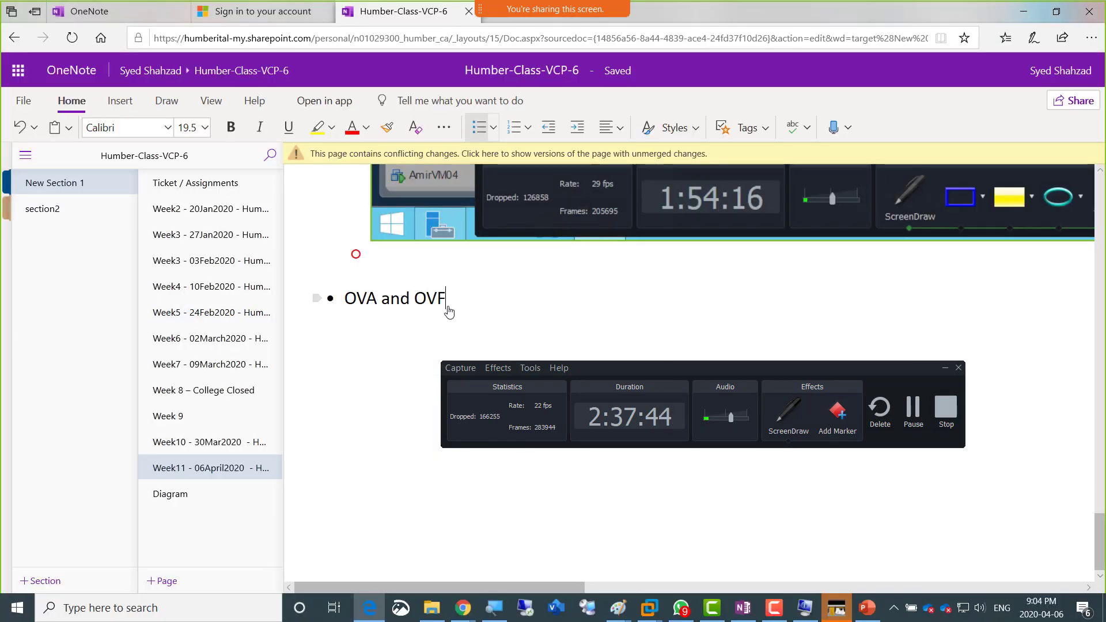
key(Return)
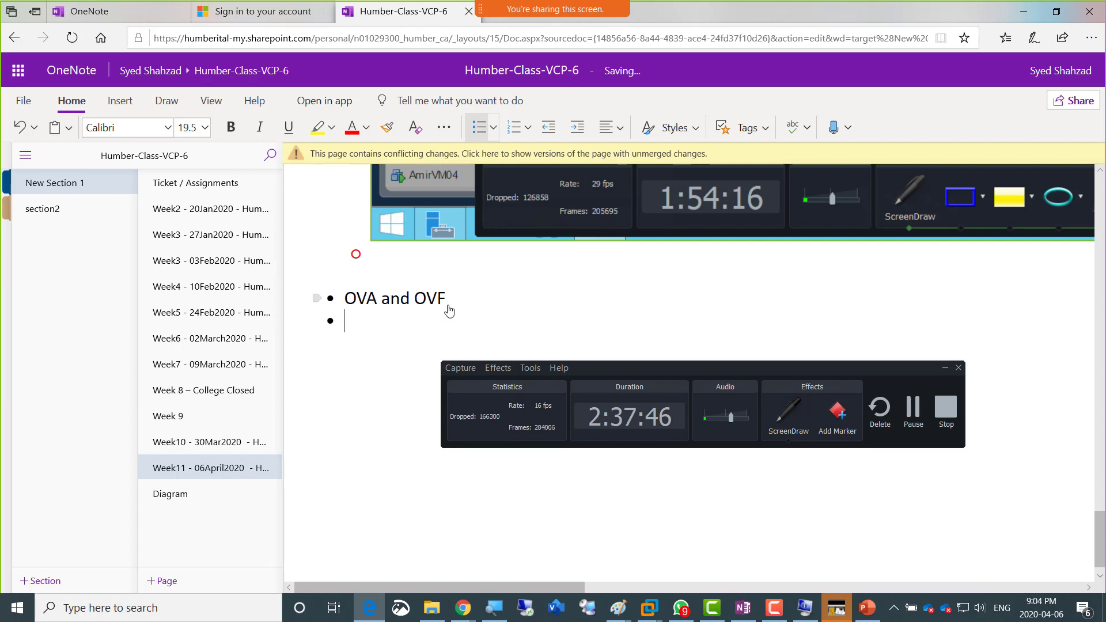
text(Screenshot !1)
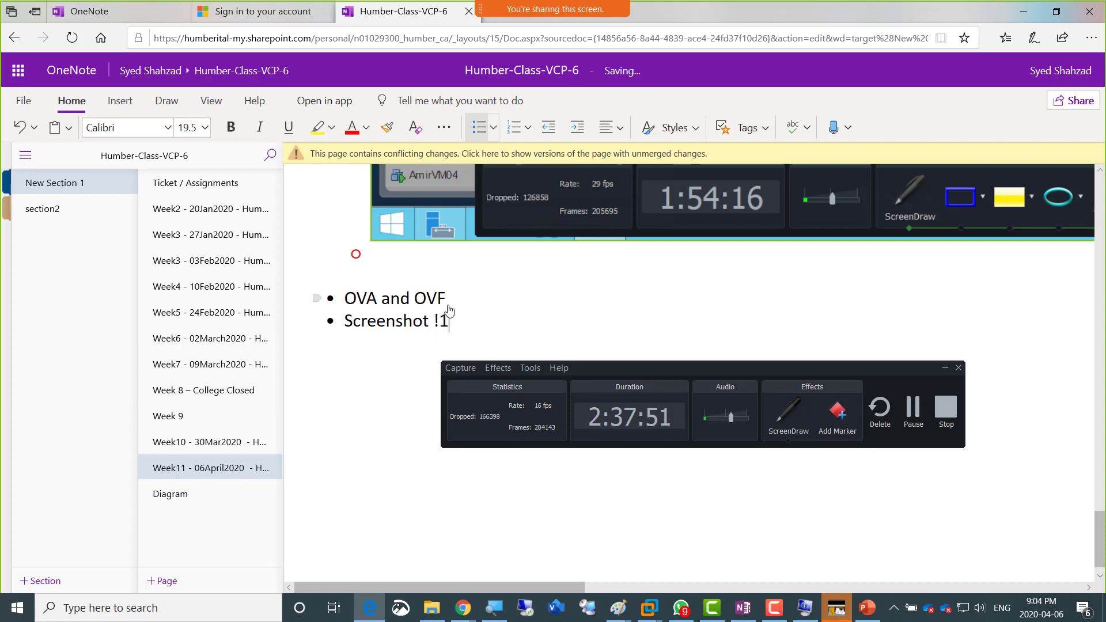
key(BackSpace)
text(1 = Created Reso)
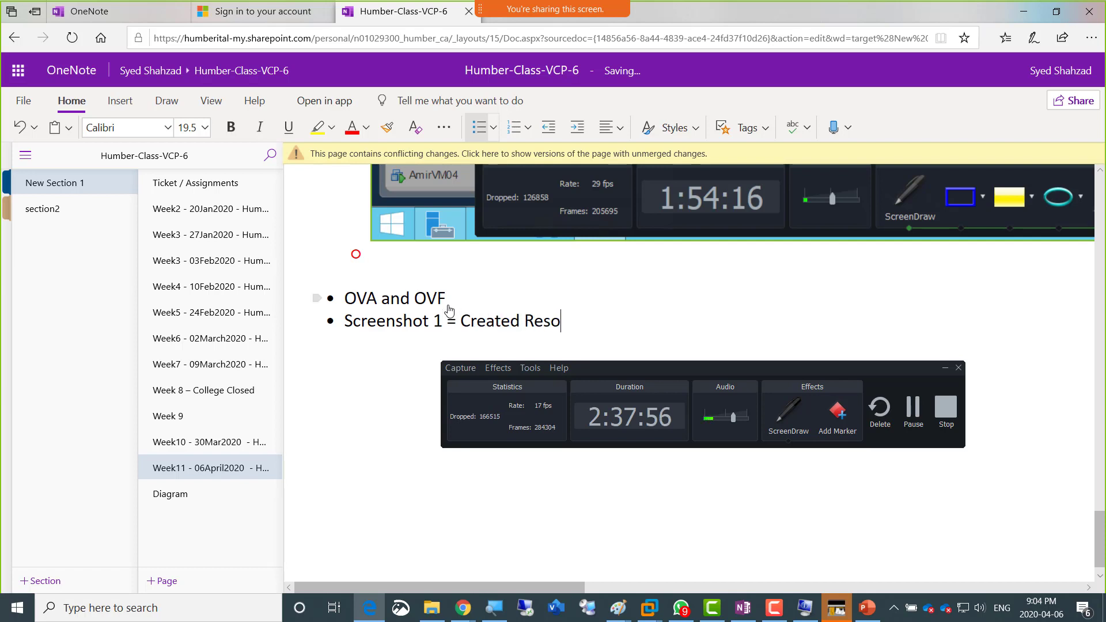
text(urce)
Step: Add the bullet "Screenshot 2 = Created vApp" below the Screenshot 1 line
key(Return)
text(Screenshot )
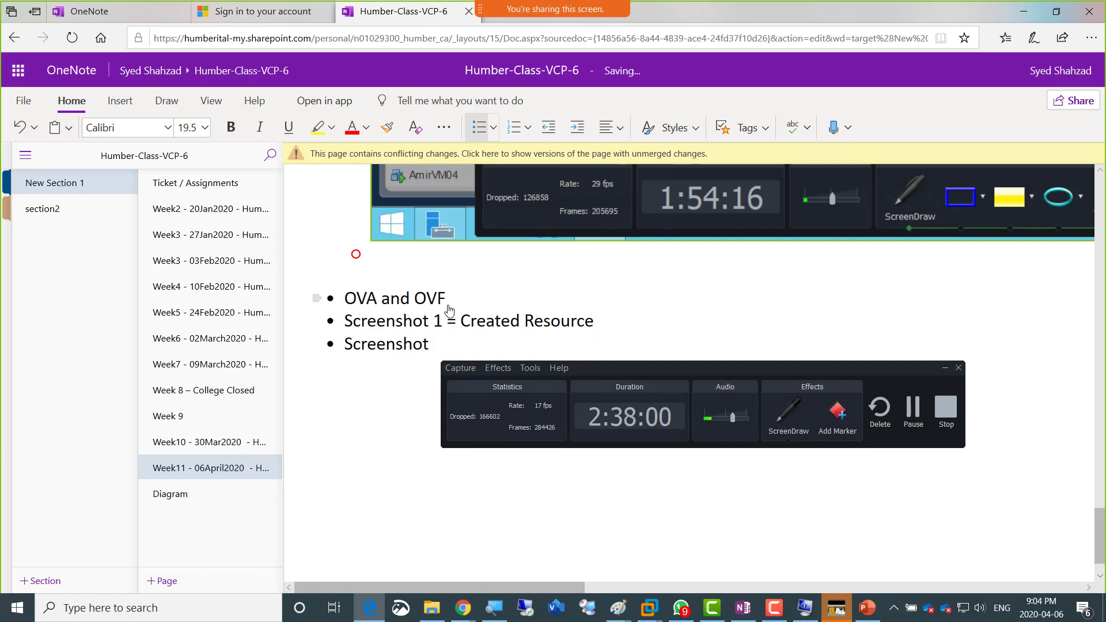
text(2 - Create)
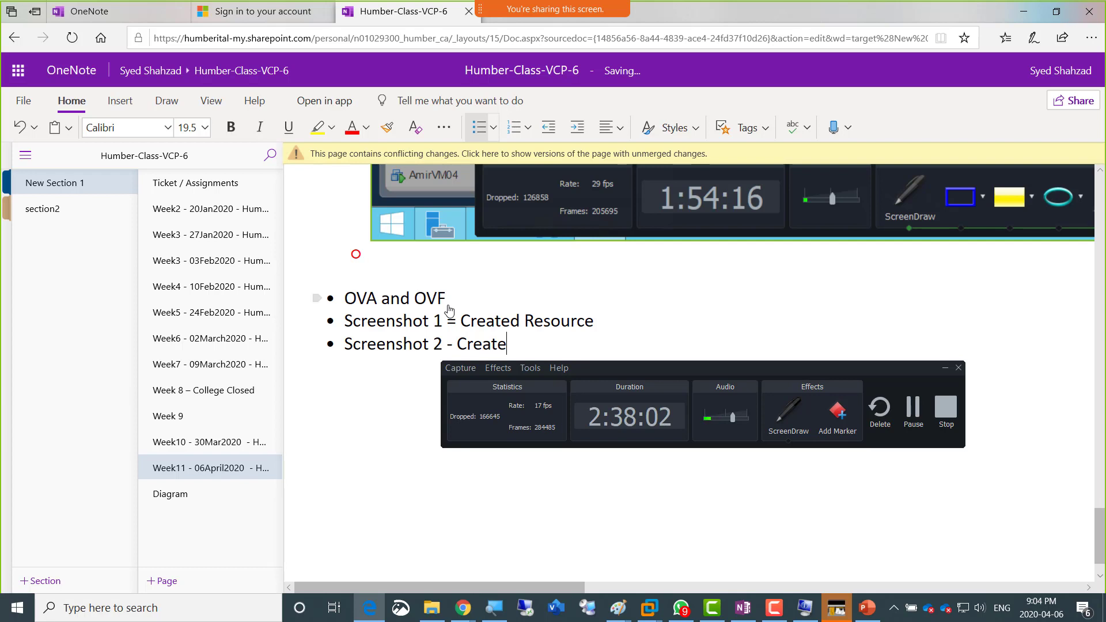
text(d vApp)
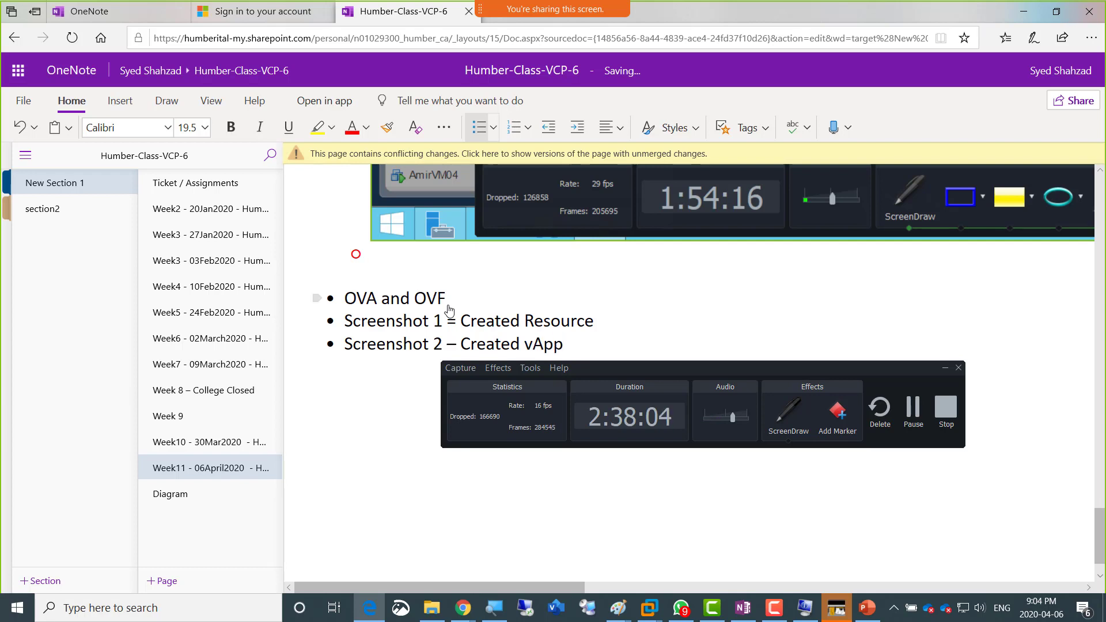
key(Left)
key(Left)
key(Left)
key(Left)
key(Left)
key(Left)
key(Left)
key(Left)
key(Left)
key(BackSpace)
text(=)
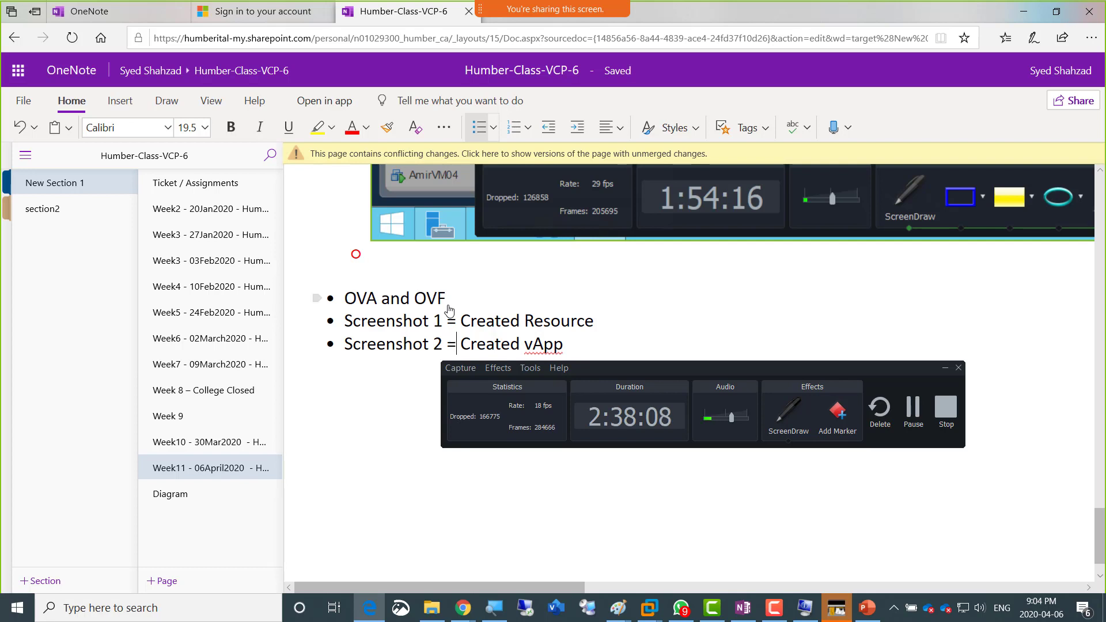
Step: Add a third screenshot bullet reading "Screenshot = Exported OVF of a VM"
key(Right)
key(Right)
key(Right)
key(Right)
key(Right)
key(Right)
key(Right)
key(Right)
key(Right)
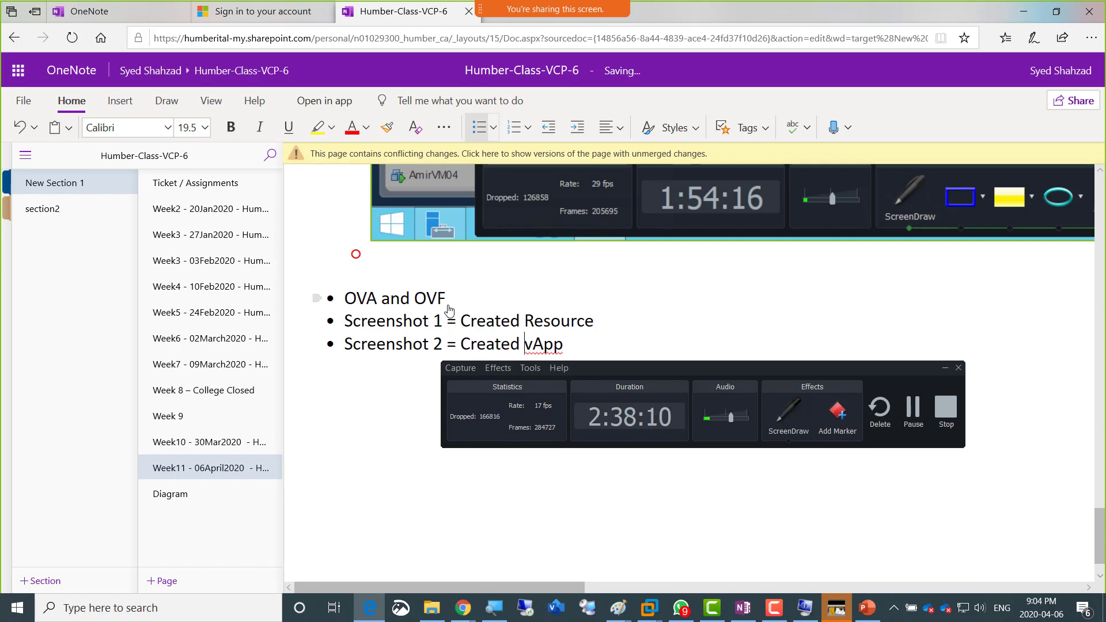
key(Right)
key(Right)
key(Right)
key(Return)
text(Screens)
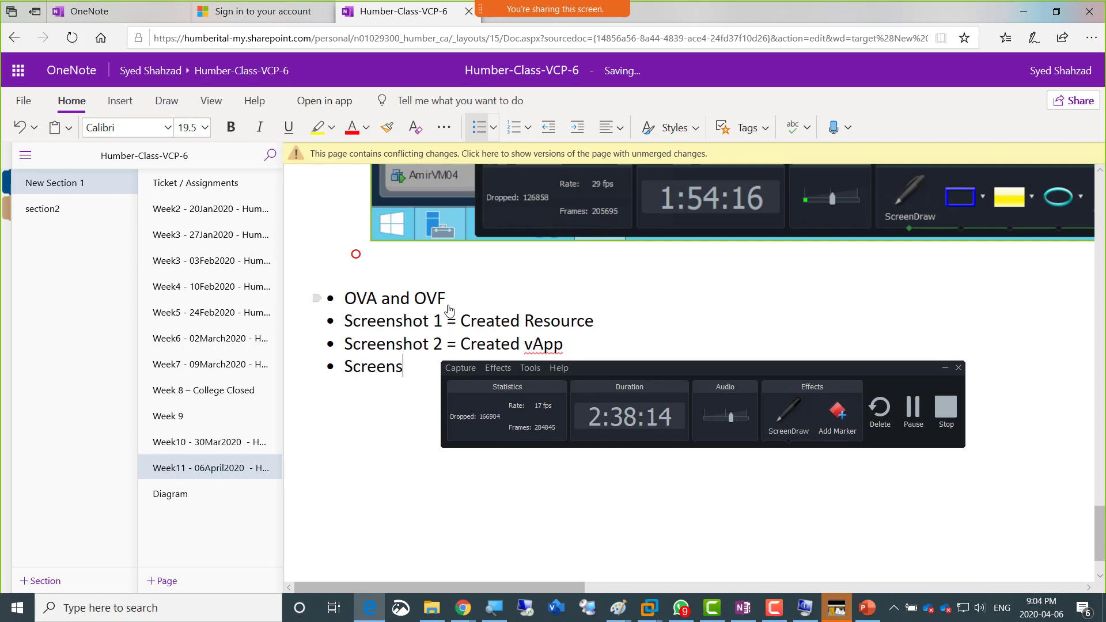
text(hot =)
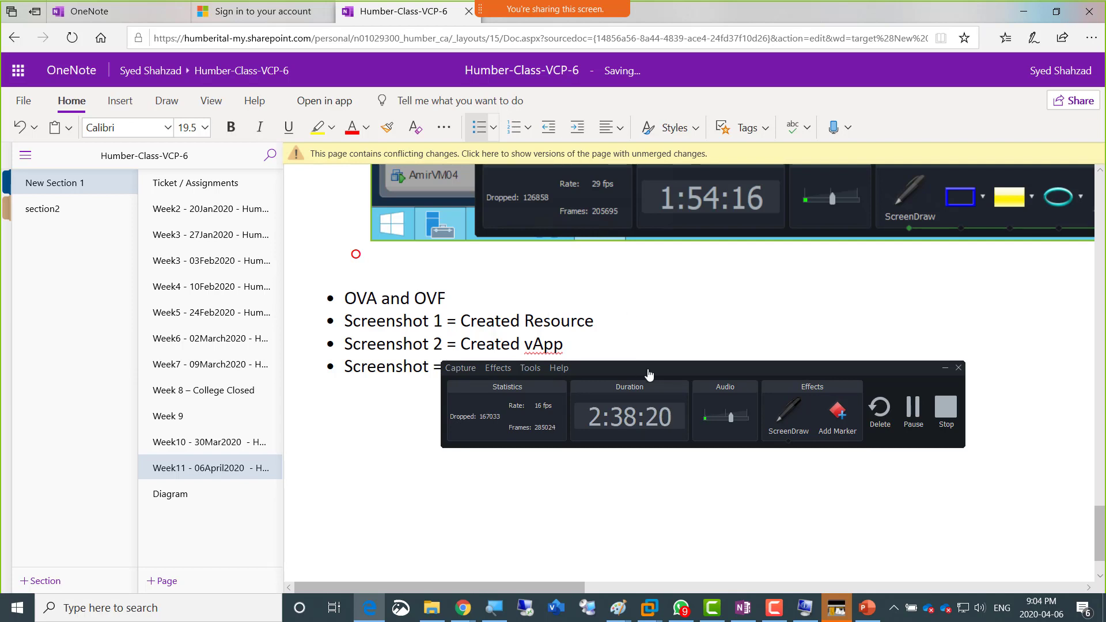
drag(649, 375, 798, 253)
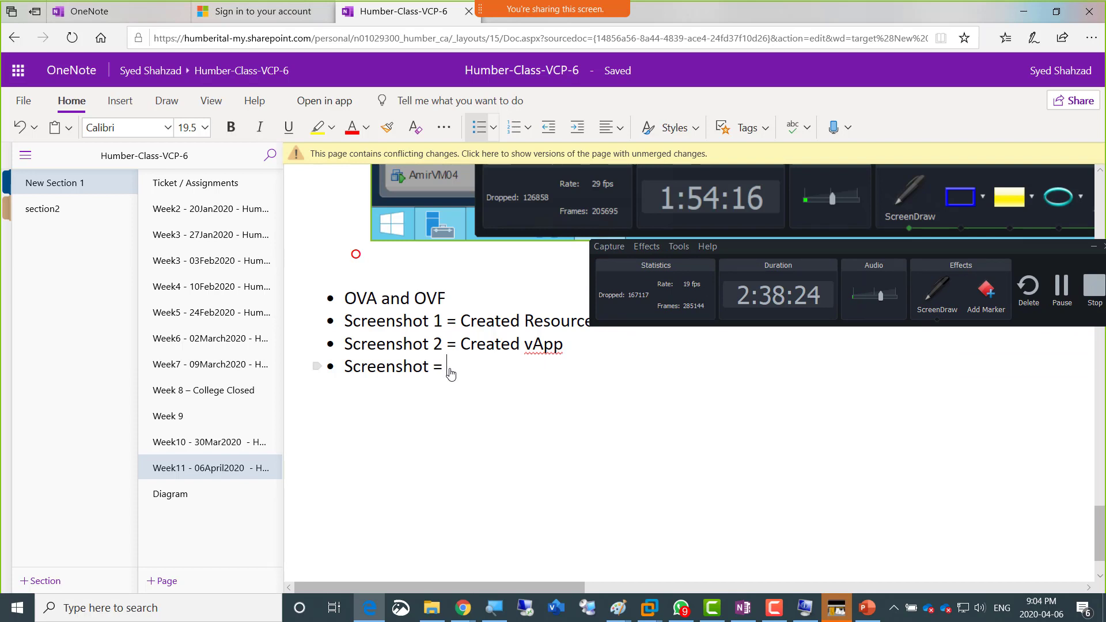
text(Exported)
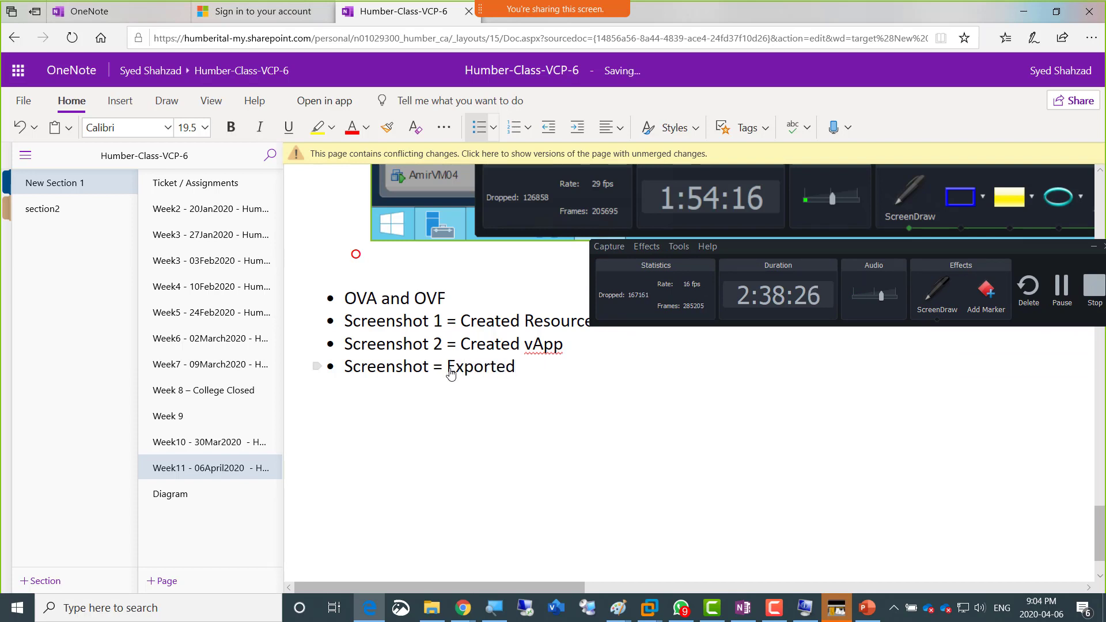
text( OVF of a VM)
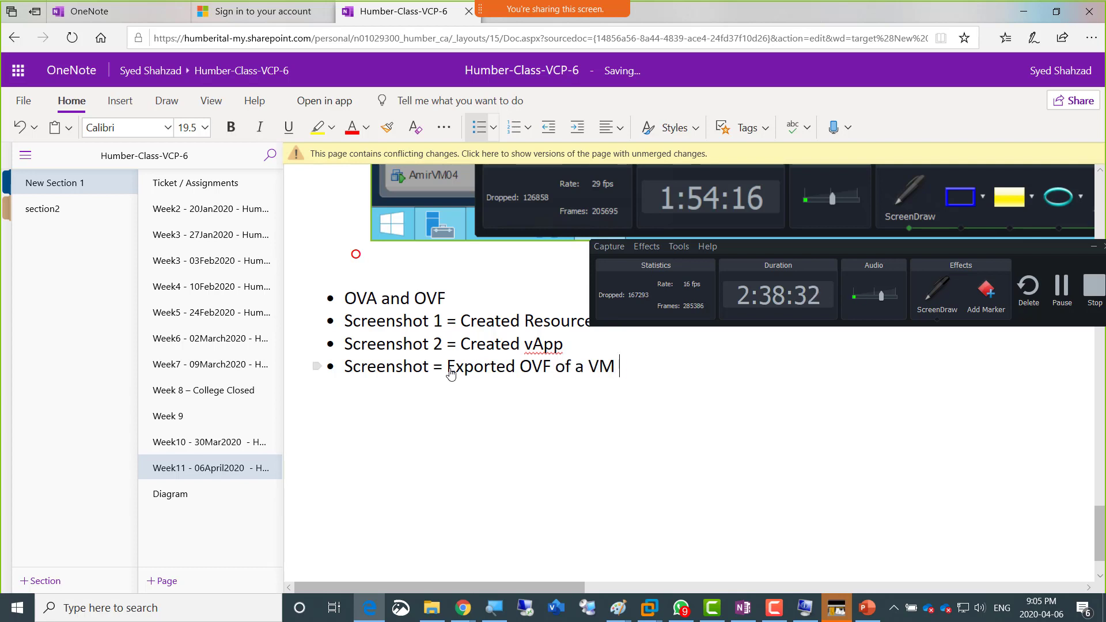
text( (Download)
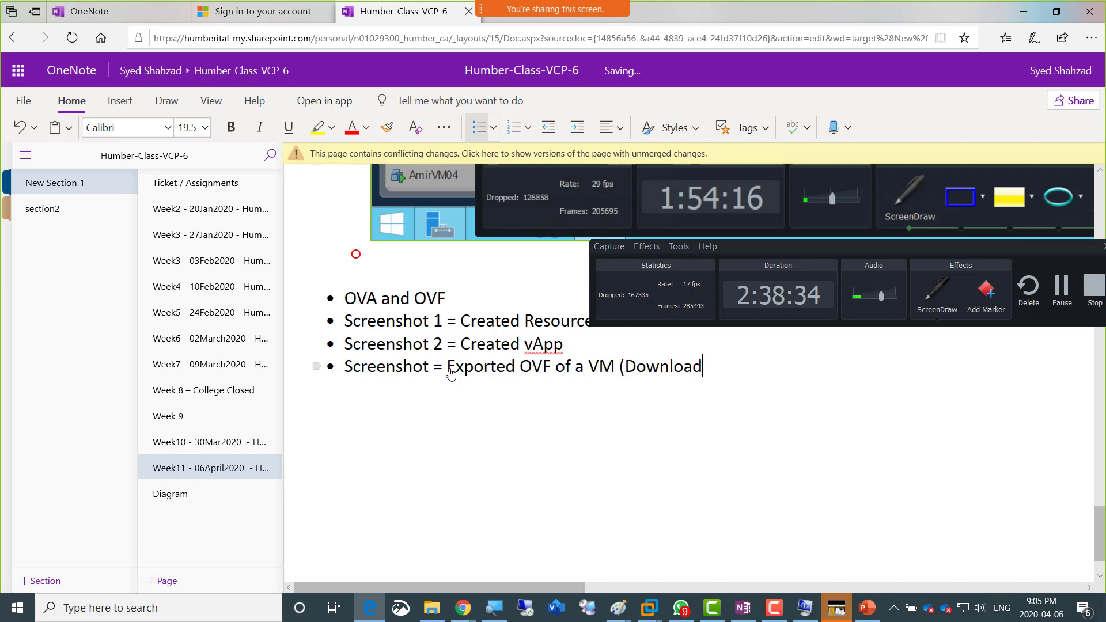
text(s folder three f)
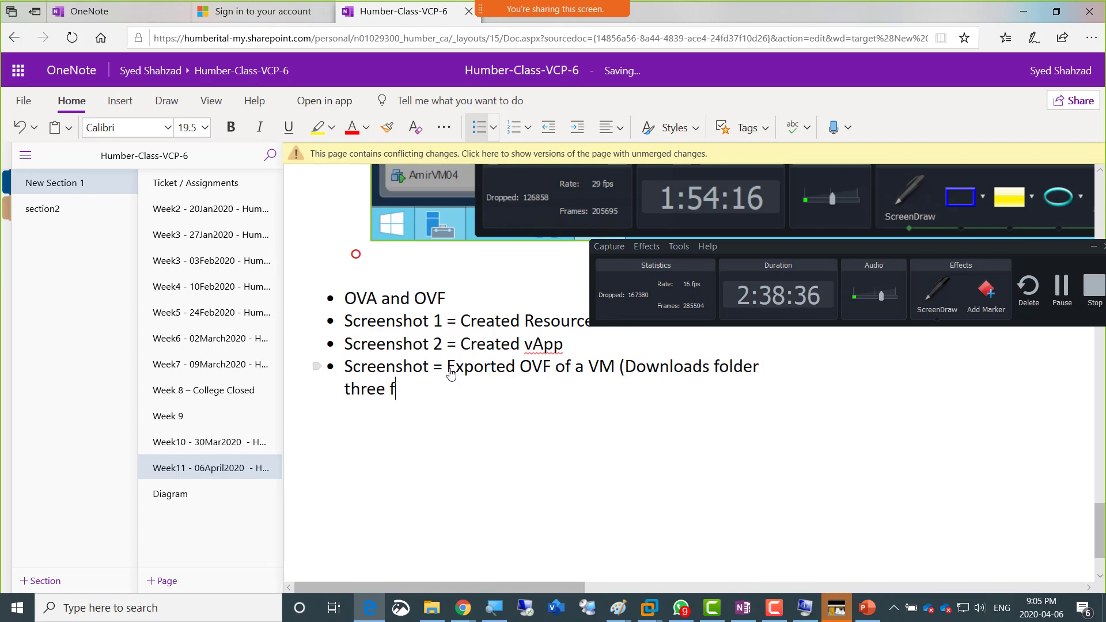
text(iles showing)
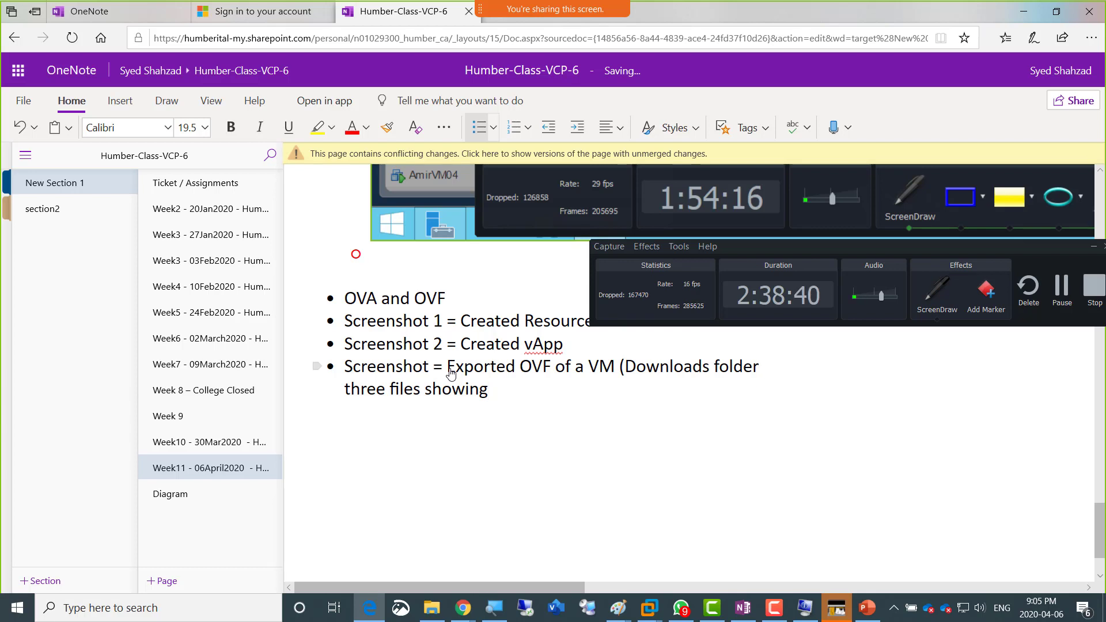
text( for an exported V)
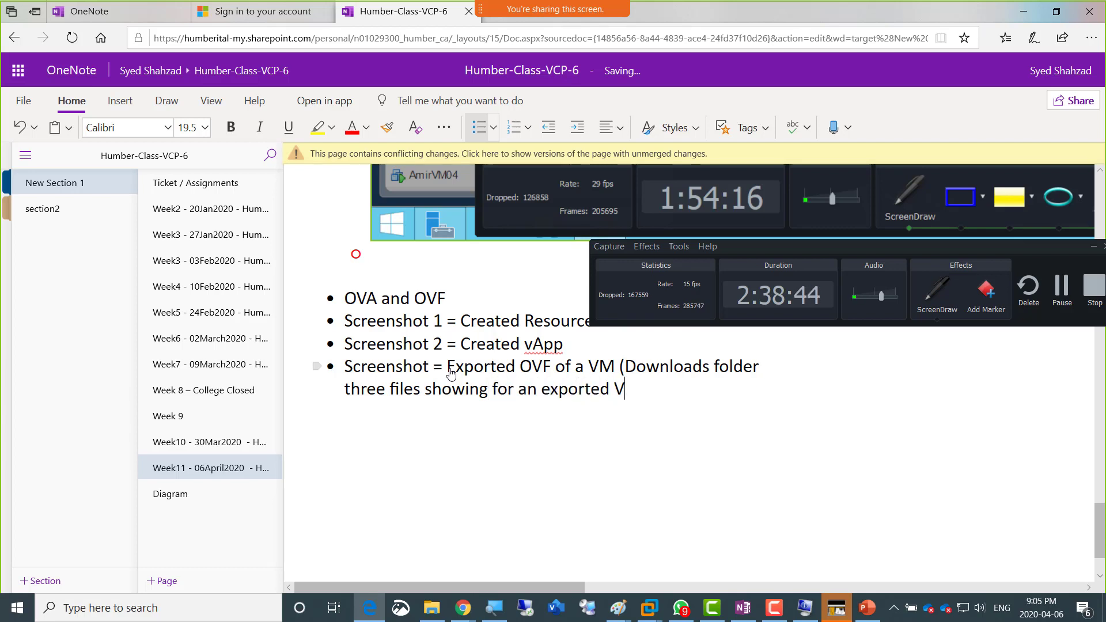
text(M))
Step: Extend the Screenshot 2 bullet with the note "– (right-Click vApp)"
key(Up)
text(- r)
text(ight-Click)
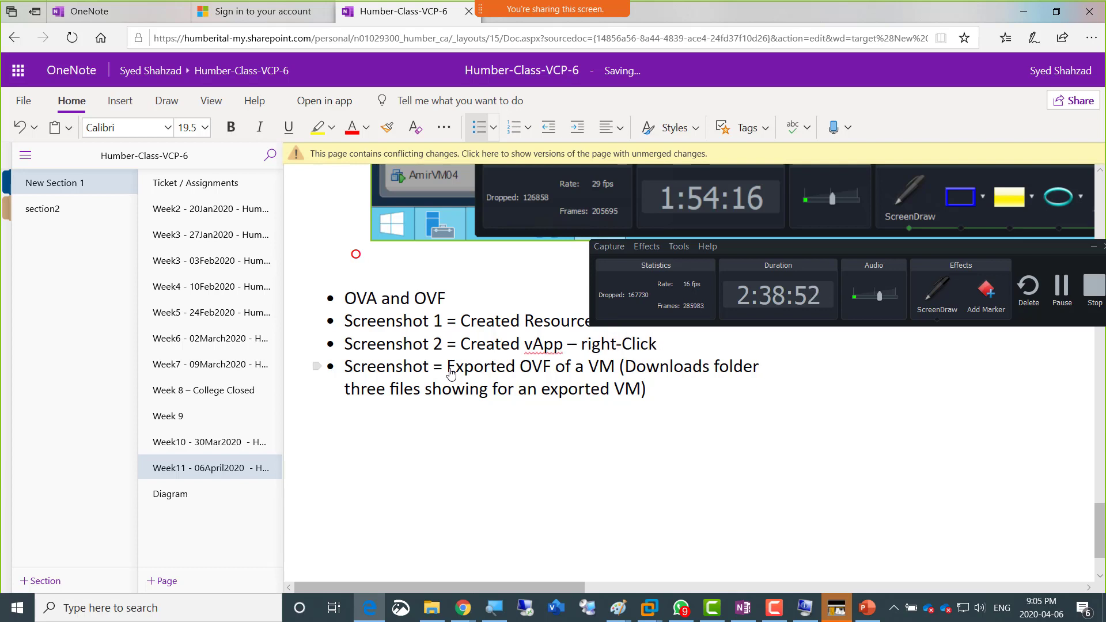
text( vApp))
key(Left)
key(Left)
key(Left)
key(Left)
key(Left)
key(Left)
key(Left)
key(Left)
key(Left)
key(Left)
key(Left)
text(()
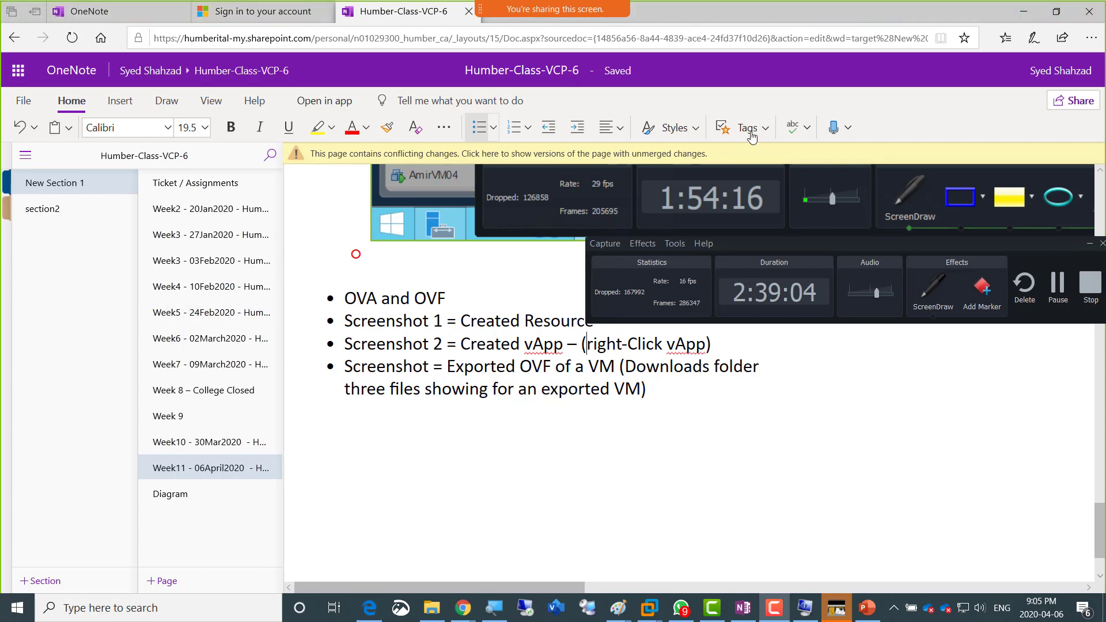
Step: Begin a parenthesised note at the end of the "Screenshot 1 = Created Resource" bullet
click(607, 321)
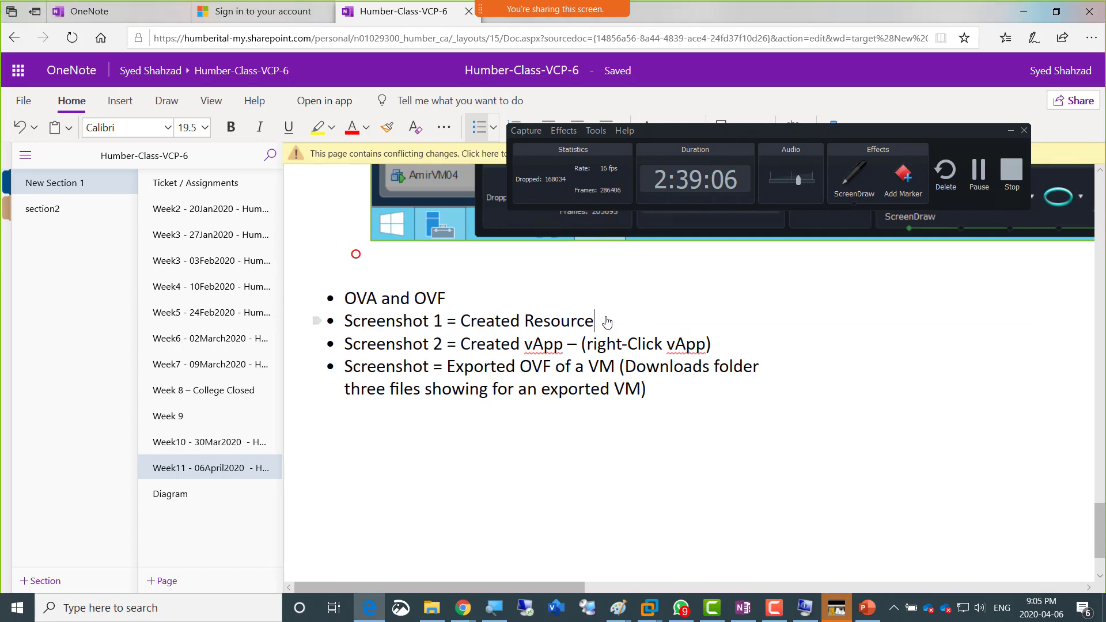
text(()
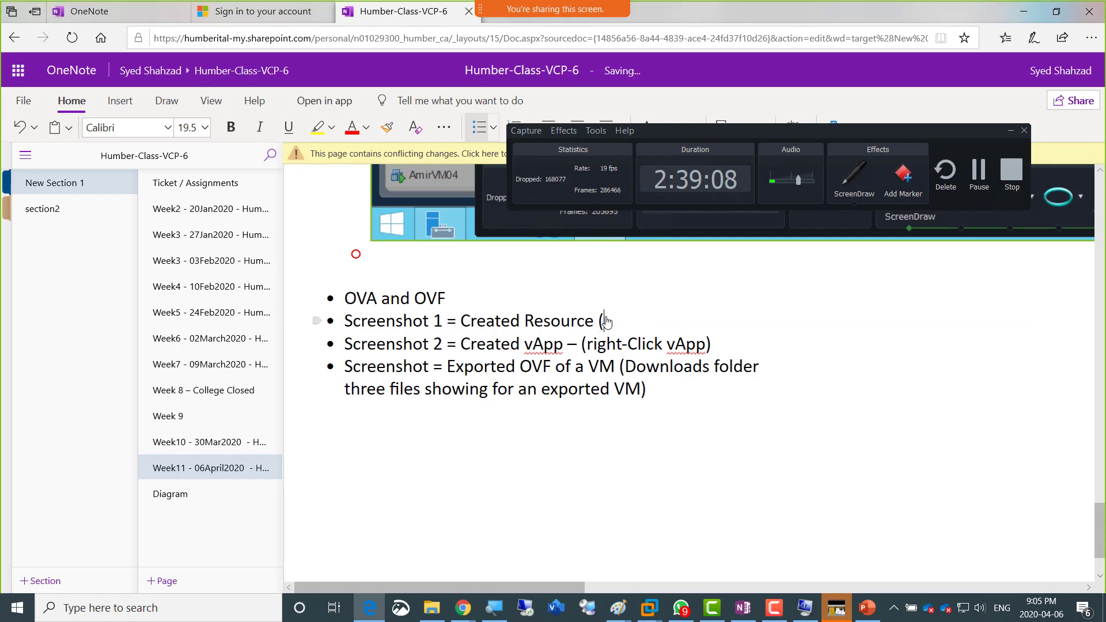
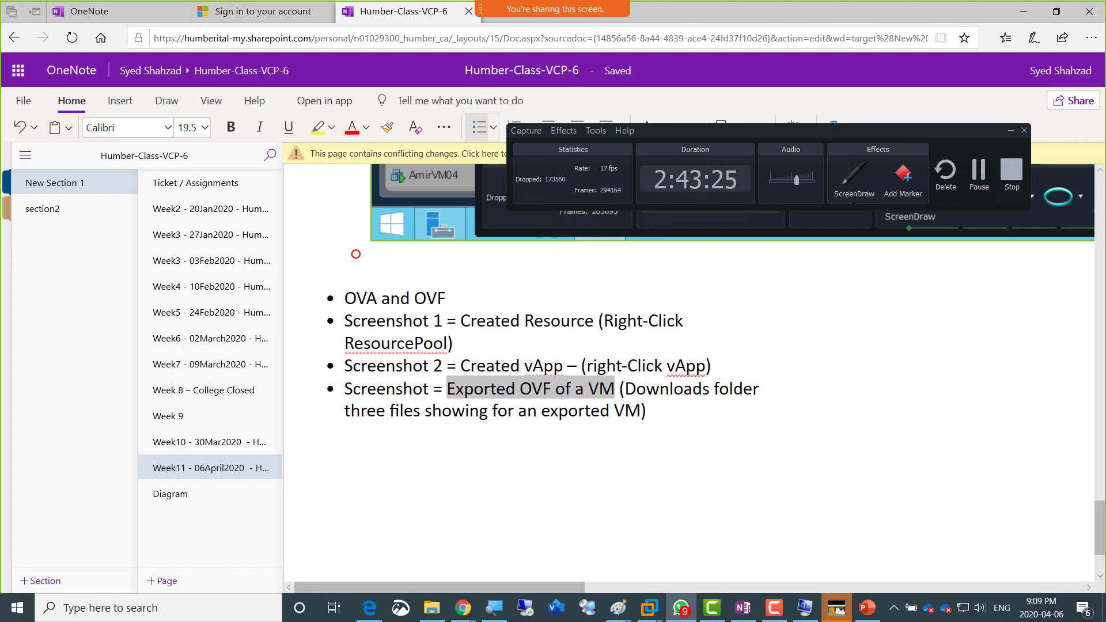
Step: Bring up WhatsApp and enlarge the shared task-list screenshot to examine the OVF export tasks' names, targets, status and start times
drag(1105, 64, 448, 40)
click(436, 344)
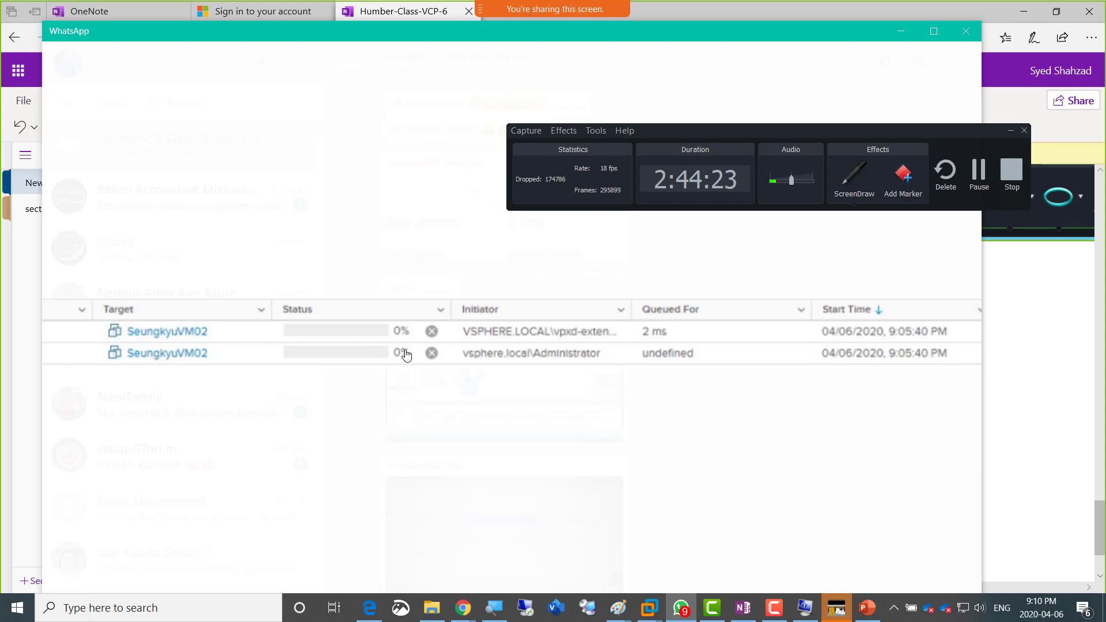
scroll(406, 355, right, 2)
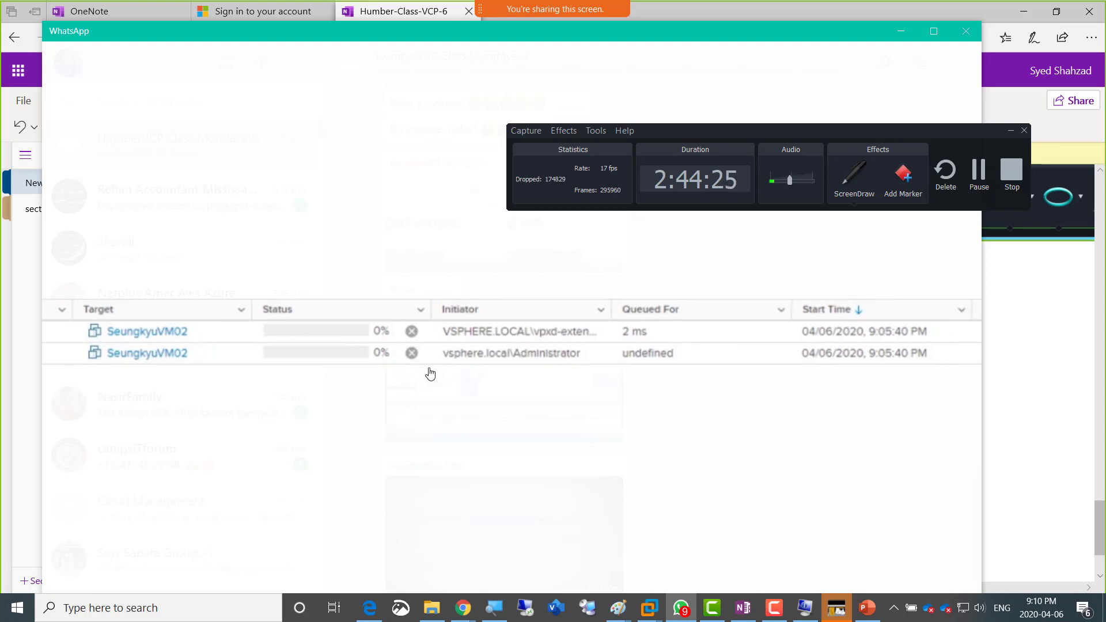
scroll(254, 365, left, 5)
scroll(345, 375, right, 5)
scroll(357, 380, left, 2)
scroll(317, 382, left, 3)
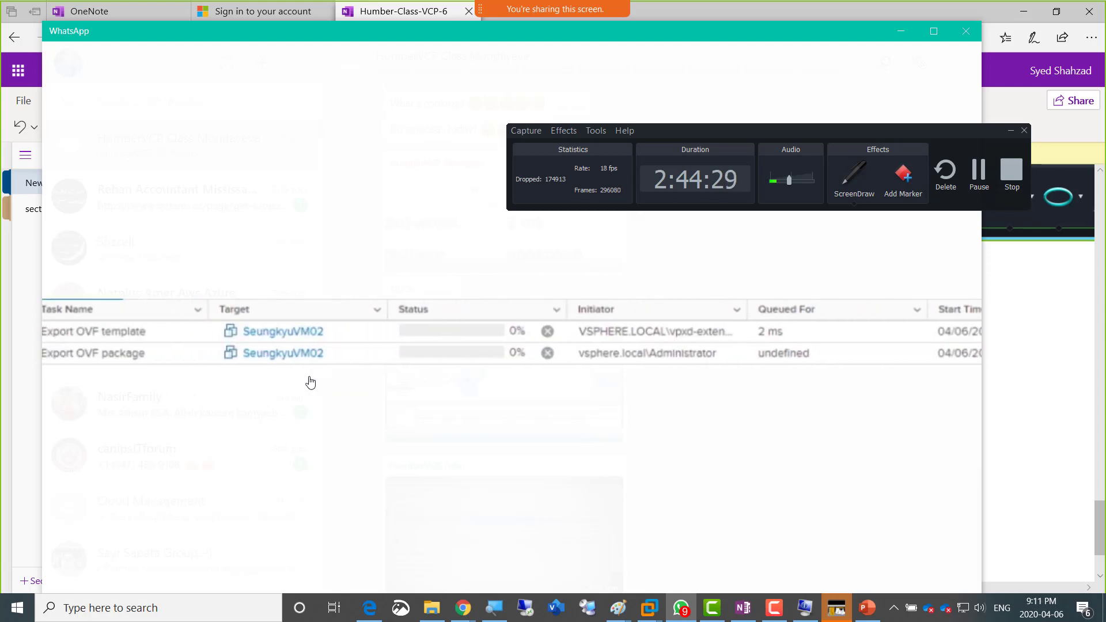
scroll(287, 382, left, 2)
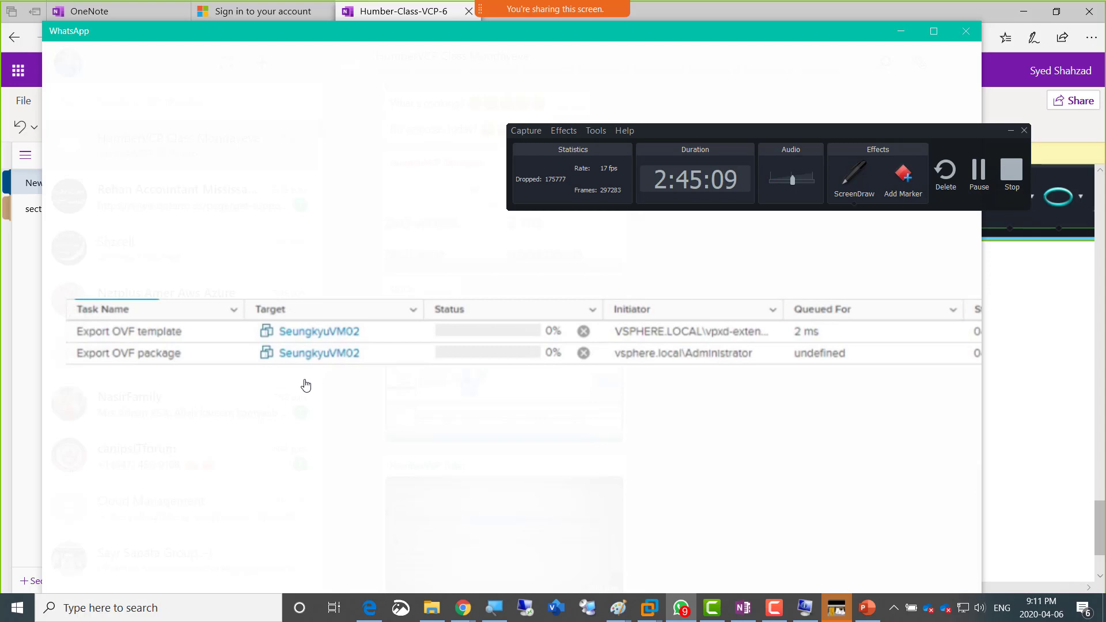
scroll(277, 386, right, 4)
scroll(190, 411, left, 5)
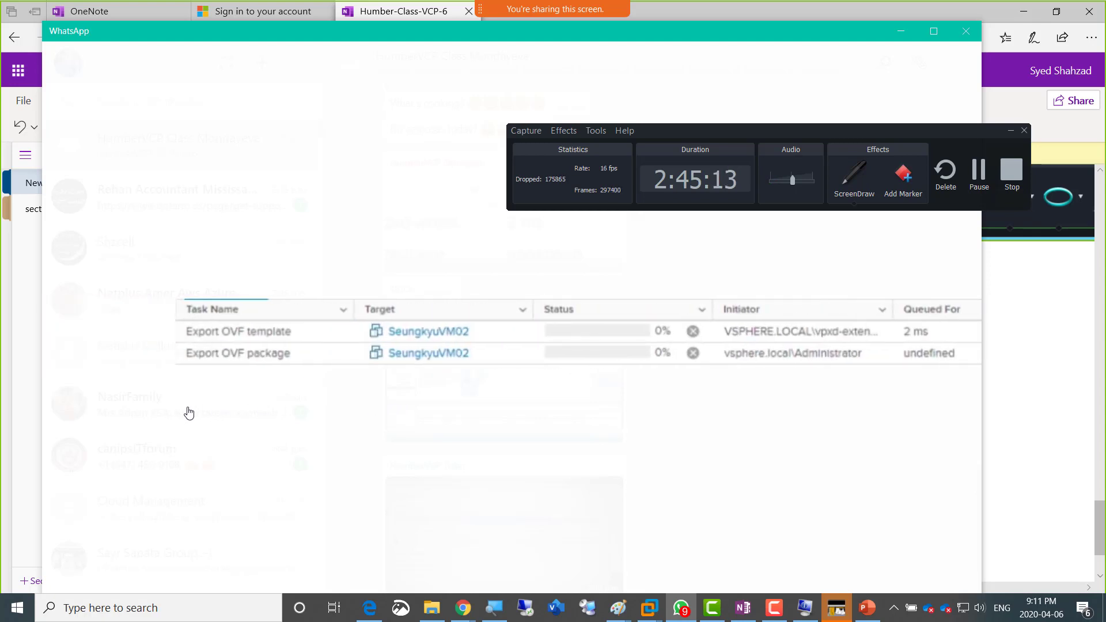
scroll(193, 412, right, 1)
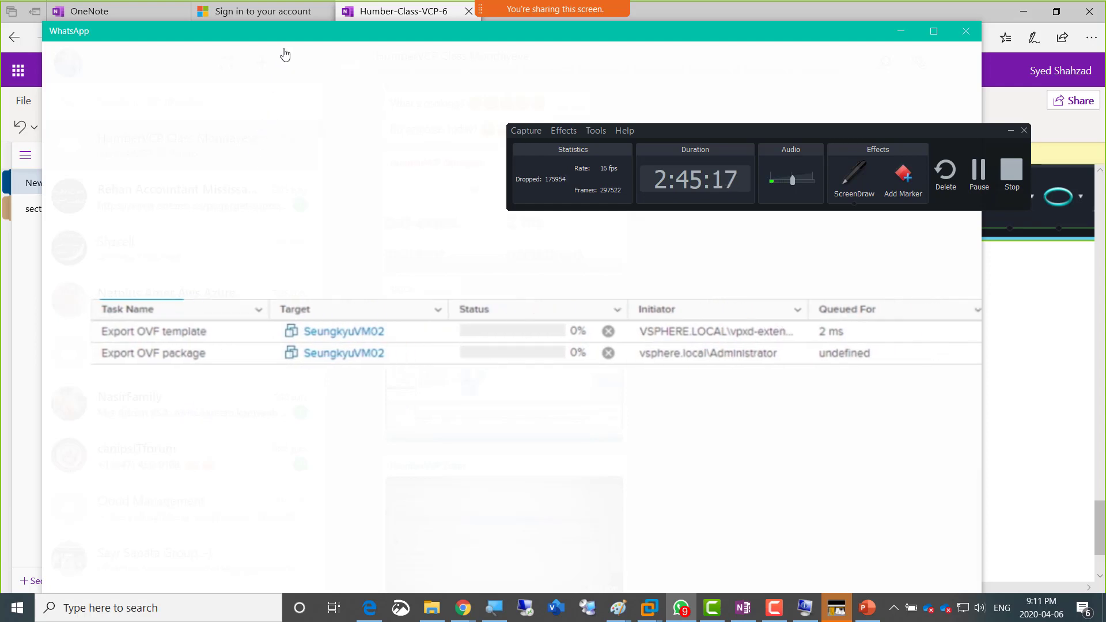
drag(374, 35, 1105, 12)
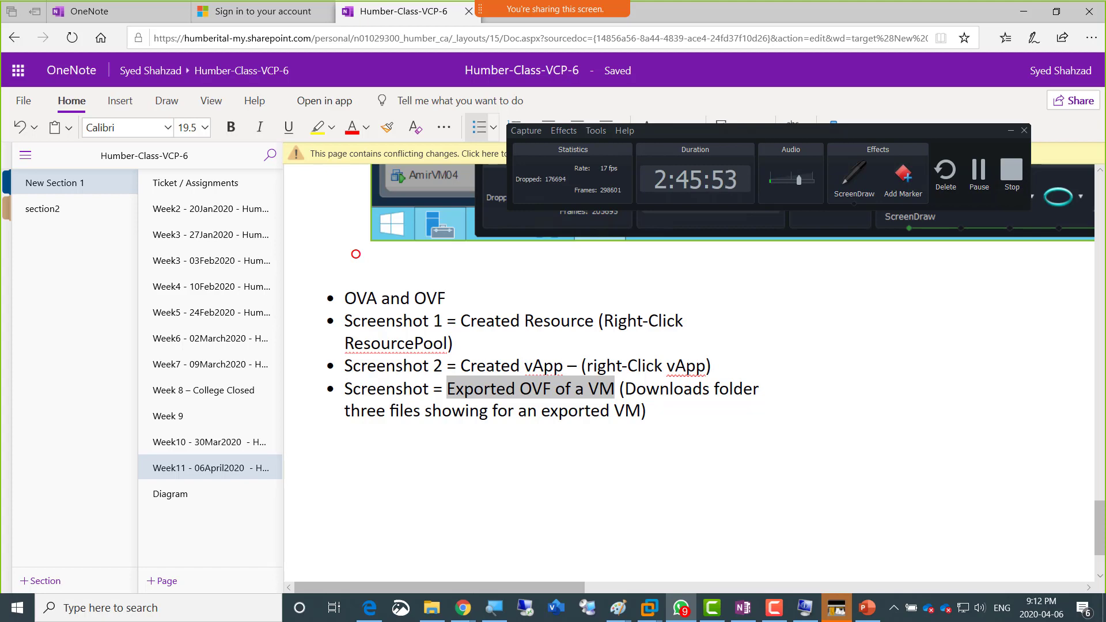
Step: Examine the shared WhatsApp photo of the Export OVF template task and enlarge the vSphere Web Client screenshot to check the vApp and recent tasks
drag(1105, 26, 371, 23)
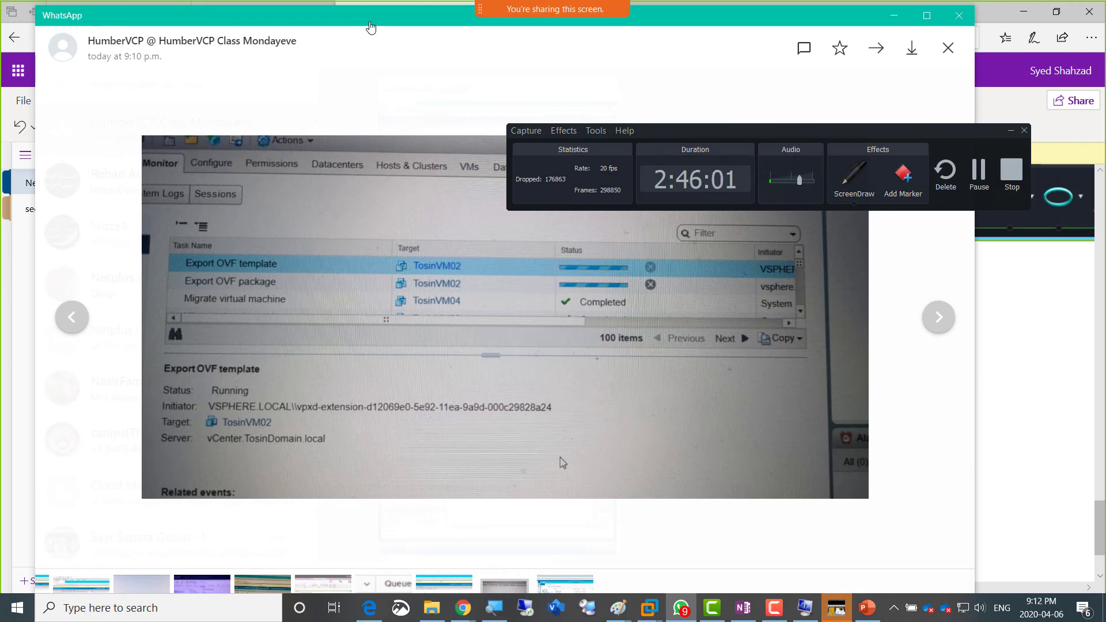
drag(373, 24, 1105, 46)
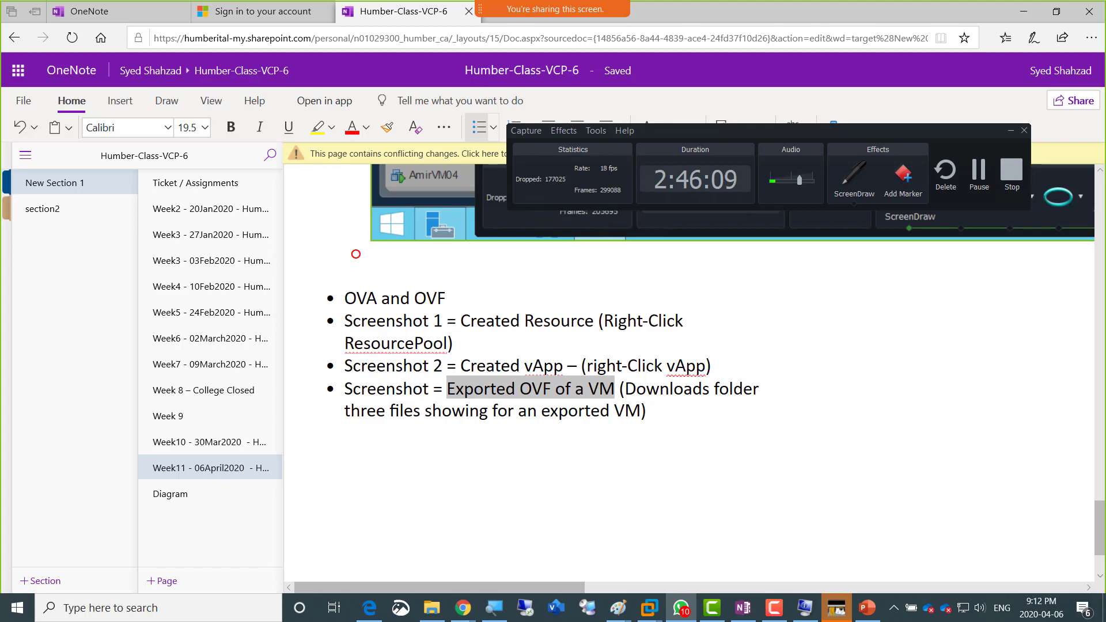
drag(1105, 7, 450, 7)
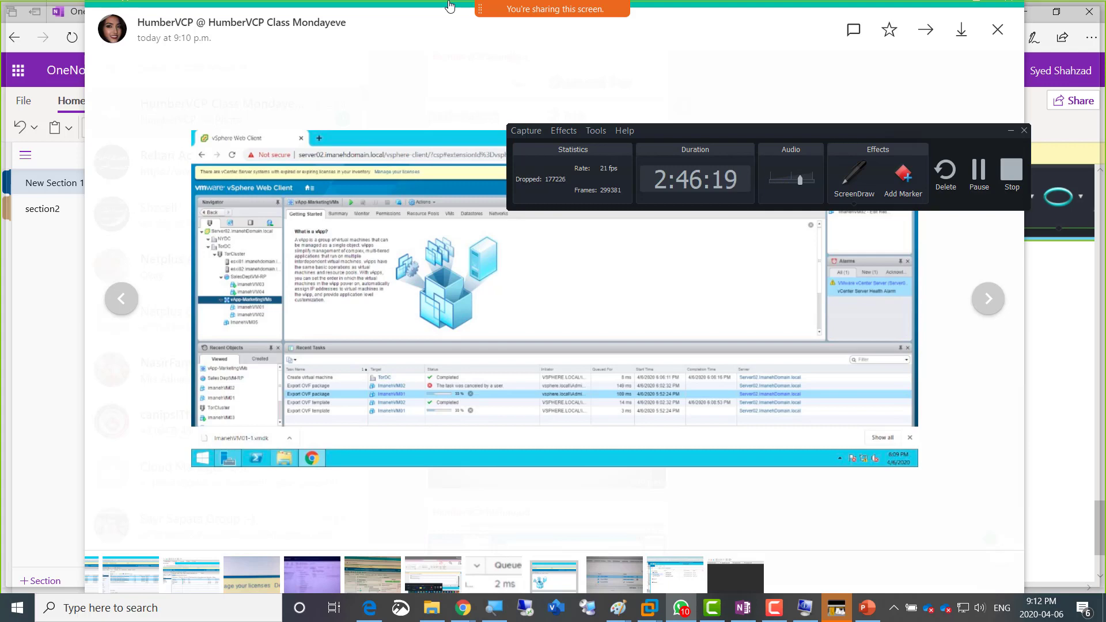
double_click(449, 6)
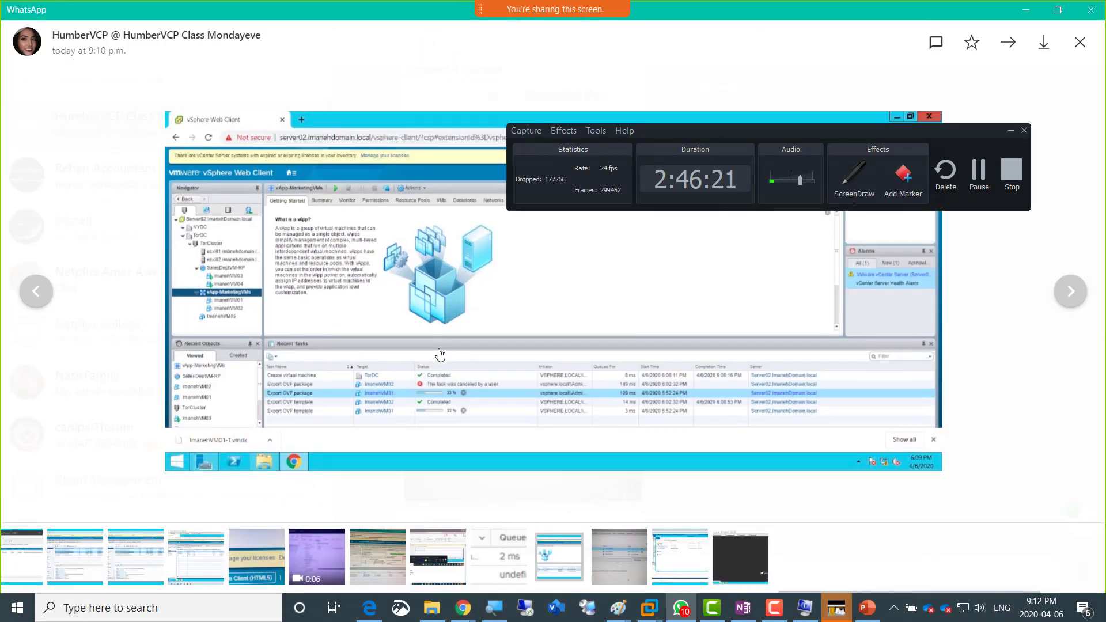
click(435, 389)
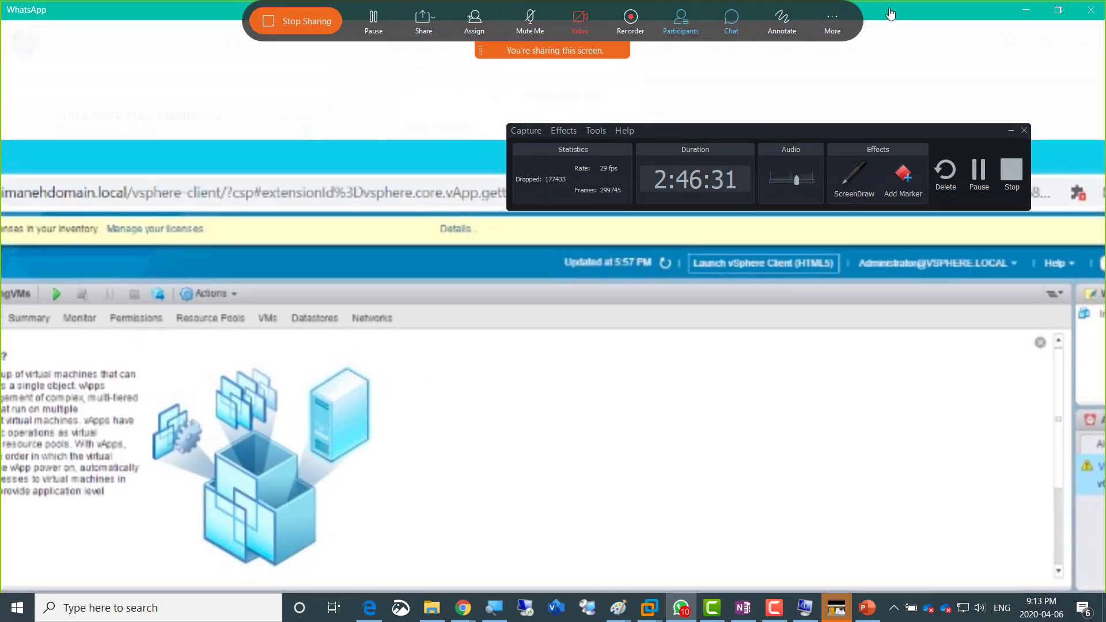
drag(887, 10, 1105, 40)
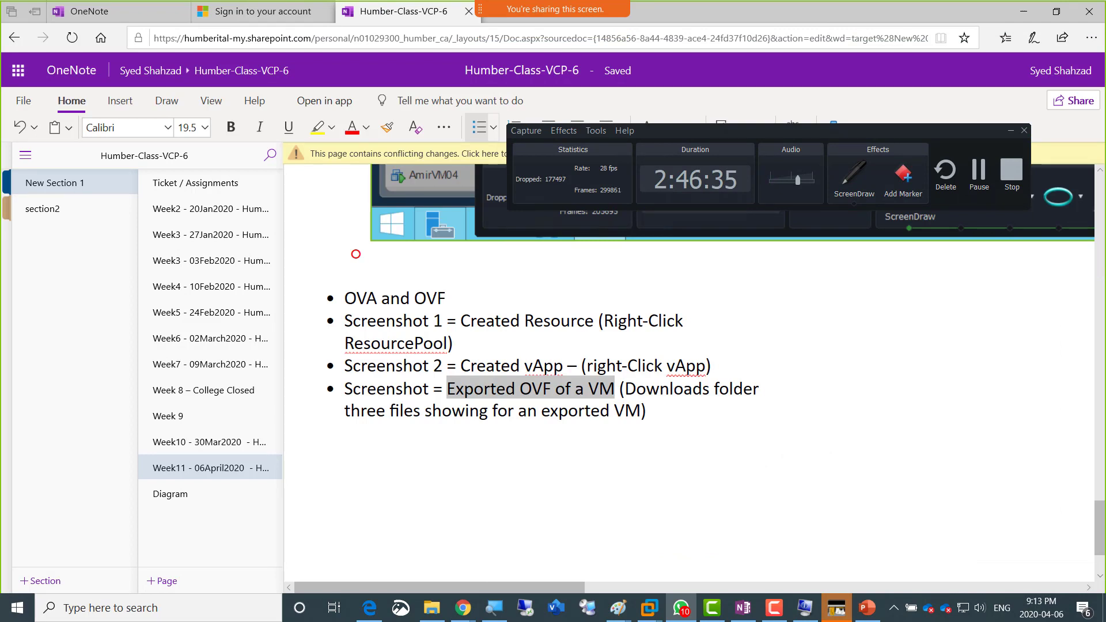
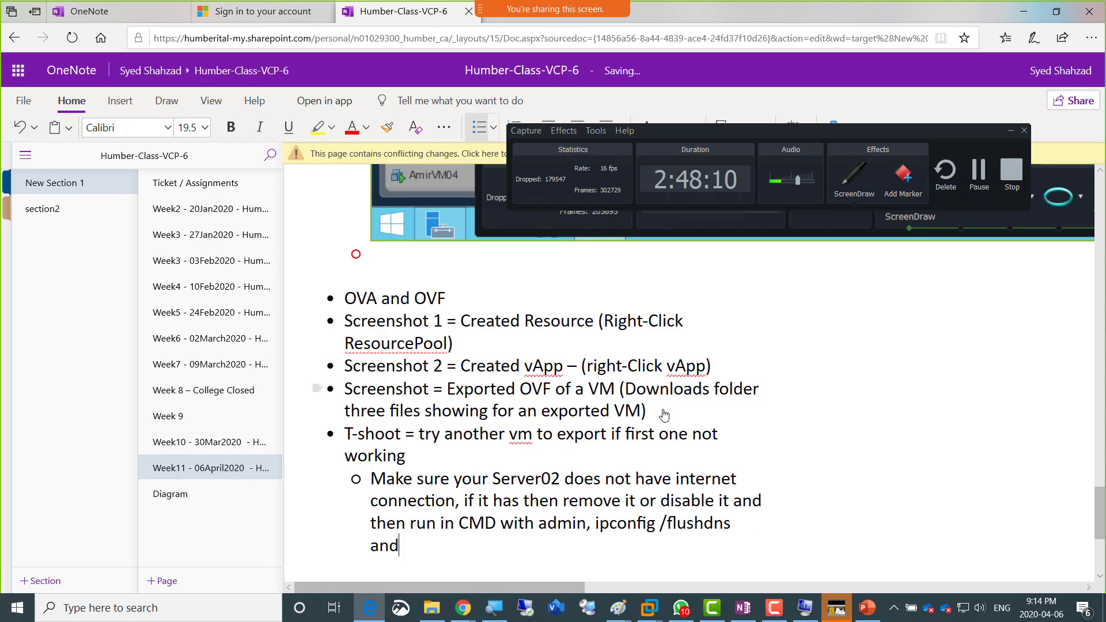
Step: Complete the Server02 troubleshooting note with the command ipconfig /registerdns
text(nfig)
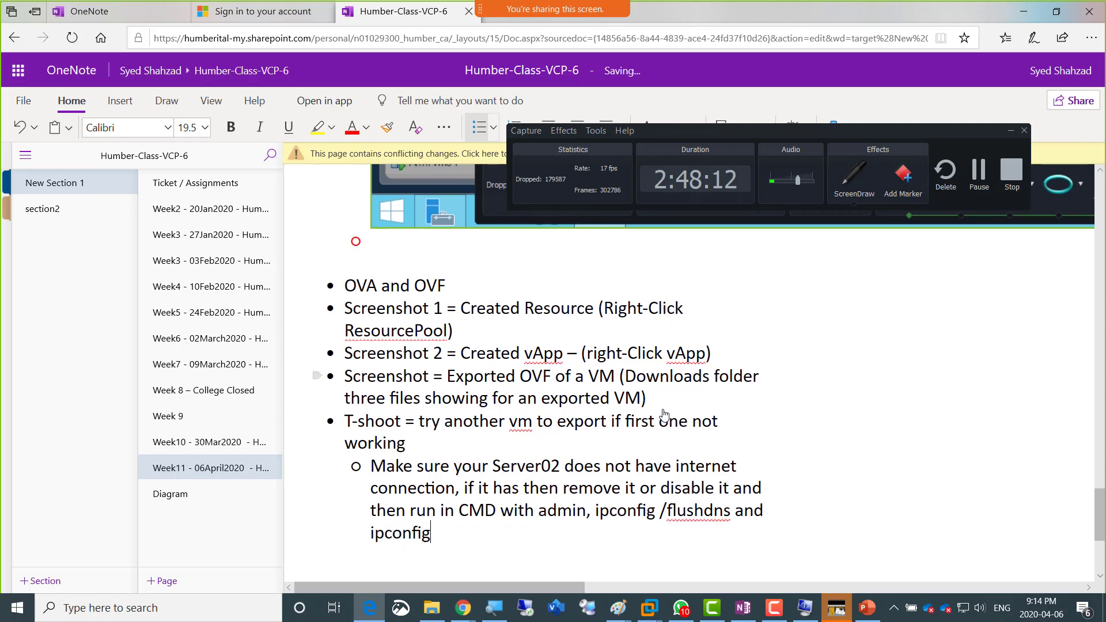
text( /registerdns)
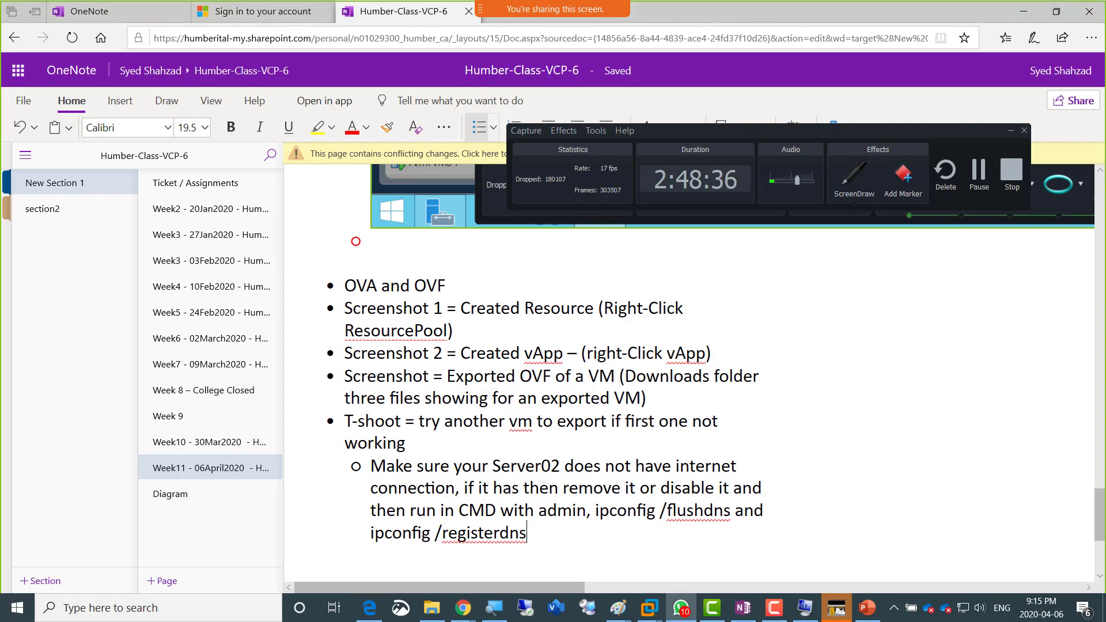
Step: Switch to WhatsApp, examine the recent tasks and downloaded OVF files in the class's enlarged vSphere Web Client screenshot, and close the image
drag(1105, 28, 445, 5)
click(391, 290)
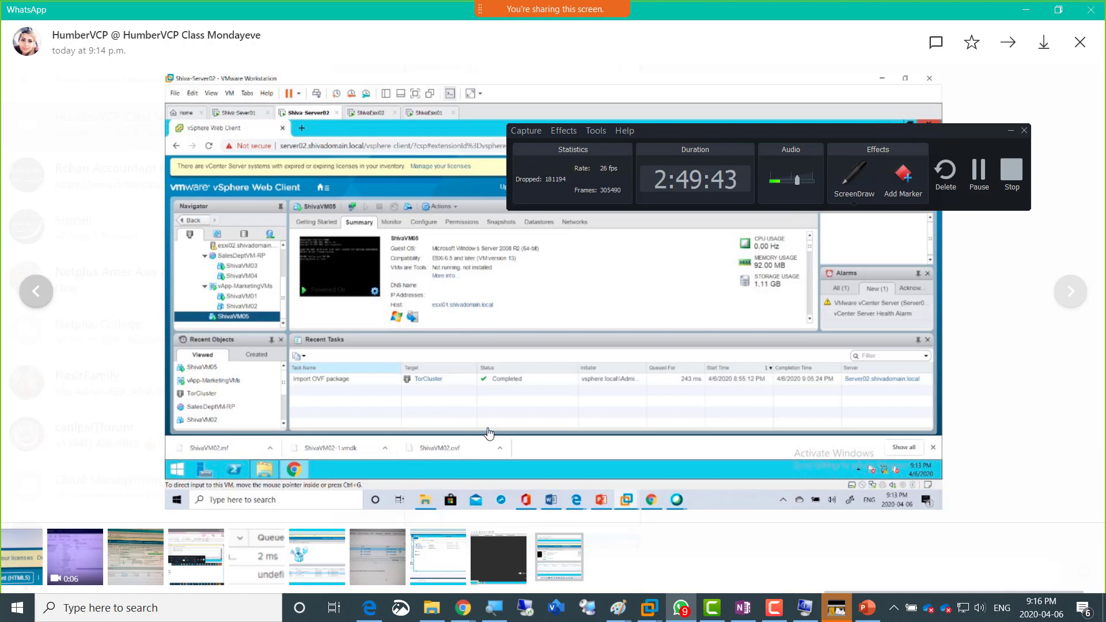
click(1080, 43)
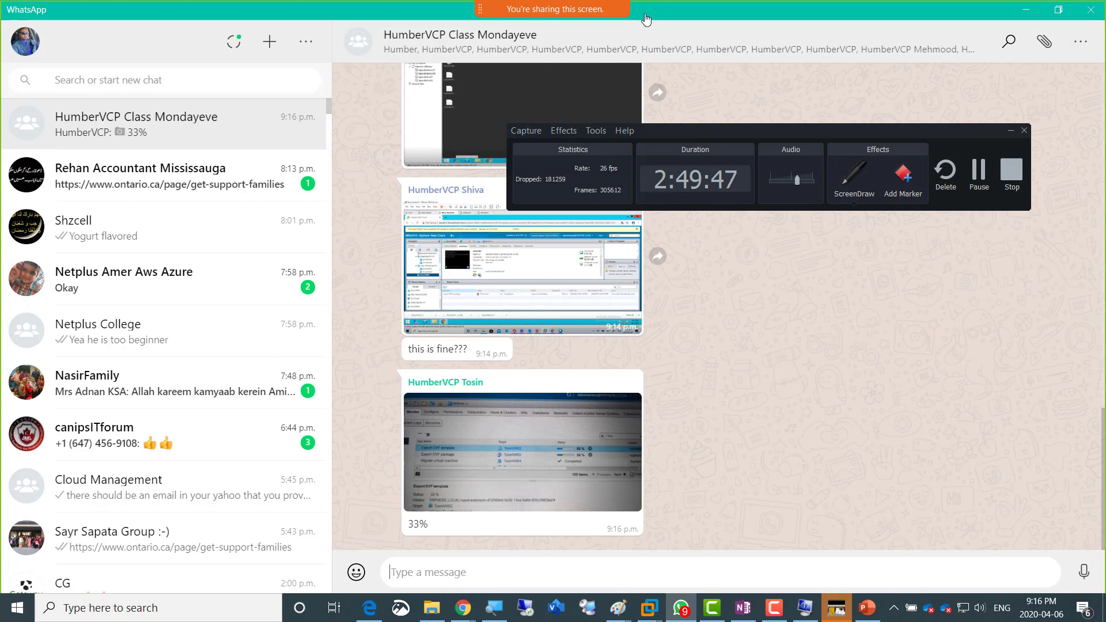
drag(661, 11, 1105, 52)
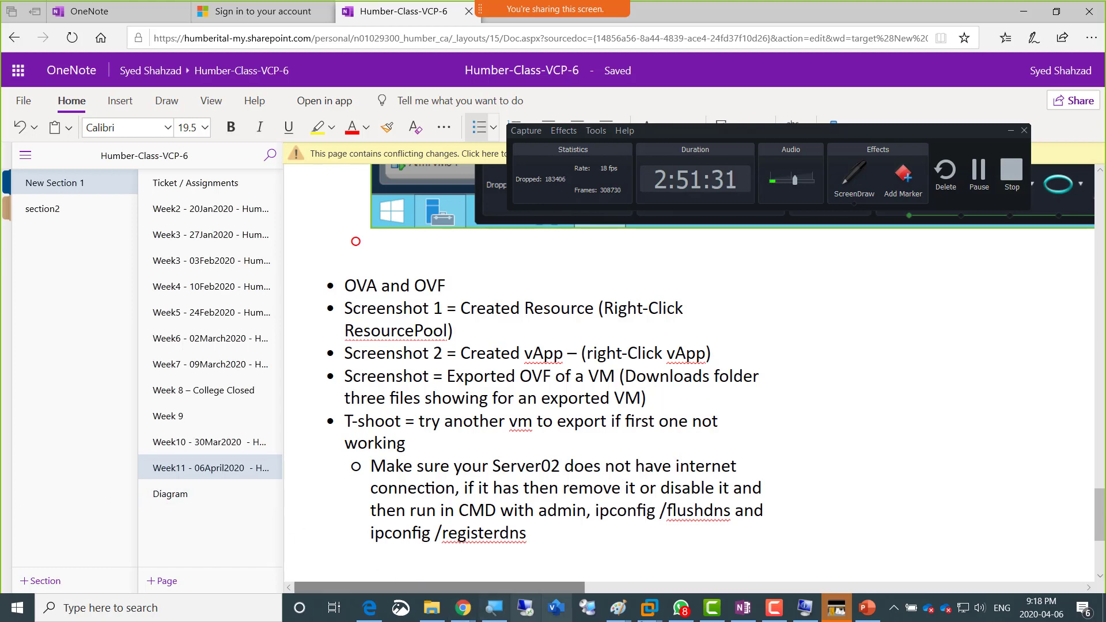
Step: Switch to the Server02 virtual machine in VMware Workstation and bring up the monitoring view of the SalesDeptVM-RP resource pool
mouse_move(649, 608)
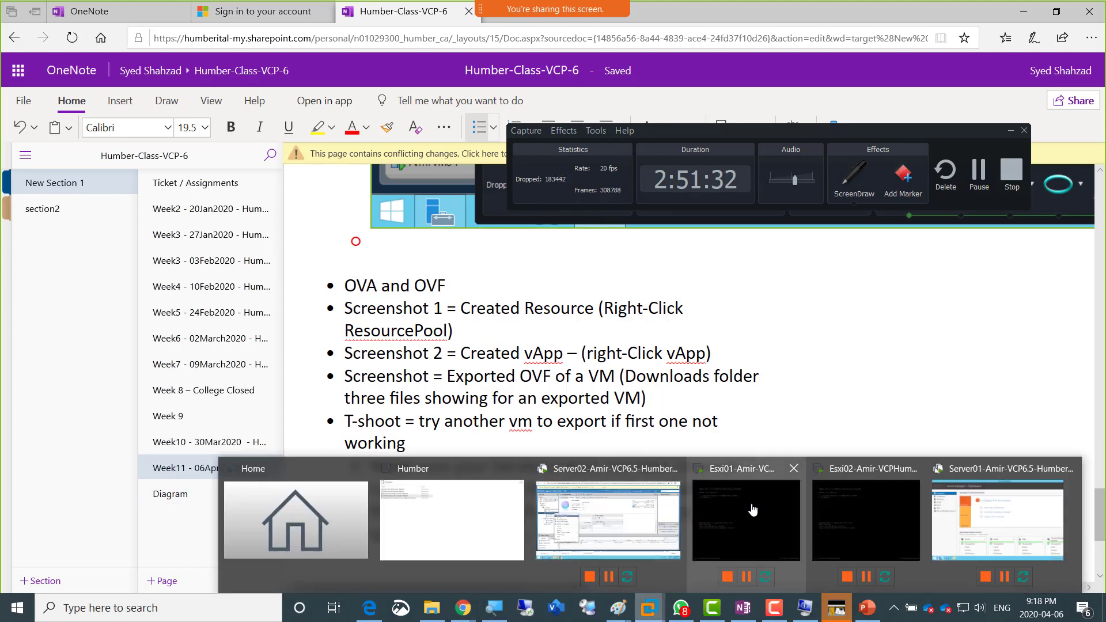
click(623, 521)
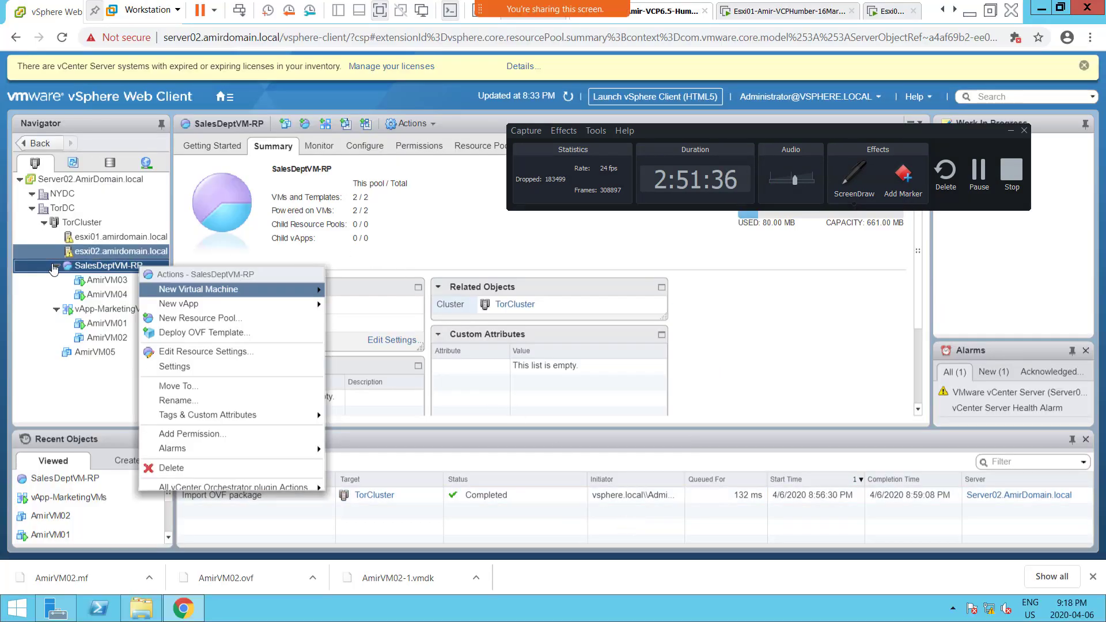
click(102, 267)
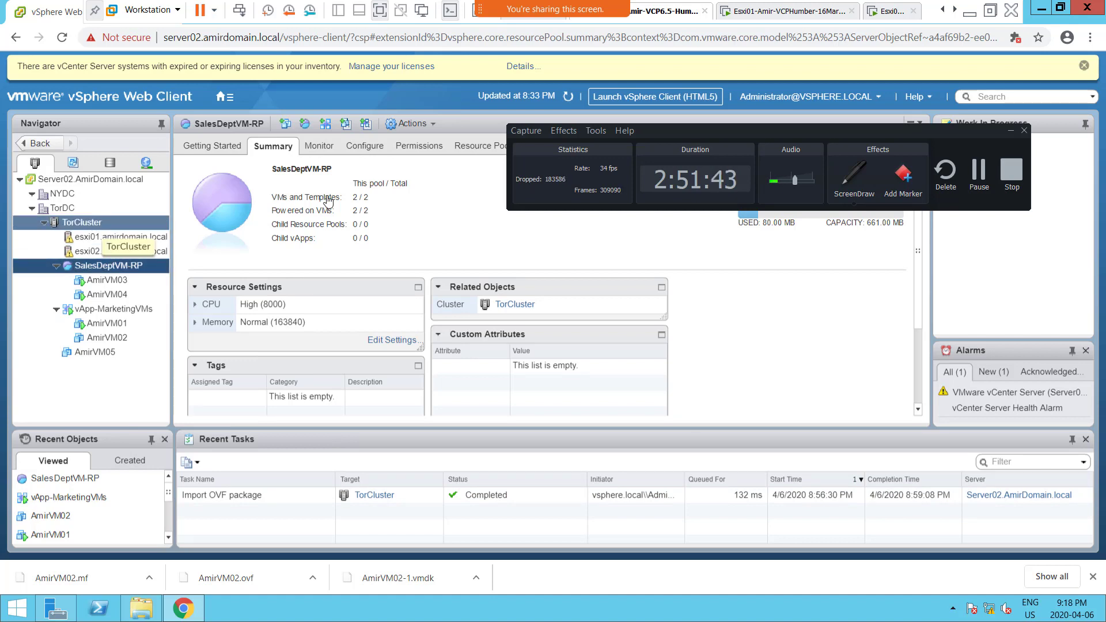
click(325, 151)
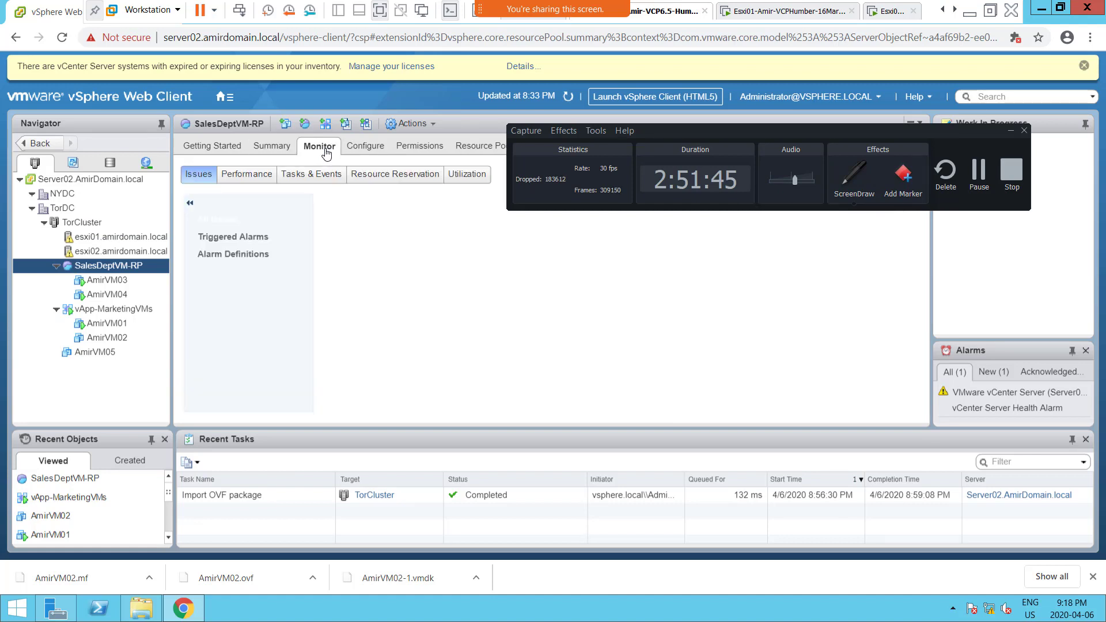
Step: Examine TorCluster's VM/host groups, DRS history, tasks and events, including the details of the AmirVM05 creation event
click(80, 223)
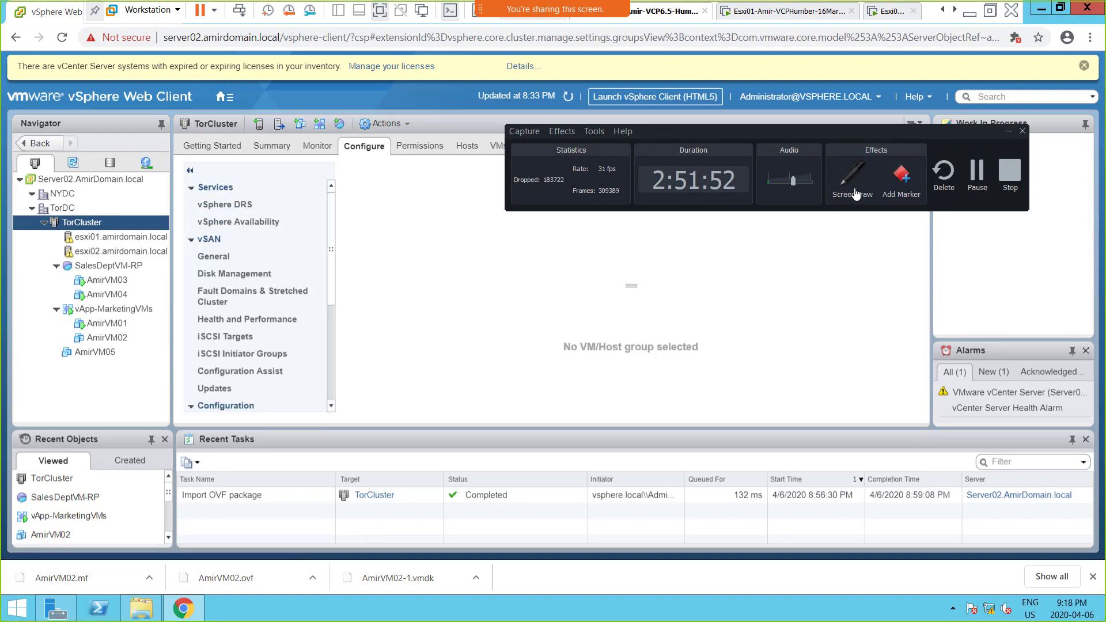
drag(942, 136, 671, 384)
click(740, 379)
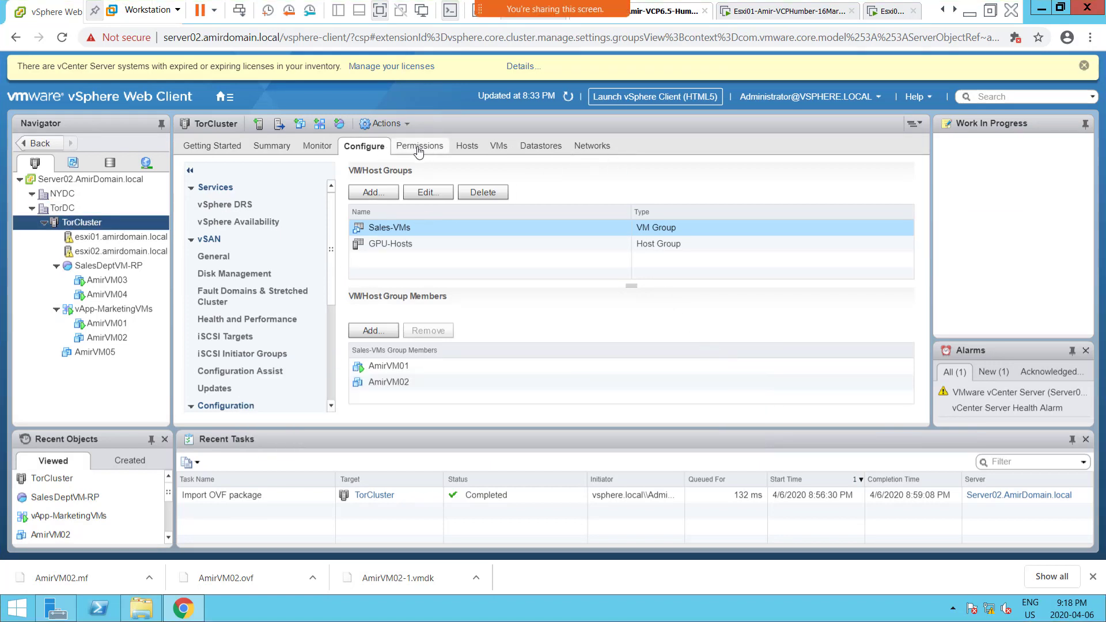
click(313, 148)
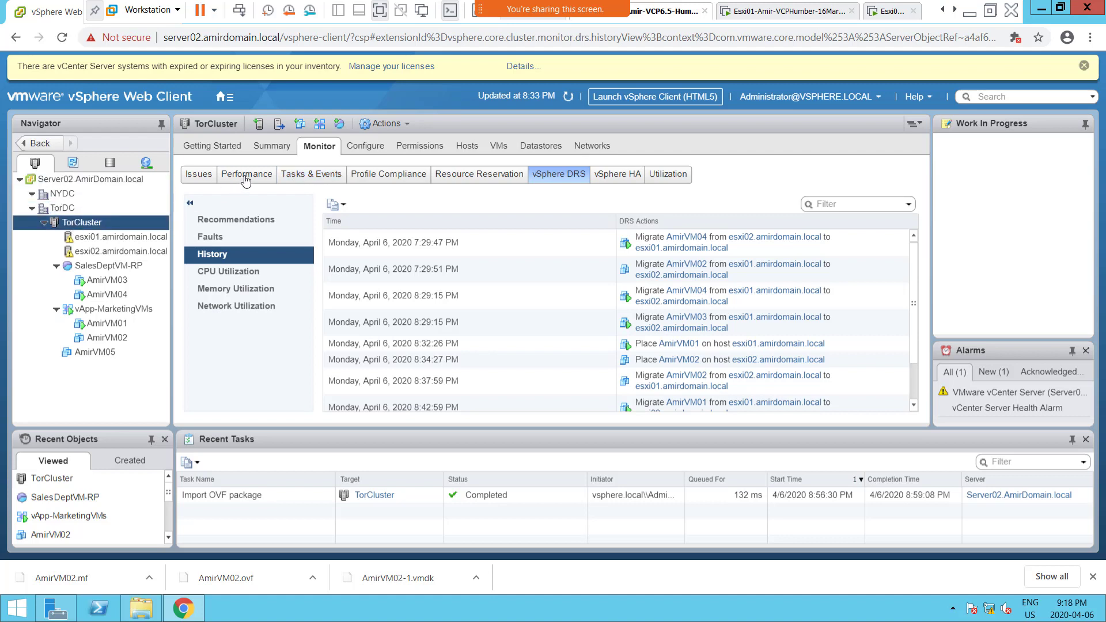
click(311, 184)
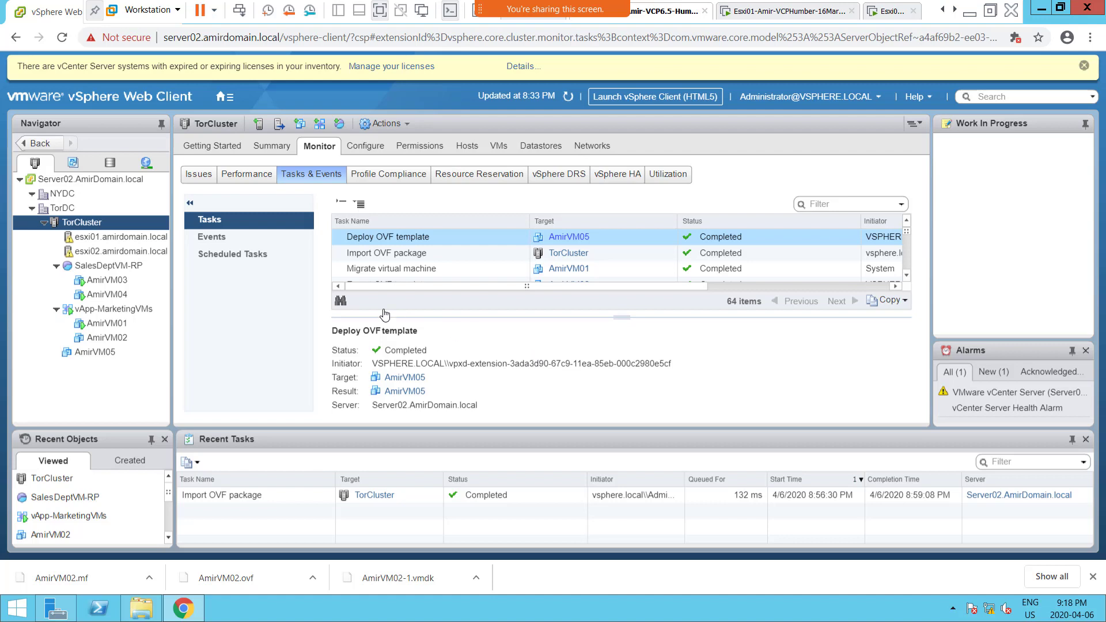
click(243, 242)
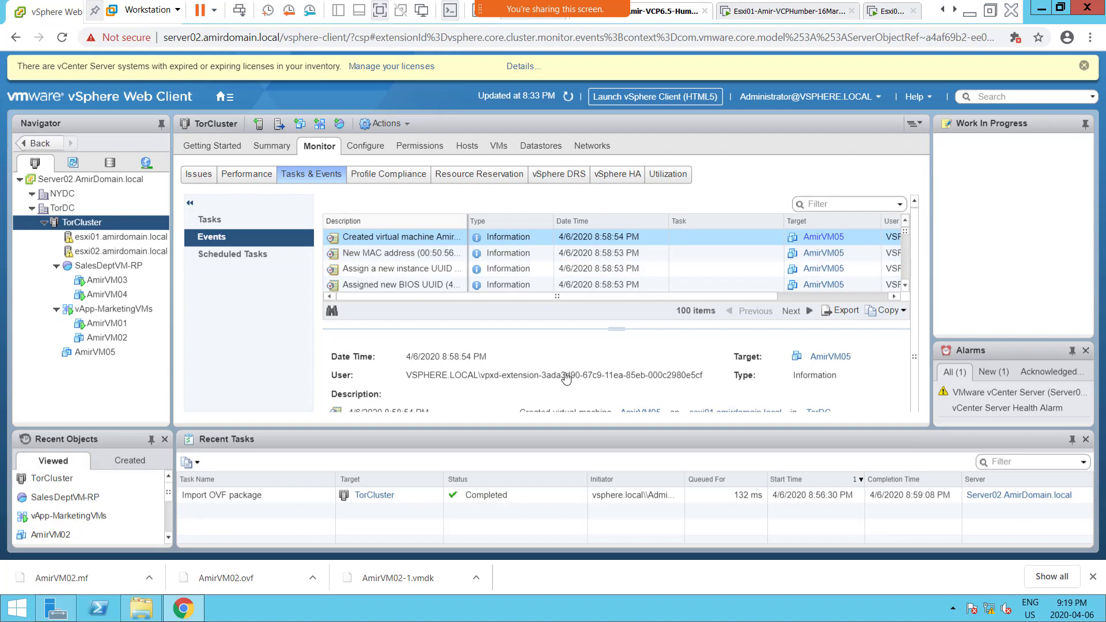
scroll(579, 363, down, 2)
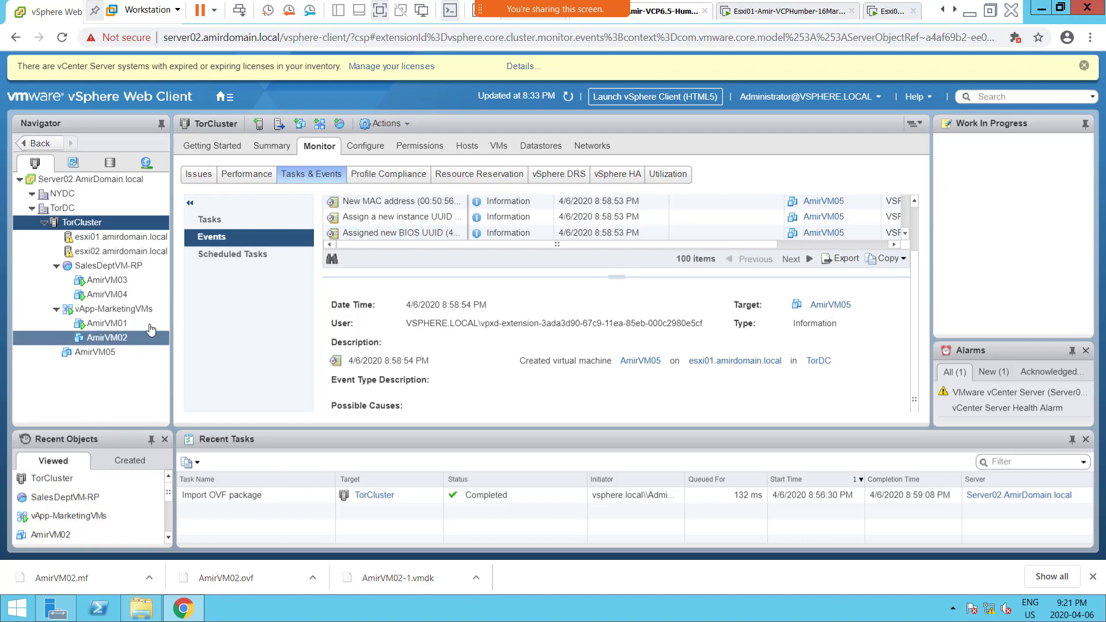
Step: Start creating a new virtual machine on TorCluster, go through the creation types and select Clone virtual machine to template
right_click(92, 226)
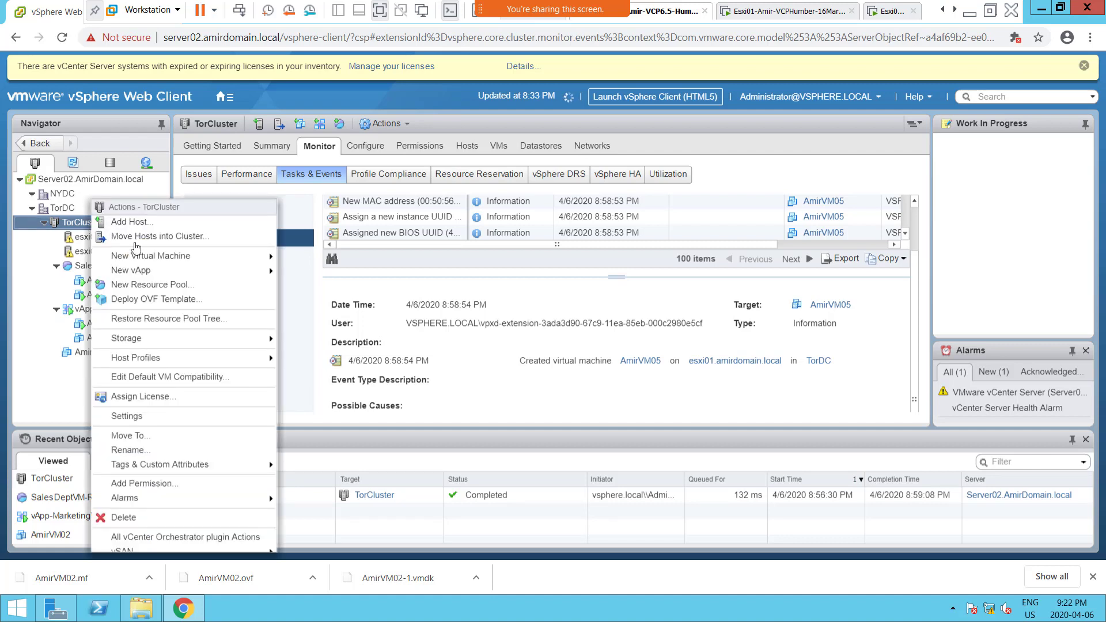
mouse_move(157, 262)
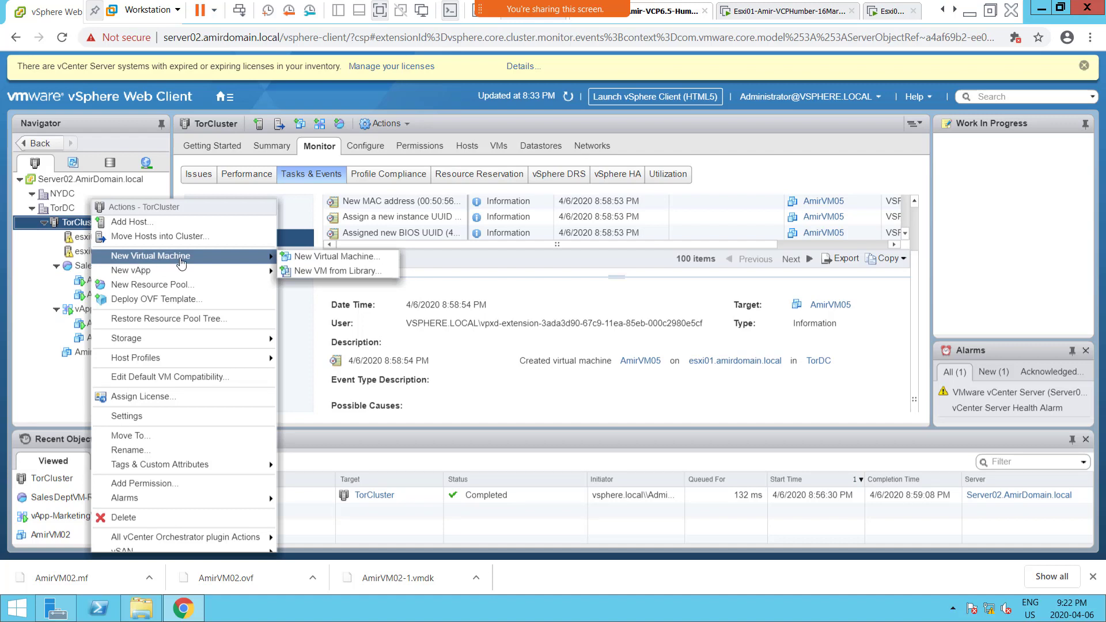
click(341, 263)
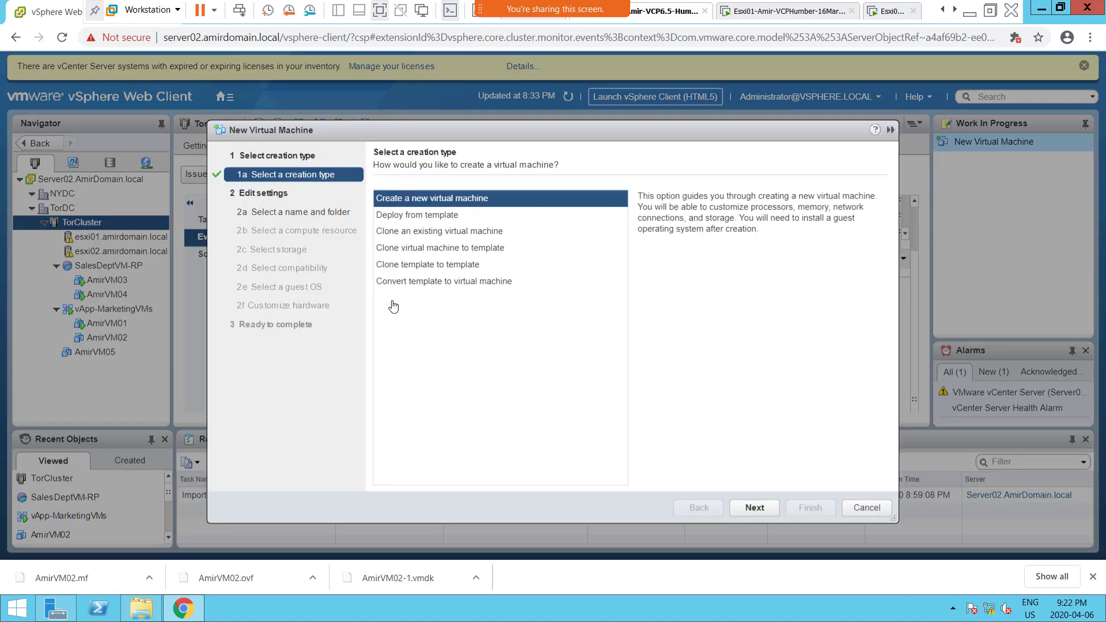
click(460, 216)
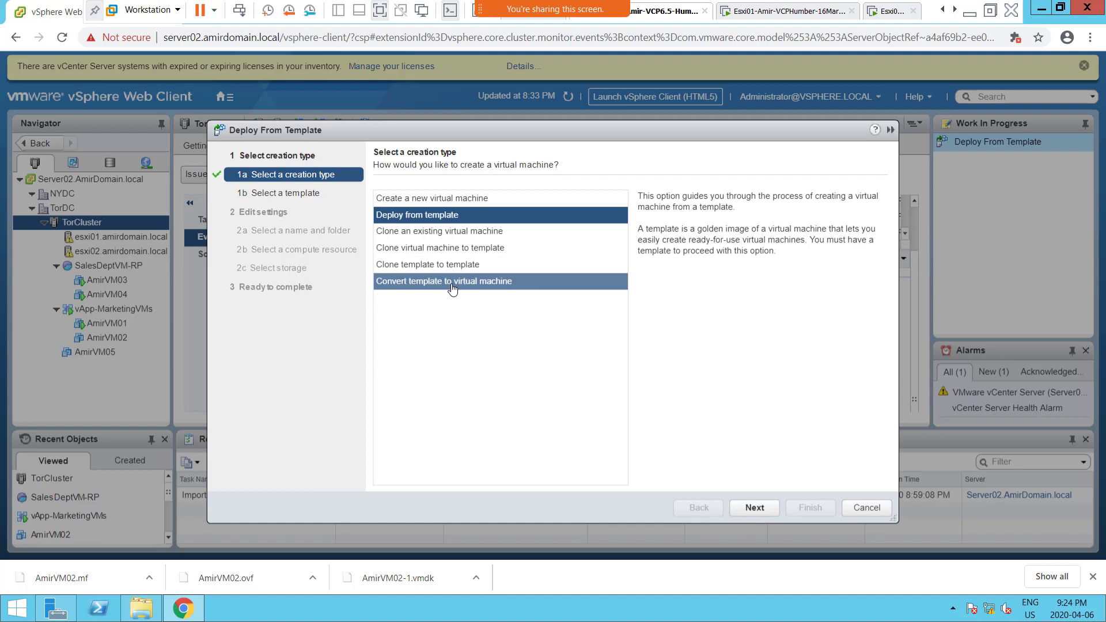
click(466, 237)
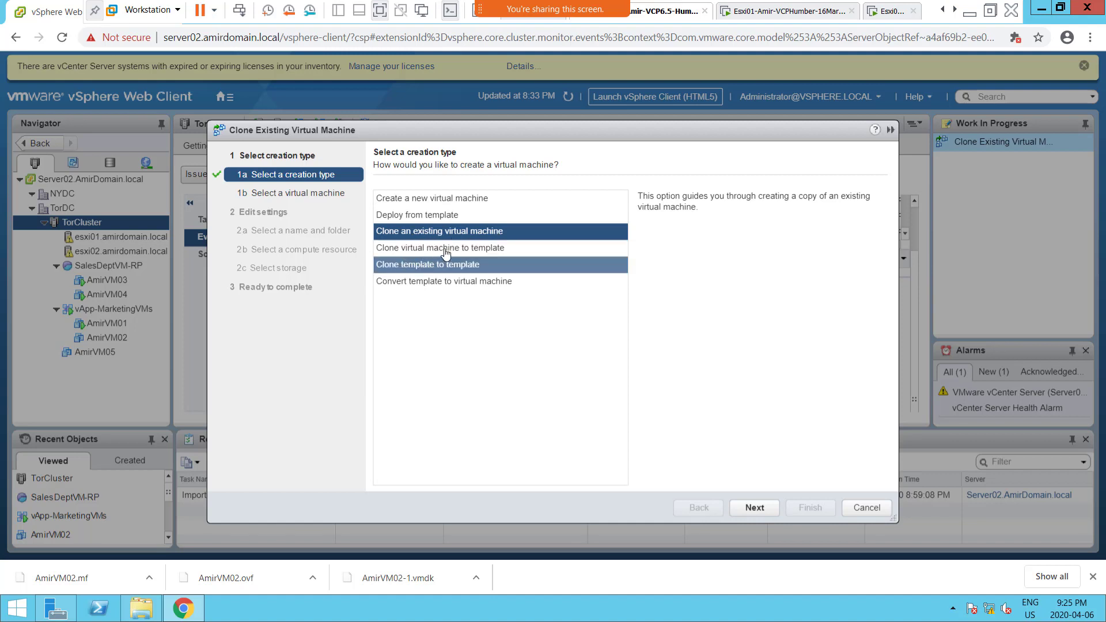
click(487, 252)
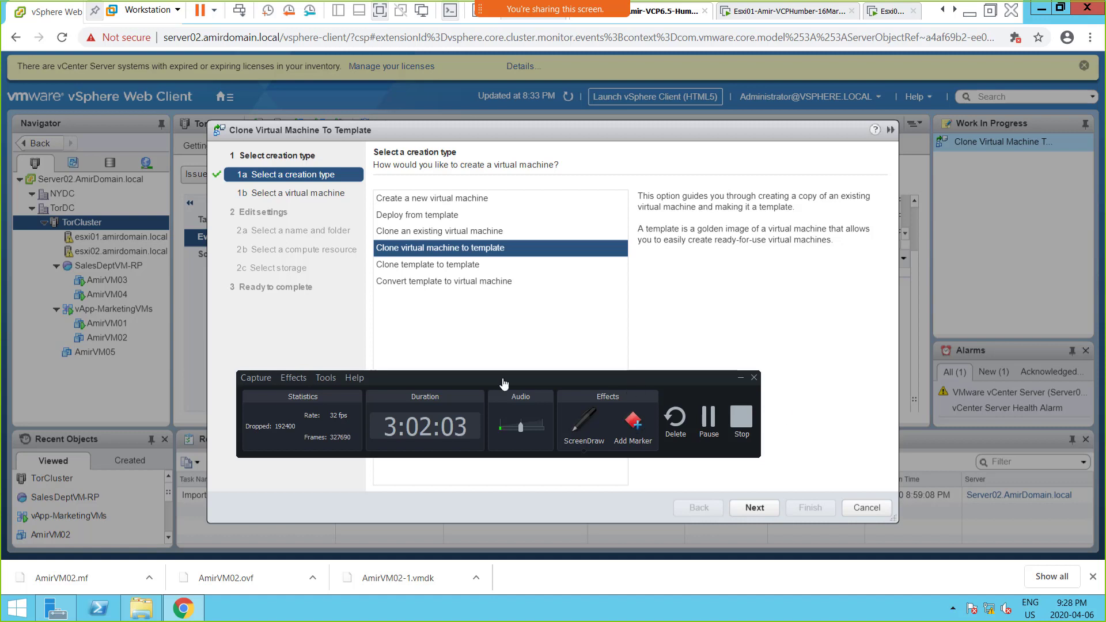
Step: Turn on ScreenDraw and sketch a box with short lines inside, labelled "Sysprep", below the creation types
drag(487, 383, 414, 543)
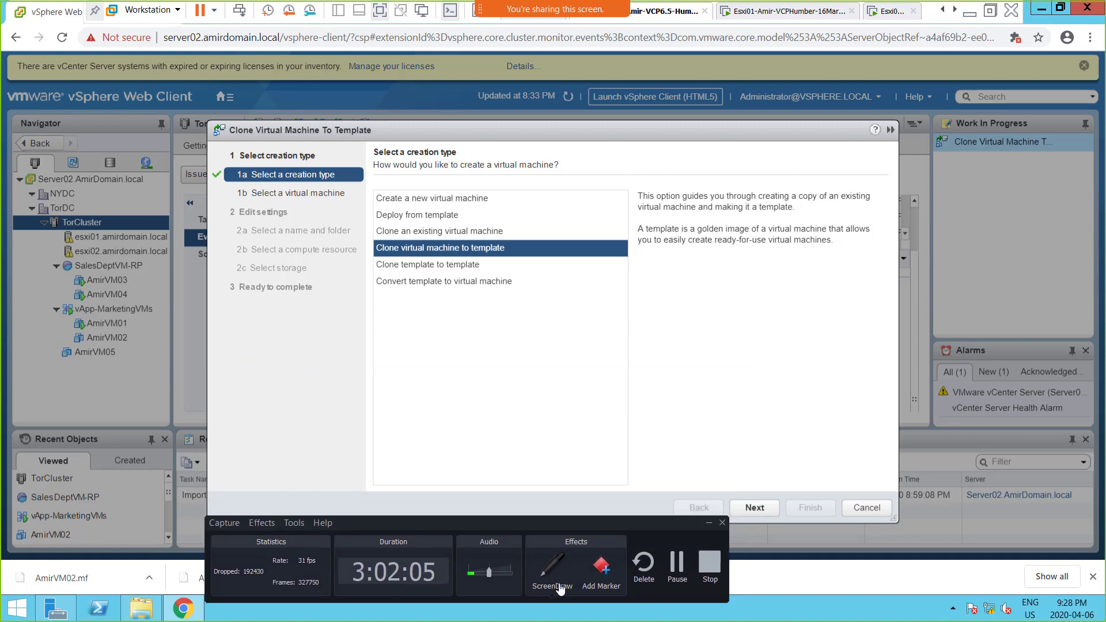
click(540, 573)
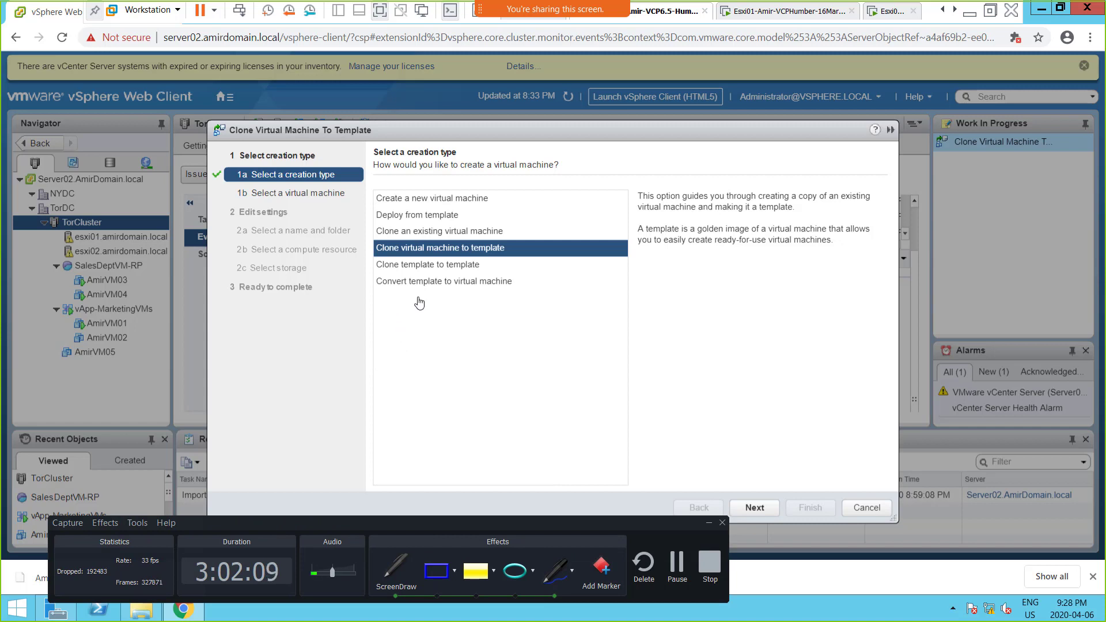
mouse_move(389, 300)
mouse_down()
mouse_move(466, 375)
mouse_move(401, 384)
mouse_move(390, 300)
mouse_move(422, 308)
mouse_move(427, 337)
mouse_up()
drag(424, 340, 430, 342)
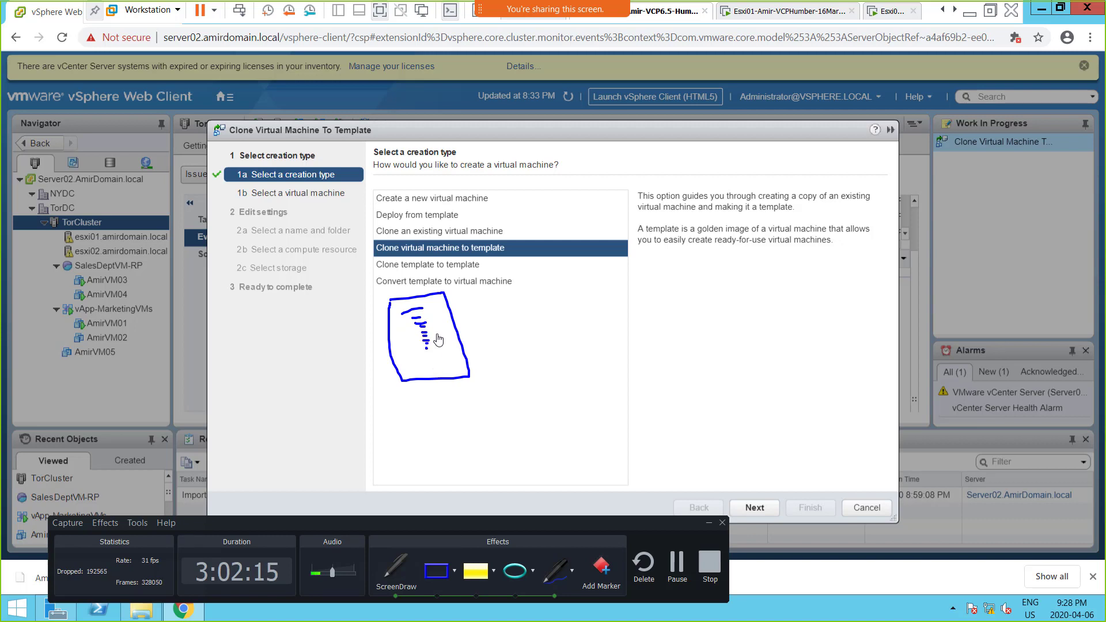
mouse_move(461, 336)
mouse_down()
mouse_move(450, 347)
mouse_move(476, 356)
mouse_move(491, 332)
mouse_move(524, 326)
mouse_up()
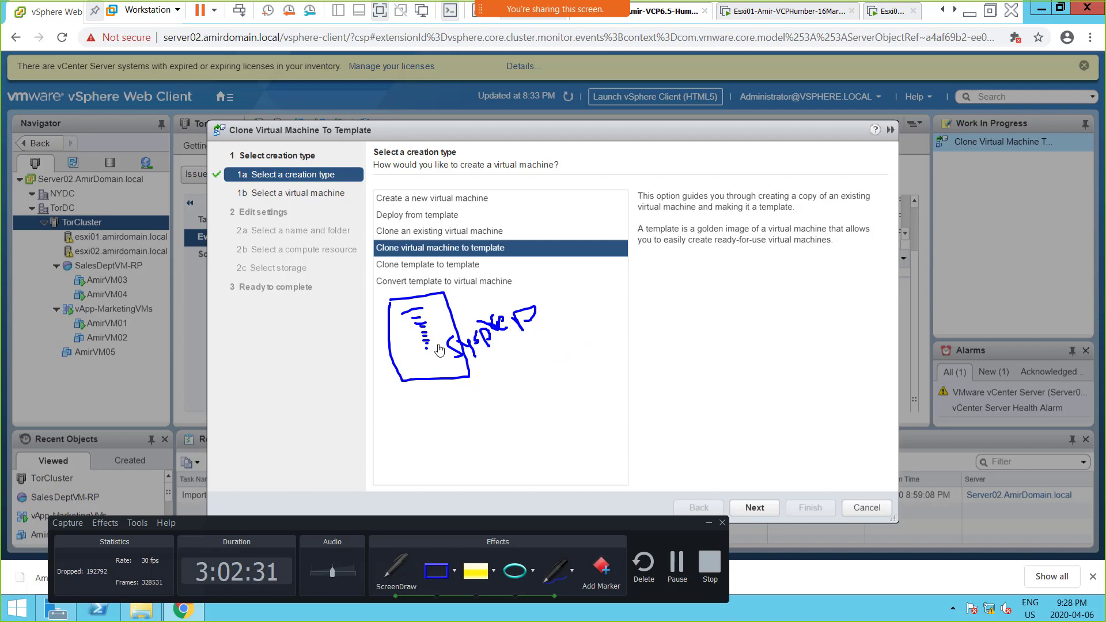
Step: Draw a downward arrow inside the box and connect the box to the handwritten word "template" and that word to "clones"
mouse_move(400, 339)
mouse_down()
mouse_move(411, 372)
mouse_move(417, 365)
mouse_up()
mouse_move(444, 293)
mouse_down()
mouse_move(662, 265)
mouse_move(685, 294)
mouse_move(670, 329)
mouse_move(670, 317)
mouse_move(685, 325)
mouse_move(707, 316)
mouse_move(714, 285)
mouse_move(727, 300)
mouse_move(734, 273)
mouse_move(729, 290)
mouse_move(747, 275)
mouse_move(761, 287)
mouse_move(753, 282)
mouse_up()
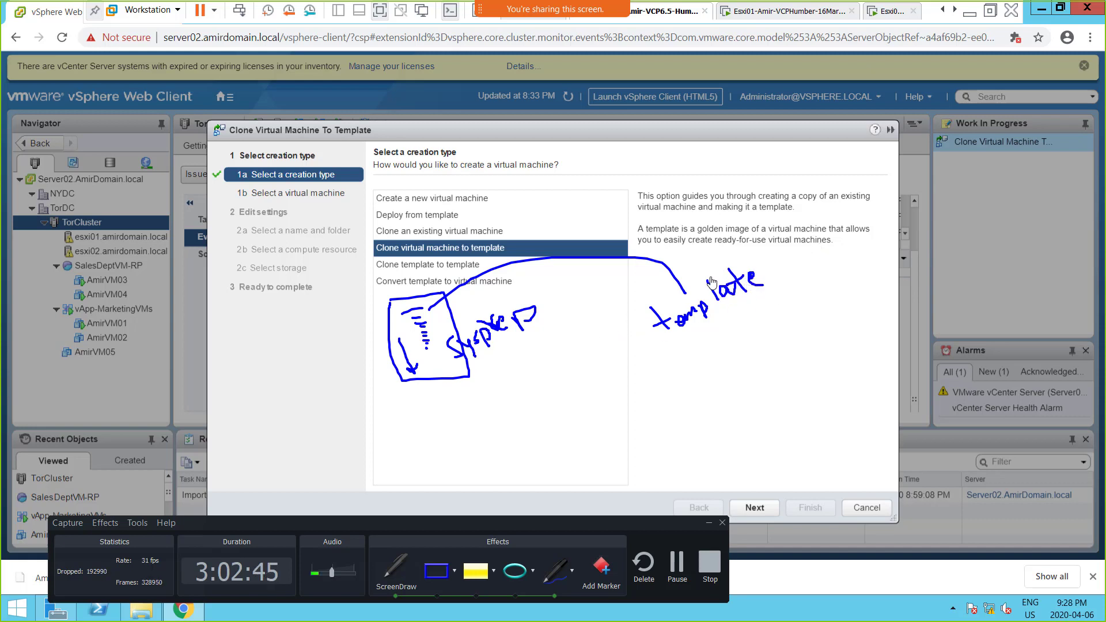
mouse_move(710, 281)
mouse_down()
mouse_move(743, 212)
mouse_move(838, 259)
mouse_move(821, 263)
mouse_move(828, 314)
mouse_move(842, 289)
mouse_move(869, 288)
mouse_move(887, 270)
mouse_move(882, 288)
mouse_up()
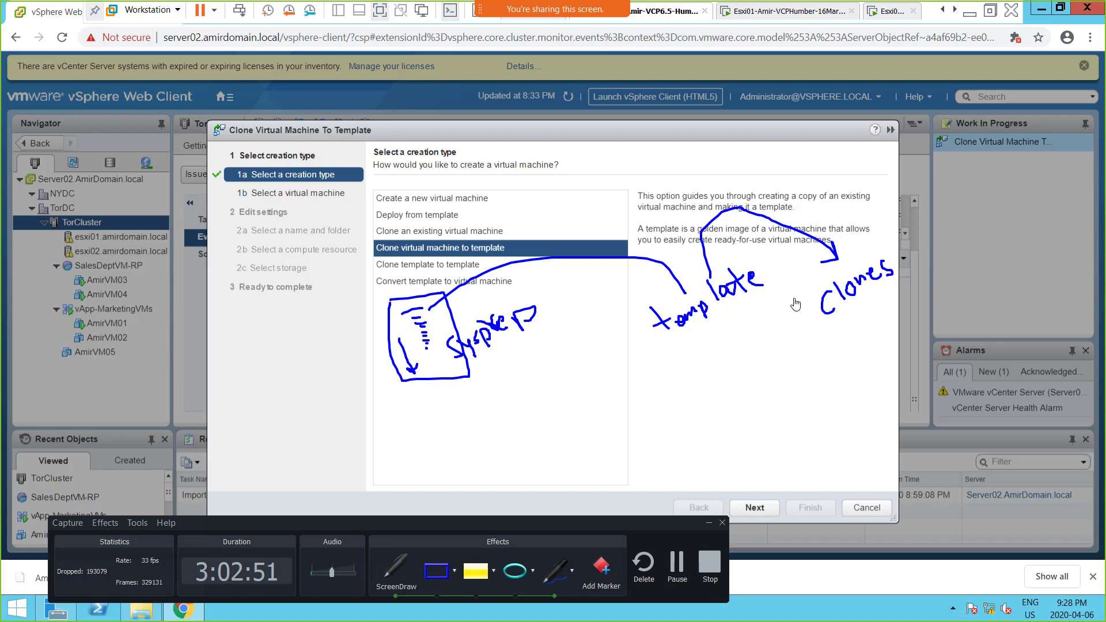
Step: Add marks to the box, underline "golden image" in the description and draw an arrow from "template" to a handwritten golden image label
drag(409, 300, 424, 282)
mouse_move(401, 326)
mouse_down()
mouse_move(411, 315)
mouse_move(444, 320)
mouse_up()
drag(695, 332, 718, 374)
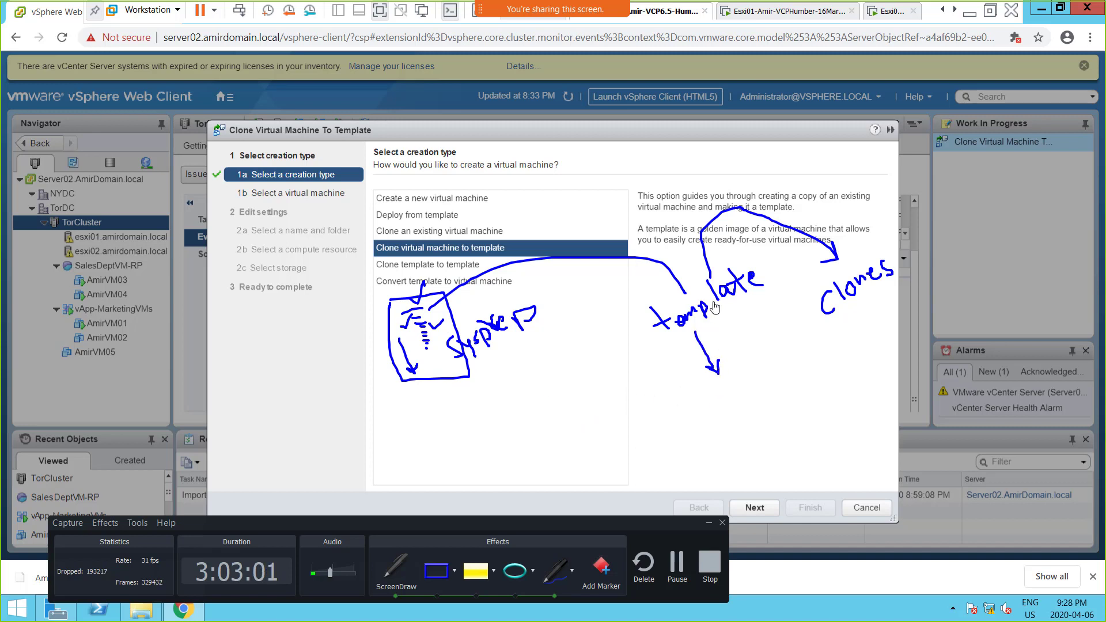
drag(697, 234, 752, 235)
mouse_move(710, 390)
mouse_down()
mouse_move(717, 417)
mouse_move(725, 397)
mouse_move(772, 363)
mouse_up()
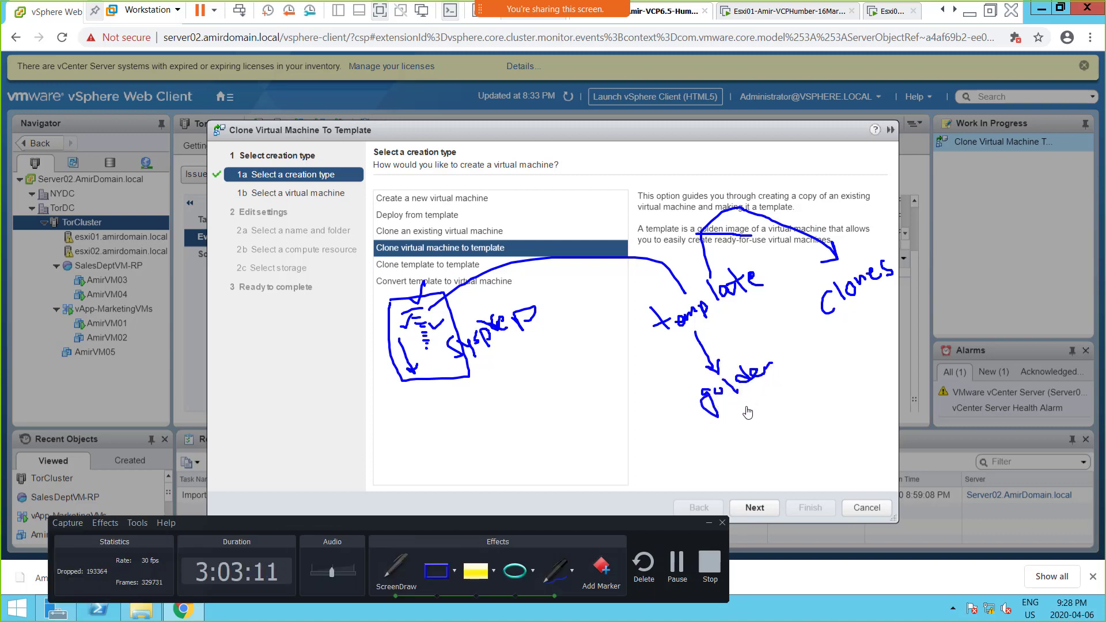
mouse_move(745, 412)
mouse_down()
mouse_move(749, 422)
mouse_move(786, 398)
mouse_move(800, 406)
mouse_move(803, 381)
mouse_move(817, 391)
mouse_up()
click(731, 405)
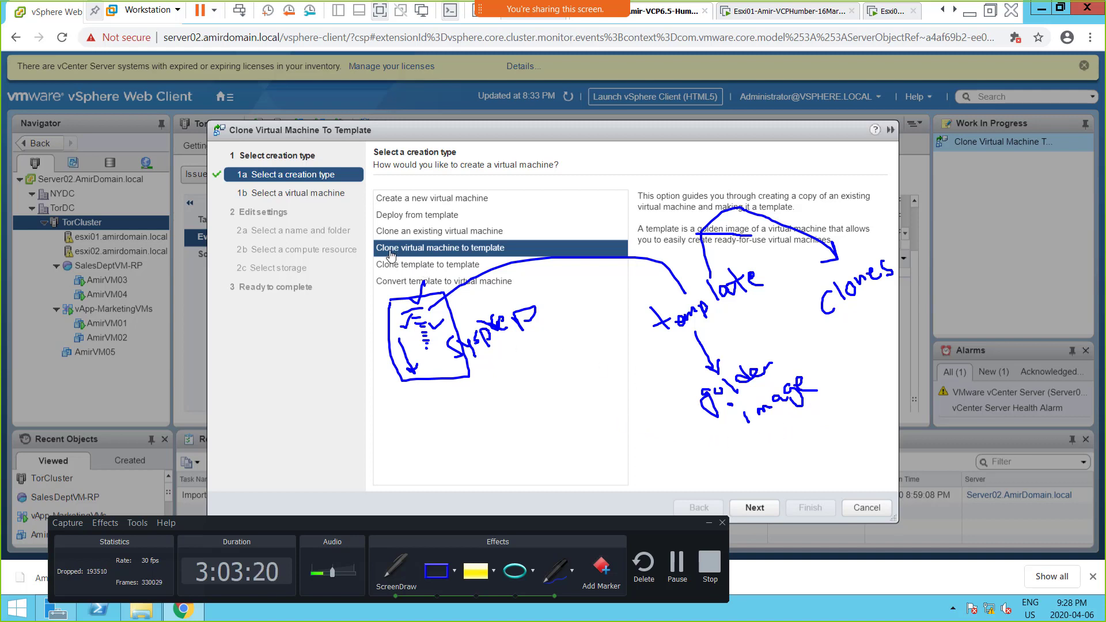
Step: Underline the Clone virtual machine to template option and clear all the screen drawings
drag(378, 253, 512, 248)
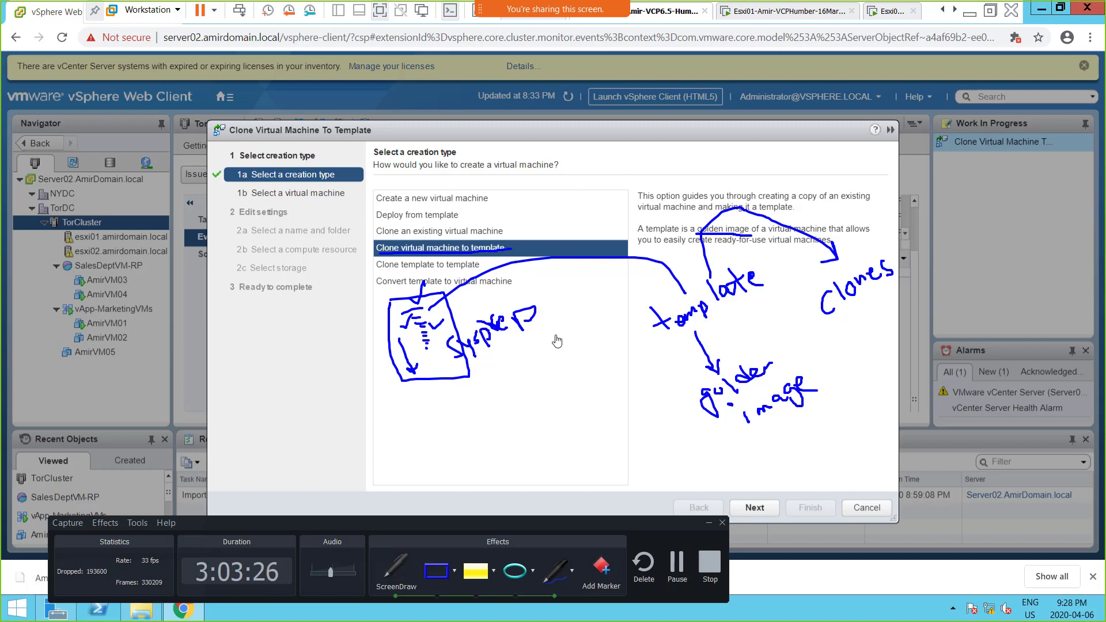
key(Escape)
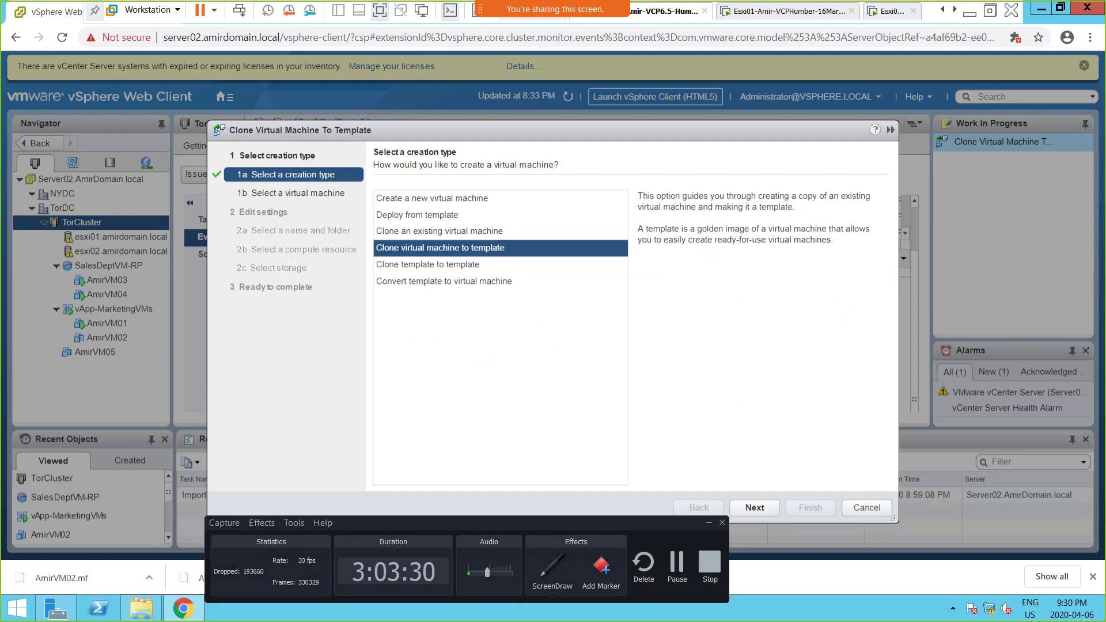
Step: Switch to the OneNote class notes and add a "VM Template" bullet below the ipconfig troubleshooting note
key(alt+Tab)
scroll(680, 507, down, 1)
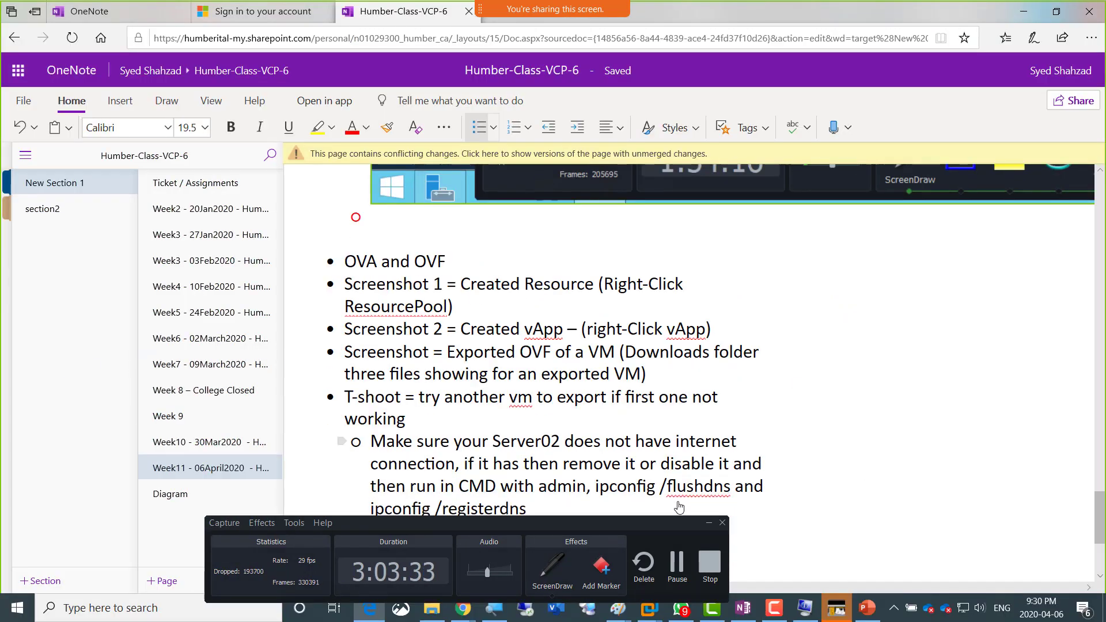
scroll(679, 507, down, 3)
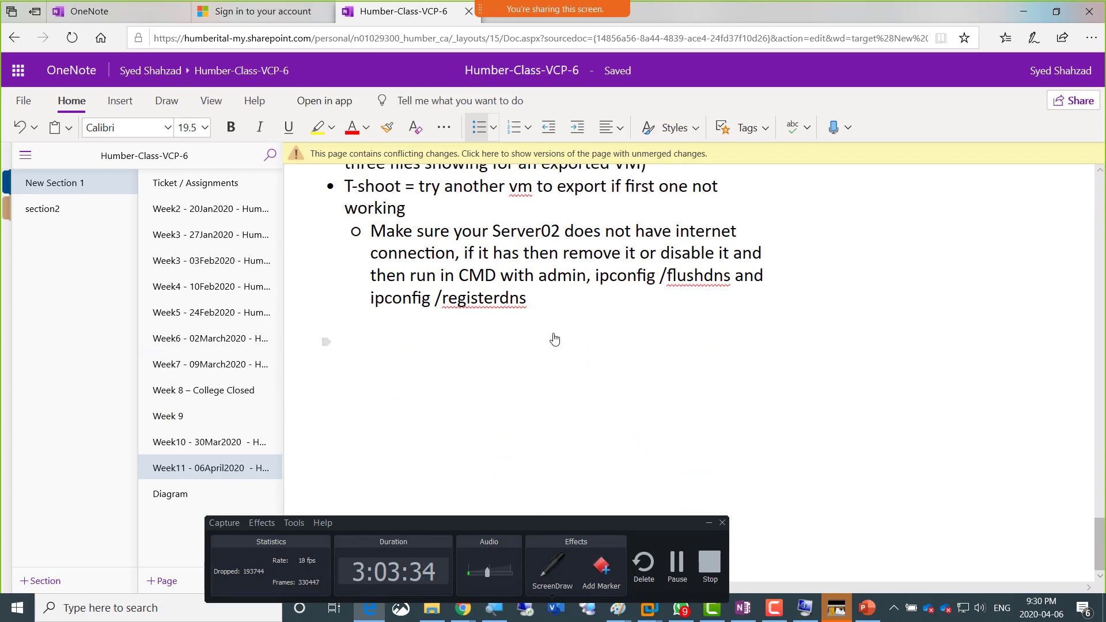
key(Return)
key(BackSpace)
key(BackSpace)
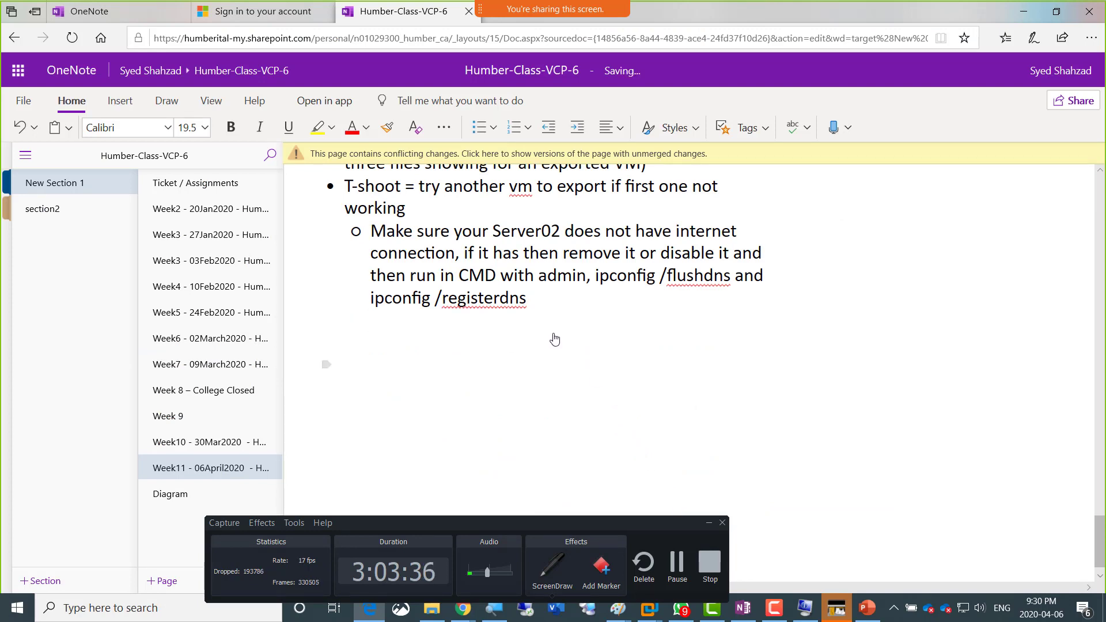
key(BackSpace)
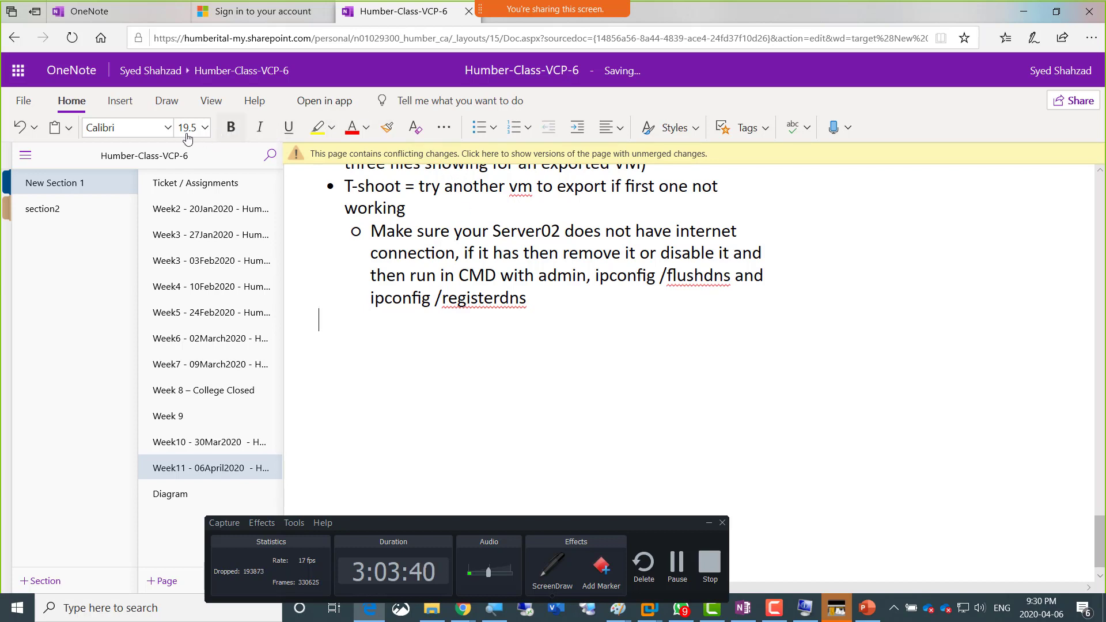
click(478, 127)
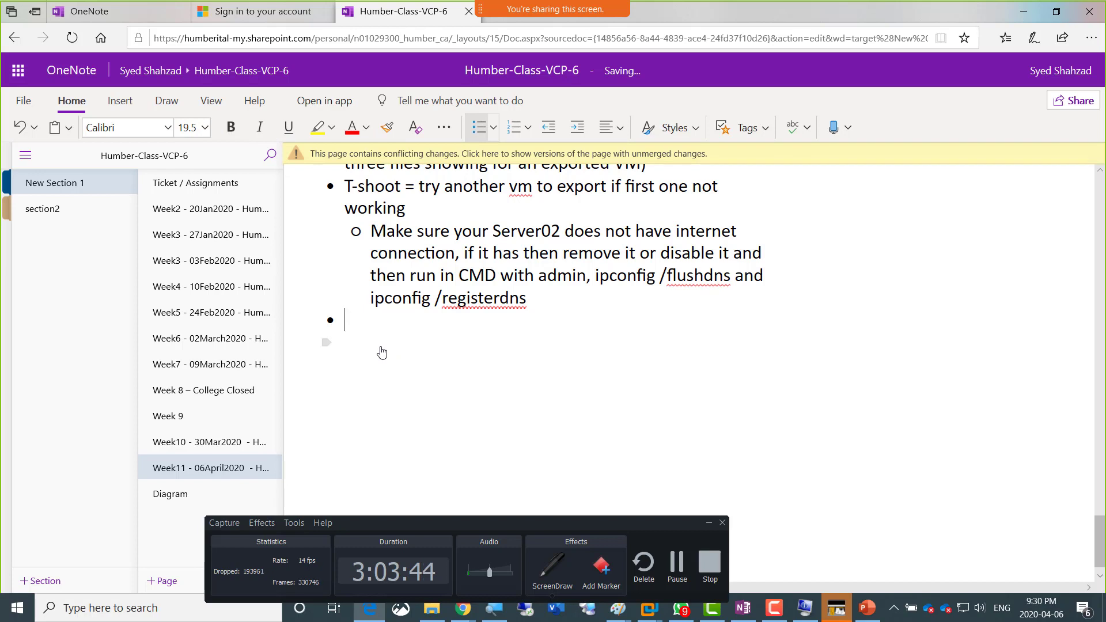
key(BackSpace)
key(BackSpace)
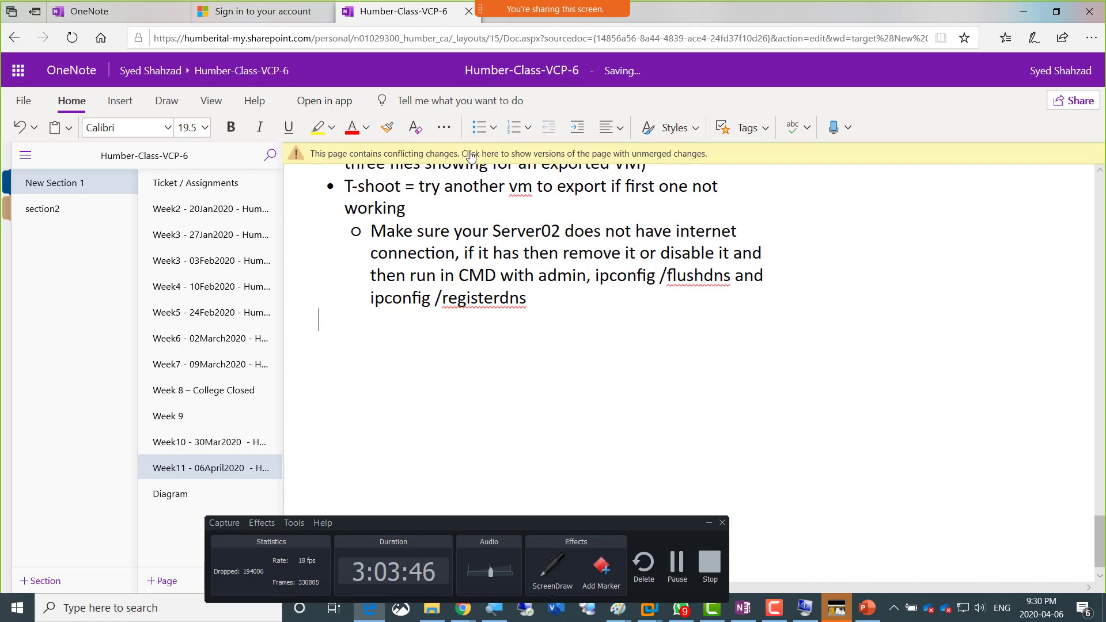
click(479, 128)
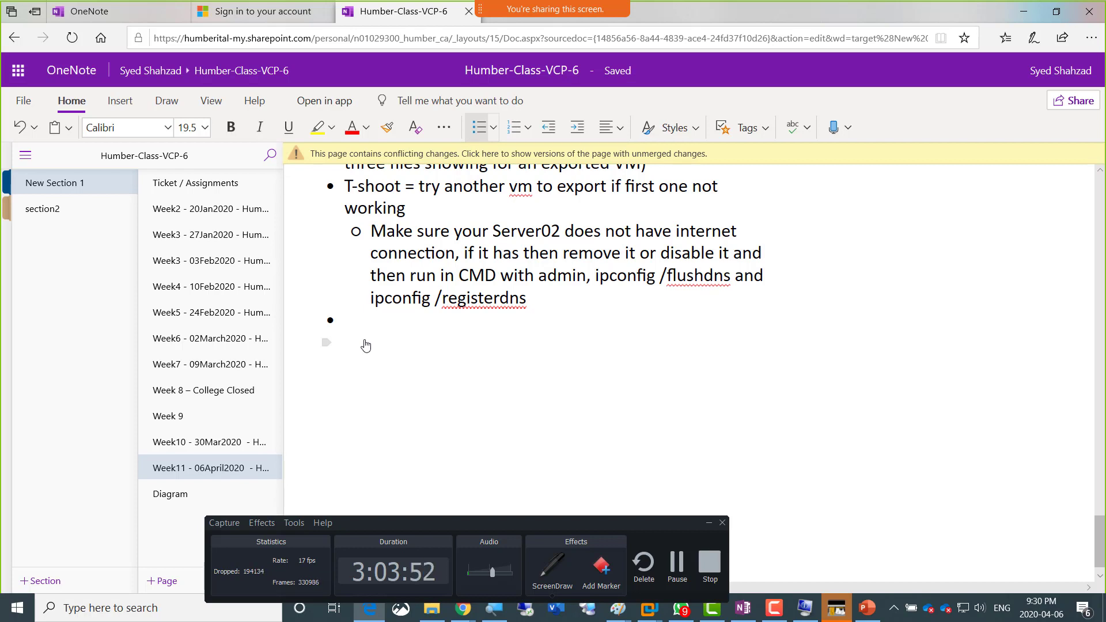
text(M Template)
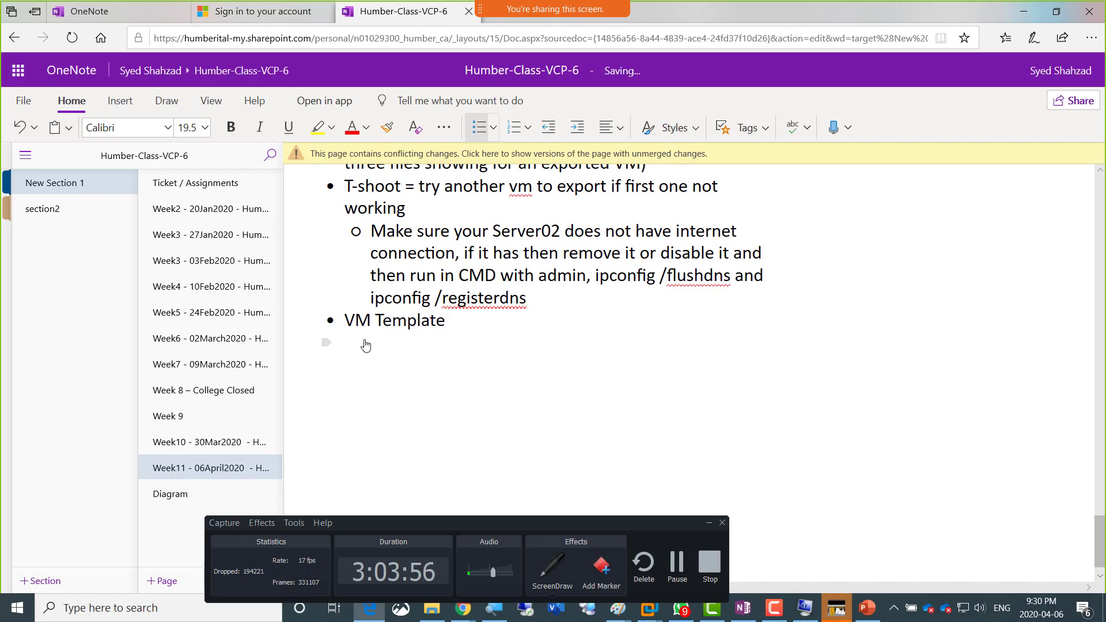
Step: Paste the annotated clone-to-template screenshot into a sub-bullet under VM Template
key(Return)
key(Tab)
key(ctrl+v)
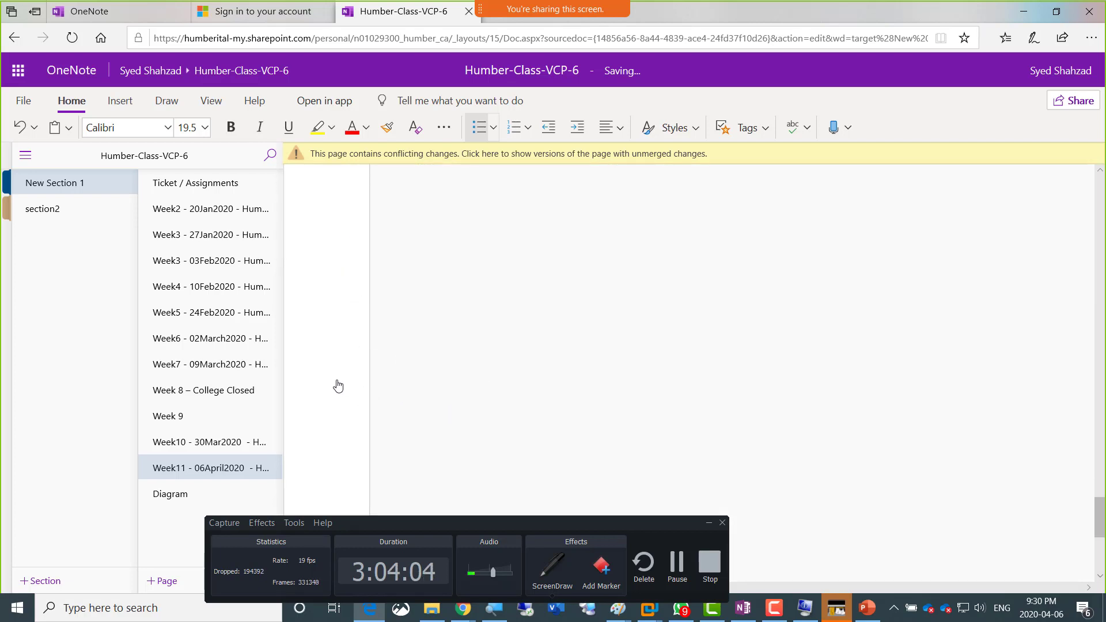
Step: Switch back to the vSphere wizard and select Clone template to template, followed by Convert template to virtual machine, as the creation type
key(alt+Tab)
key(alt+Tab)
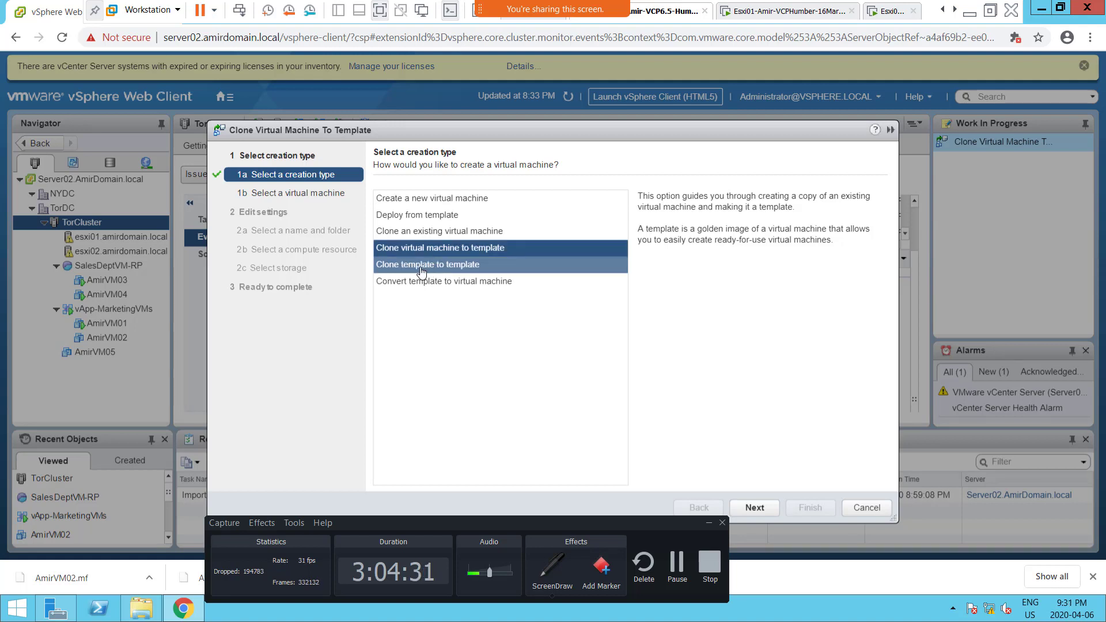
click(474, 270)
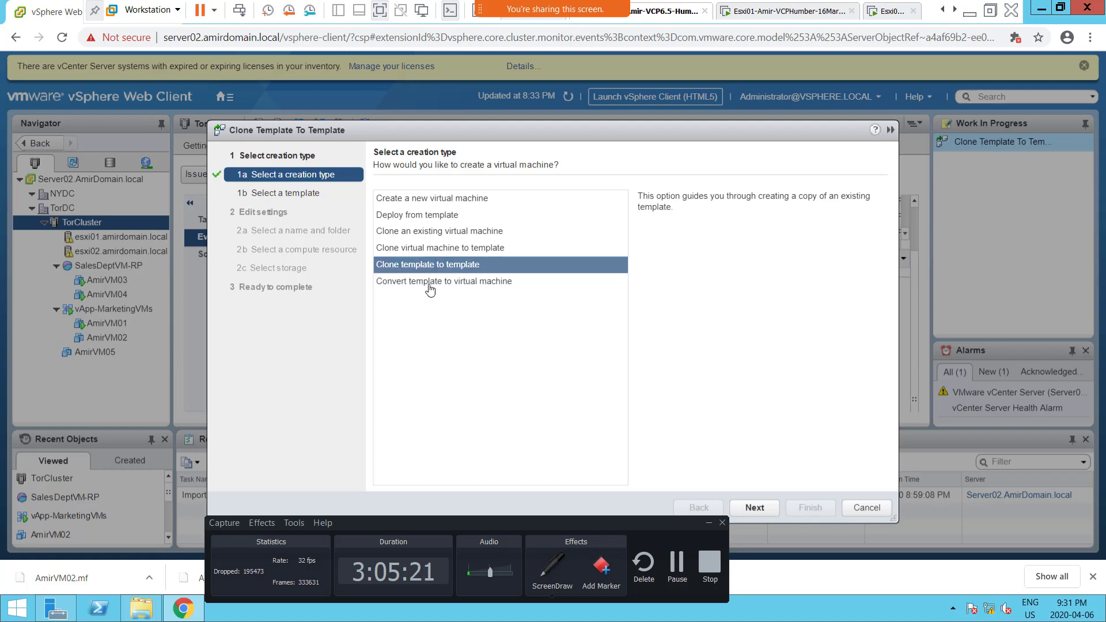
click(408, 286)
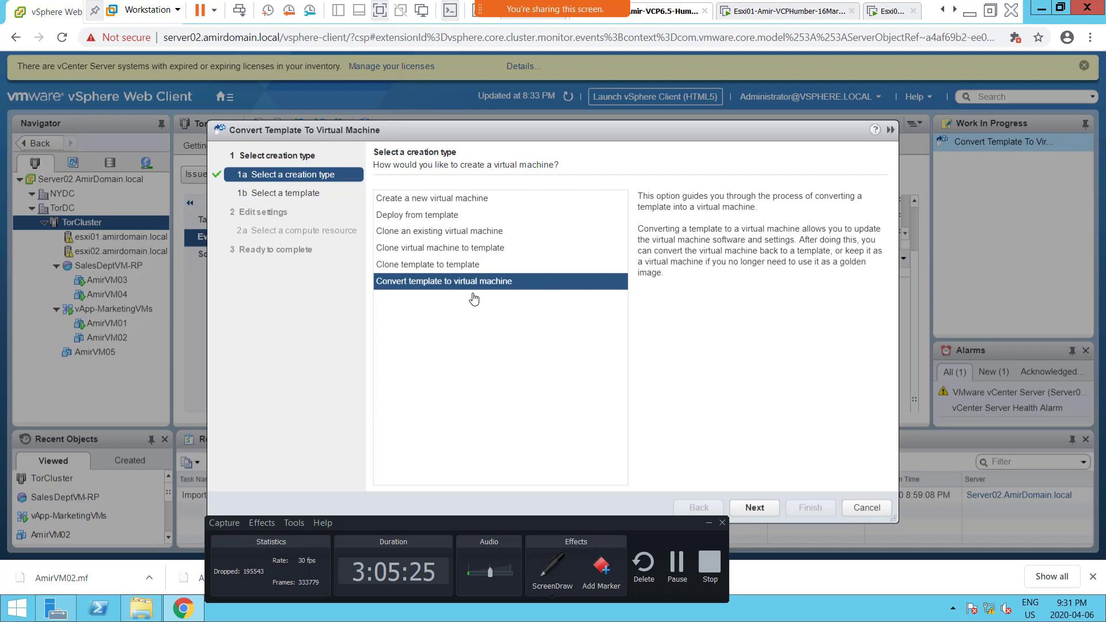
Step: Turn on ScreenDraw and handwrite "template", "6 month Old" and "Latest updates" below the creation types
click(562, 579)
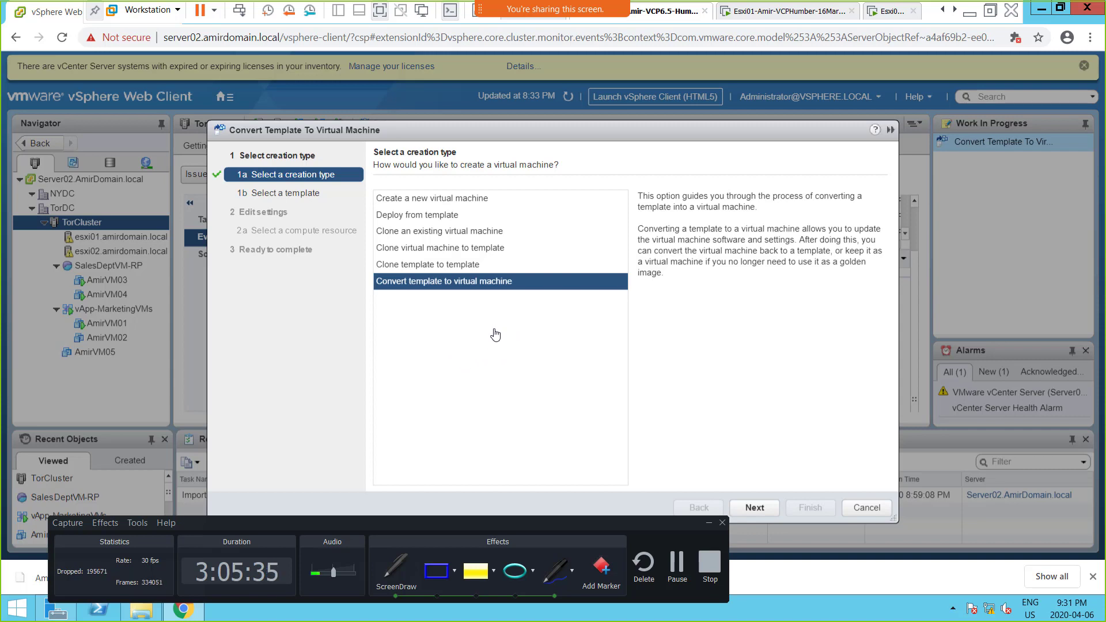
mouse_move(478, 349)
mouse_down()
mouse_move(494, 383)
mouse_move(503, 370)
mouse_move(503, 380)
mouse_move(525, 368)
mouse_move(546, 378)
mouse_move(553, 349)
mouse_move(594, 341)
mouse_move(588, 412)
mouse_move(650, 383)
mouse_move(713, 332)
mouse_move(758, 320)
mouse_up()
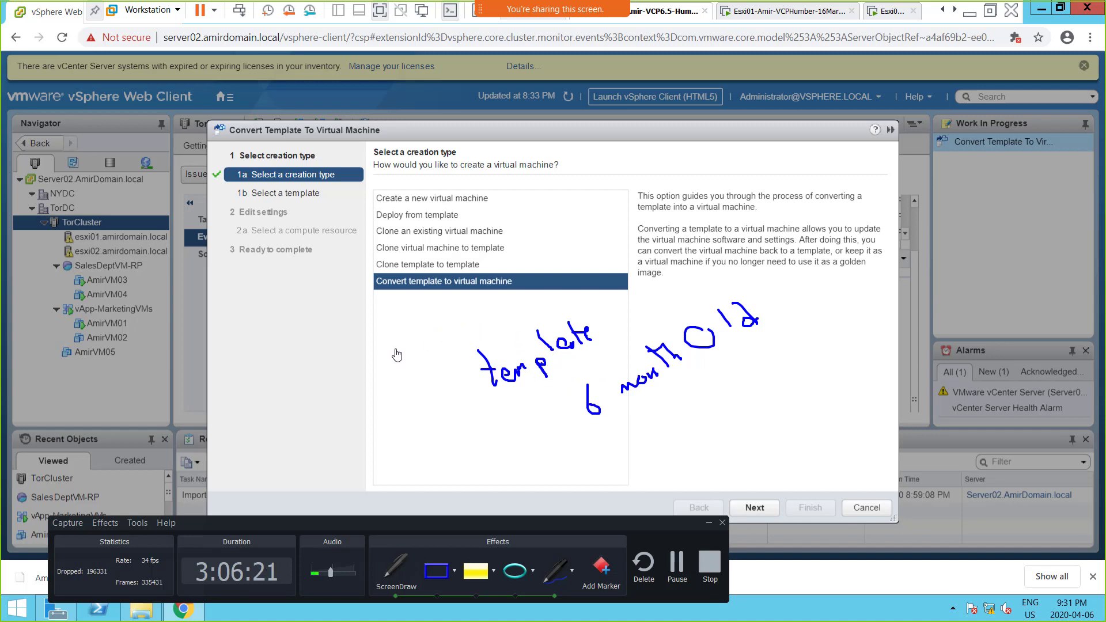
mouse_move(369, 354)
mouse_down()
mouse_move(391, 365)
mouse_move(403, 346)
mouse_move(437, 343)
mouse_up()
mouse_move(434, 304)
mouse_down()
mouse_move(436, 321)
mouse_move(450, 305)
mouse_up()
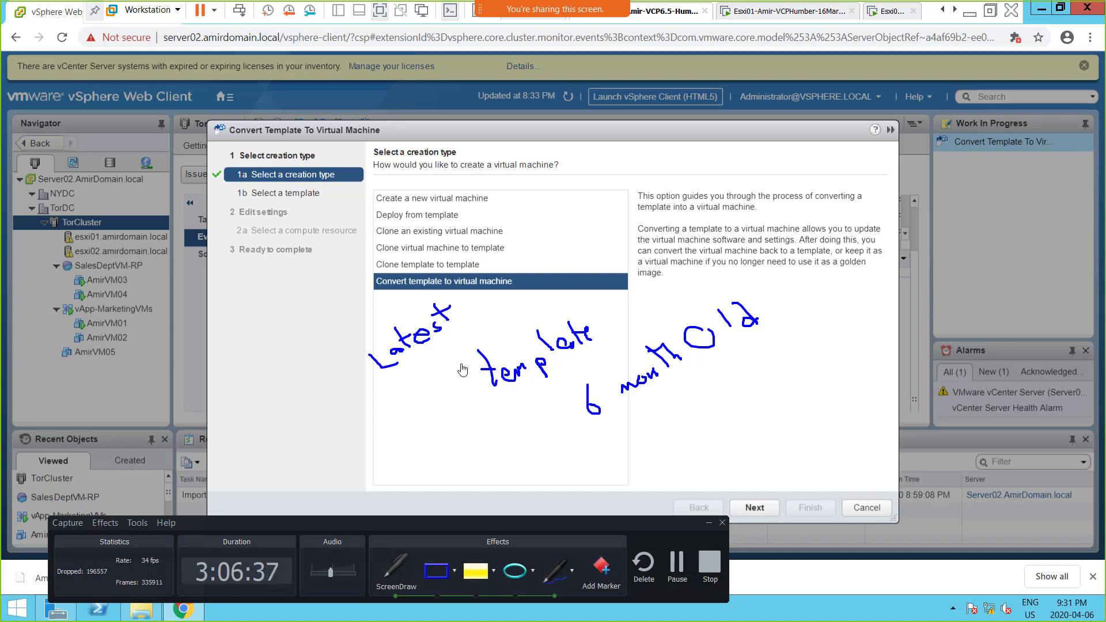
mouse_move(431, 348)
mouse_down()
mouse_move(448, 353)
mouse_move(483, 305)
mouse_move(512, 312)
mouse_up()
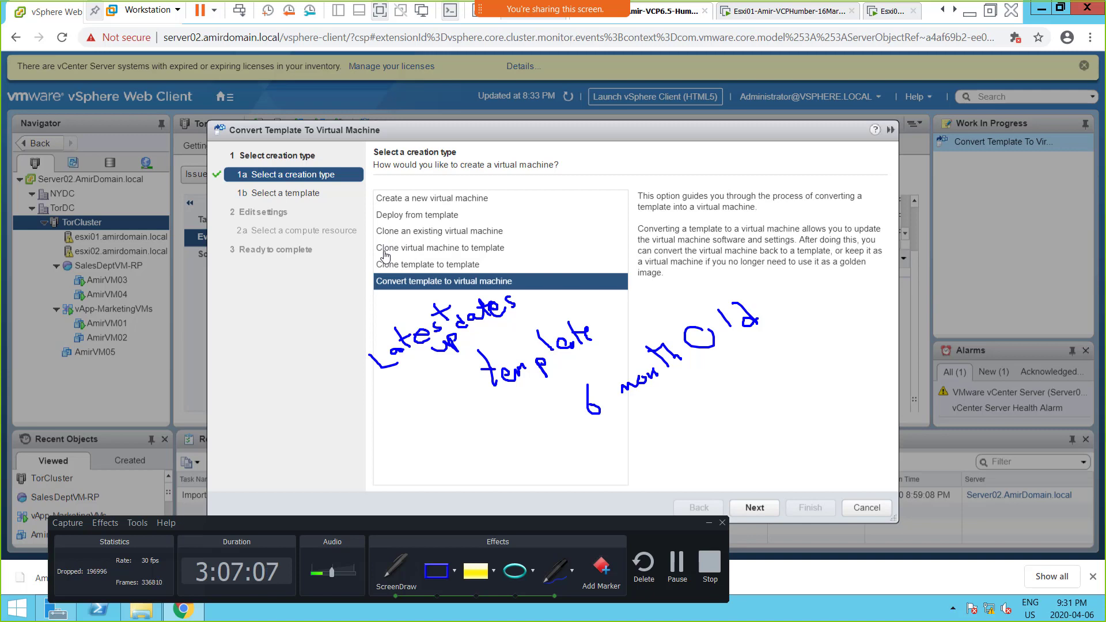
Step: Underline the clone-to-template and convert-template options, draw an arrow from the second up to the first, and clear the drawings
drag(380, 251, 505, 248)
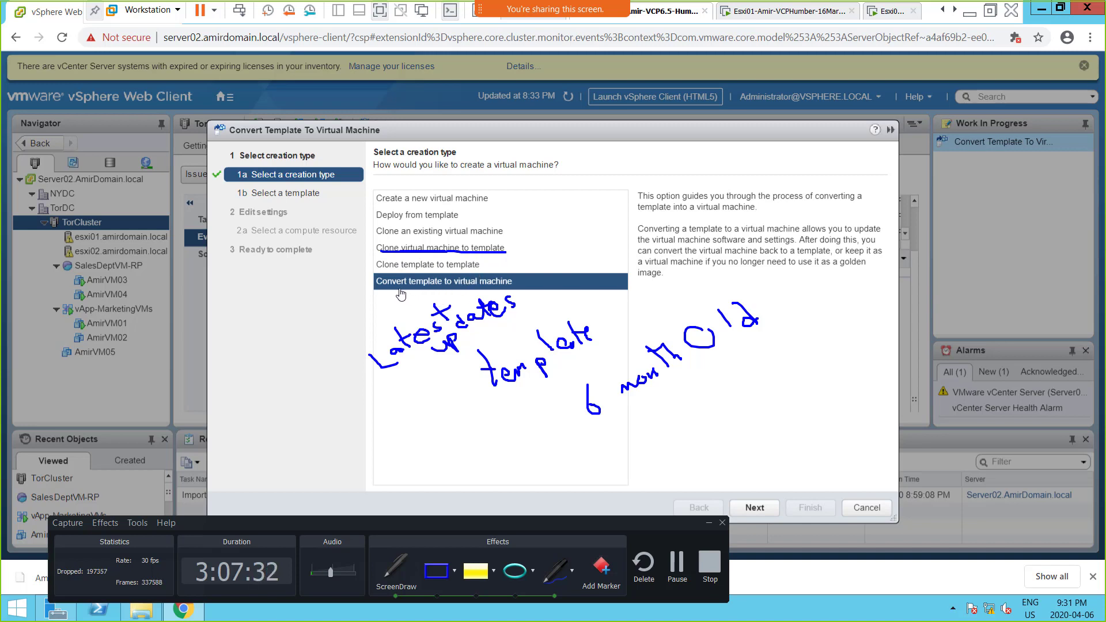
drag(400, 289, 479, 285)
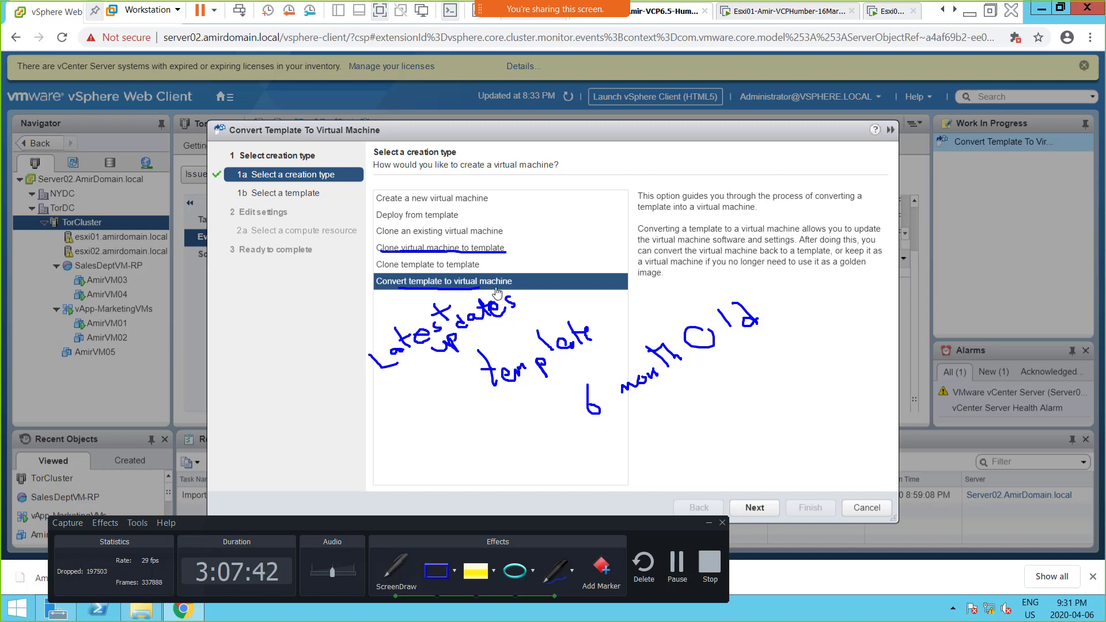
mouse_move(496, 290)
mouse_down()
mouse_move(521, 291)
mouse_move(529, 271)
mouse_move(515, 257)
mouse_up()
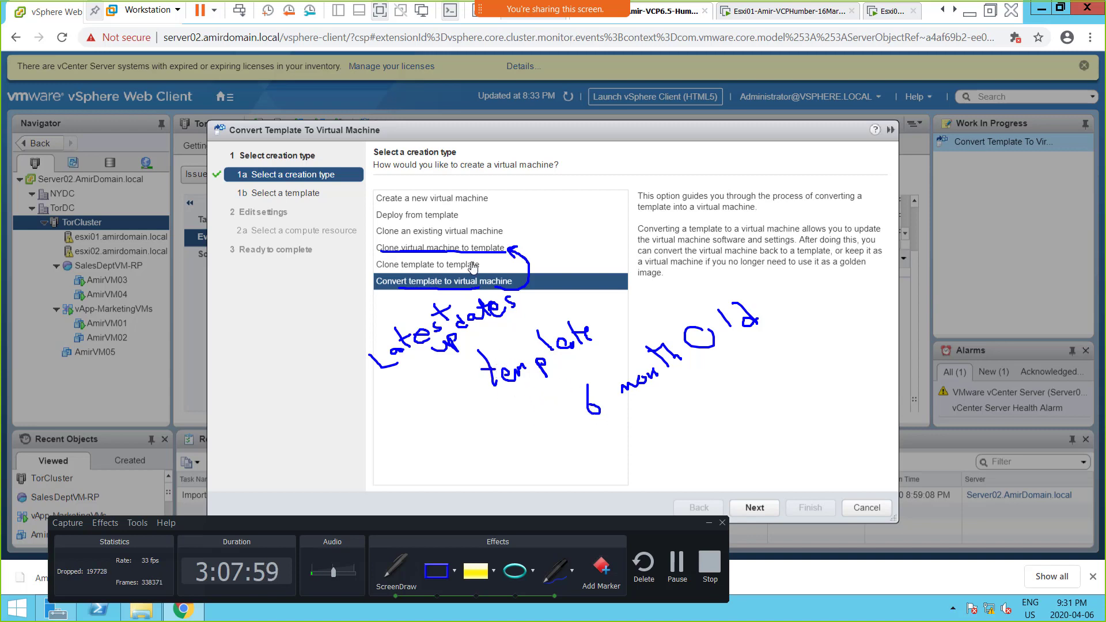
key(Escape)
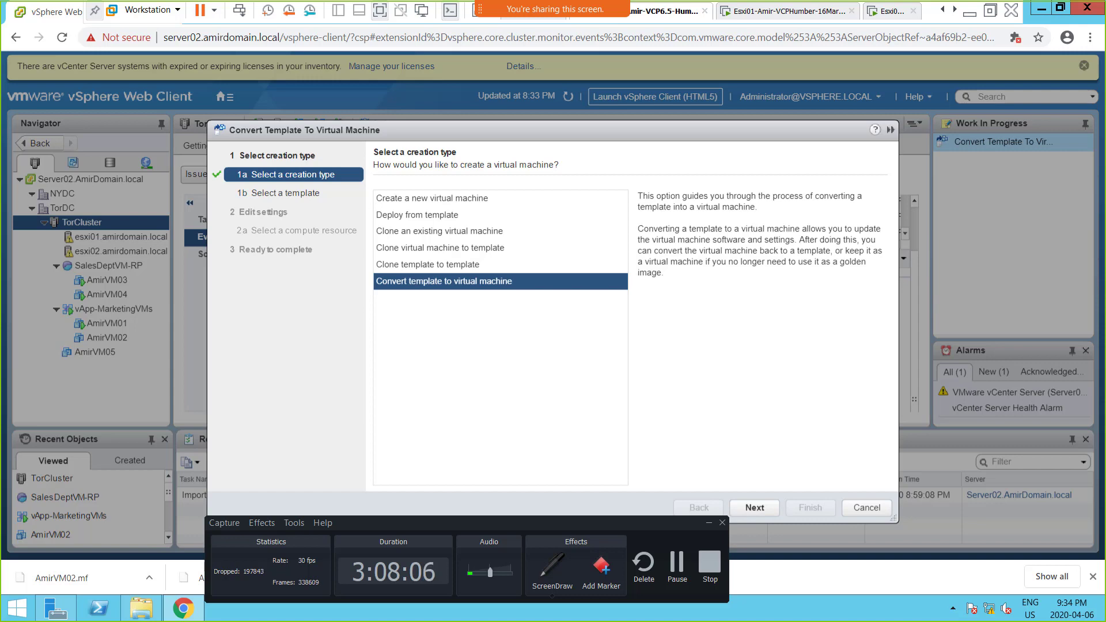
Step: Switch to OneNote and paste the annotated convert-template screenshot into the empty sub-bullet below the previous screenshot
key(alt+Tab)
scroll(292, 417, down, 2)
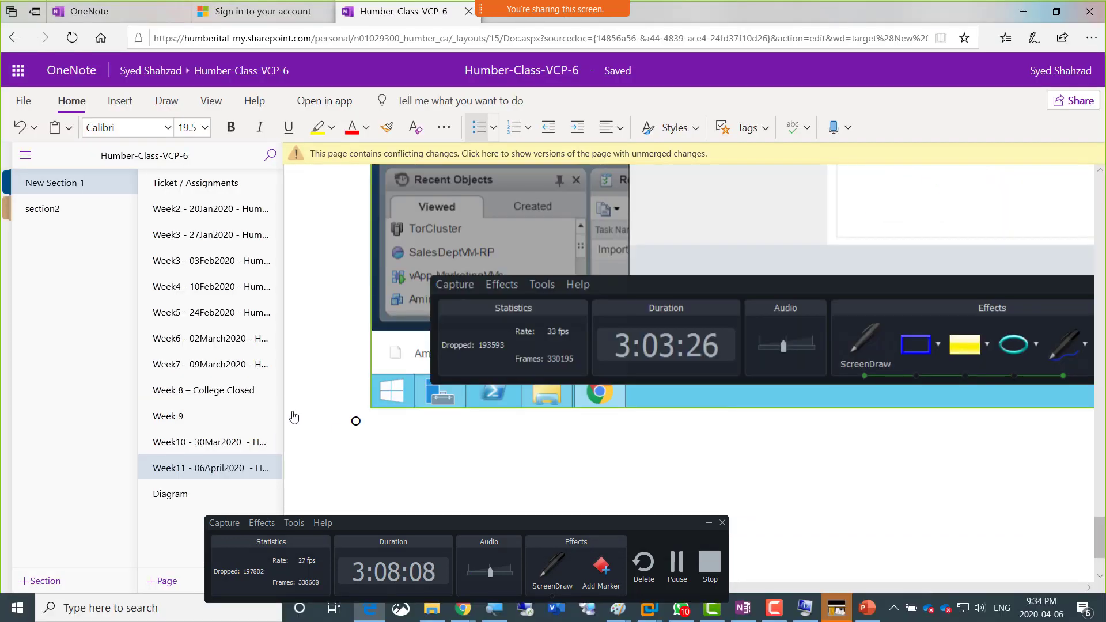
scroll(293, 416, down, 2)
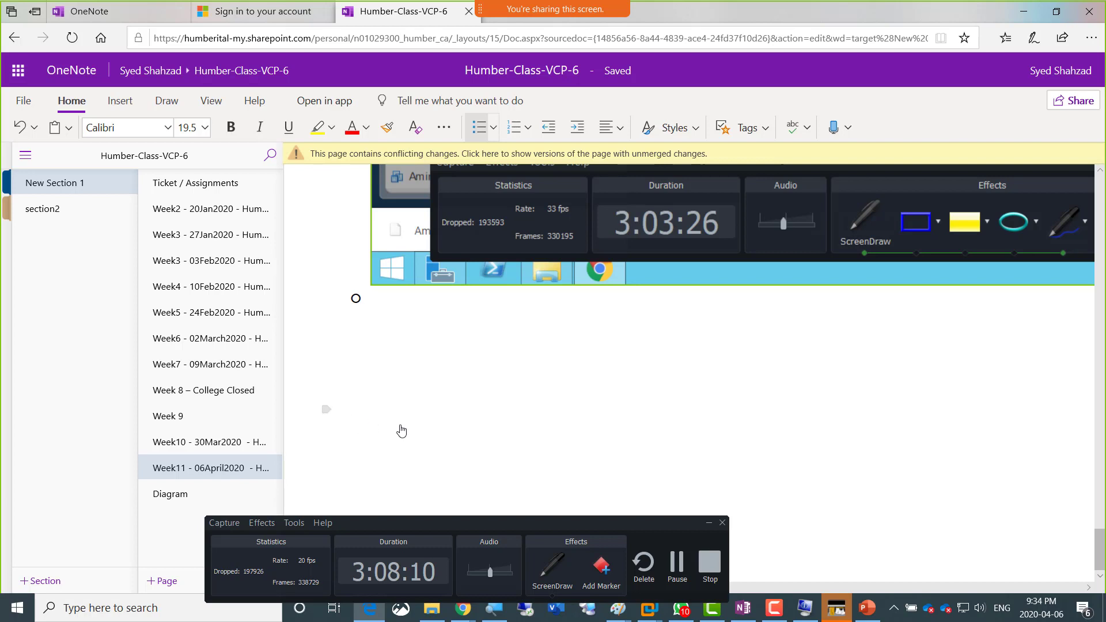
key(ctrl+v)
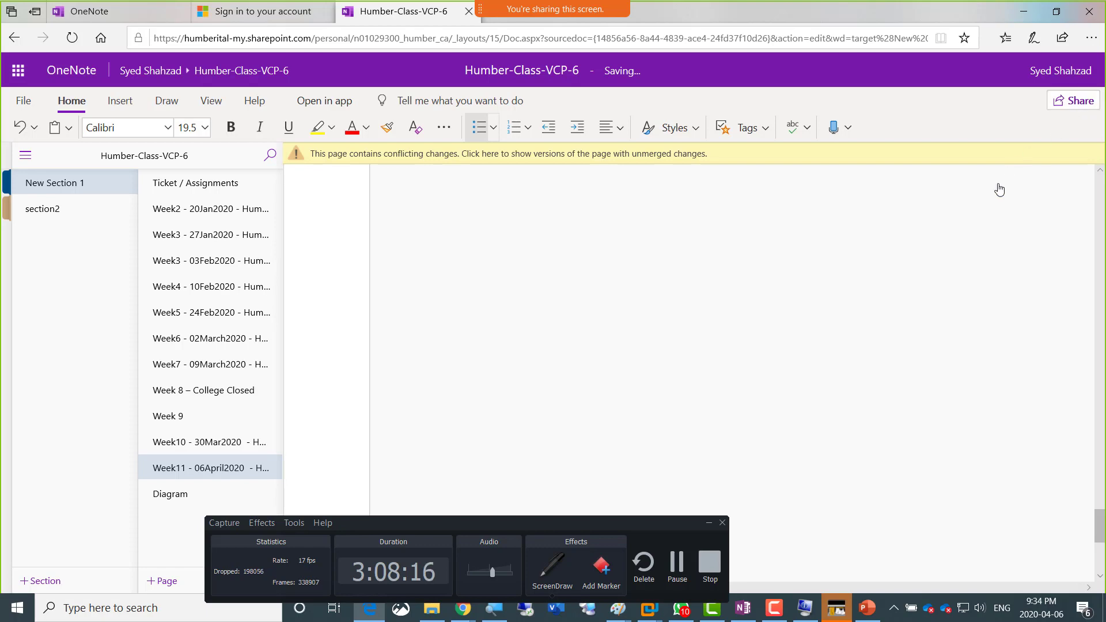
Step: In the vSphere wizard, choose Clone virtual machine to template, view the virtual machine selection page and return to the creation types
key(alt+Tab)
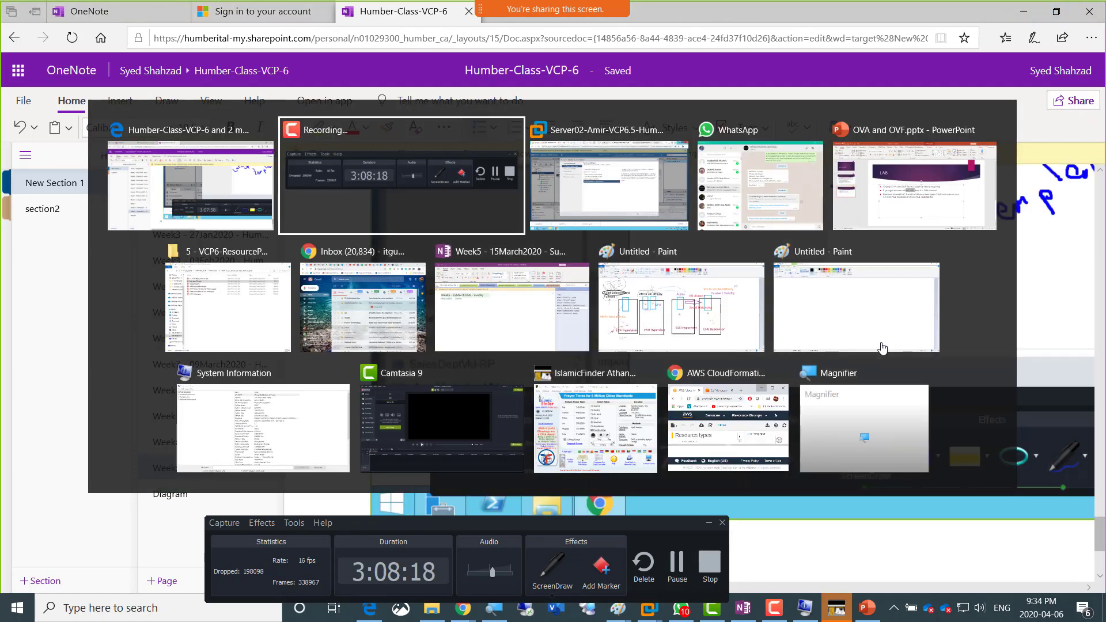
key(alt+Tab)
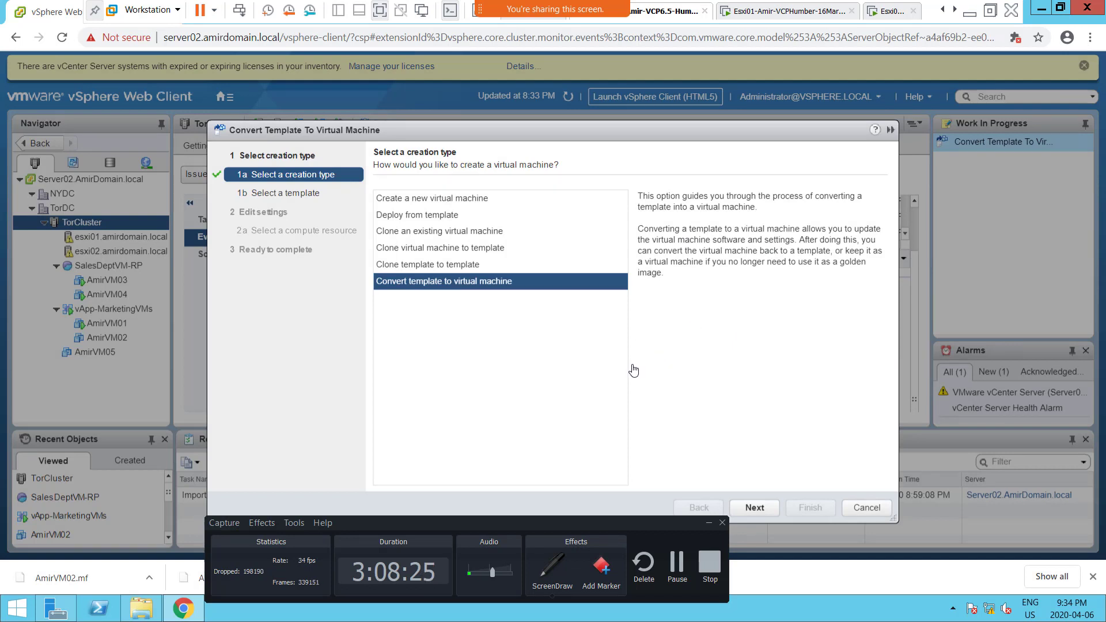
click(488, 248)
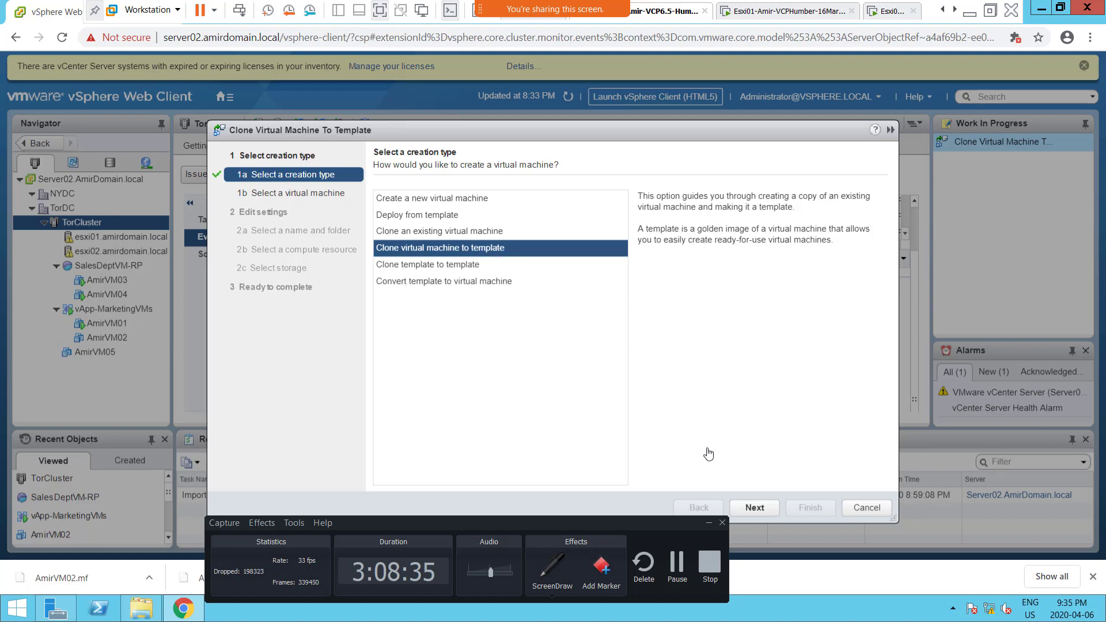
click(759, 509)
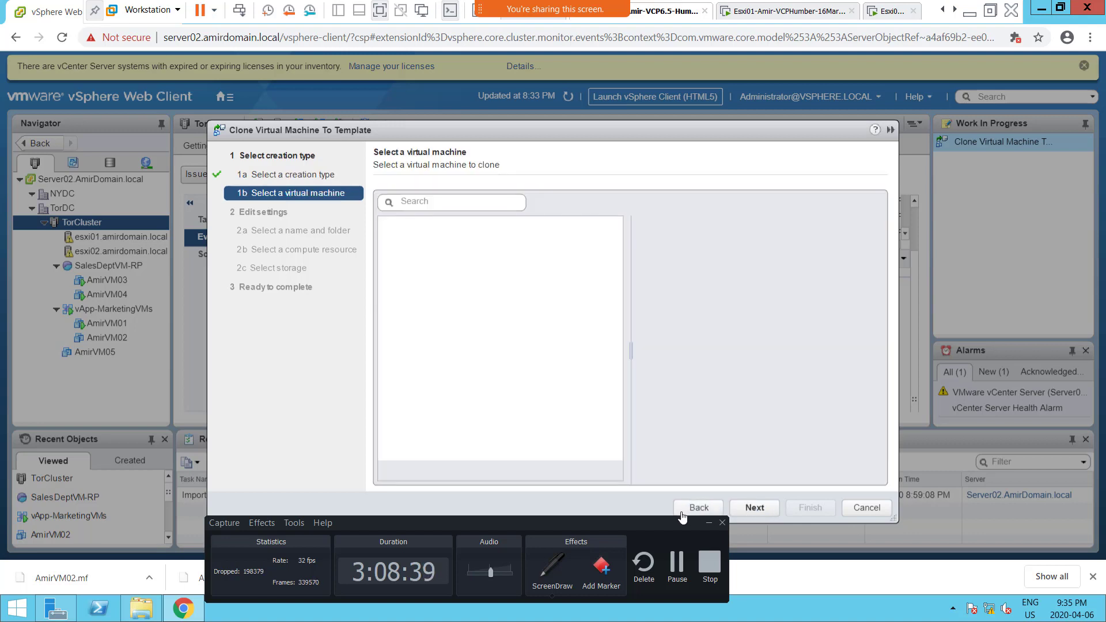
drag(641, 525, 512, 537)
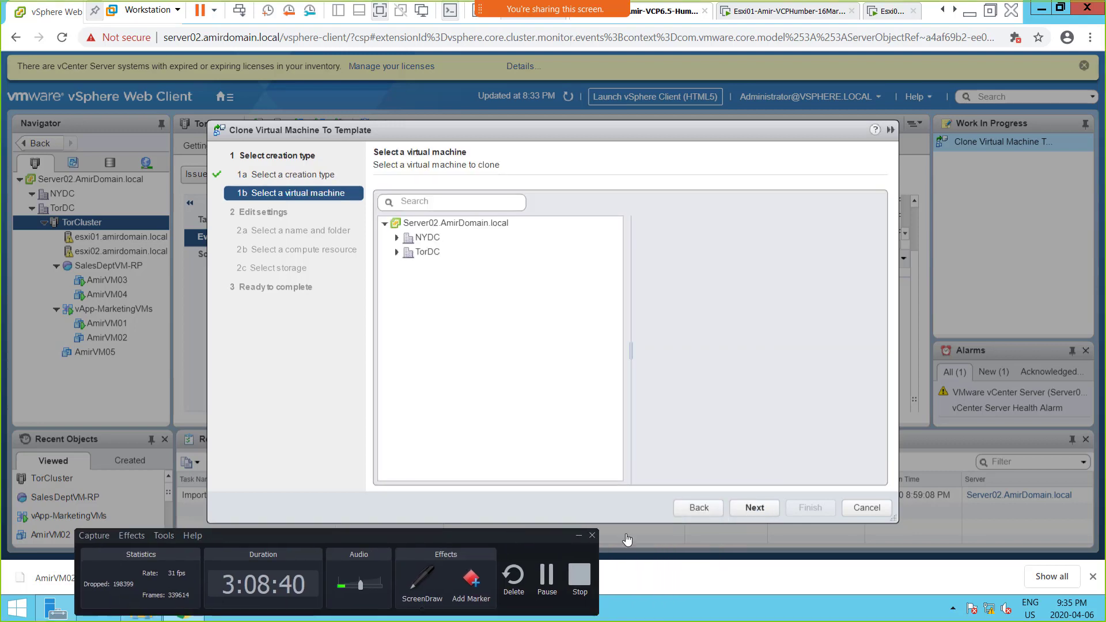
click(697, 508)
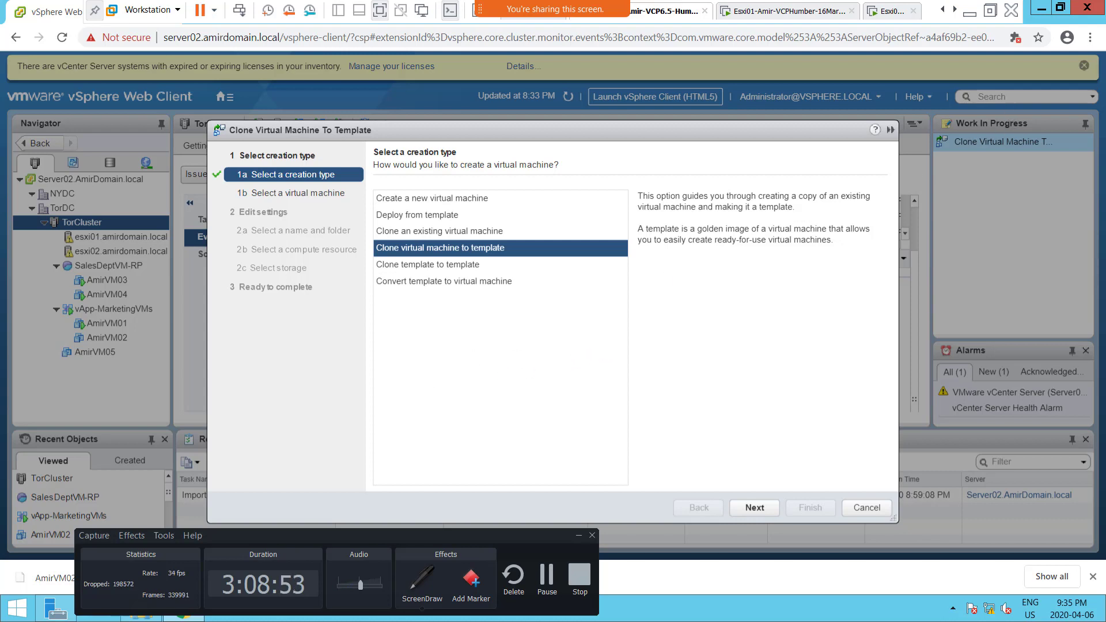
Step: Return to the OneNote notes and number the exported OVF screenshot item as Screenshot 3
click(970, 12)
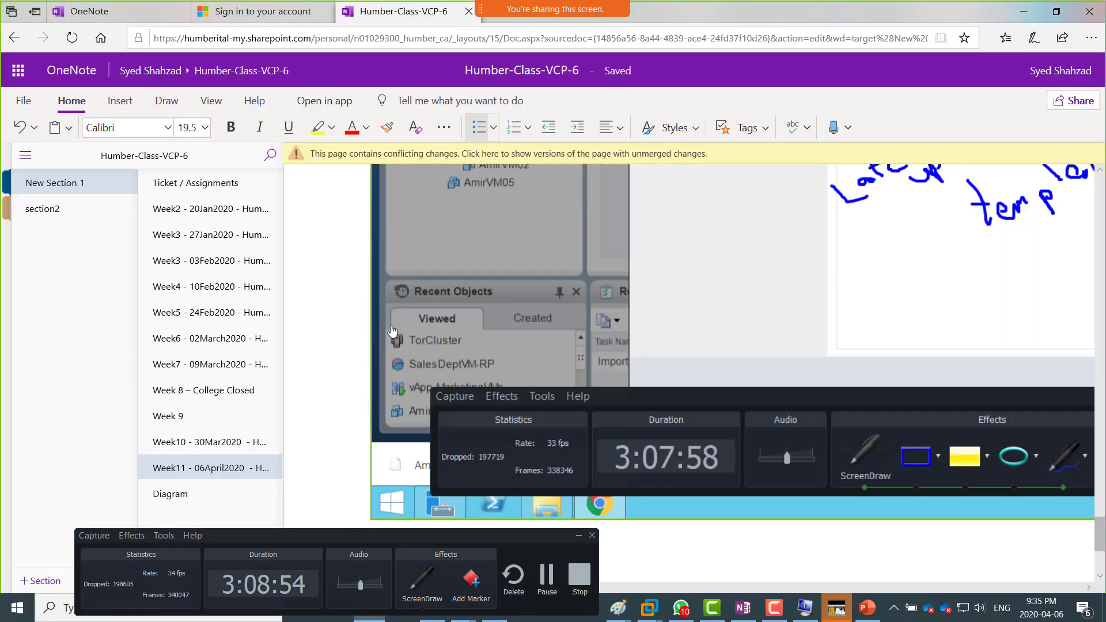
scroll(373, 304, up, 6)
scroll(374, 304, up, 10)
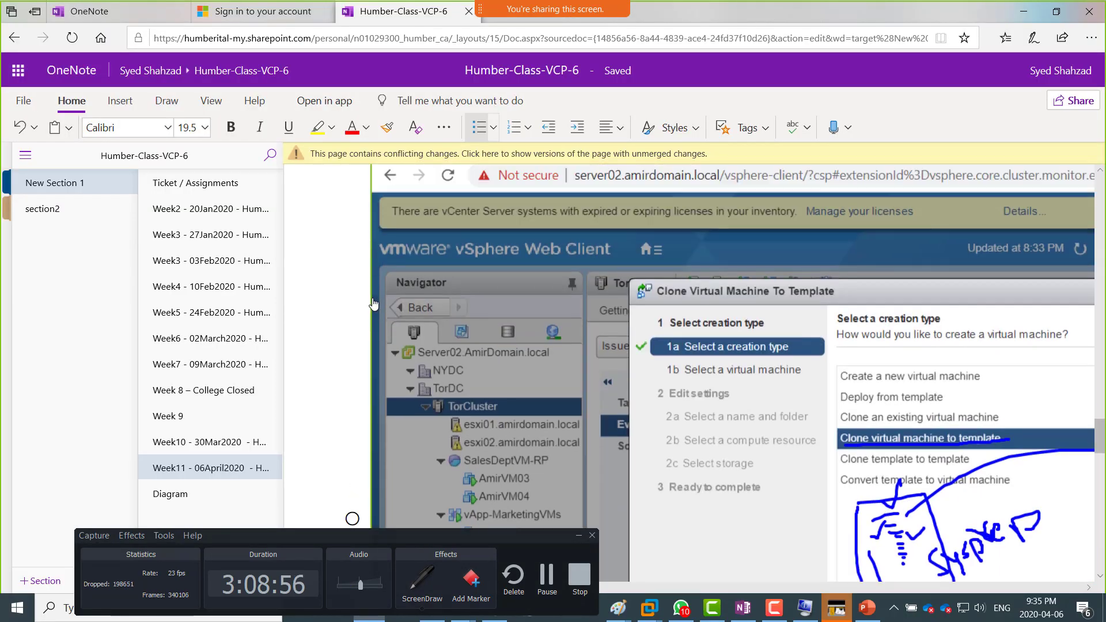
scroll(378, 303, down, 1)
scroll(378, 303, up, 1)
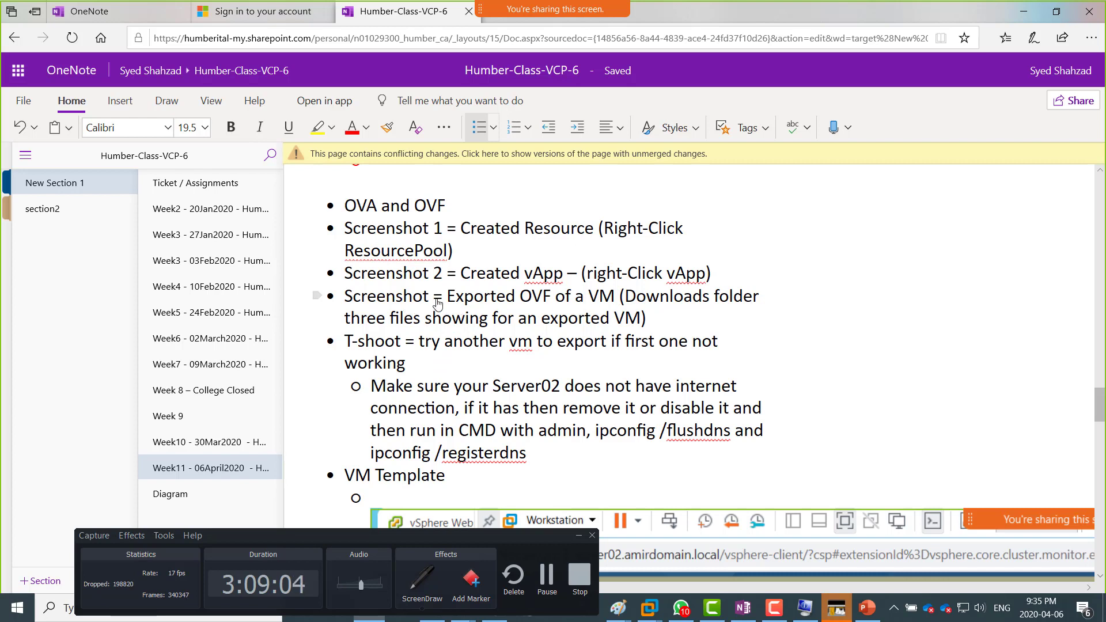
text(3)
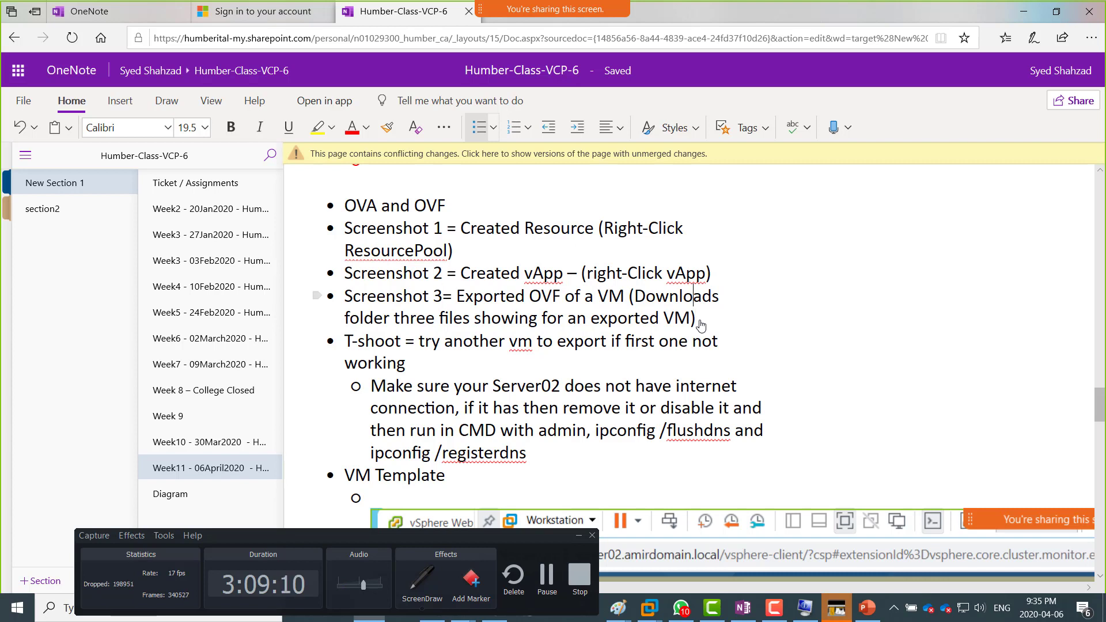
Step: Add a "Screenshots" bullet between the OVA and OVF bullet and the Screenshot 1 item
key(Up)
key(Up)
scroll(700, 325, up, 1)
key(Home)
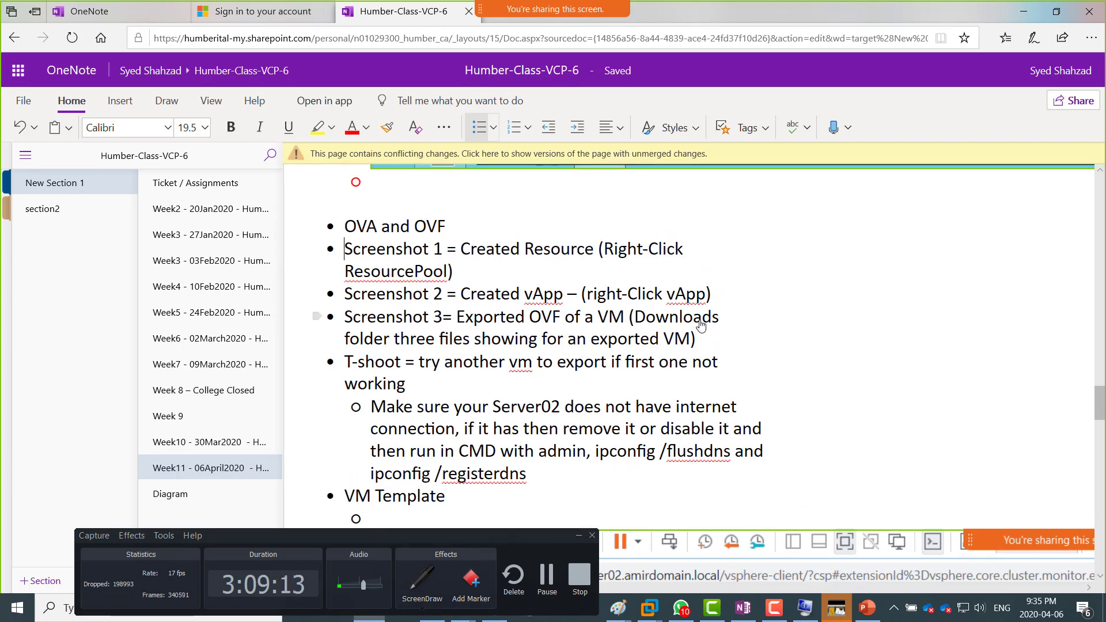
key(Left)
key(Return)
text(Sc)
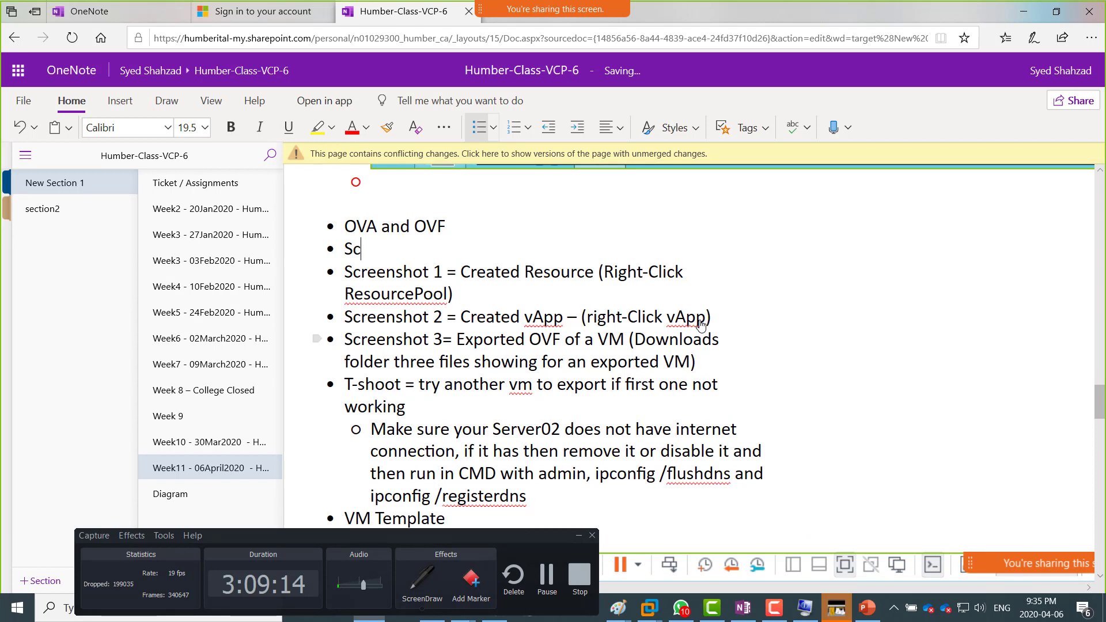
text(reenshots)
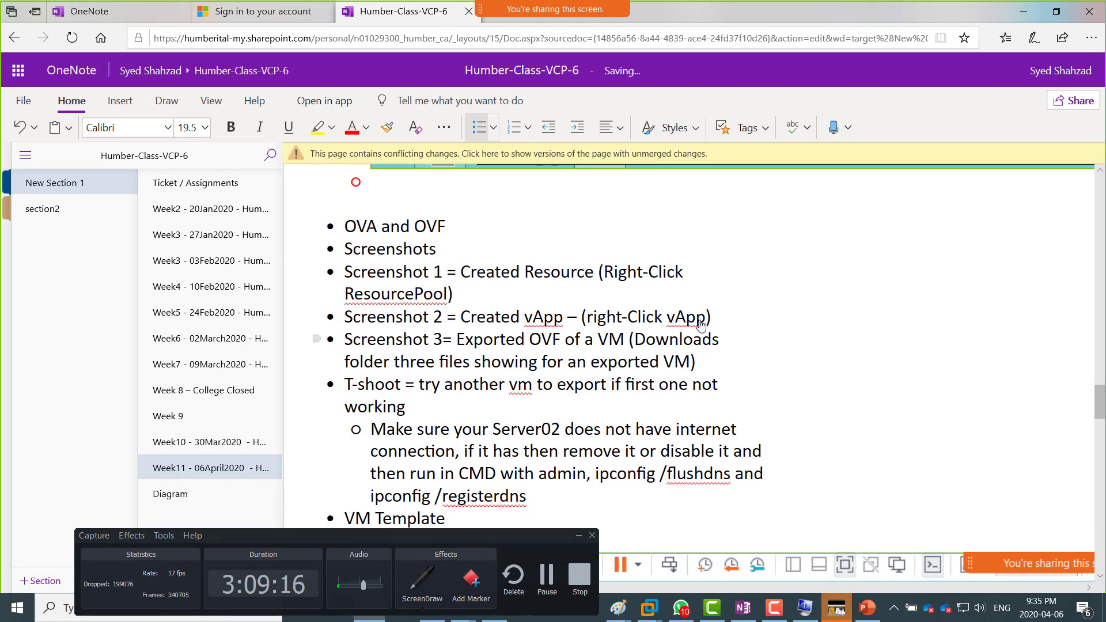
Step: Indent the Screenshot 1, Screenshot 2 and Screenshot 3 items one level as sub-bullets of the Screenshots bullet
key(Right)
key(Tab)
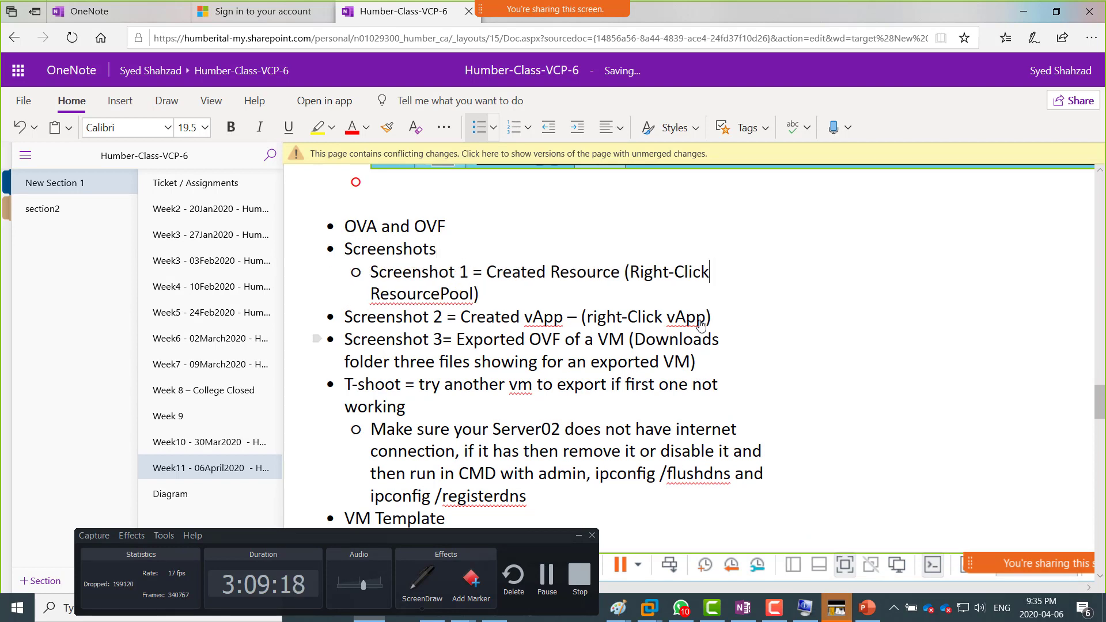
key(Right)
key(Down)
key(Tab)
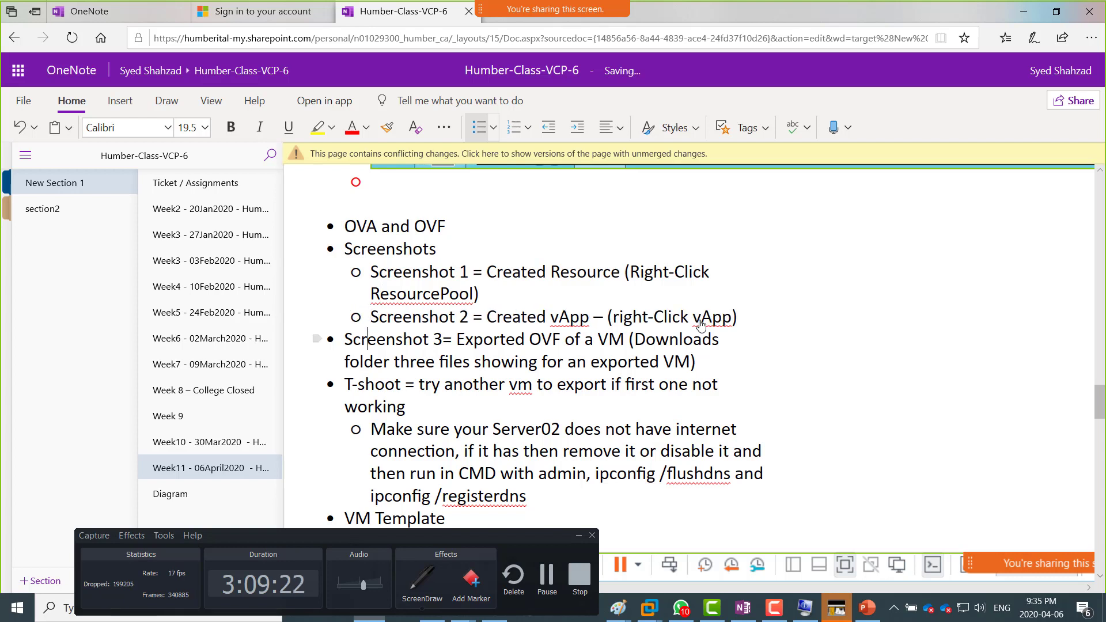
key(Down)
key(Tab)
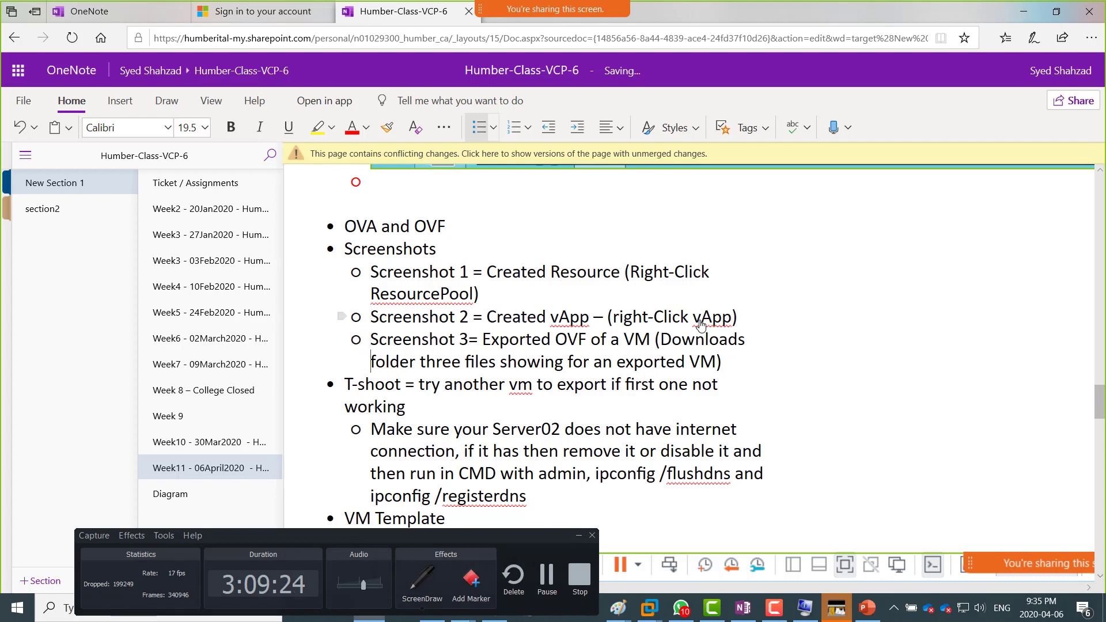
Step: Add the sub-bullet "Screenshot 4 = Creating a template" below the Screenshot 3 item
key(Right)
key(Right)
key(Right)
key(Right)
key(Right)
key(Right)
key(Right)
key(Right)
key(Right)
key(Right)
key(Right)
key(Right)
key(Right)
key(Right)
key(Right)
key(Right)
key(Right)
key(Right)
key(Right)
key(Return)
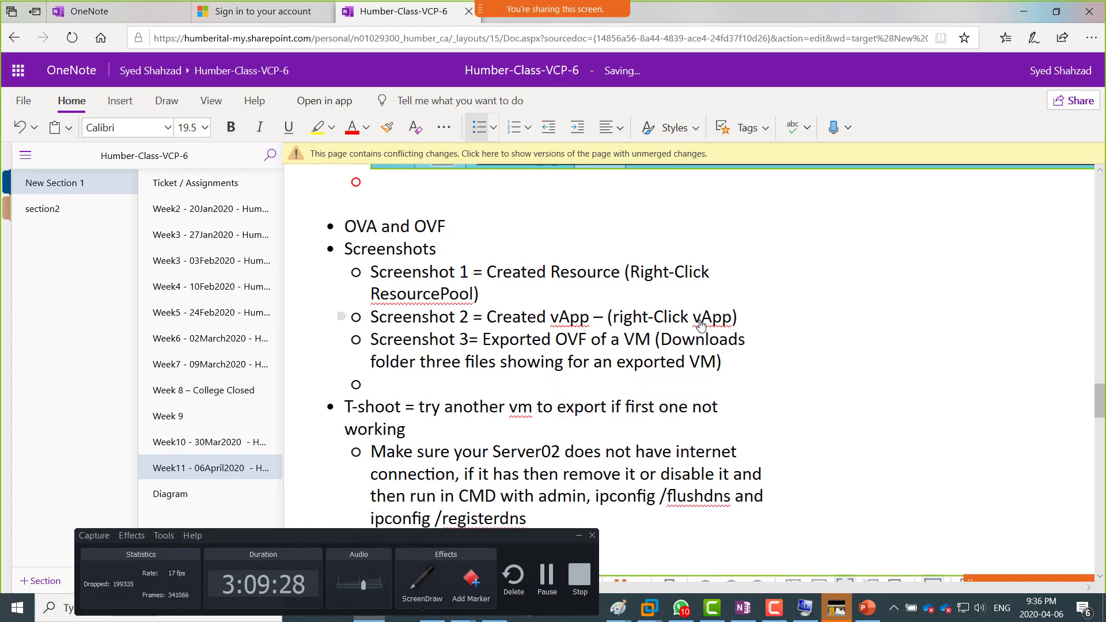
text(Screens)
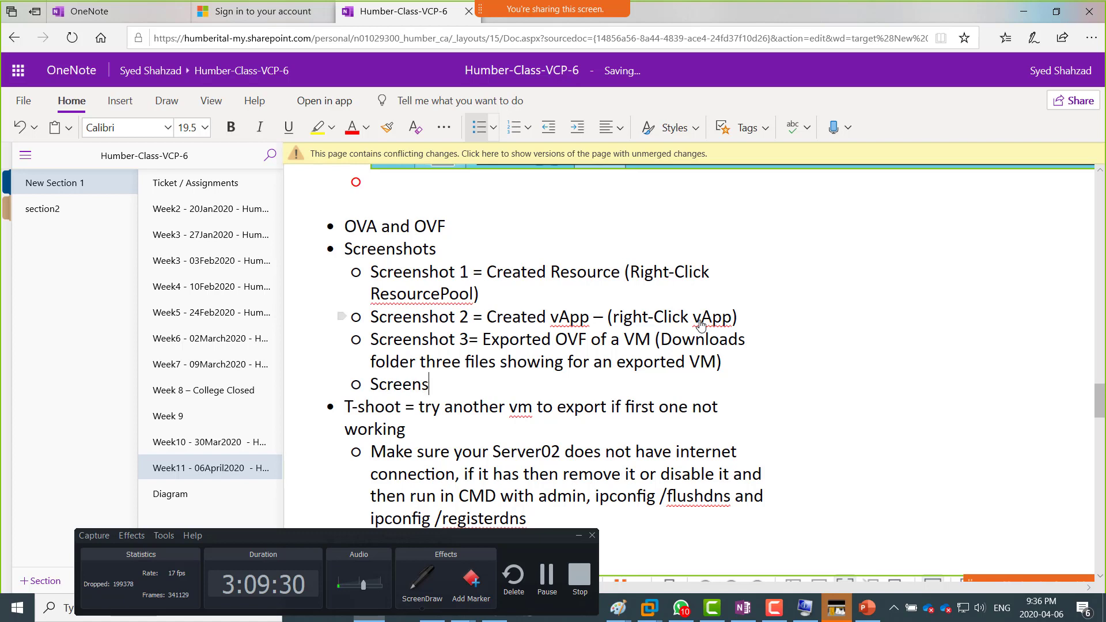
text(hot 4 = Creating a )
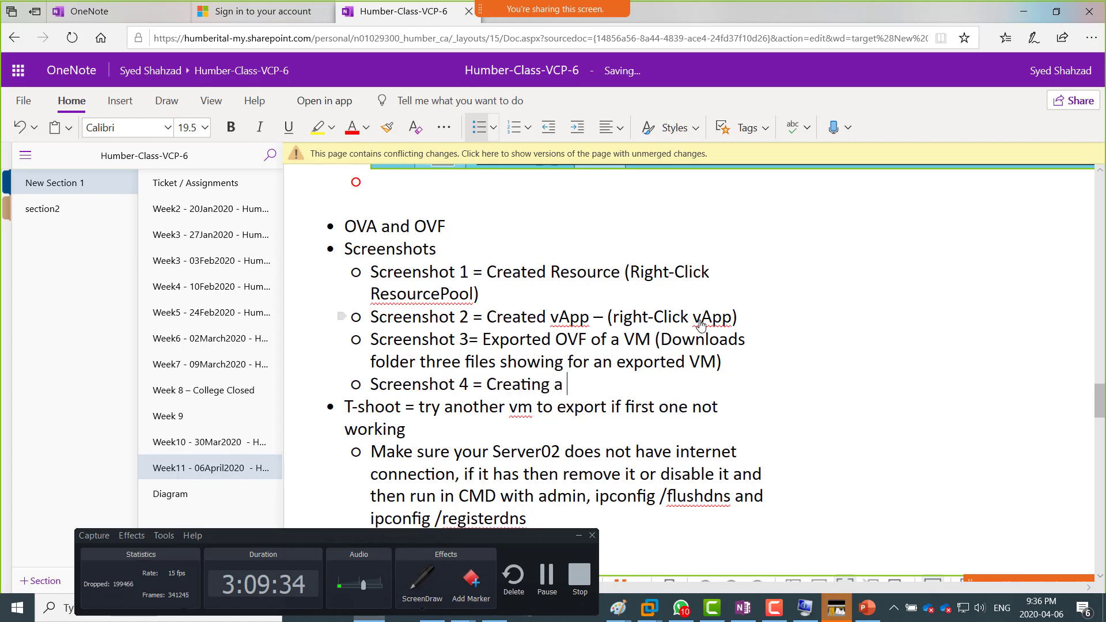
text(template)
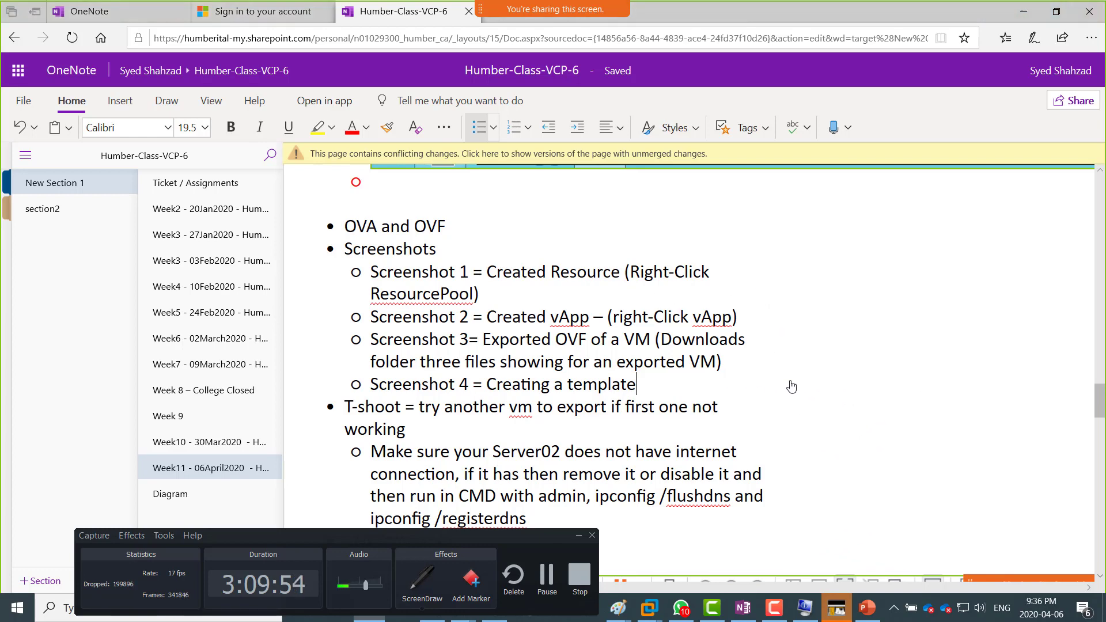
Step: Switch to the vSphere Web Client, cancel the open wizard and start a new virtual machine on TorCluster using Clone virtual machine to template
key(alt+Tab)
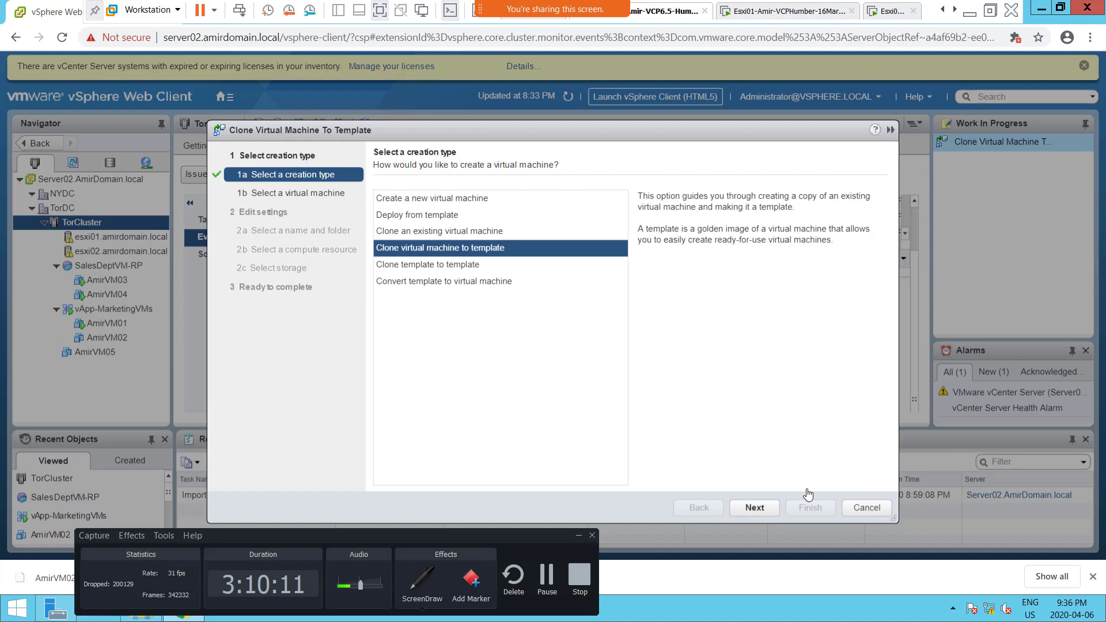
click(866, 508)
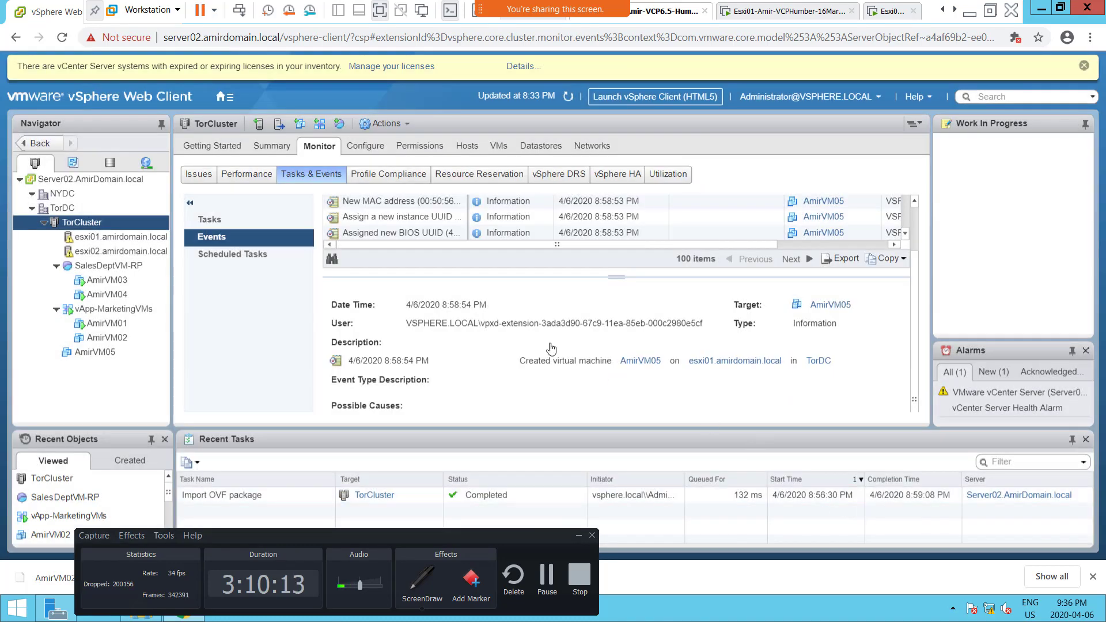
right_click(88, 229)
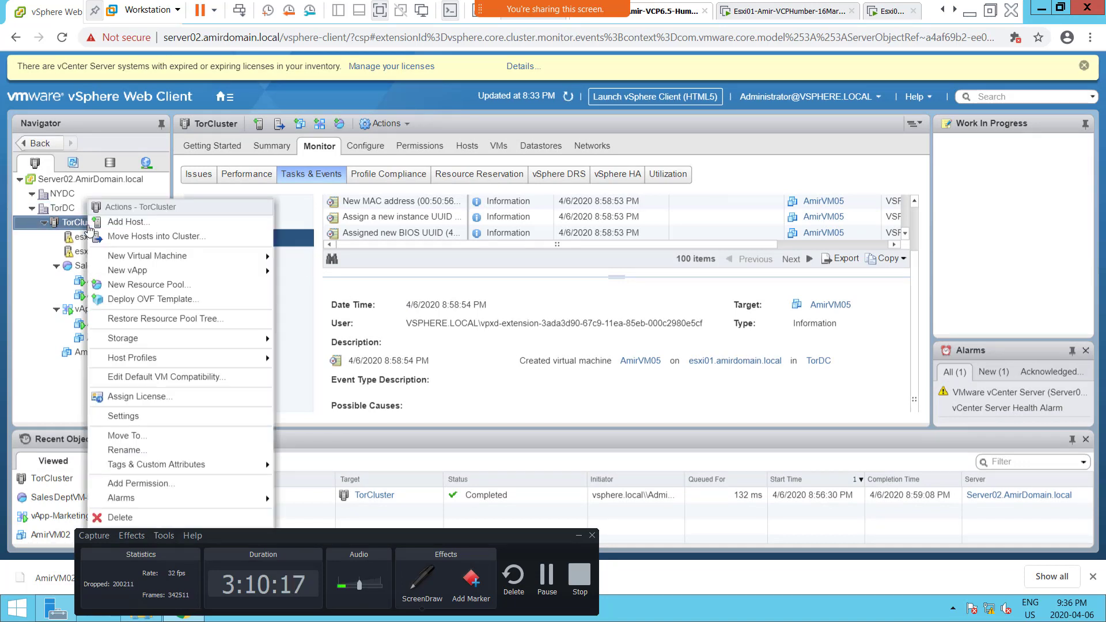
mouse_move(197, 263)
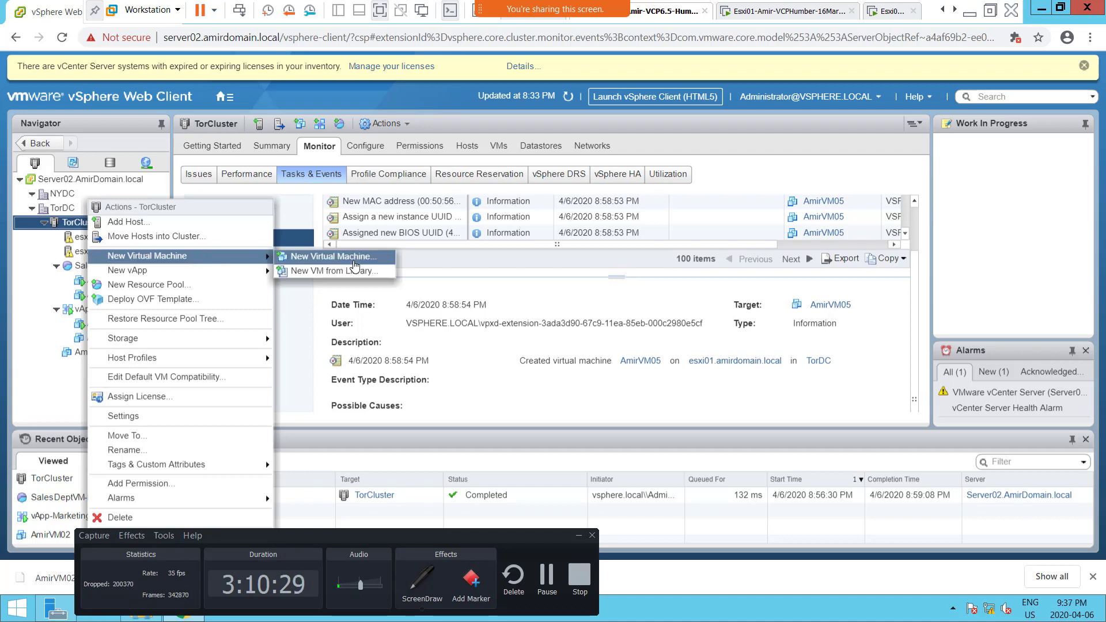
click(334, 257)
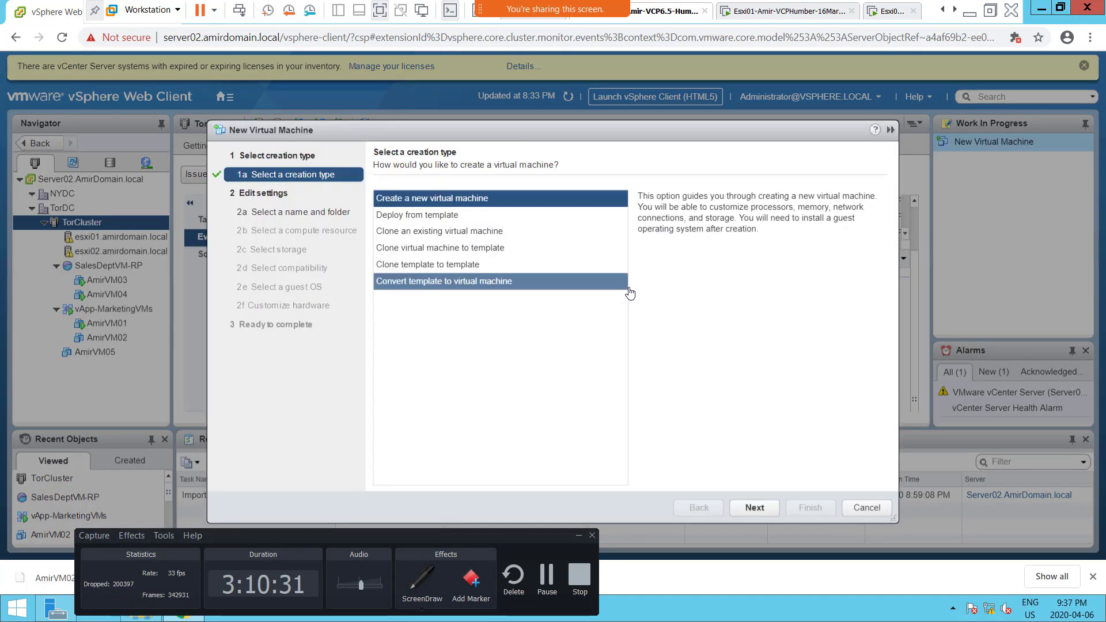
click(482, 249)
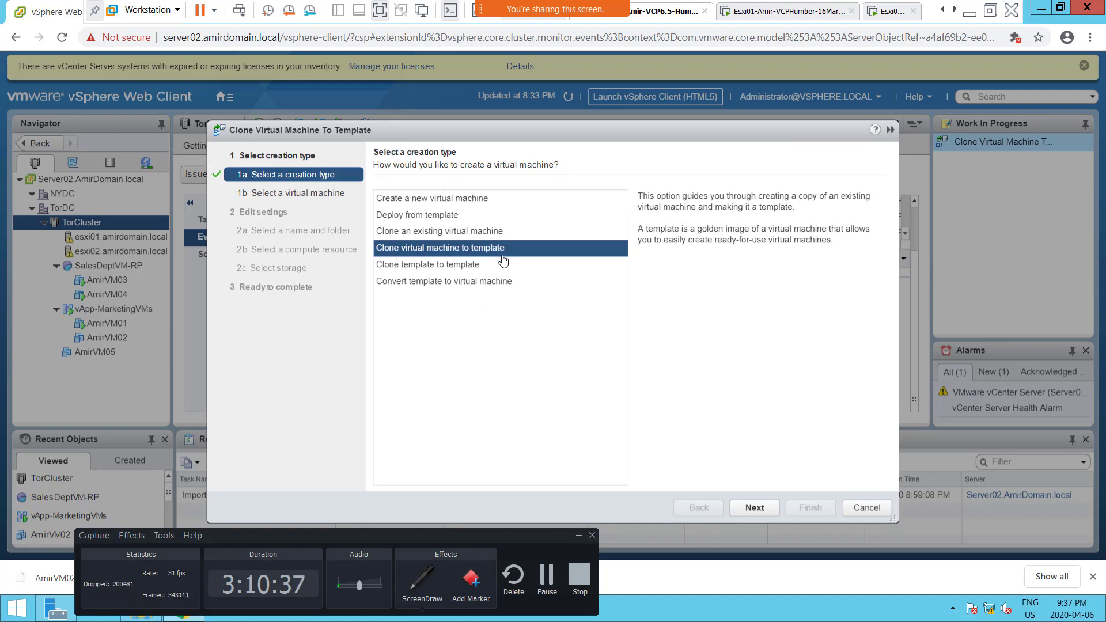
click(753, 508)
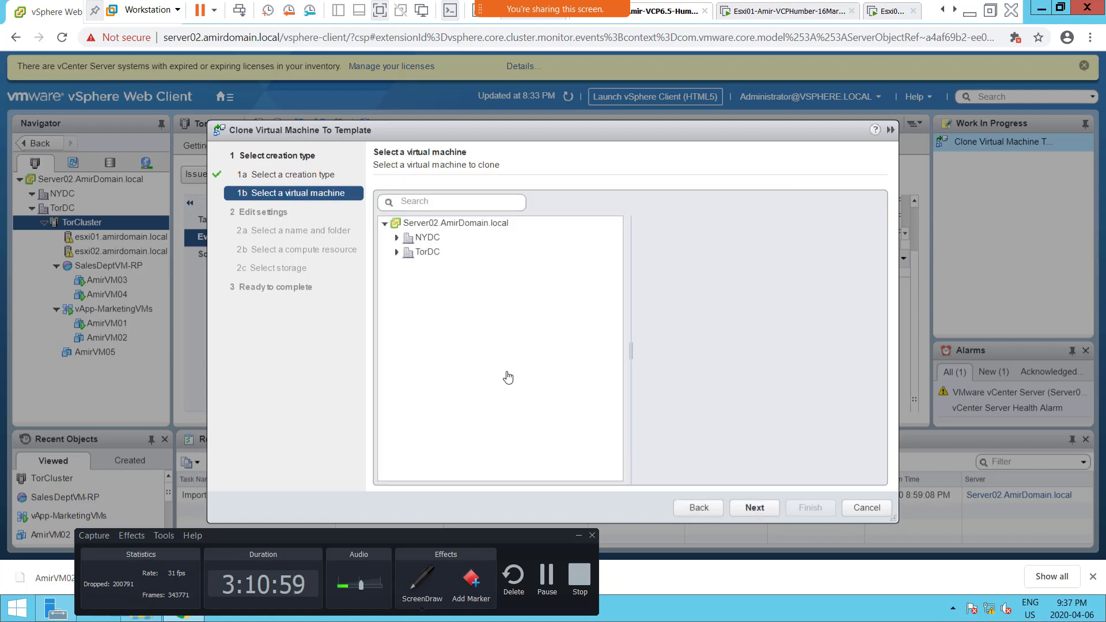
Step: Expand the TorDC datacenter and choose AmirVM05 as the virtual machine to clone
click(395, 257)
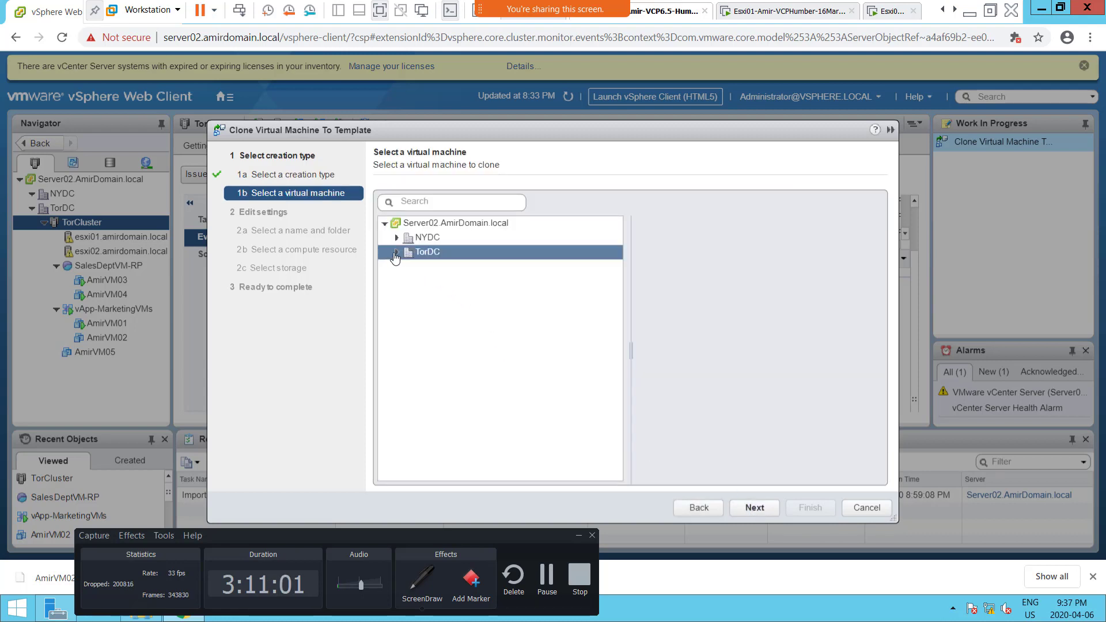
click(395, 253)
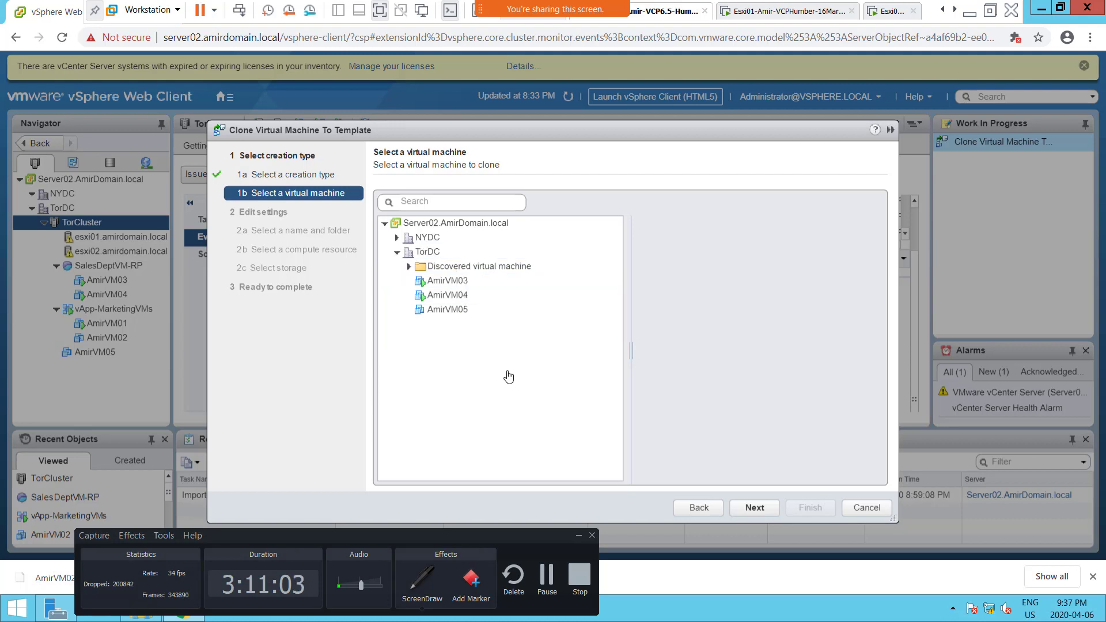
click(466, 300)
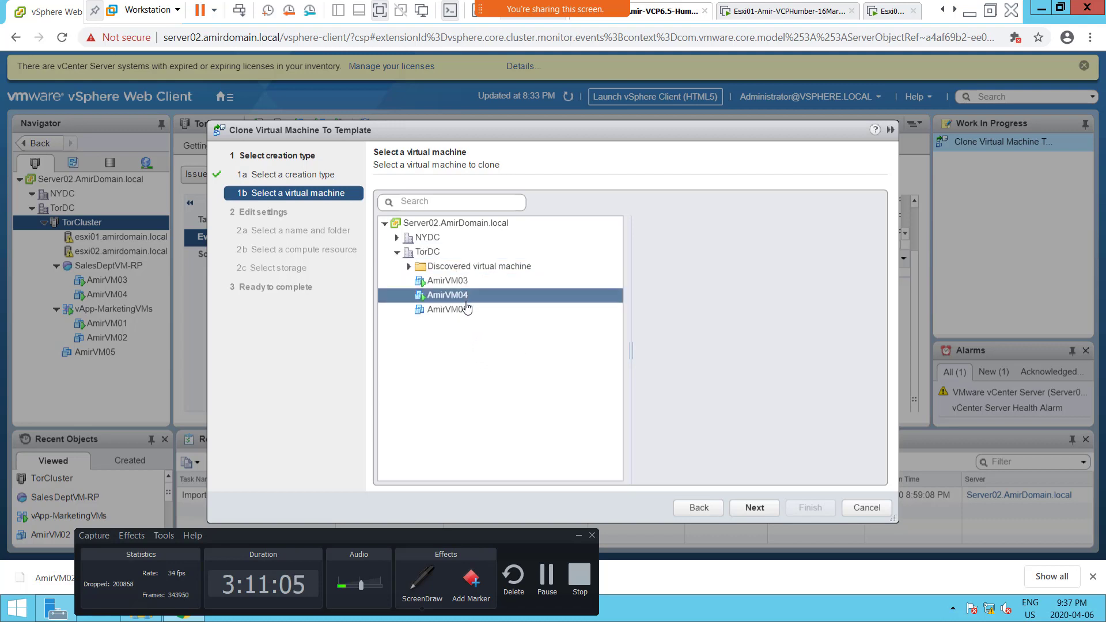
click(465, 313)
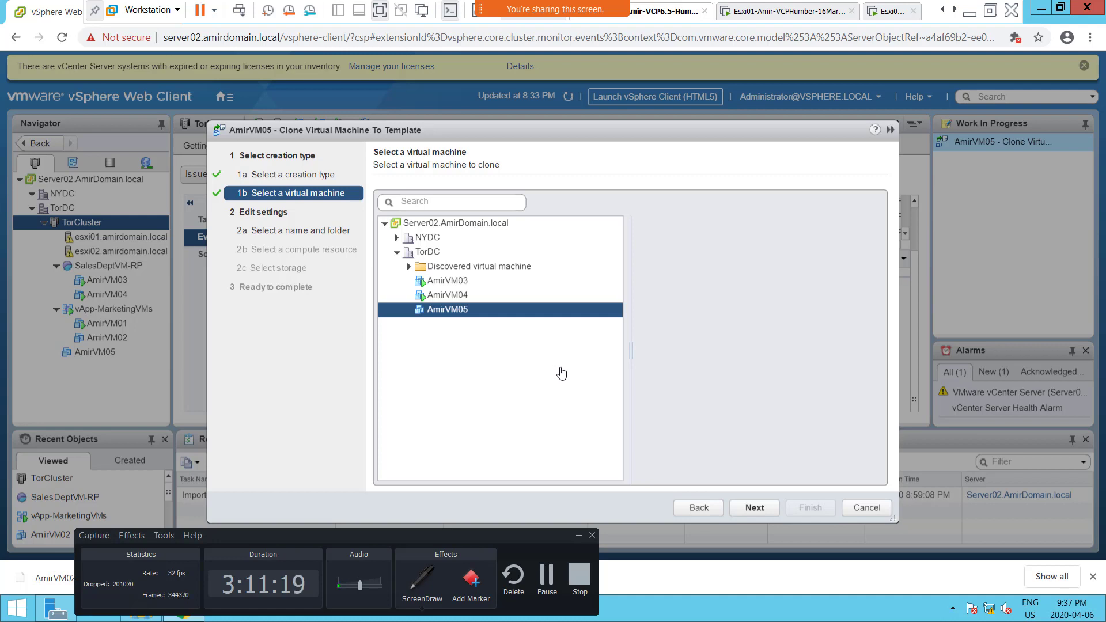
click(754, 508)
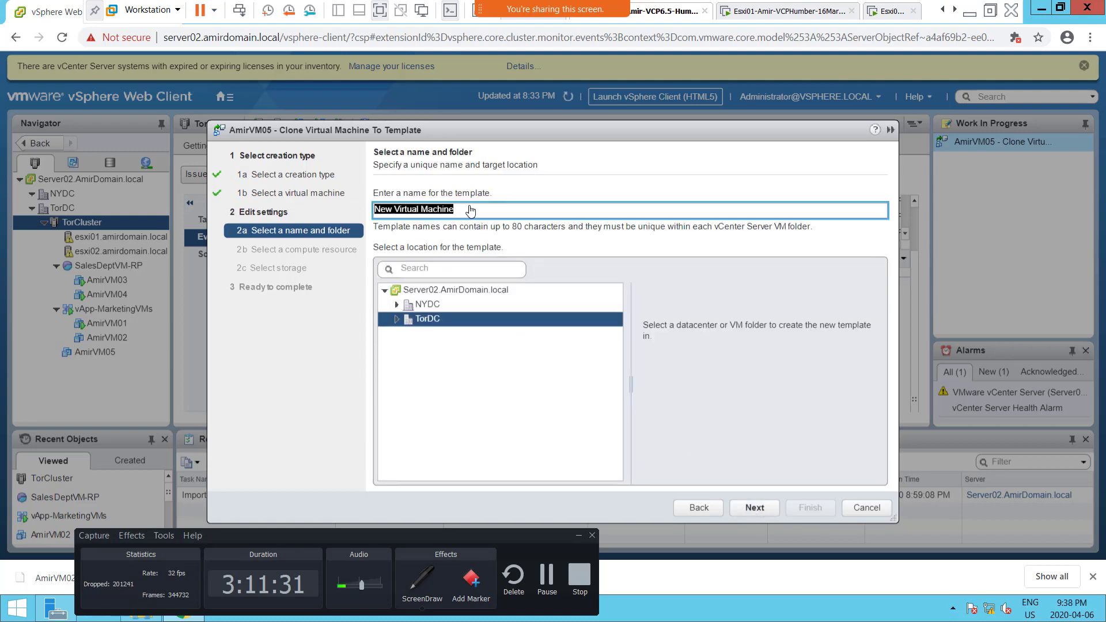
Step: Name the template VM05-Template and accept TorDC as its location
text(VM0)
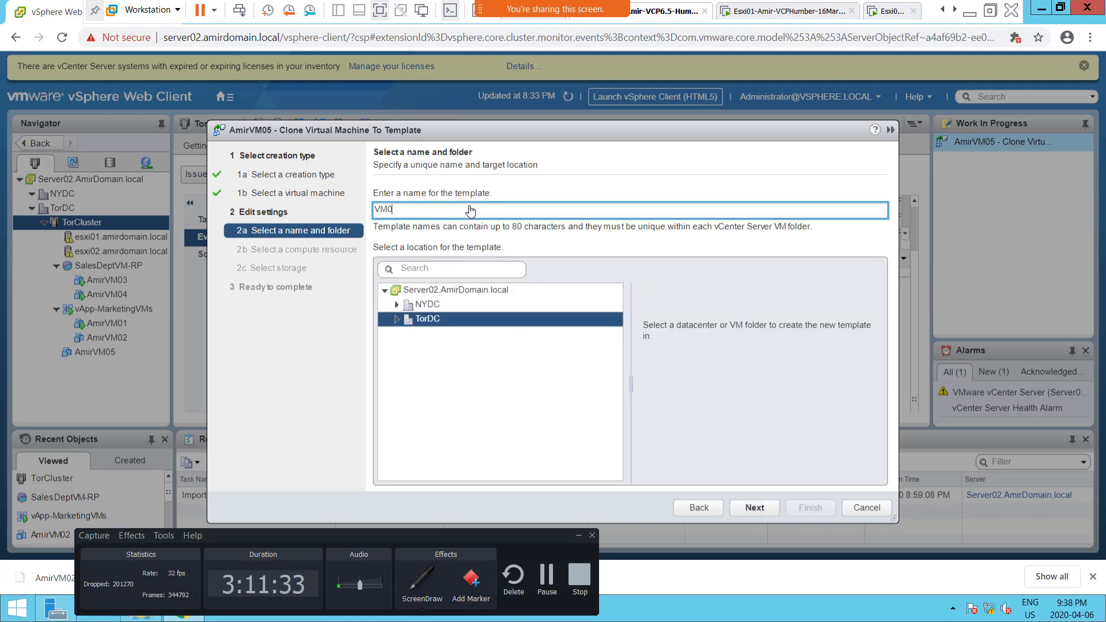
text(5-Template)
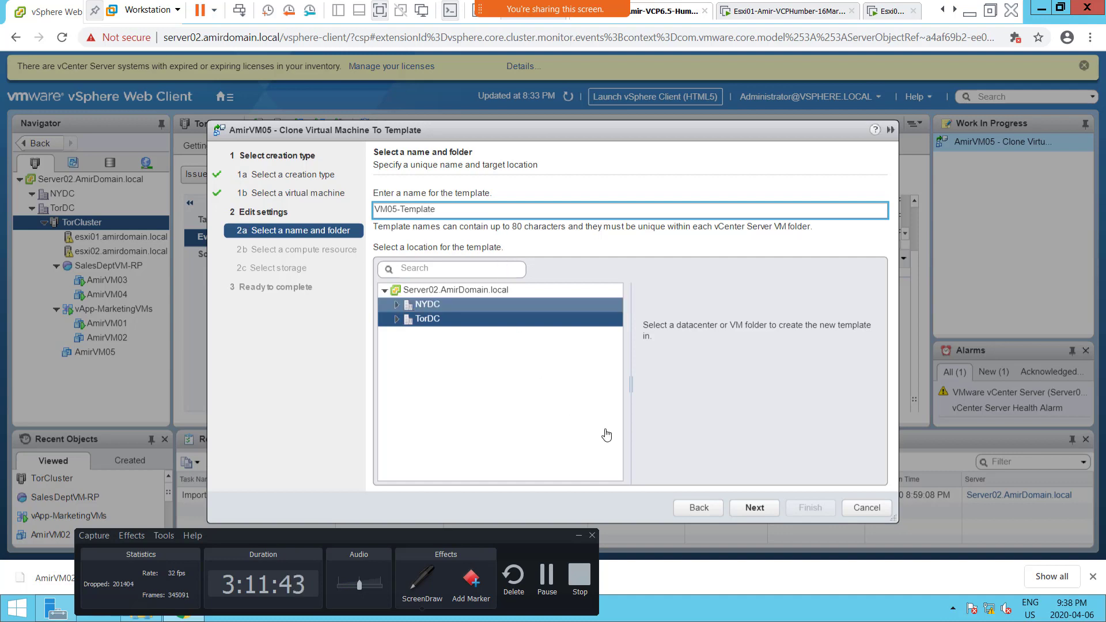
click(755, 507)
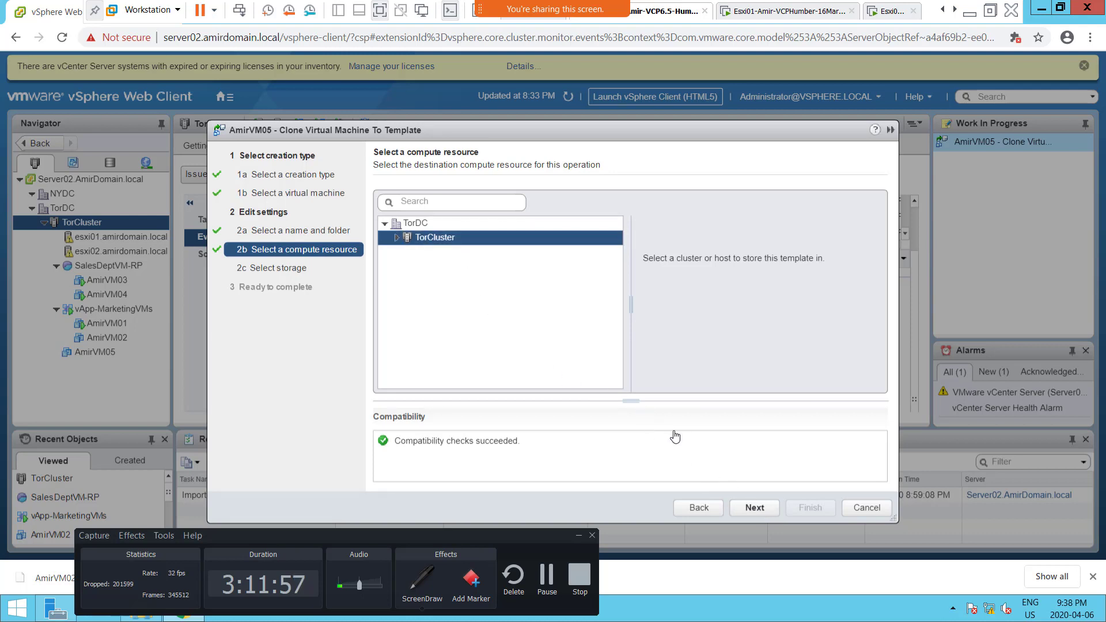
Step: Accept TorCluster as the compute resource and choose the Srv1DS2LUN2 datastore for the template, continuing to the summary
click(758, 514)
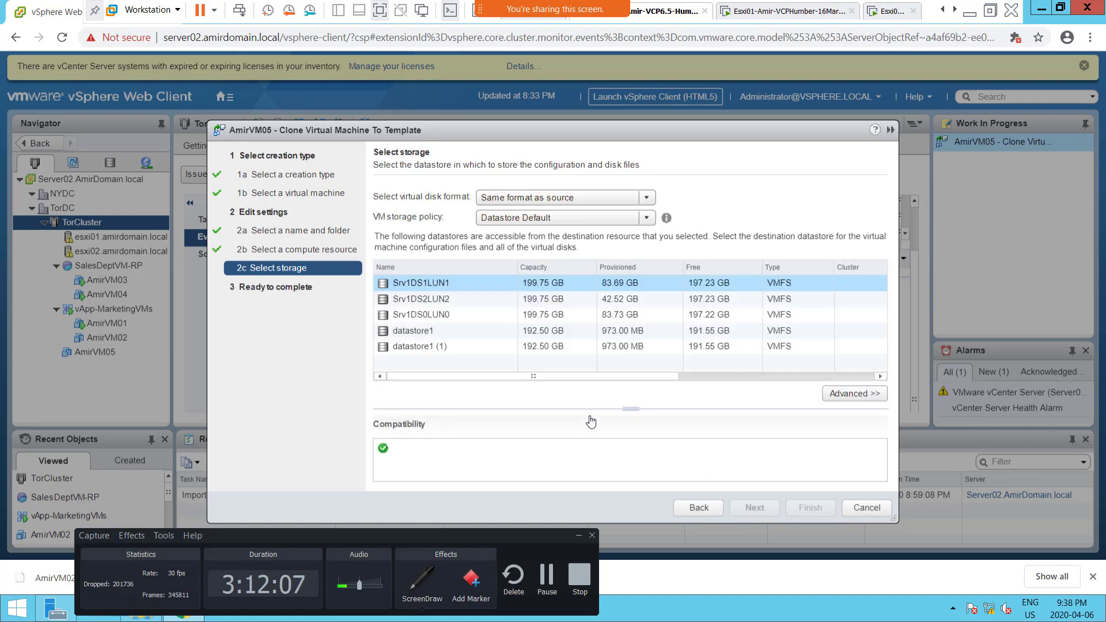
click(430, 300)
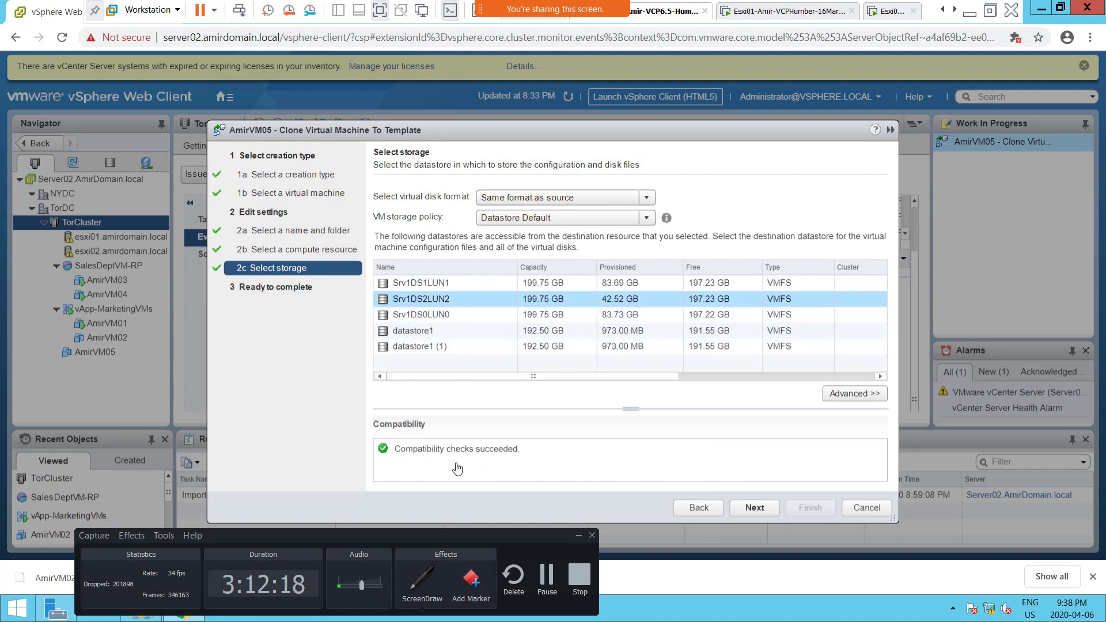
click(758, 508)
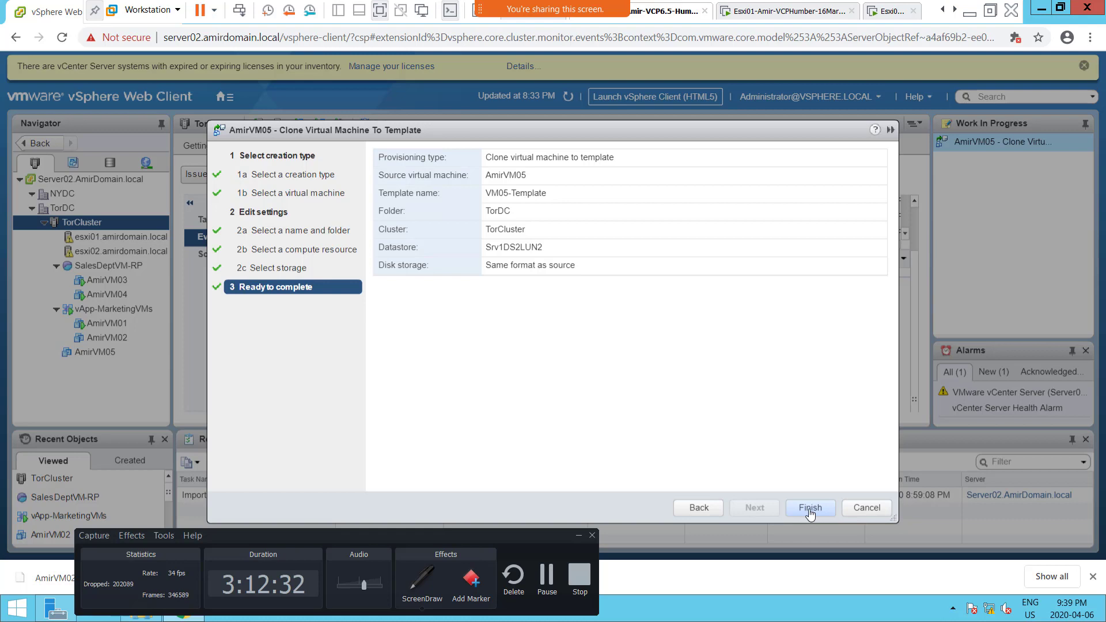
Step: Review the clone wizard's settings page by page back to the creation type, and return forward to the name and folder page
click(697, 510)
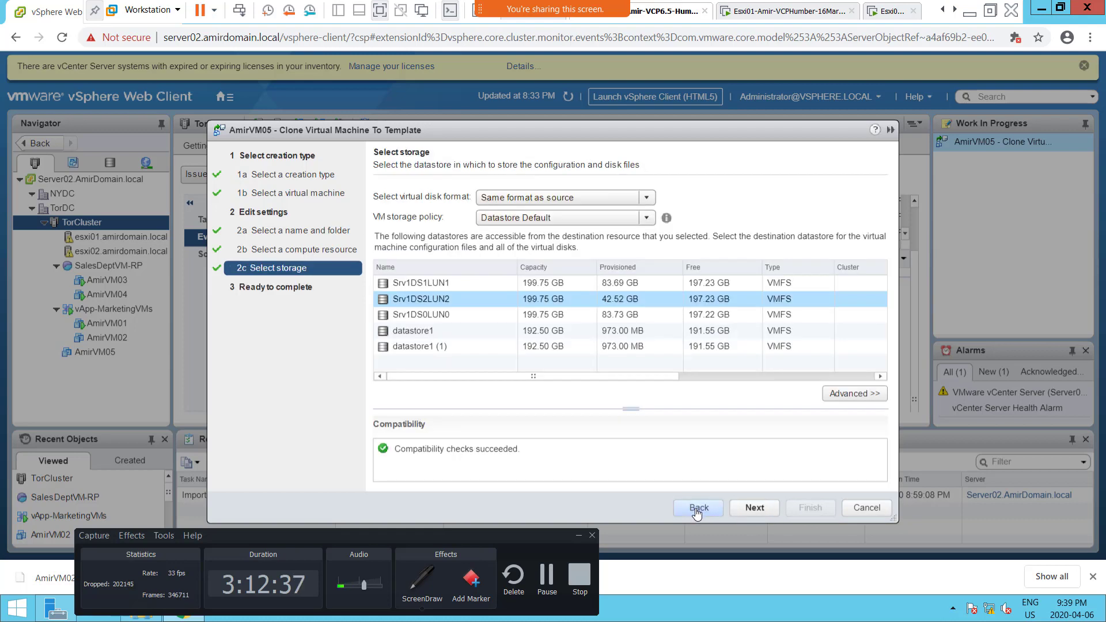
click(697, 510)
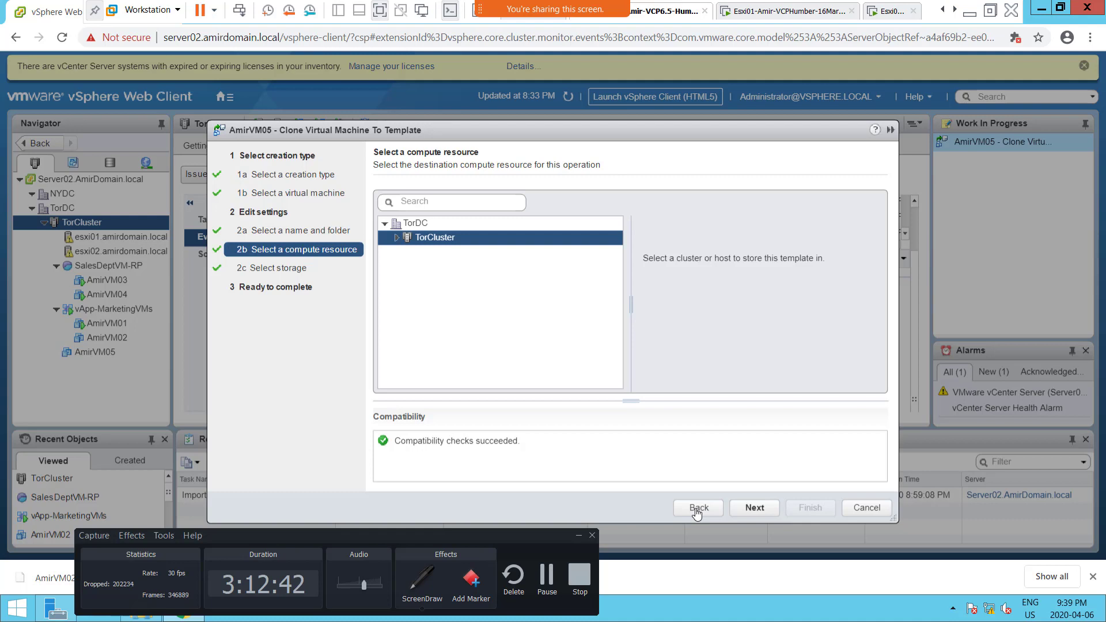
click(697, 510)
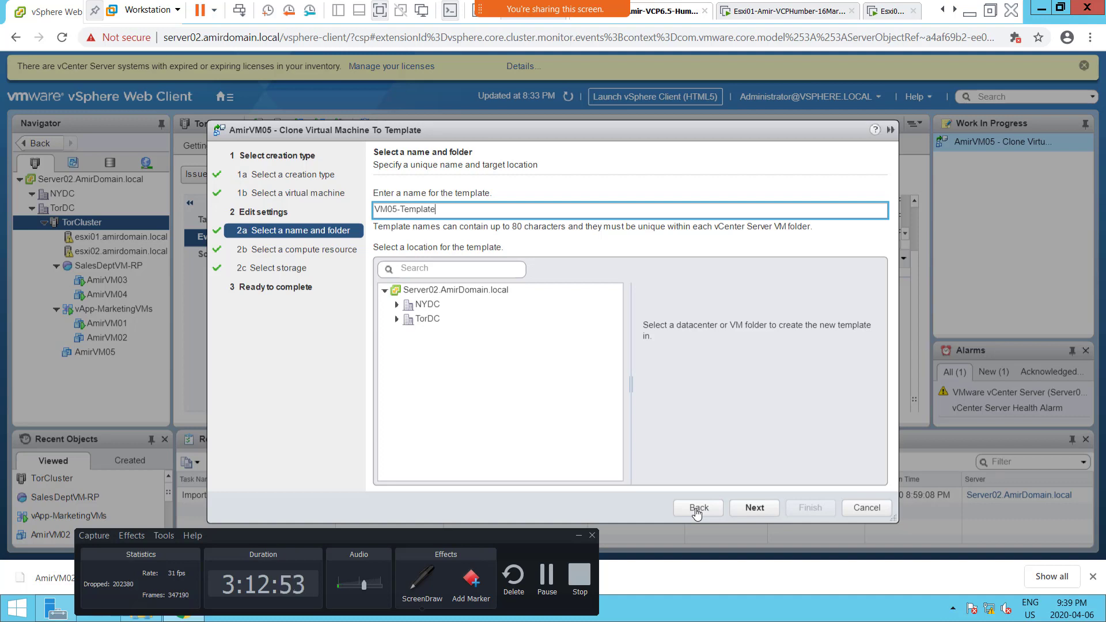
click(697, 510)
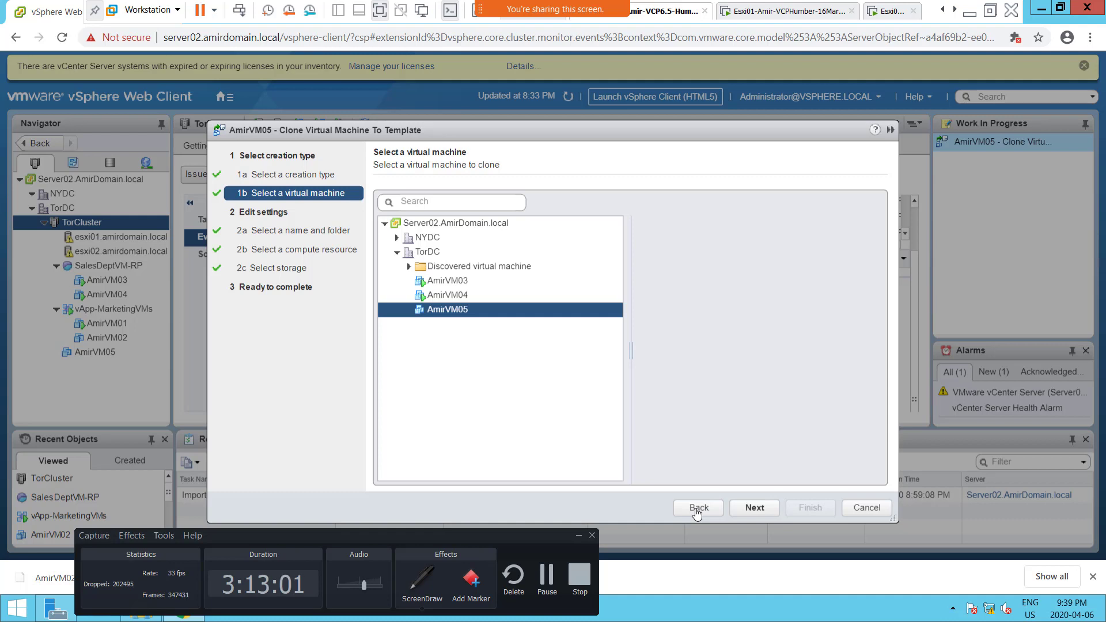
click(698, 510)
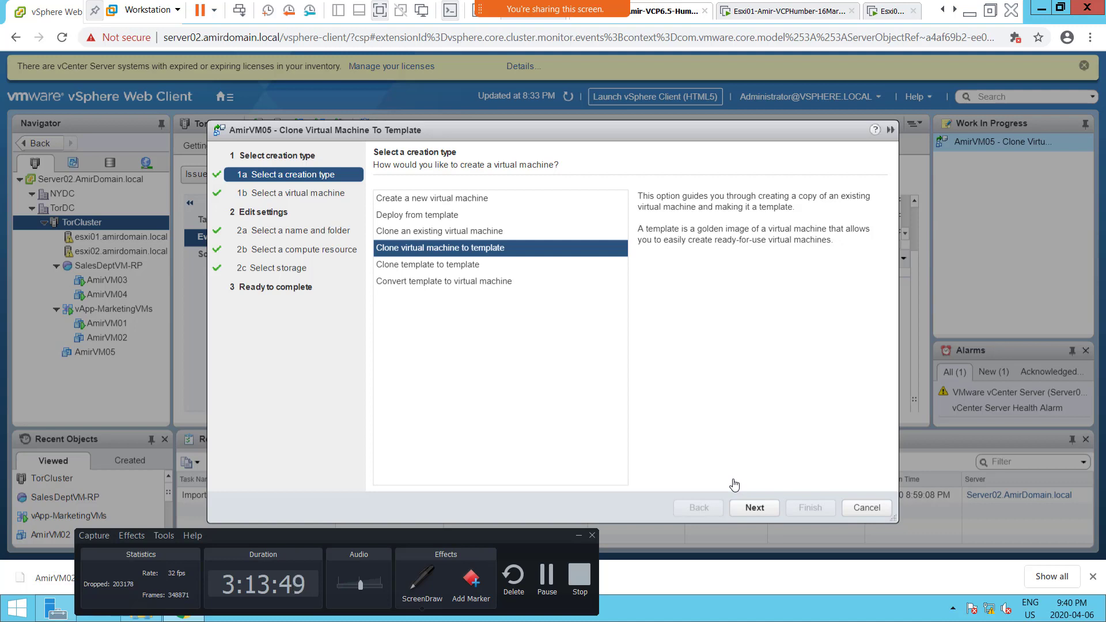
click(756, 508)
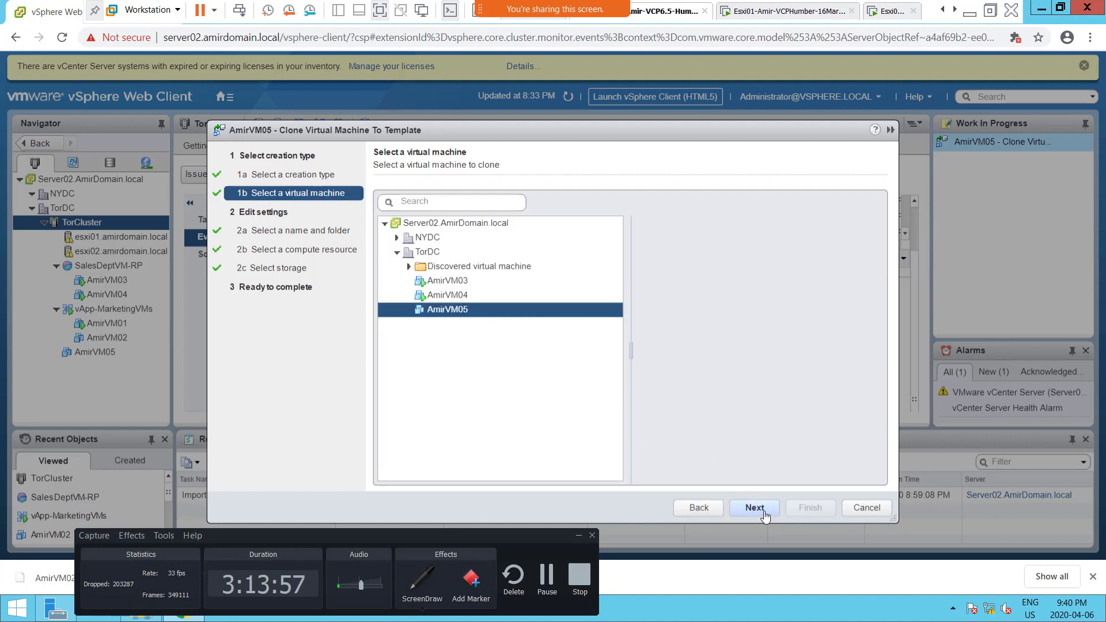
click(763, 509)
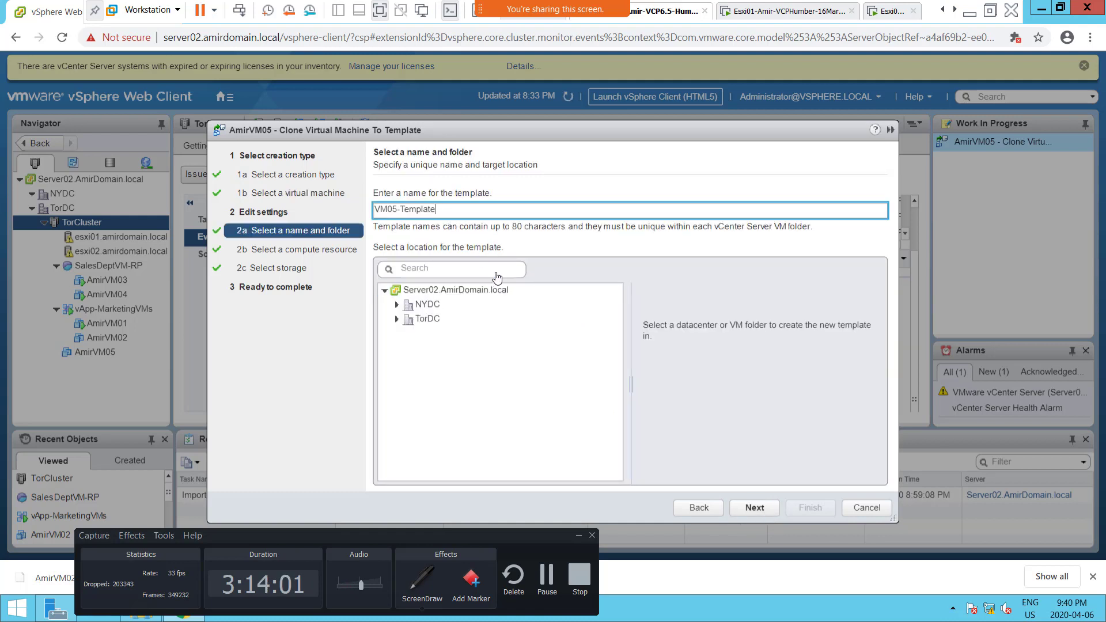
Step: Choose the TorDC datacenter as the template's location and accept TorCluster as the compute resource
click(442, 320)
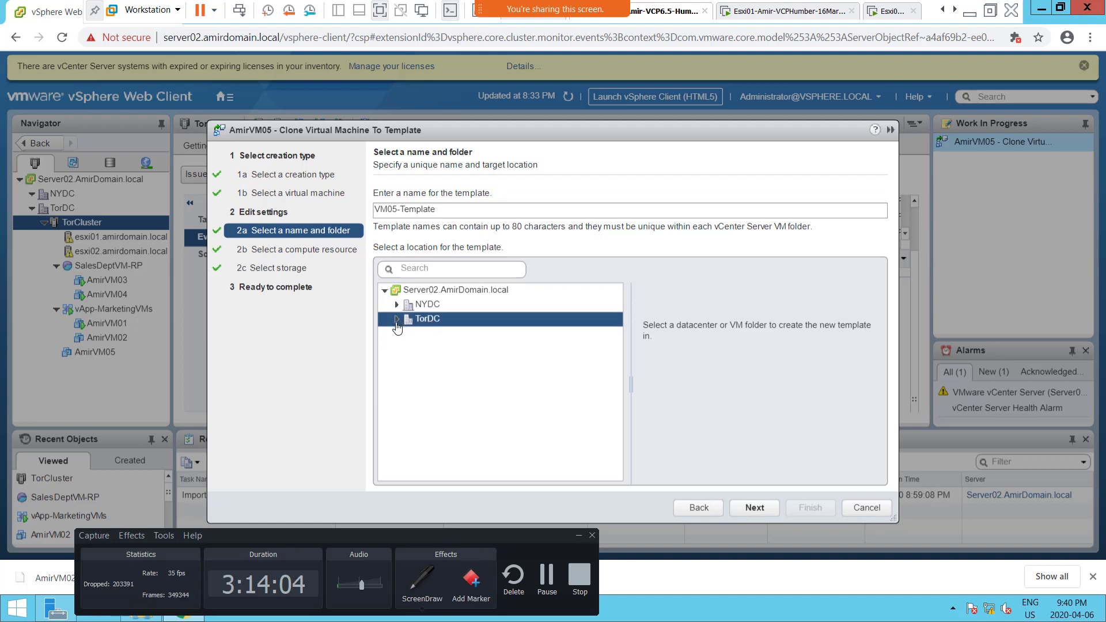
click(396, 322)
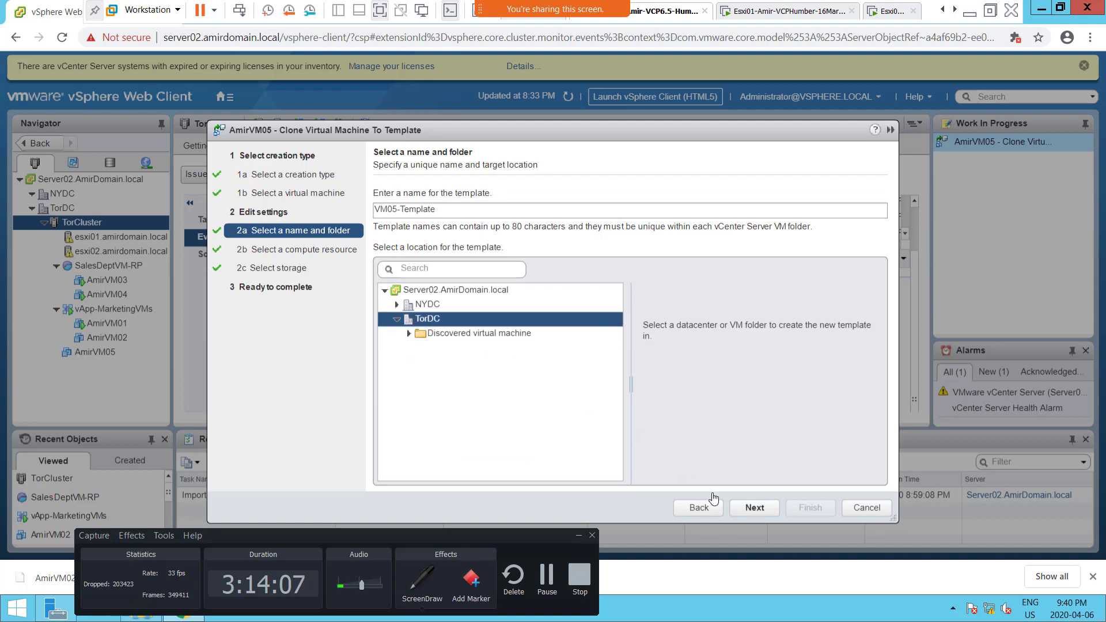
click(756, 520)
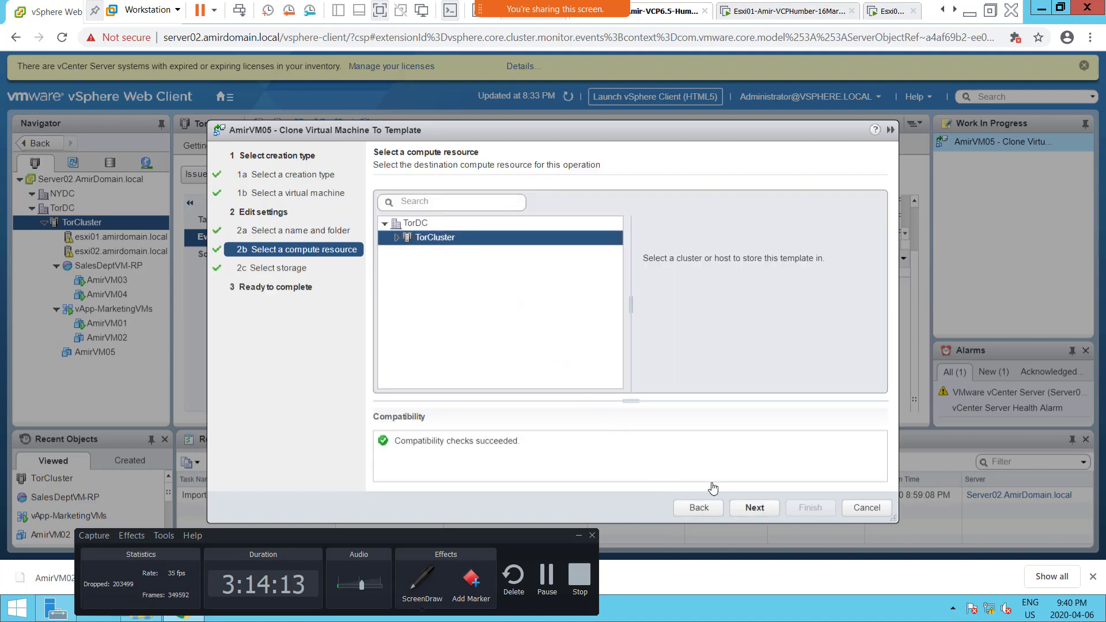
click(747, 512)
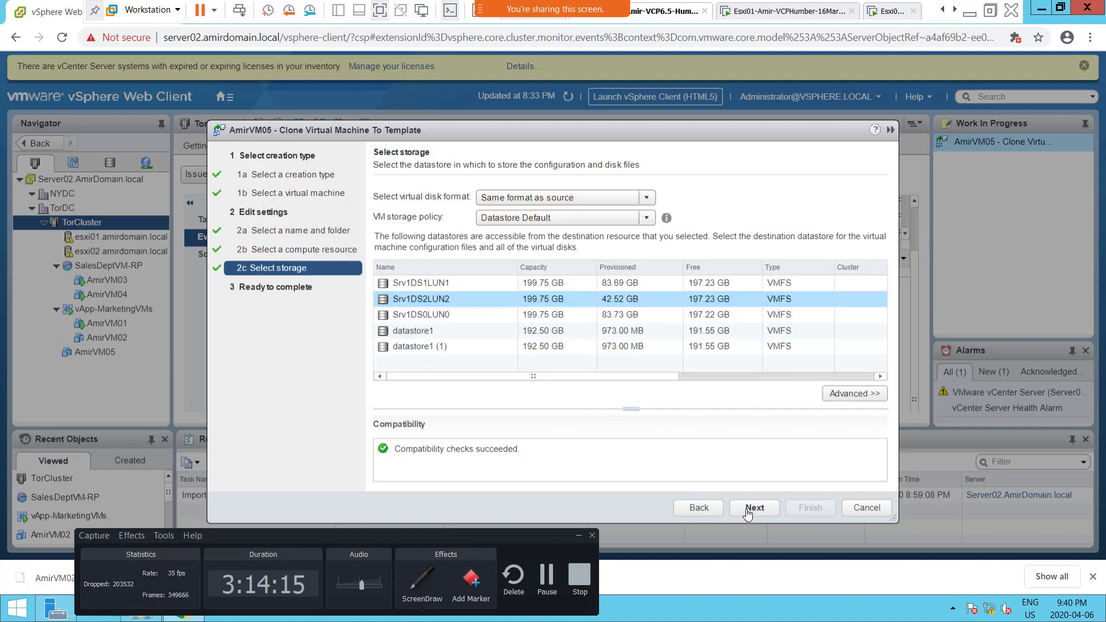
Step: Keep Srv1DS2LUN2 as the template's datastore and finish the clone wizard, selecting the clone task among the recent tasks
click(460, 307)
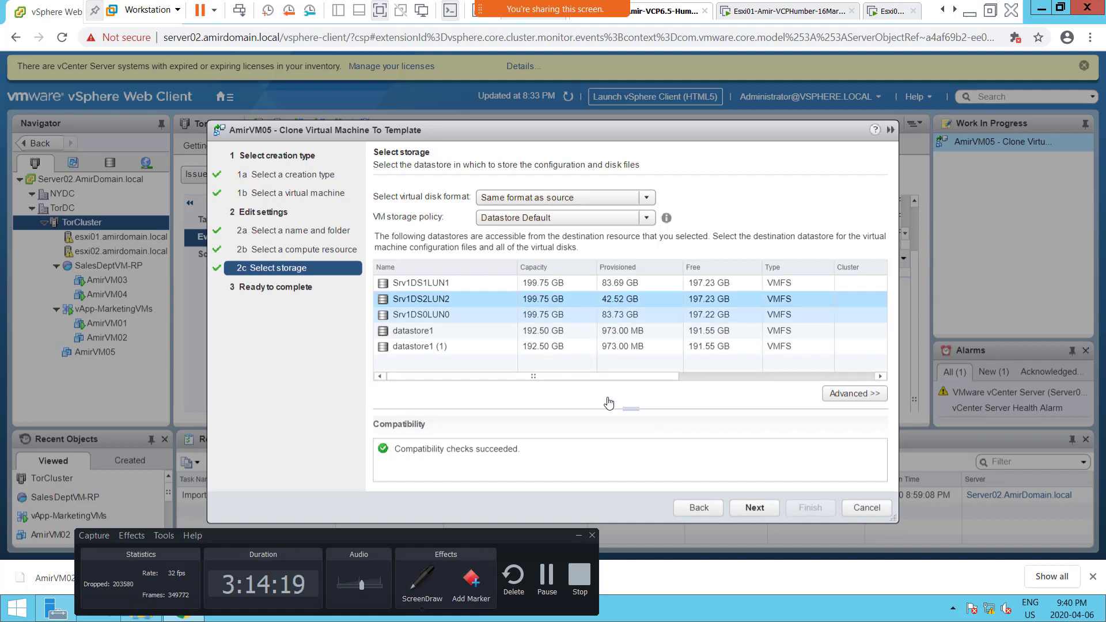
click(752, 509)
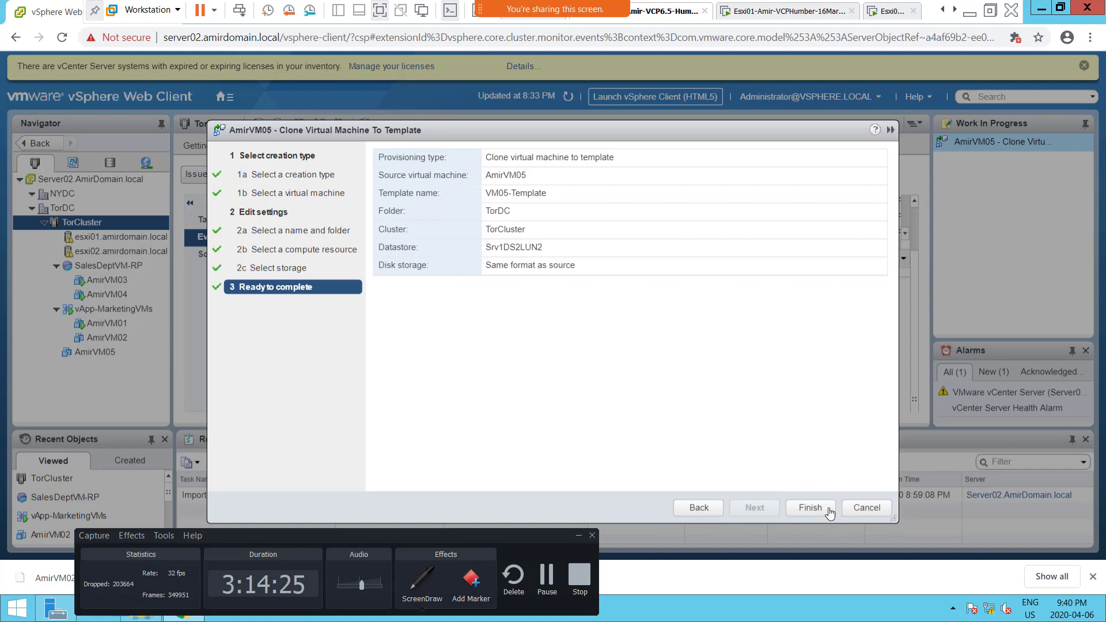
click(809, 510)
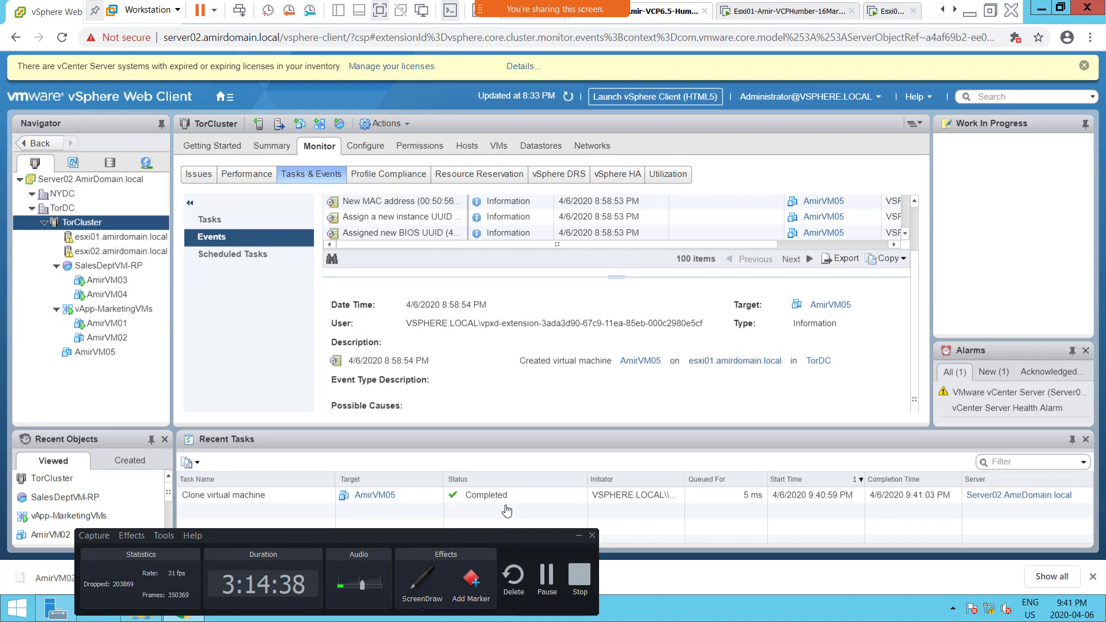
click(514, 499)
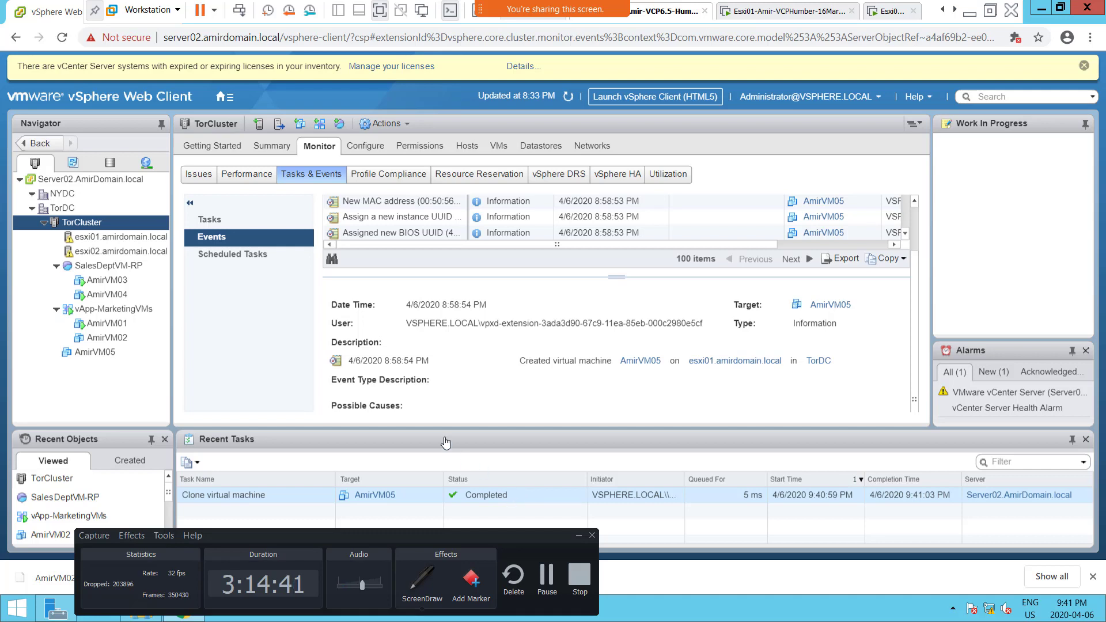
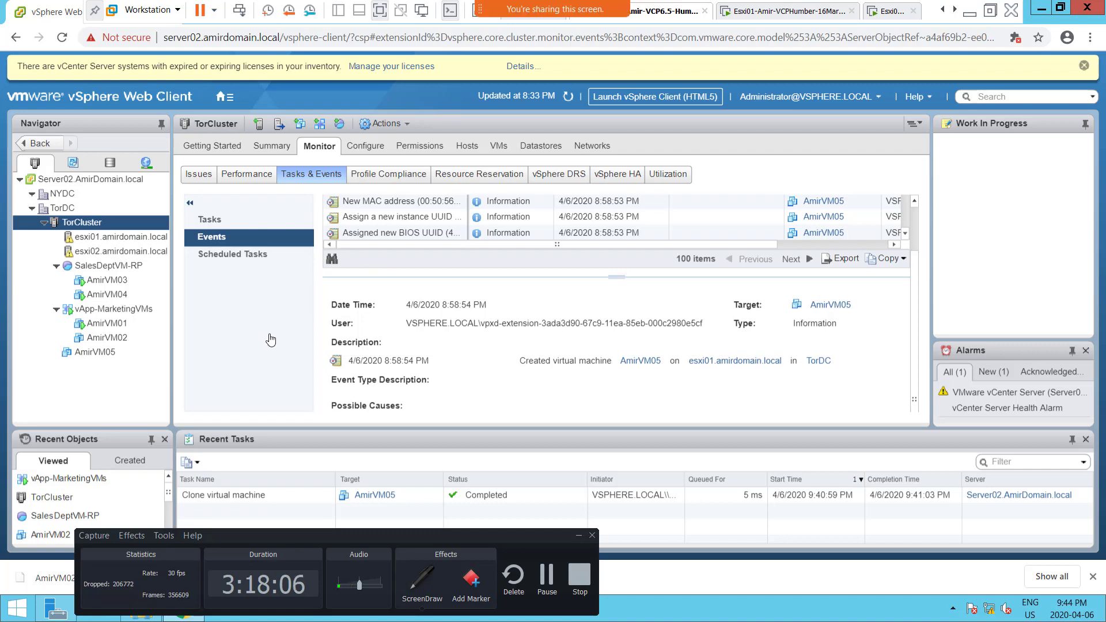
click(419, 587)
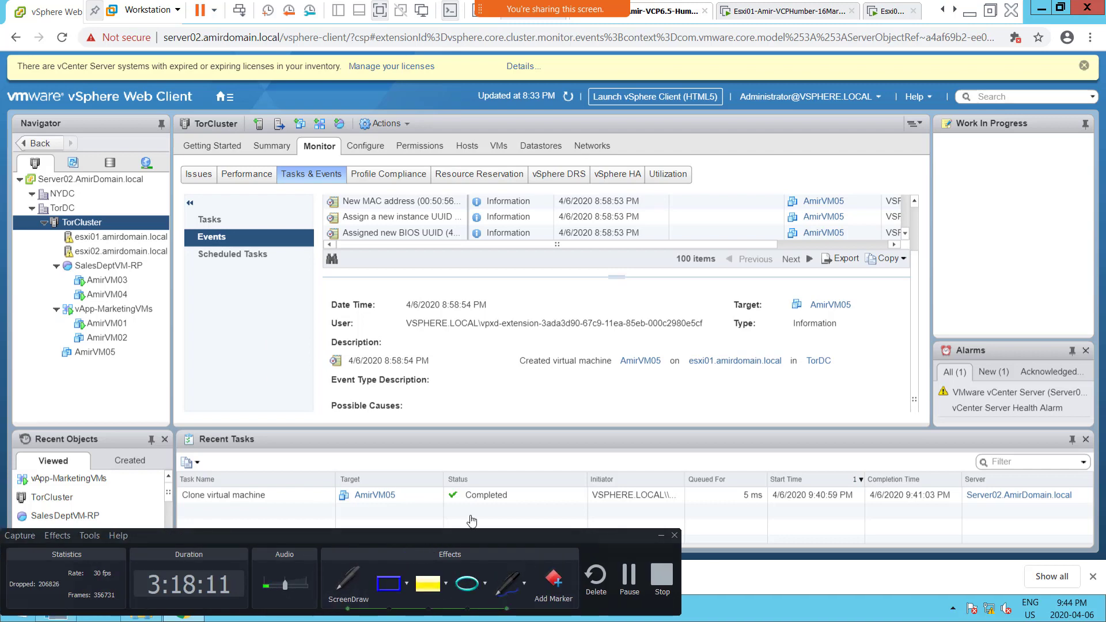
drag(119, 125, 80, 157)
key(Escape)
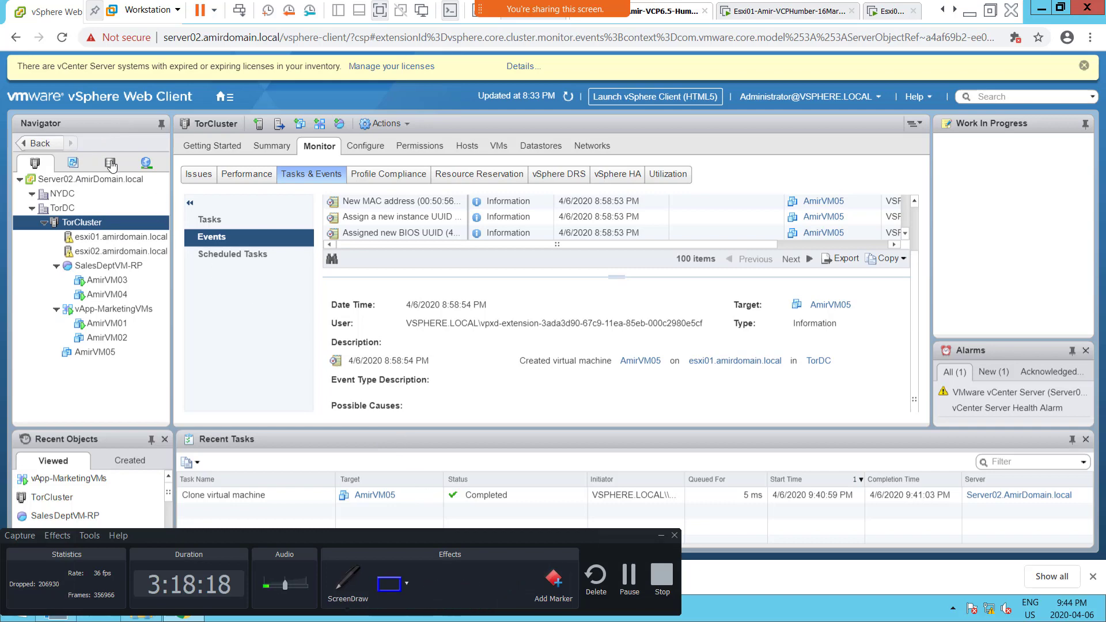
Step: Select VM05-Template under TorDC in the VMs and Templates inventory and examine which actions it offers
click(73, 166)
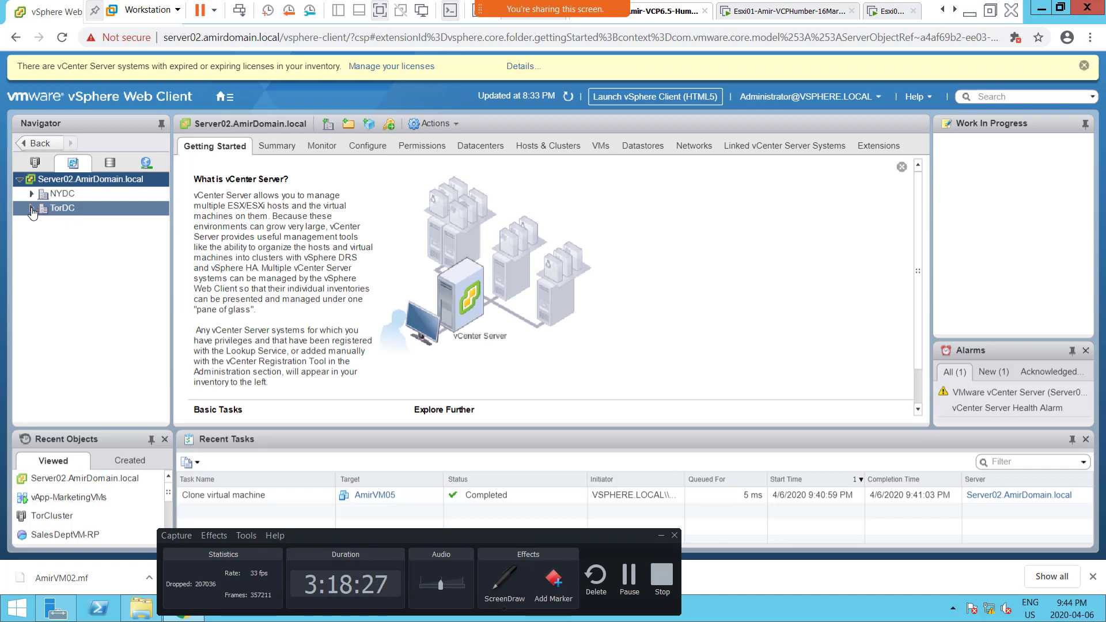
click(32, 210)
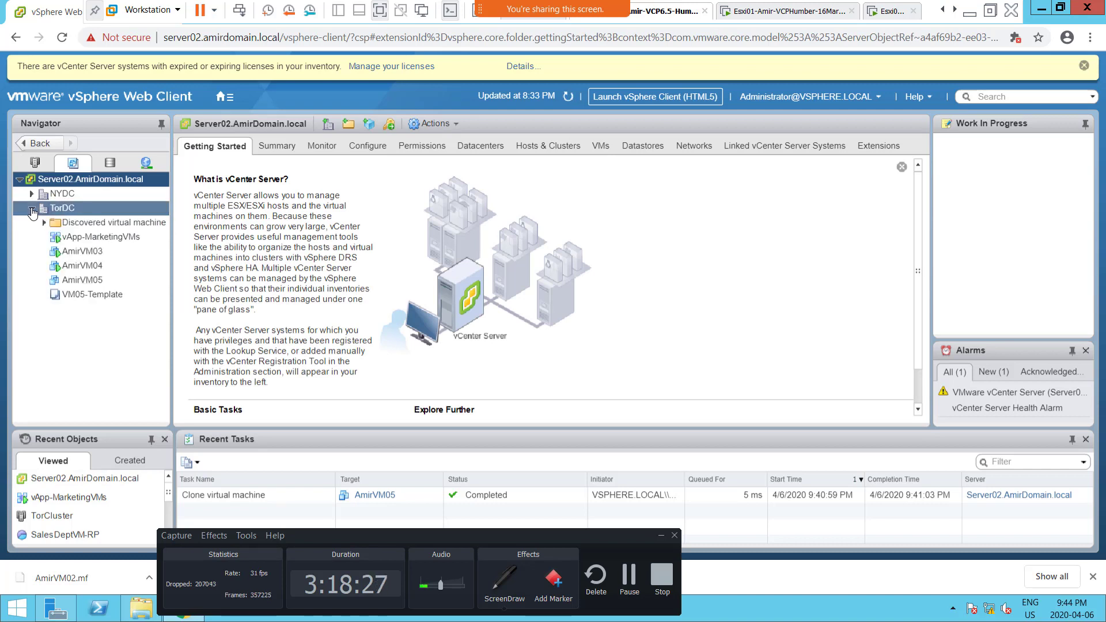
click(85, 299)
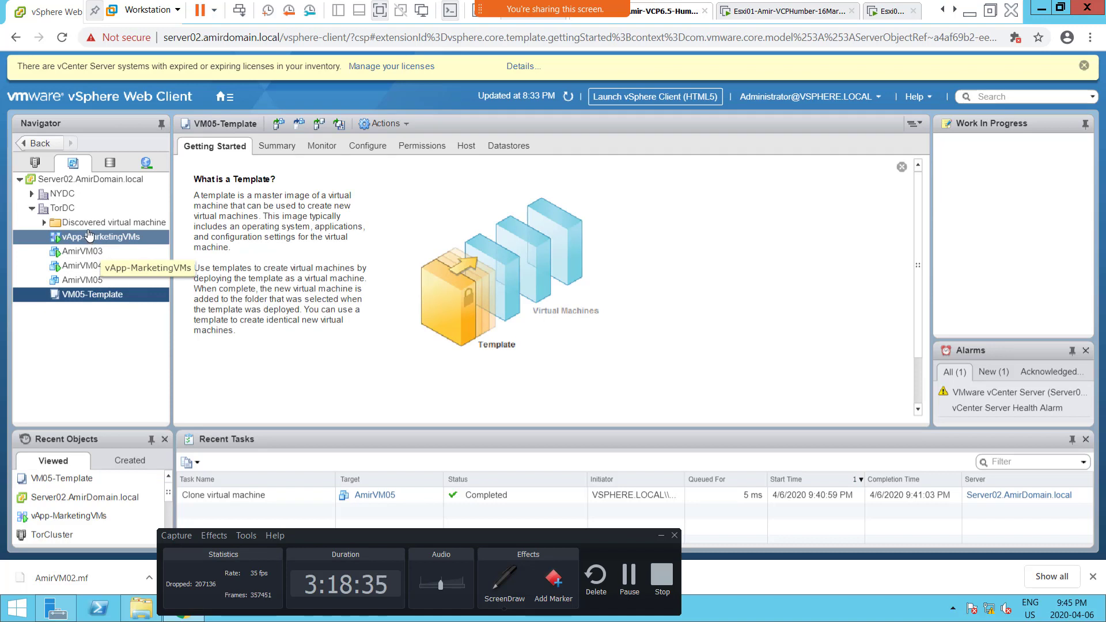
right_click(98, 298)
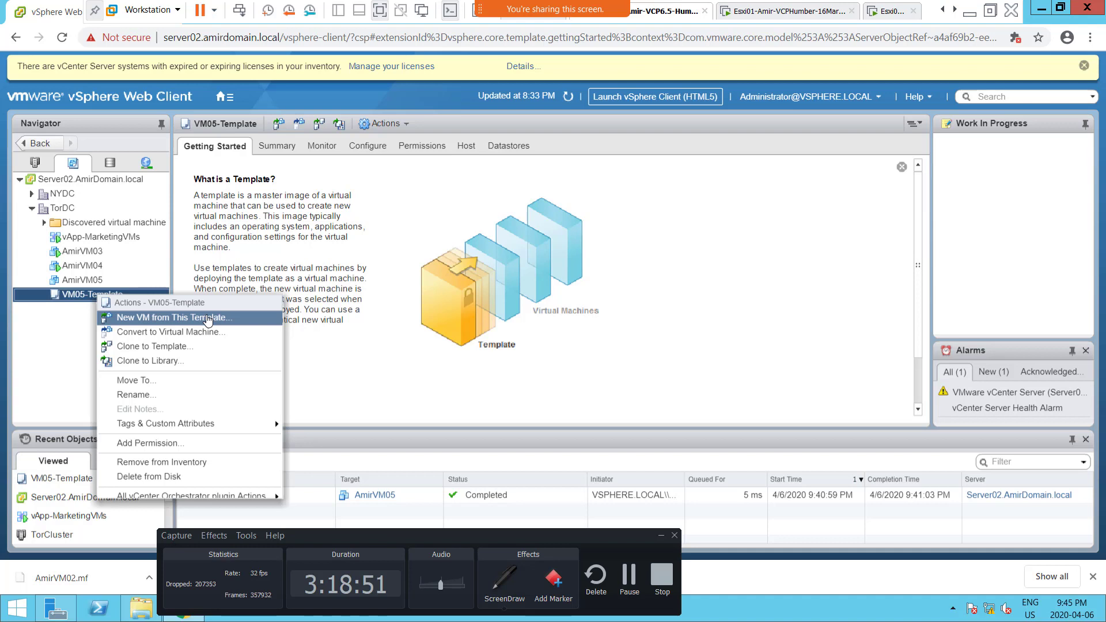
click(125, 296)
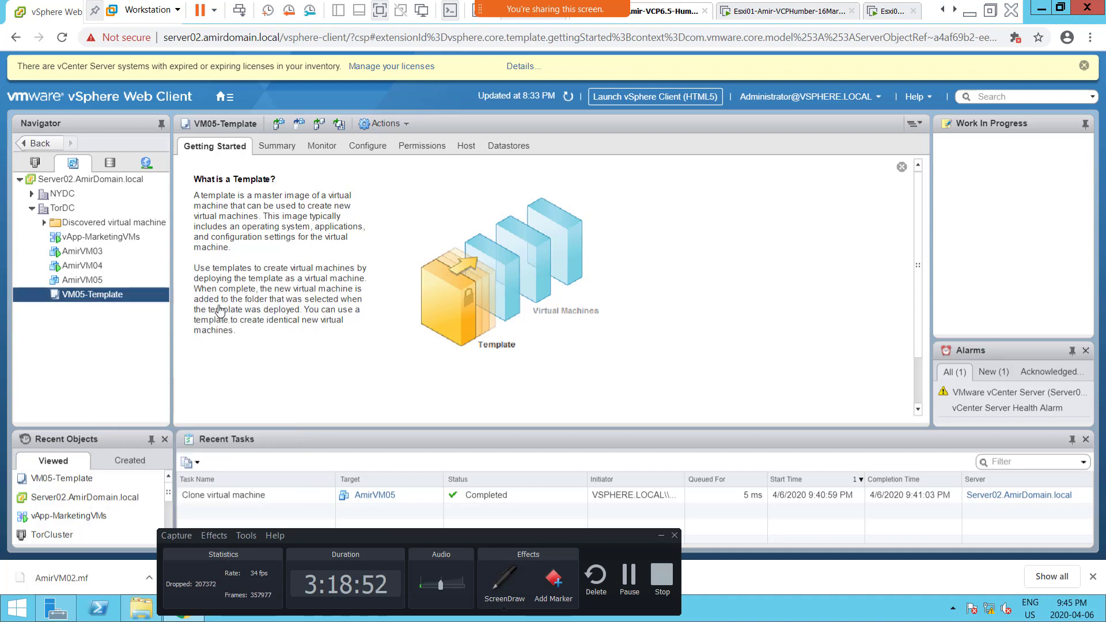
right_click(122, 296)
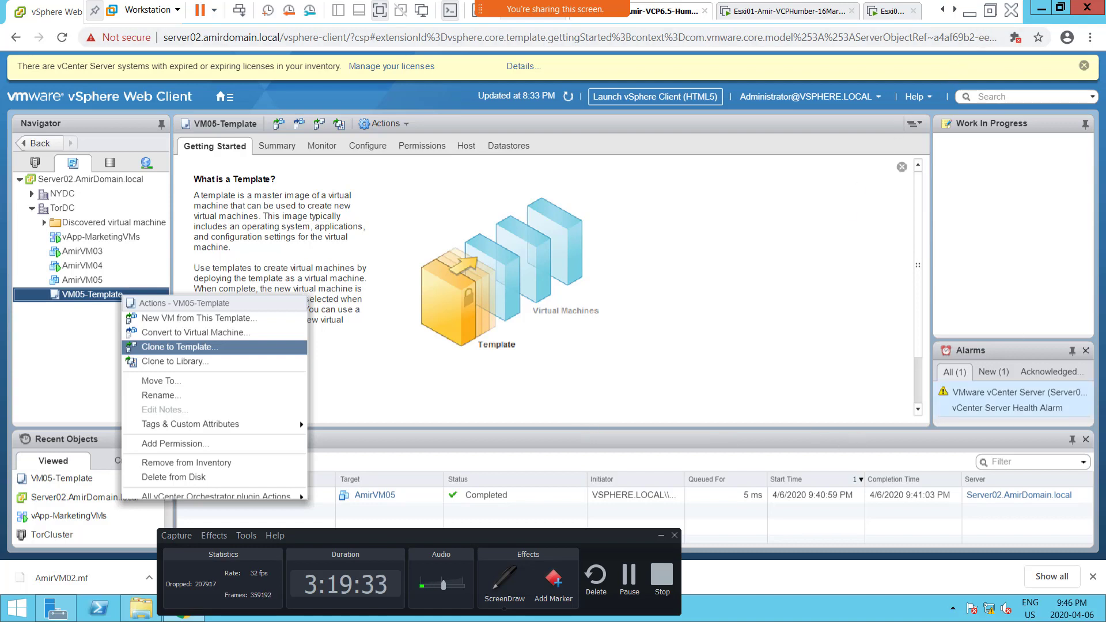
Step: Switch to the OneNote page and add the bullet "Screenshot5 = Created a template without Poweron Option" below the Screenshot 4 entry
key(alt+Tab)
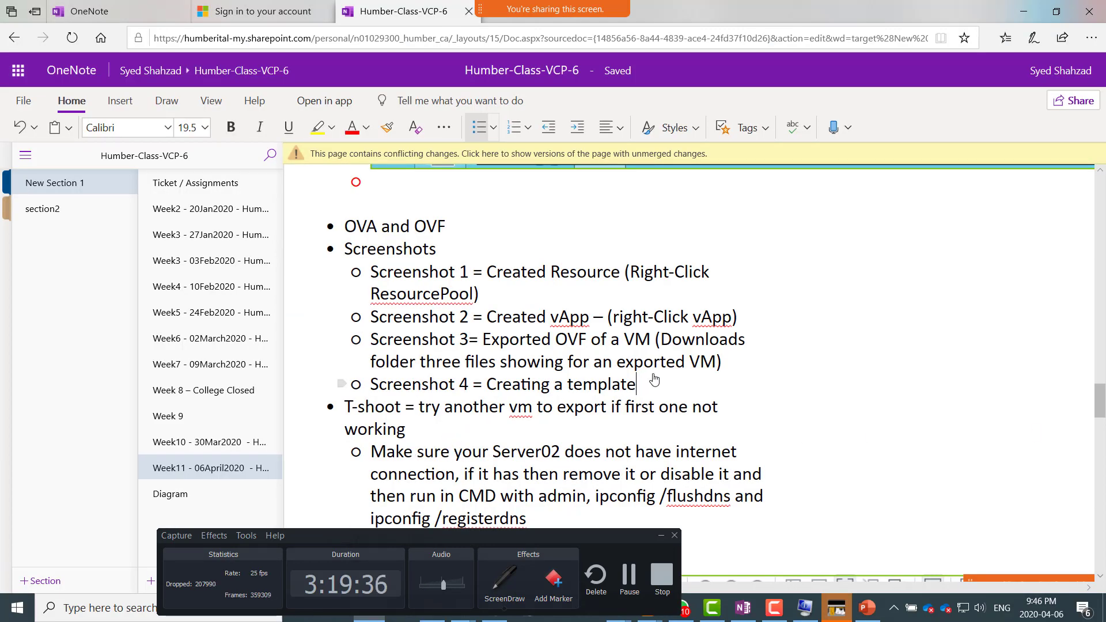
key(Return)
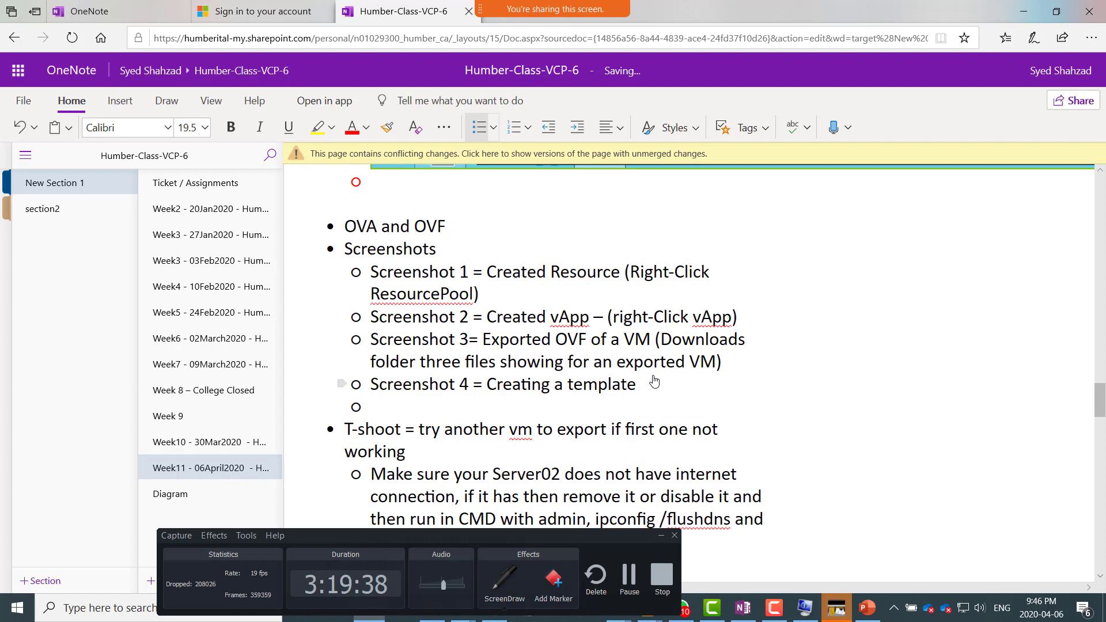
text(Screensh)
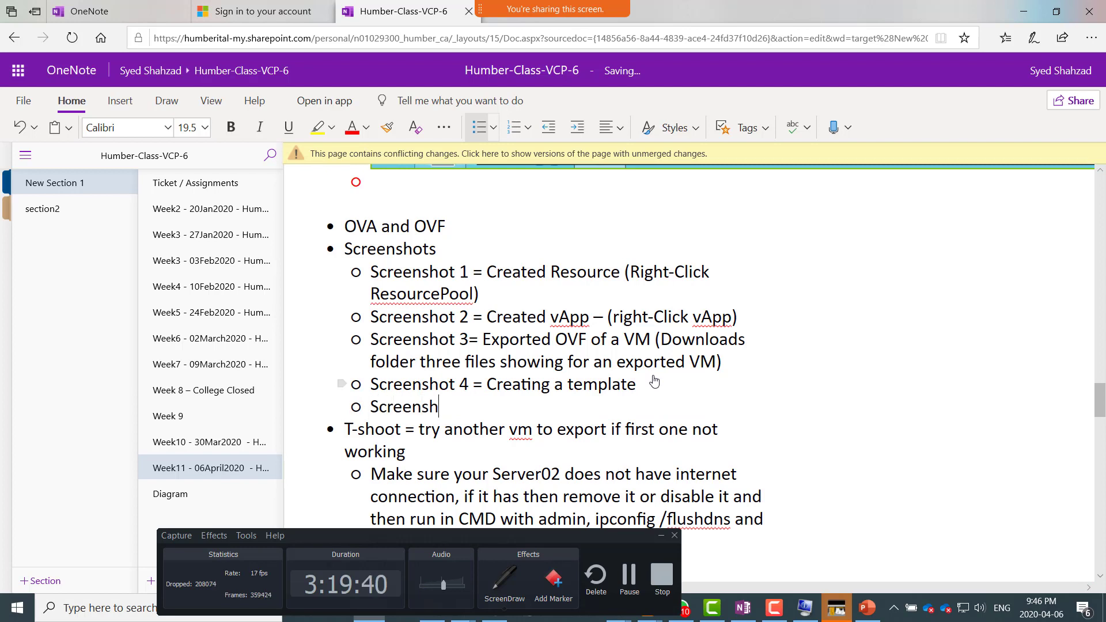
text(ot5 = Created)
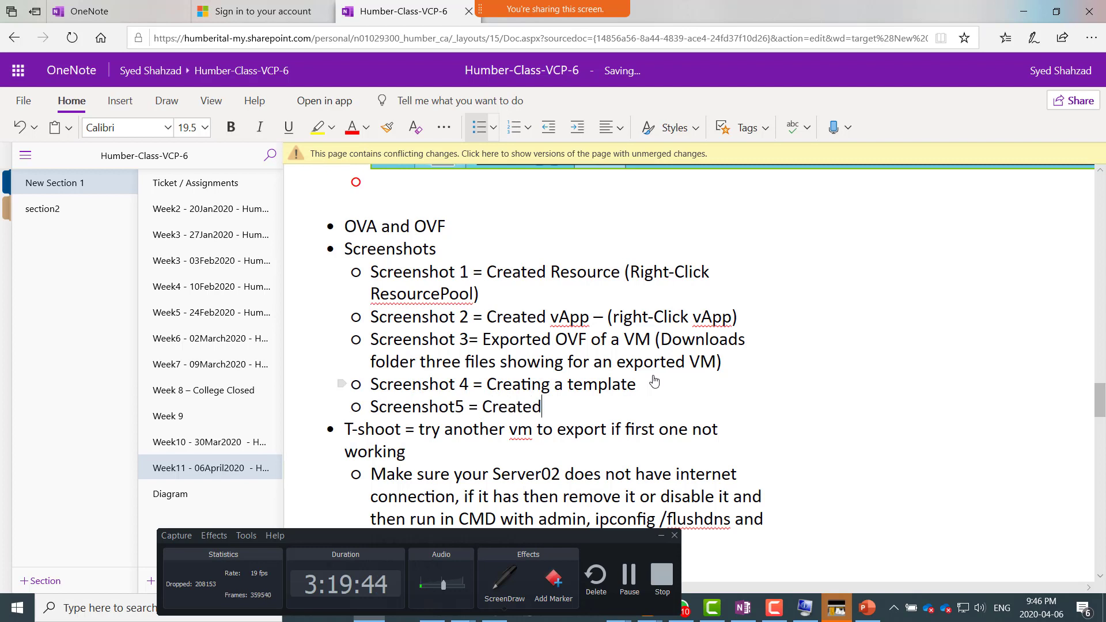
text( a template )
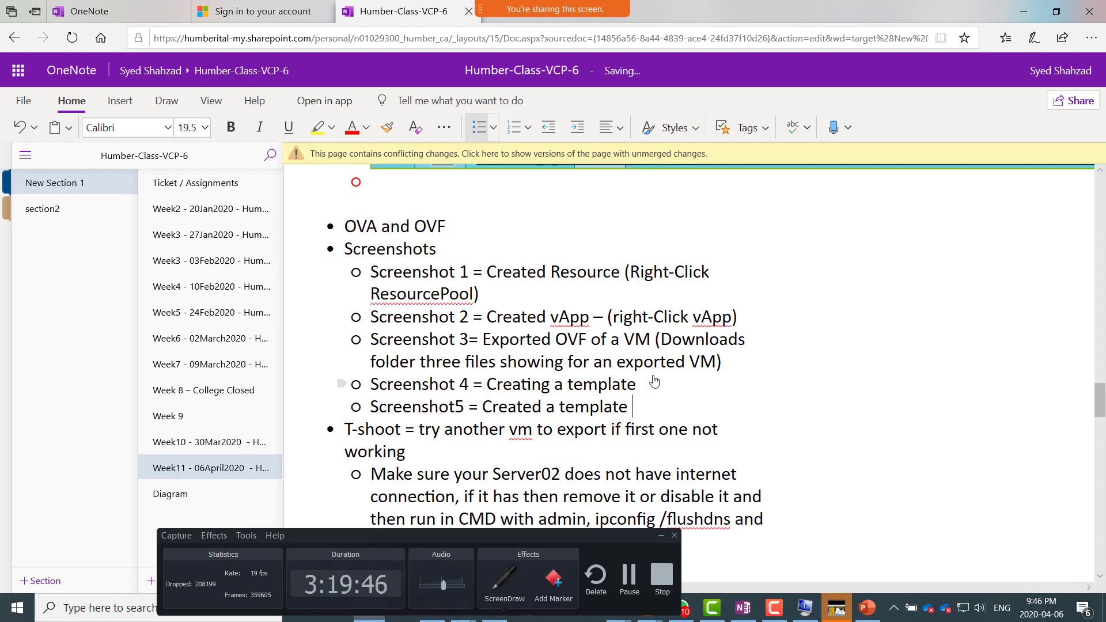
text(without Poweron O)
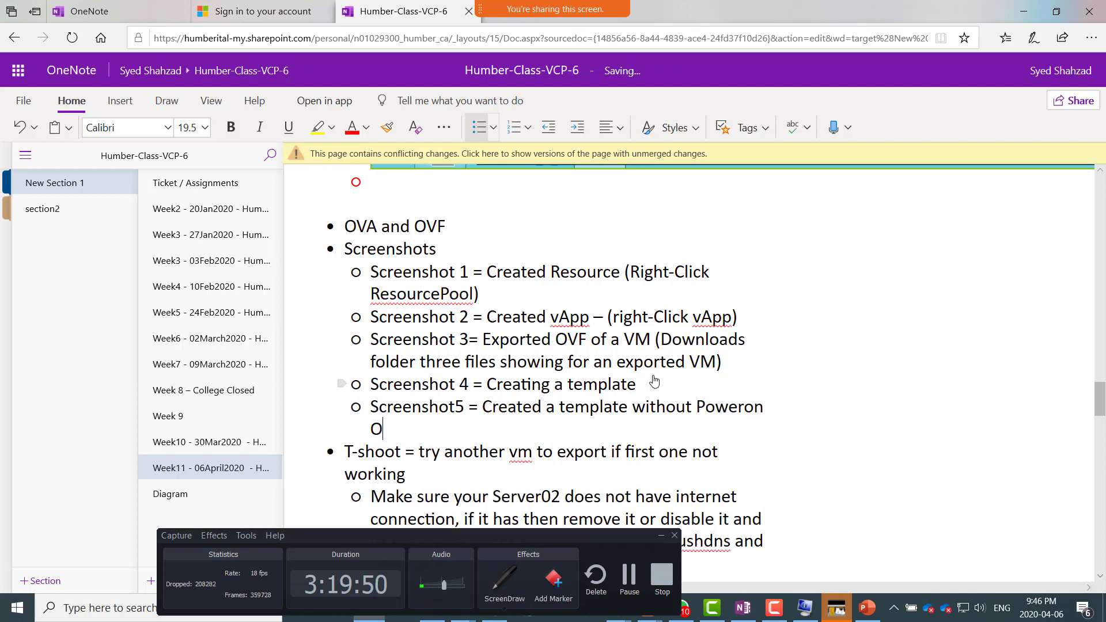
text(ption)
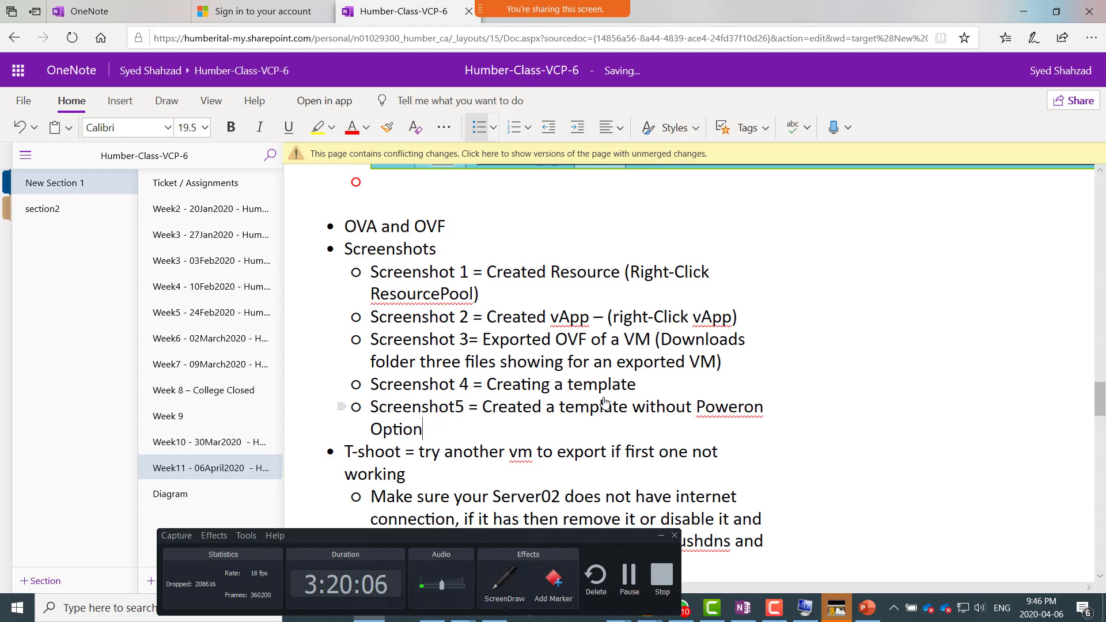
Step: Return to the vSphere Web Client and check VM05-Template's available actions again for a power-on option
key(alt+Tab)
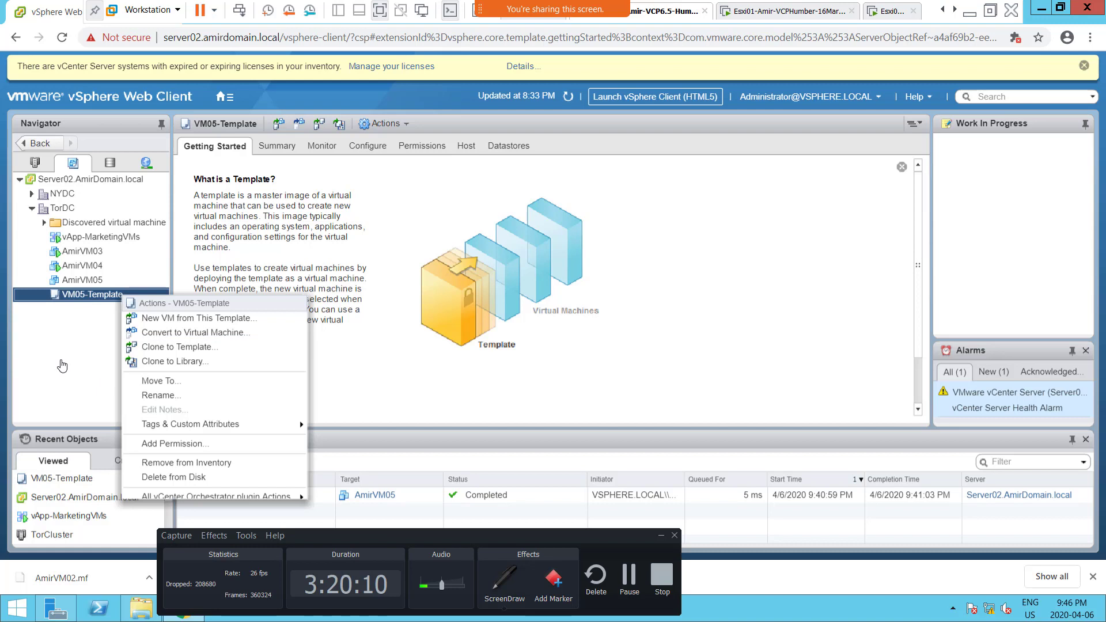
click(79, 373)
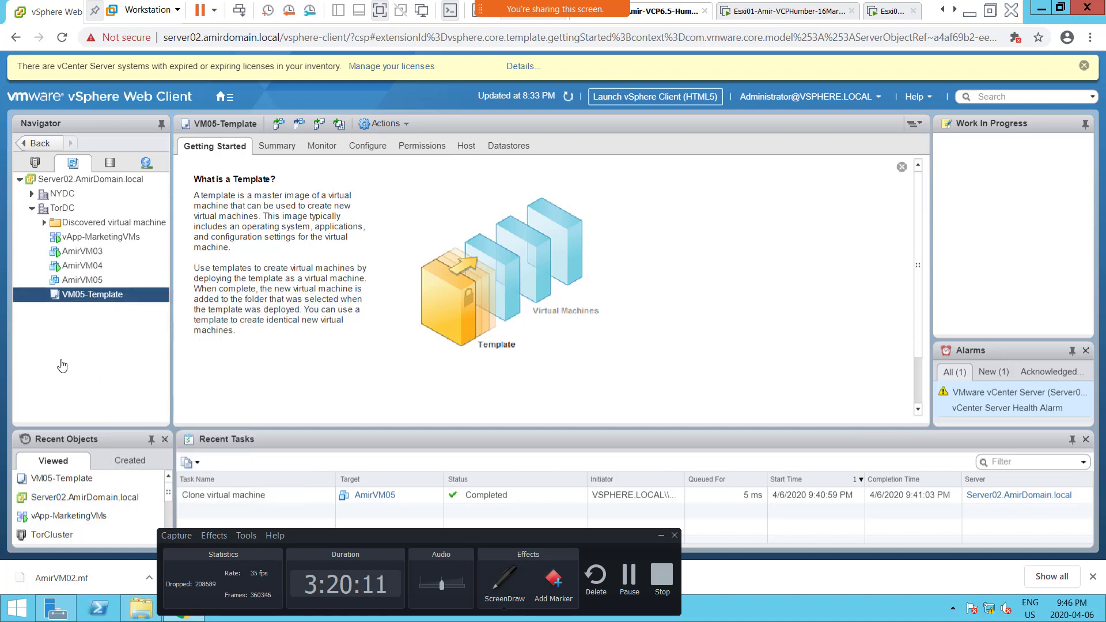
right_click(115, 297)
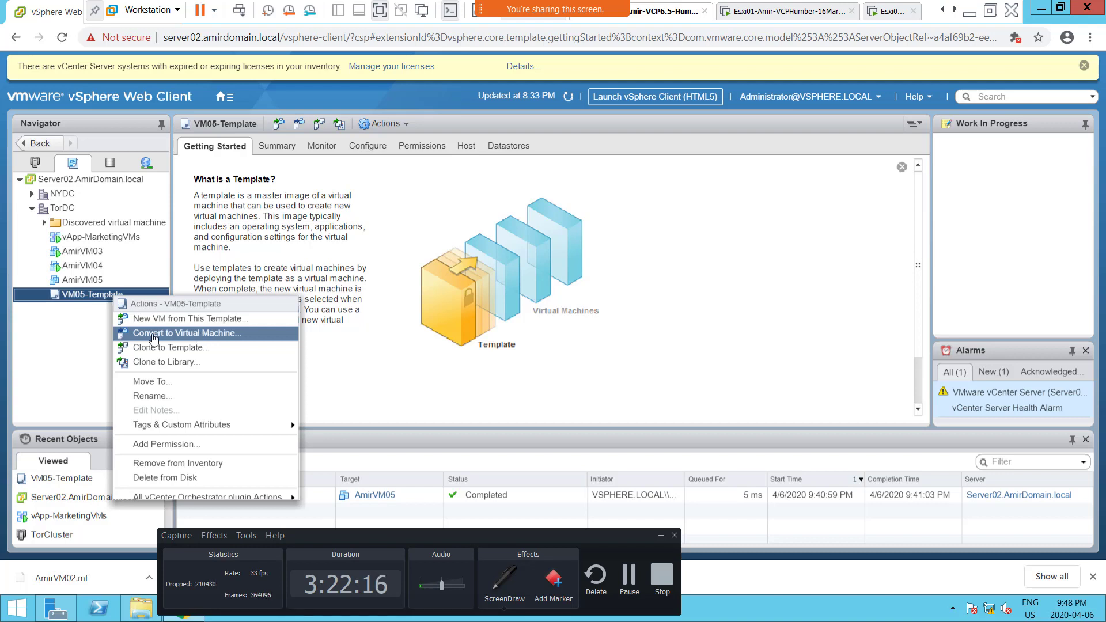
click(84, 334)
right_click(82, 300)
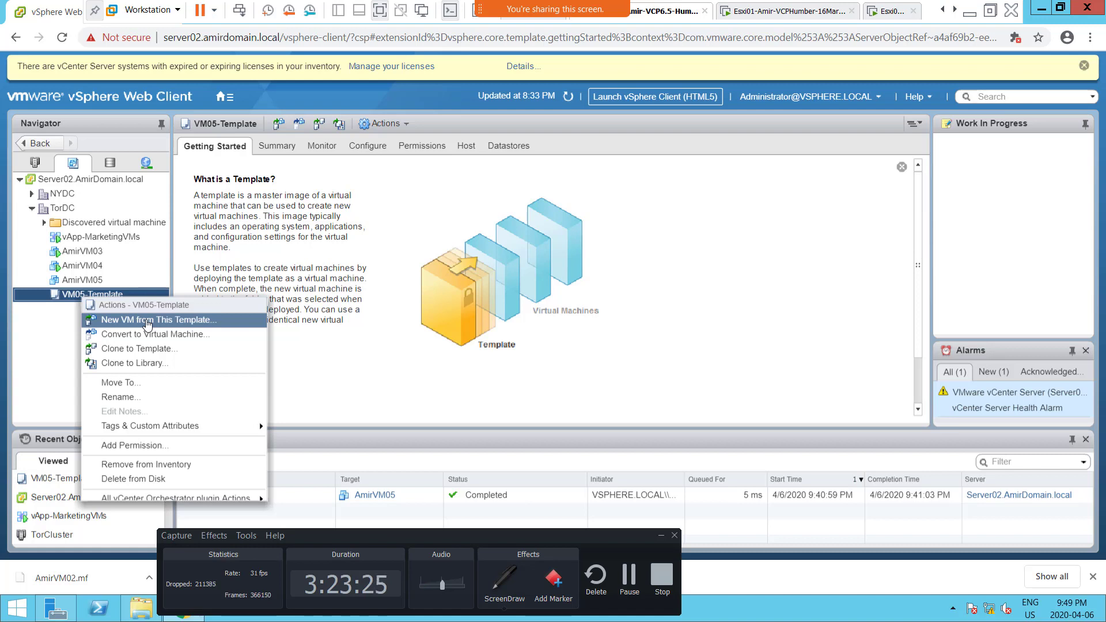
click(328, 333)
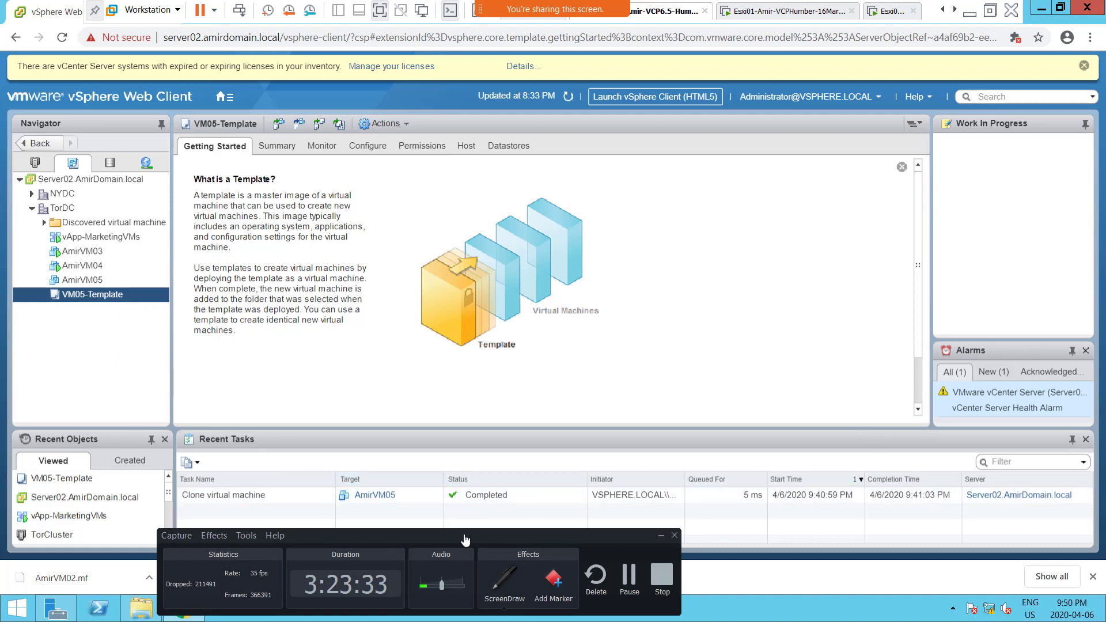
drag(465, 535, 644, 330)
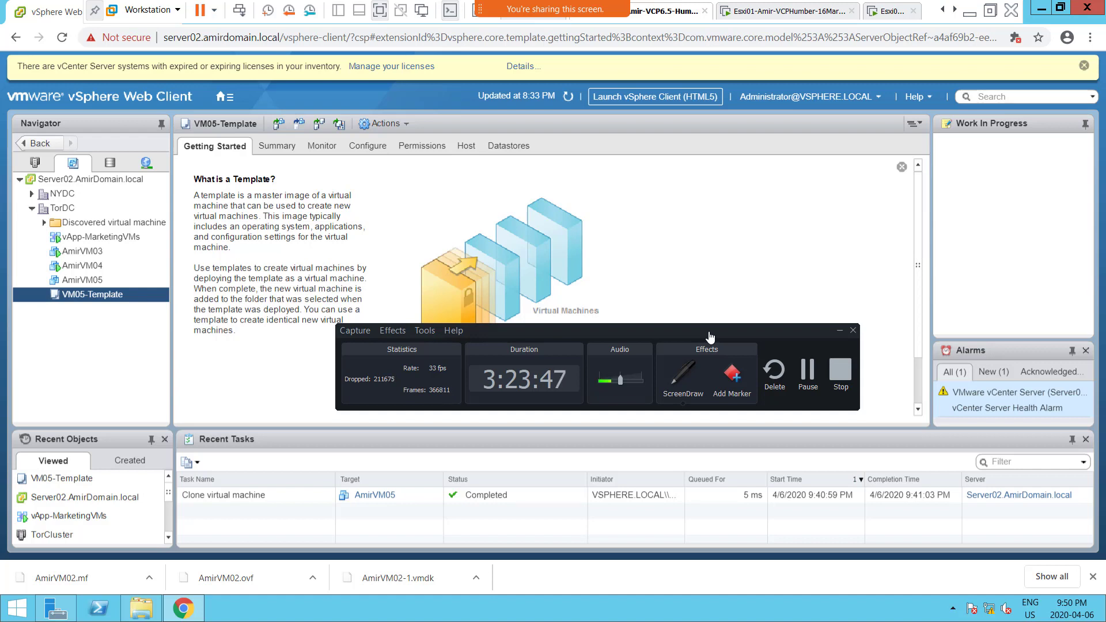
drag(710, 336, 712, 213)
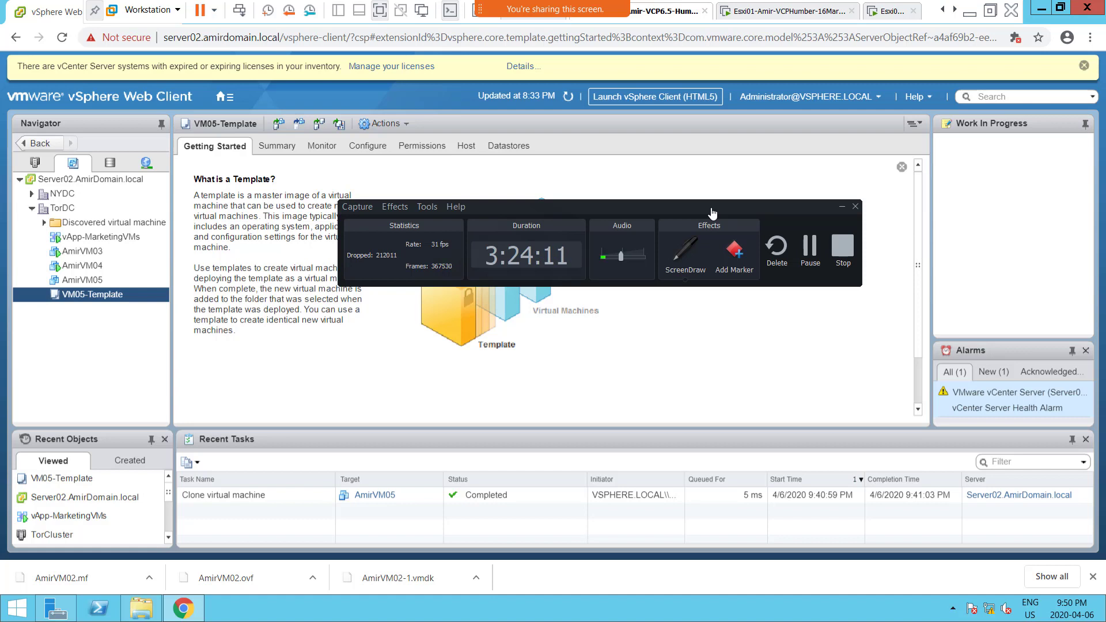
drag(712, 213, 698, 192)
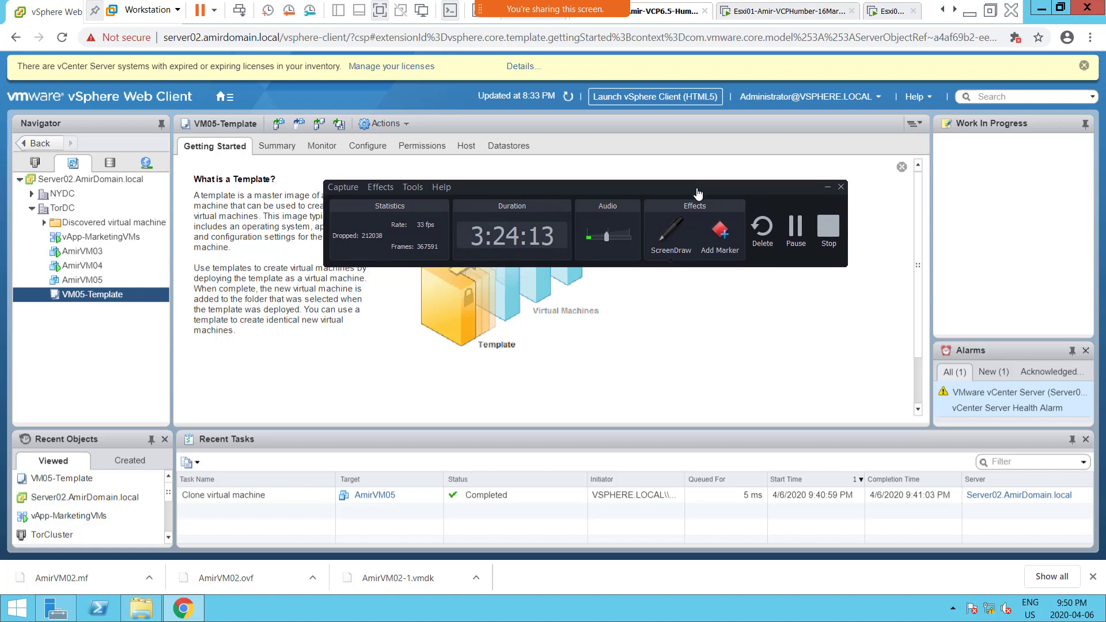